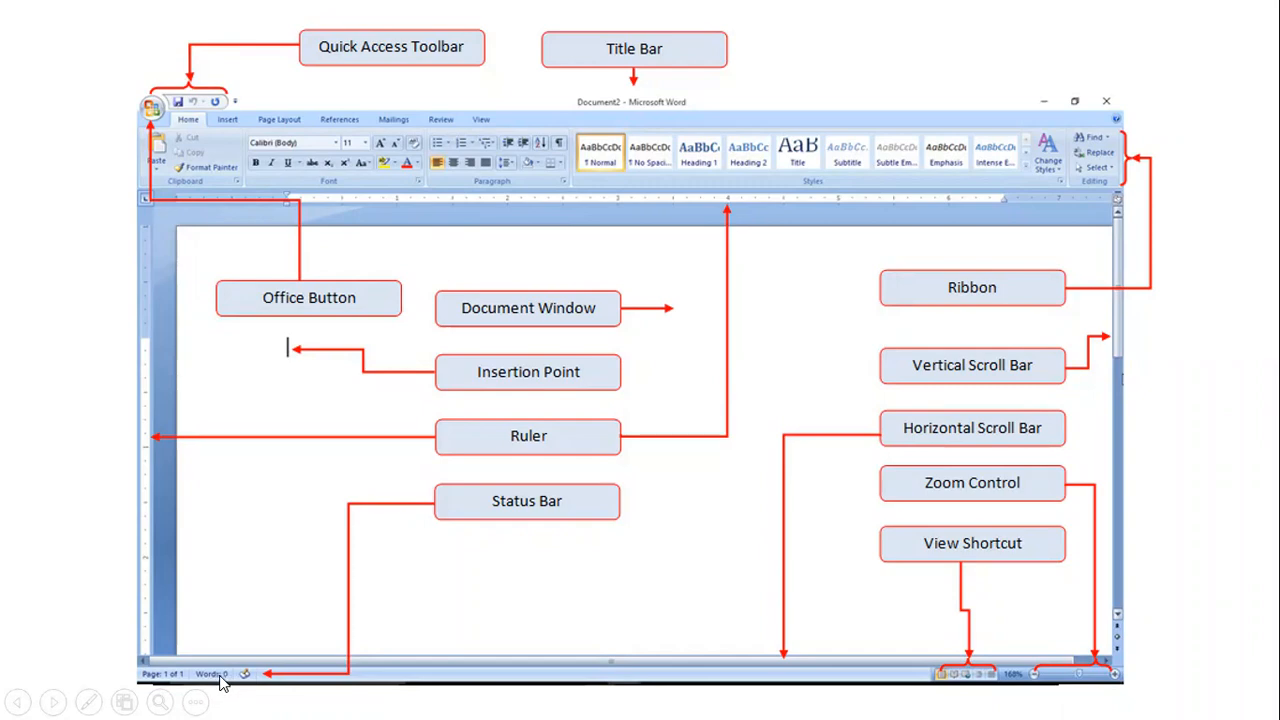
Step: End the PowerPoint slide show and bring up the Word assignment document
key("Escape")
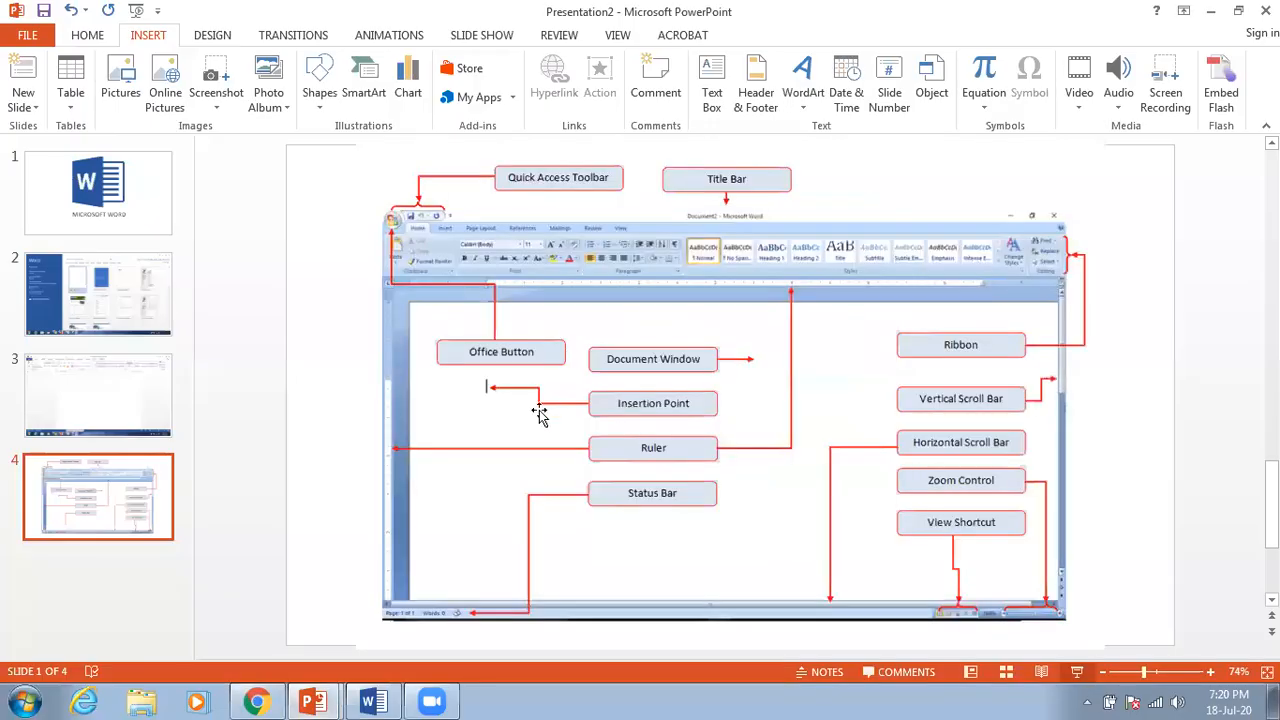
left_click(372, 700)
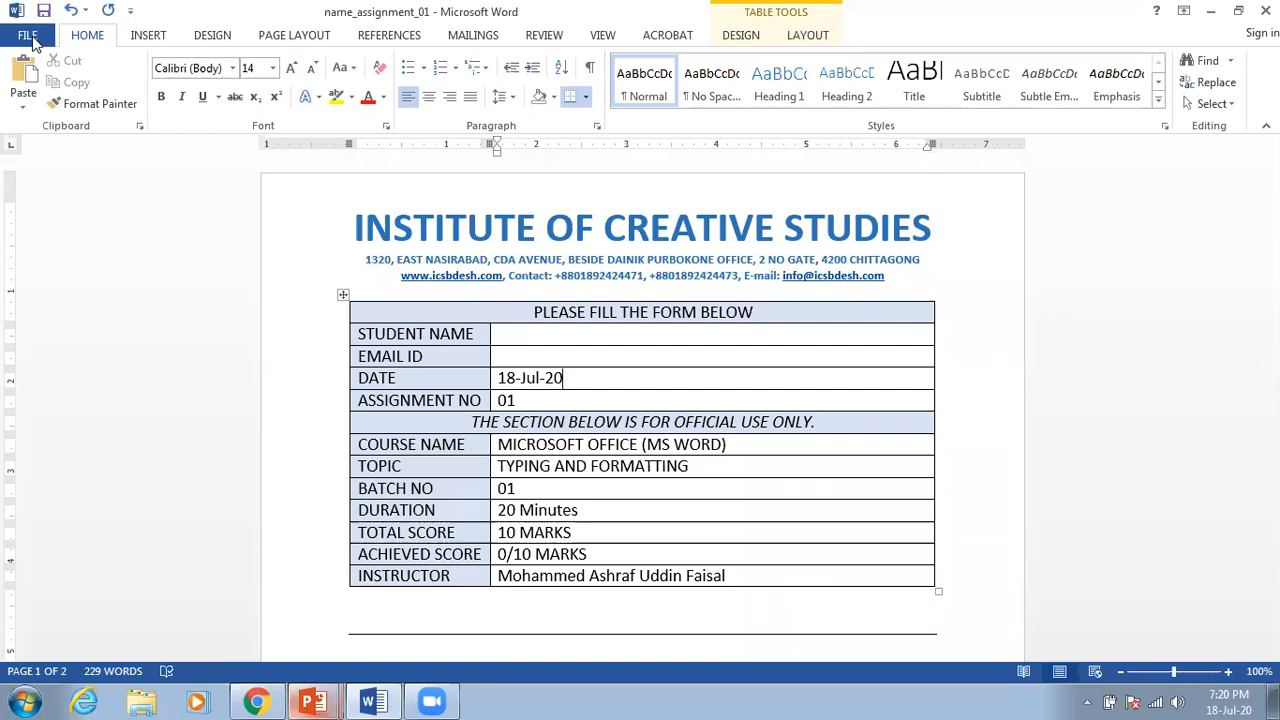
Step: Browse the new-document template gallery and create a Blank document (Document2)
left_click(28, 36)
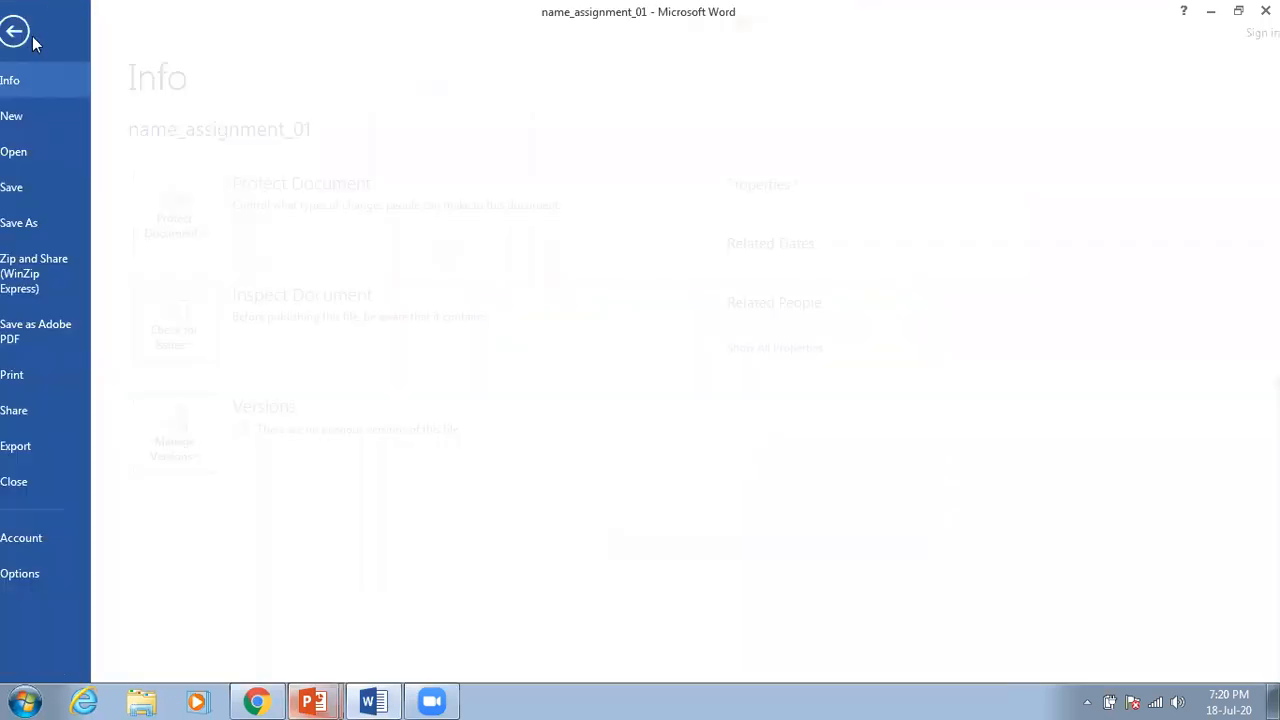
left_click(36, 116)
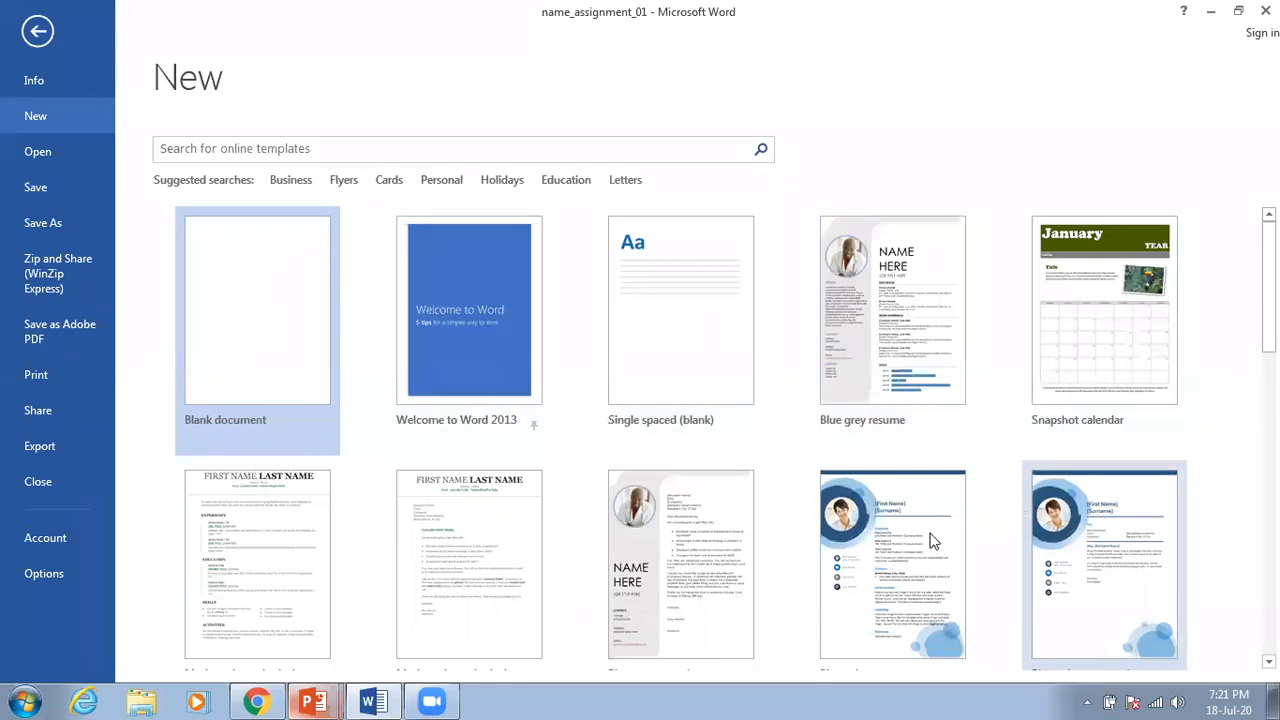
scroll(832, 484, "down", 3)
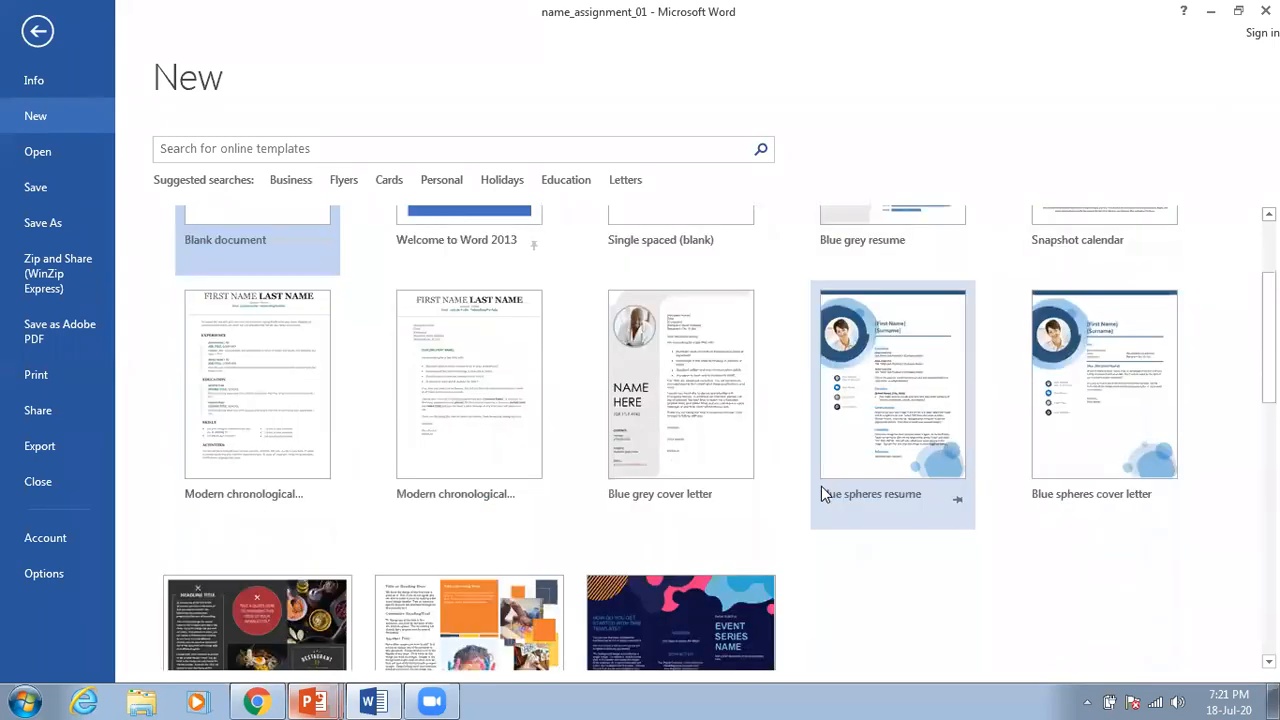
scroll(821, 486, "down", 4)
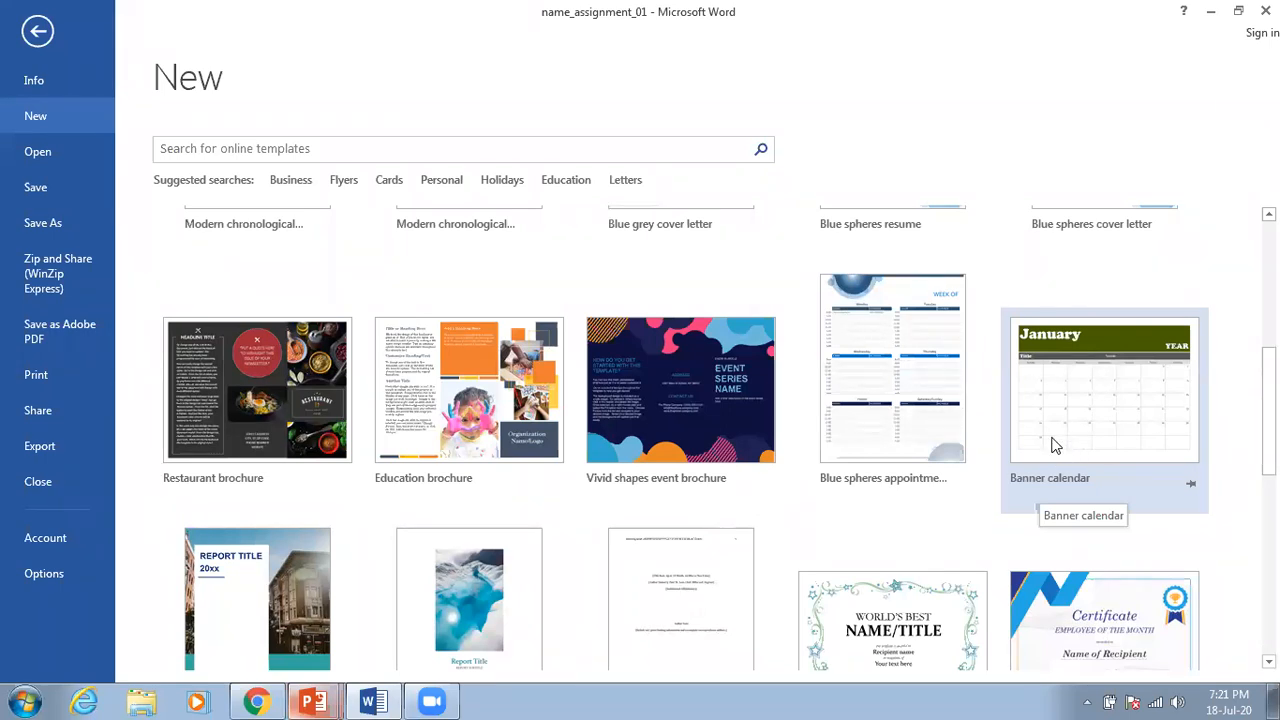
scroll(1055, 445, "down", 3)
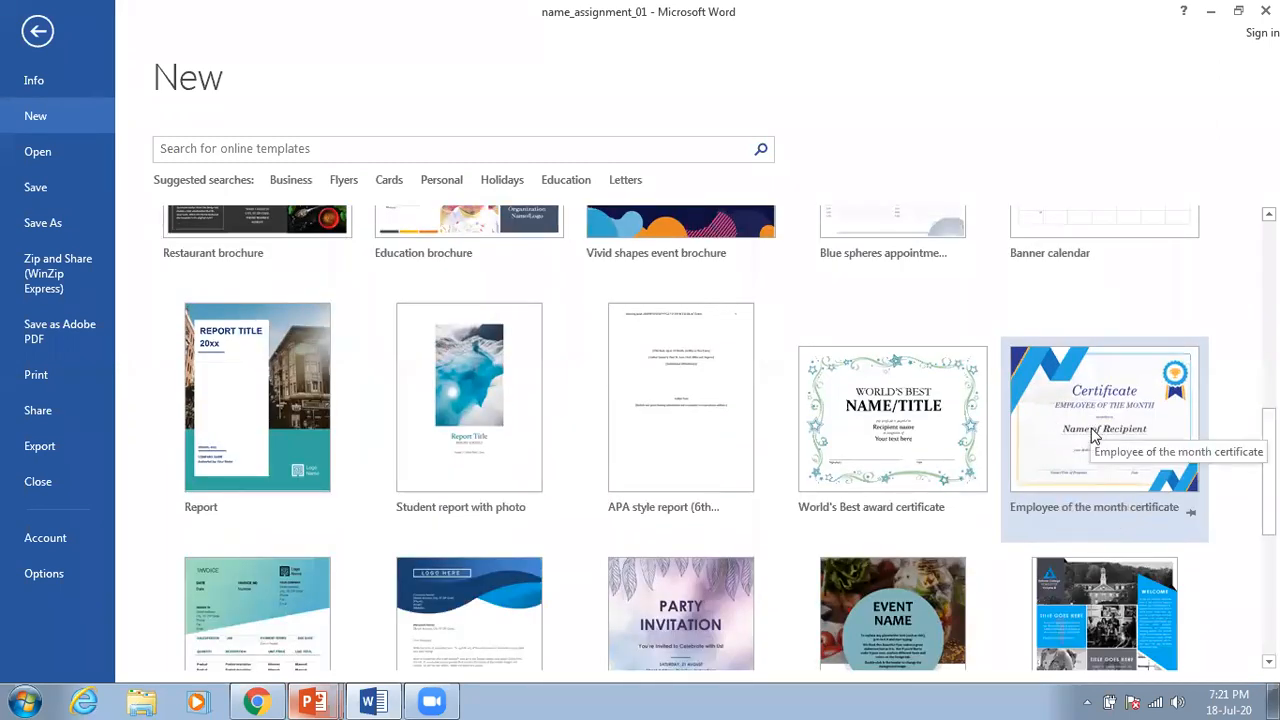
scroll(536, 469, "down", 1)
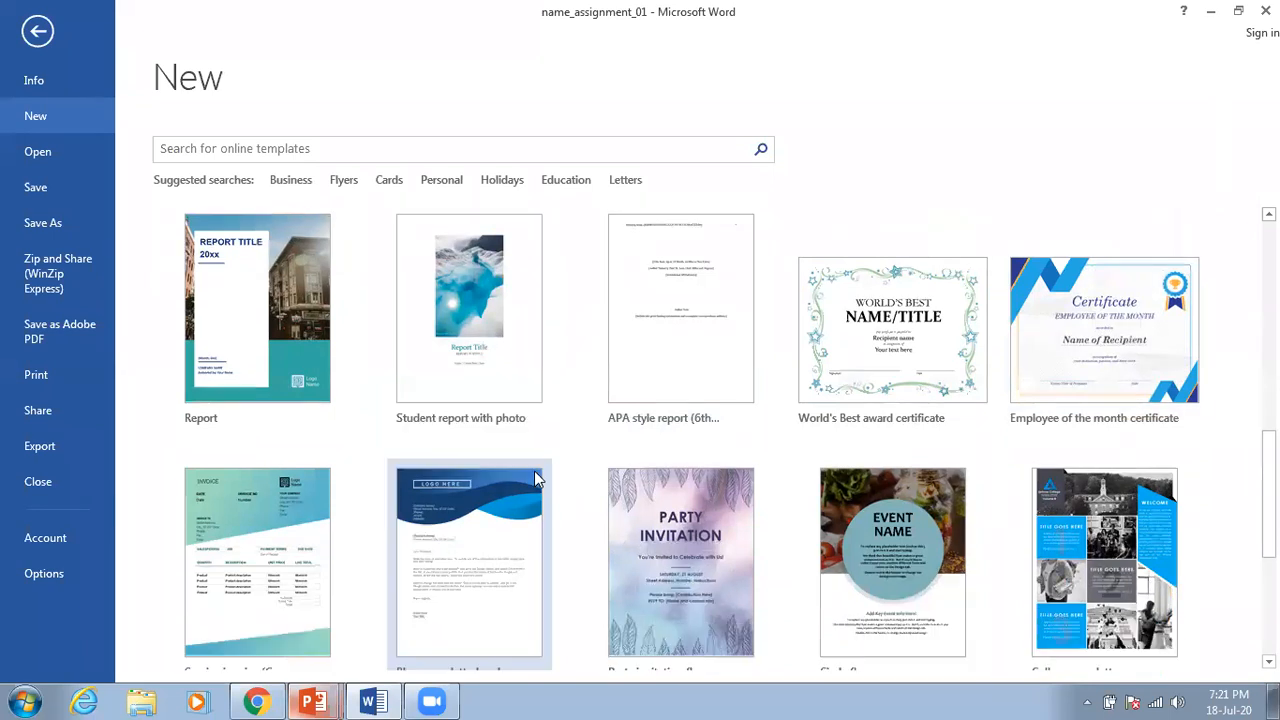
scroll(517, 466, "up", 5)
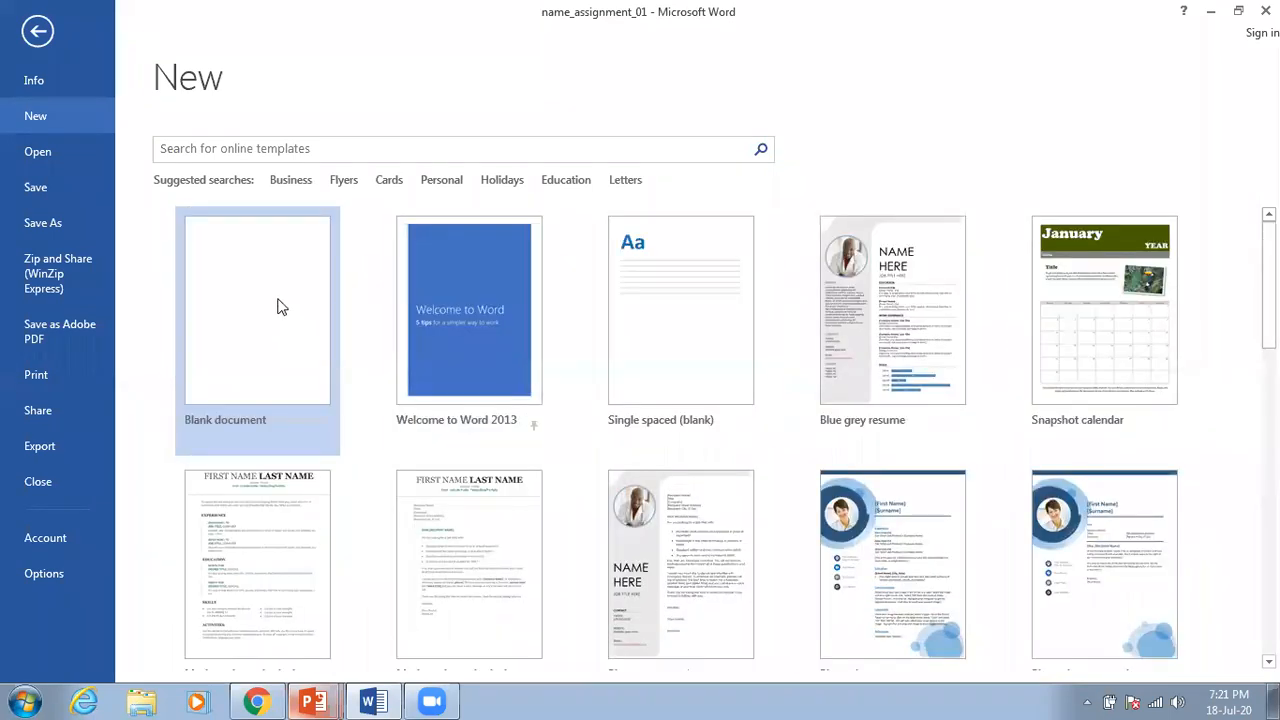
left_click(273, 302)
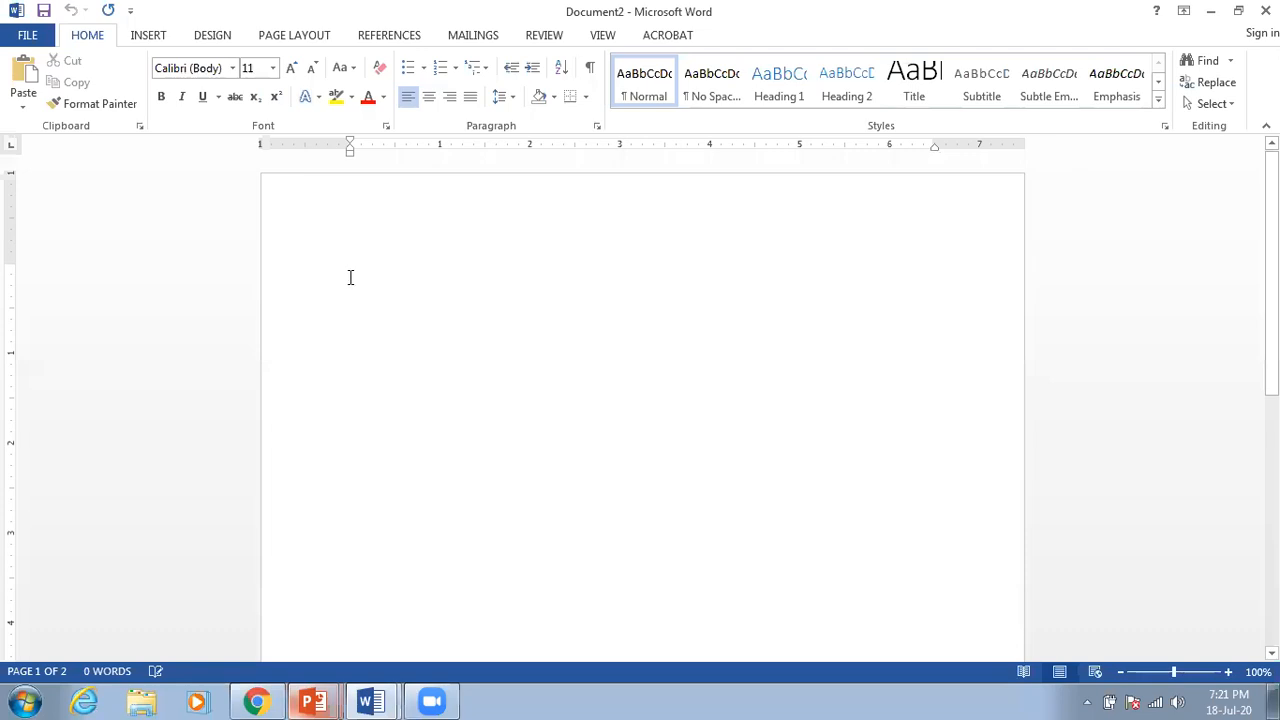
Step: Type the test line 'dfdsdfasdfsdafsdfdfssdfdsf' and select the whole line
type("dfdsdfasdfsdafsdfdfssdfdsf")
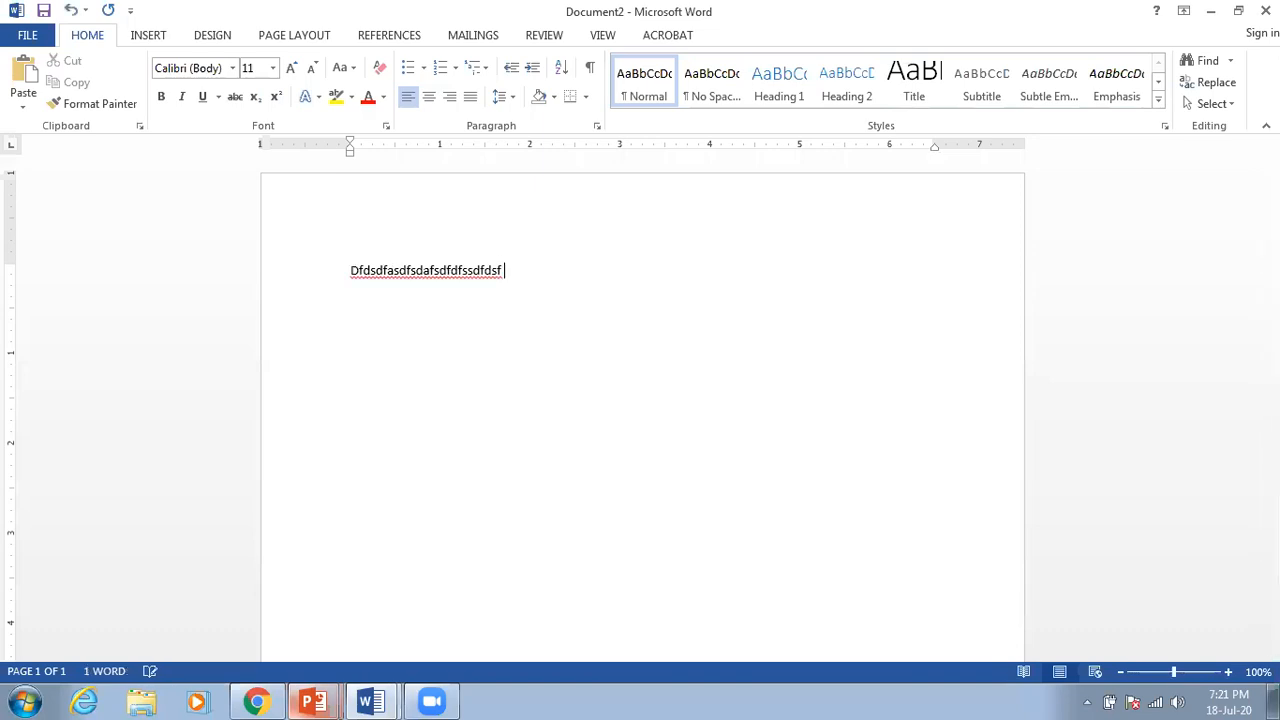
triple_click(352, 268)
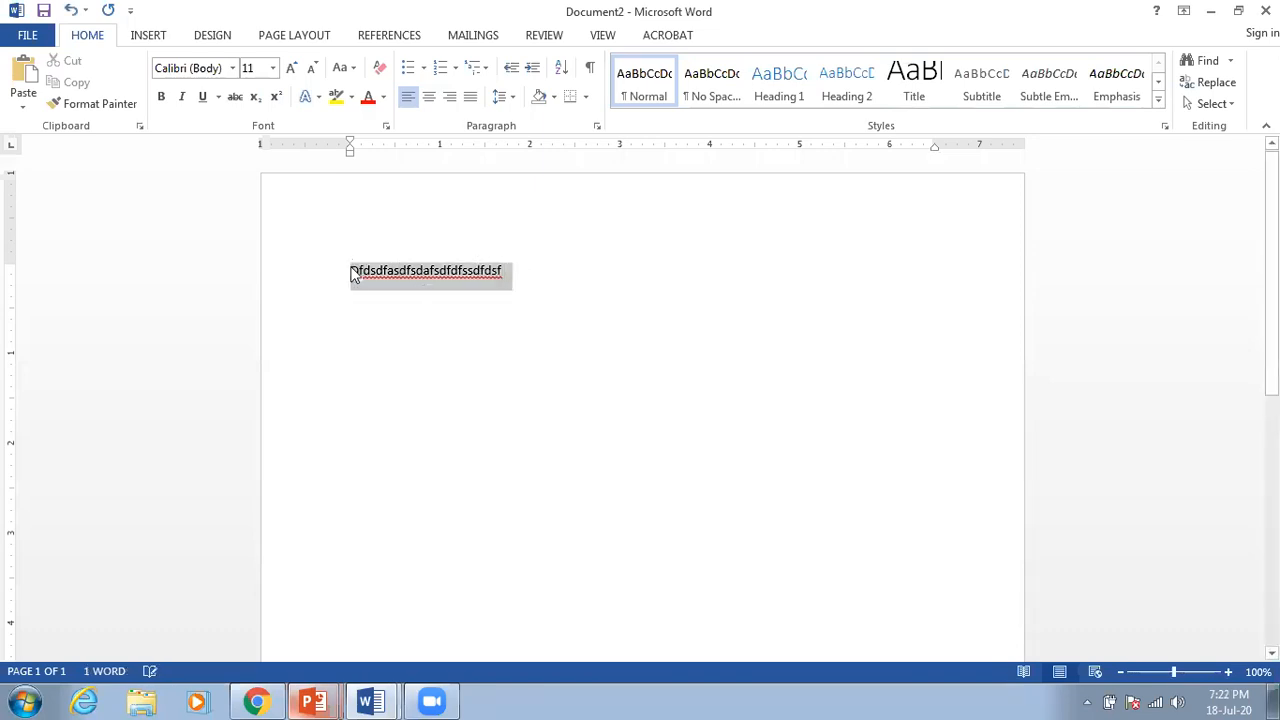
Step: Type 'My name is Faisal' over the test line, then edit the name to 'John'
type("My name is ")
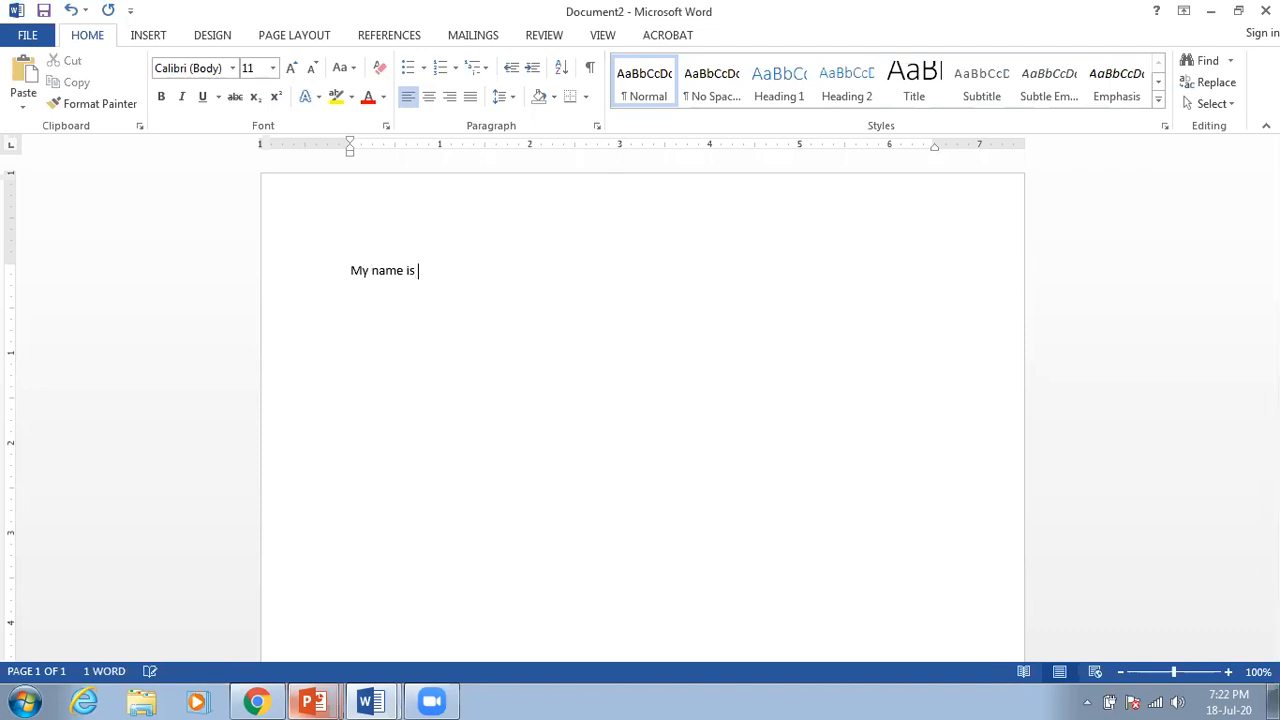
type("Faisal")
key("BackSpace")
key("BackSpace")
key("BackSpace")
key("BackSpace")
key("BackSpace")
key("BackSpace")
type("John")
type("a")
key("Right")
key("Right")
key("Right")
key("Left")
key("Left")
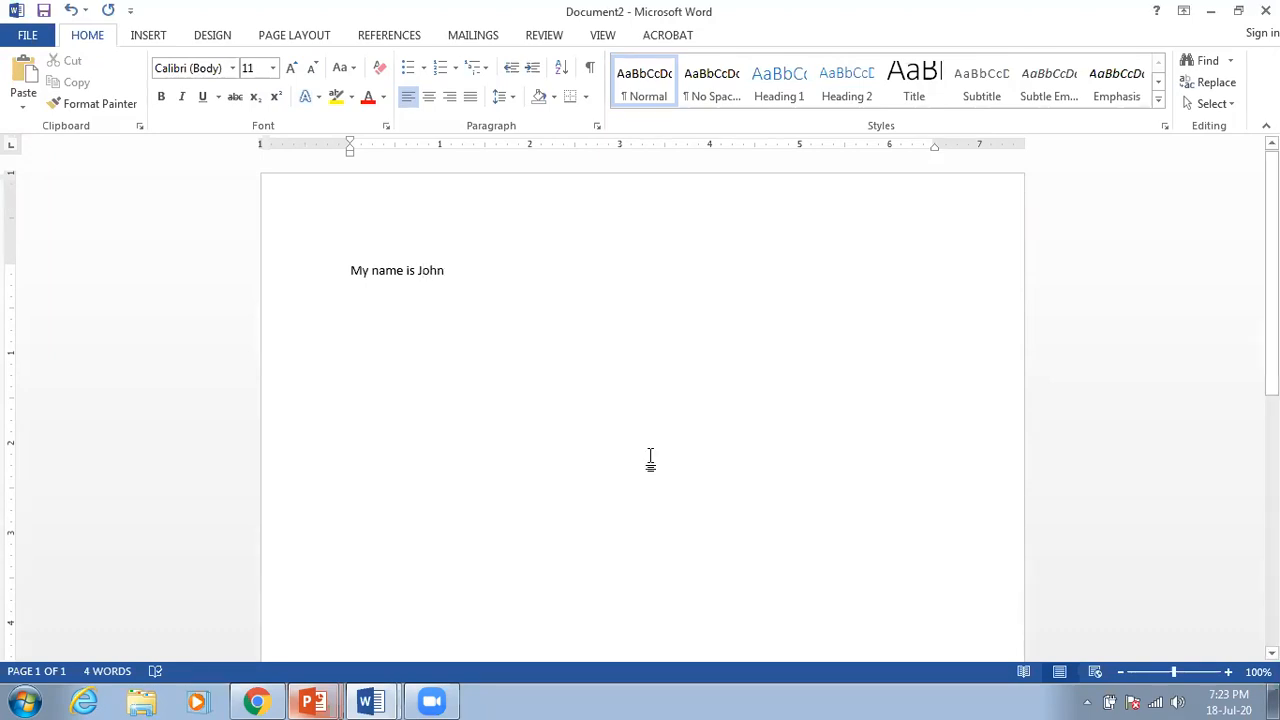
left_click(485, 257)
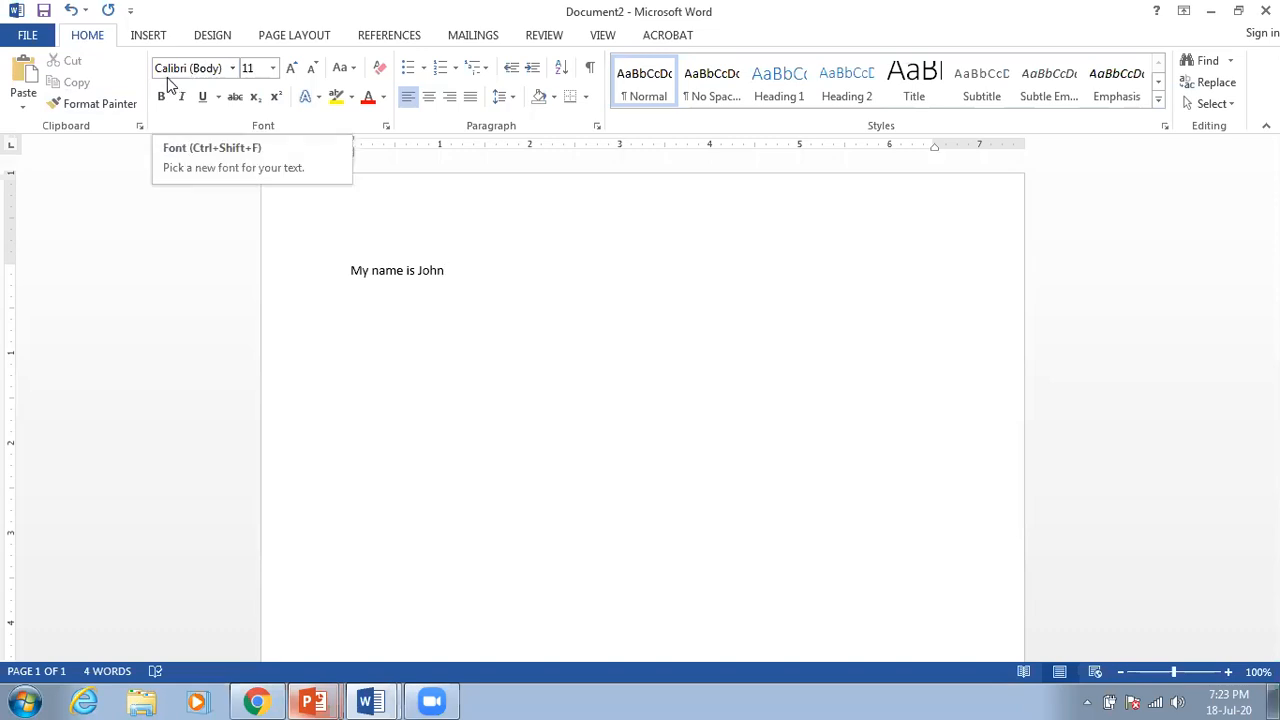
Step: Browse the font list and close it without changing the font
left_click(232, 70)
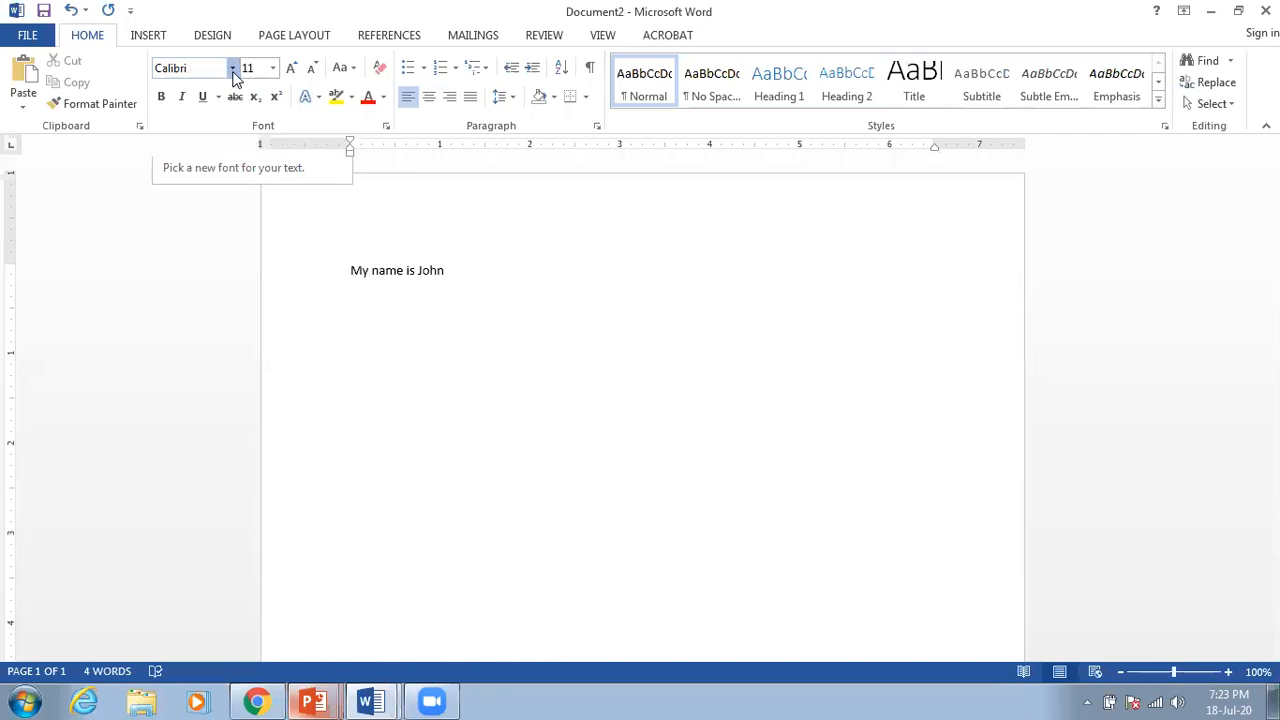
left_click(233, 72)
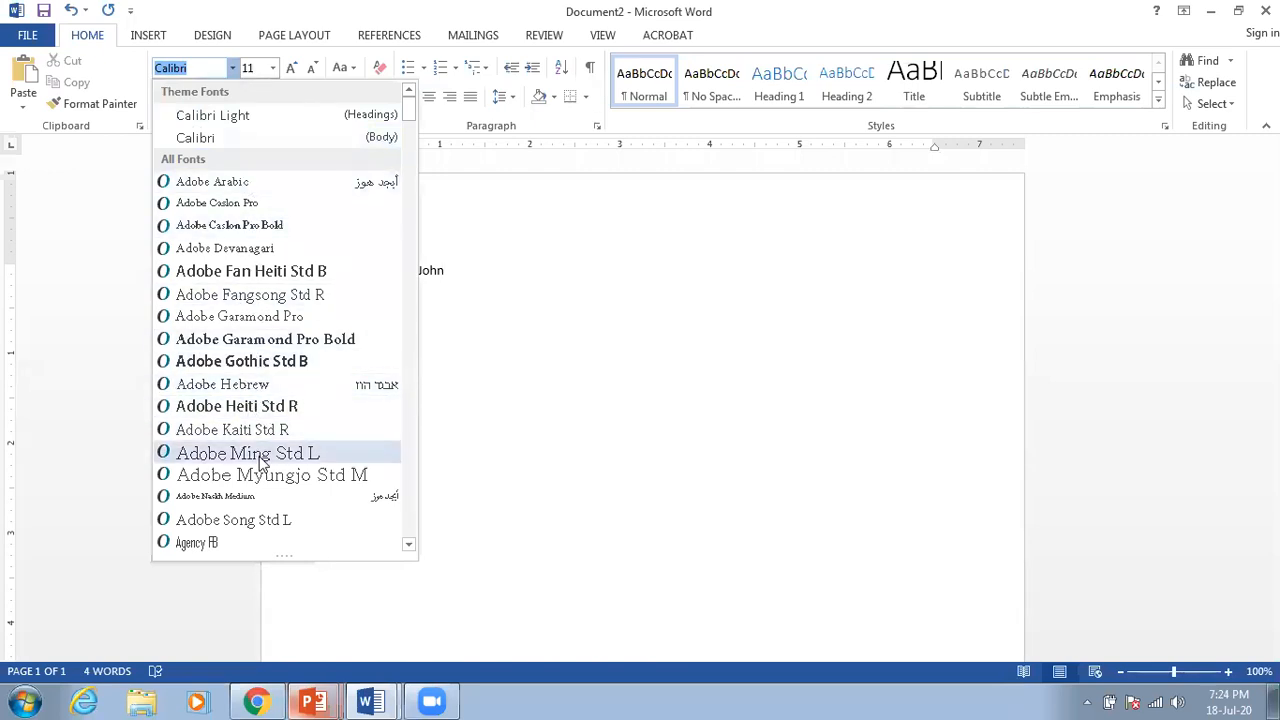
scroll(262, 460, "down", 3)
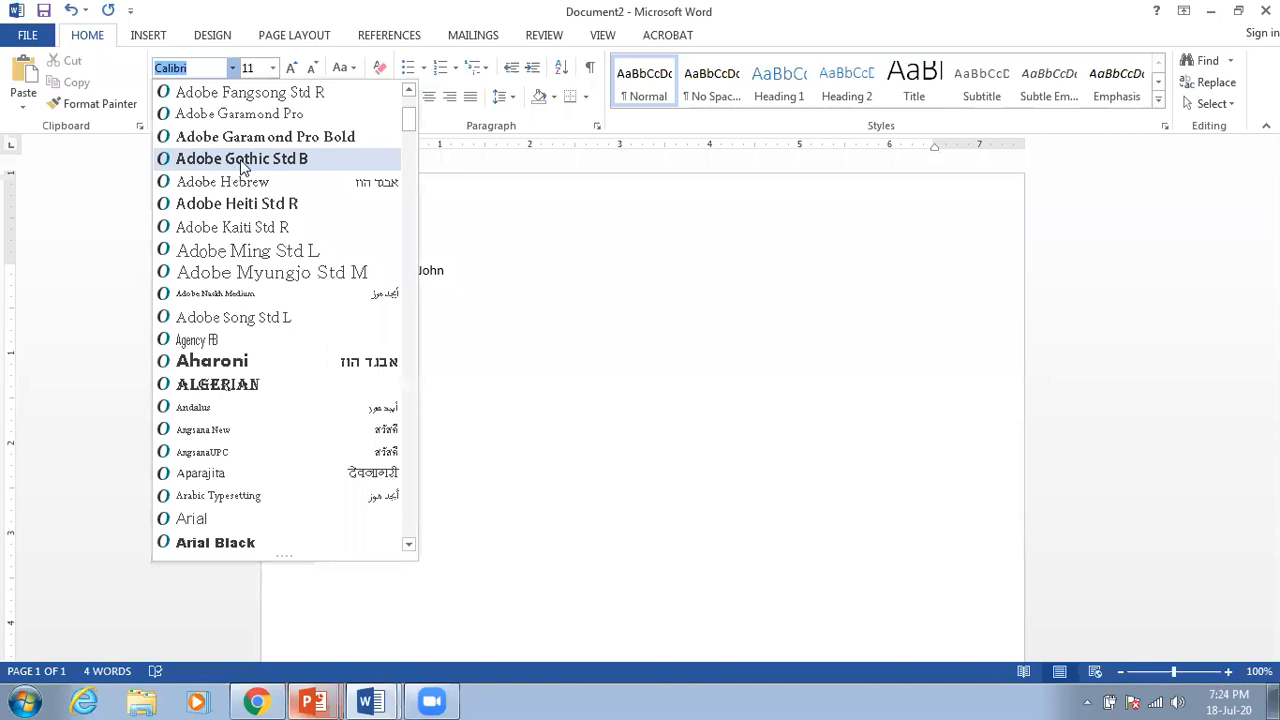
scroll(222, 183, "down", 5)
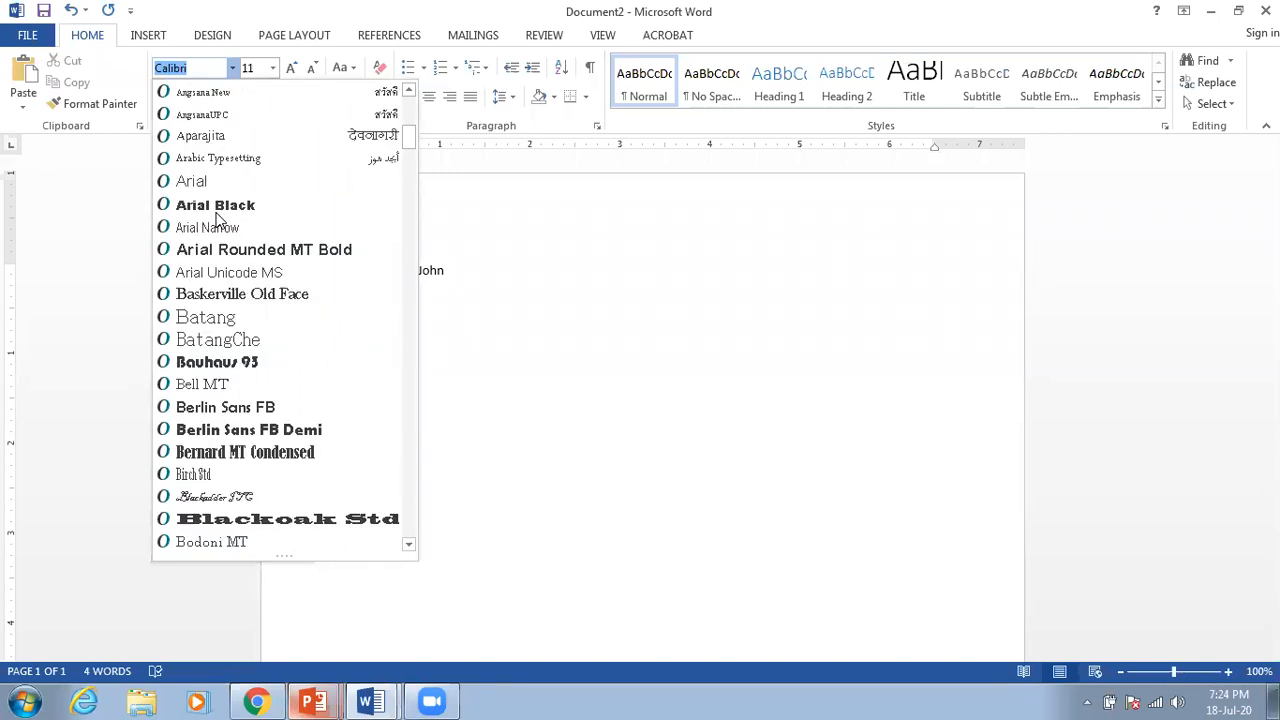
scroll(240, 392, "down", 2)
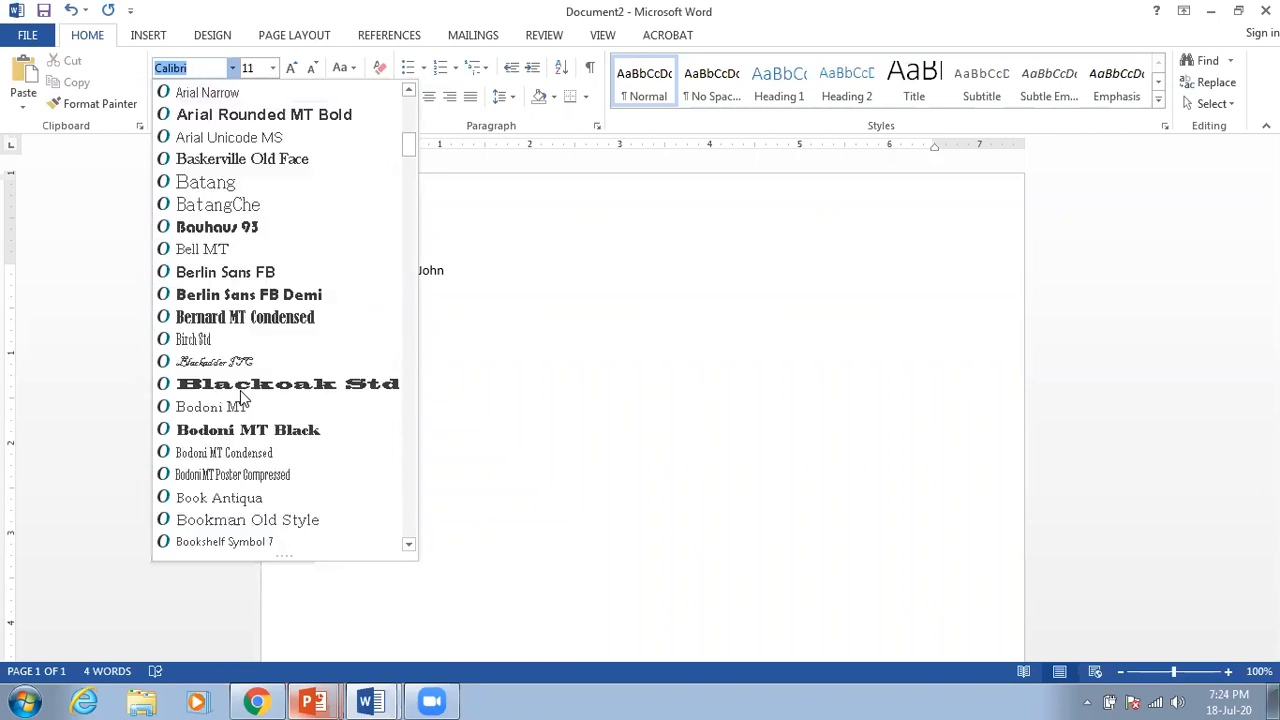
scroll(240, 398, "down", 1)
scroll(240, 398, "down", 2)
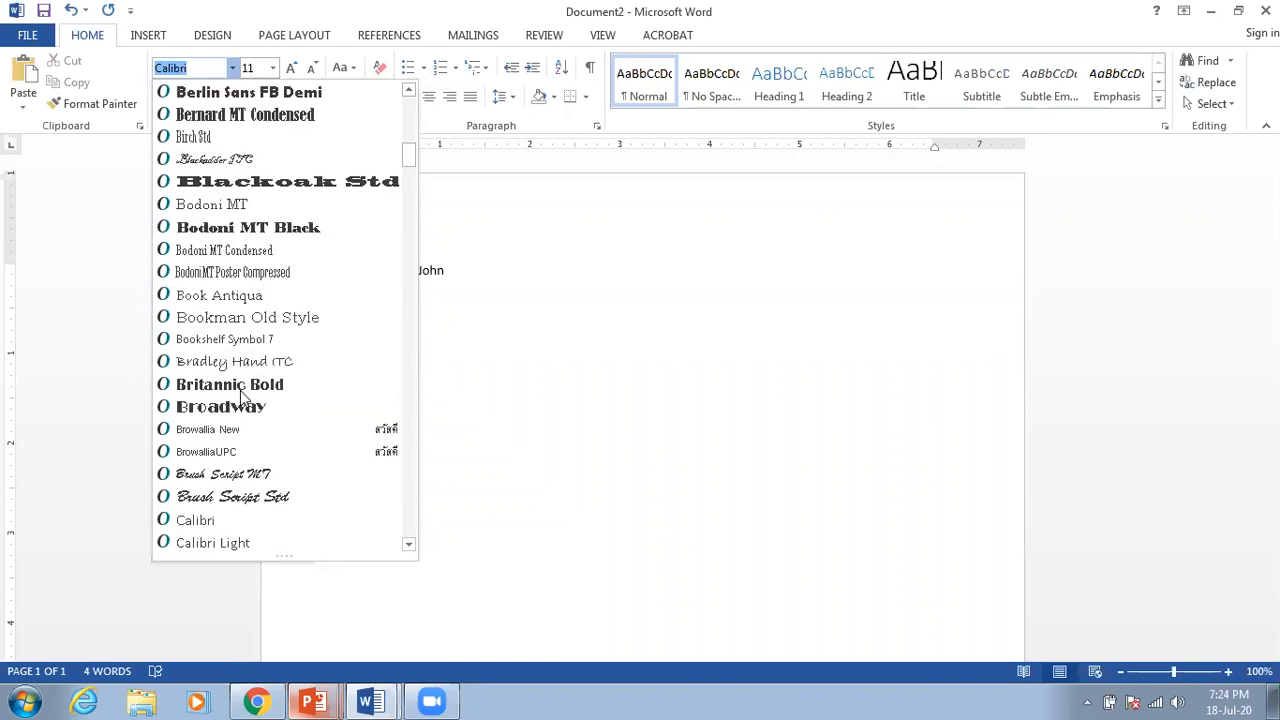
scroll(240, 395, "down", 3)
scroll(240, 395, "up", 2)
scroll(240, 390, "up", 12)
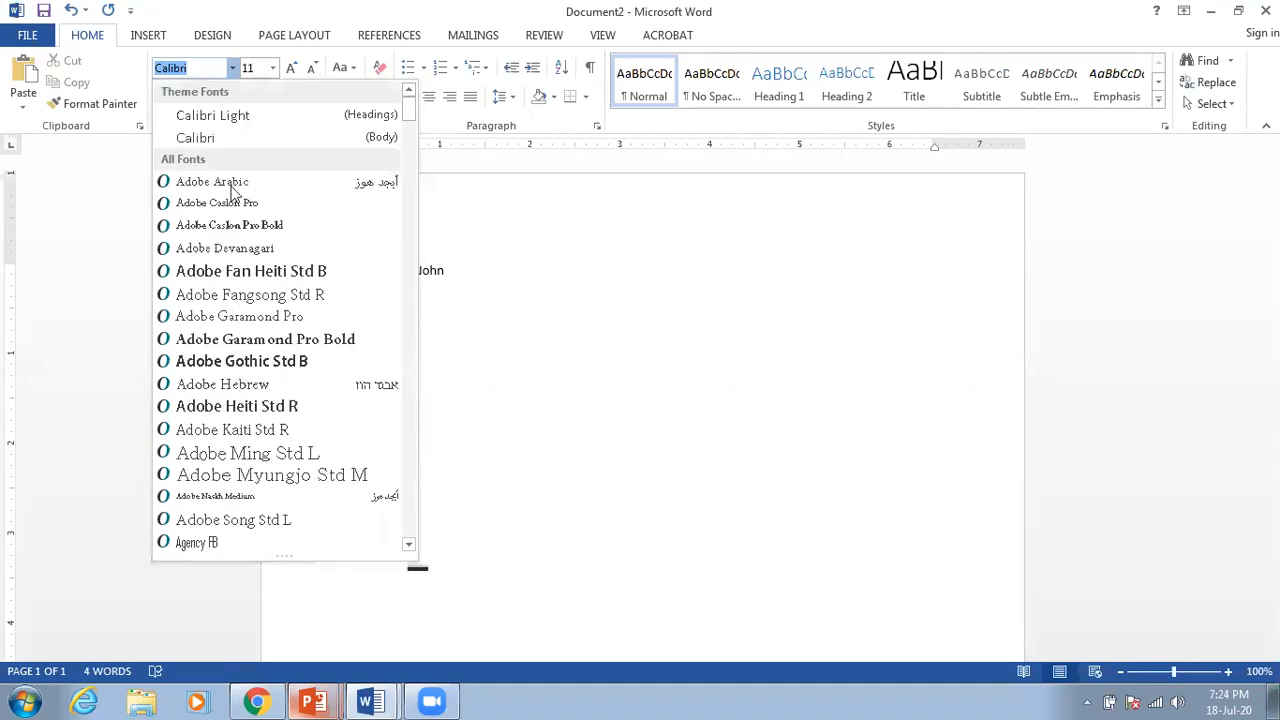
left_click(220, 72)
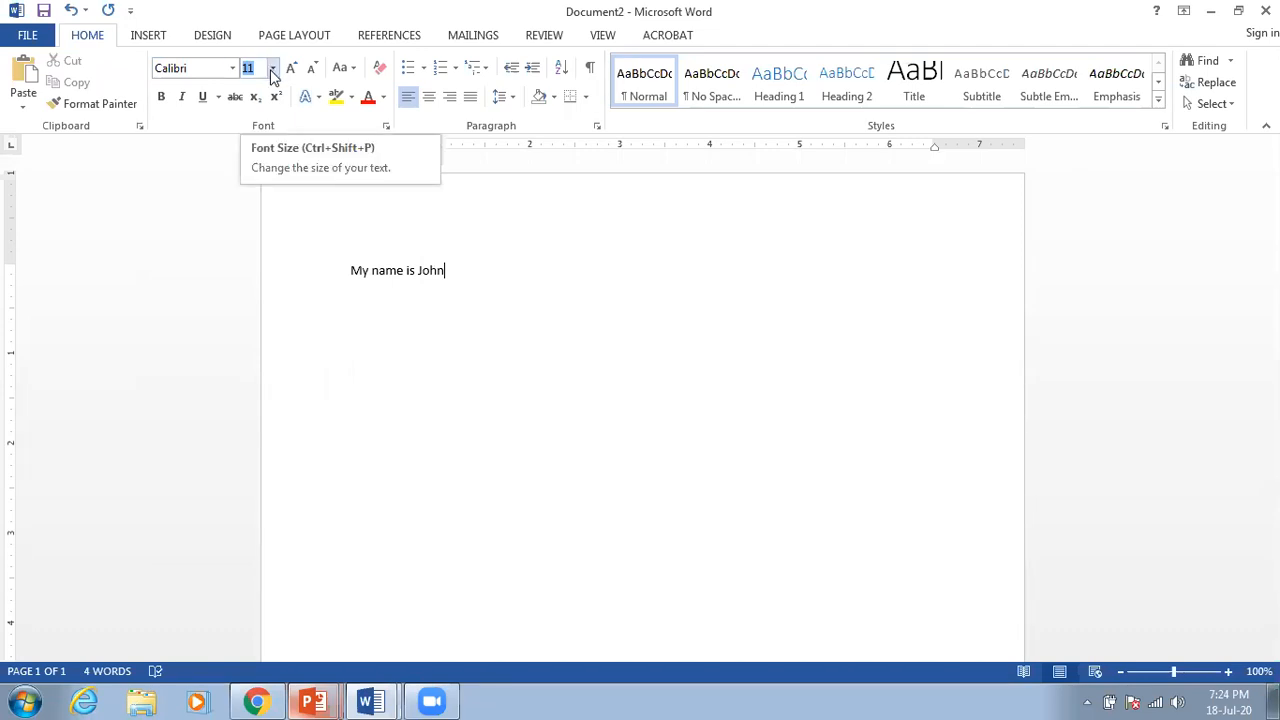
Step: Set the font size to 24 pt and start a new line
left_click(272, 70)
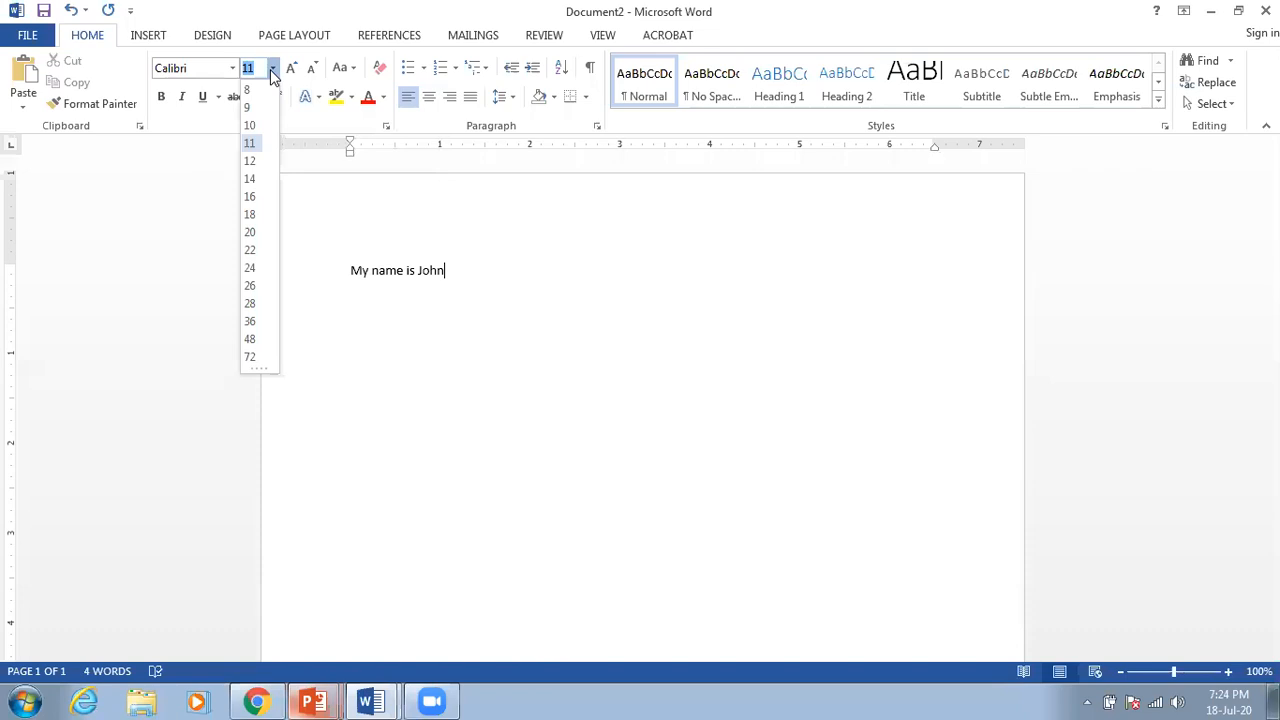
left_click(255, 268)
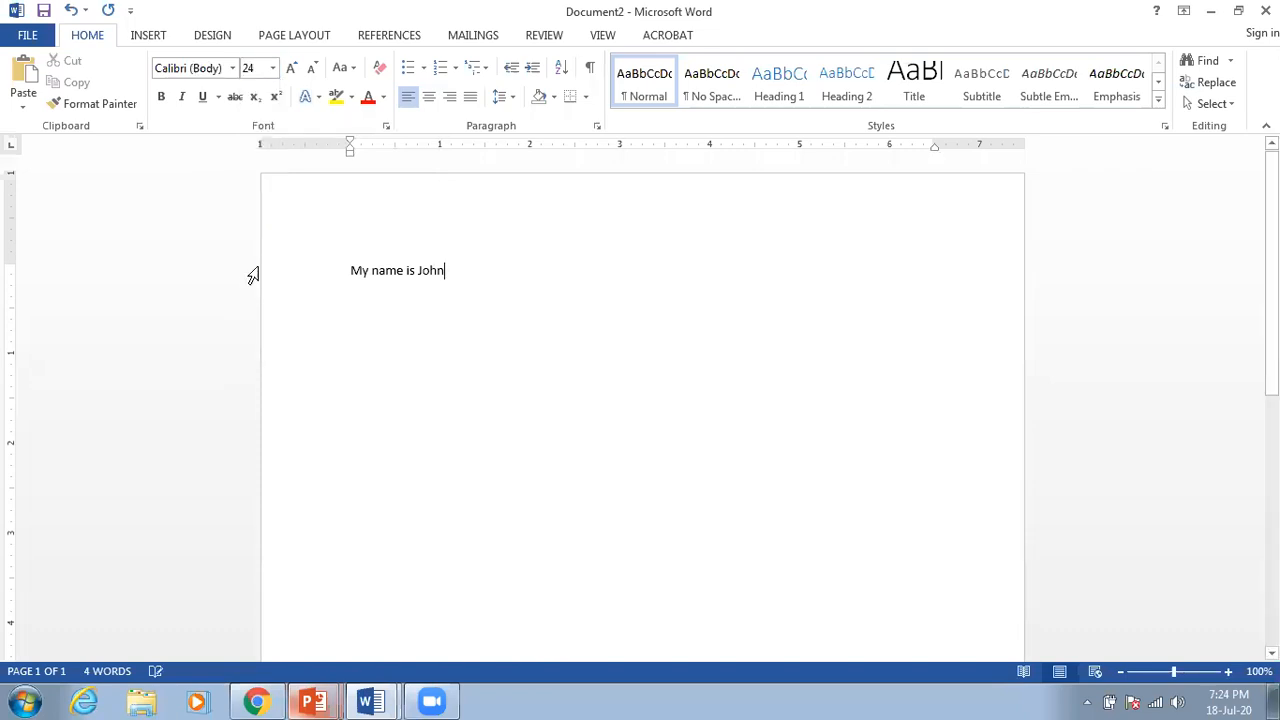
key("Return")
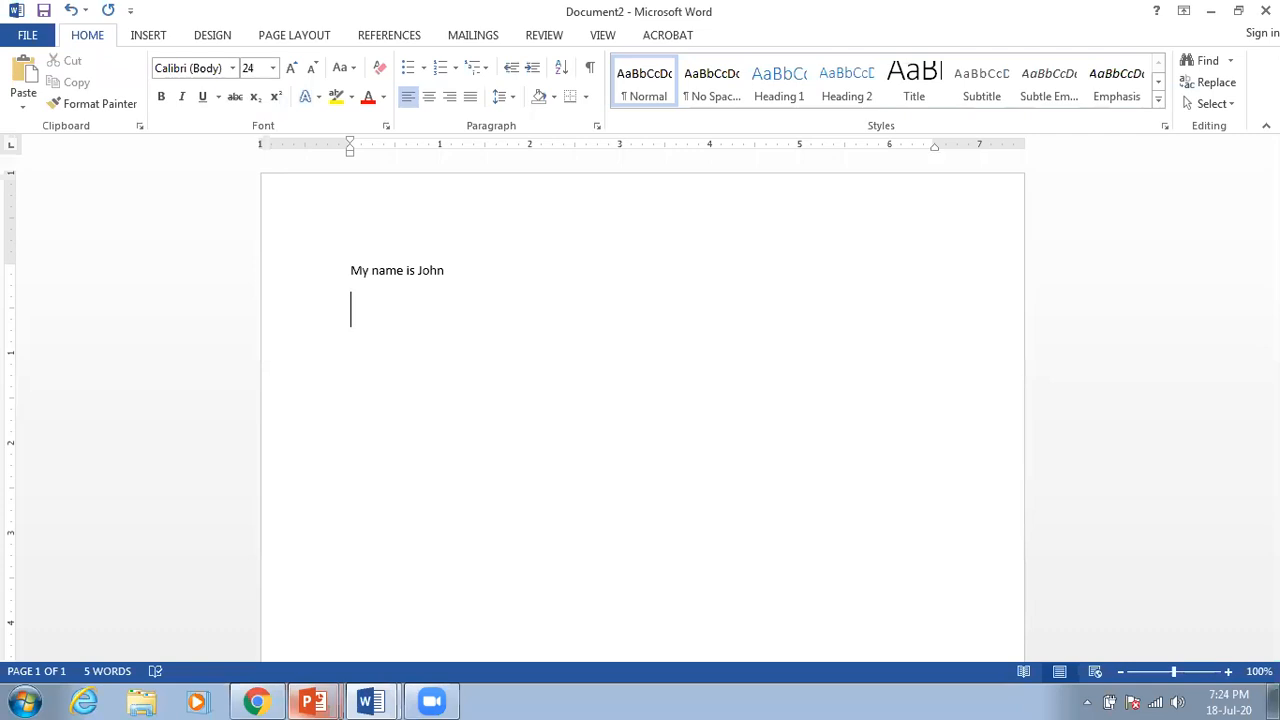
Step: Type 'Hi' on the 24-pt line, then 'Hello' on a new line at 50 pt
type("Hi")
key("Return")
key("BackSpace")
key("BackSpace")
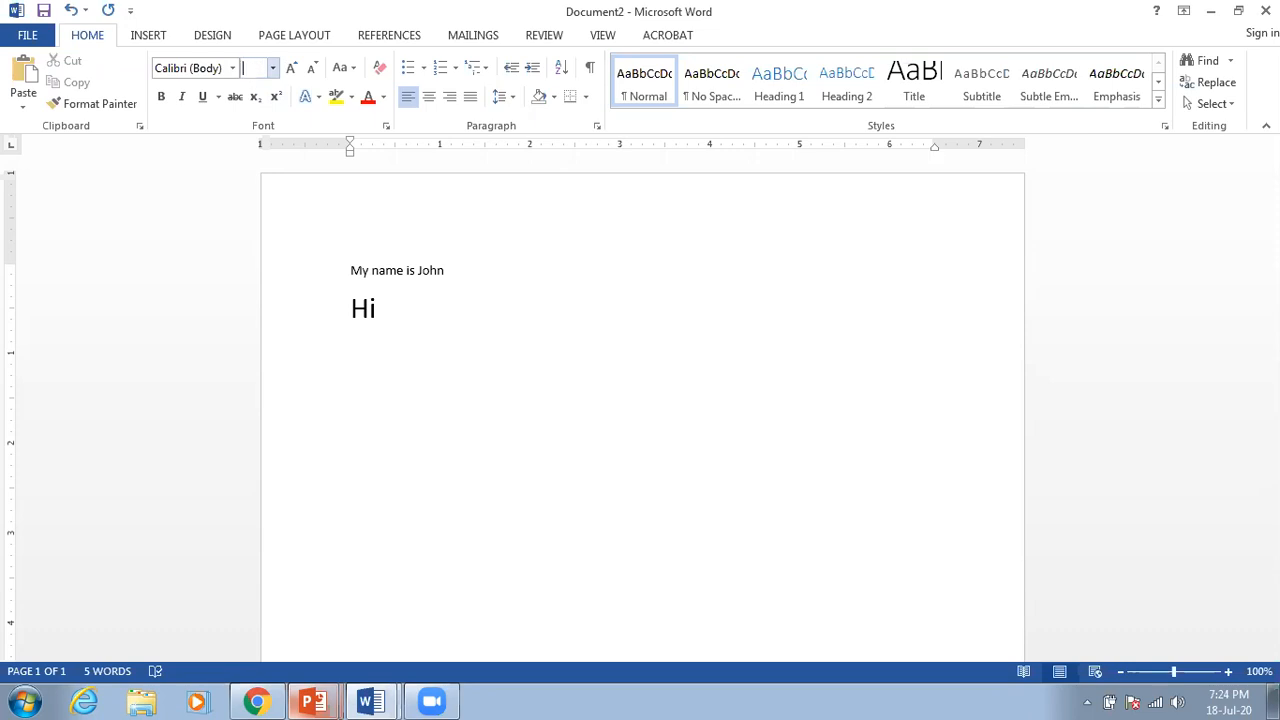
type("50")
key("Return")
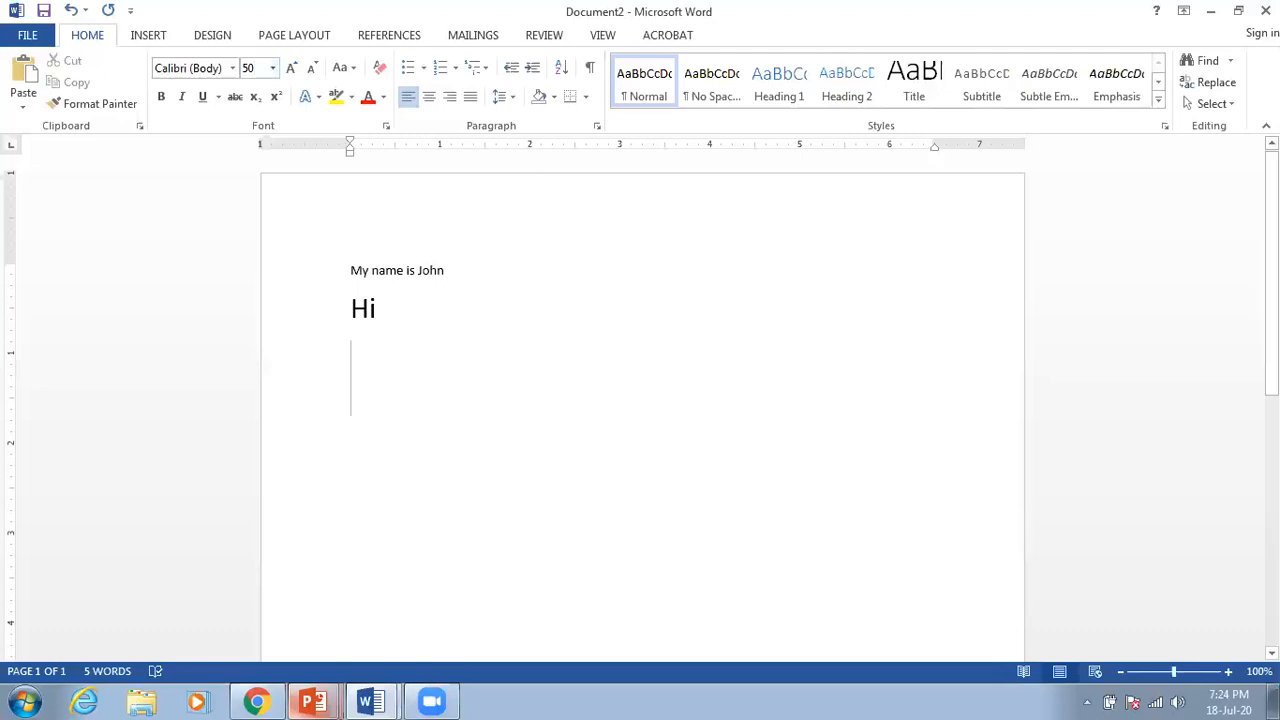
type("Hello")
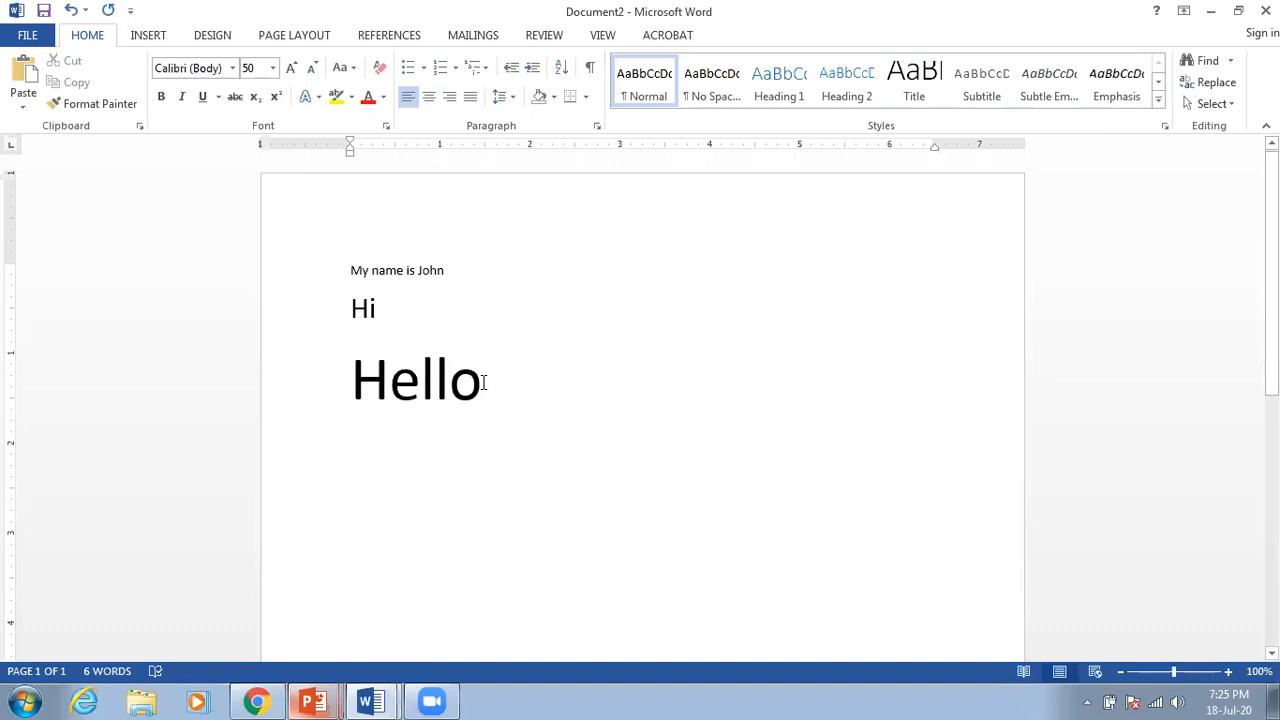
Step: Select Hello and set it in Adobe Fan Heiti Std B
left_click_drag(474, 385, 454, 390)
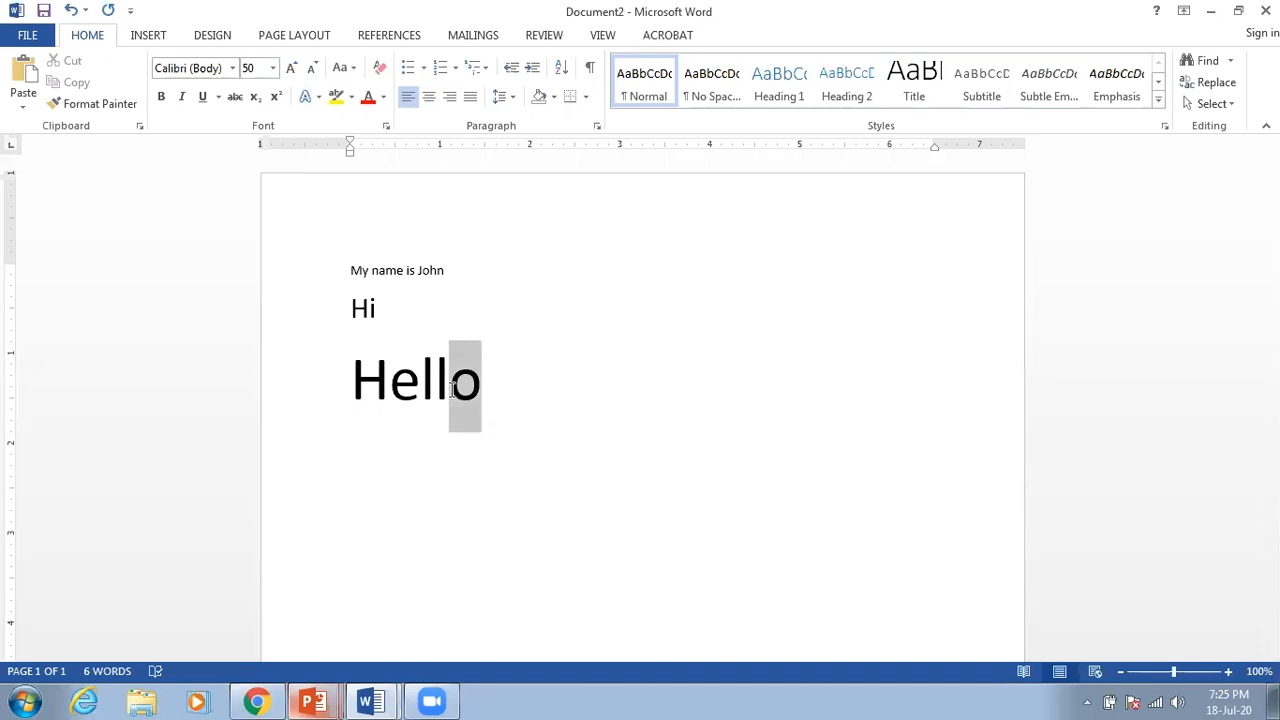
left_click_drag(452, 390, 362, 390)
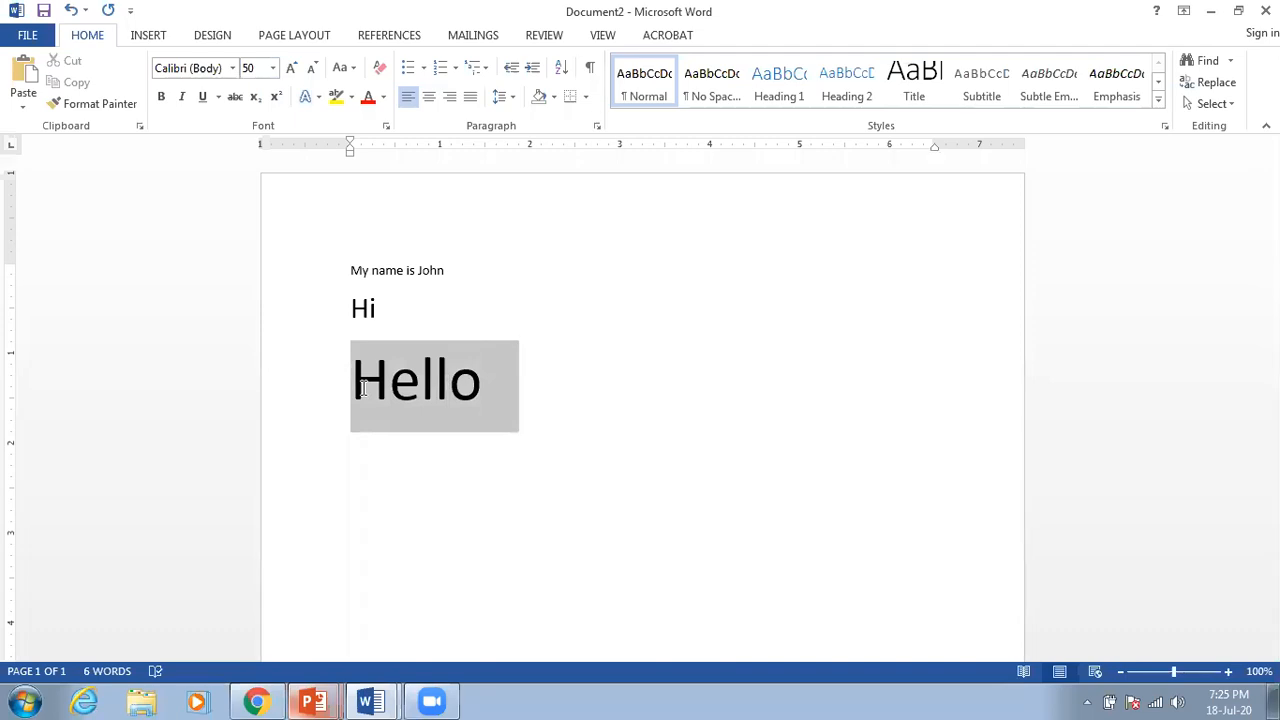
left_click_drag(362, 390, 363, 392)
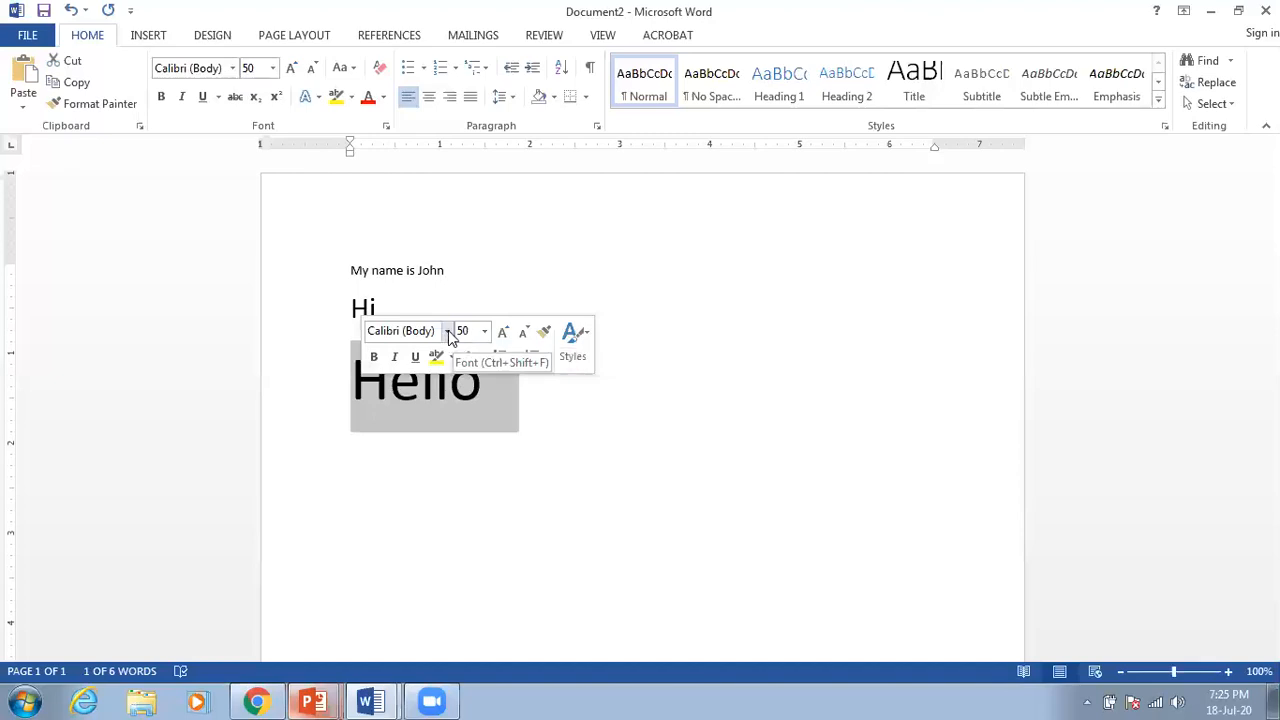
left_click(448, 334)
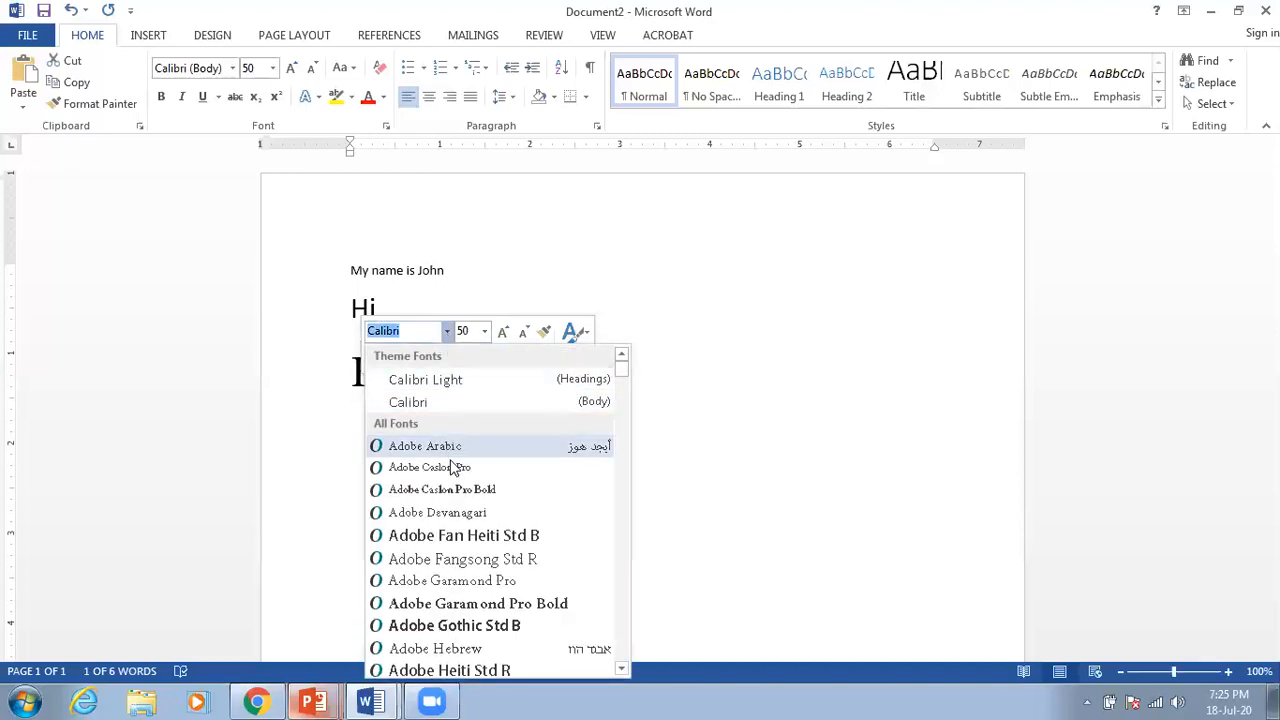
left_click(460, 535)
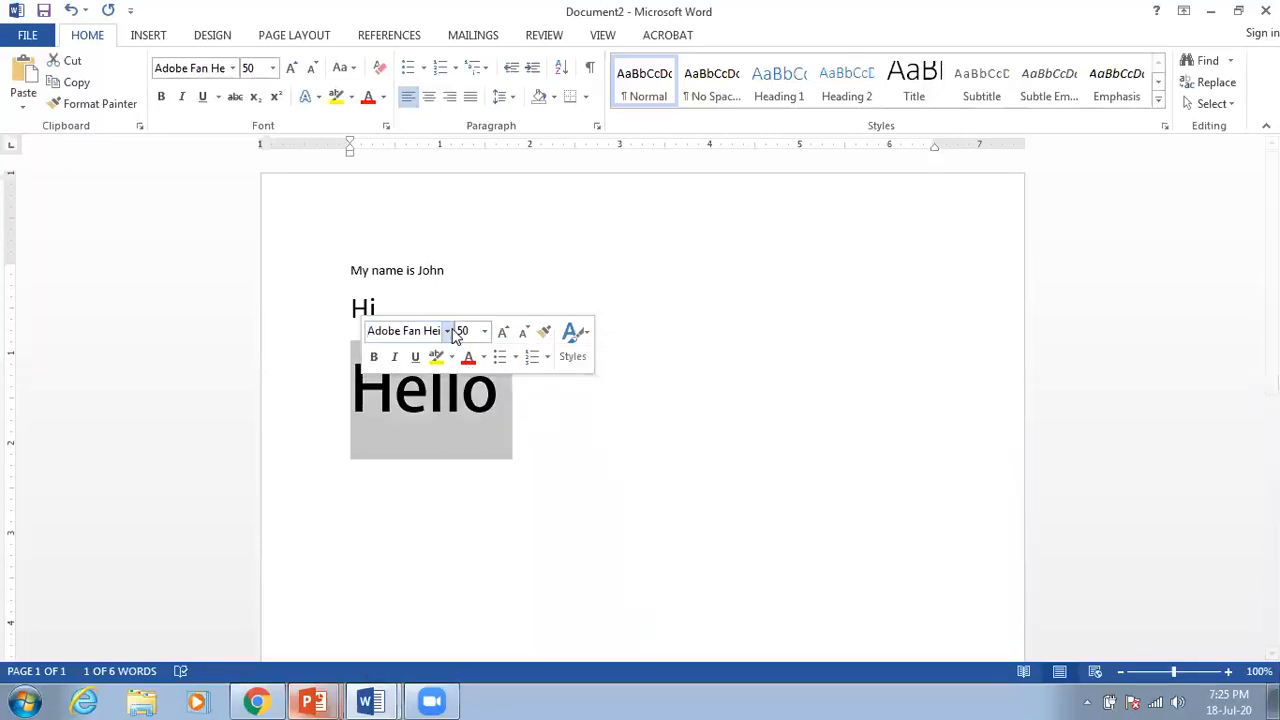
Step: Switch Hello to Berlin Sans FB at size 28 and check the result
left_click(447, 331)
scroll(449, 506, "down", 5)
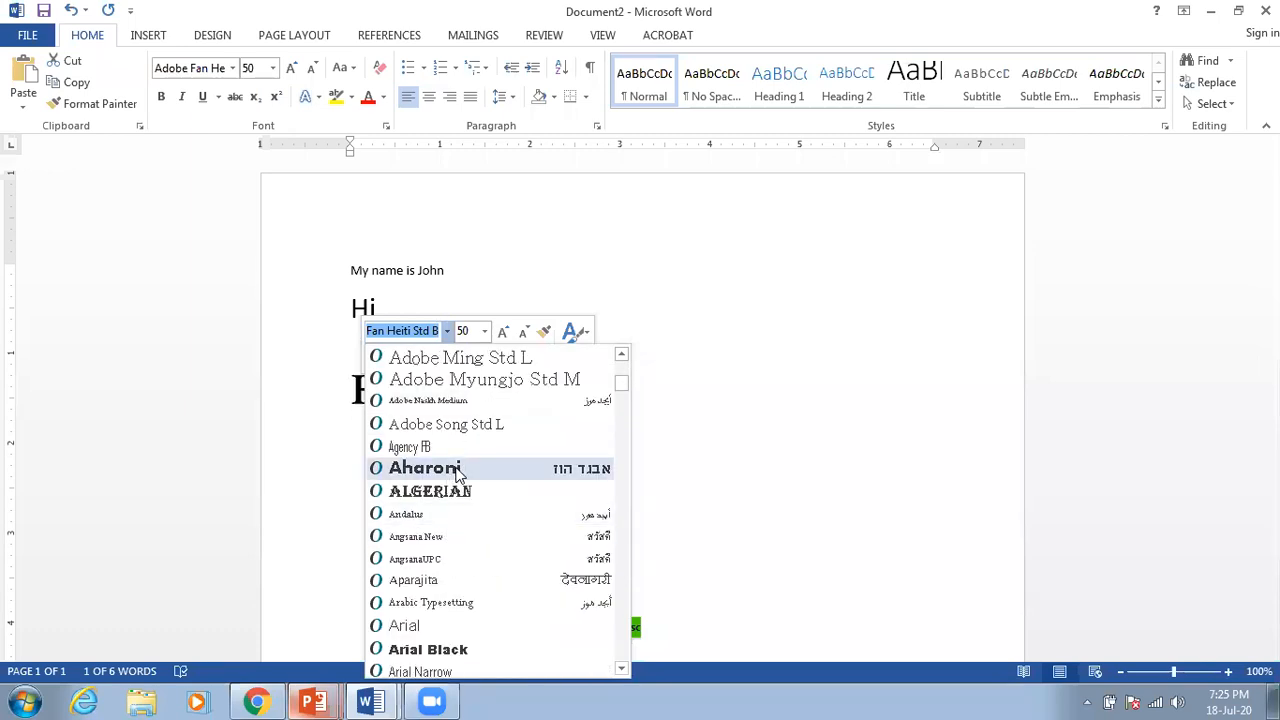
scroll(463, 608, "down", 3)
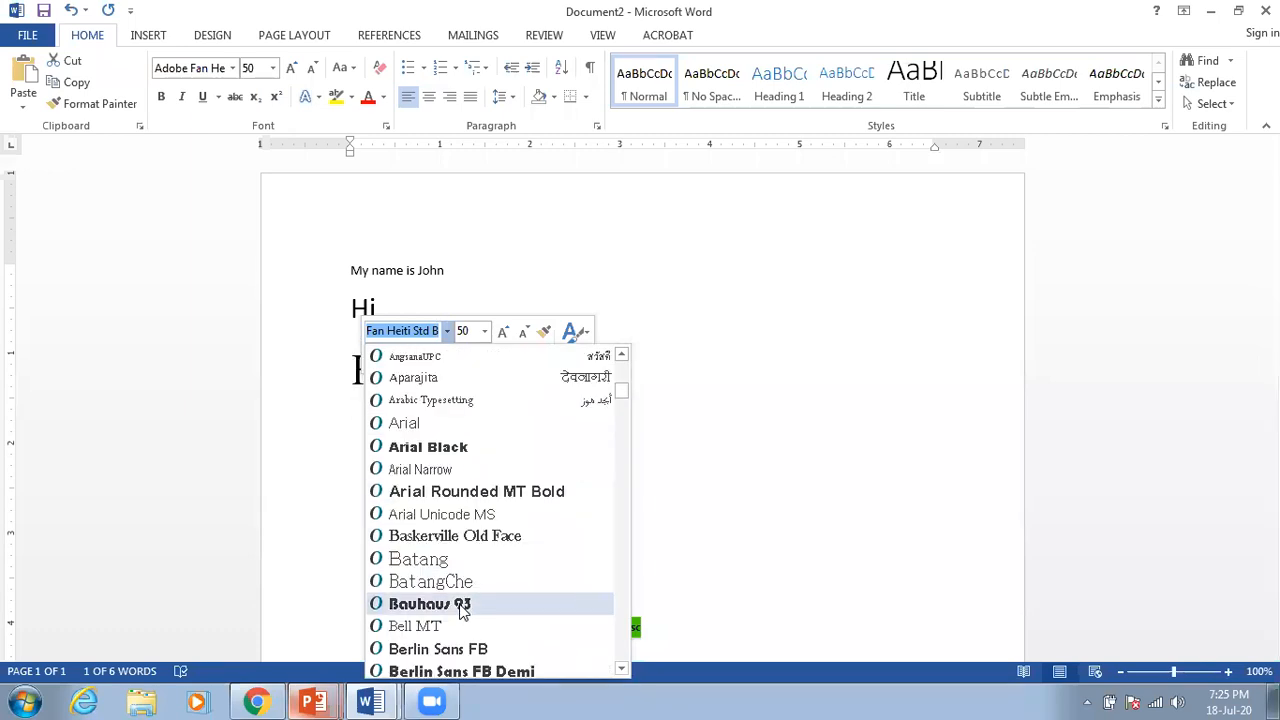
left_click(483, 650)
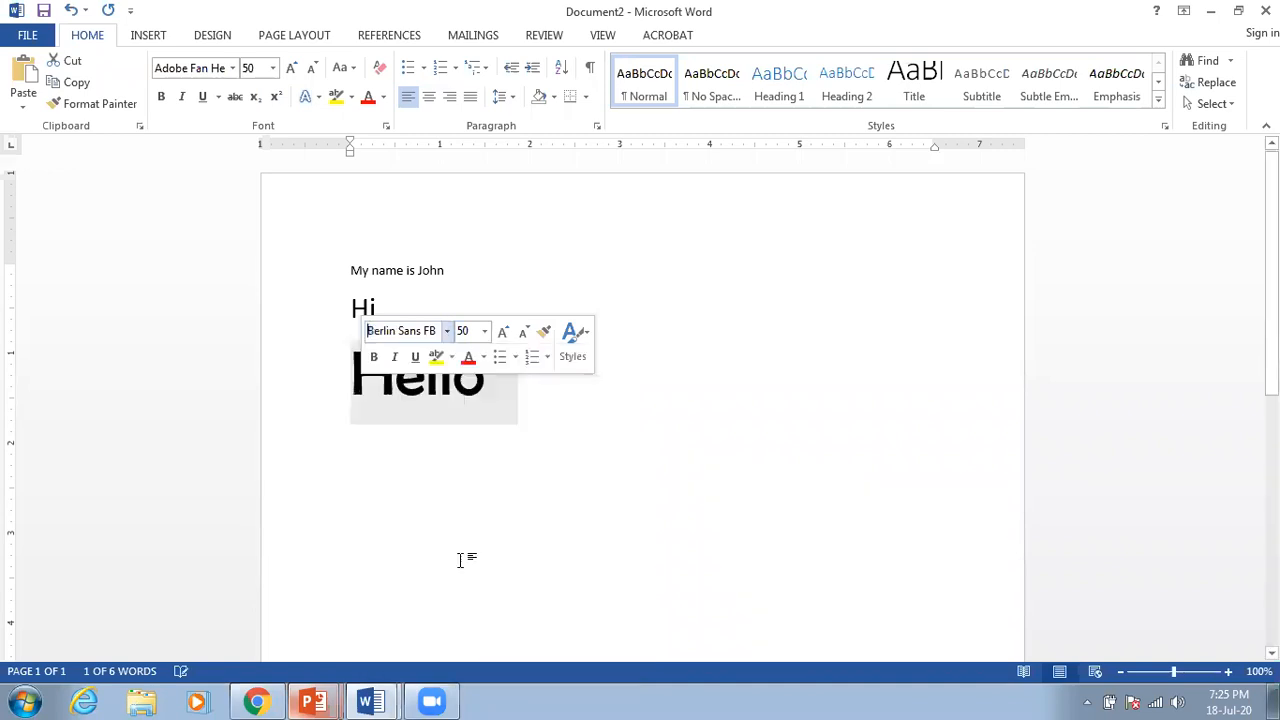
left_click(485, 331)
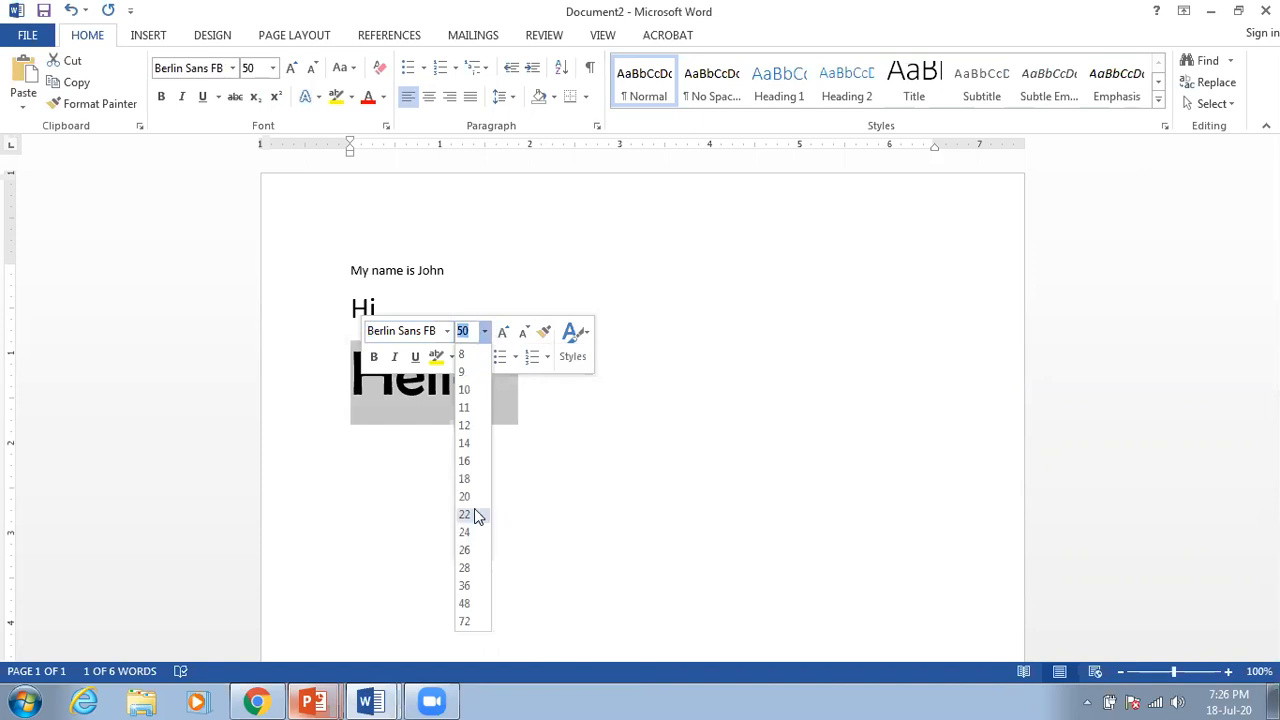
left_click(466, 567)
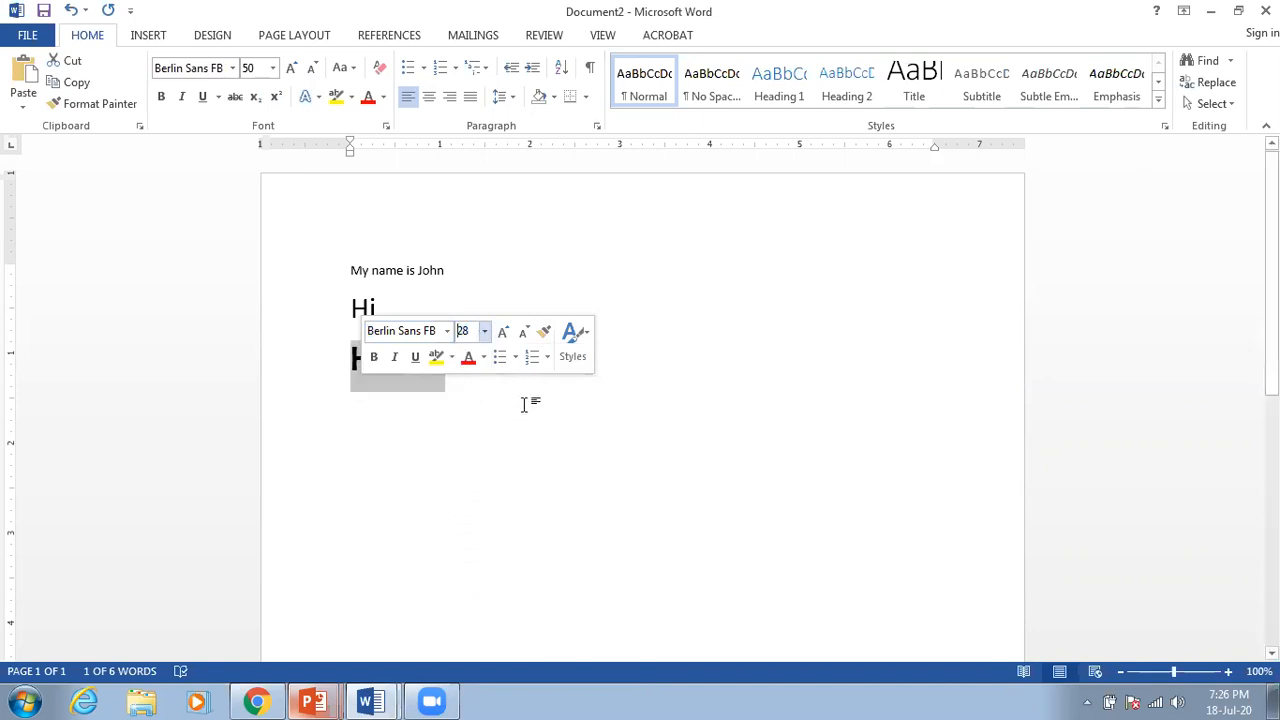
left_click(836, 362)
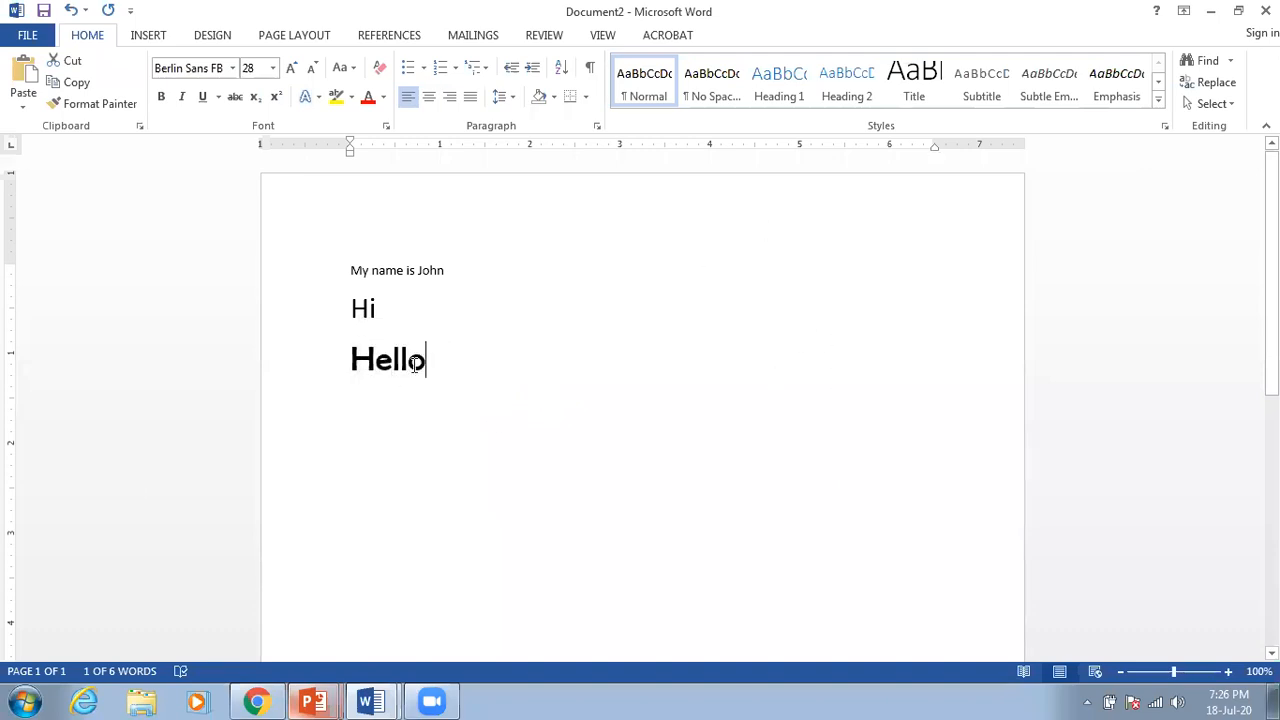
left_click(388, 458)
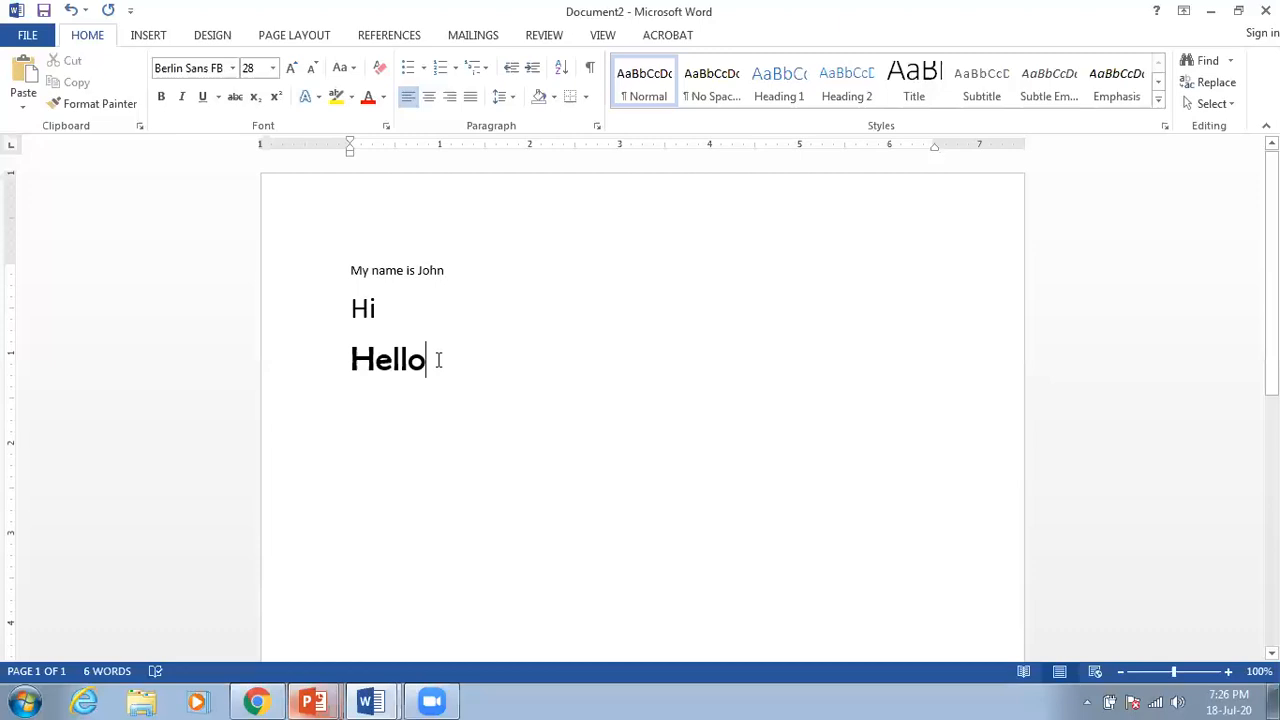
Step: Reselect Hello and try size 18 with Blackoak Std, then Bodoni MT Black
left_click_drag(427, 361, 356, 363)
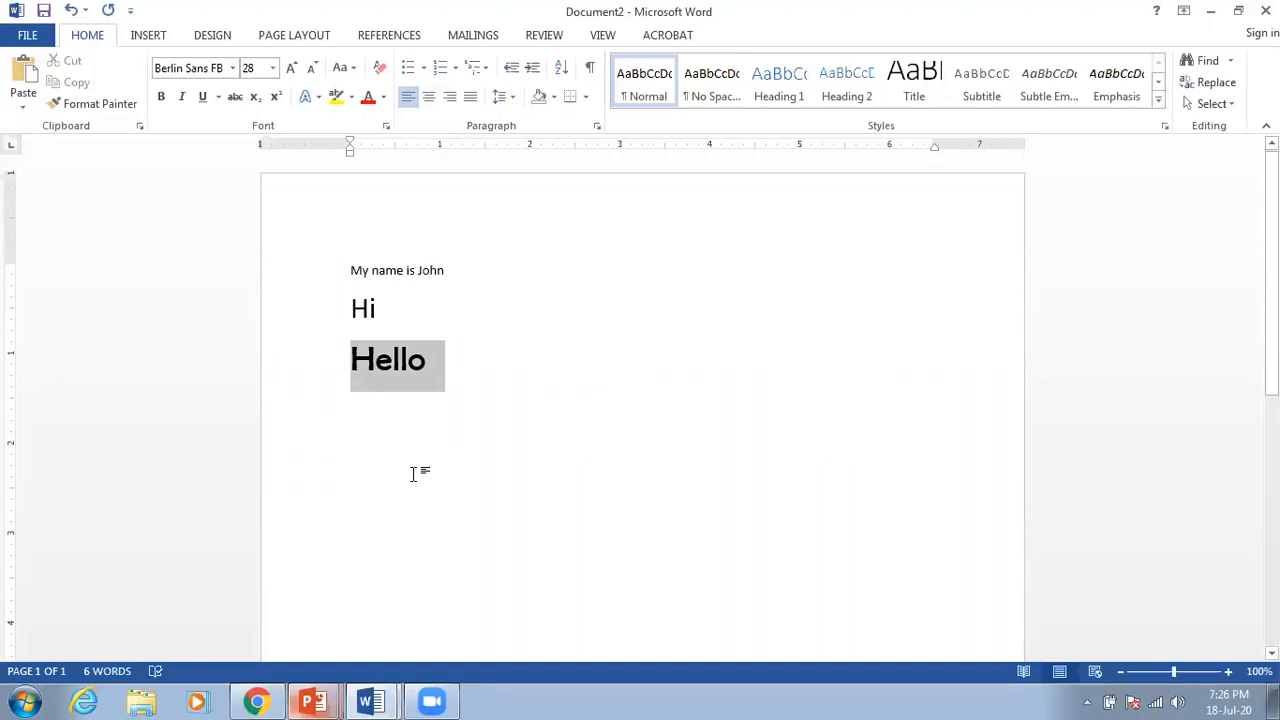
left_click(270, 68)
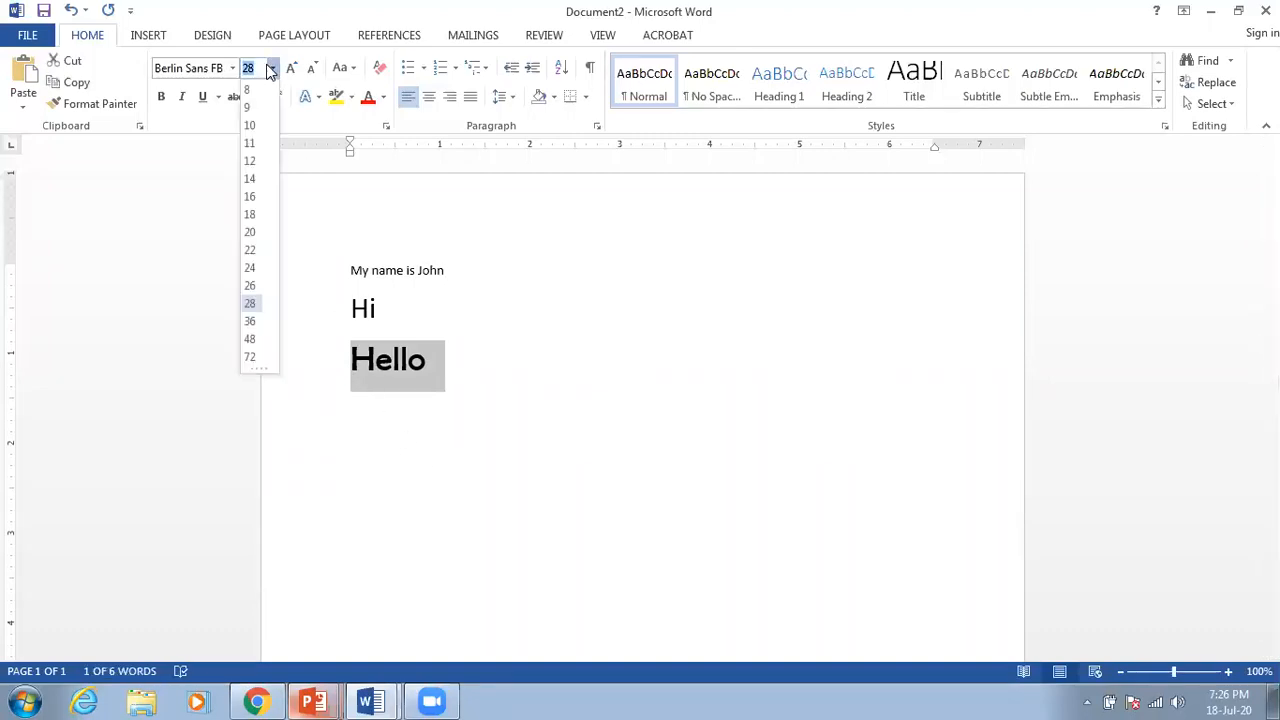
left_click(251, 215)
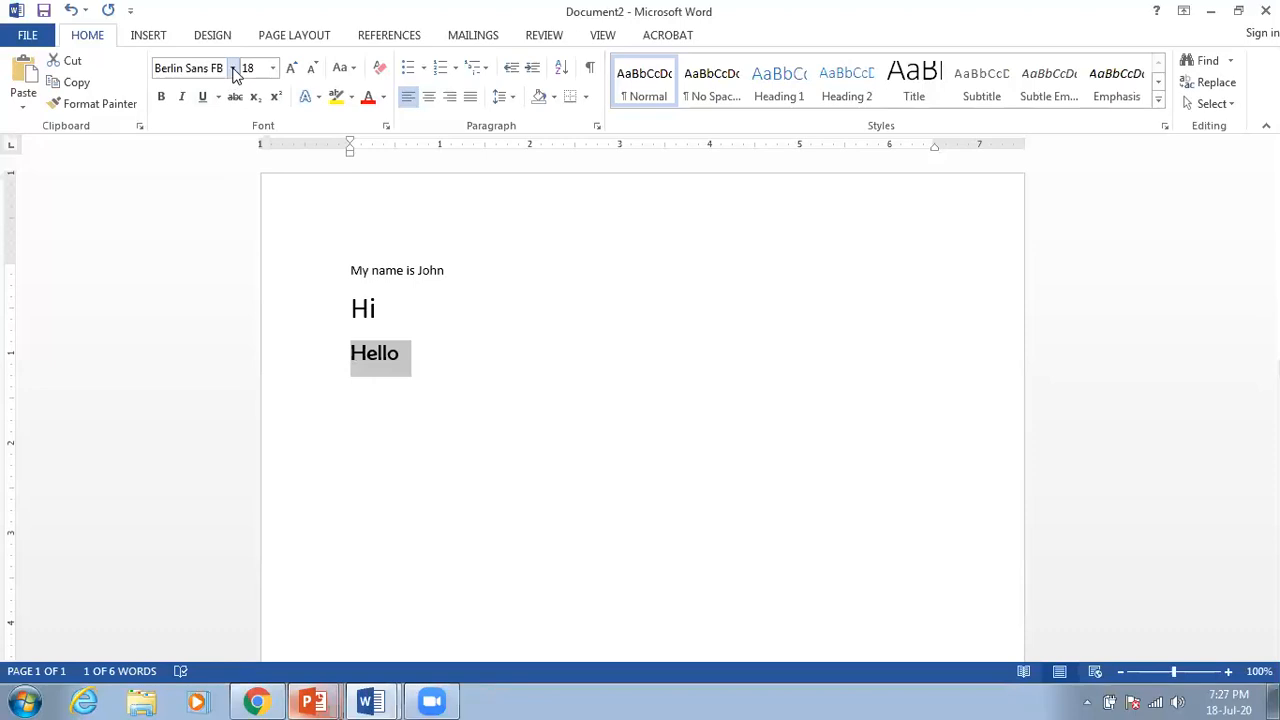
left_click(233, 68)
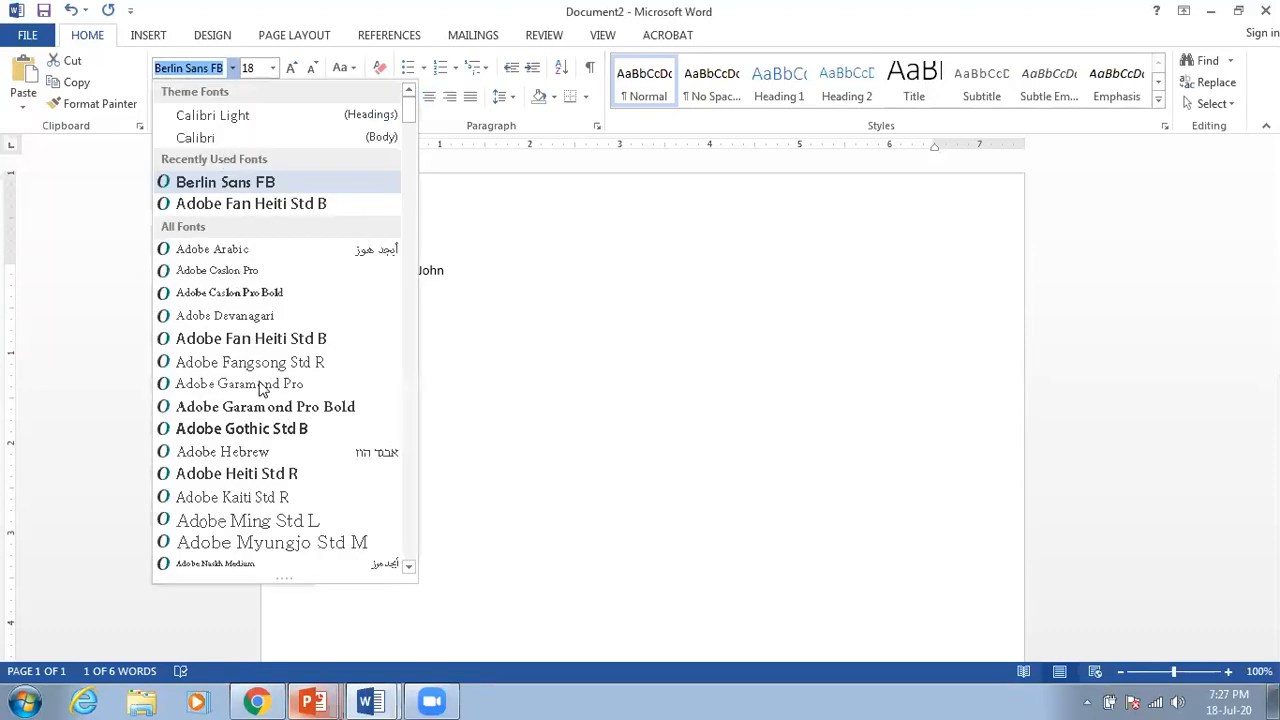
scroll(260, 390, "down", 10)
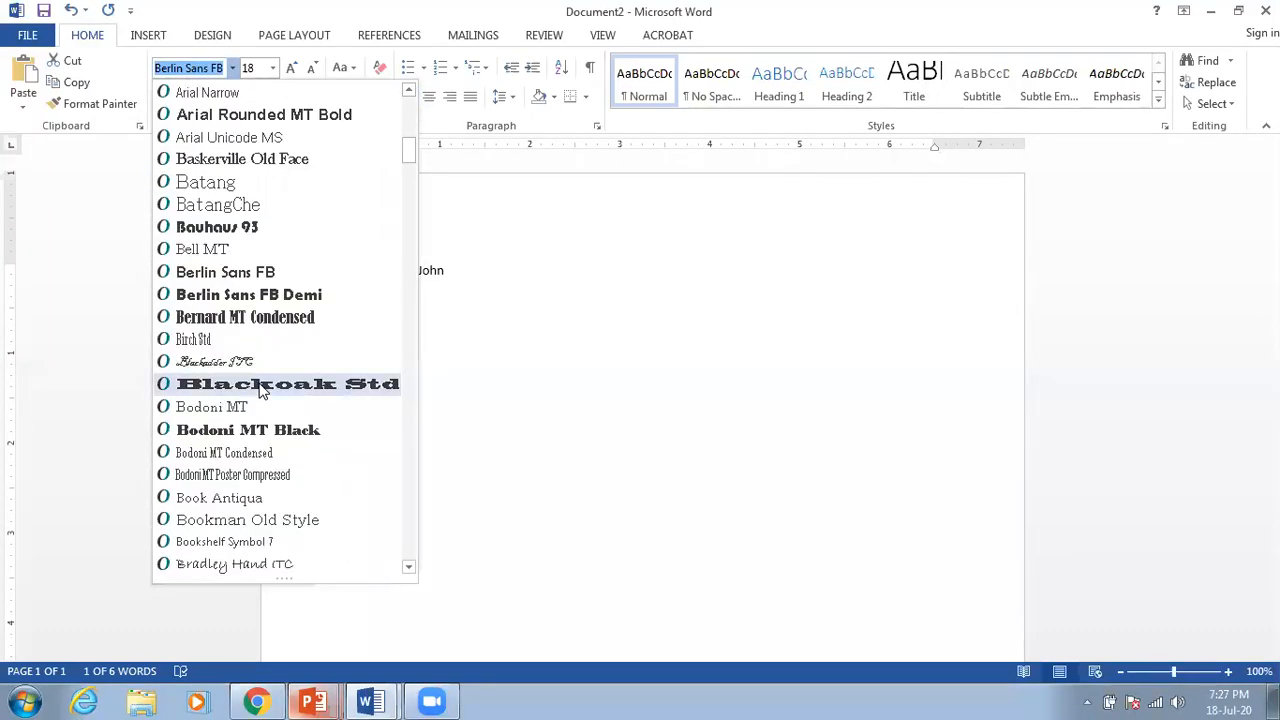
left_click(260, 388)
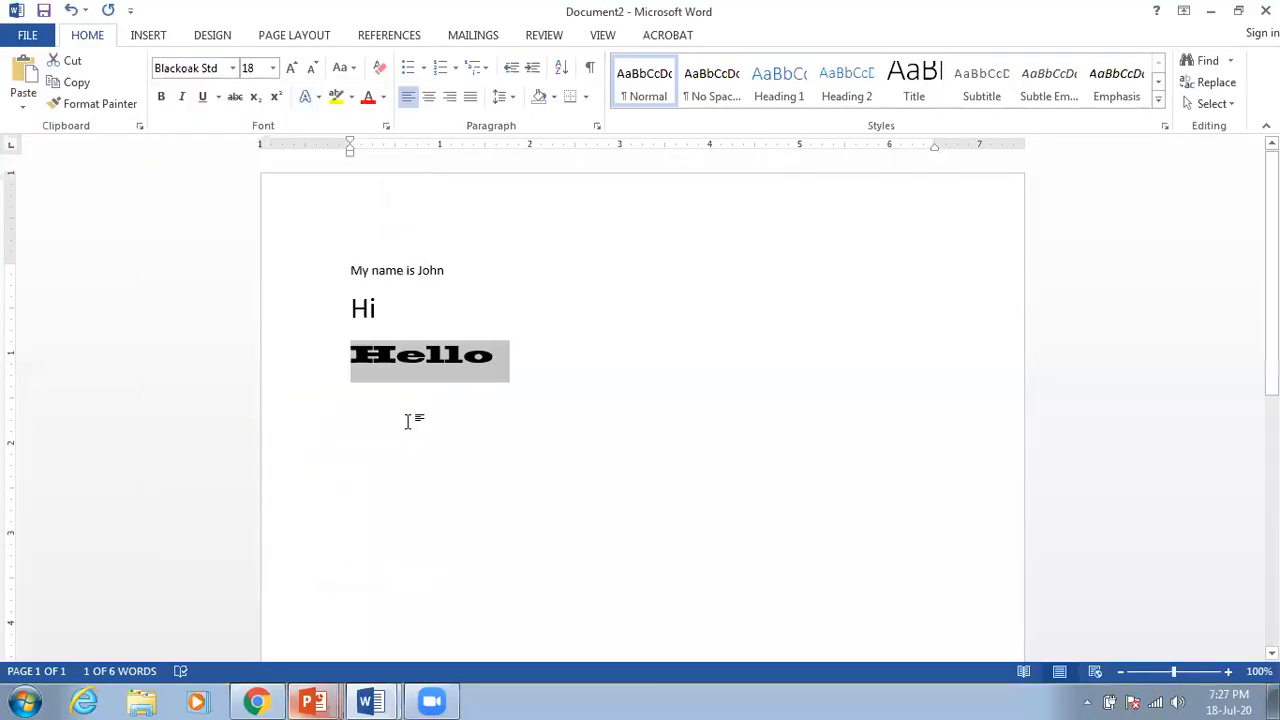
left_click(233, 68)
scroll(227, 169, "down", 9)
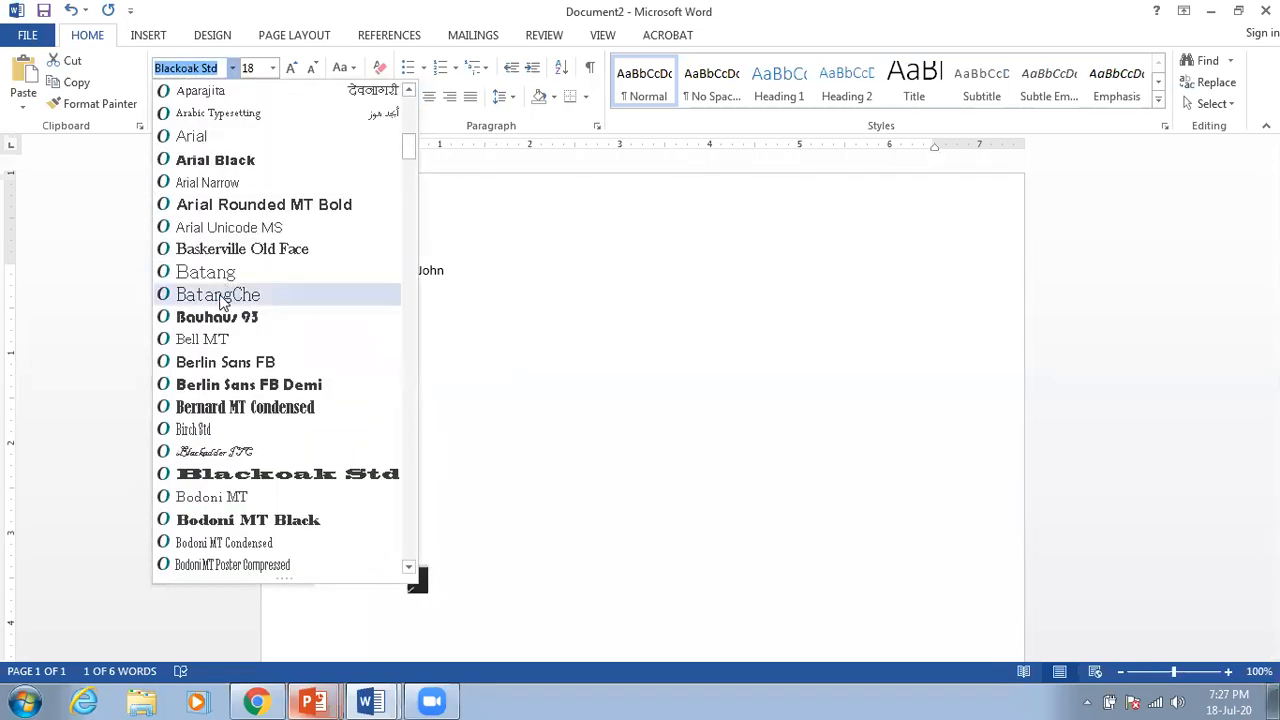
left_click(268, 525)
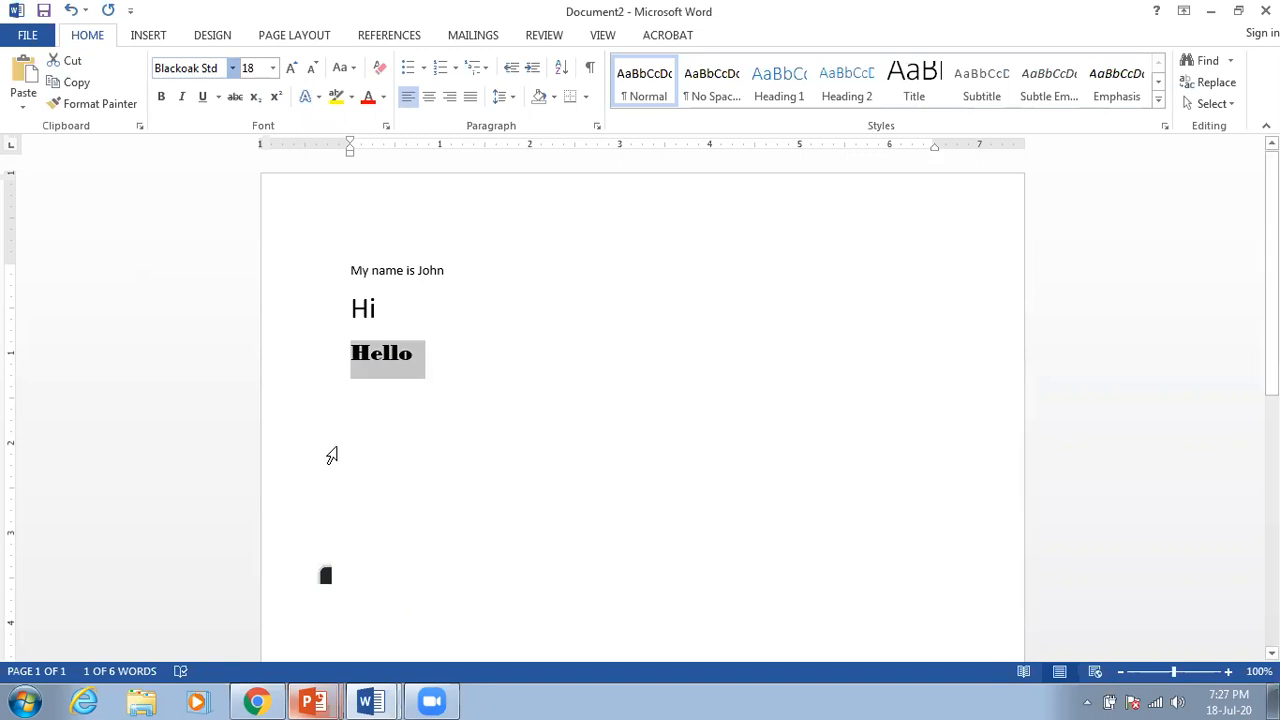
left_click(447, 401)
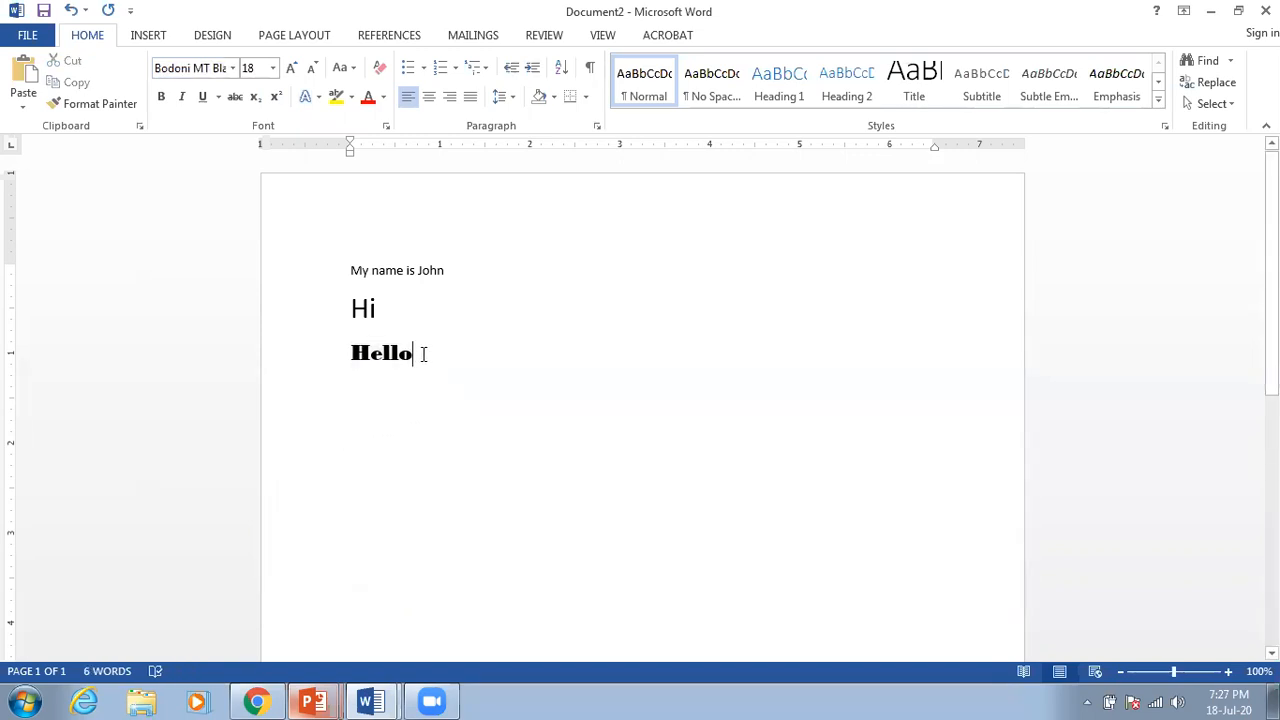
Step: Set Hello to Calibri Light at 26 pt, then select all the text
left_click_drag(423, 354, 358, 360)
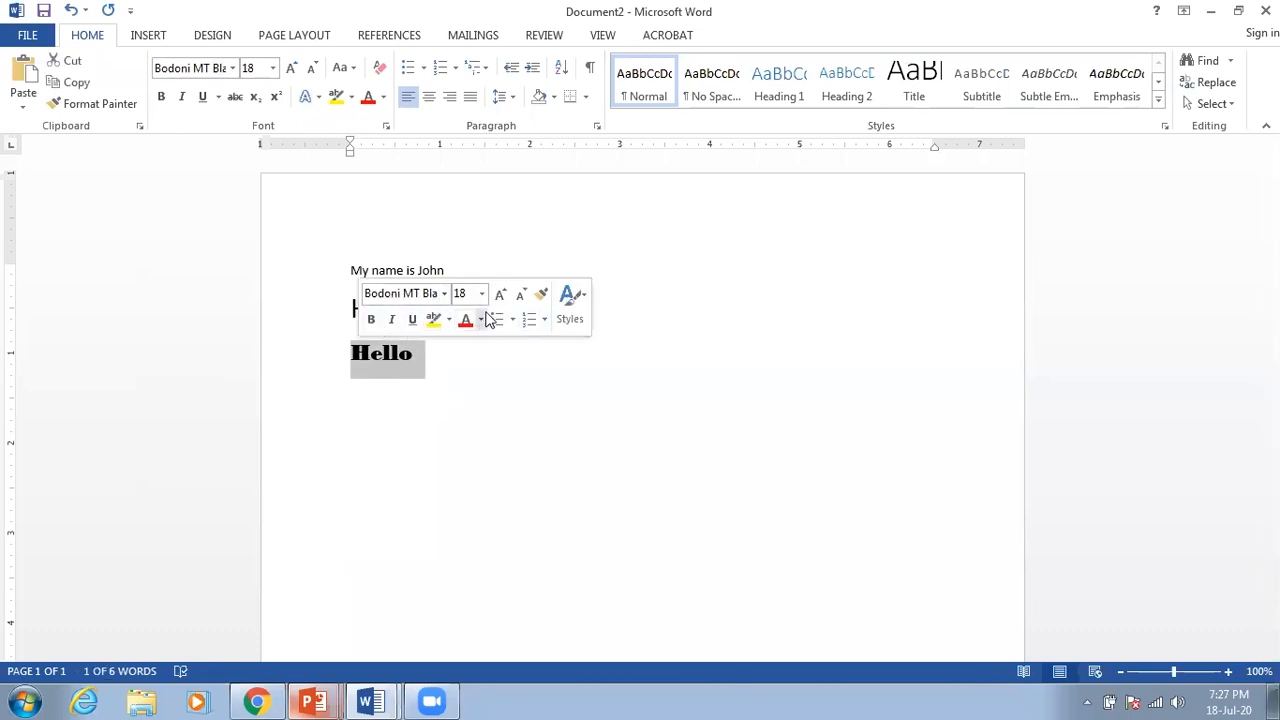
left_click(444, 294)
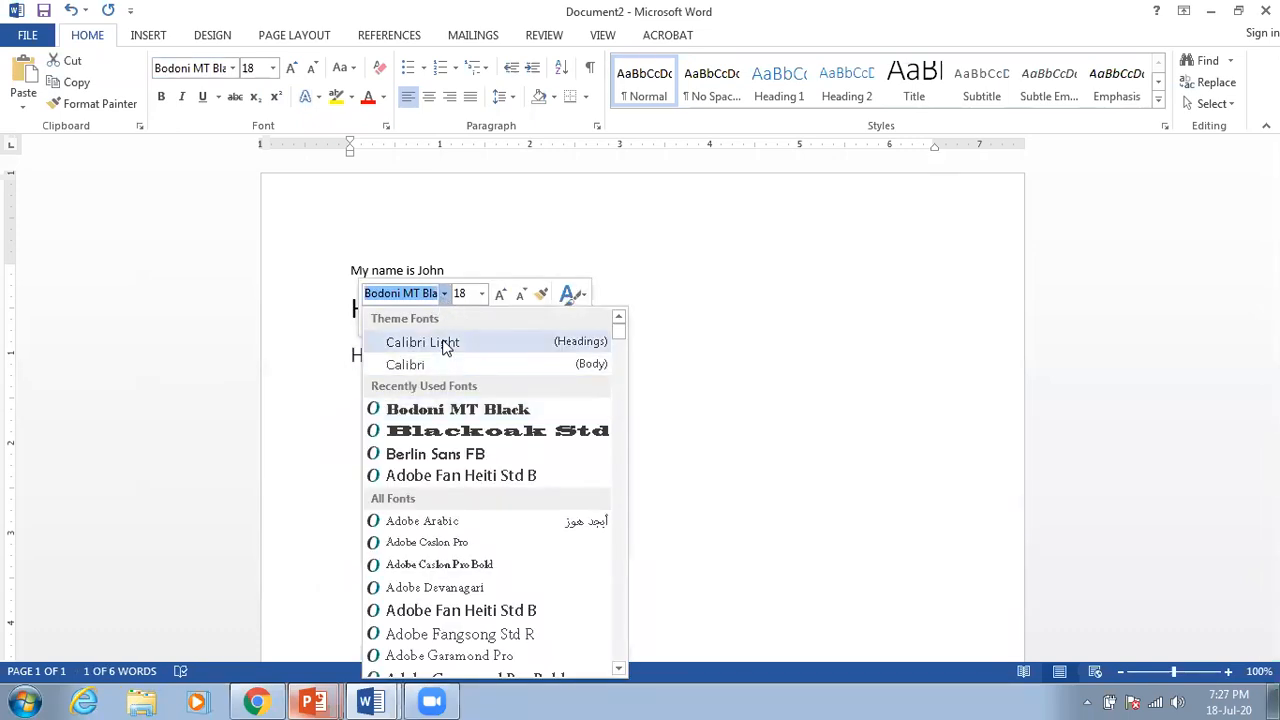
left_click(444, 346)
left_click(481, 294)
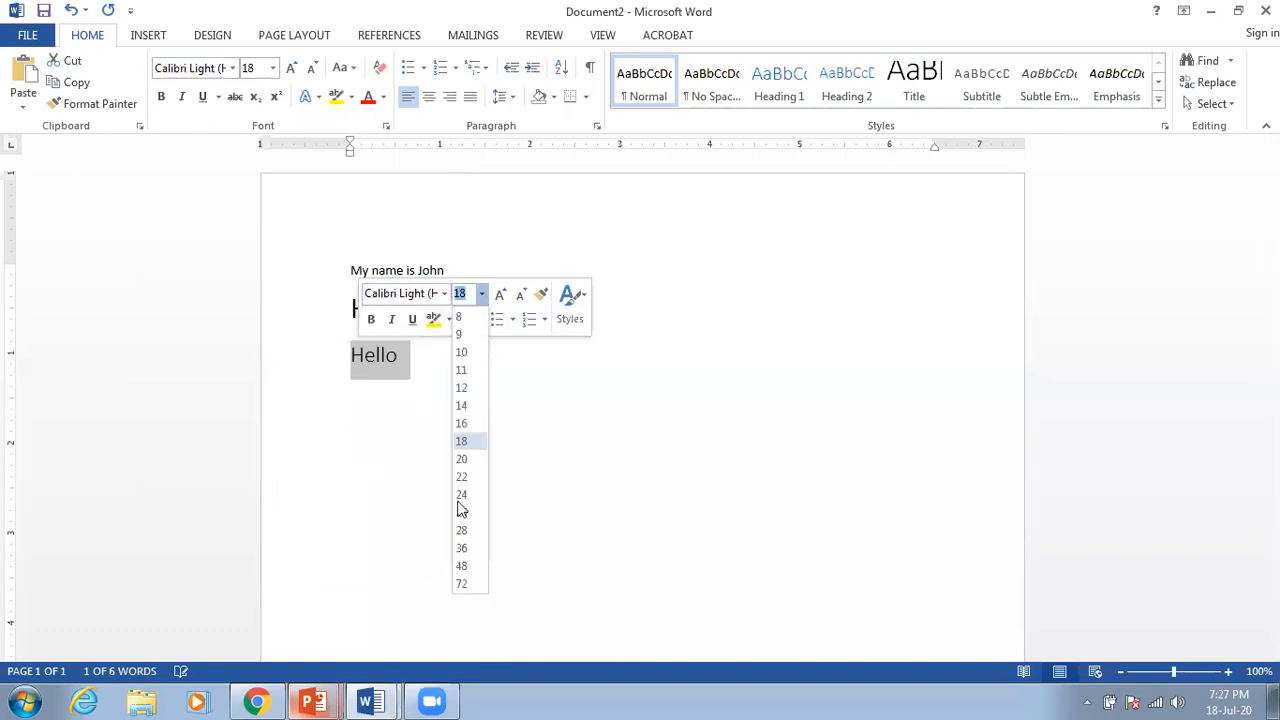
left_click(461, 513)
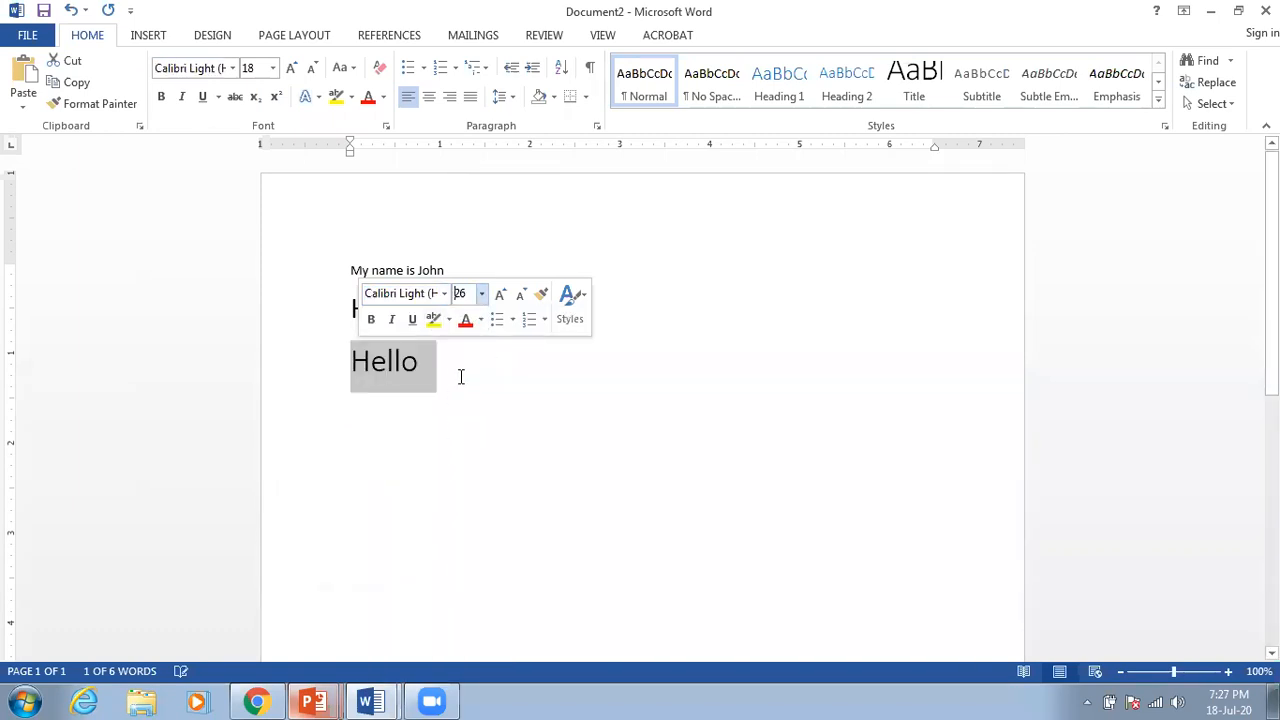
left_click(460, 374)
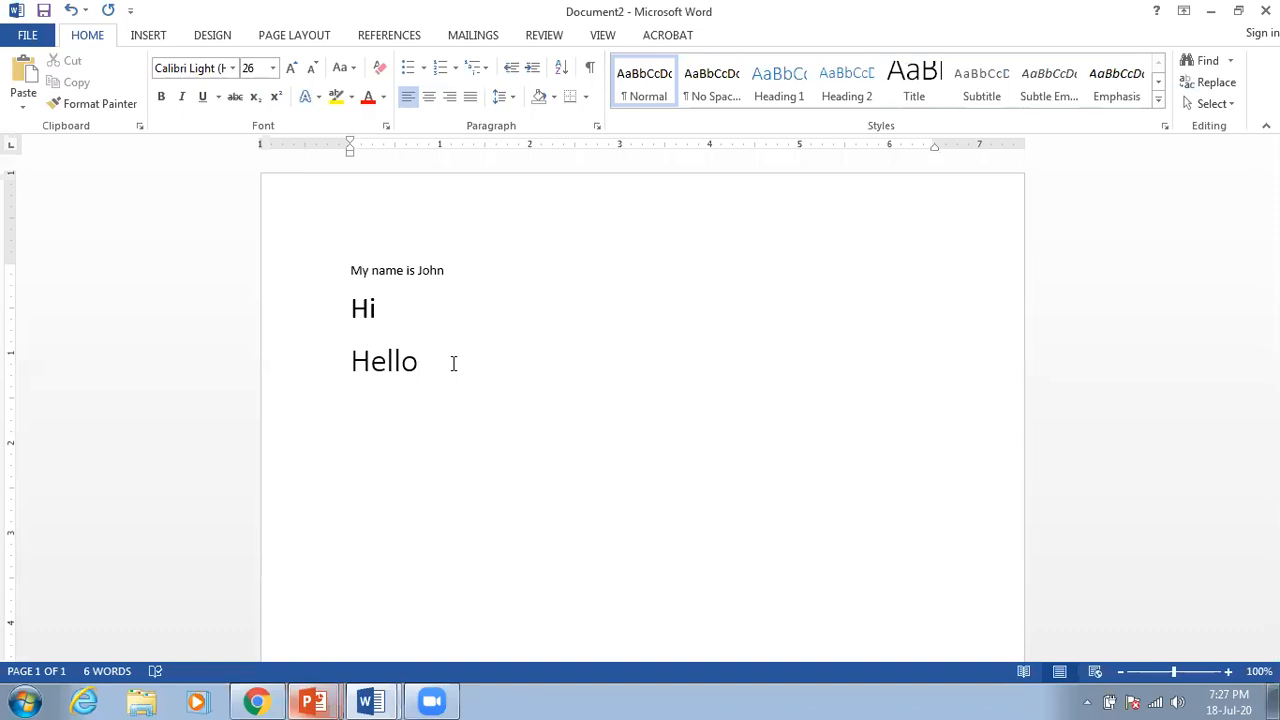
triple_click(311, 264)
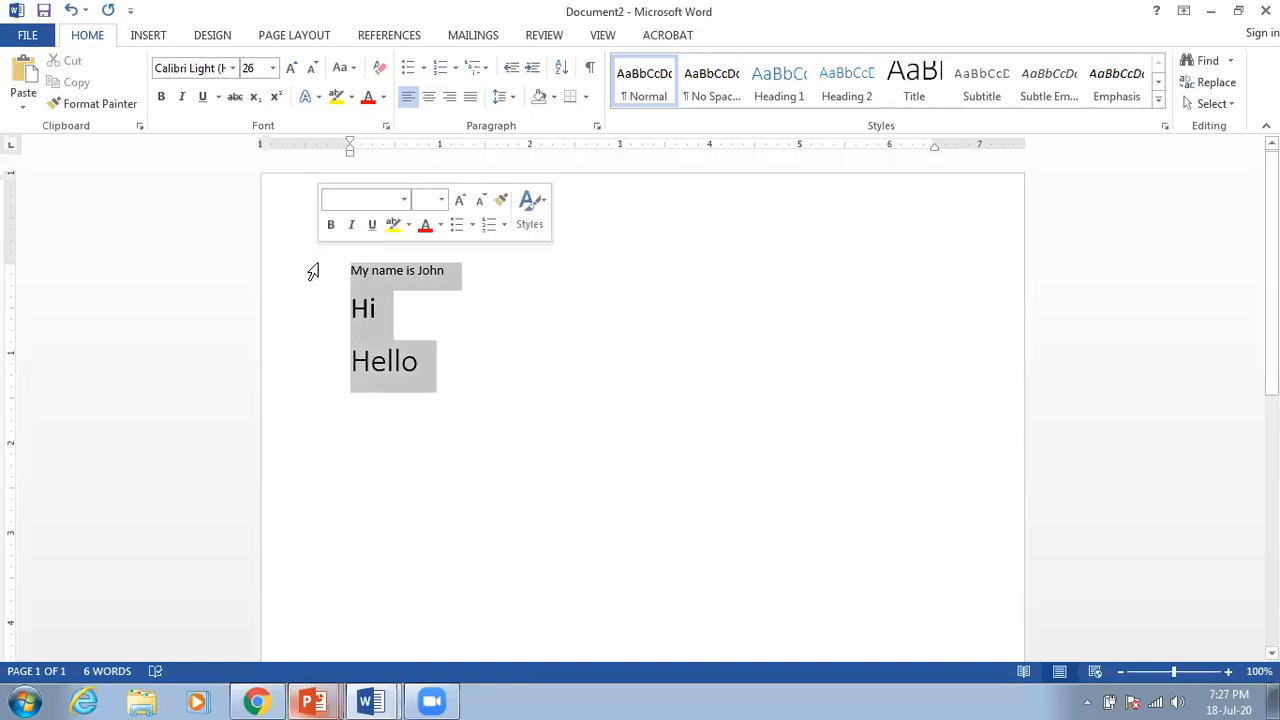
Step: Delete all the text and type 'Faisal' in its place
key("Delete")
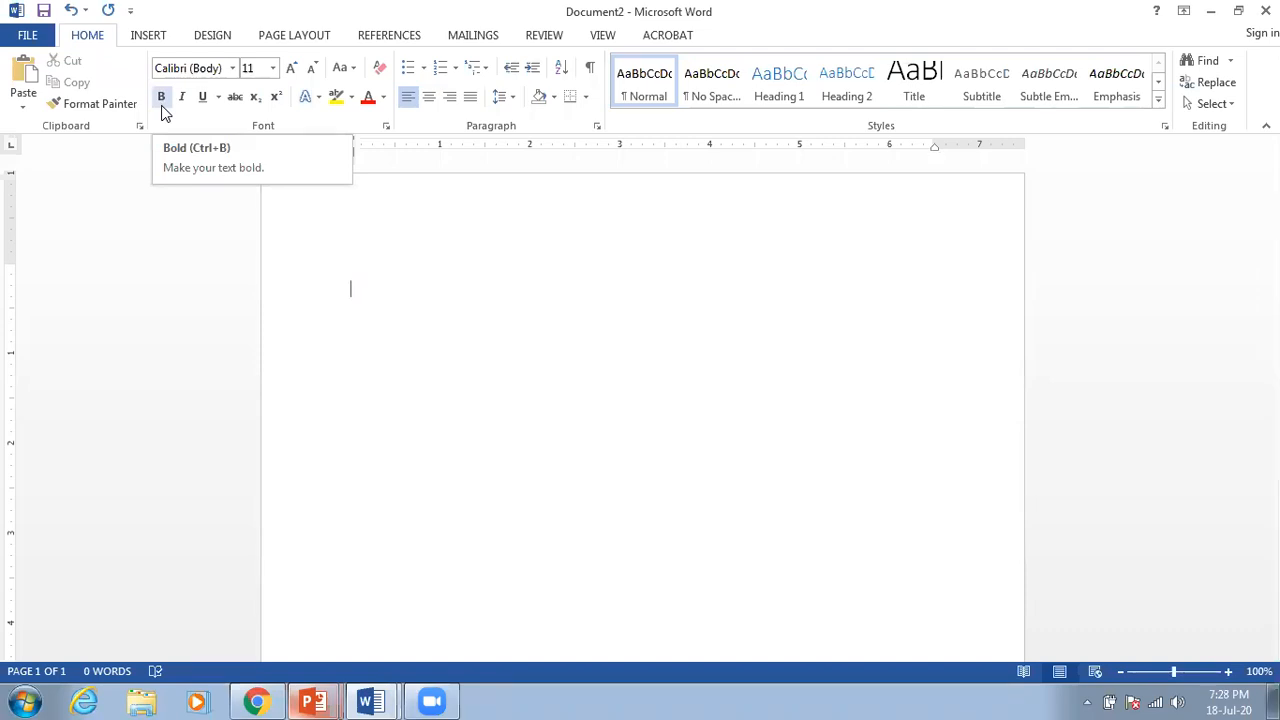
type("Fa")
key("ctrl+b")
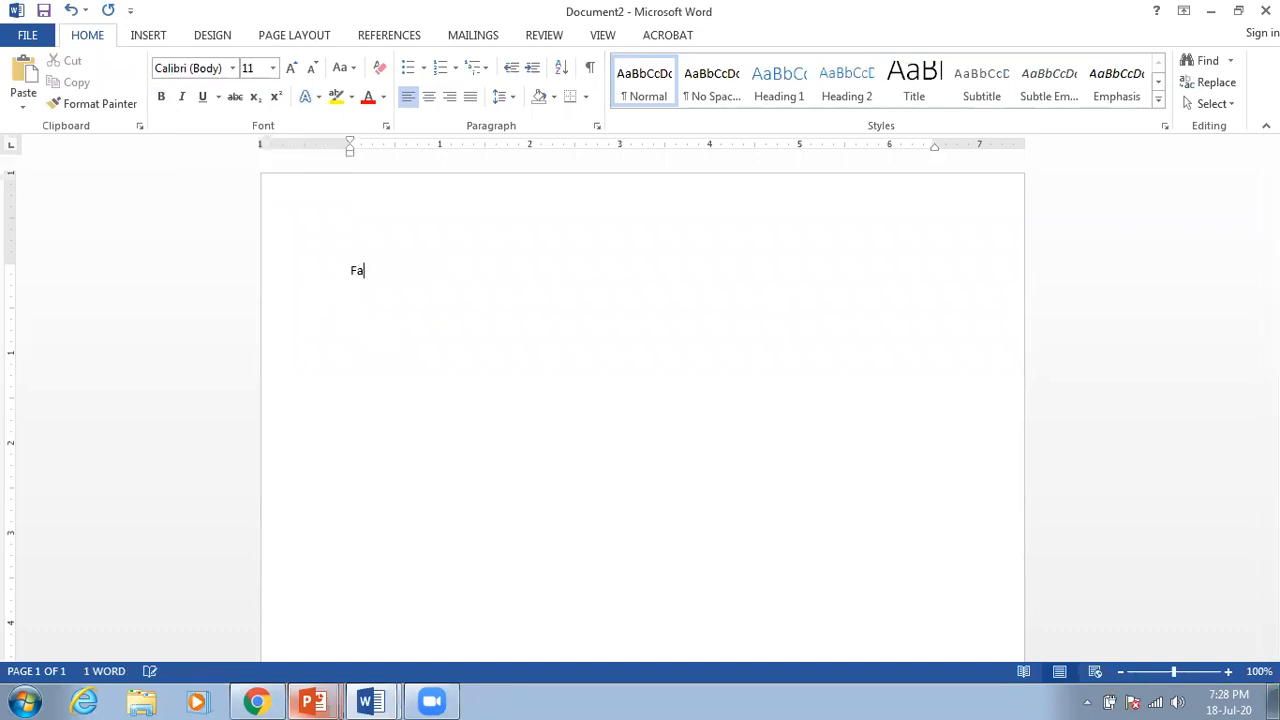
type("isal")
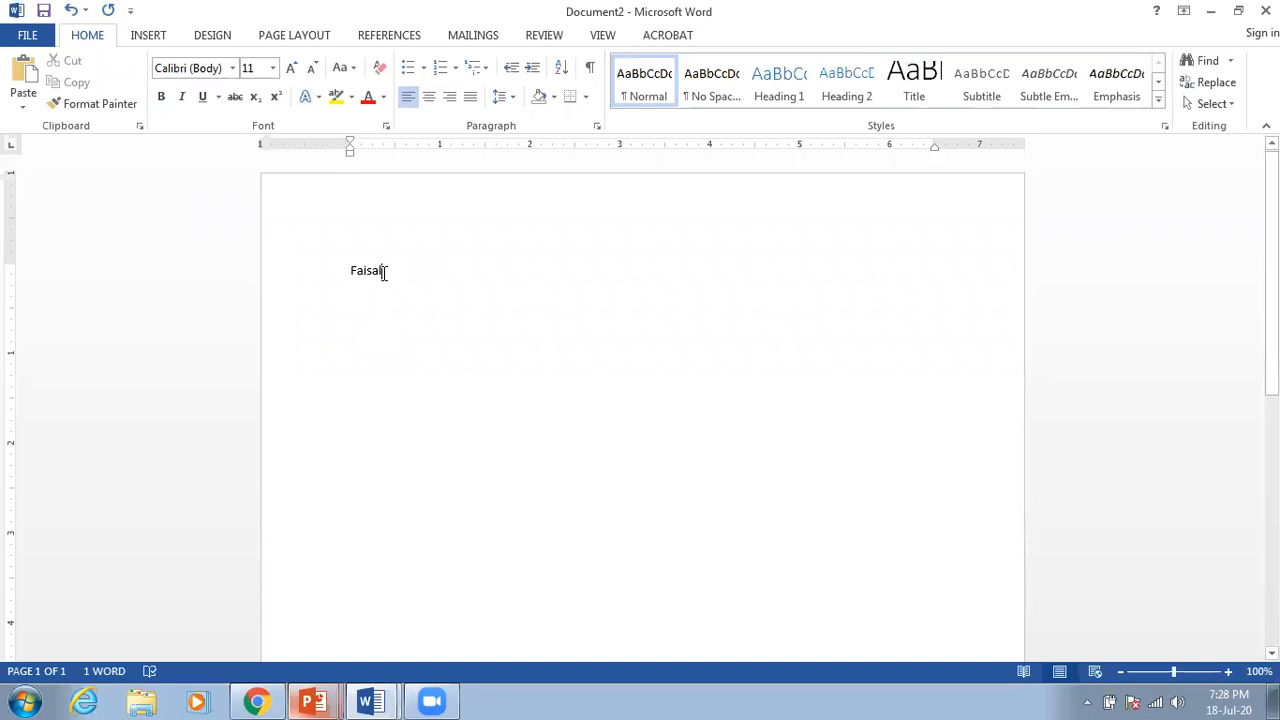
Step: Make Faisal bold at 24 pt
left_click_drag(380, 271, 340, 278)
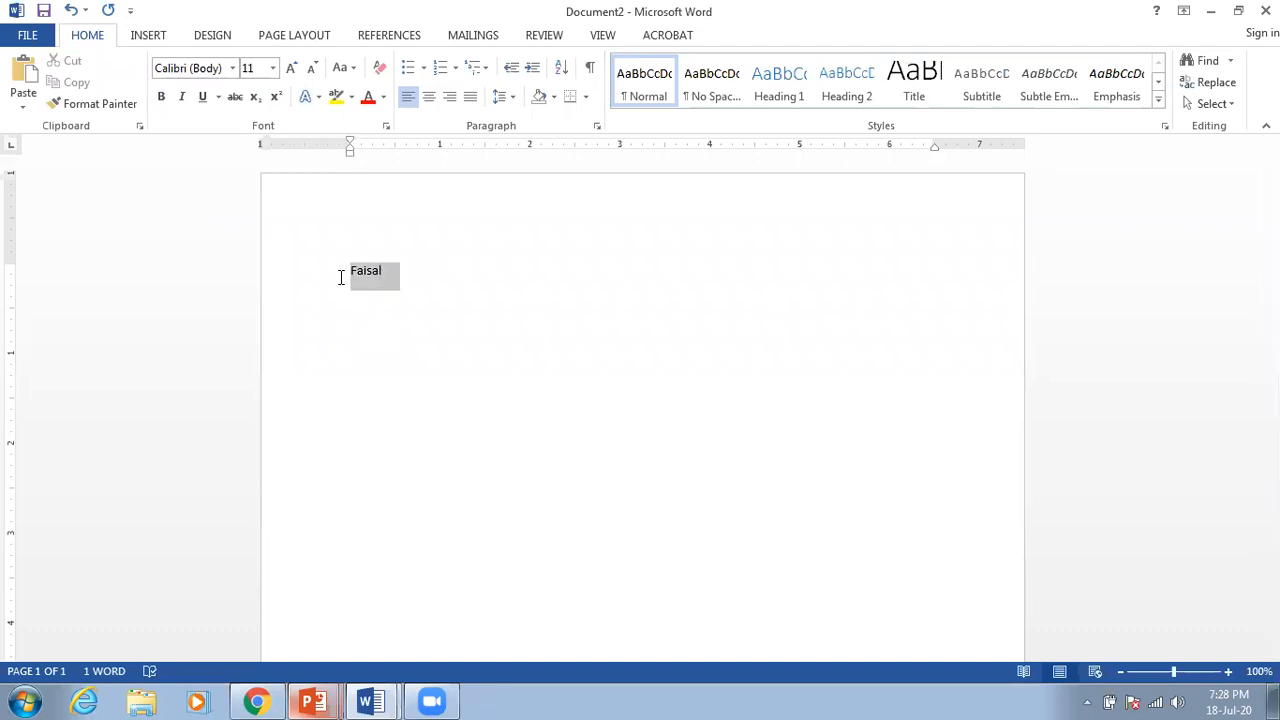
left_click(163, 96)
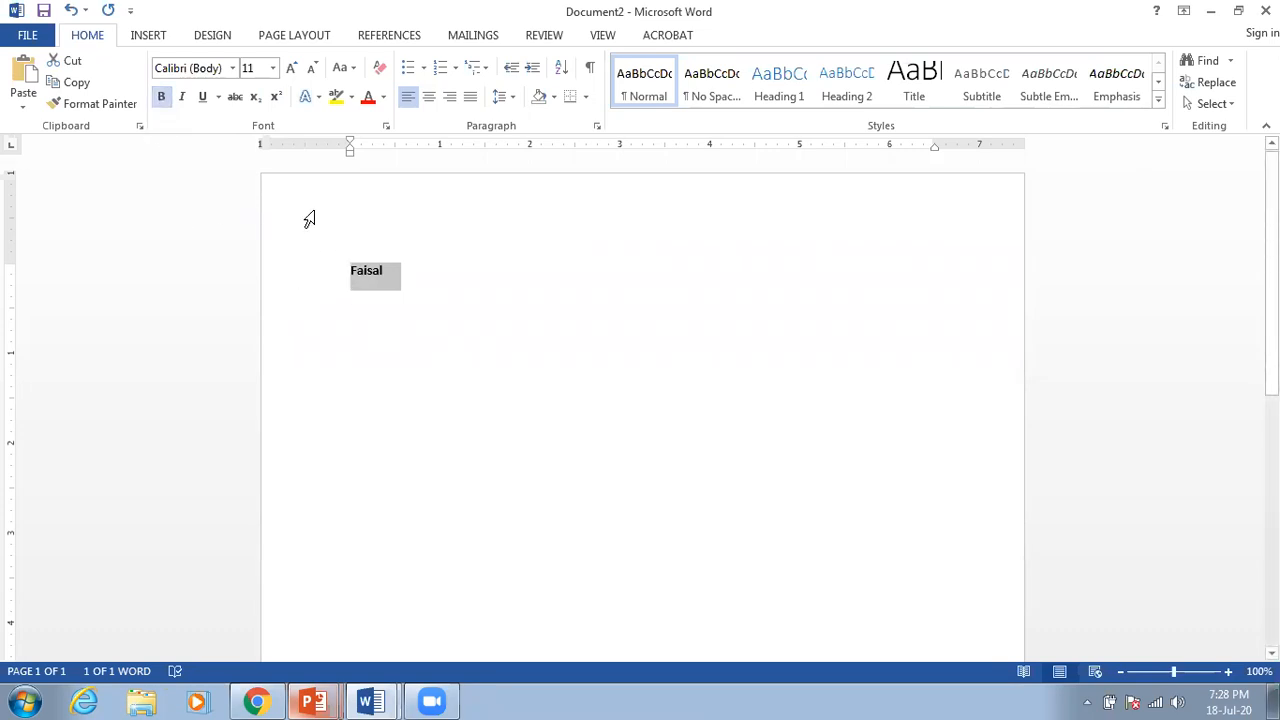
left_click(270, 69)
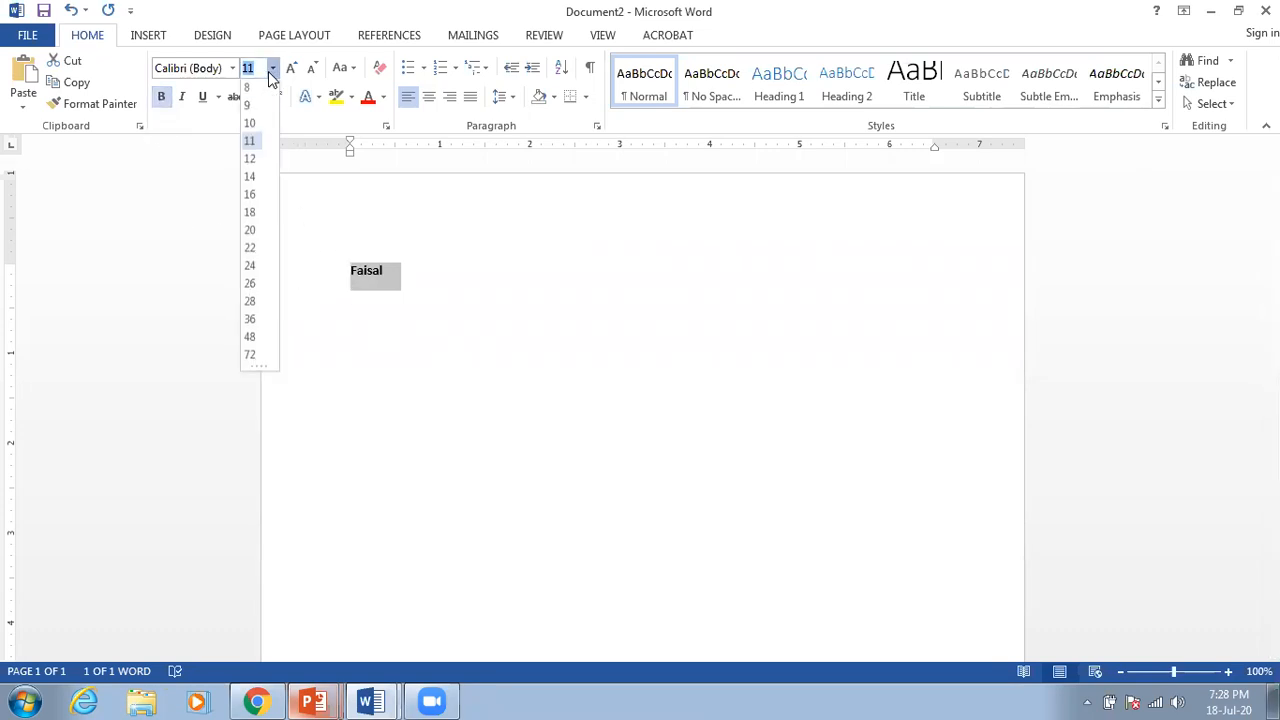
left_click(250, 268)
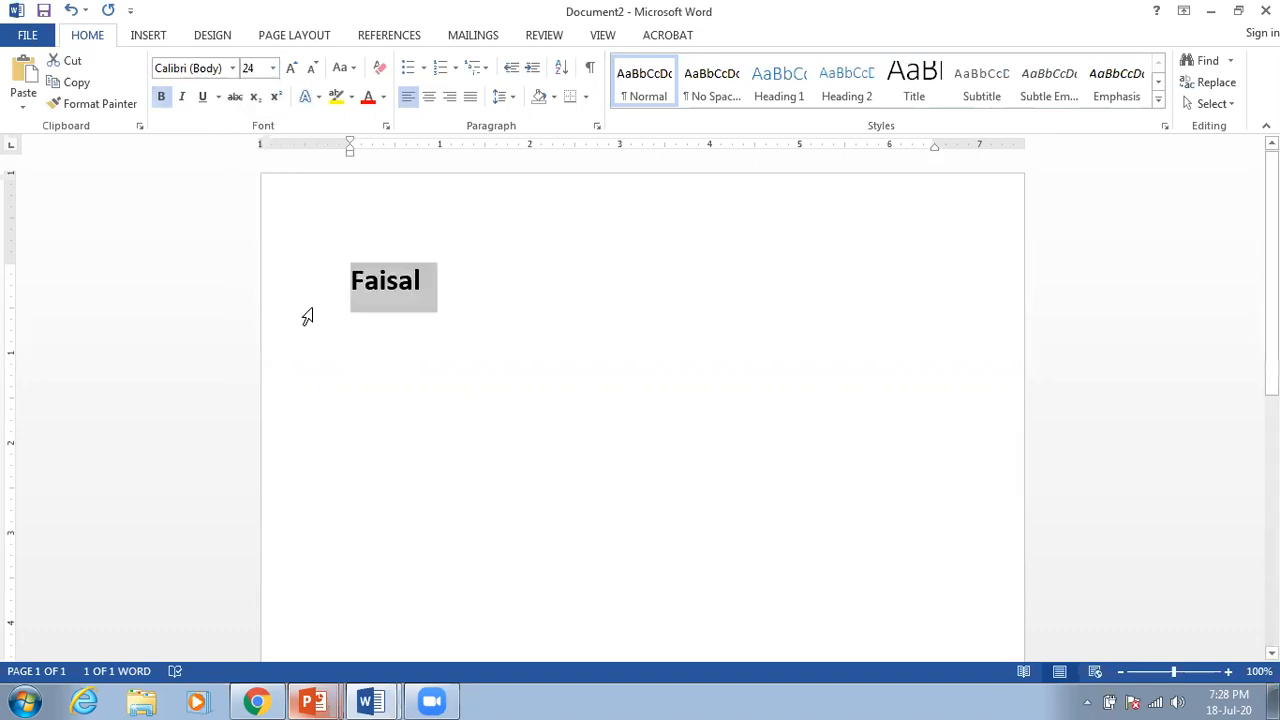
left_click(447, 279)
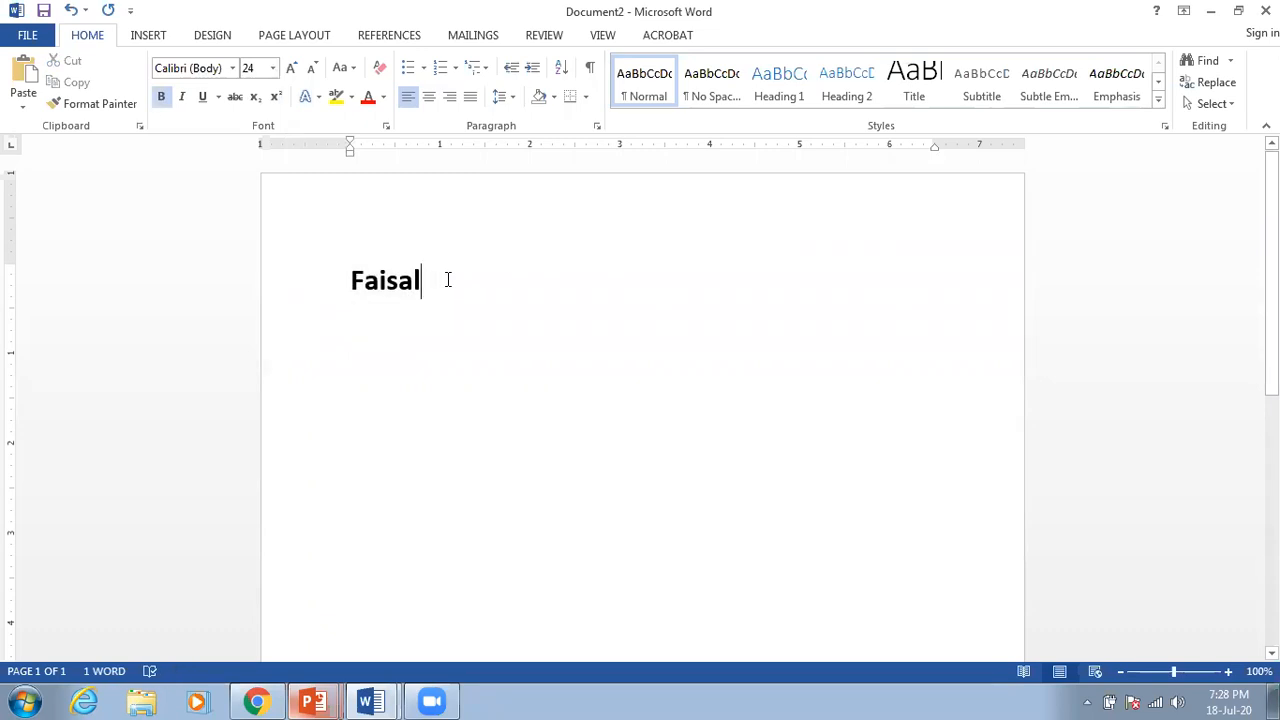
Step: Repeat Faisal on a third line, then type and delete two test lines
left_click(350, 280)
type("Faisal")
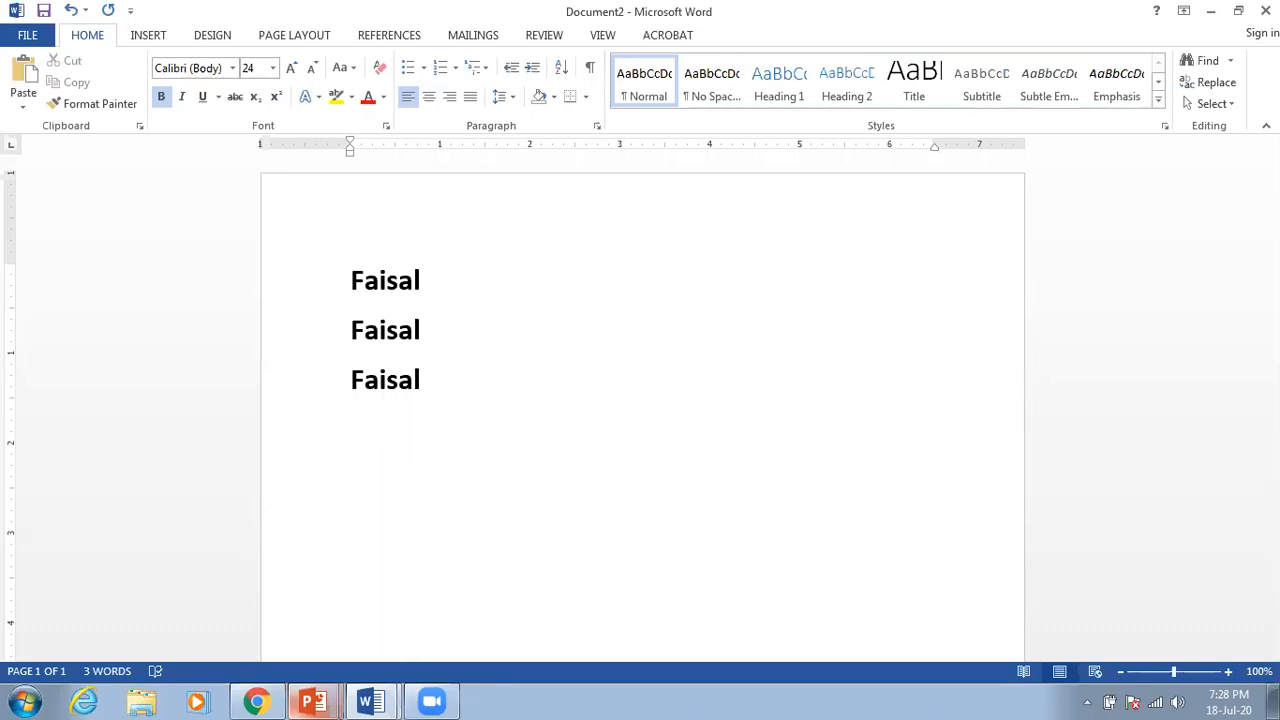
key("Return")
type("asdfasdfasdfsdfd")
key("Return")
type("asdfdffsdfsdfsd")
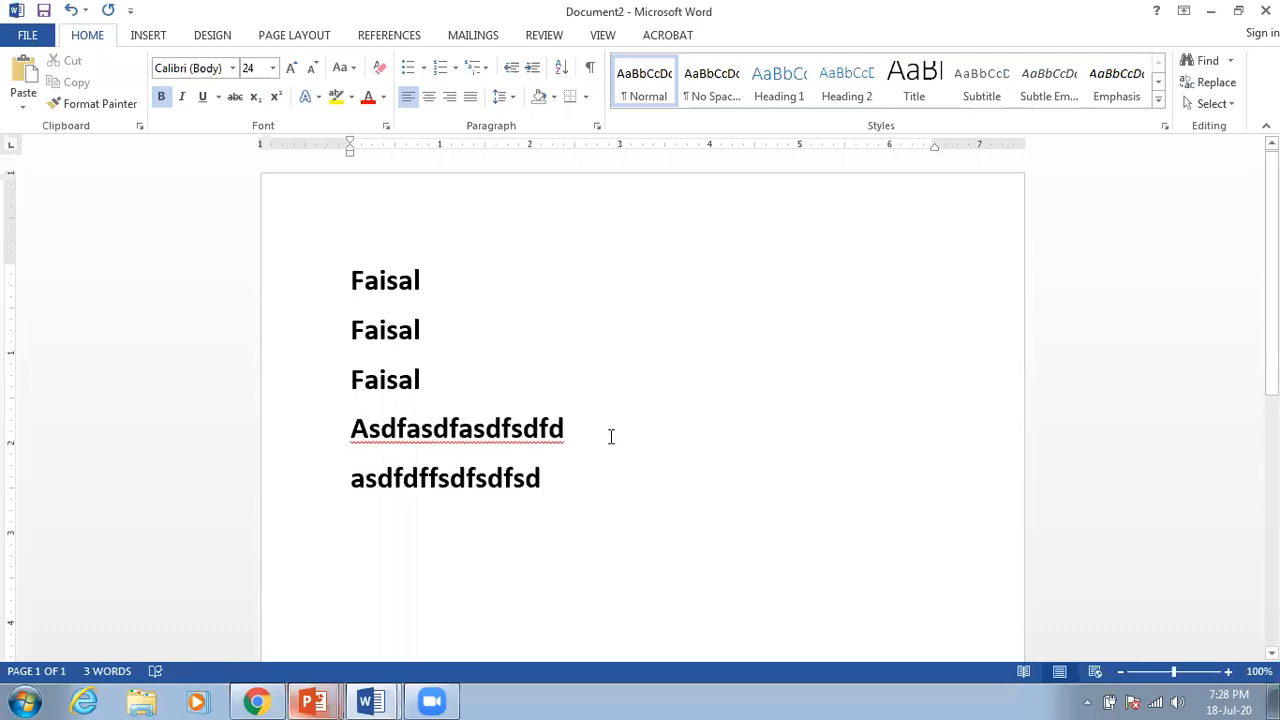
left_click_drag(457, 457, 355, 430)
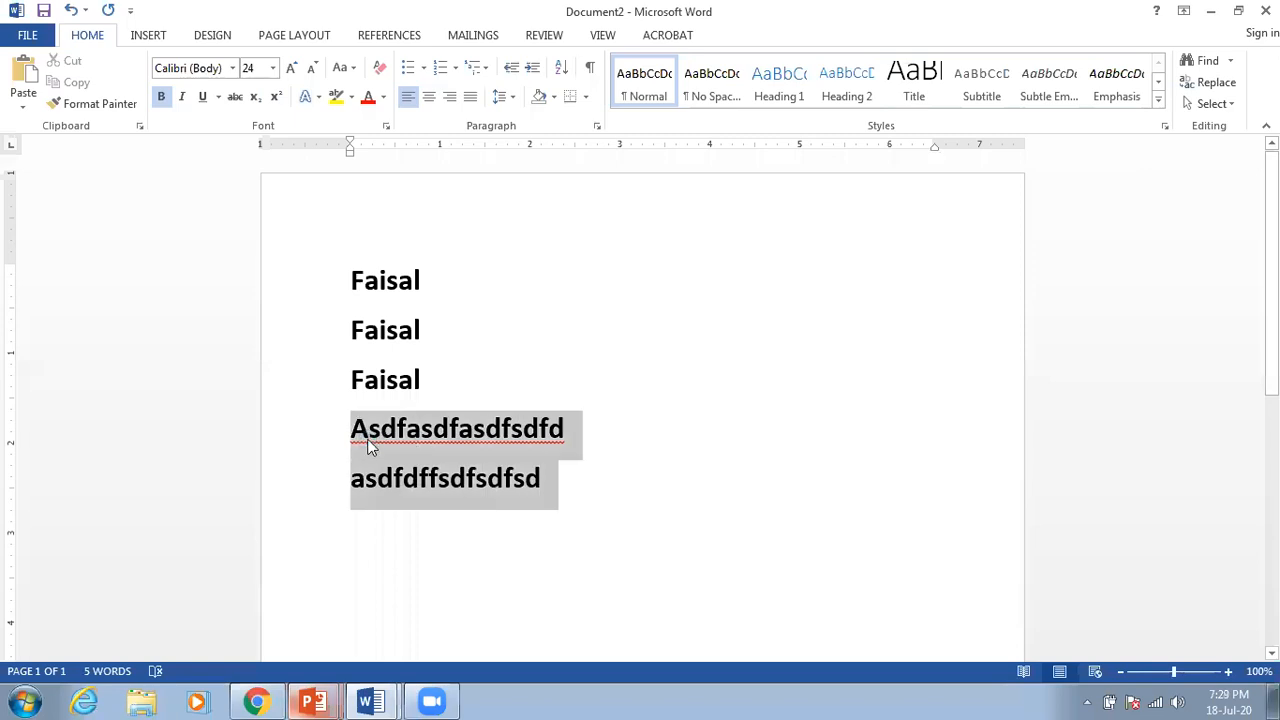
key("BackSpace")
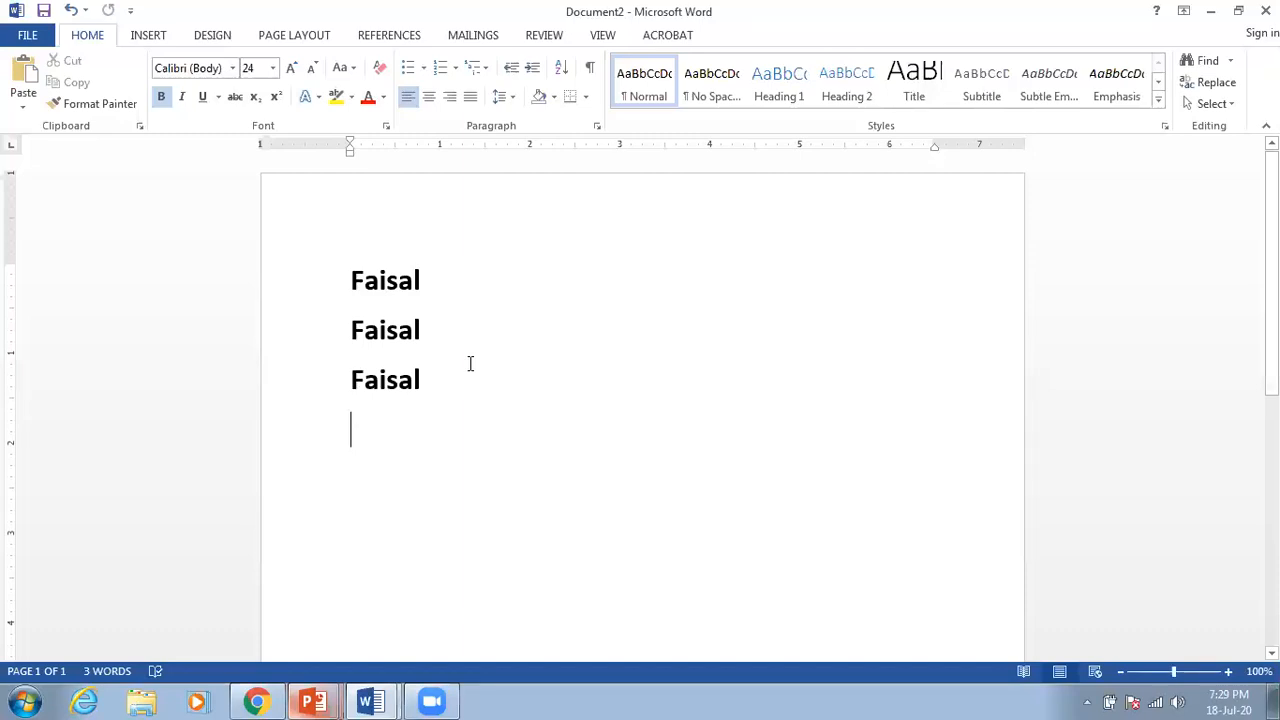
type("S")
key("BackSpace")
key("BackSpace")
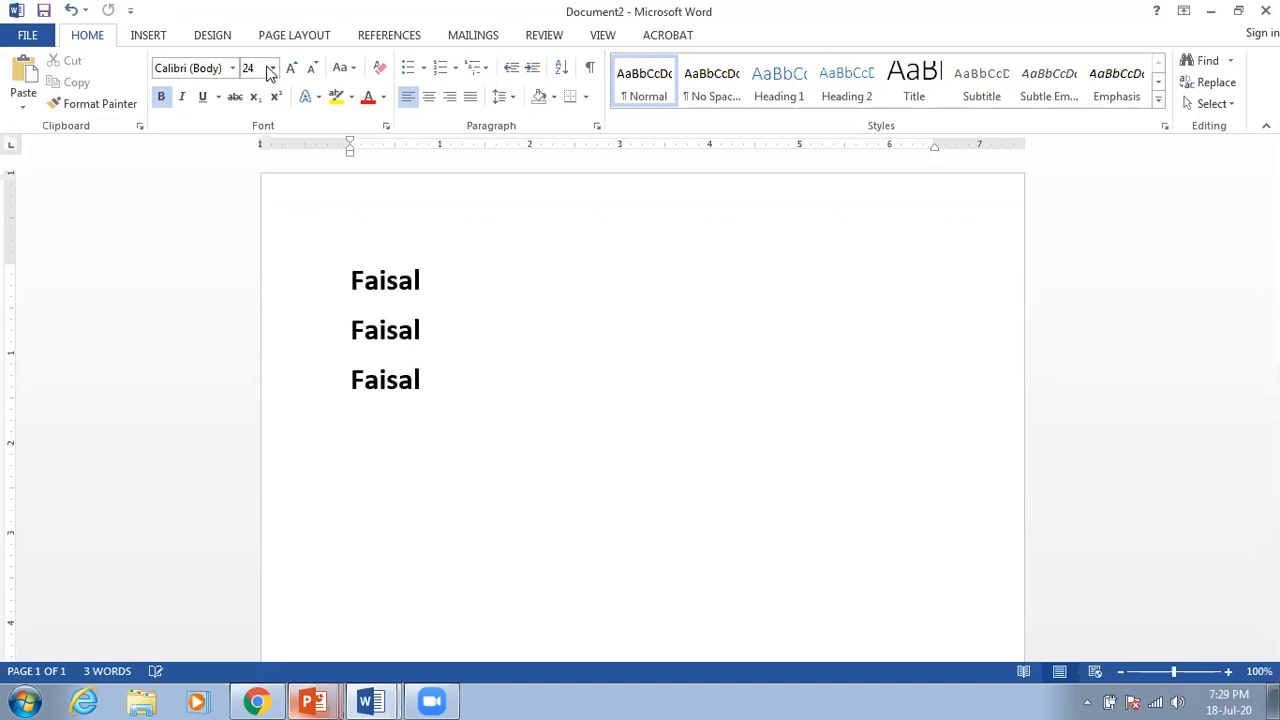
Step: Keeping 24 pt, type 'Switzerland' on a fourth line
left_click(273, 68)
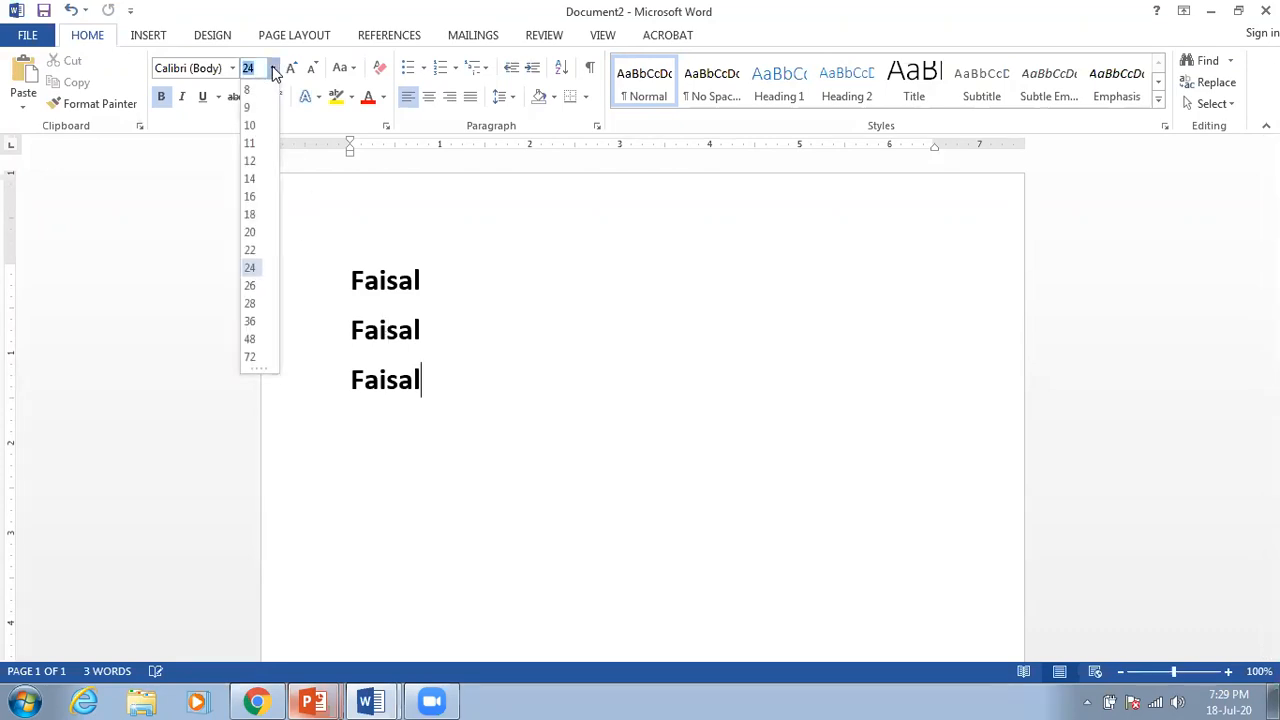
left_click(273, 68)
key("Return")
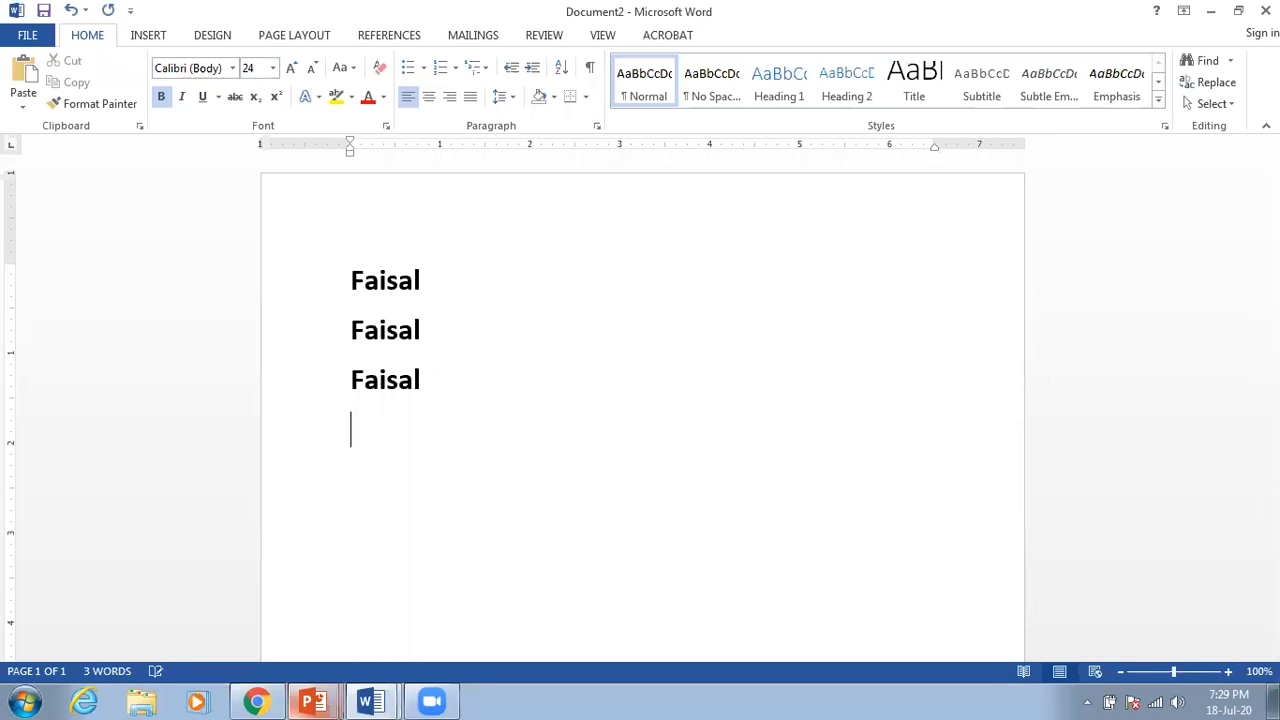
type("S")
key("BackSpace")
type("Switzerl")
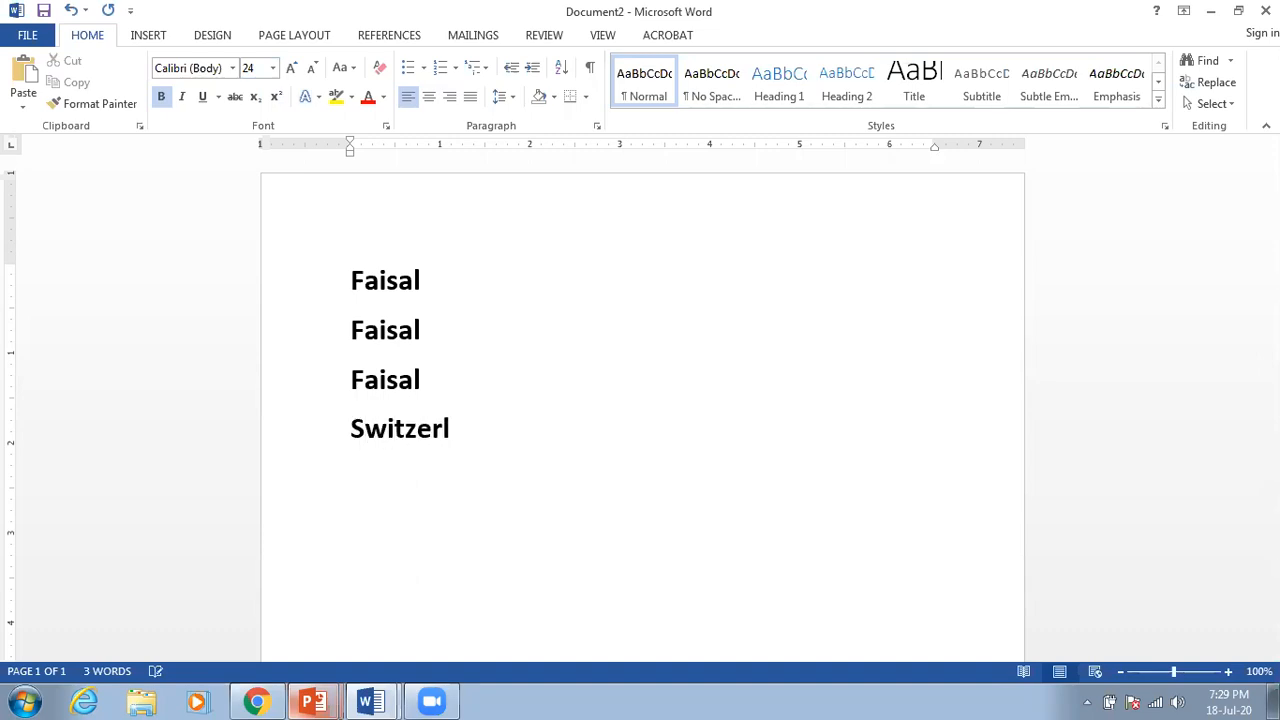
type("and")
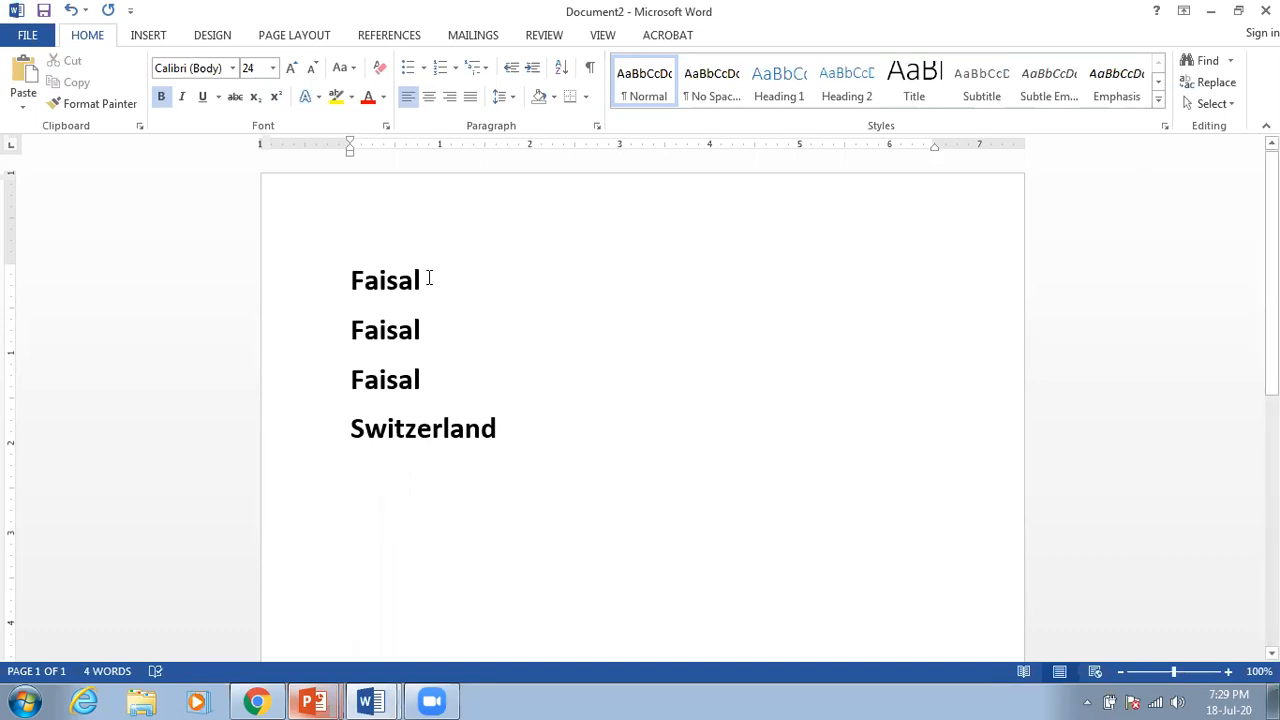
Step: Remove bold from the first Faisal
left_click_drag(428, 278, 344, 272)
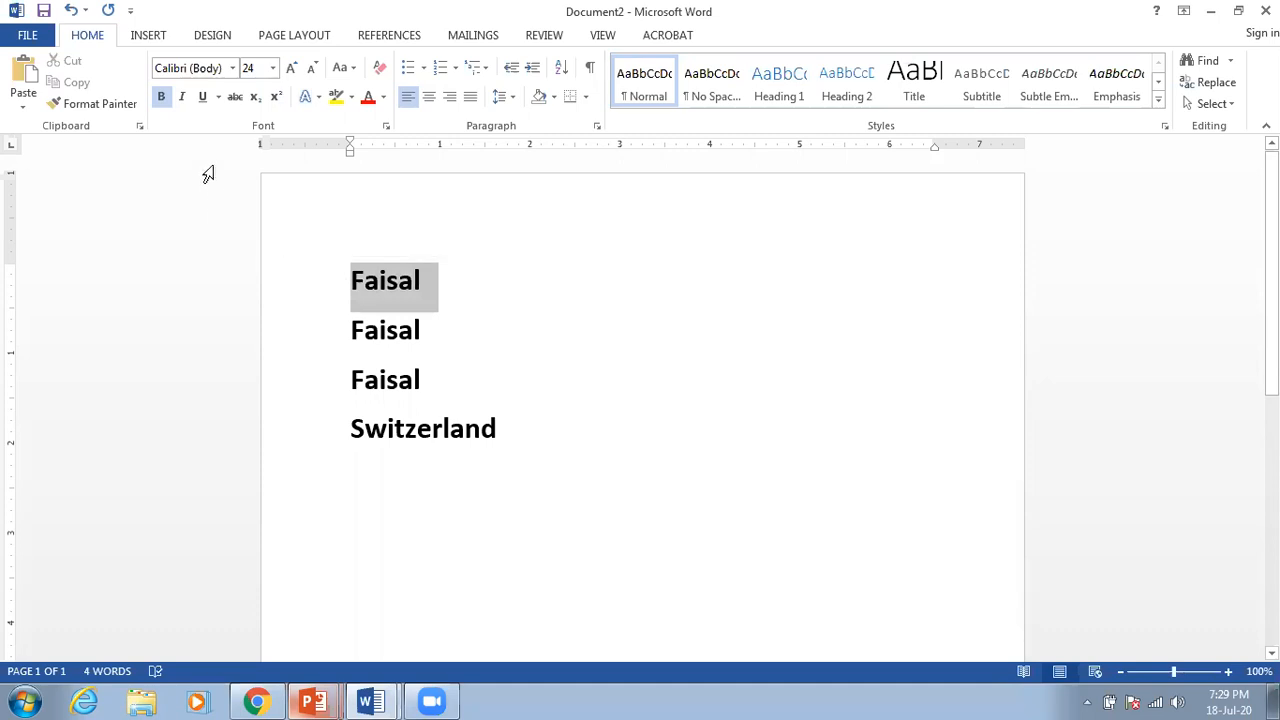
left_click(161, 96)
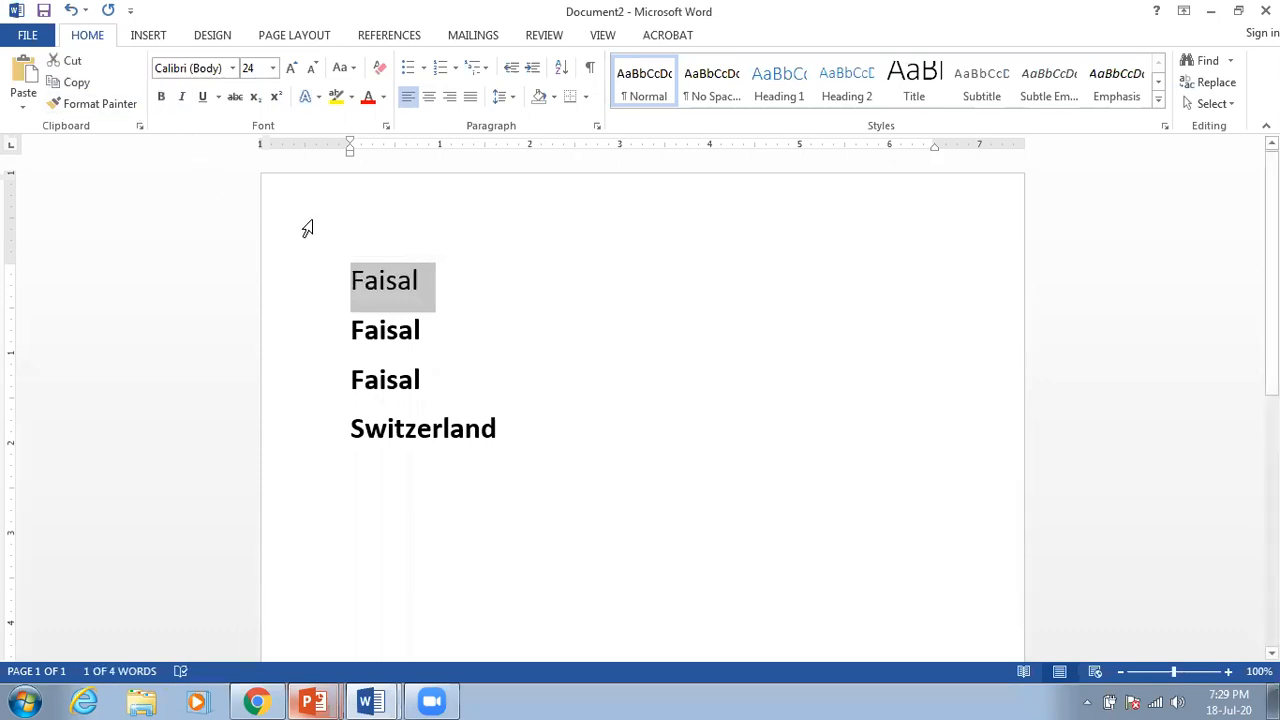
left_click(397, 280)
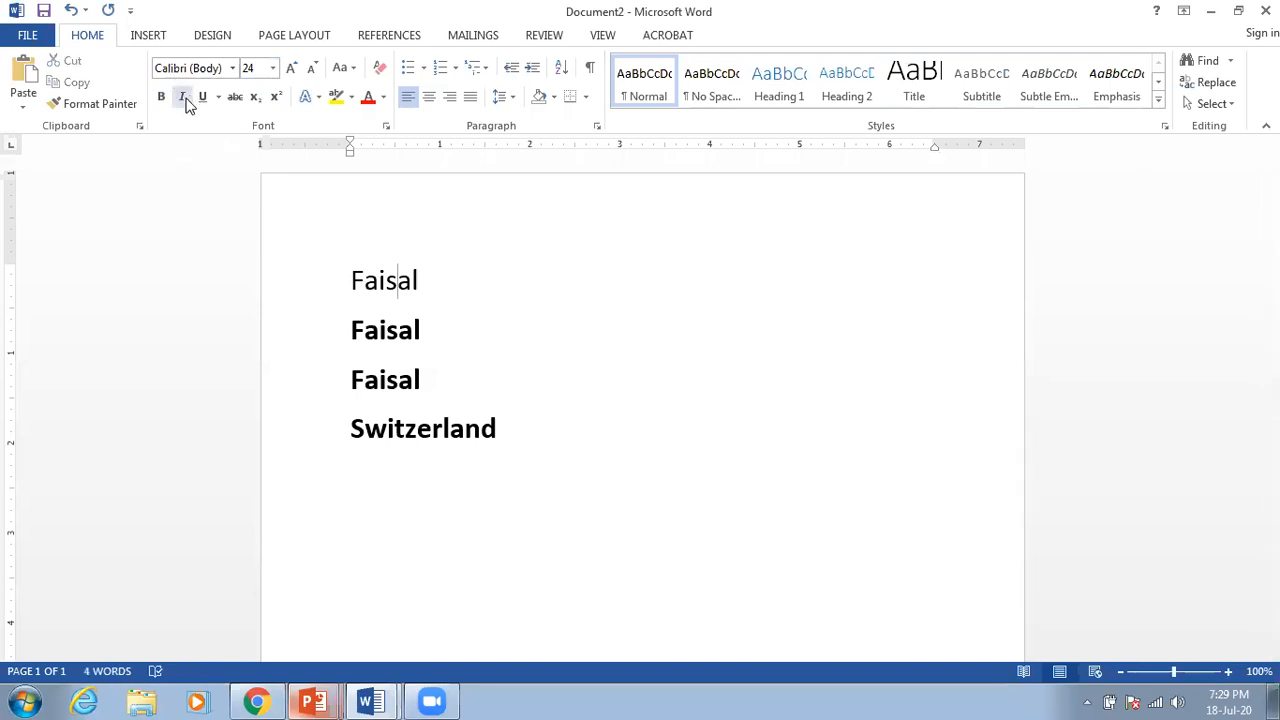
mouse_move(437, 281)
left_mouse_down()
mouse_move(387, 284)
mouse_move(423, 285)
left_mouse_up()
left_click(423, 331)
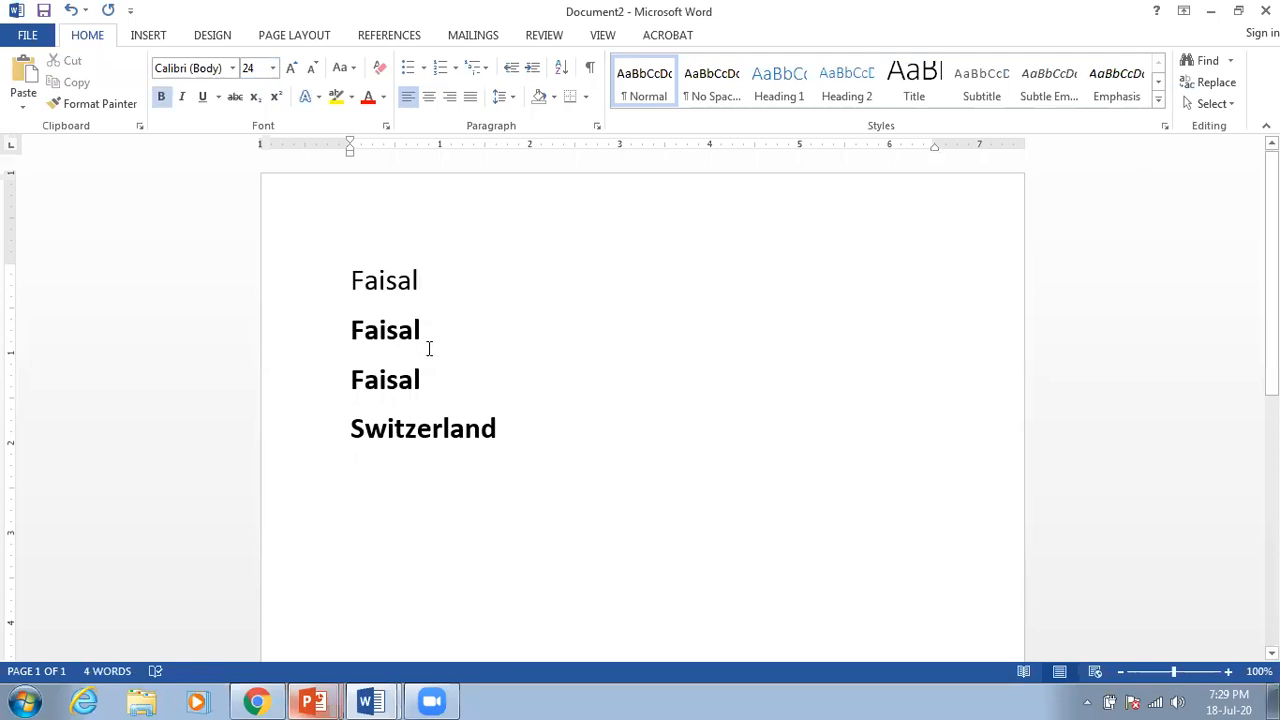
Step: Make the third Faisal italic and Switzerland italic and underlined
left_click_drag(425, 377, 352, 393)
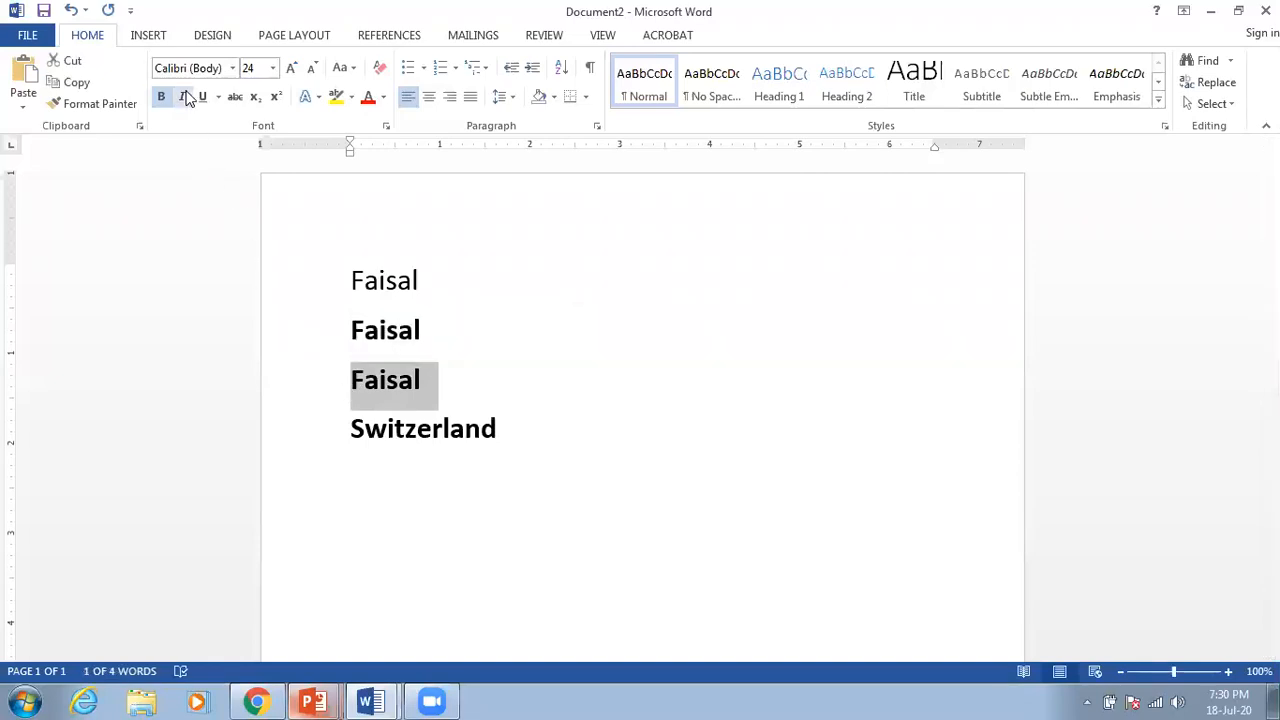
left_click(184, 96)
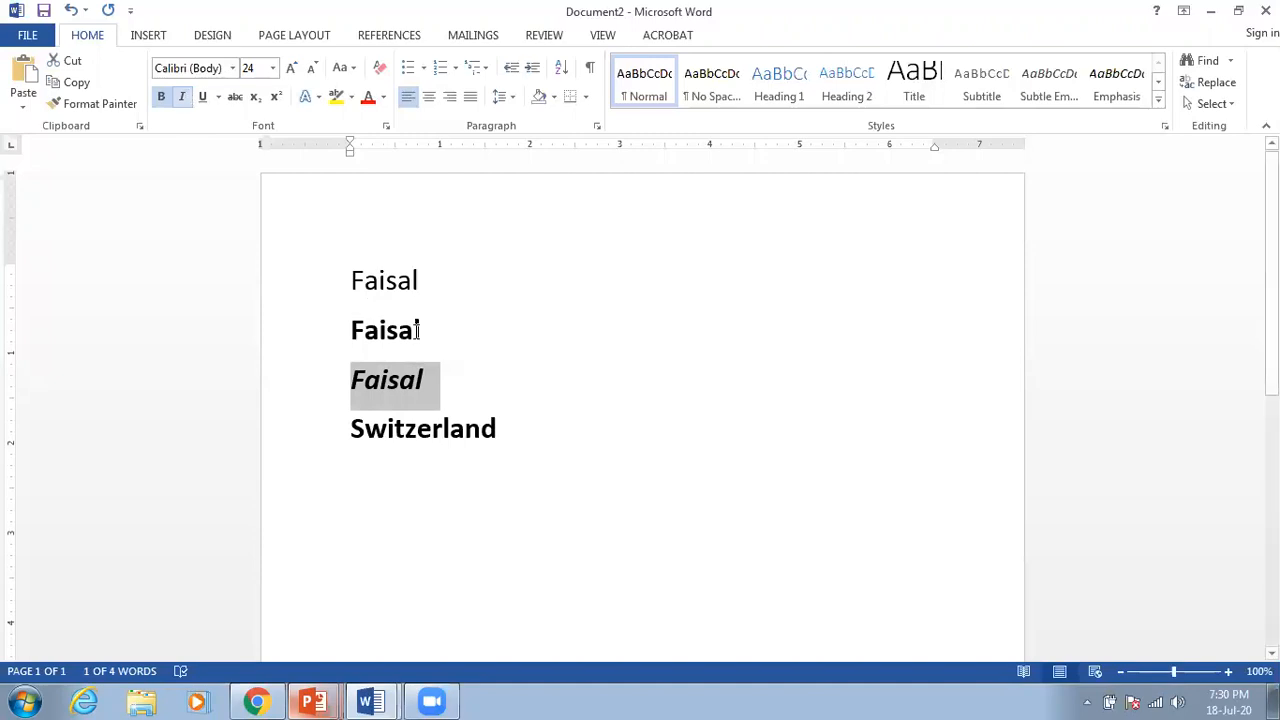
left_click_drag(550, 426, 355, 430)
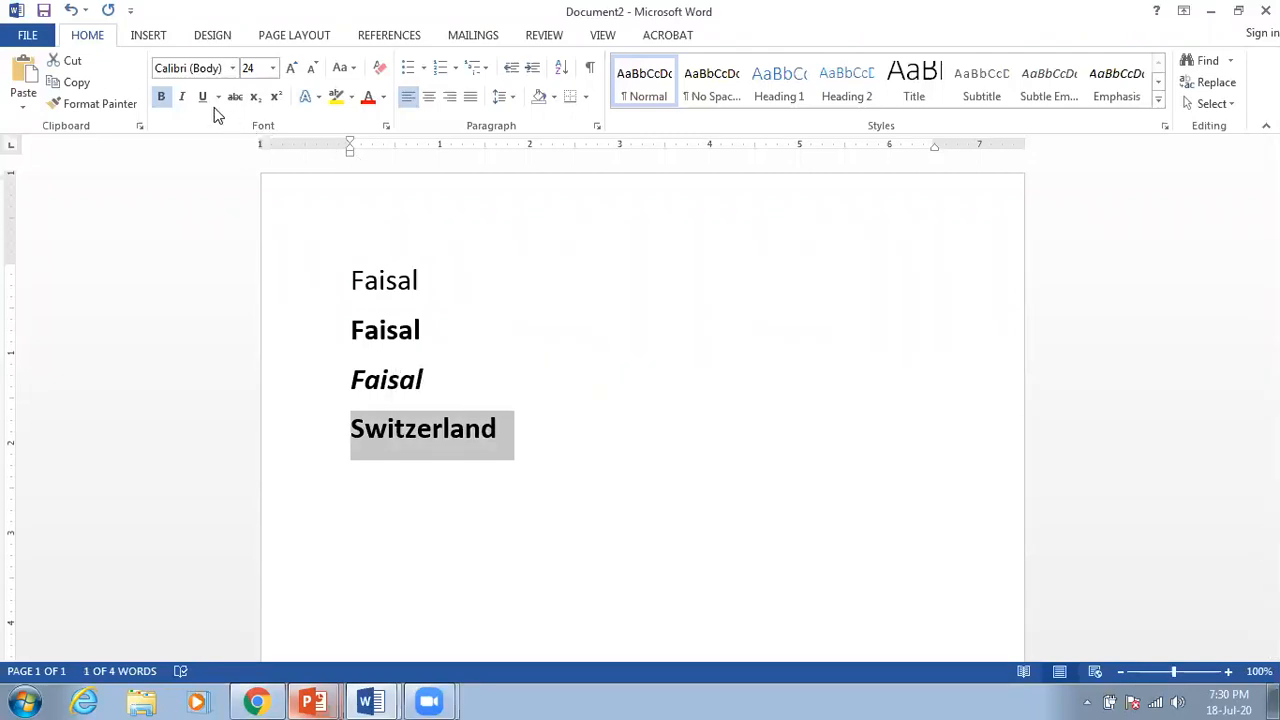
left_click(183, 99)
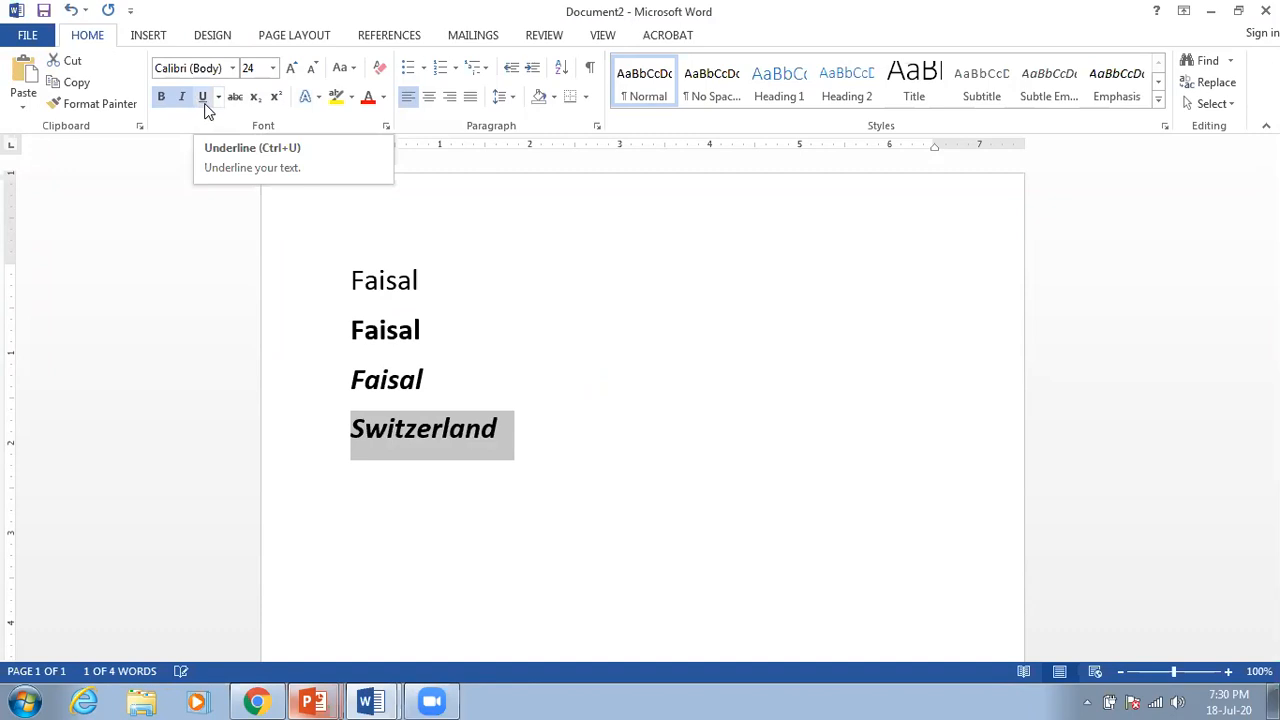
left_click(203, 104)
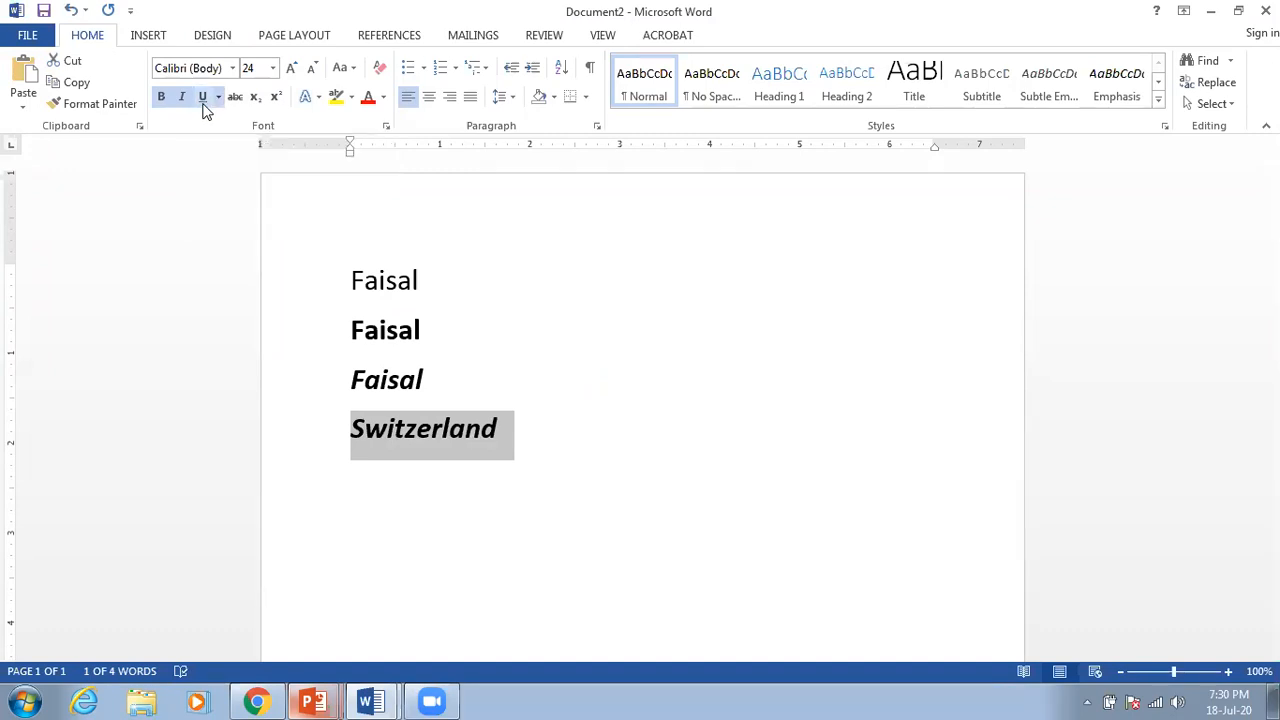
left_click(600, 443)
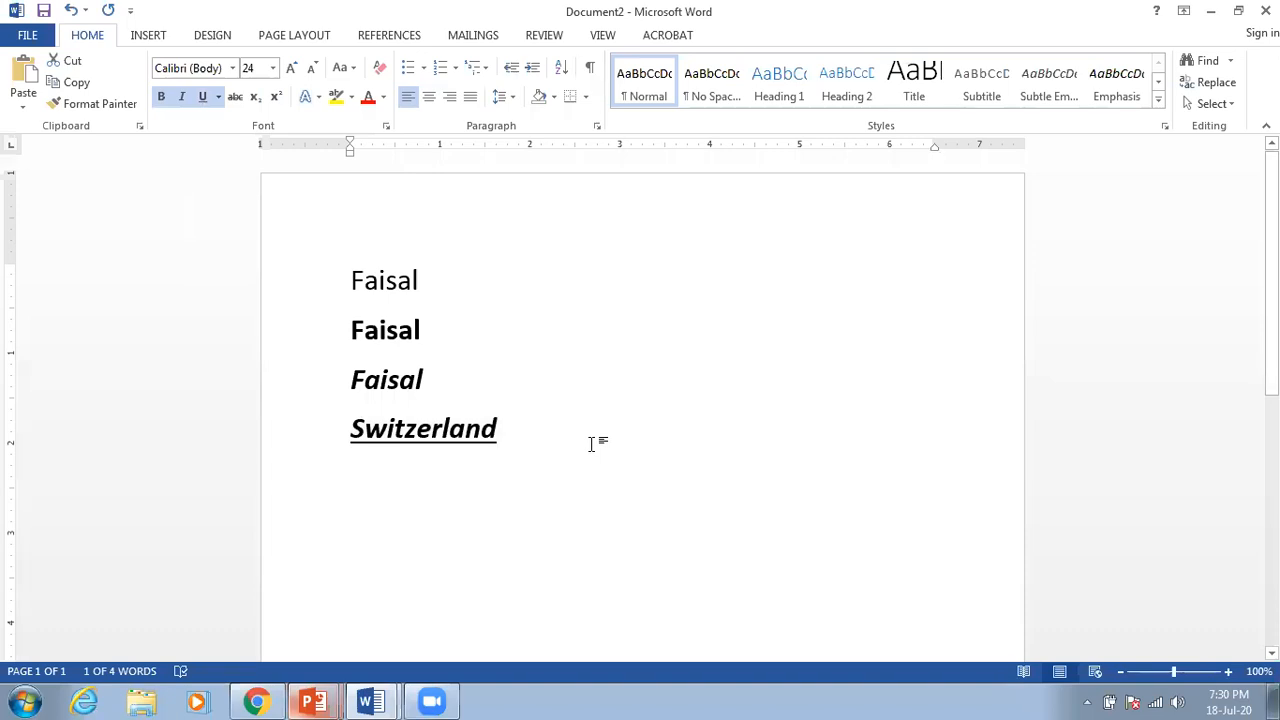
Step: Add a plain new line without bold, italic or underline reading 'I love Bangladesh'
key("Return")
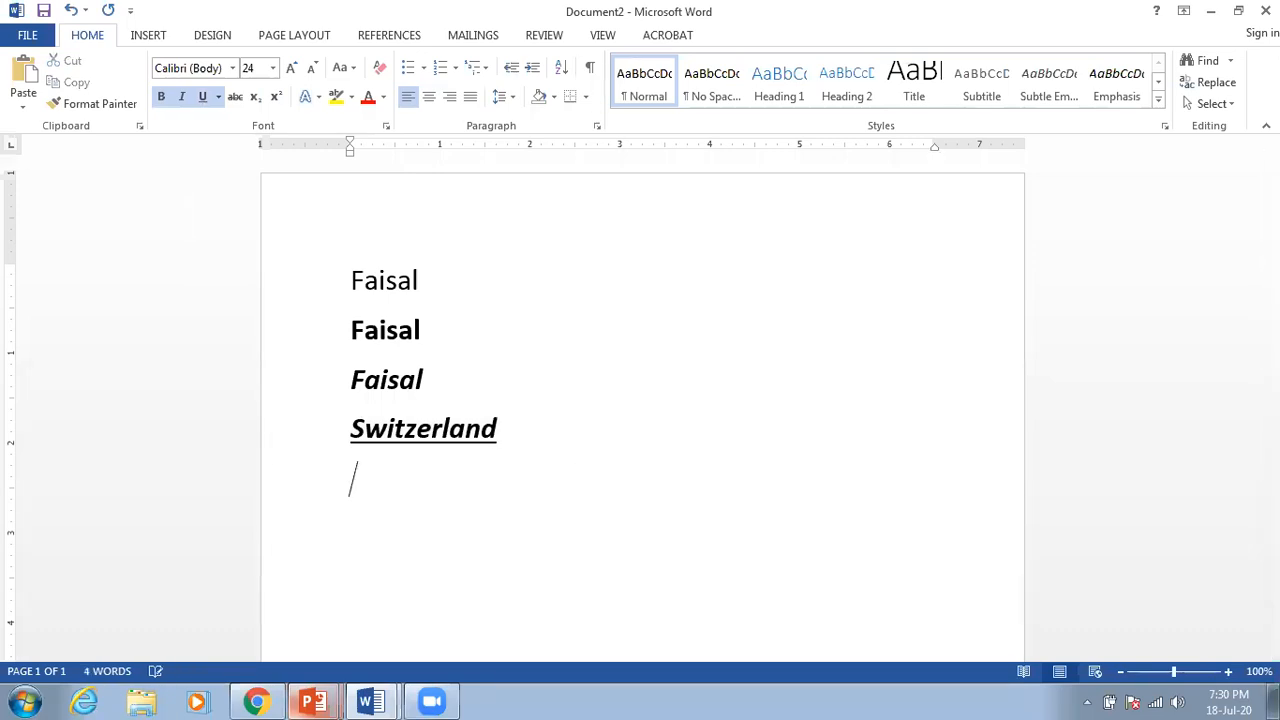
left_click(161, 96)
left_click(182, 96)
left_click(203, 98)
type("I ")
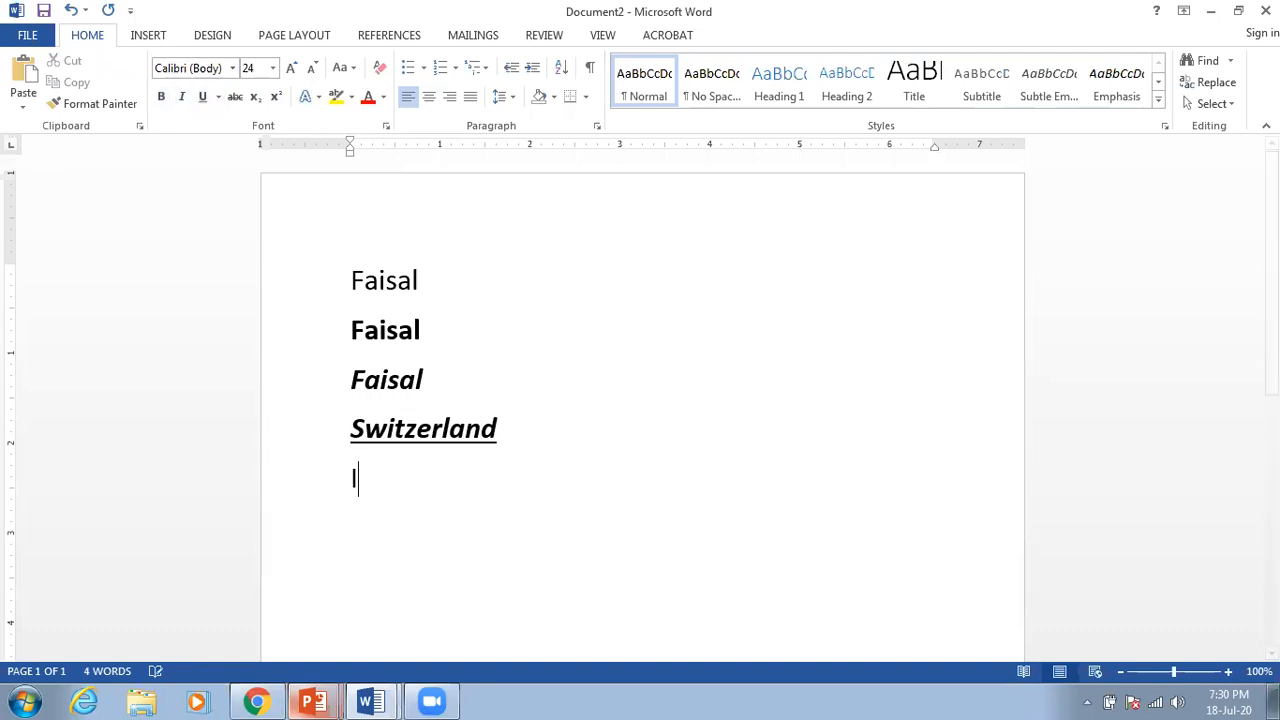
type("love ")
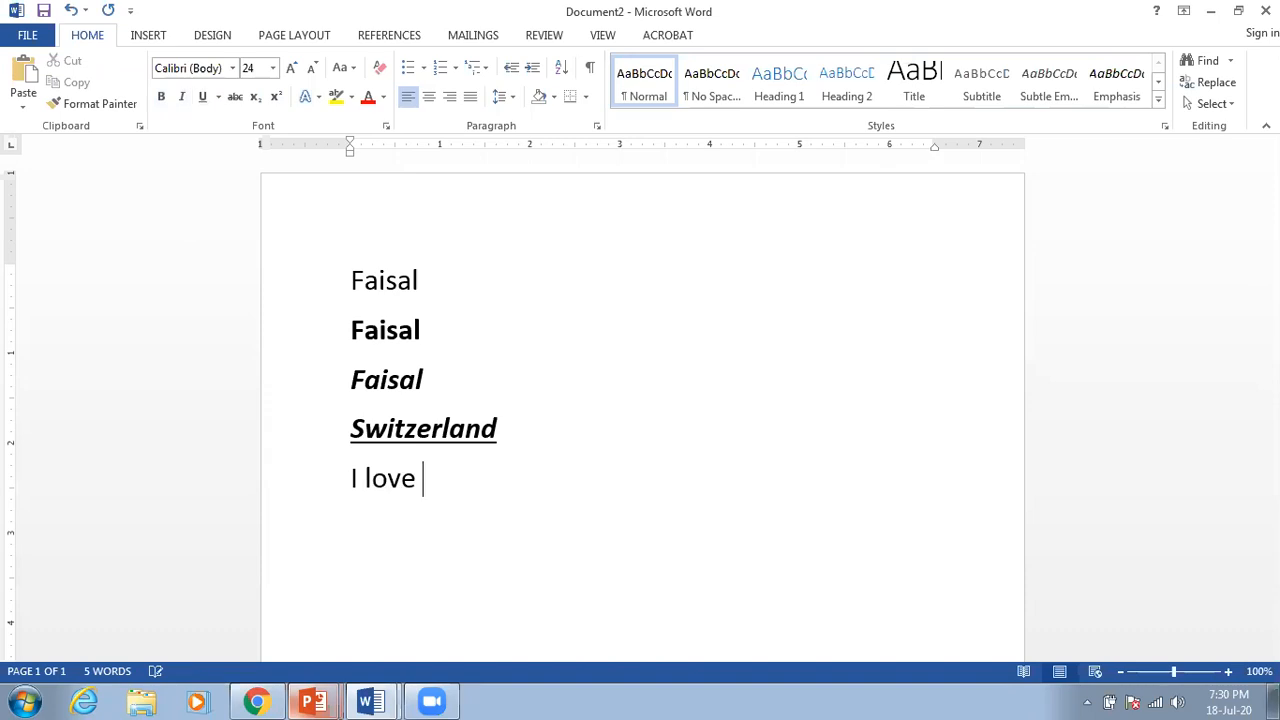
type("Bangladesh")
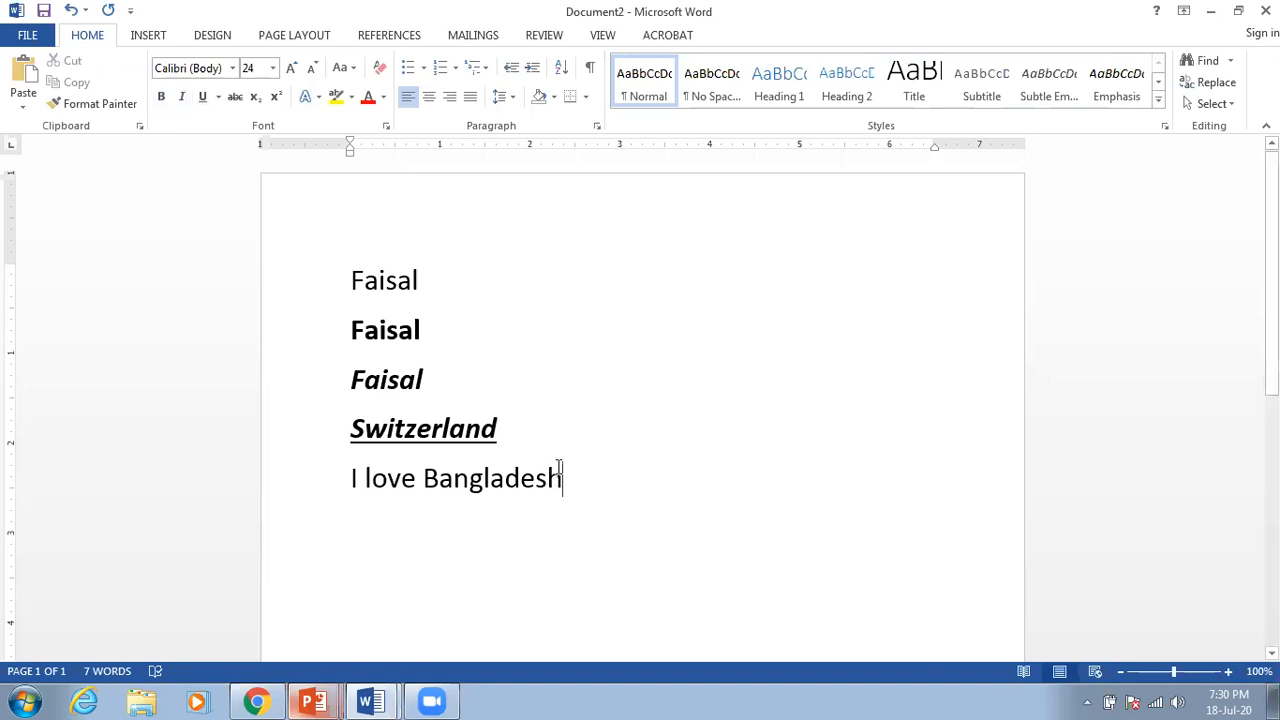
Step: Underline the whole 'I love Bangladesh' line, then remove that underline again
left_click_drag(564, 478, 323, 508)
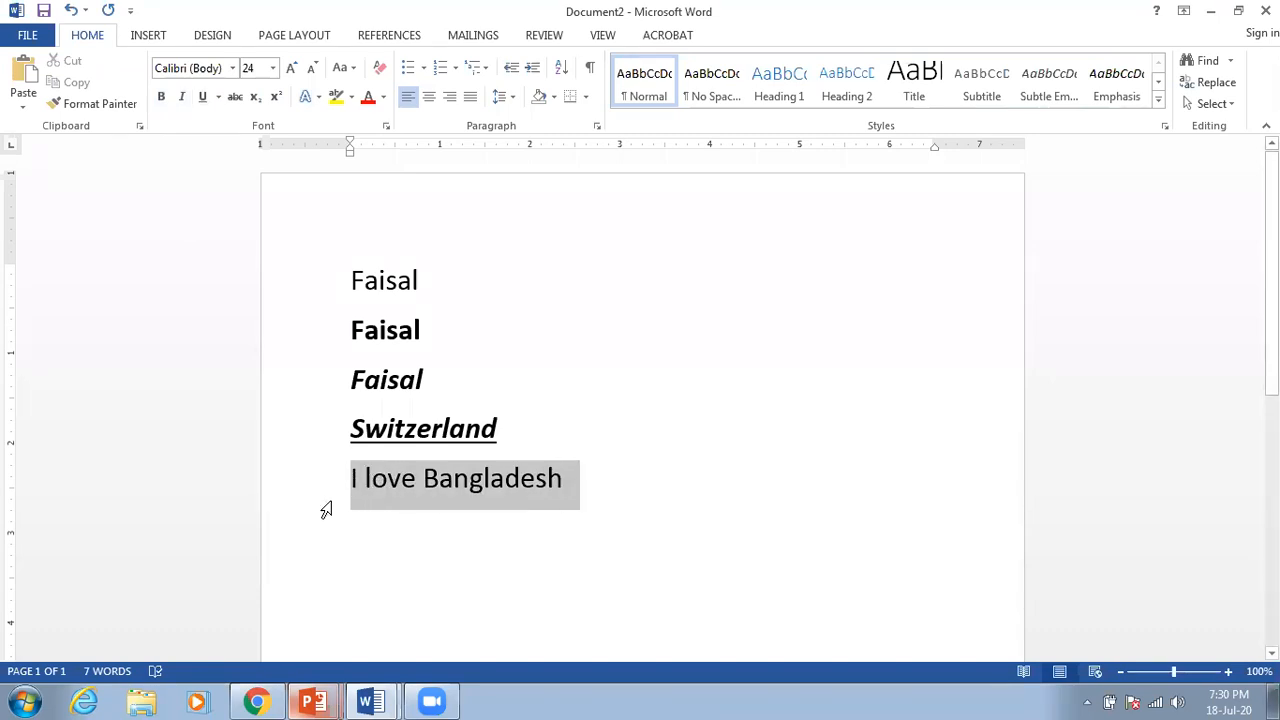
left_click(203, 97)
left_click(604, 500)
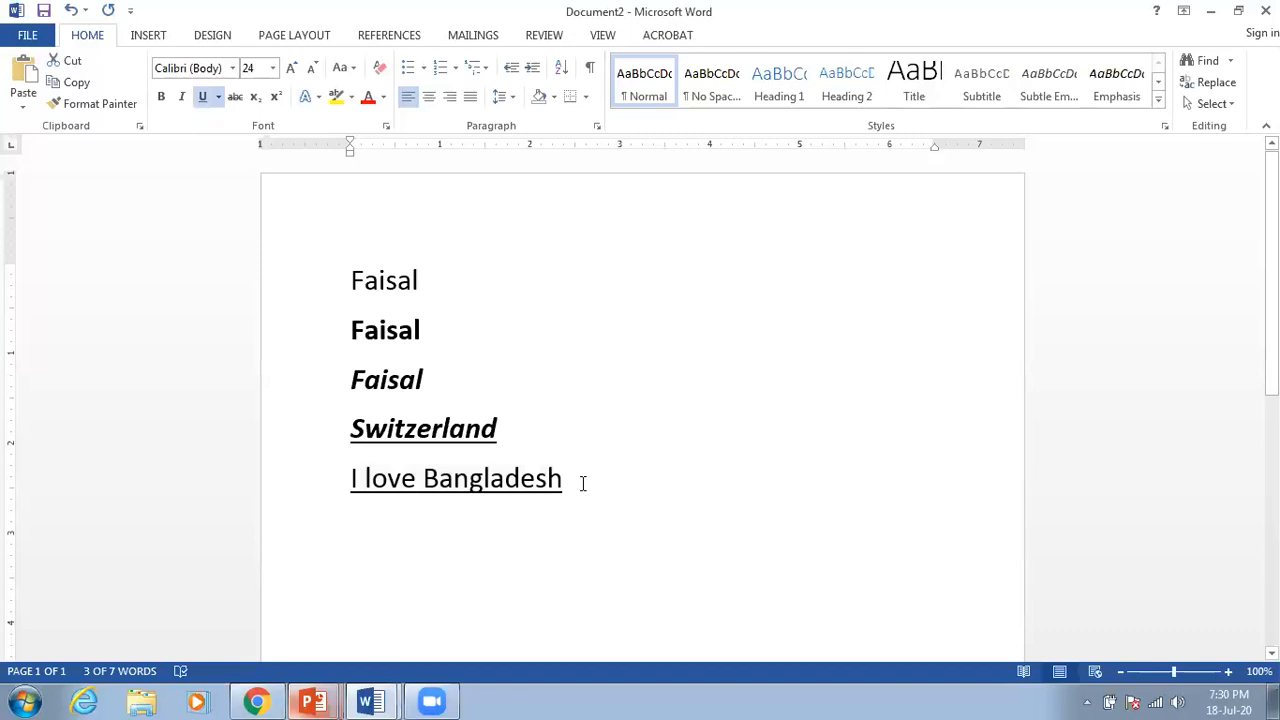
left_click_drag(562, 479, 350, 478)
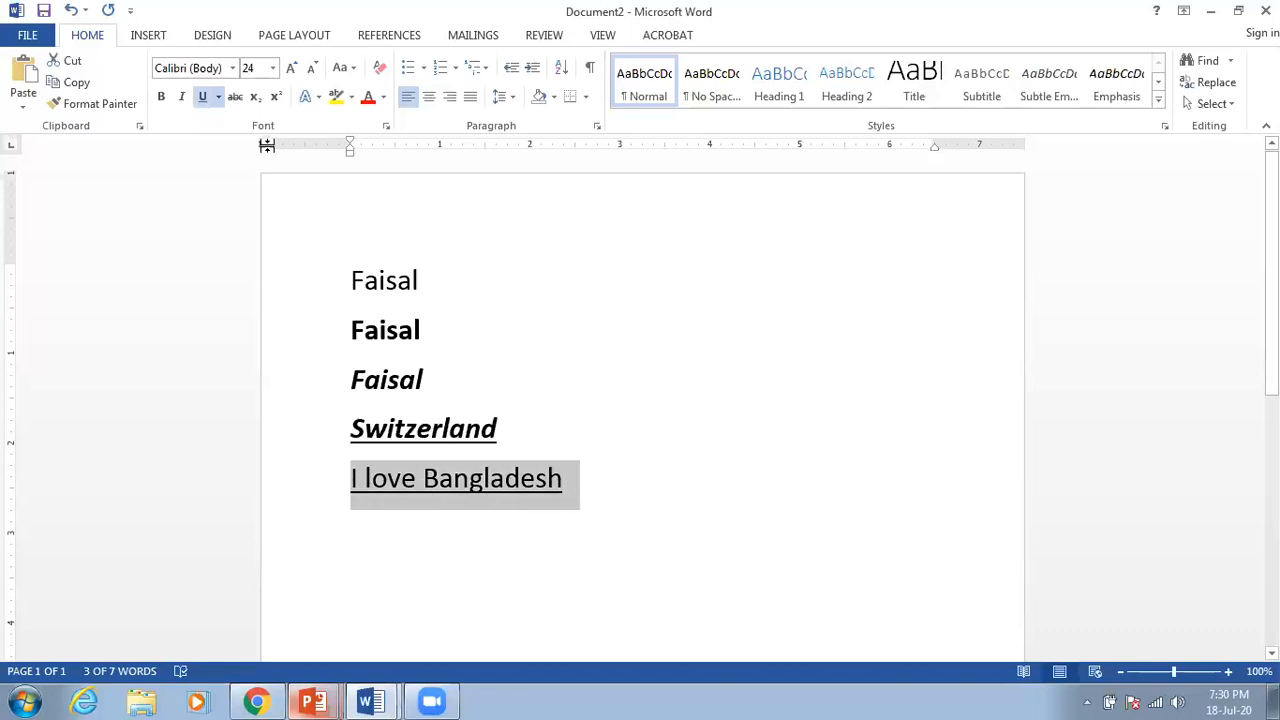
left_click(204, 104)
left_click(645, 490)
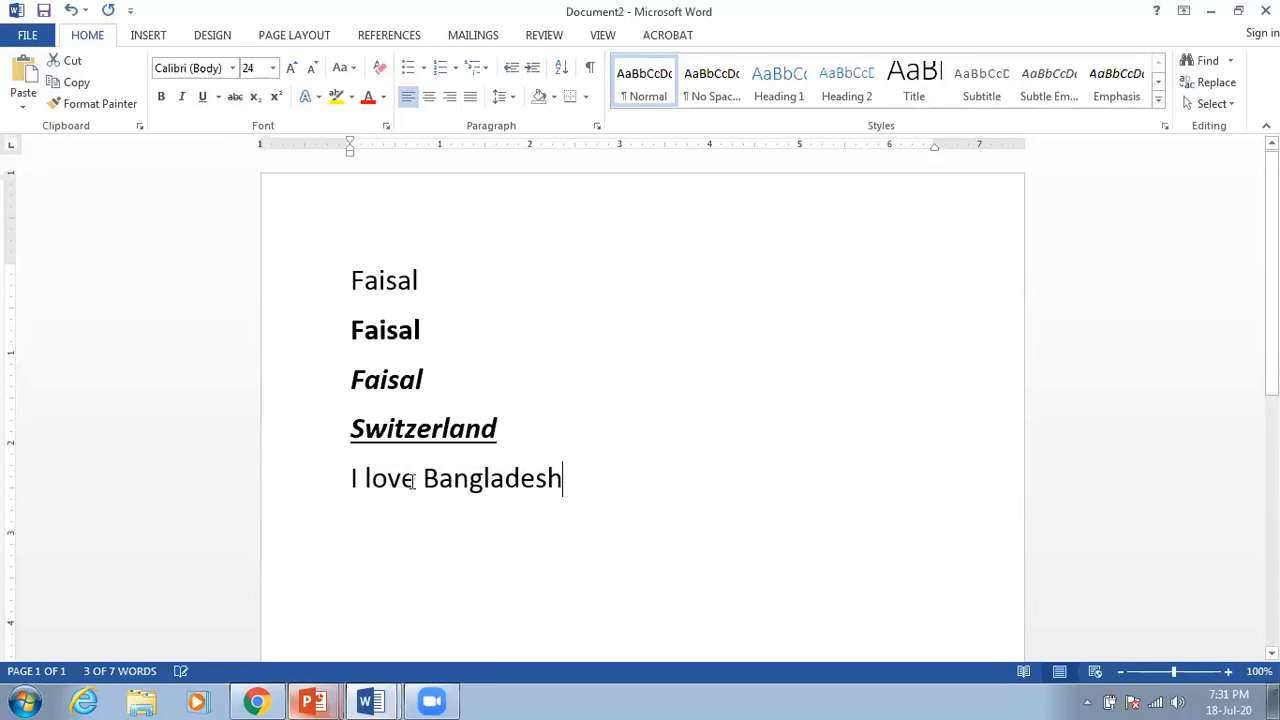
Step: Underline only the word 'love', then open the incoming Facebook message
left_click_drag(415, 481, 364, 481)
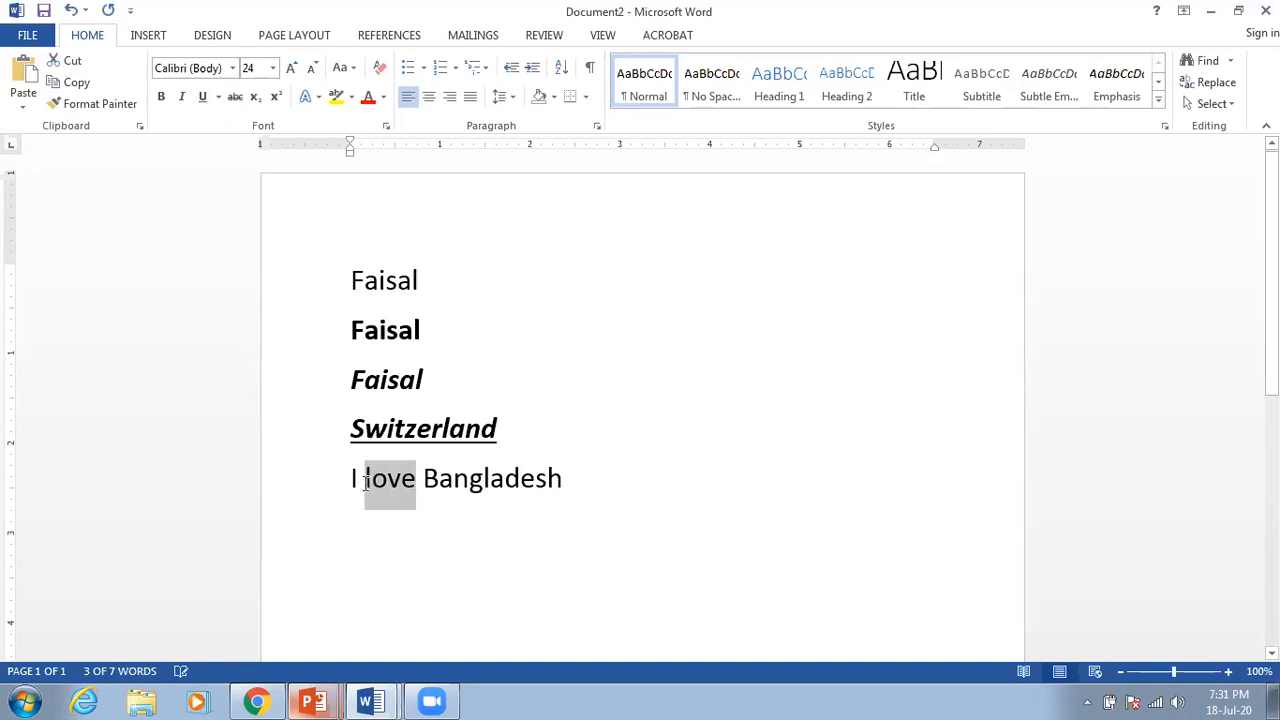
left_click(202, 97)
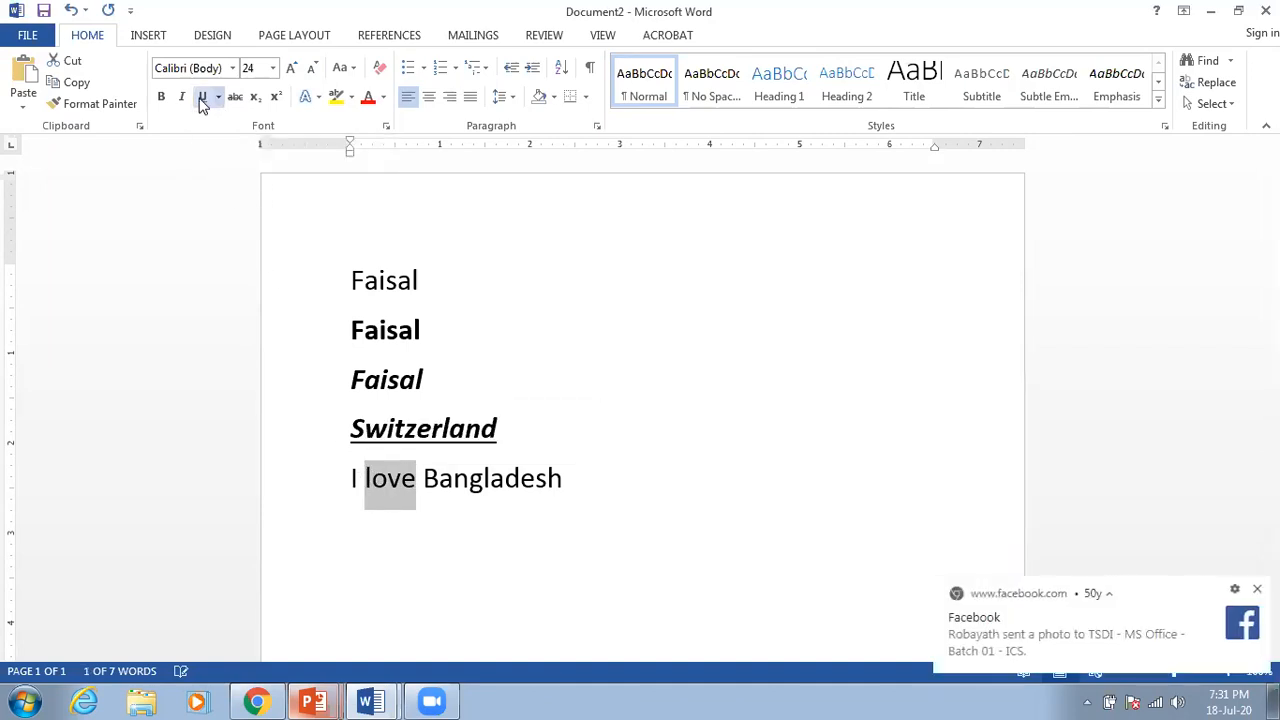
left_click(573, 483)
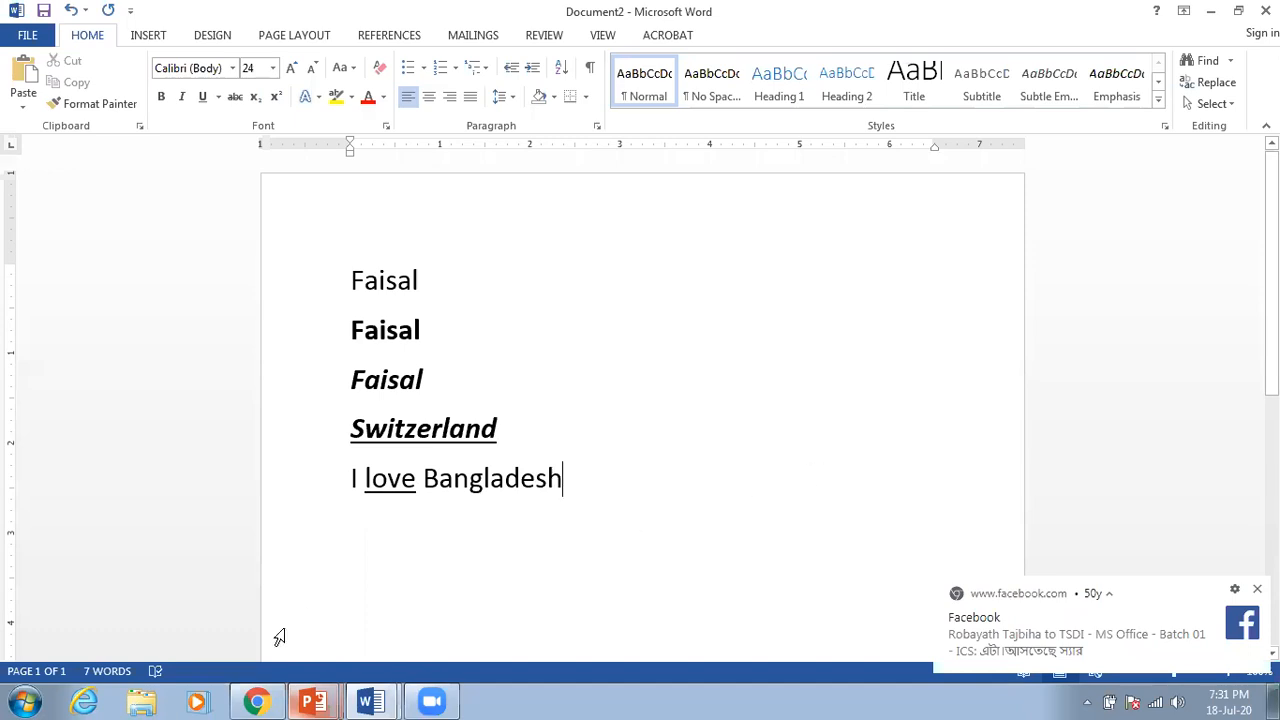
left_click(1051, 640)
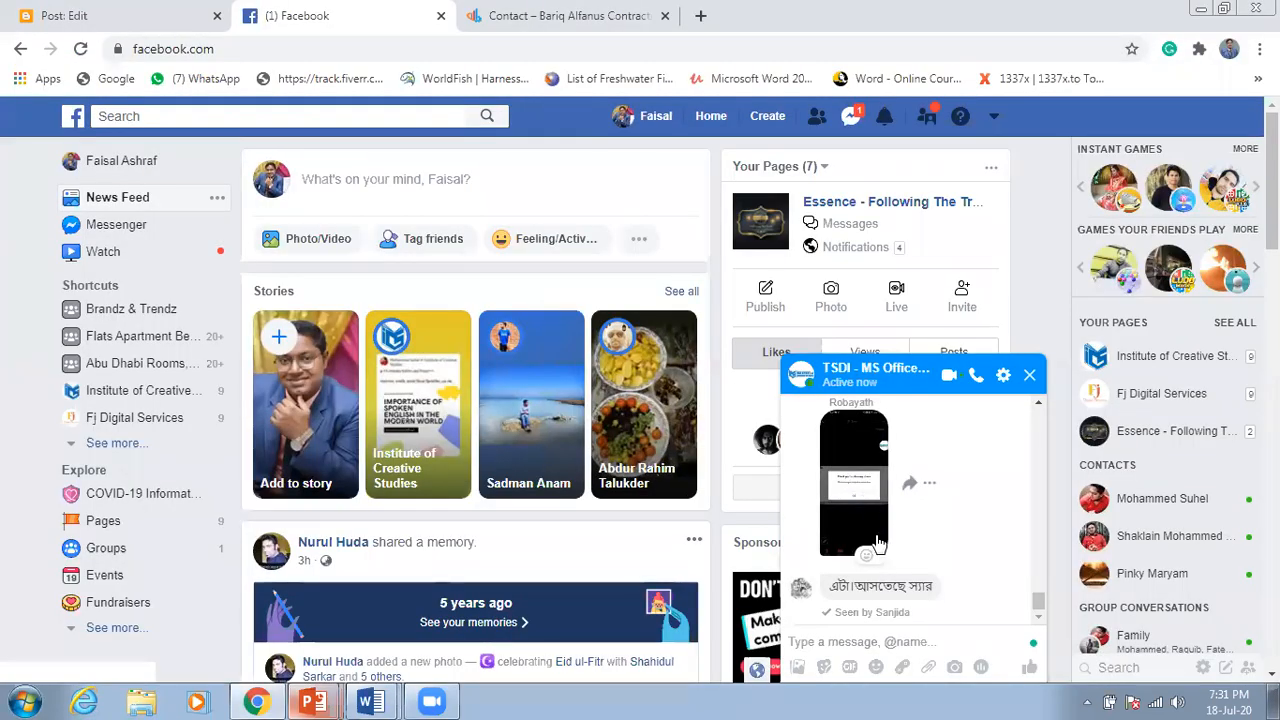
Step: View the shared Messenger photo, close it and the group chat, and return to Document2
left_click(878, 512)
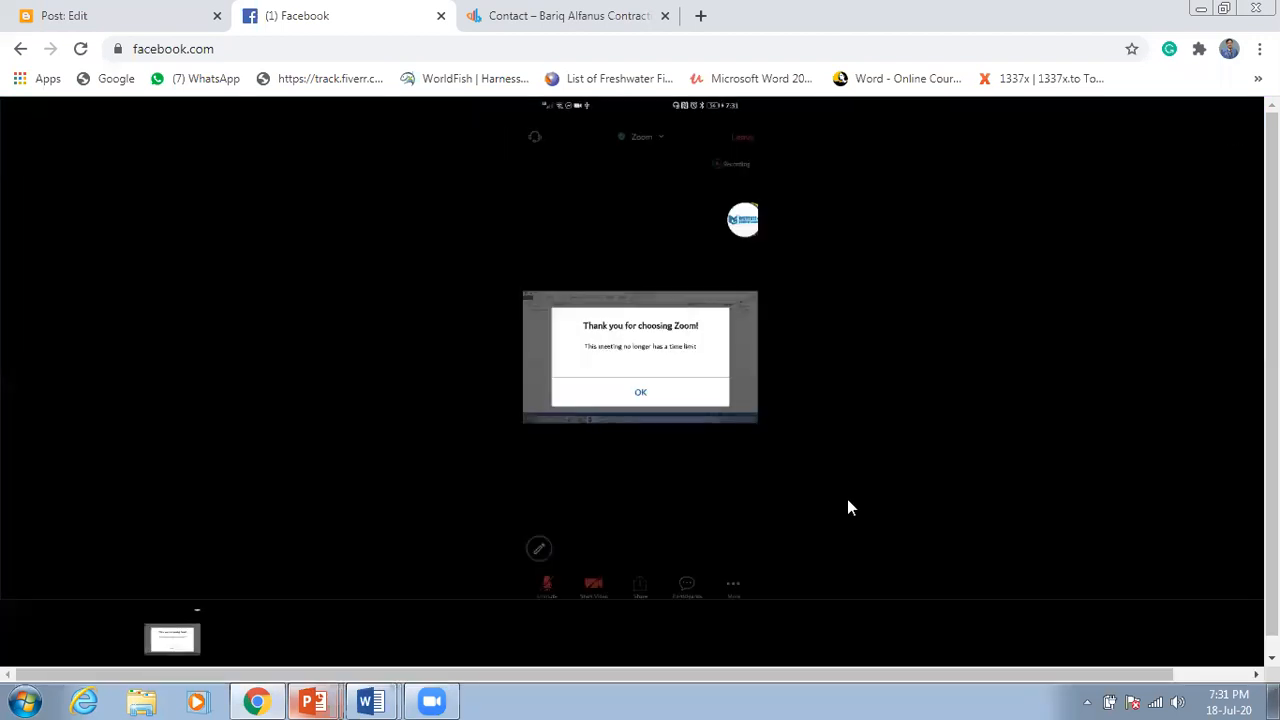
left_click(660, 417)
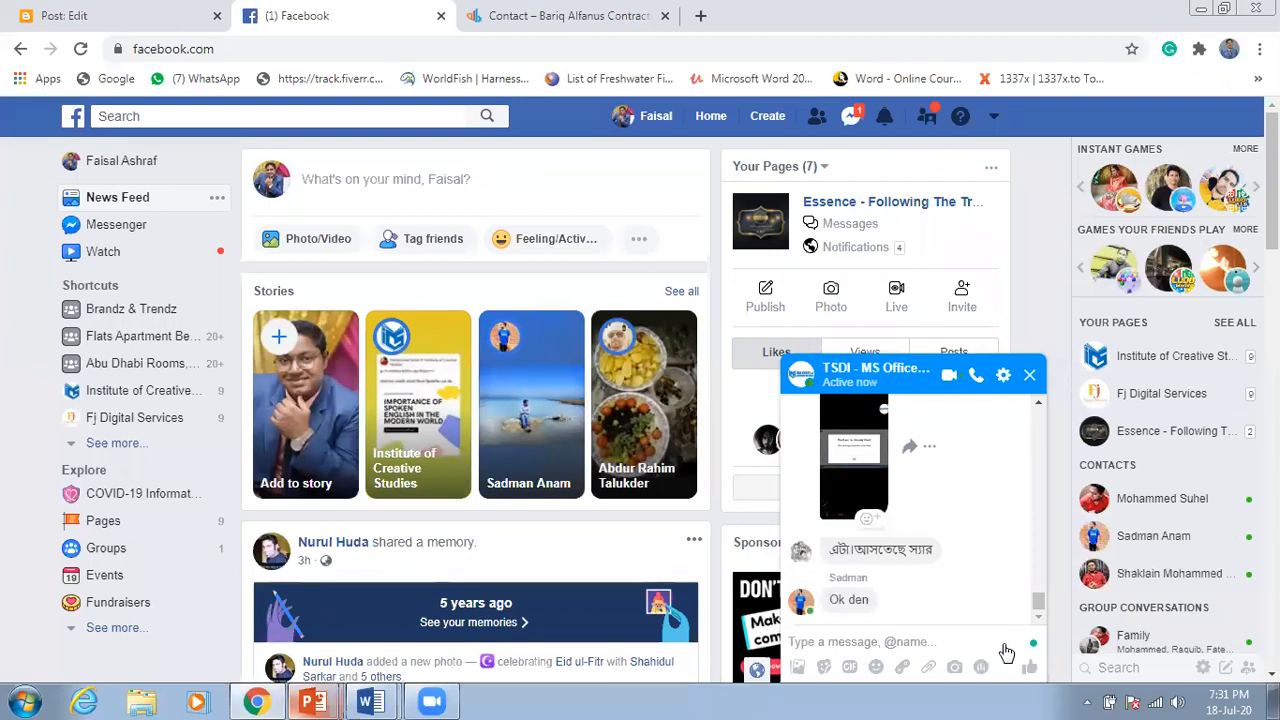
left_click(1030, 376)
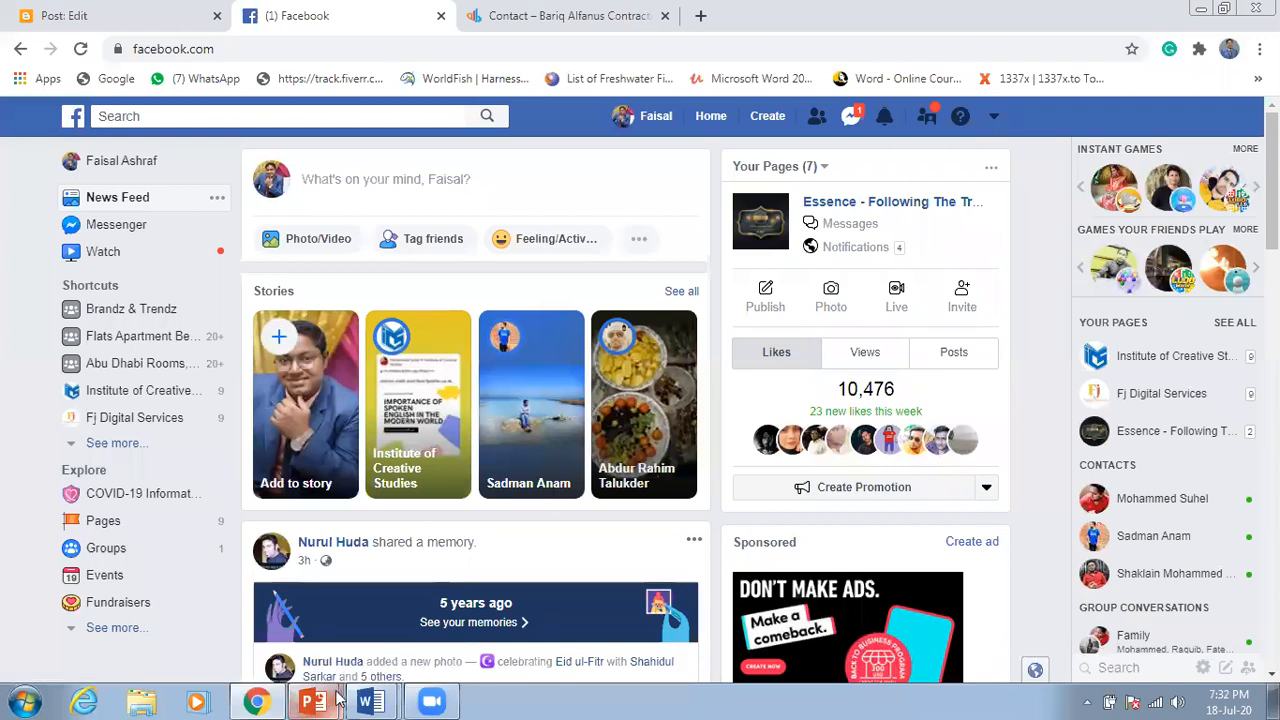
mouse_move(367, 690)
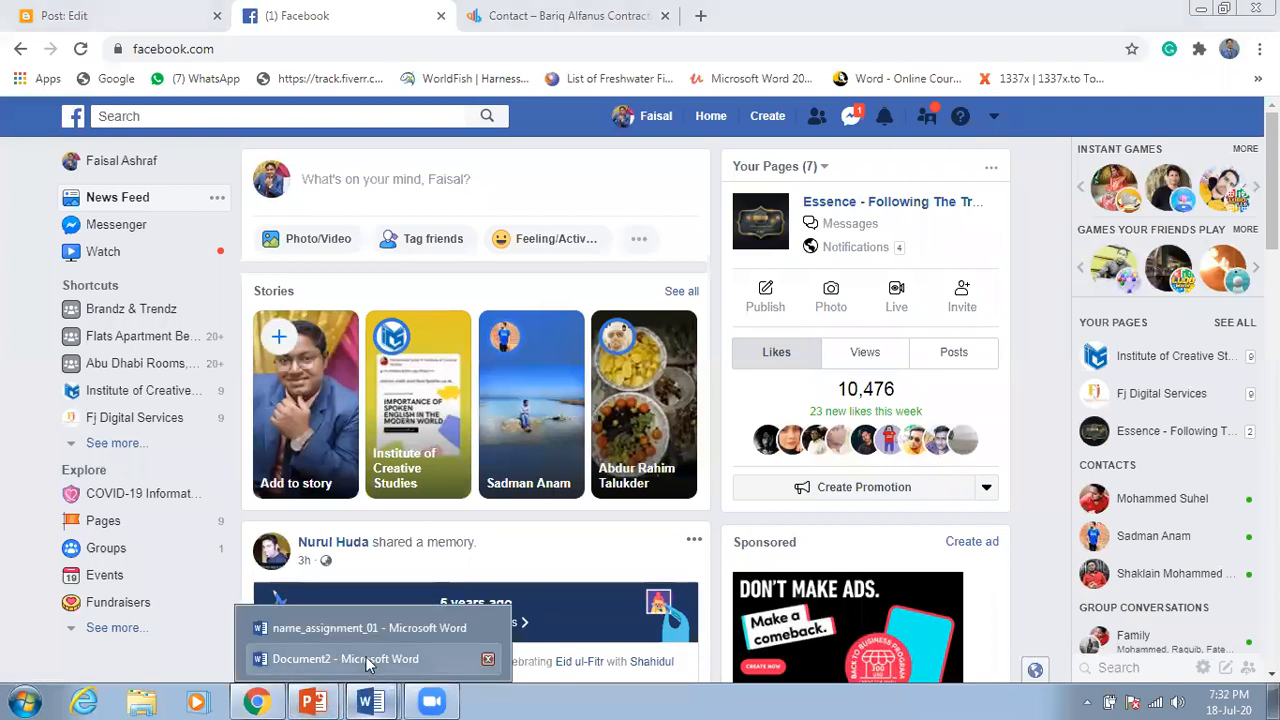
left_click(374, 658)
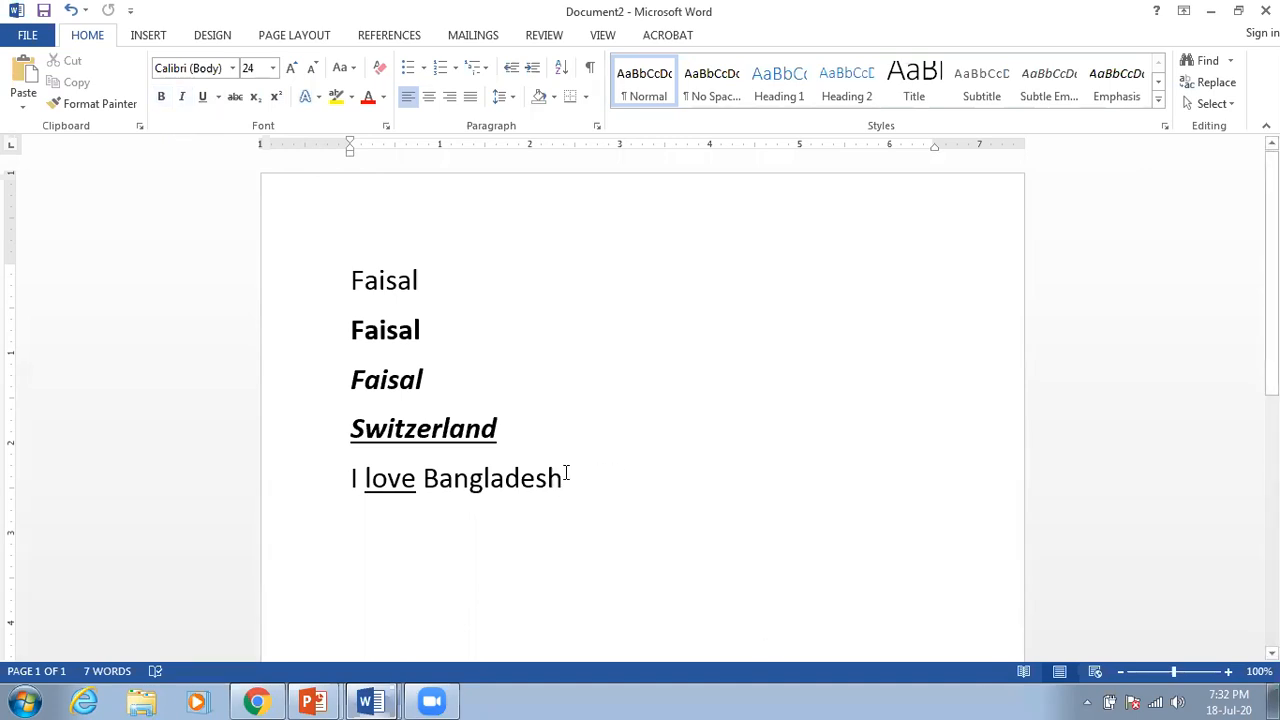
Step: Select the first 'Faisal' on line 1, reselecting it after a stray click
left_click_drag(352, 280, 422, 283)
left_click(425, 280)
left_click_drag(424, 280, 350, 281)
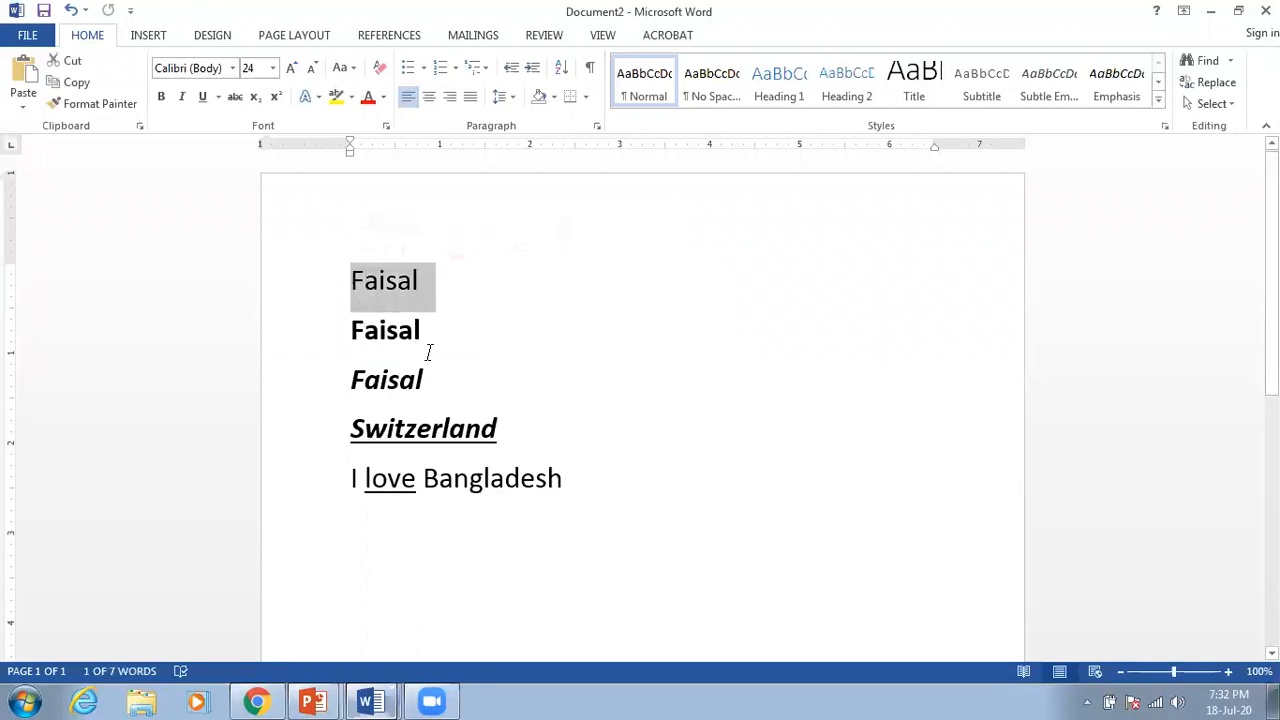
Step: Colour the selected first Faisal blue
left_click(383, 97)
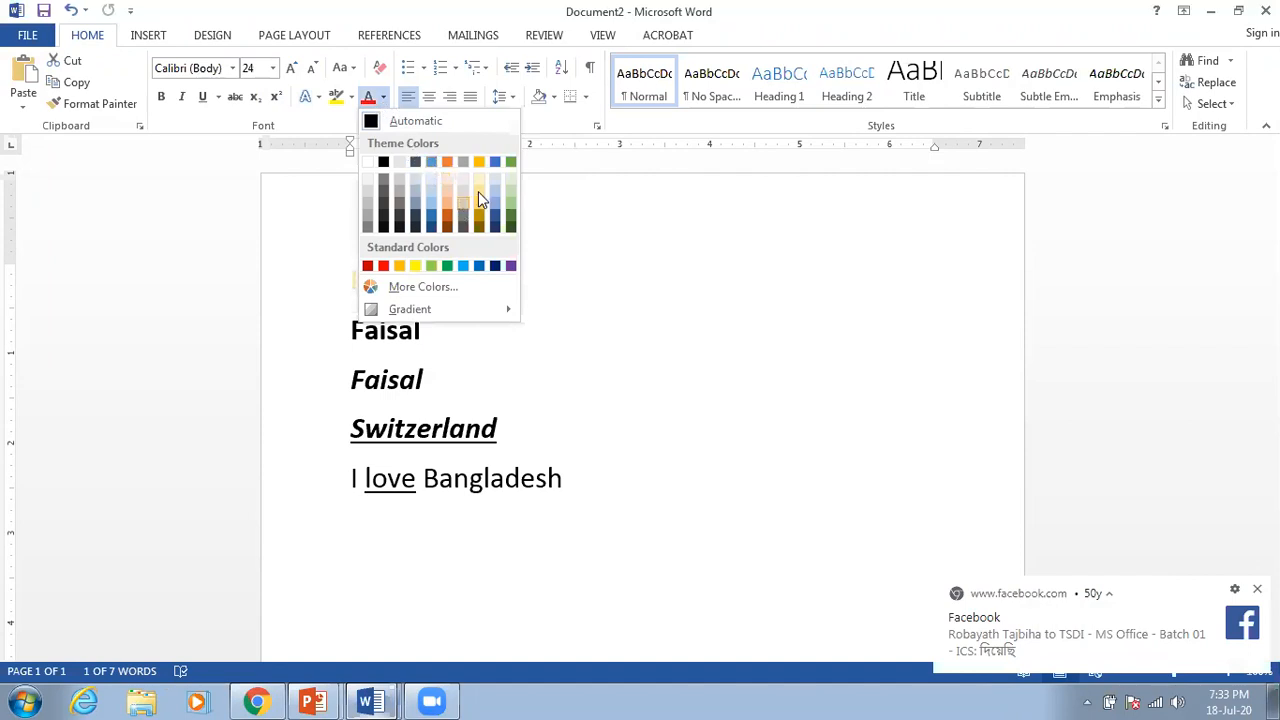
left_click(431, 212)
left_click(523, 322)
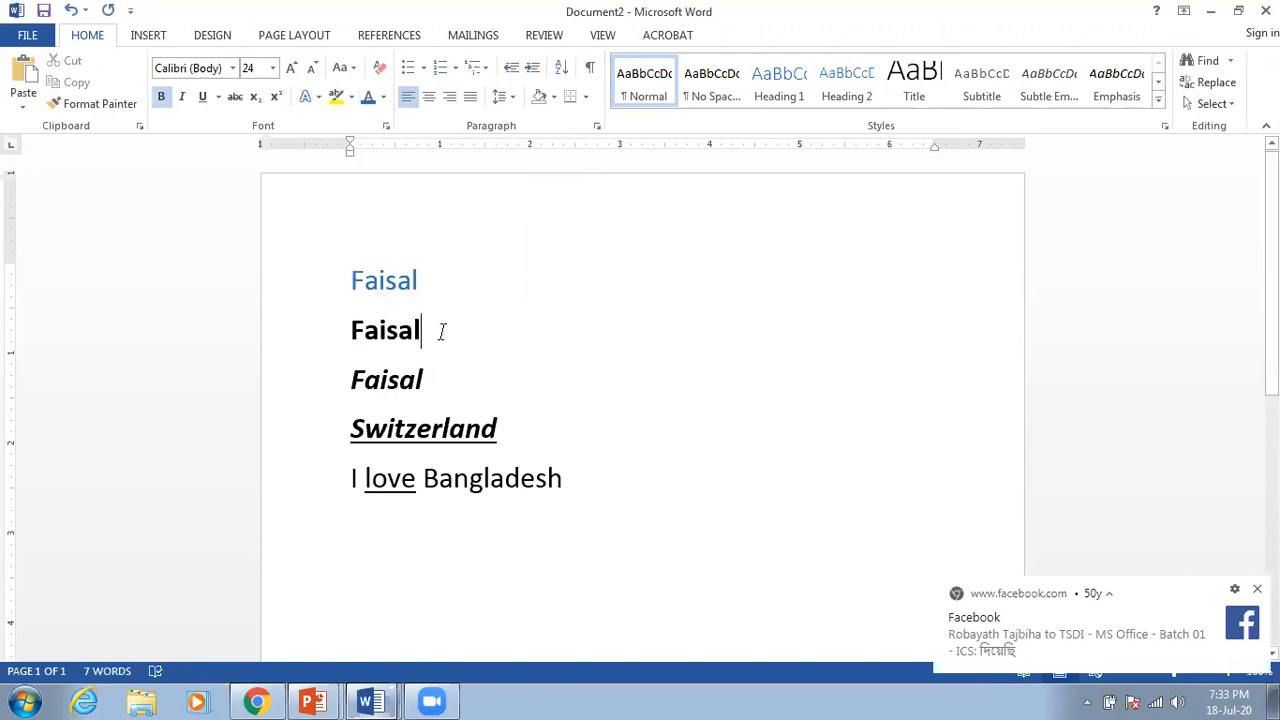
Step: Colour the bold second Faisal green, then select the italic third Faisal
left_click_drag(423, 330, 355, 338)
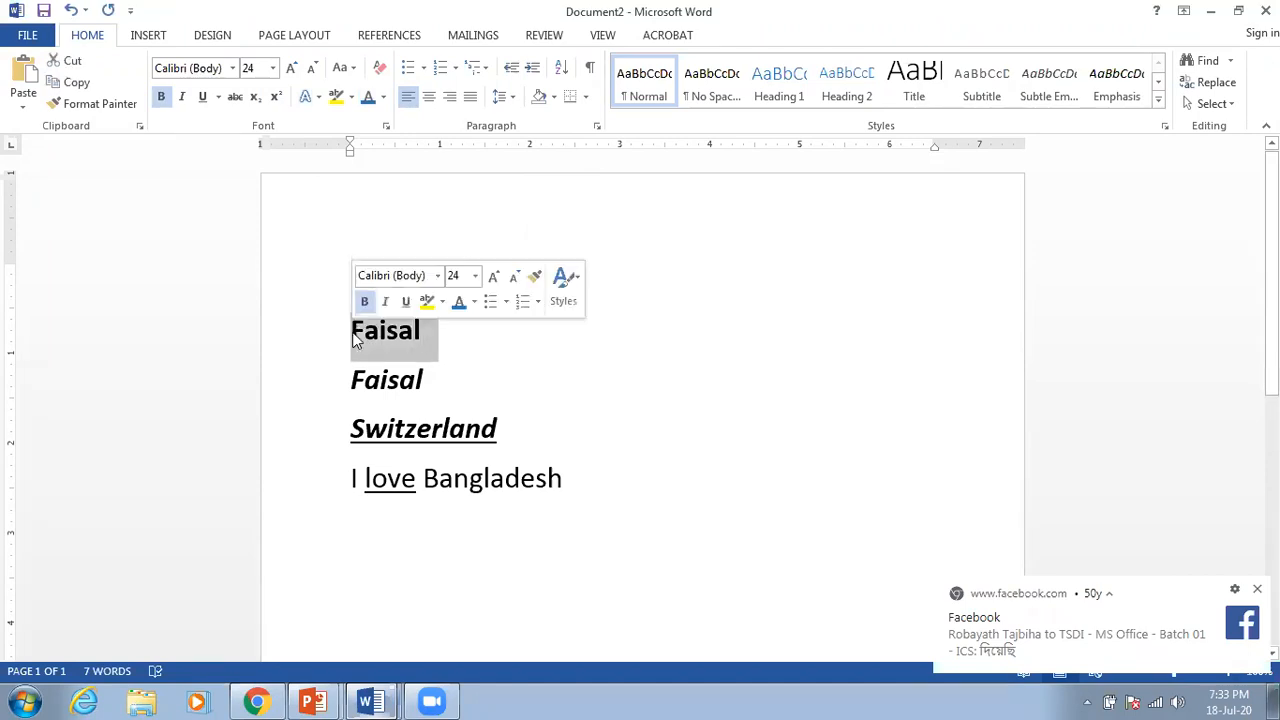
left_click(382, 99)
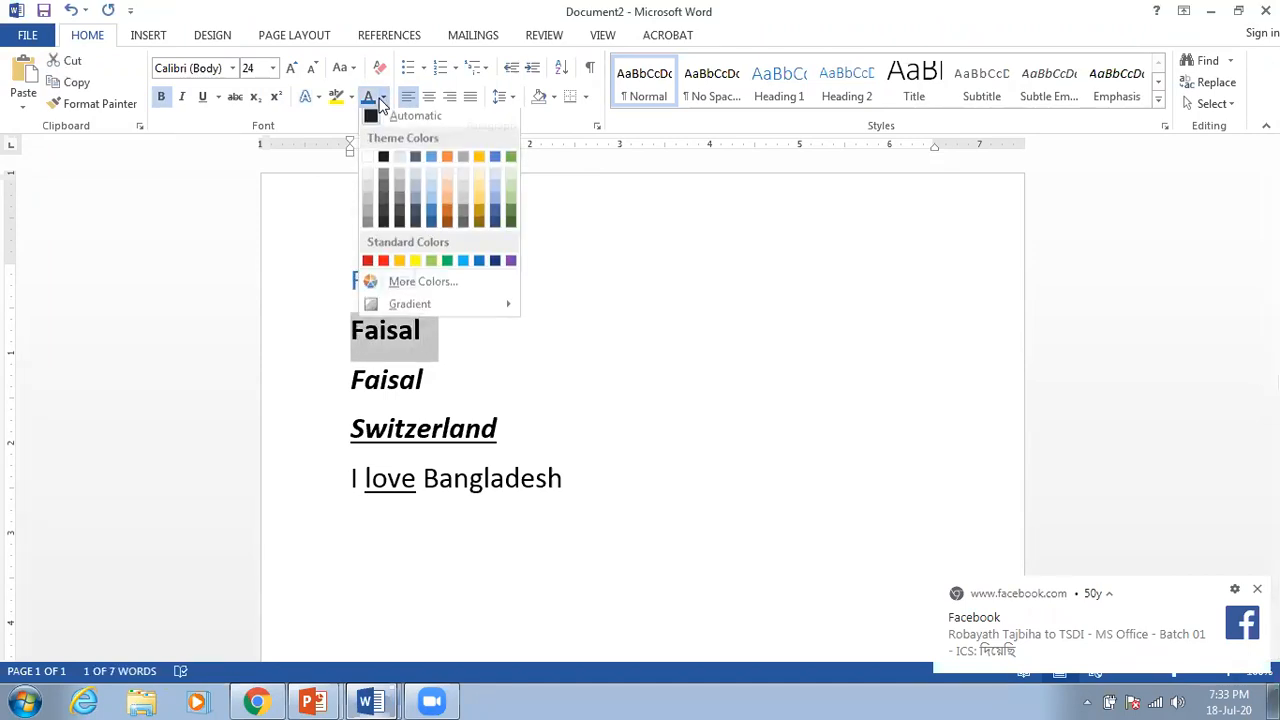
left_click(446, 266)
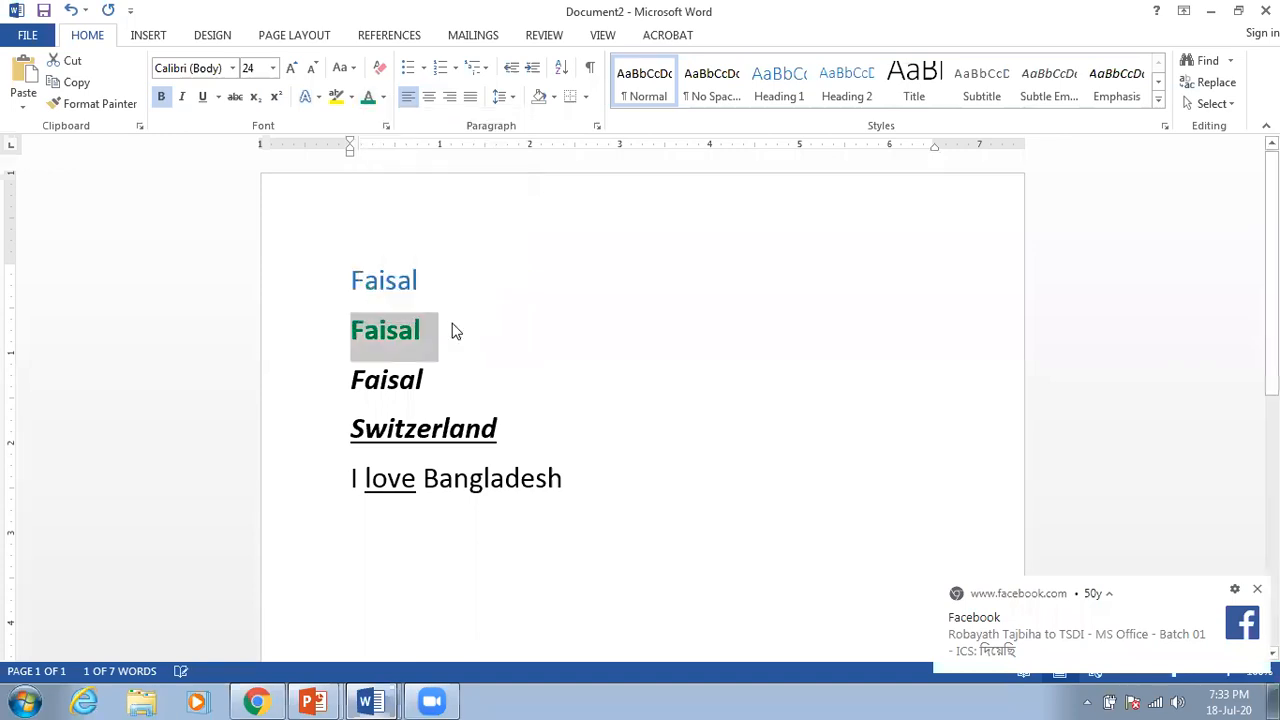
left_click(488, 395)
left_click_drag(437, 385, 331, 381)
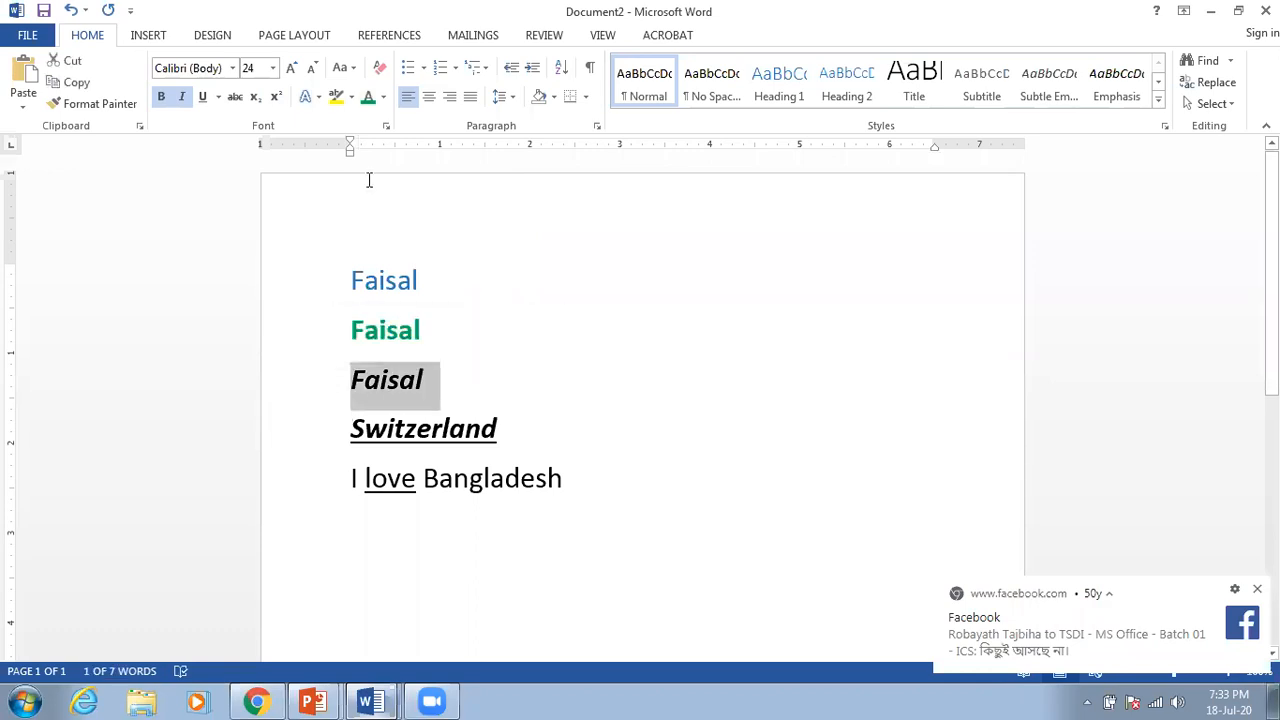
left_click(384, 98)
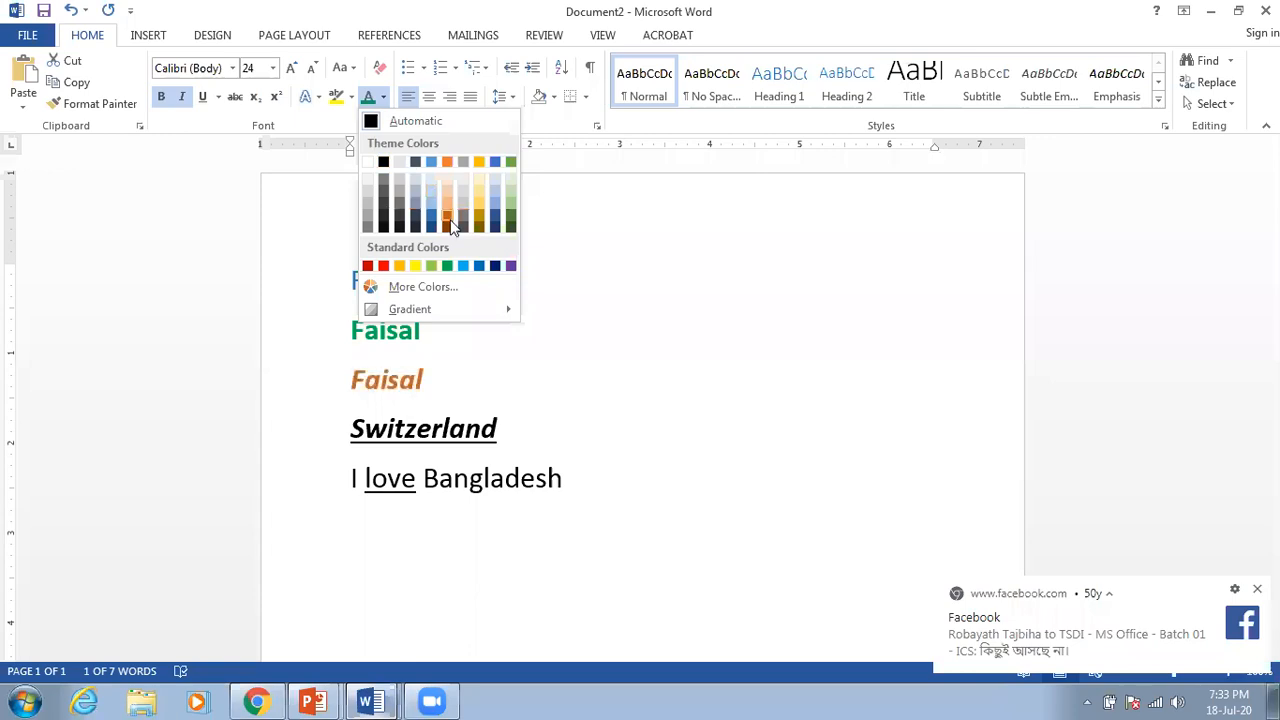
Step: Colour the bold italic third Faisal red from More Colors after trying other shades
left_click(435, 289)
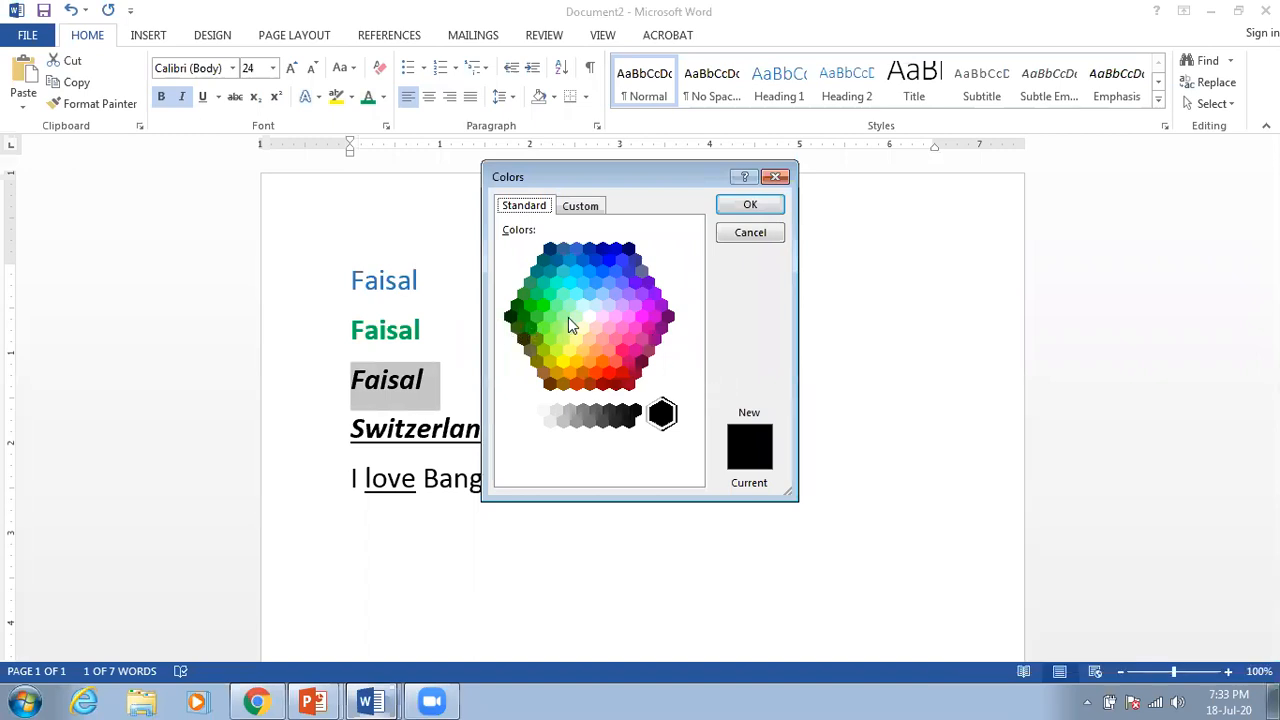
left_click(609, 371)
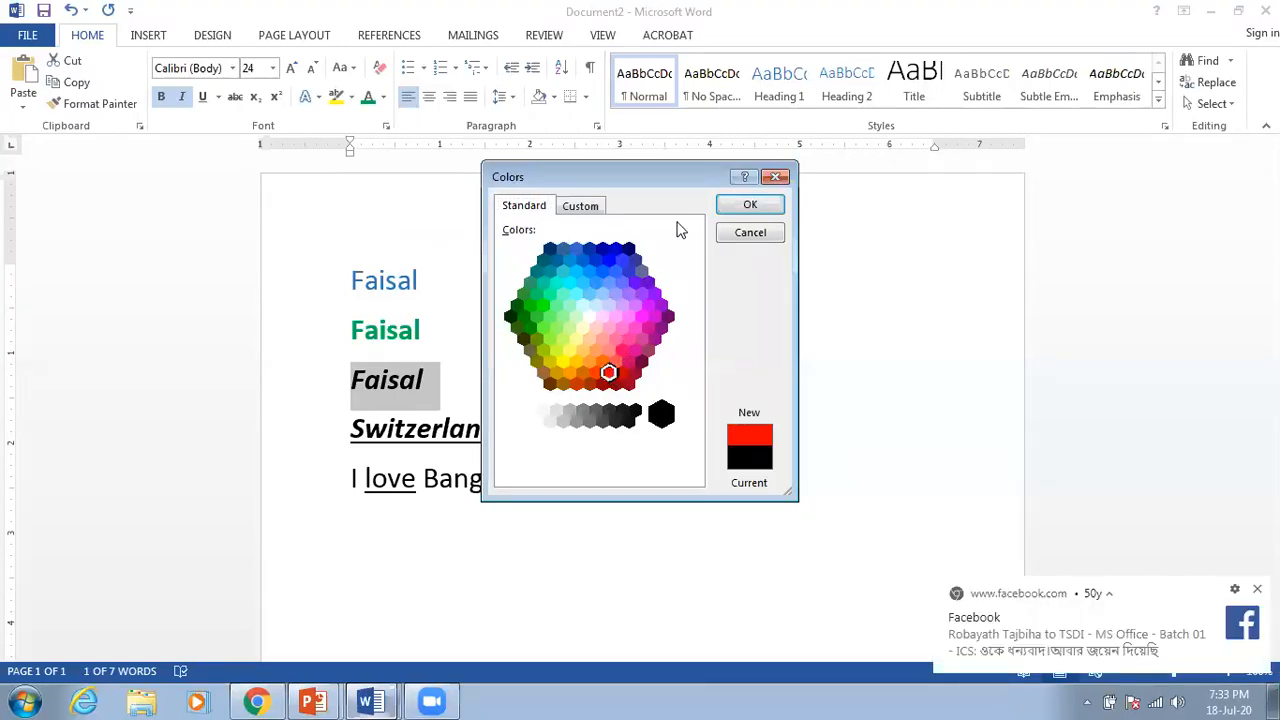
left_click(622, 350)
left_click(621, 282)
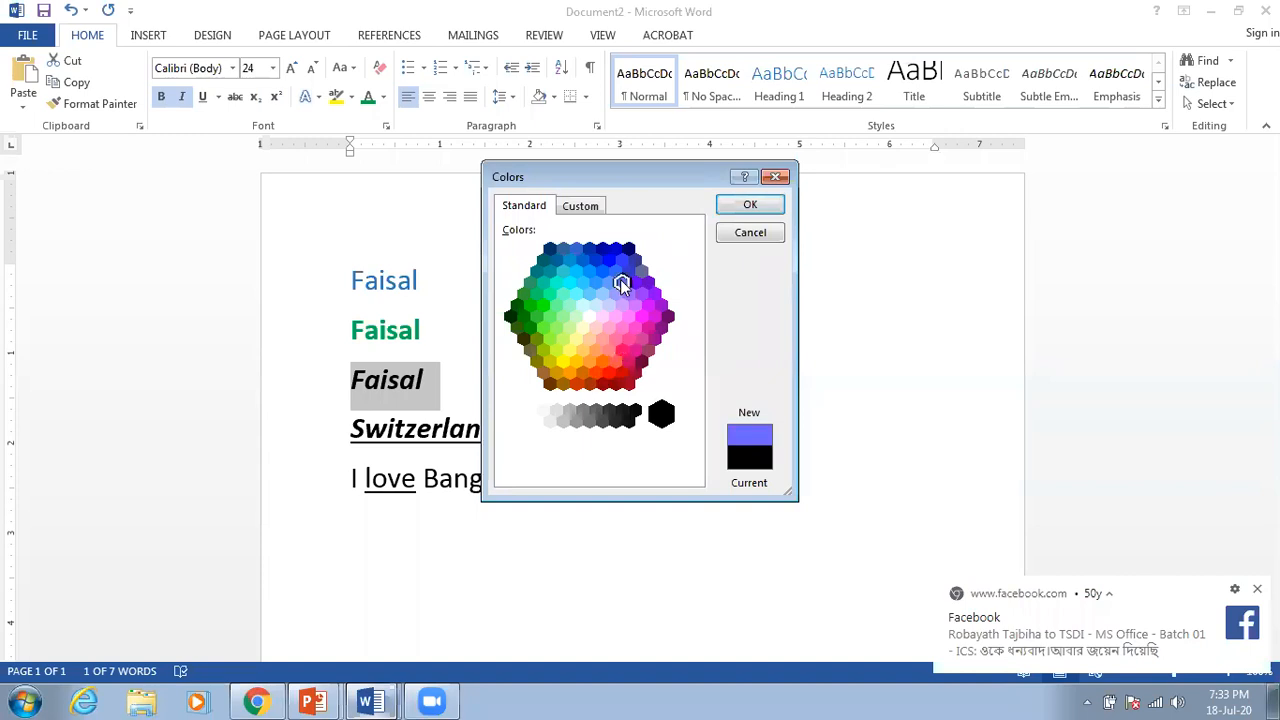
left_click(551, 294)
left_click(635, 283)
left_click(609, 371)
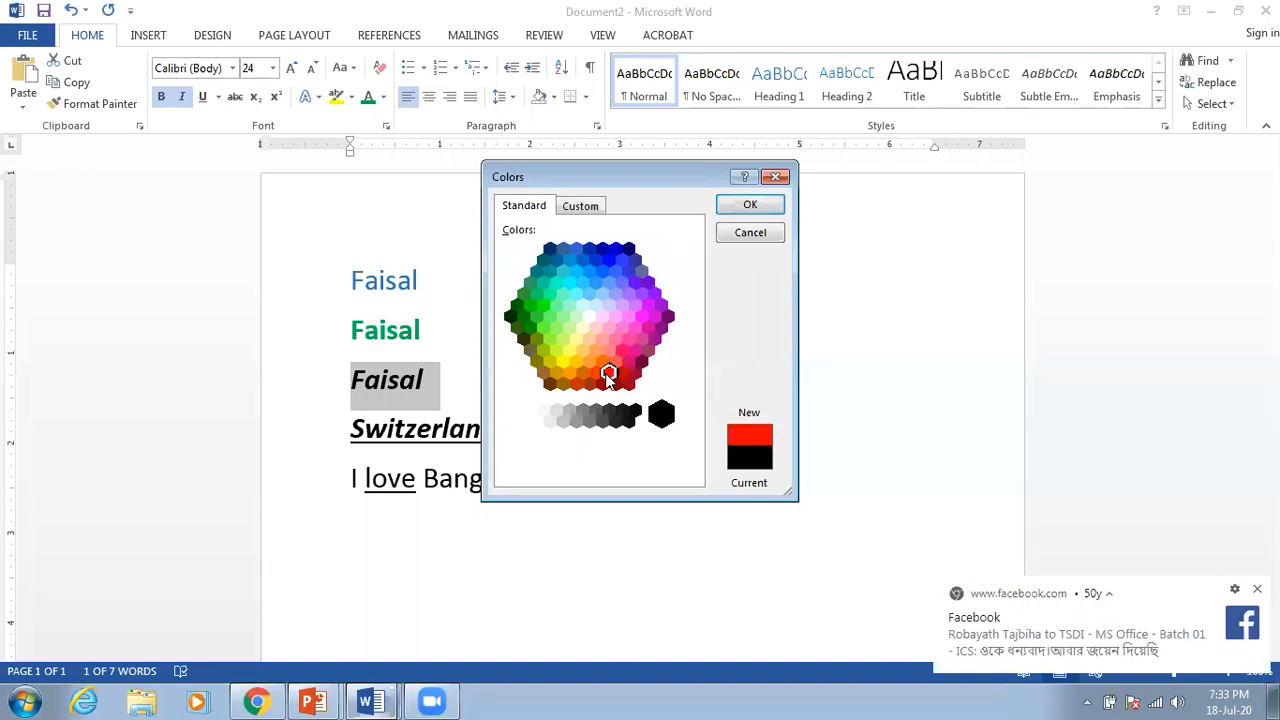
left_click(751, 207)
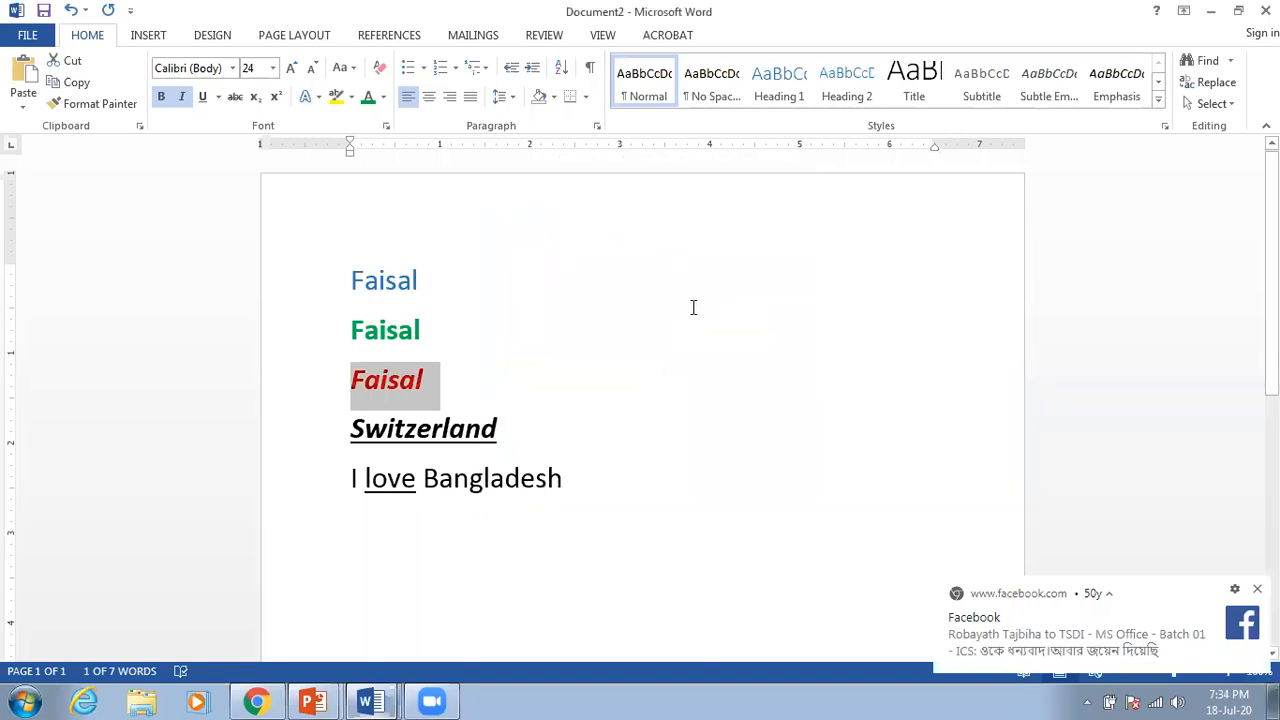
left_click(506, 414)
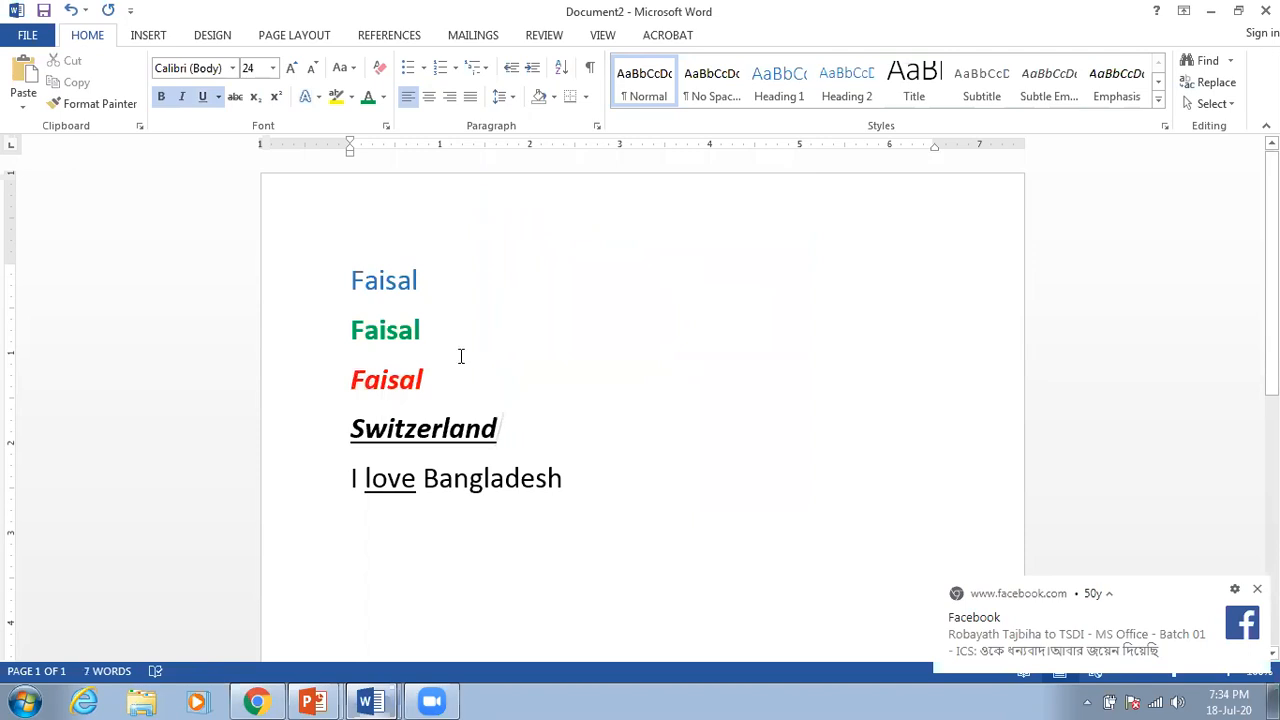
left_click(379, 283)
left_click(426, 281)
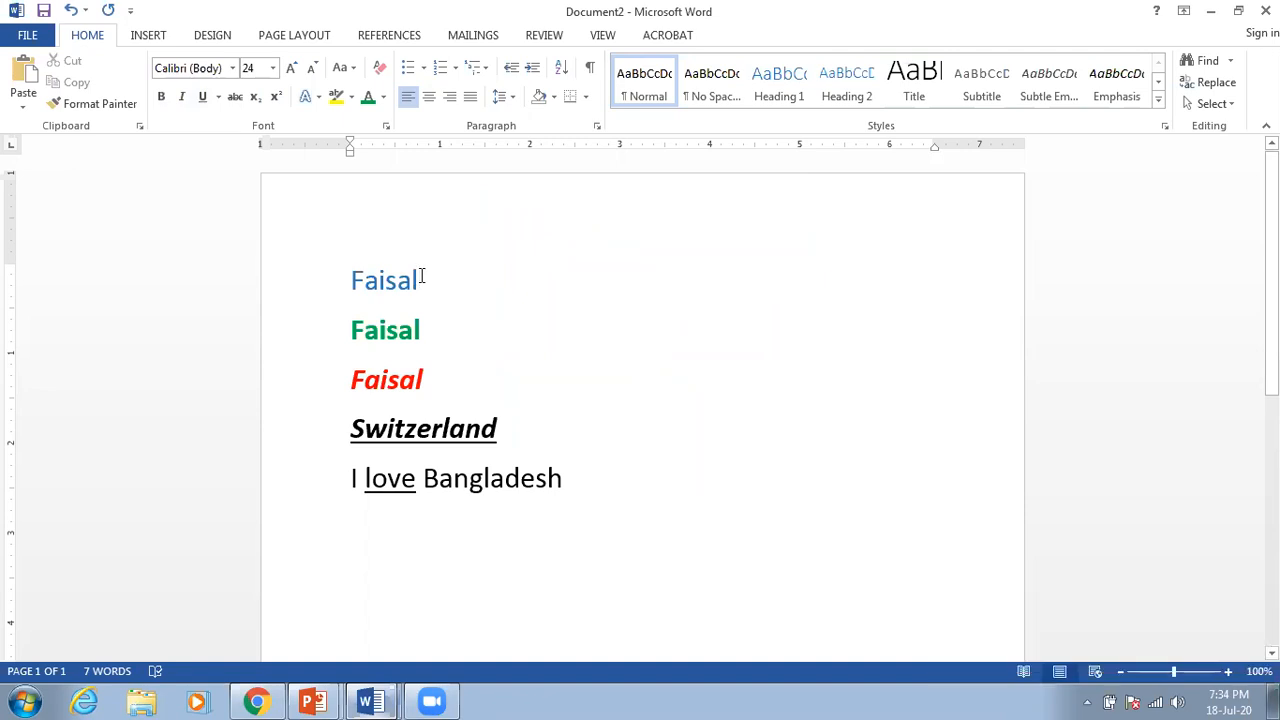
Step: Recolour the first Faisal a deeper custom yellow picked from the More Colors spectrum
left_click_drag(421, 278, 351, 290)
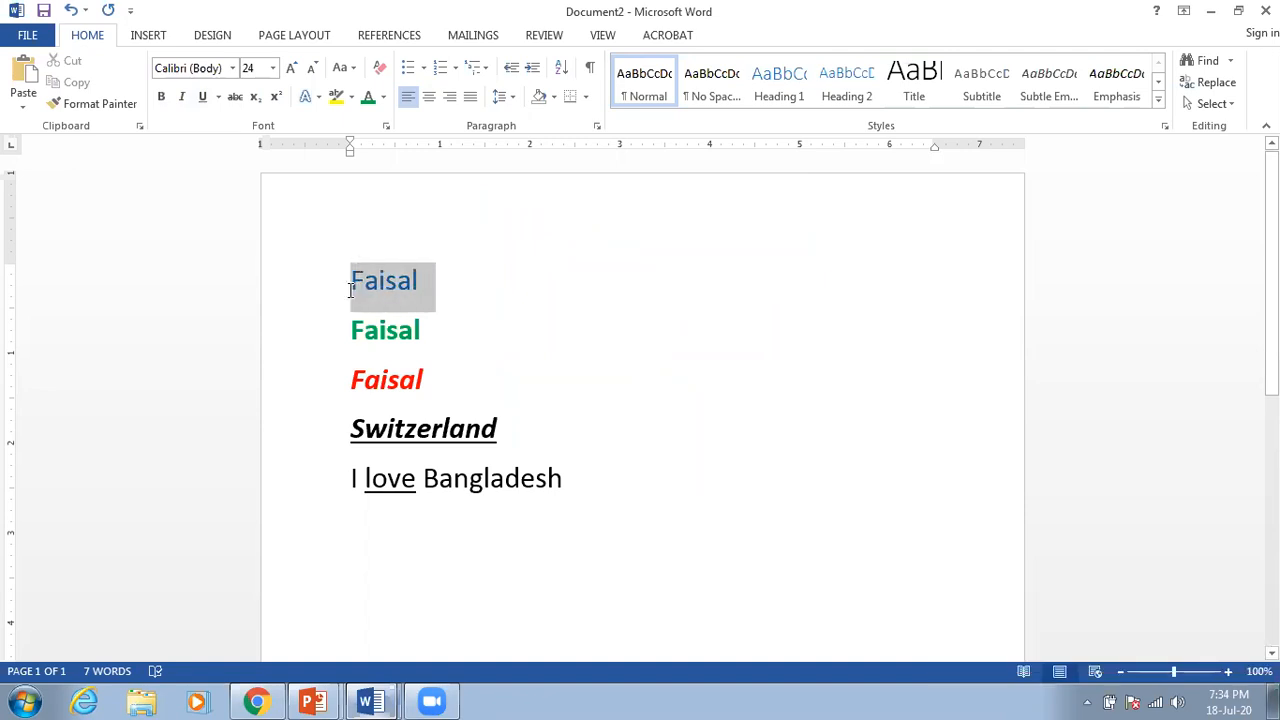
left_click(383, 97)
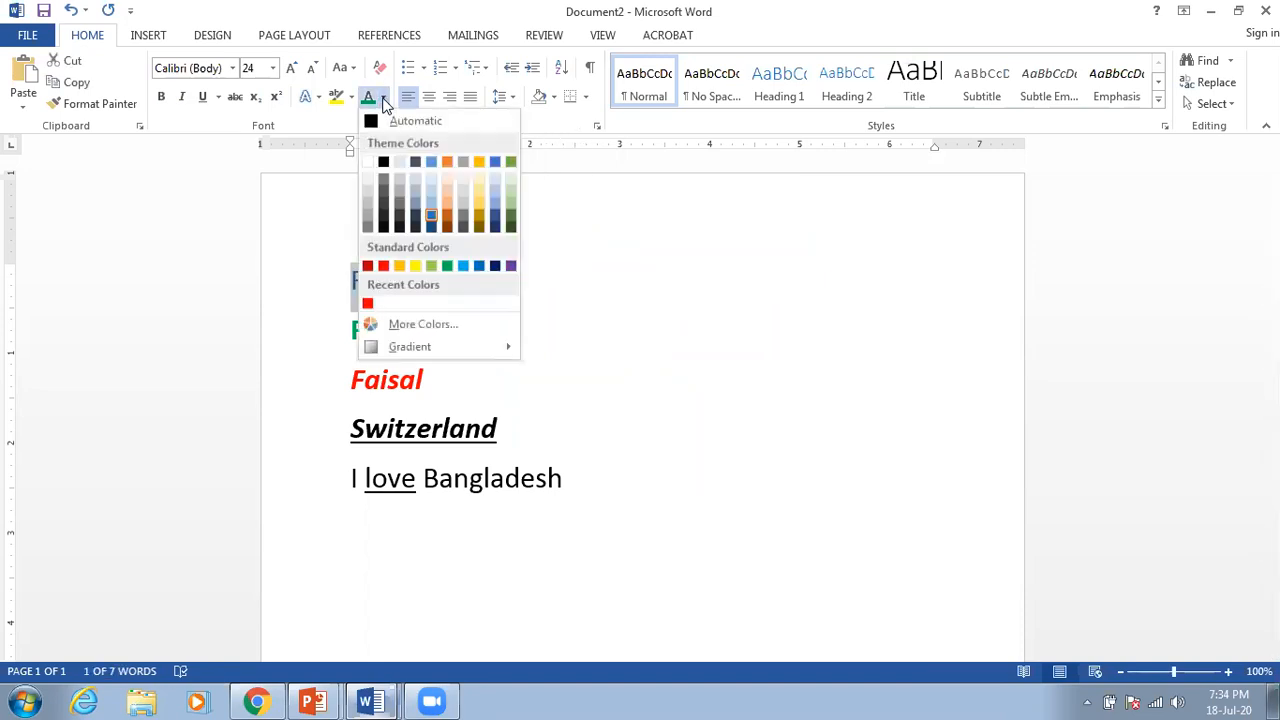
left_click(443, 326)
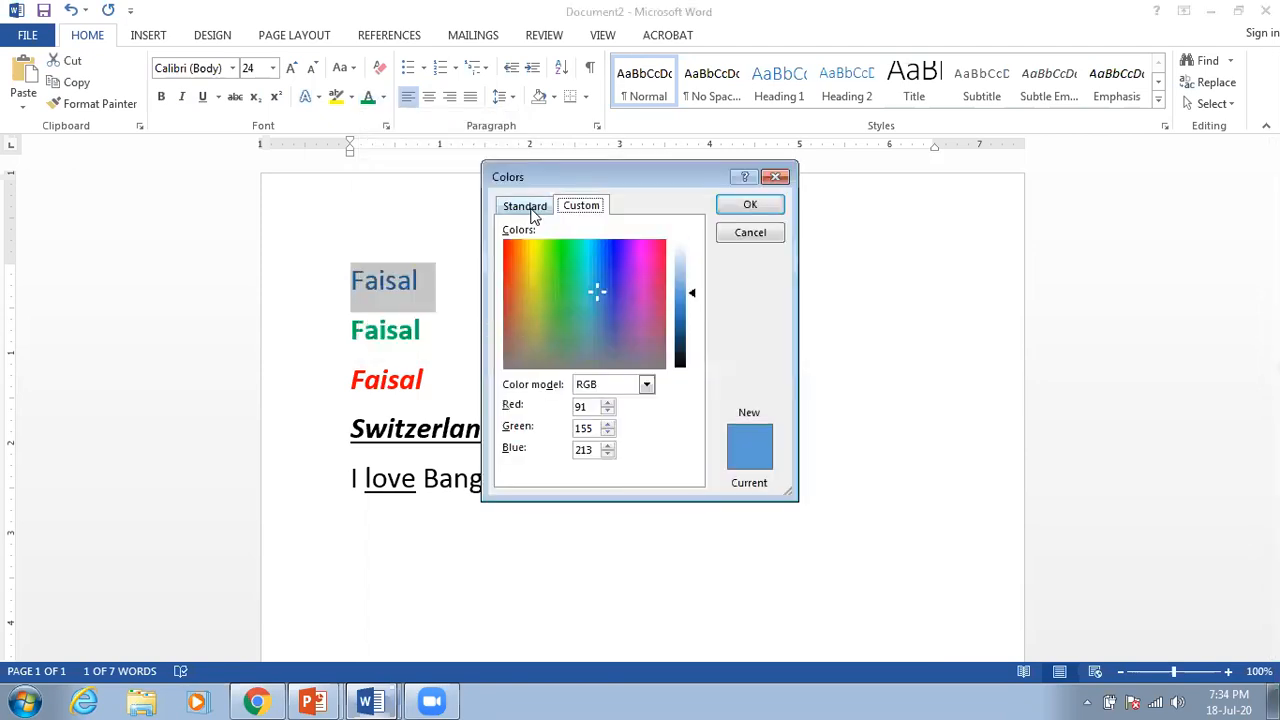
left_click(526, 207)
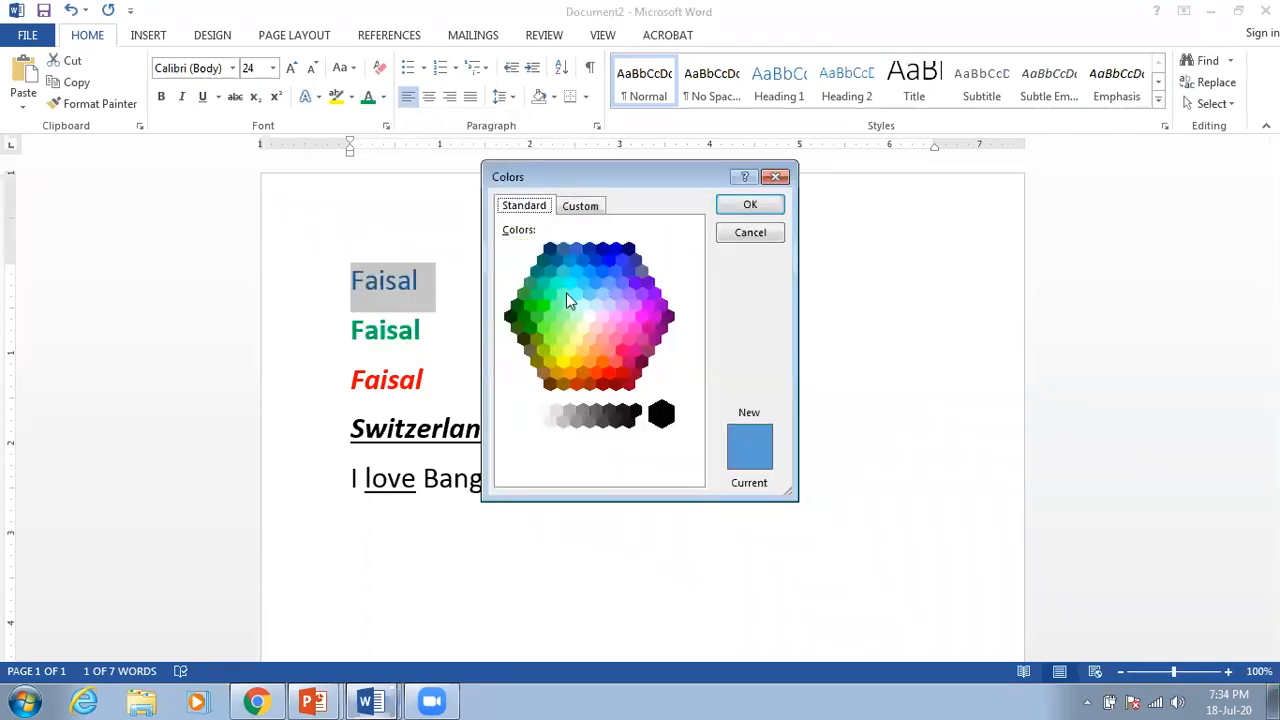
left_click(582, 207)
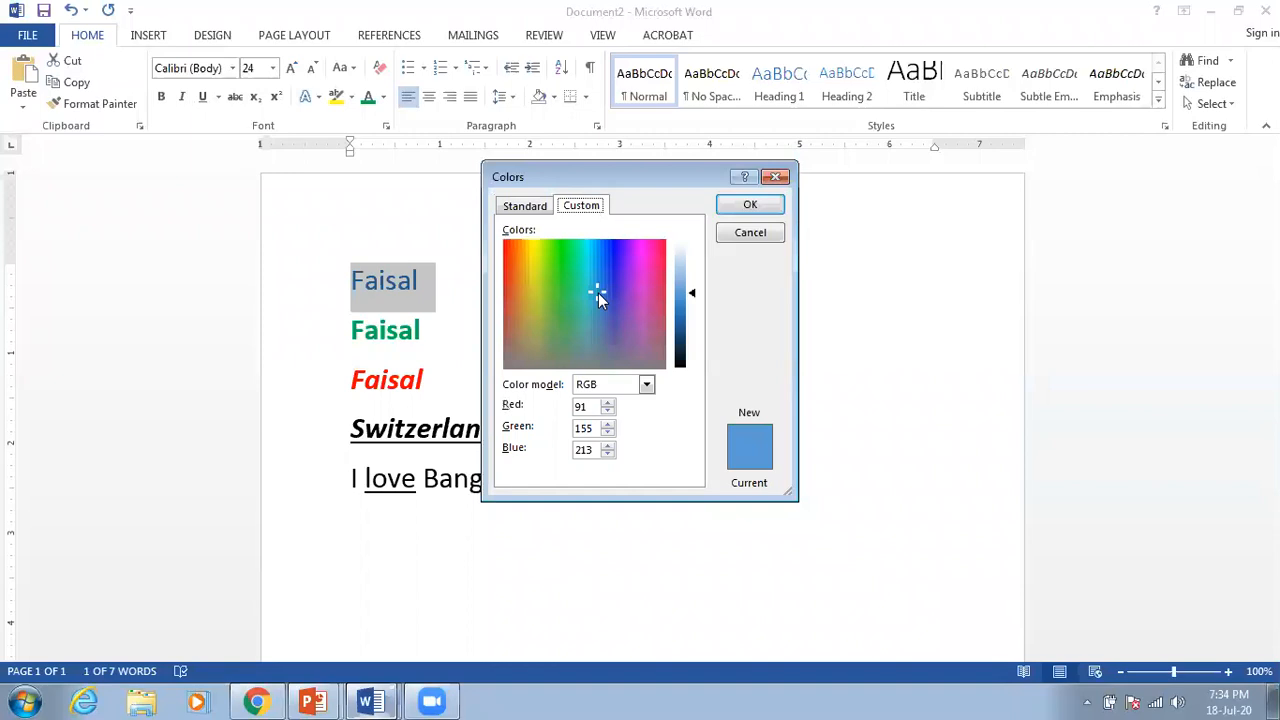
left_click_drag(598, 291, 530, 242)
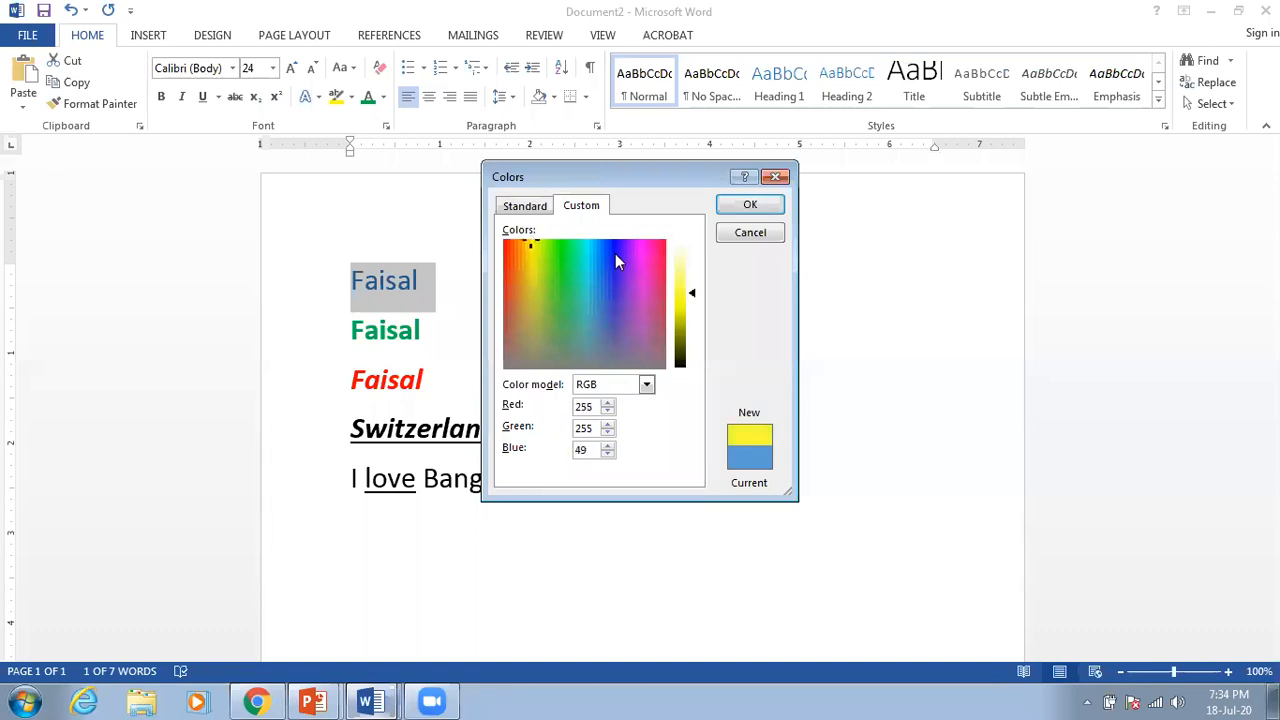
left_click(692, 295)
left_click_drag(692, 296, 690, 298)
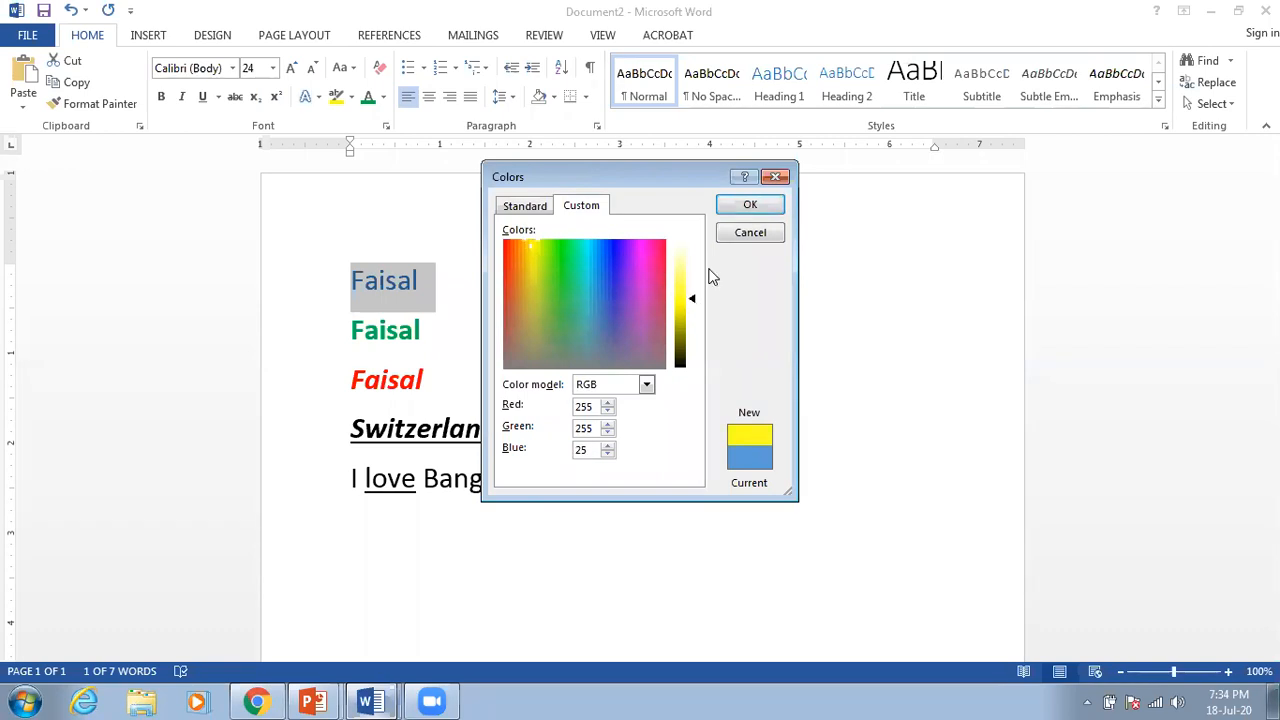
left_click(750, 205)
left_click(560, 302)
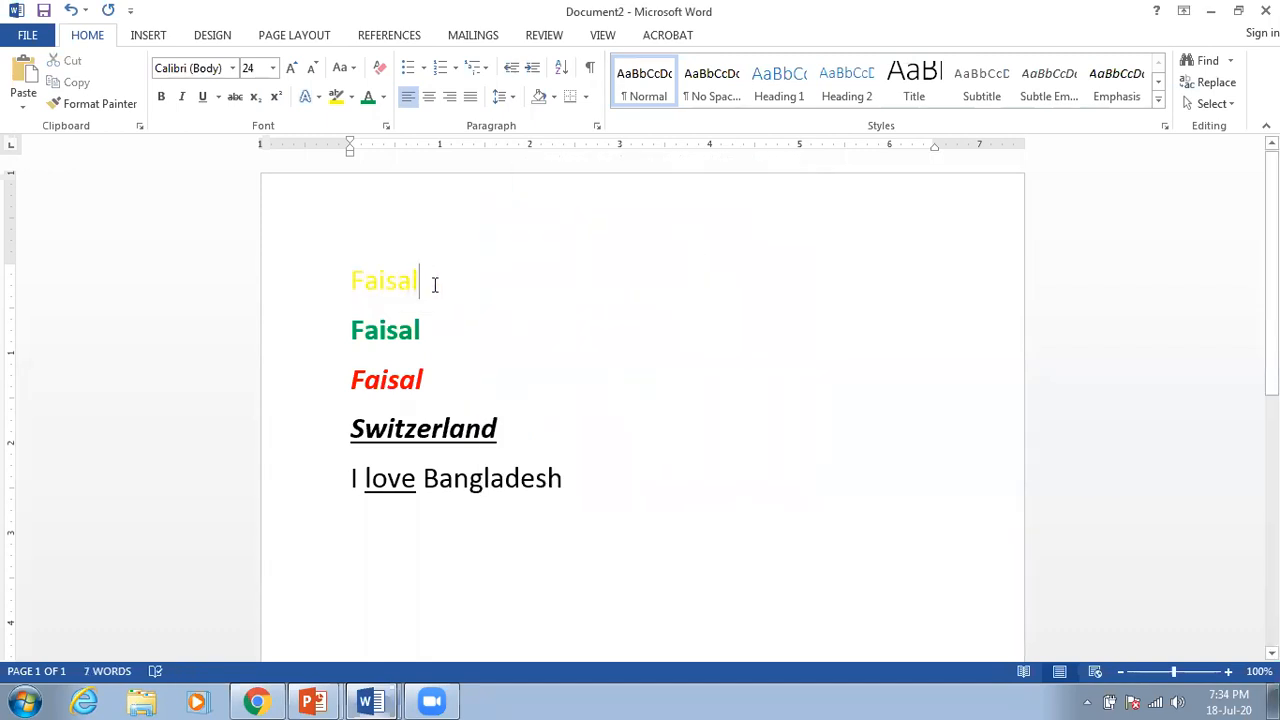
Step: Change the first Faisal's colour from yellow to light blue
left_click_drag(435, 285, 354, 277)
left_click(385, 104)
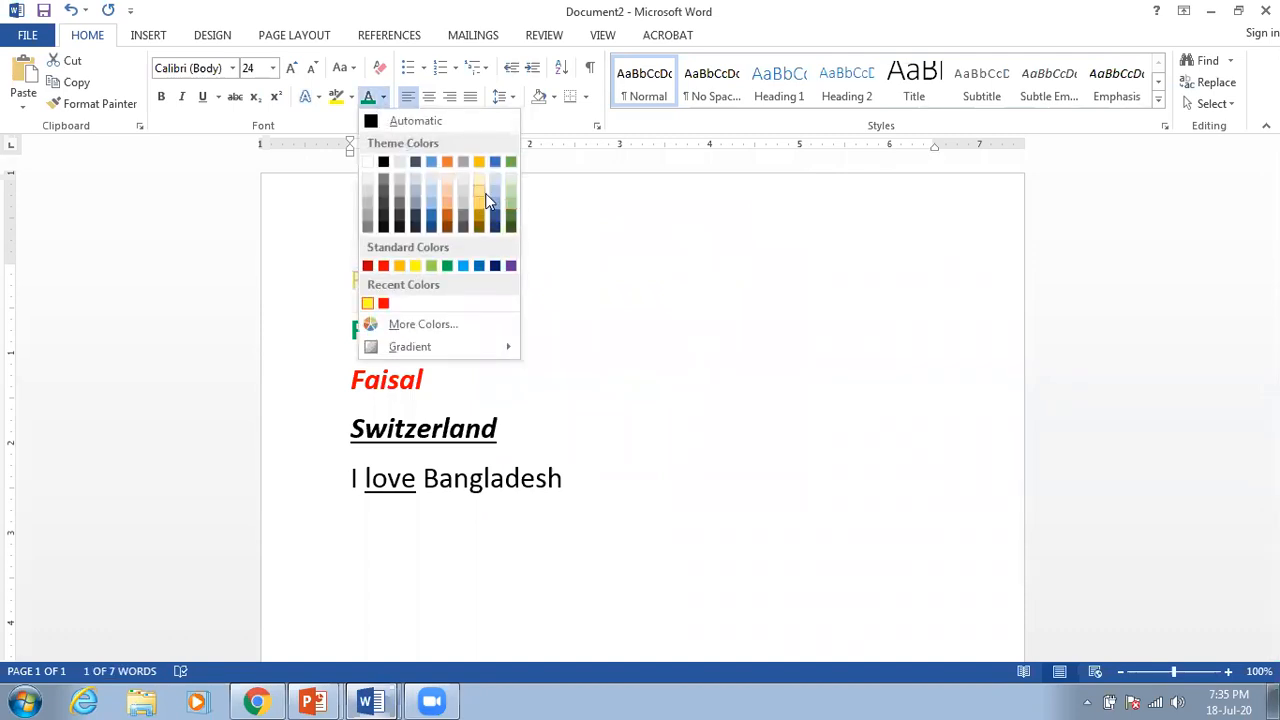
left_click(495, 192)
left_click(508, 312)
left_click(580, 393)
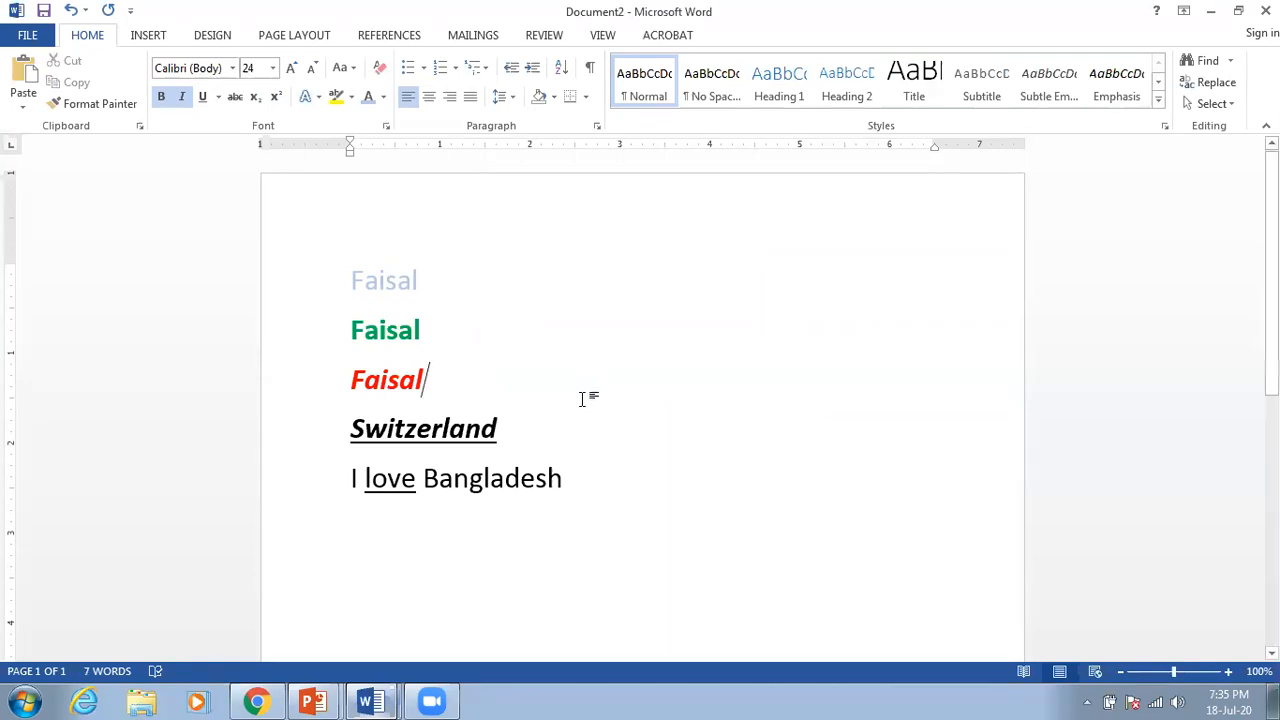
Step: Highlight the first Faisal in Gray-50%
left_click(431, 276)
left_click_drag(432, 276, 351, 283)
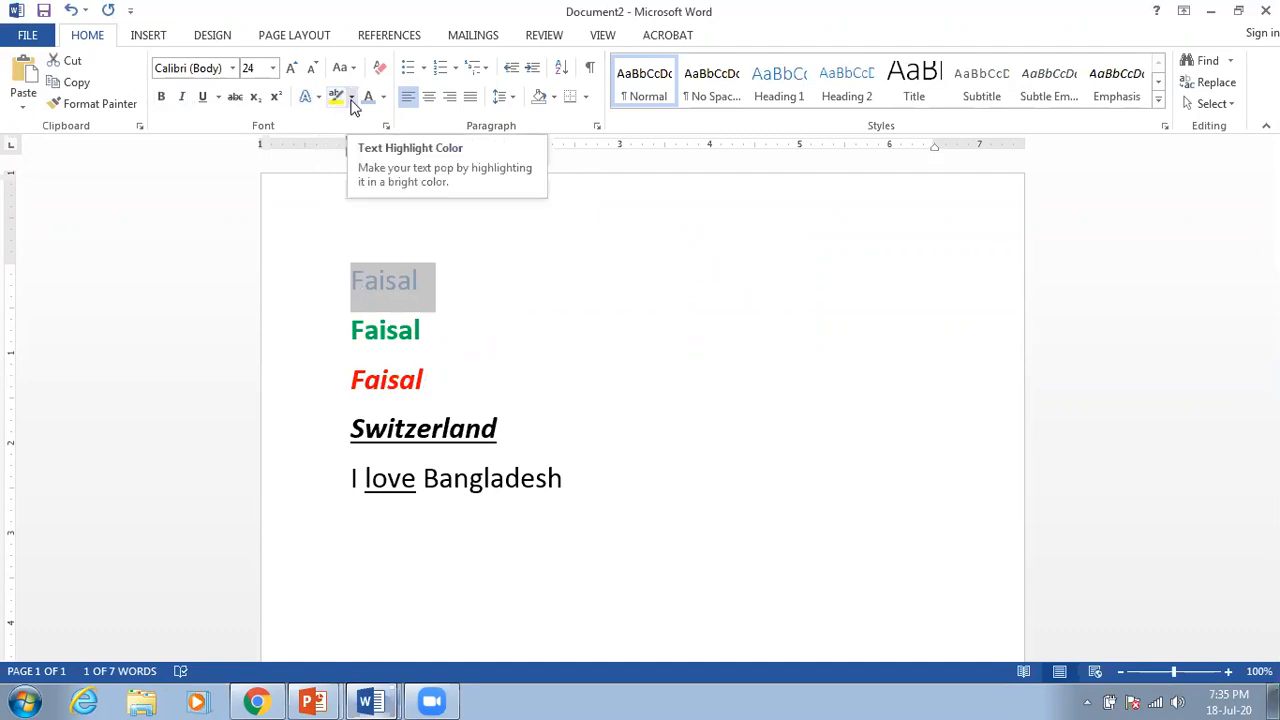
left_click(351, 98)
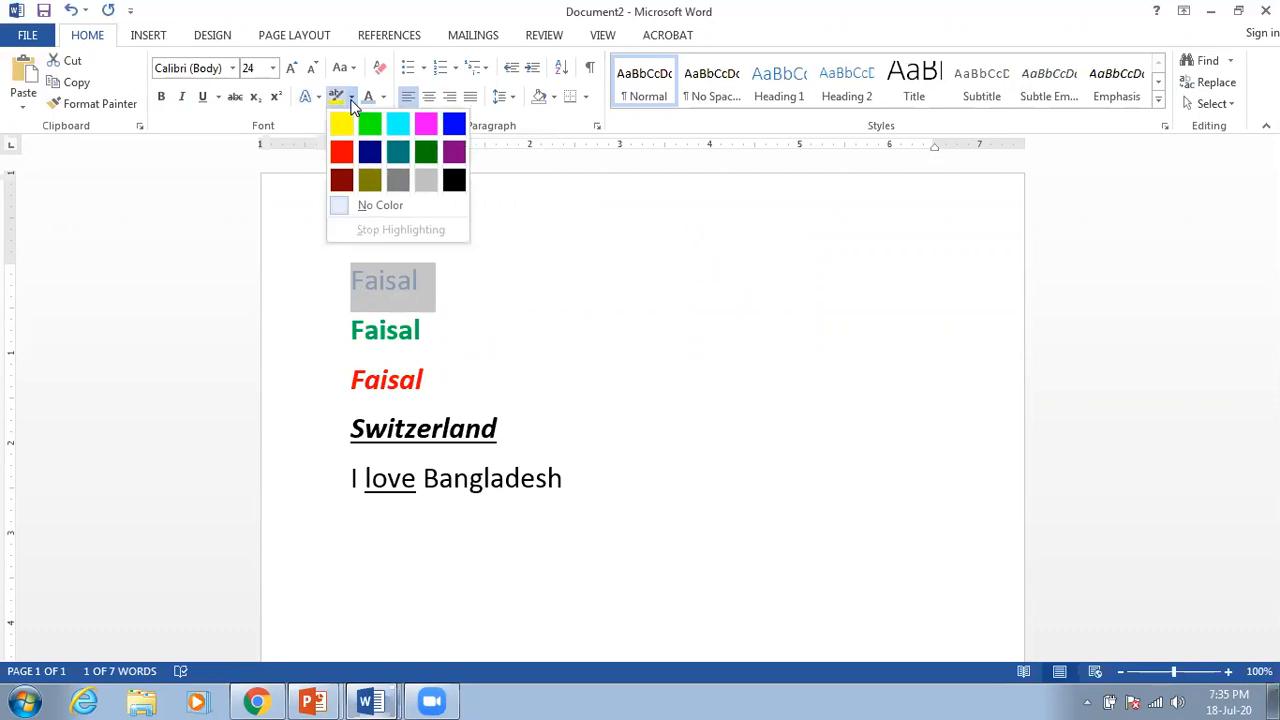
left_click(398, 180)
left_click(449, 278)
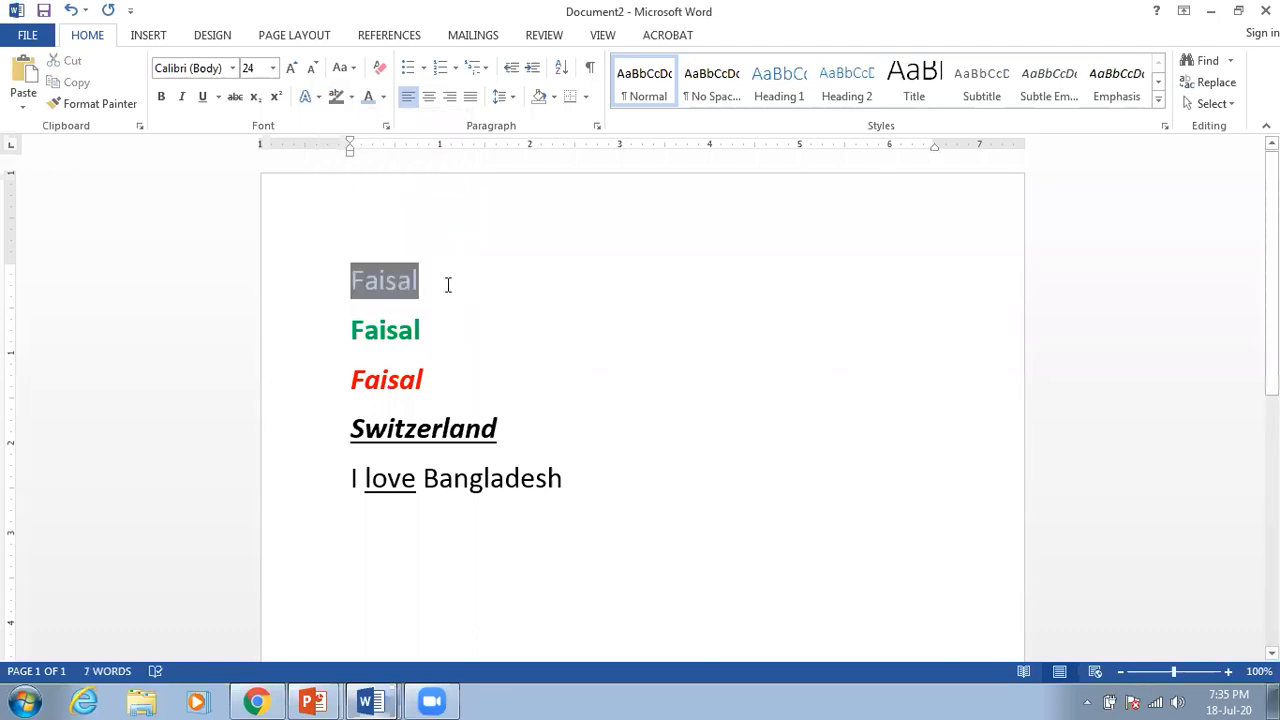
Step: Highlight the green second Faisal in yellow
left_click(487, 348)
left_click_drag(437, 330, 344, 336)
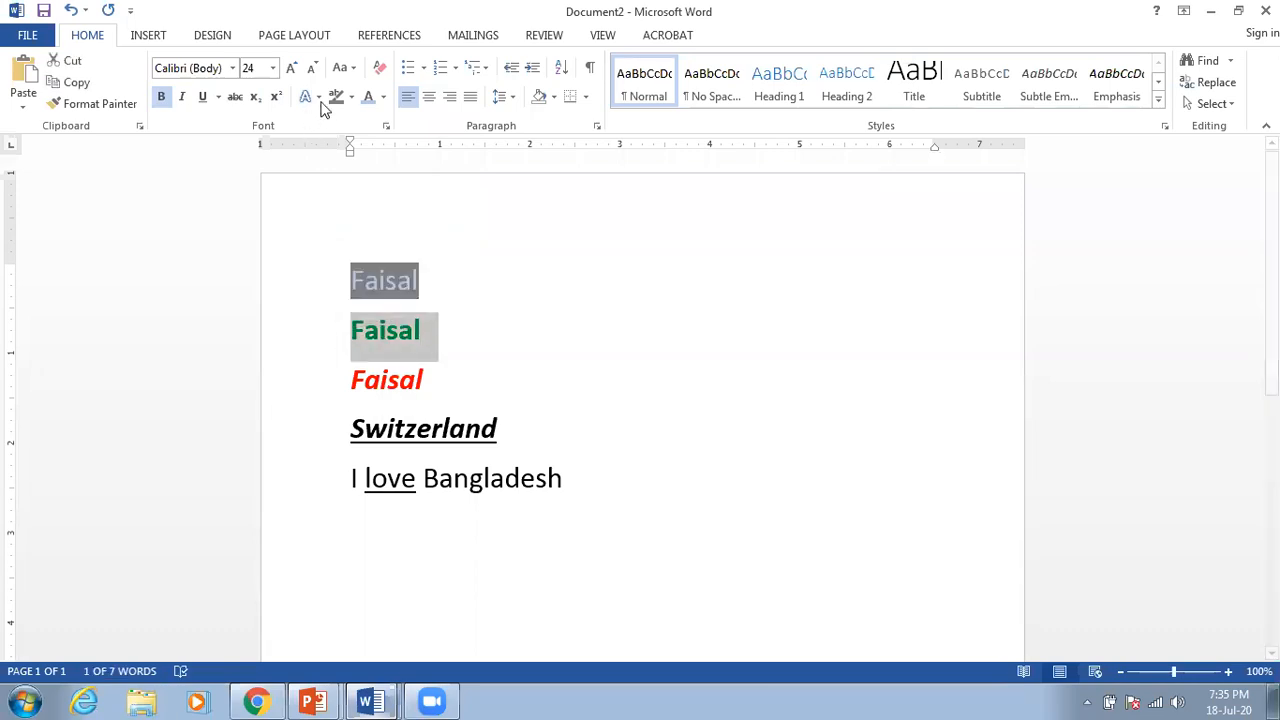
left_click(351, 97)
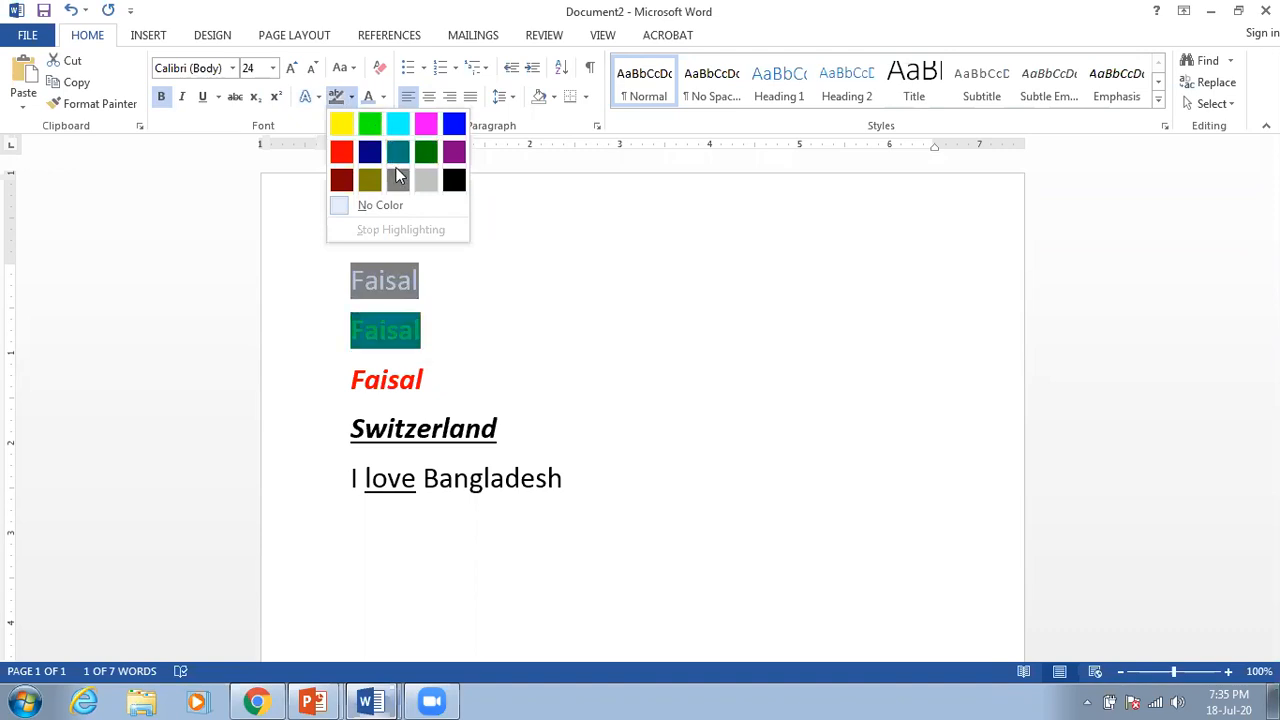
left_click(340, 133)
left_click(428, 330)
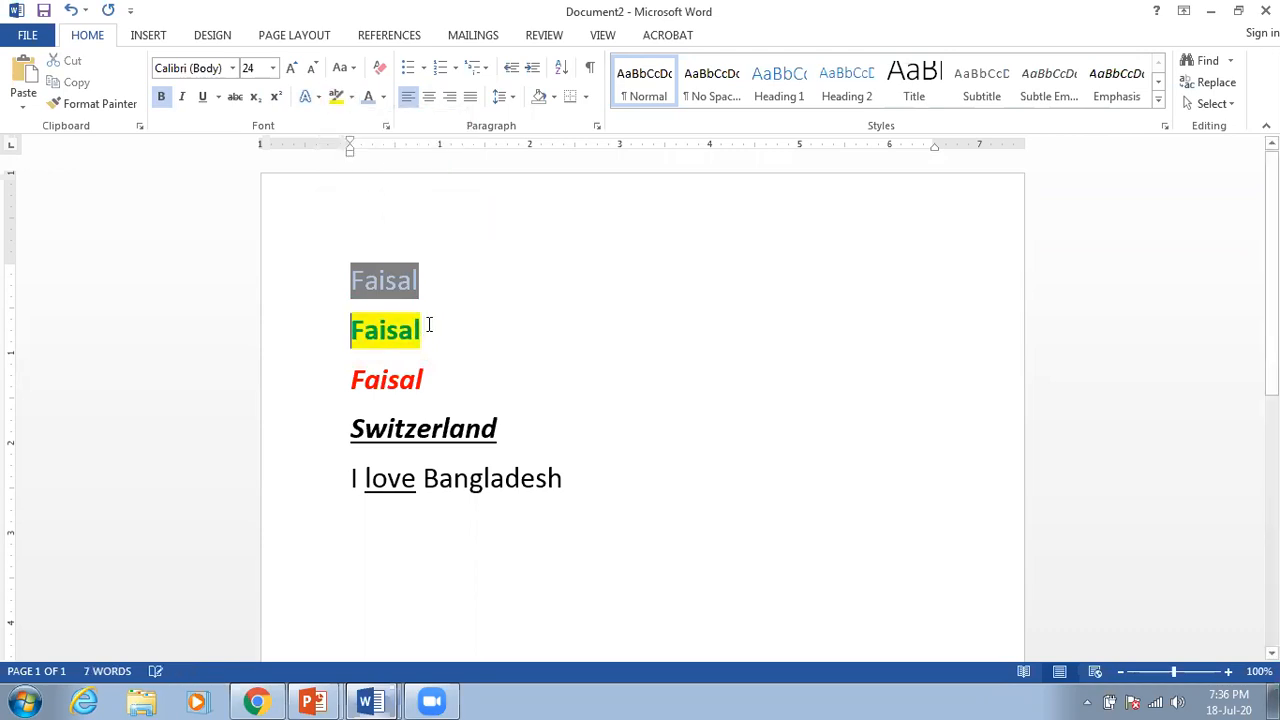
Step: Highlight the red italic Faisal in blue, then select all five lines
left_click(451, 381)
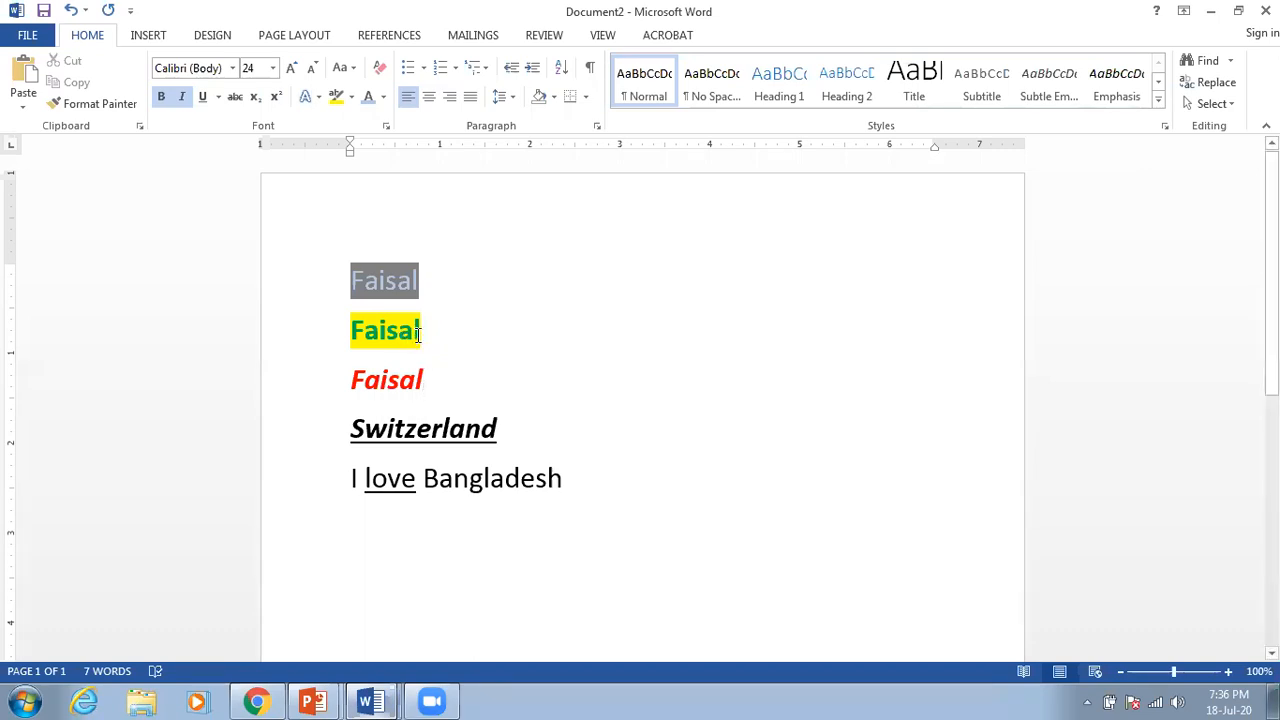
left_click_drag(443, 383, 355, 390)
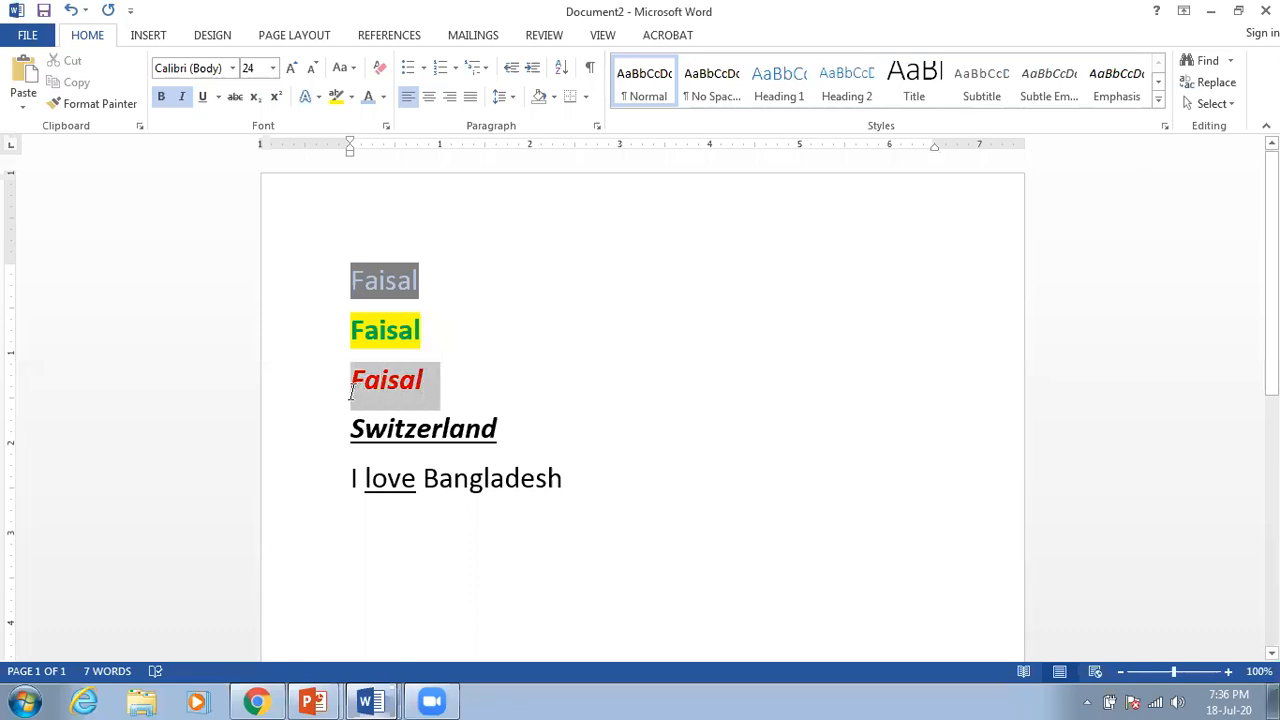
left_click(351, 97)
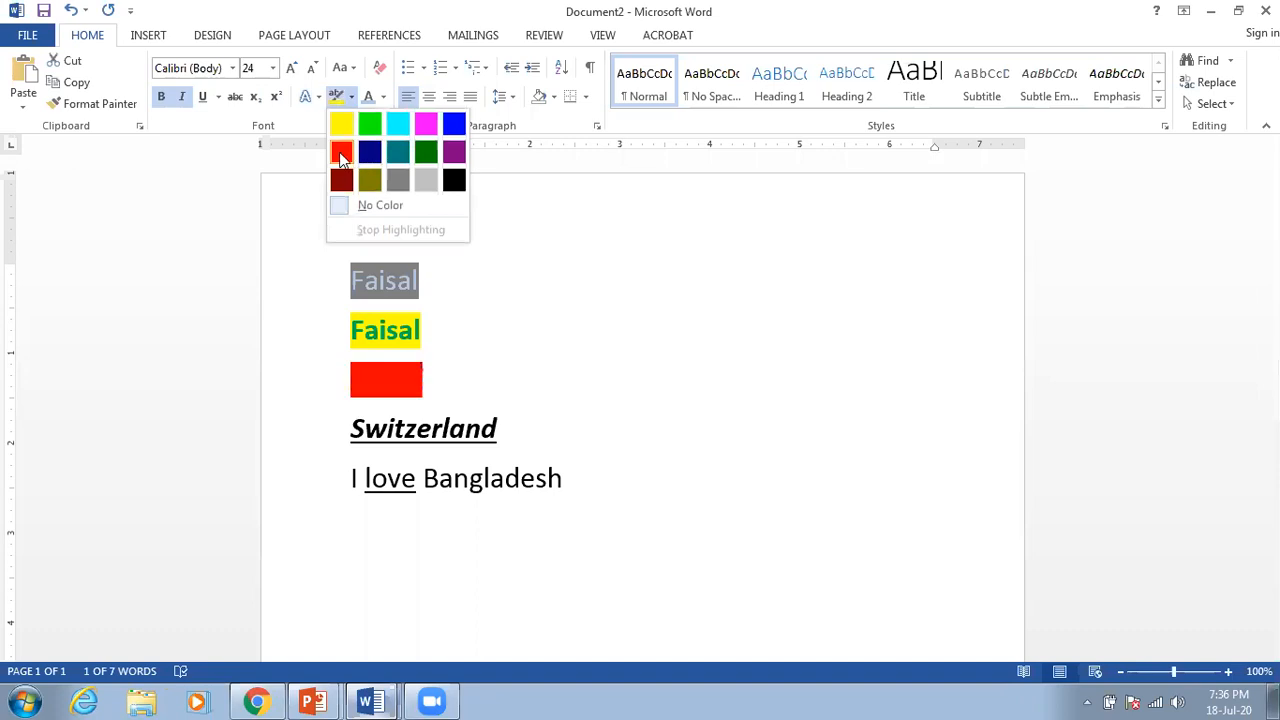
left_click(453, 124)
left_click(491, 331)
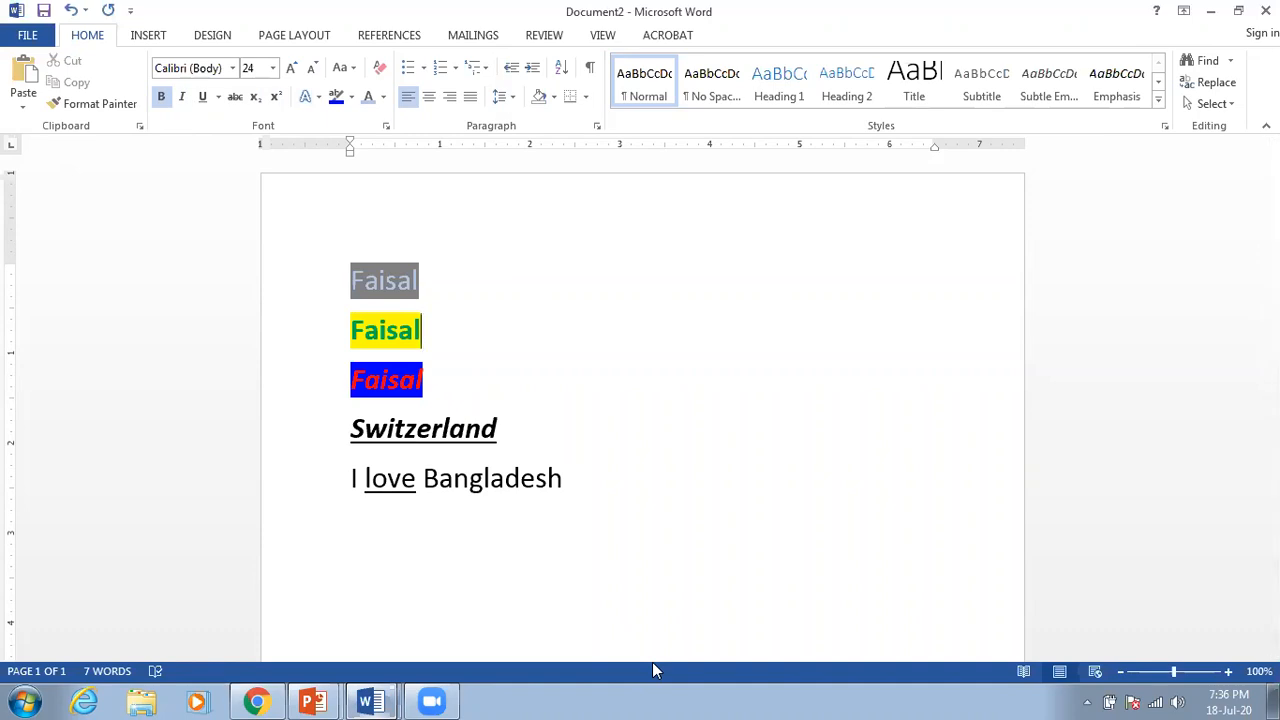
left_click(589, 486)
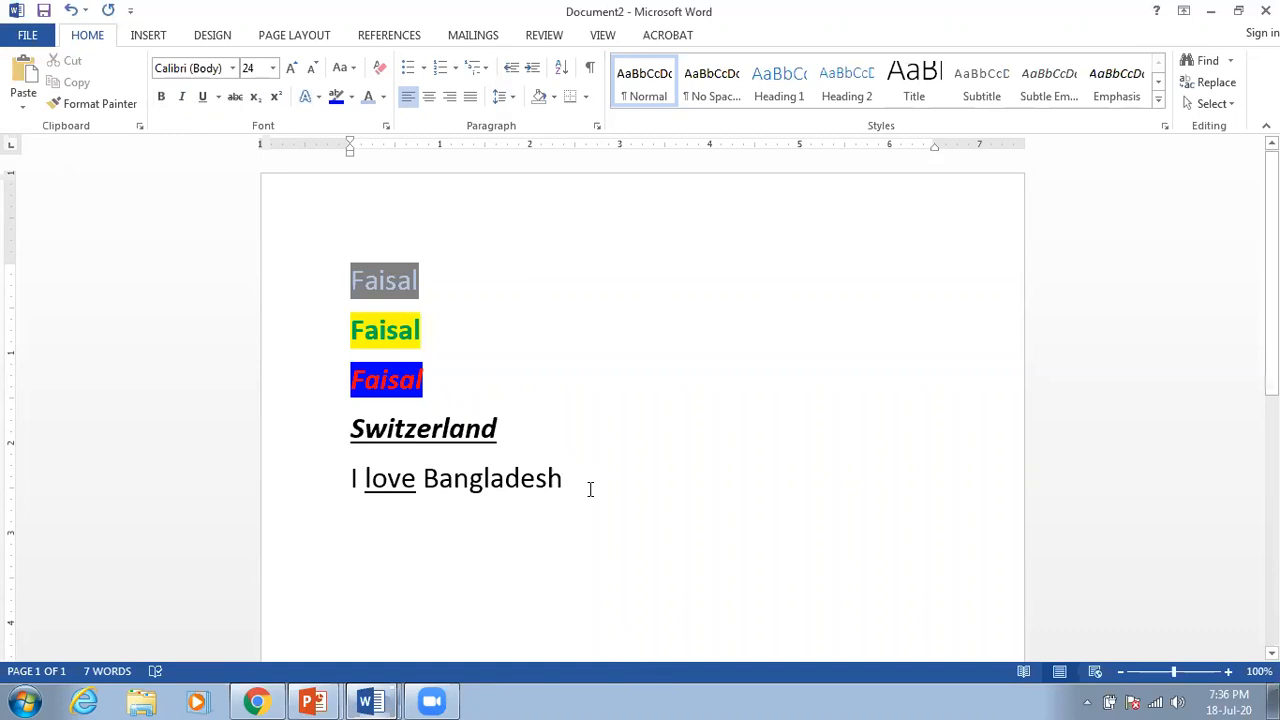
left_click_drag(574, 478, 300, 280)
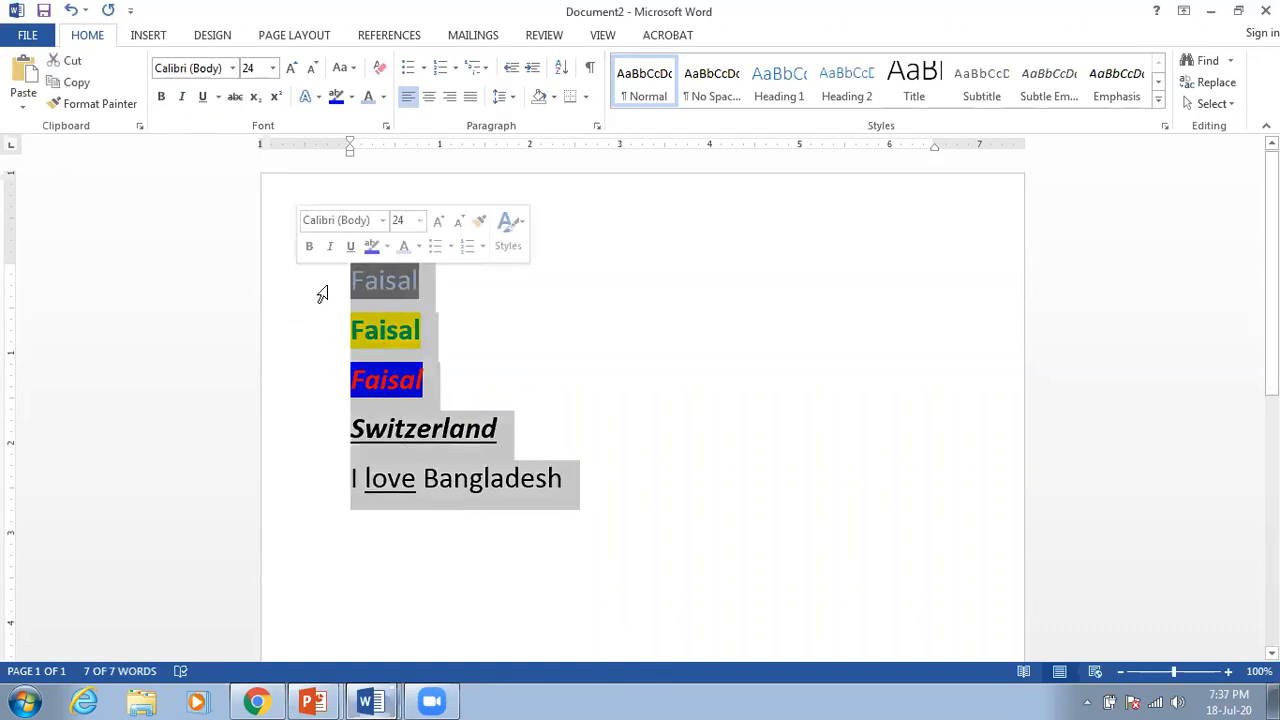
Step: Delete all five lines, type 'Muhammed' in their place, and select it
key("Delete")
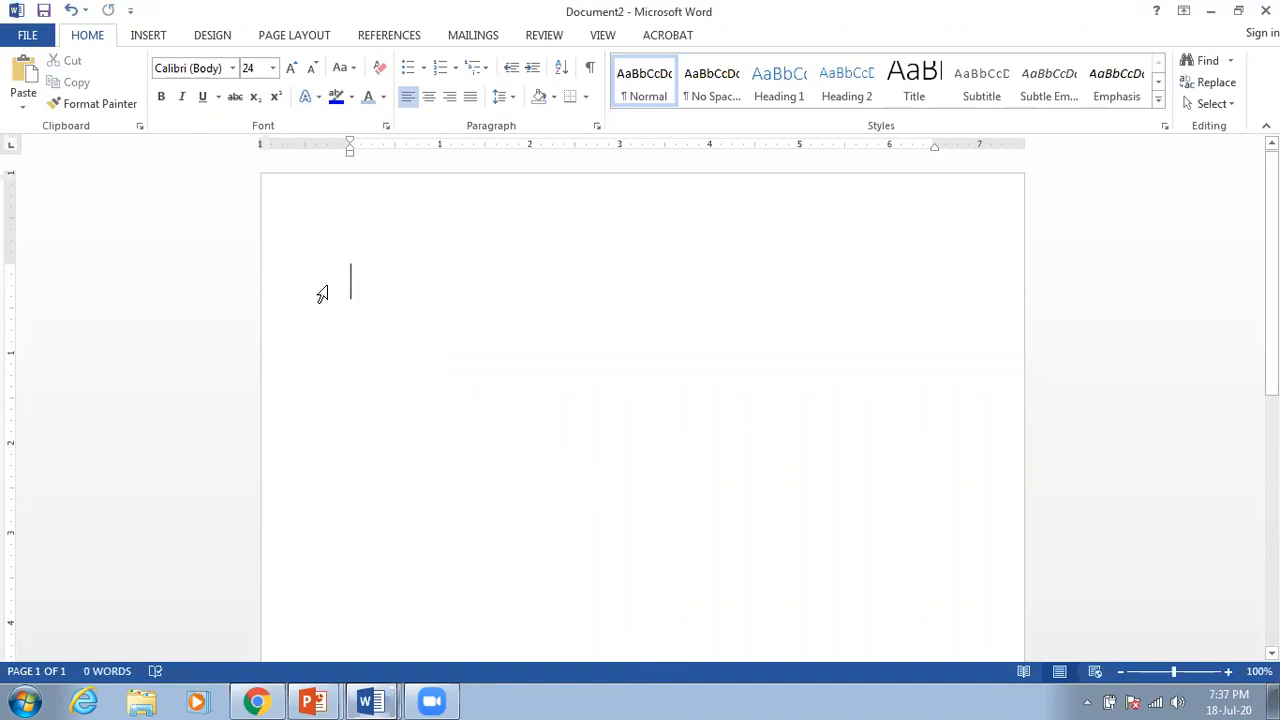
type("Muhammed")
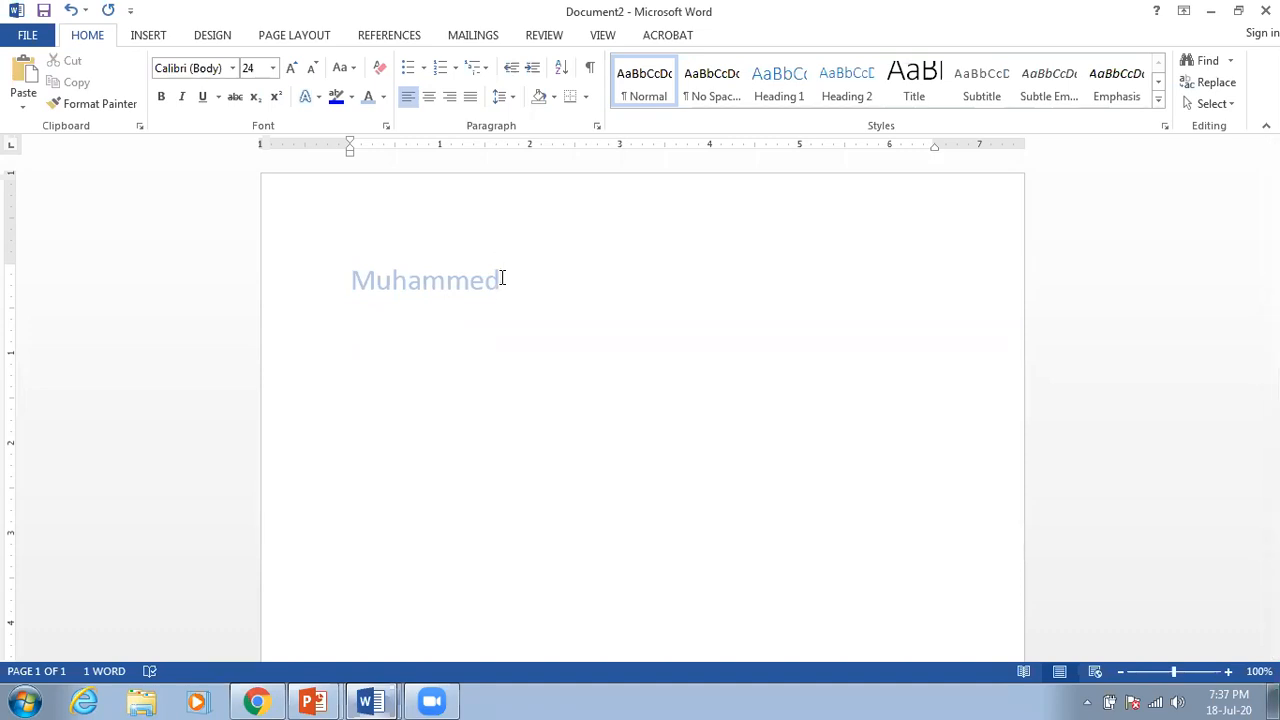
left_click_drag(500, 280, 352, 288)
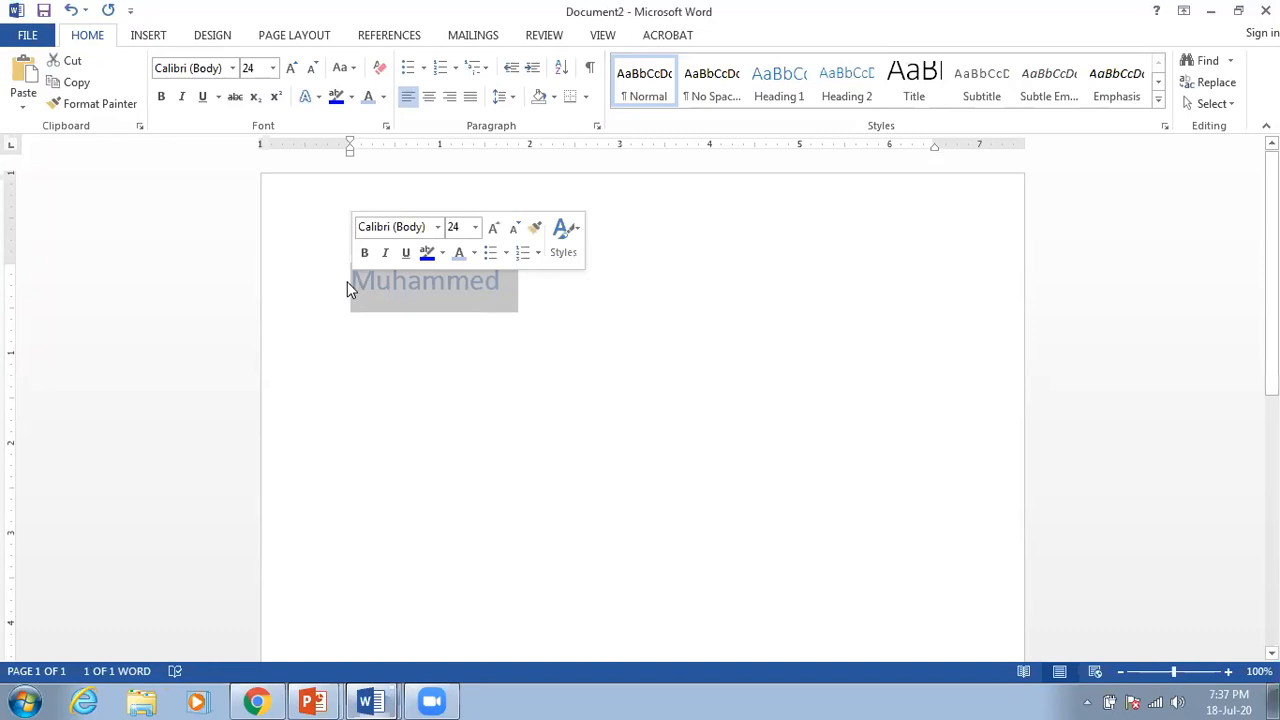
Step: Colour Muhammed orange, then change it to Standard Colors red
left_click(474, 254)
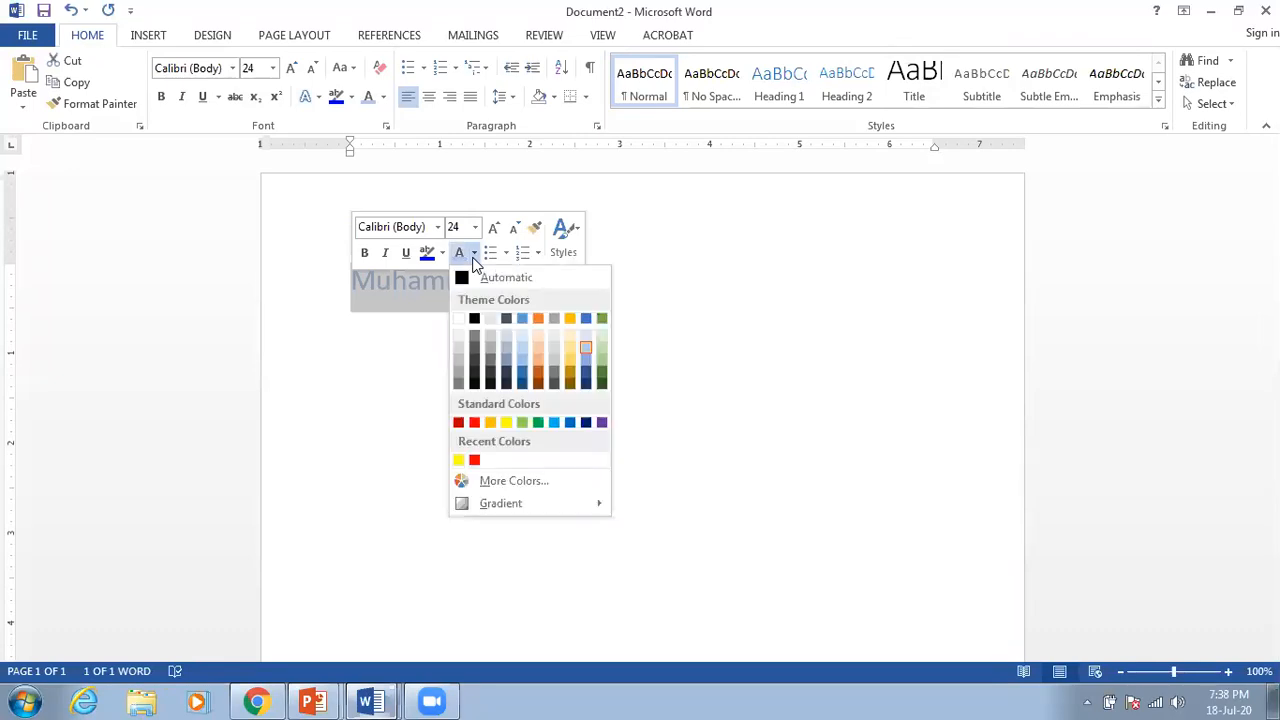
left_click(538, 319)
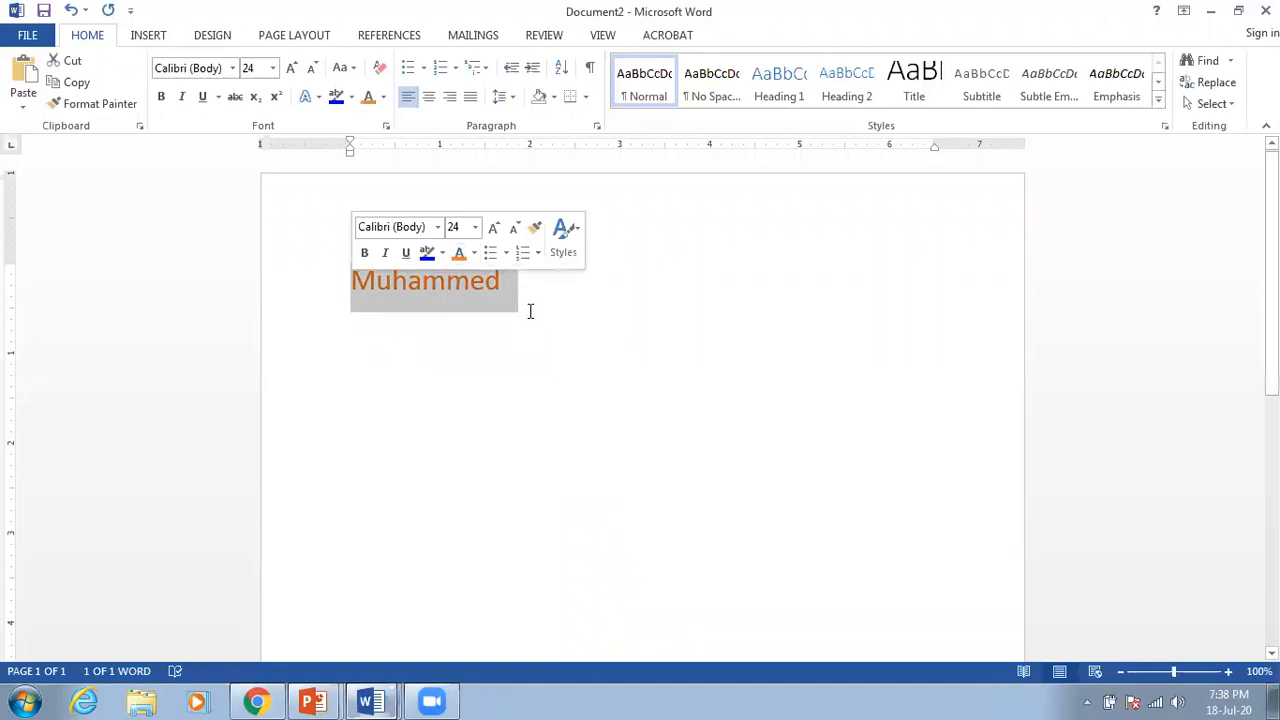
left_click(474, 253)
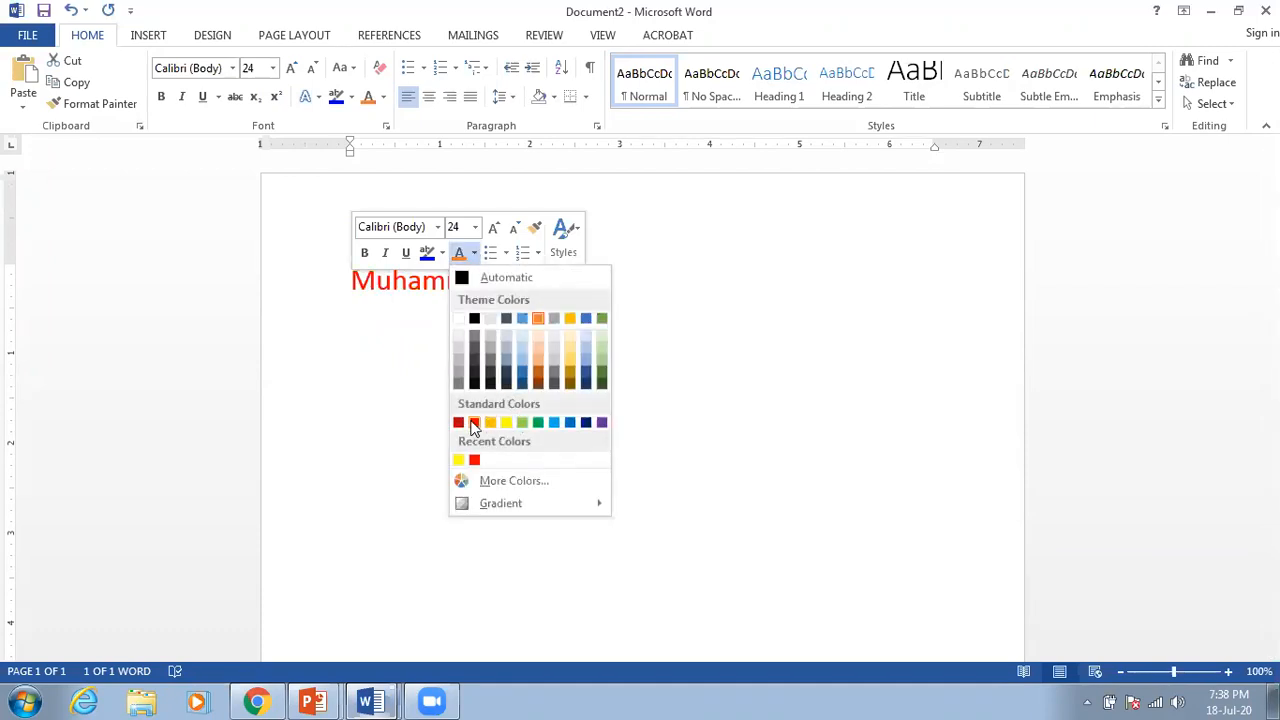
left_click(474, 424)
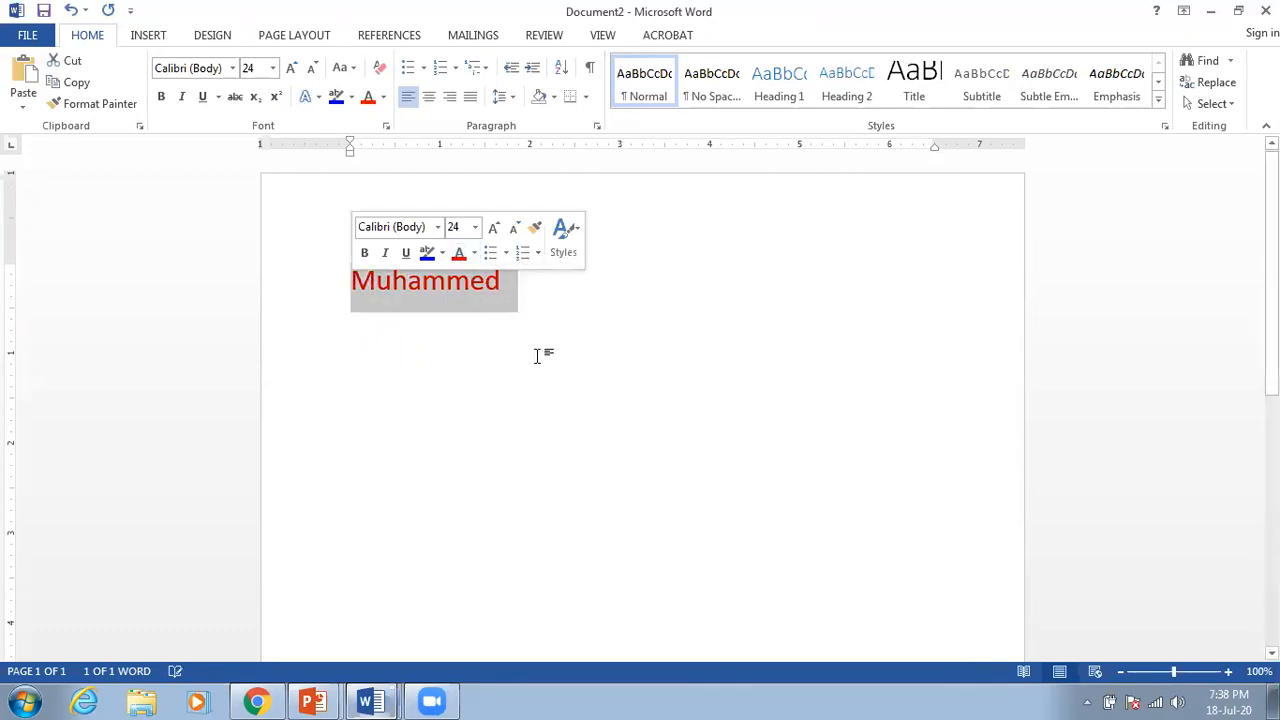
left_click(586, 311)
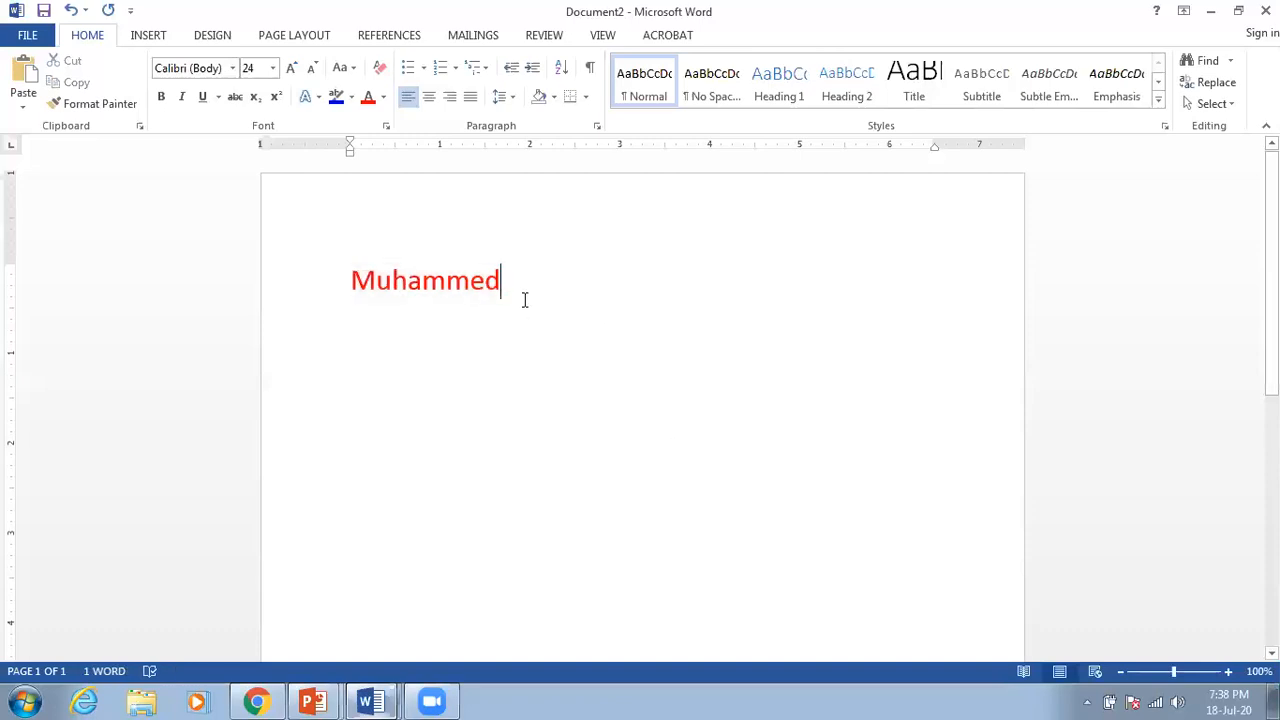
left_click_drag(517, 280, 365, 308)
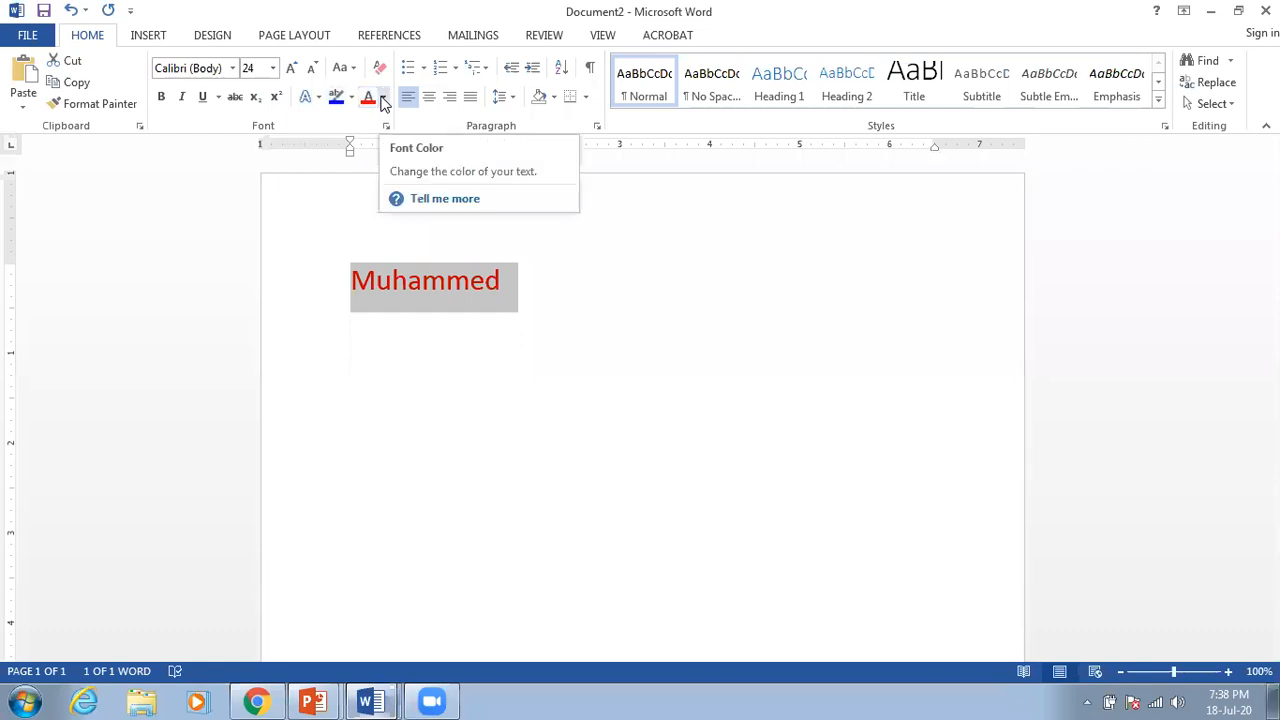
Step: Recolour Muhammed a light blue-violet chosen from the More Colors Standard tab
left_click(383, 97)
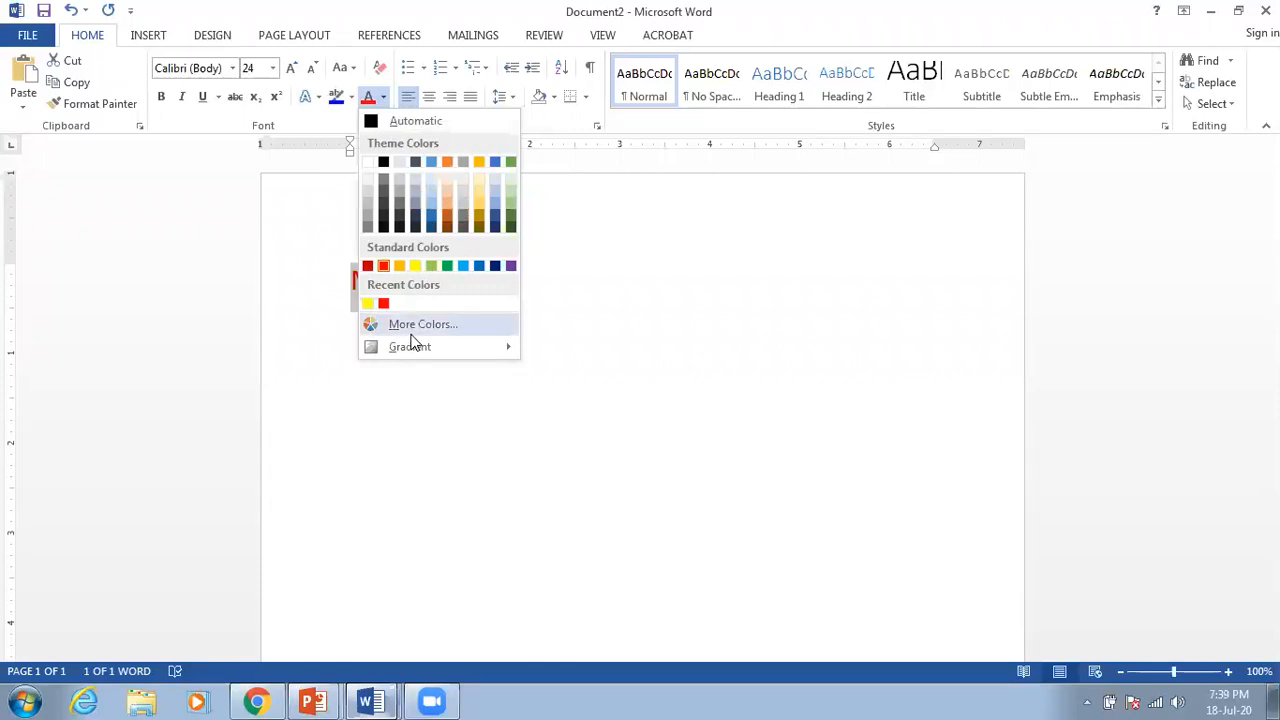
left_click(478, 326)
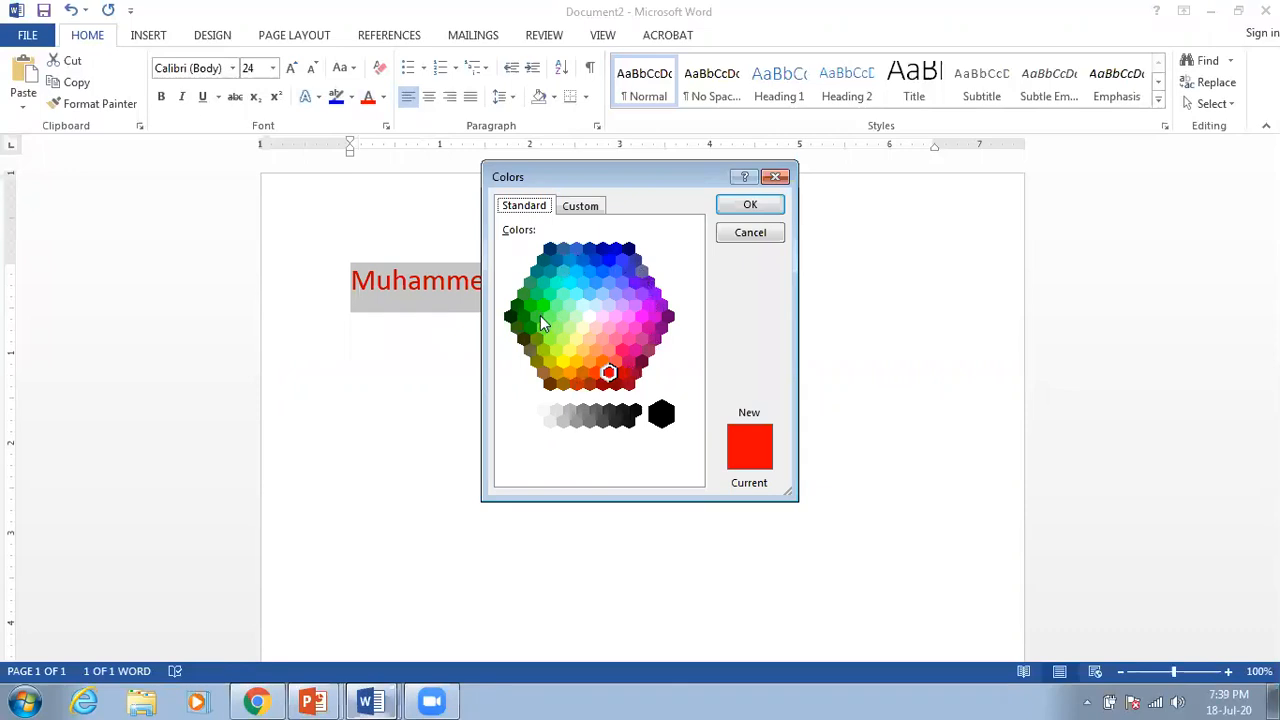
left_click(616, 250)
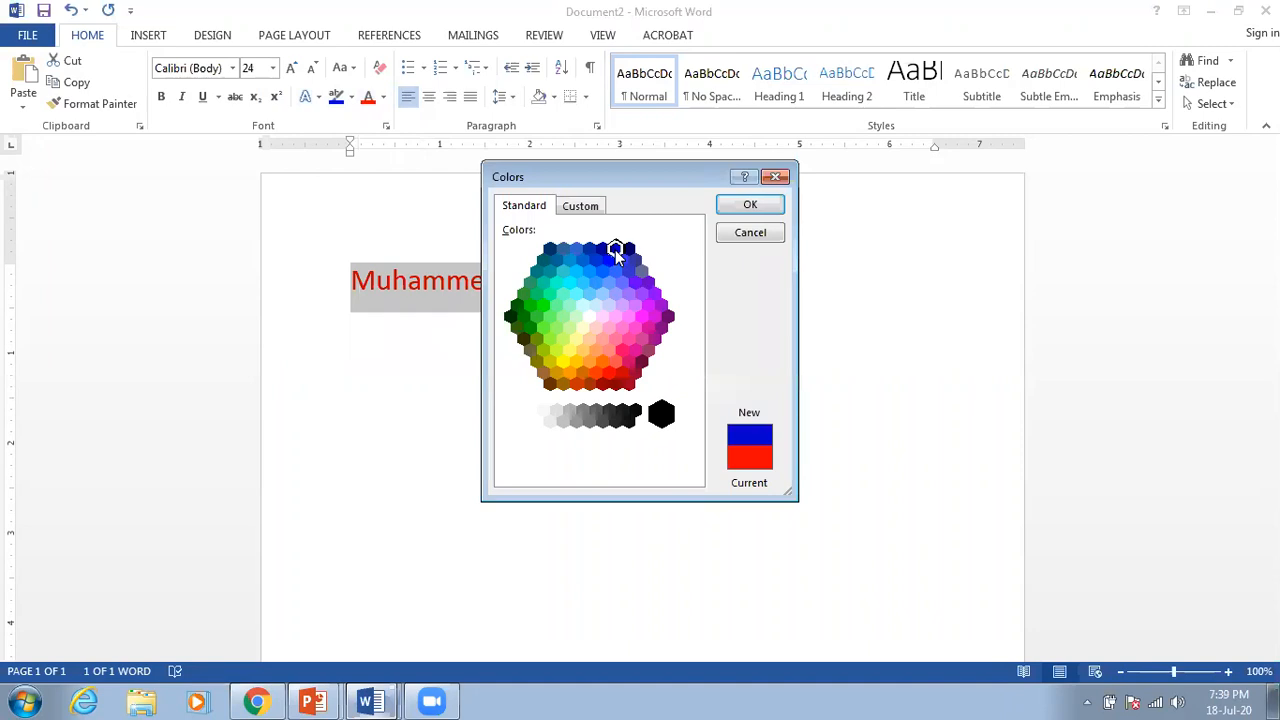
left_click(752, 206)
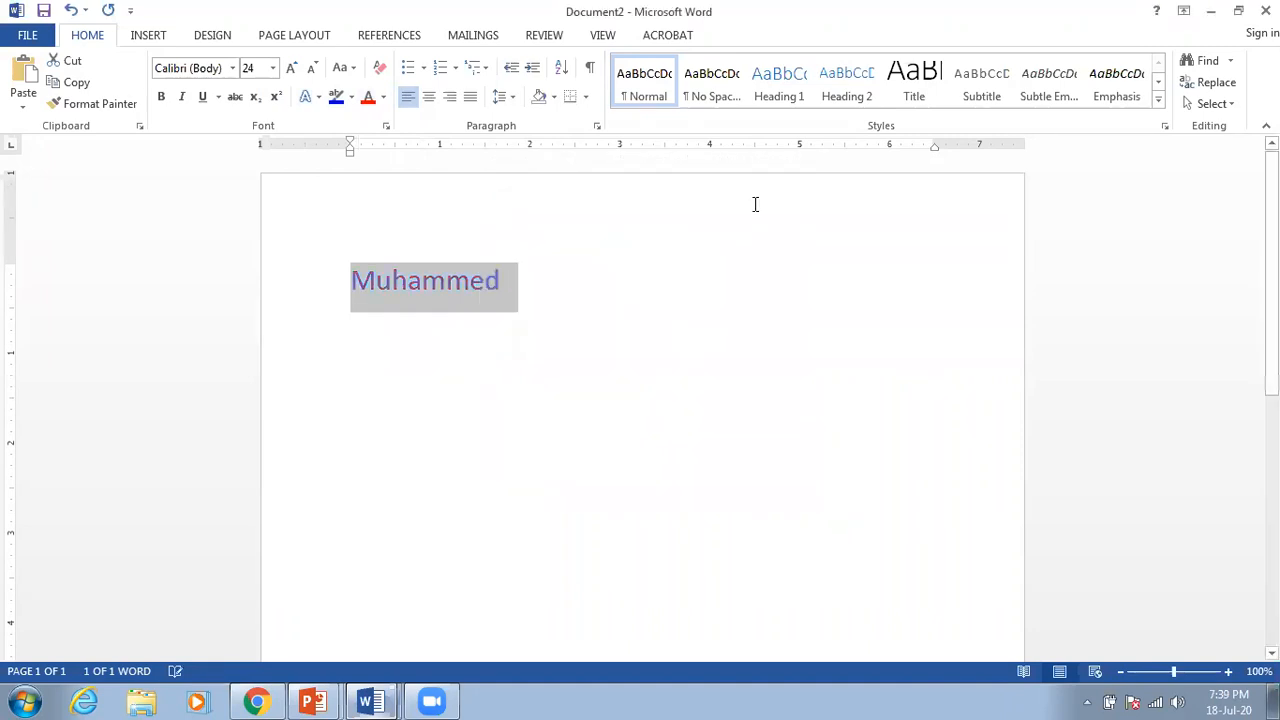
left_click(620, 292)
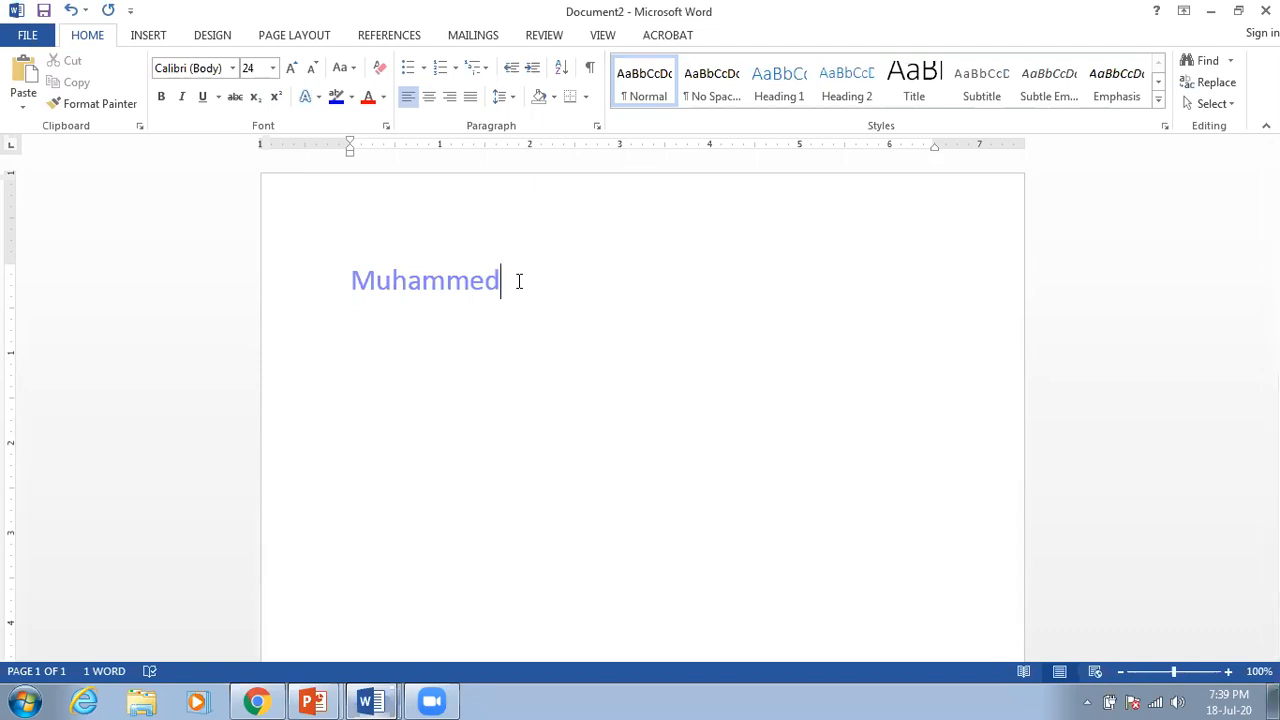
Step: Highlight the first name in yellow
left_click_drag(492, 281, 352, 272)
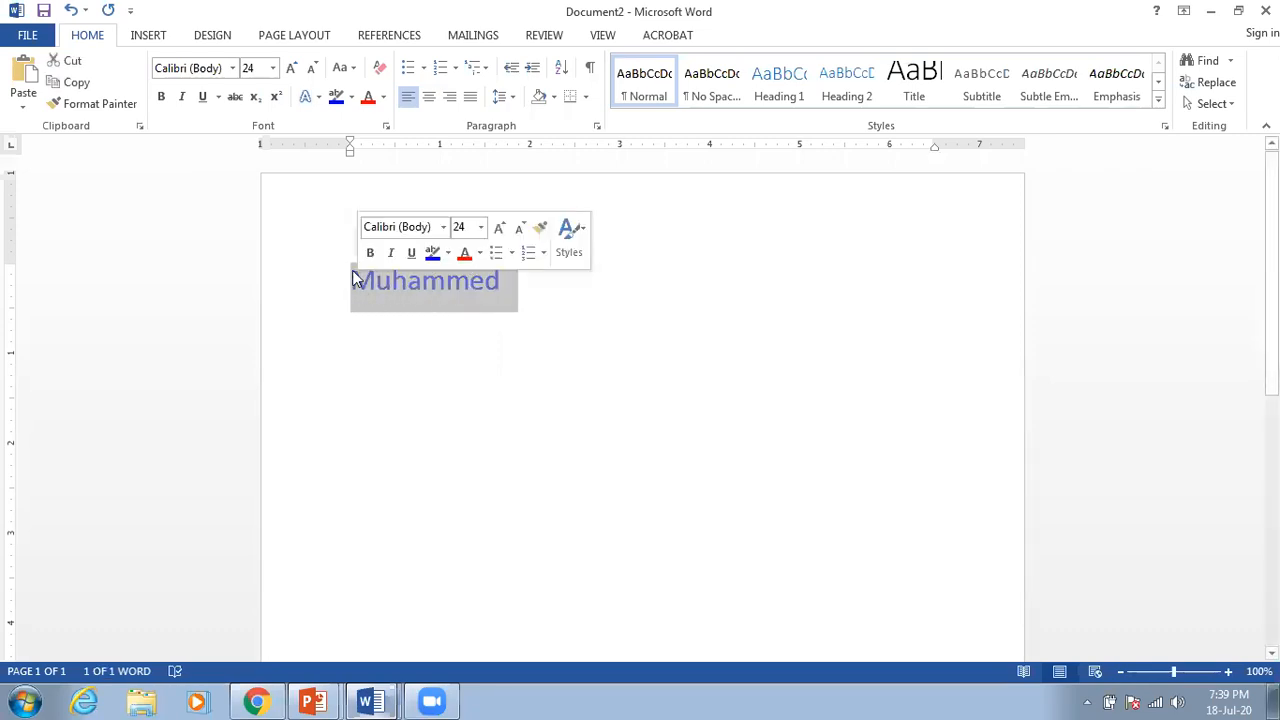
left_click(350, 99)
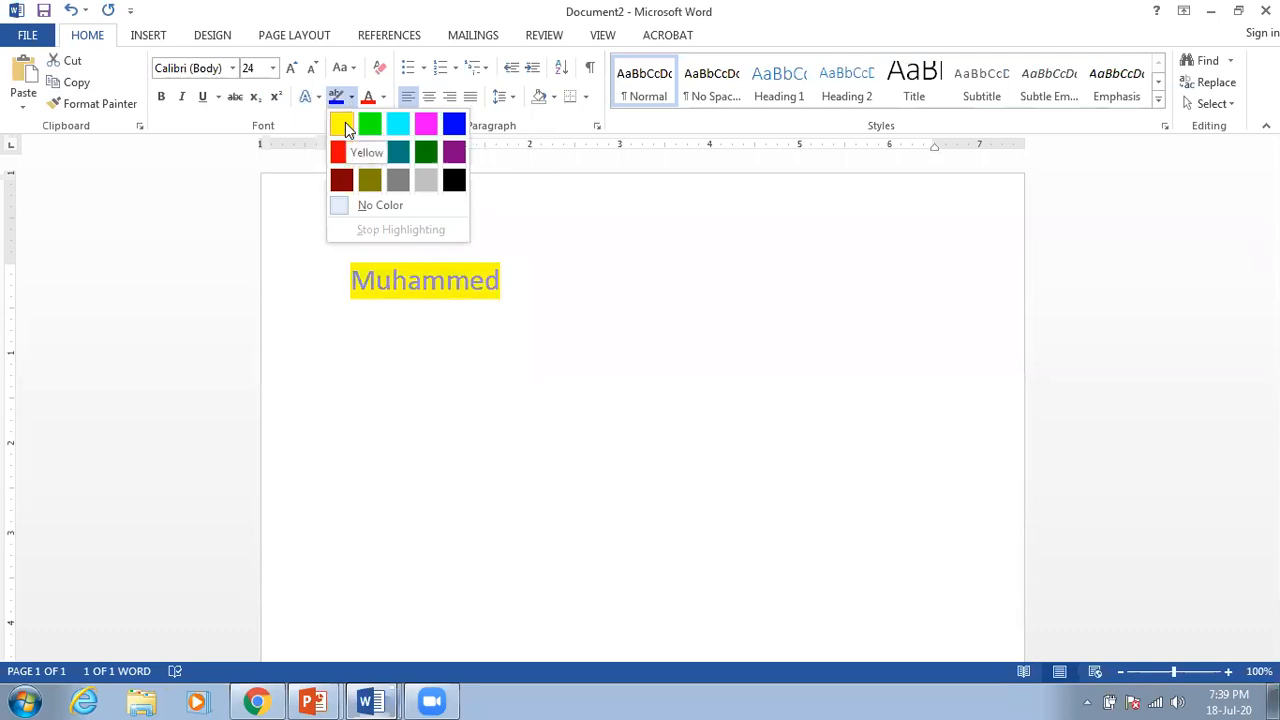
left_click(345, 125)
left_click(510, 245)
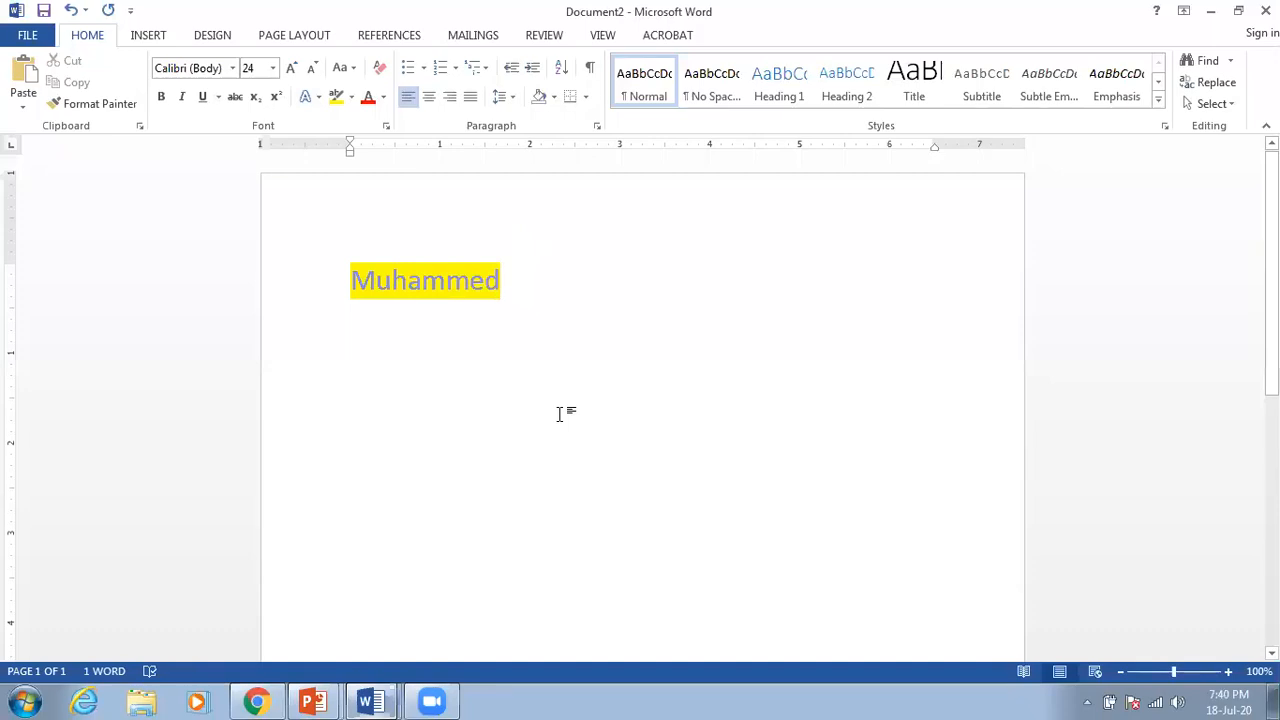
Step: Type the second name on a new line below the first
key("Return")
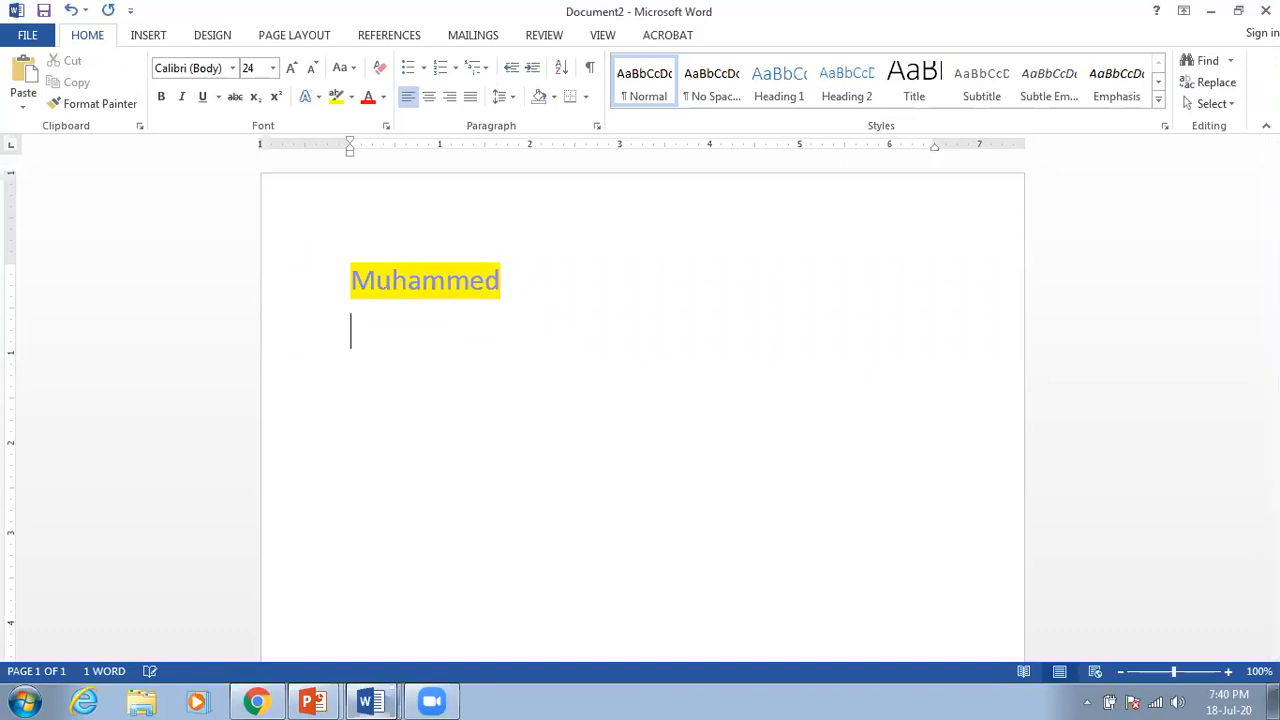
type("d")
type("Marry")
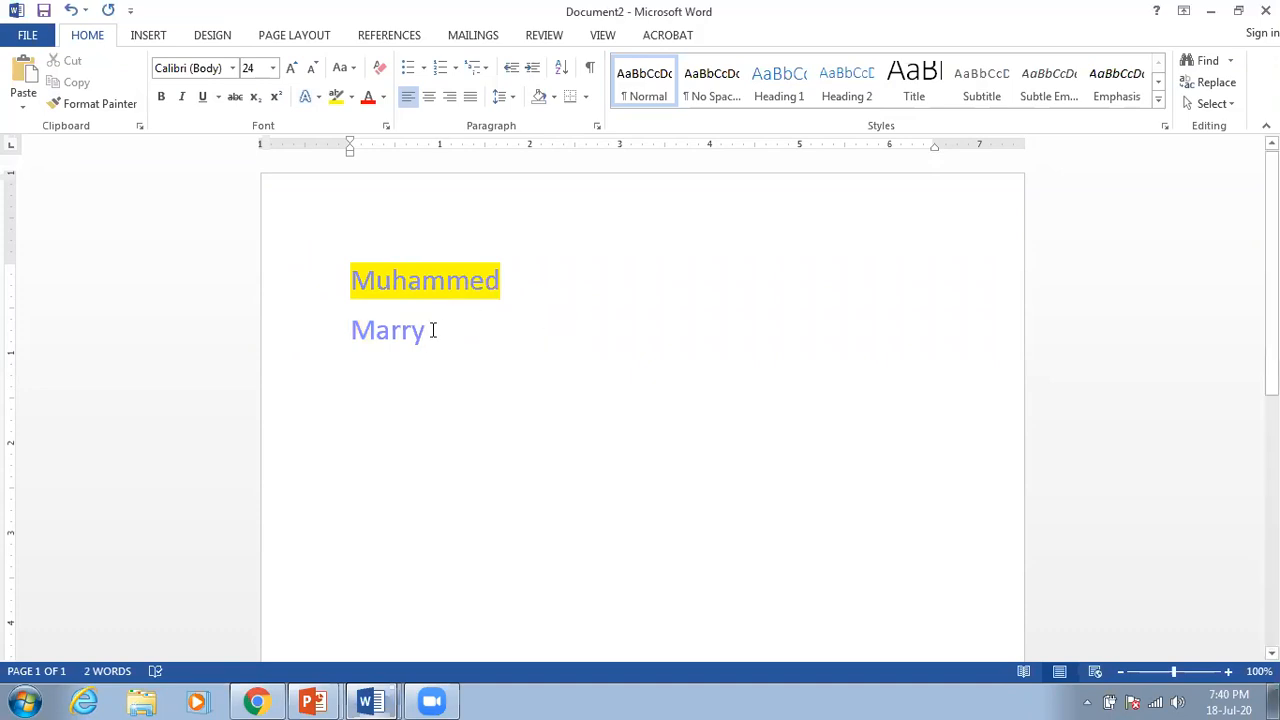
Step: Apply the Adobe Gothic Std B font to the second name
left_click_drag(428, 331, 357, 330)
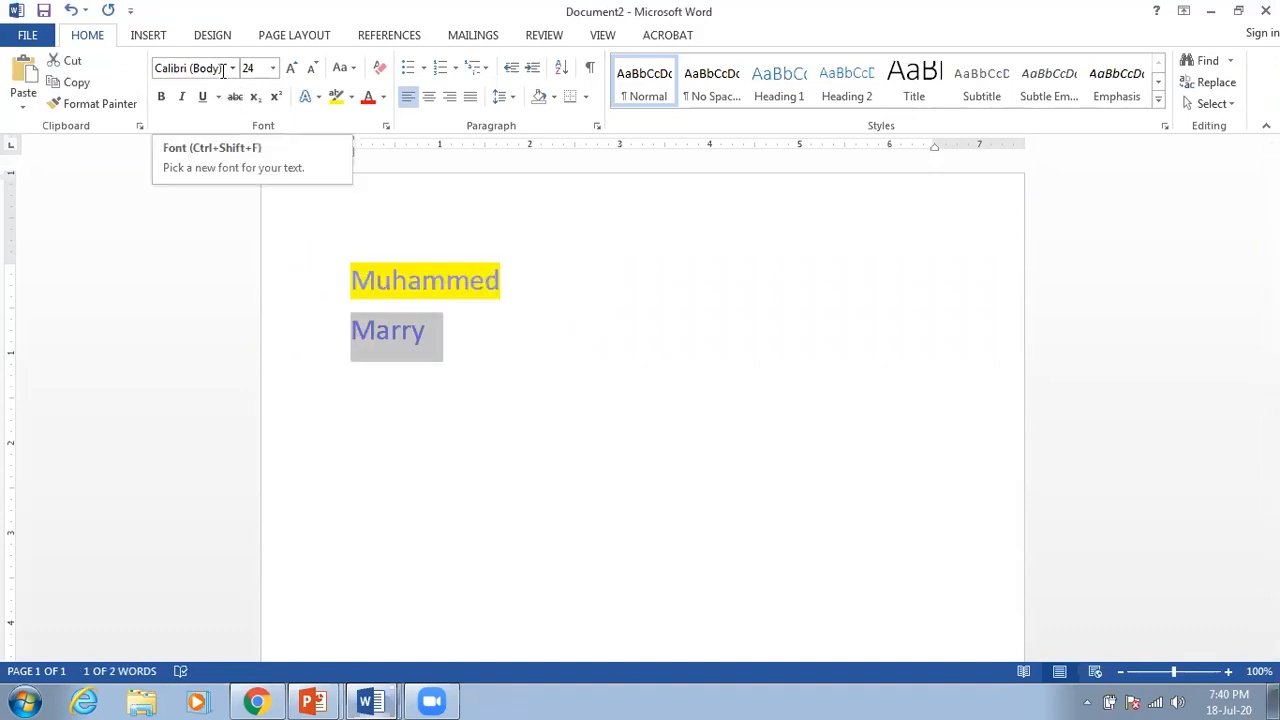
left_click(232, 69)
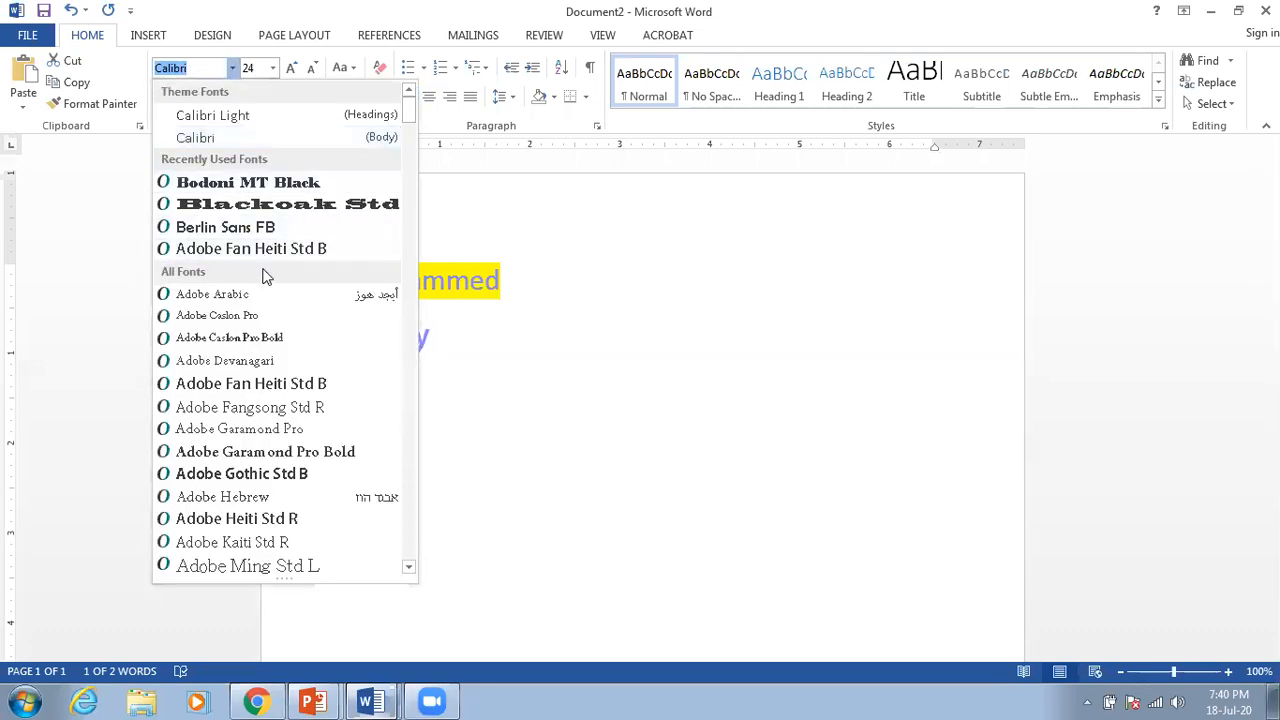
scroll(265, 280, "down", 2)
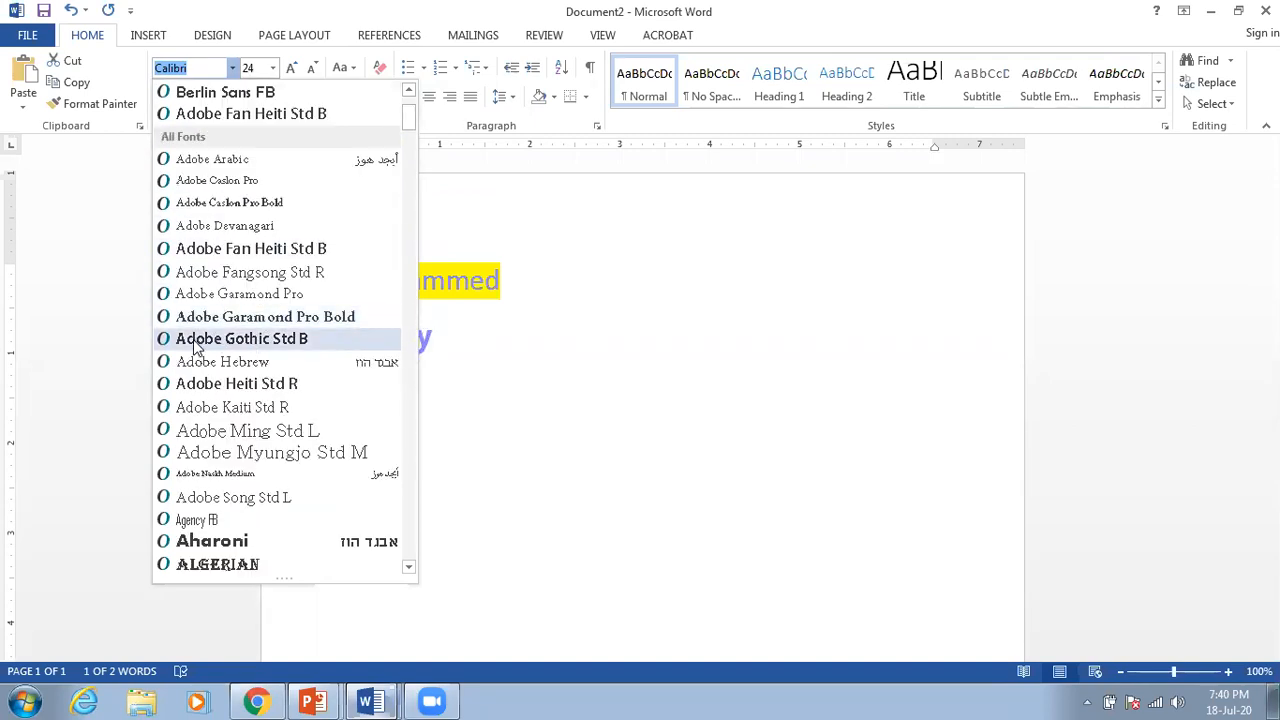
left_click(246, 341)
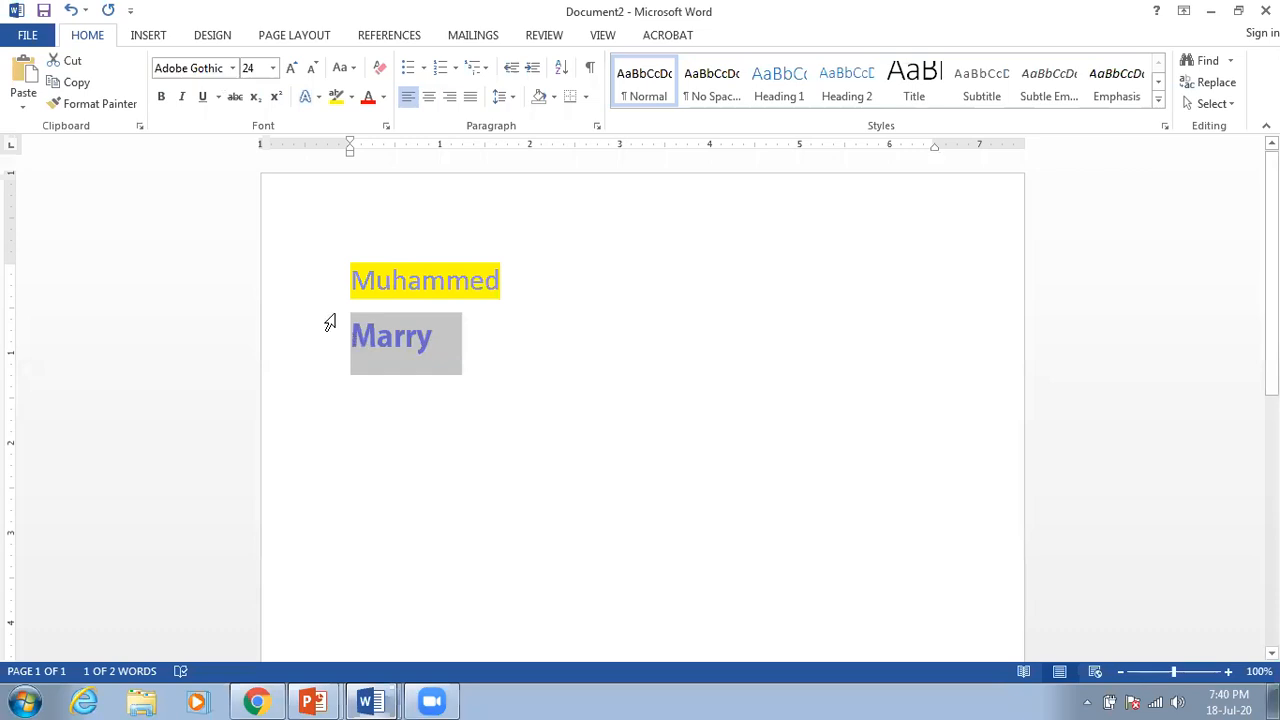
Step: Keep the second name at font size 24 and reselect it
left_click(273, 68)
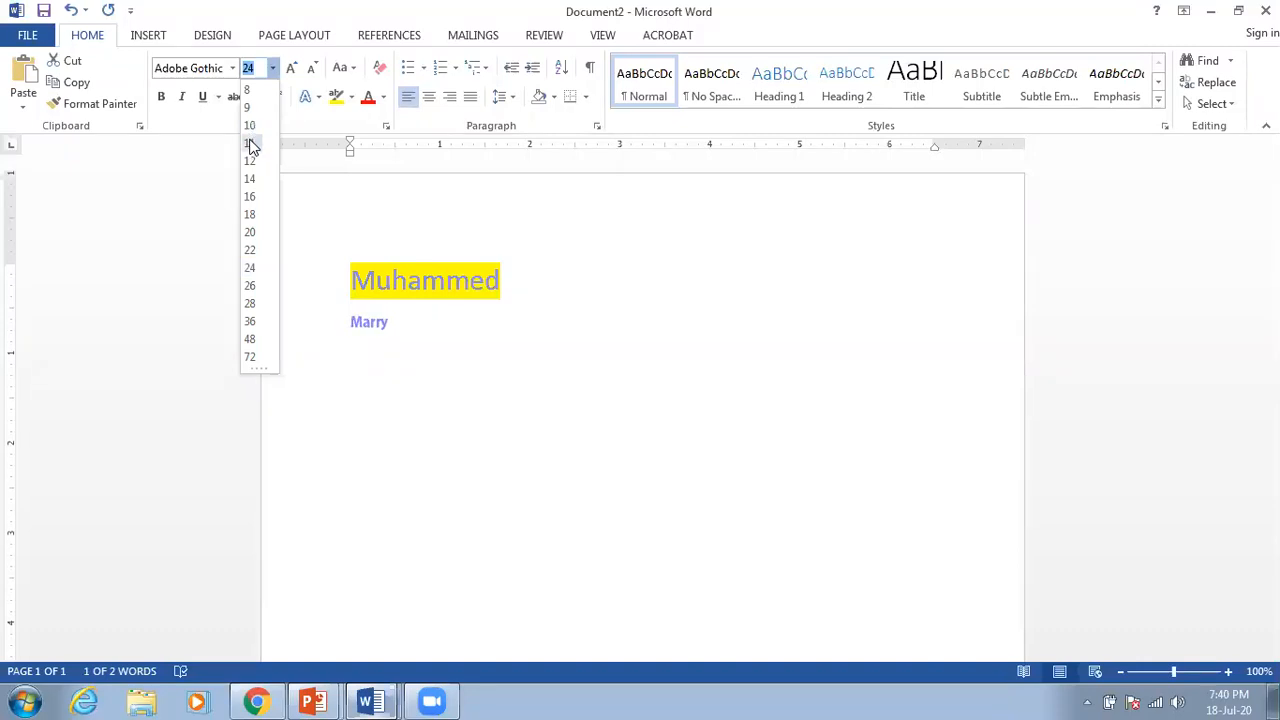
left_click(250, 268)
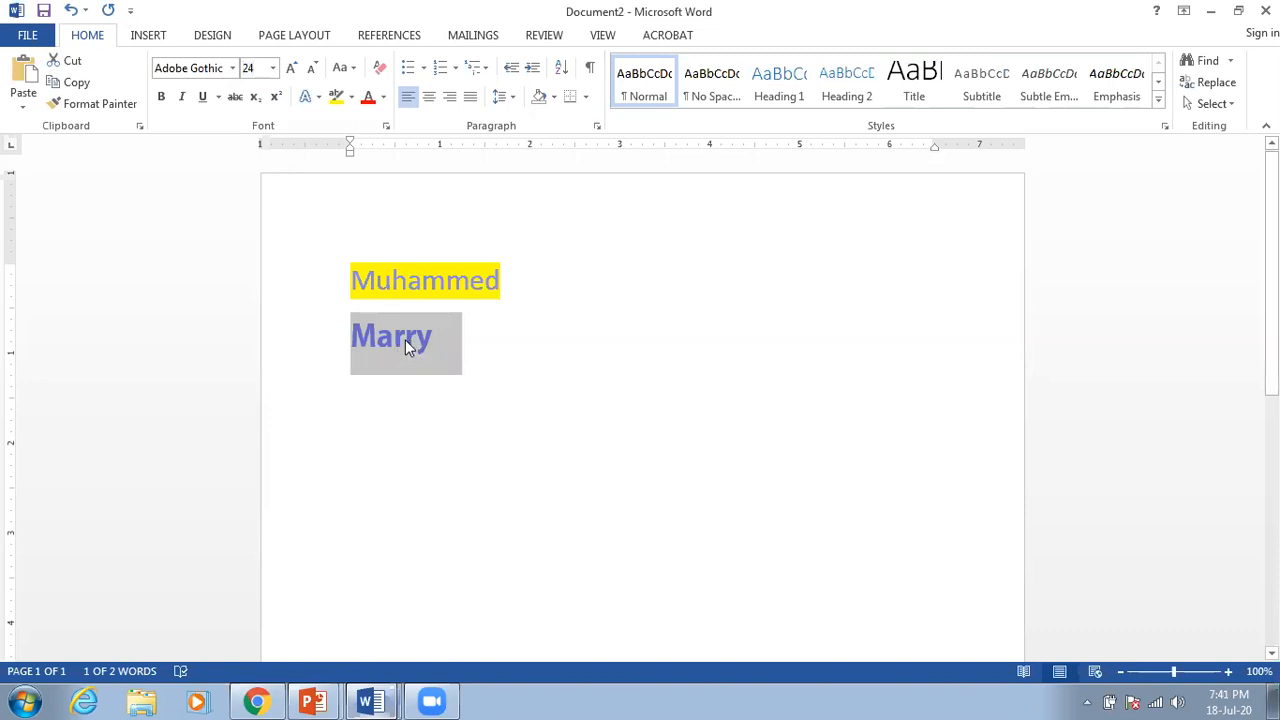
left_click(534, 339)
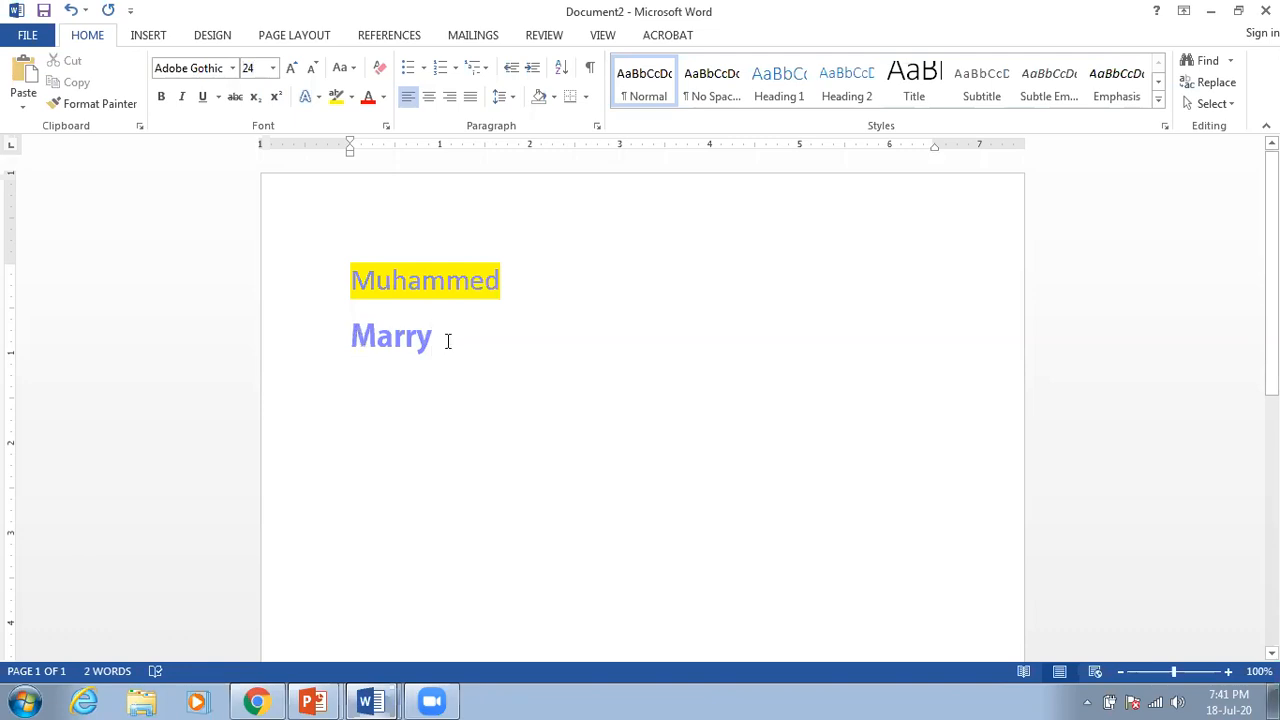
left_click_drag(447, 341, 339, 338)
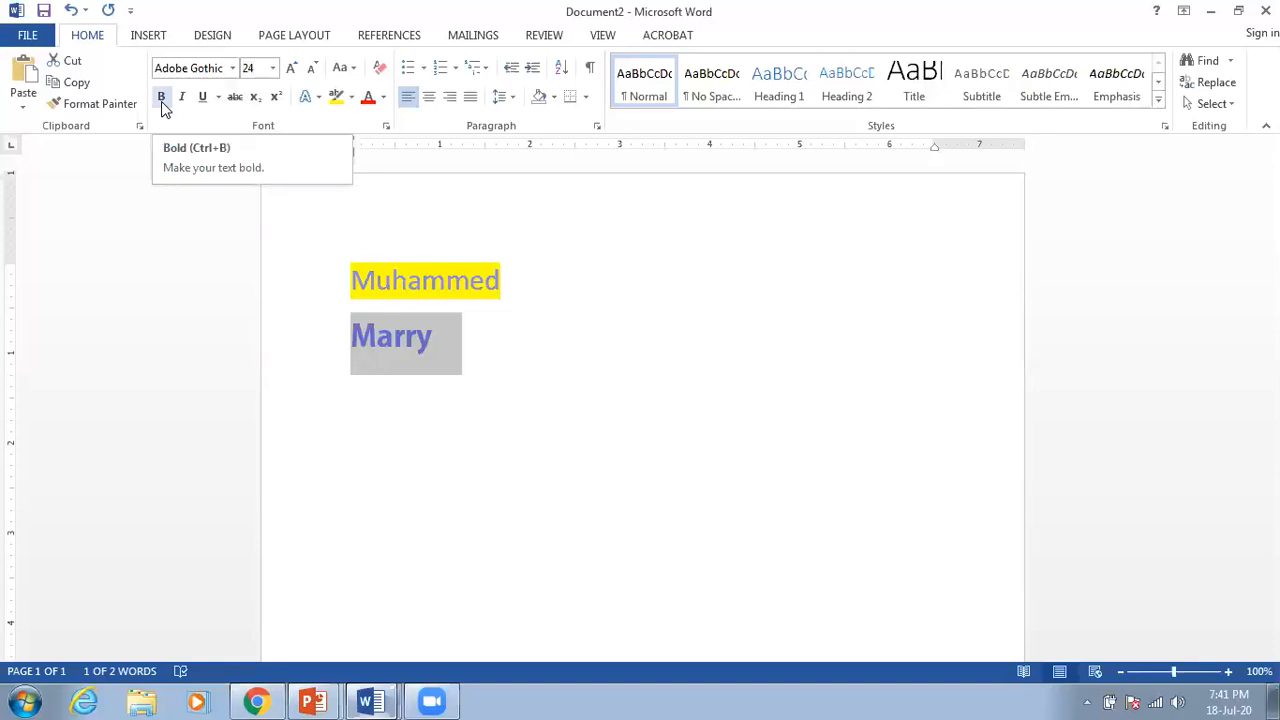
Step: Set the second name's font colour to Automatic black
left_click(577, 378)
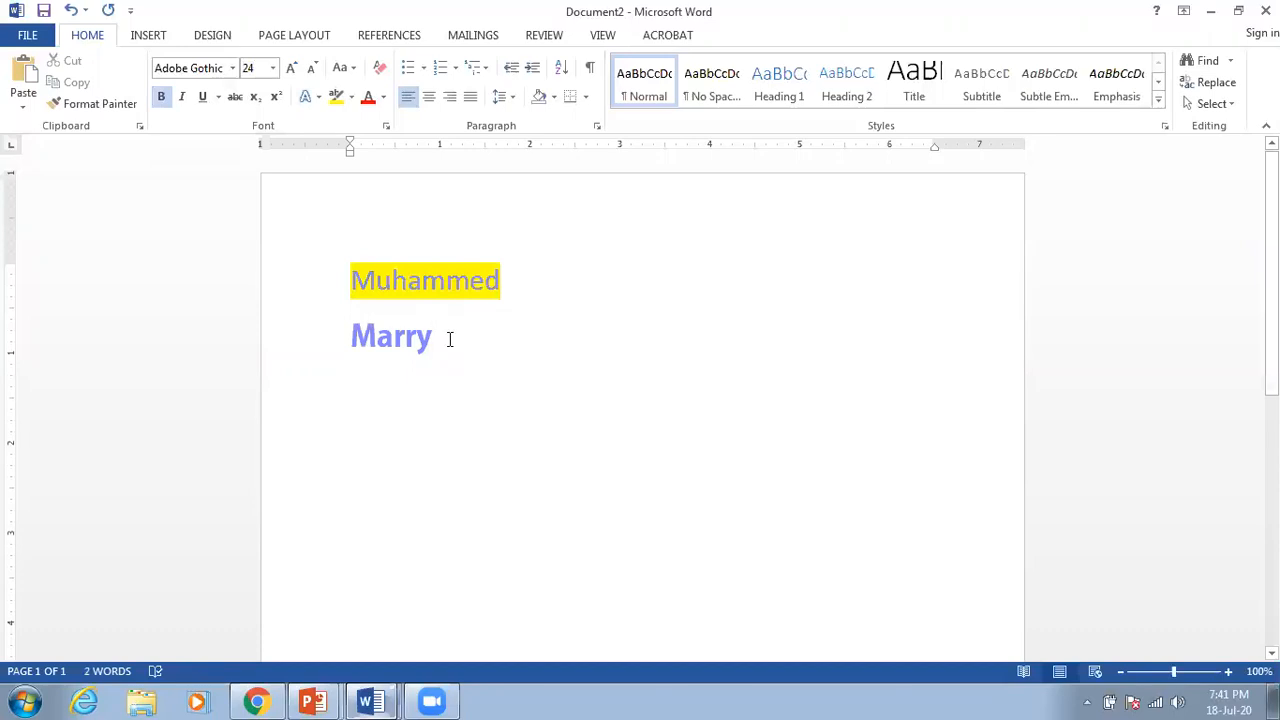
triple_click(366, 327)
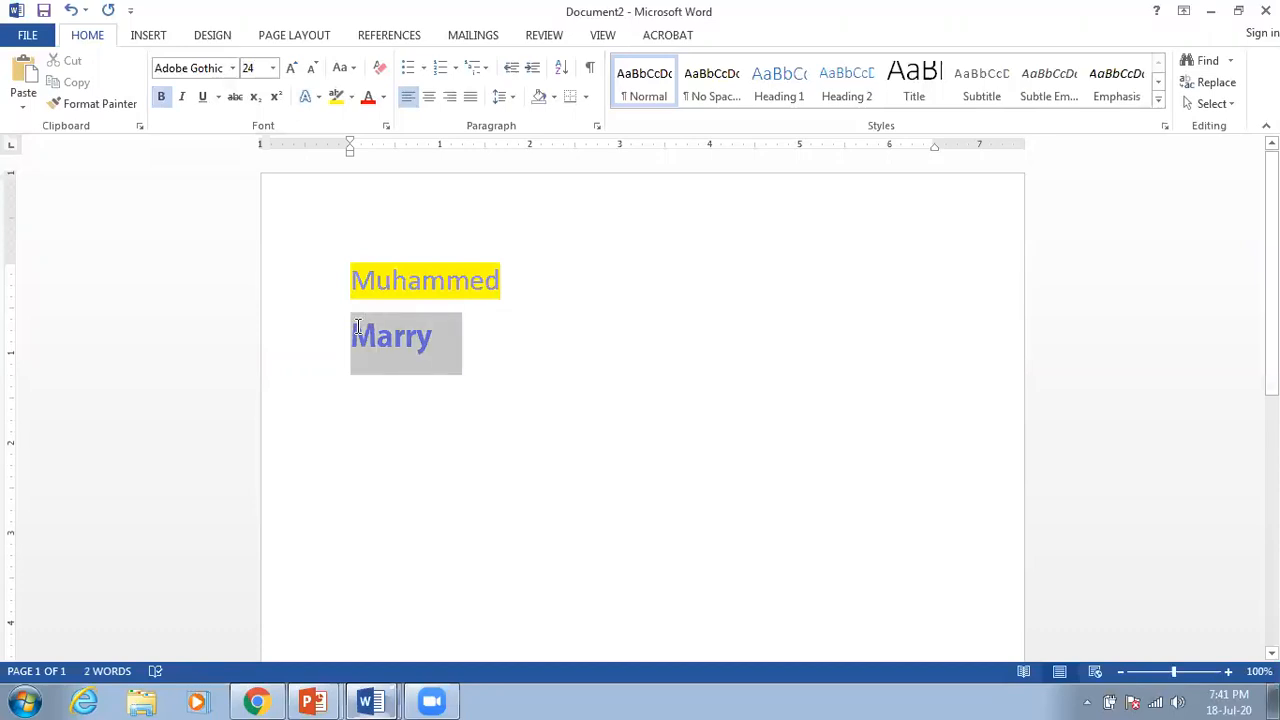
left_click(383, 97)
left_click(388, 120)
left_click(497, 349)
Step: Change the second name's font to Calibri Light
left_click_drag(457, 329, 349, 336)
left_click(491, 337)
left_click_drag(491, 337, 350, 336)
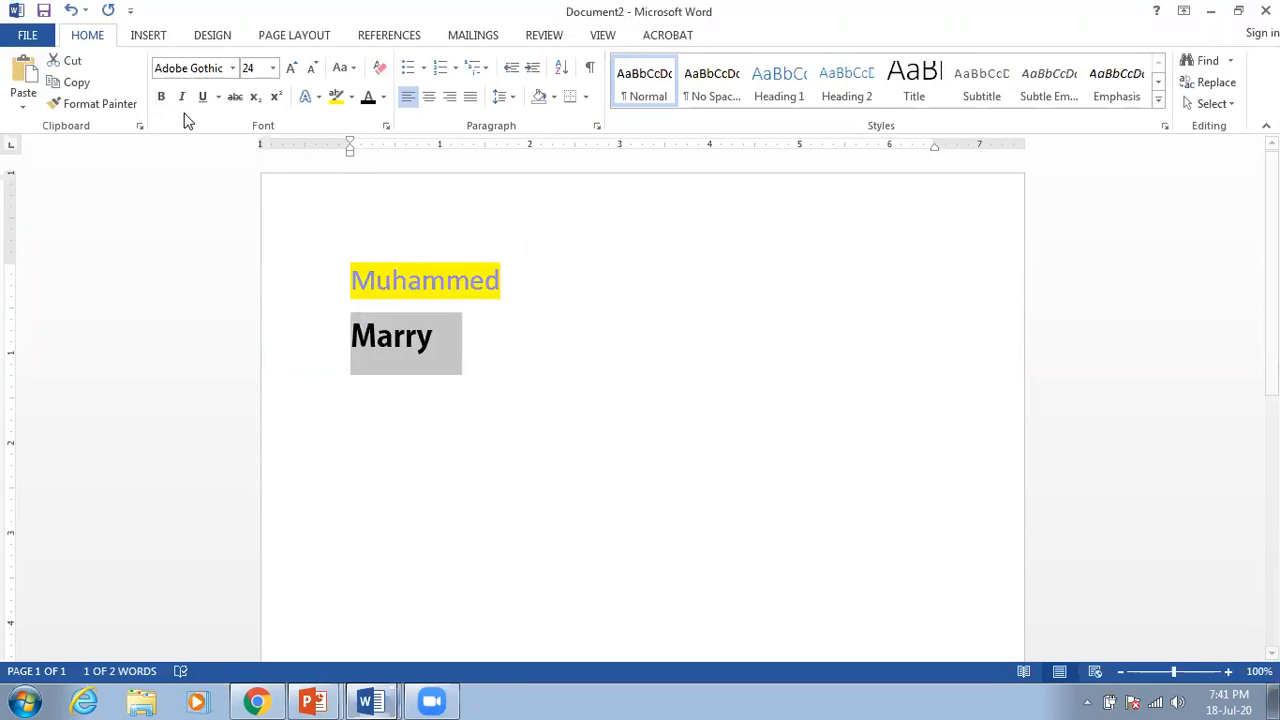
left_click(232, 68)
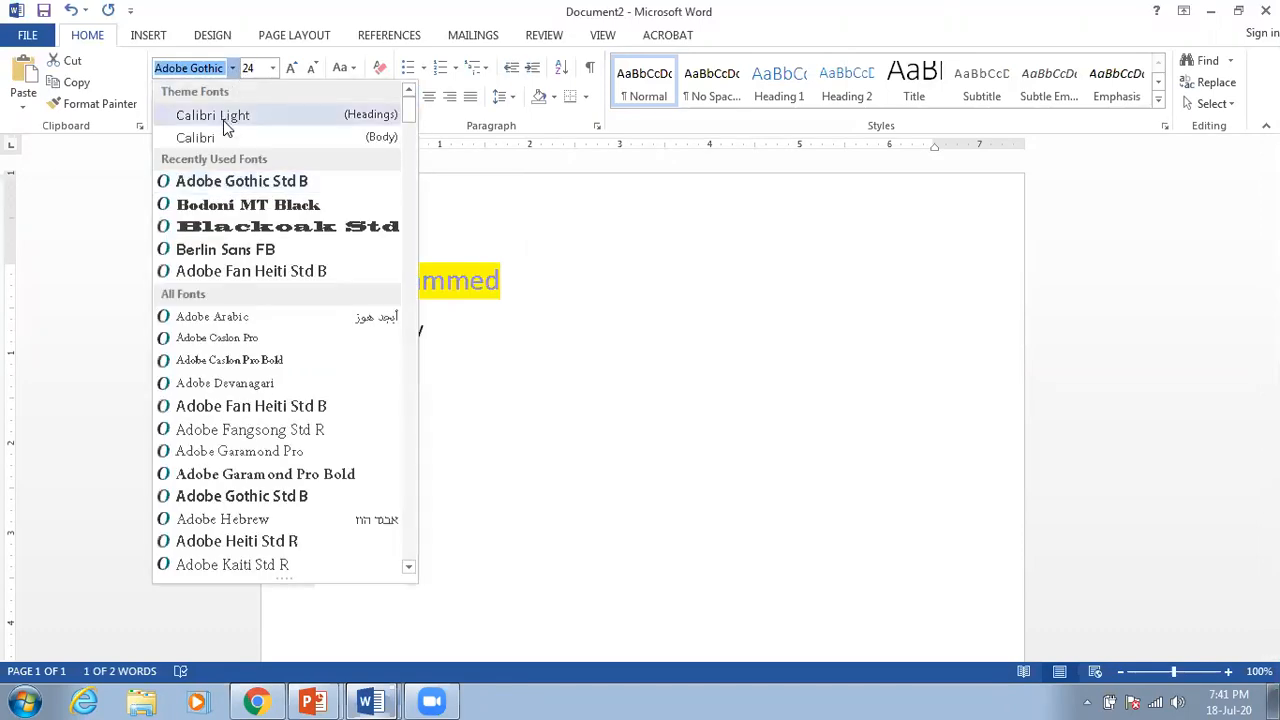
left_click(220, 114)
left_click(446, 362)
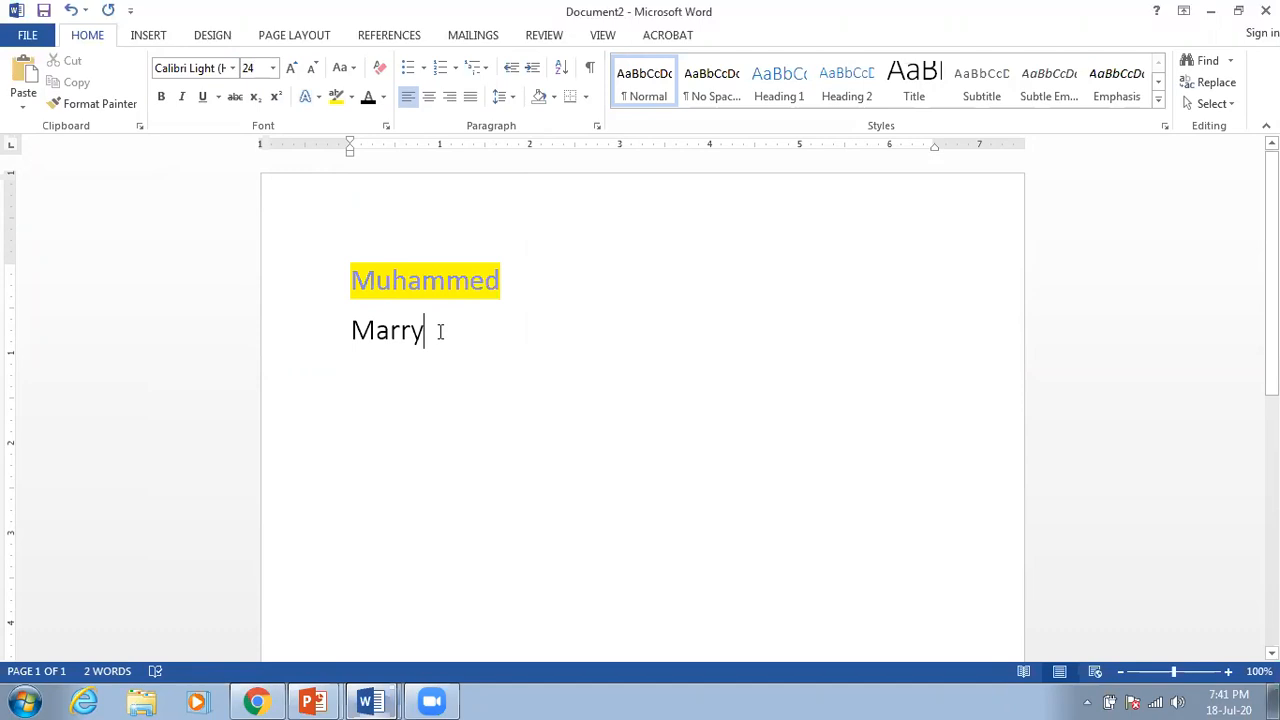
Step: Make the second name bold and underlined
left_click_drag(428, 332, 354, 332)
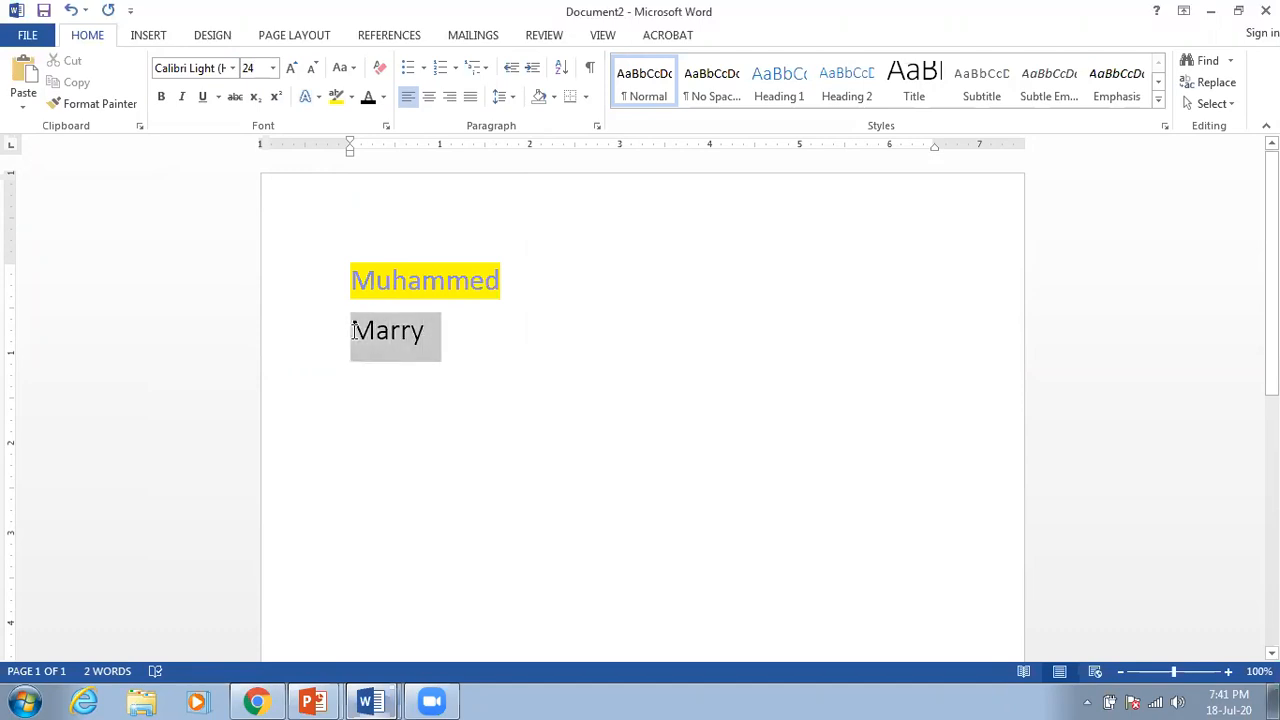
left_click(163, 98)
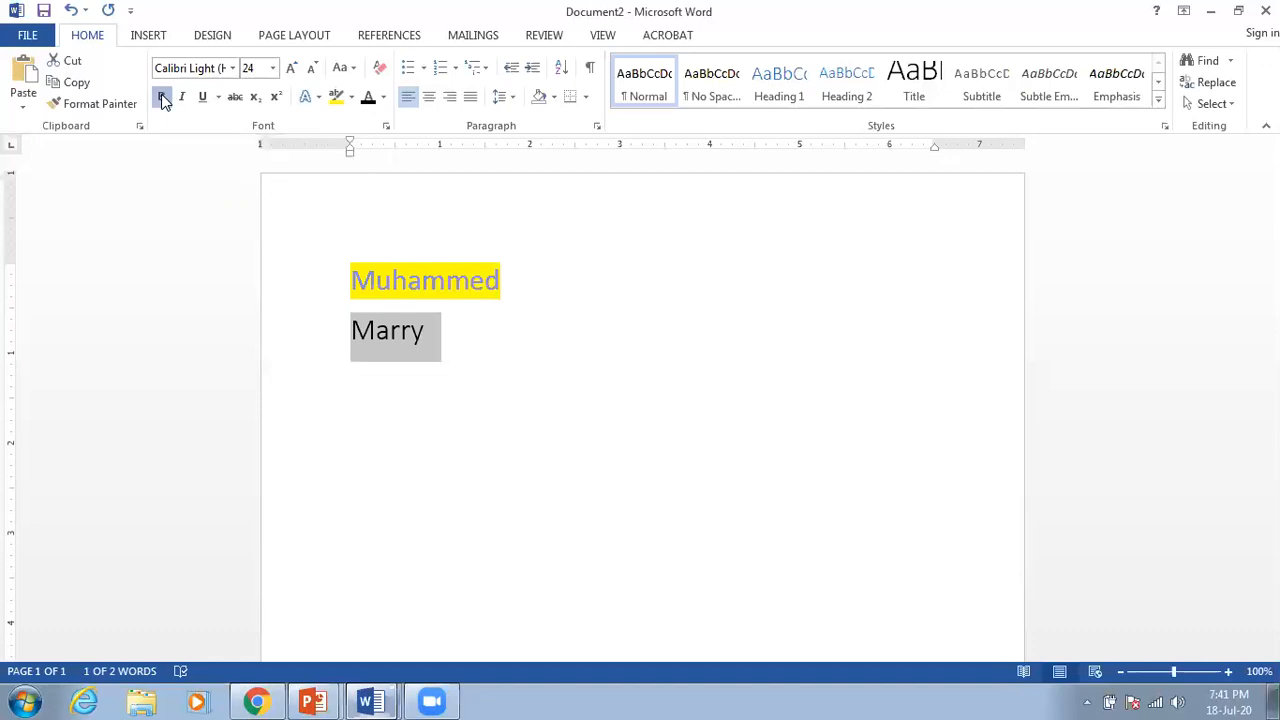
left_click(486, 324)
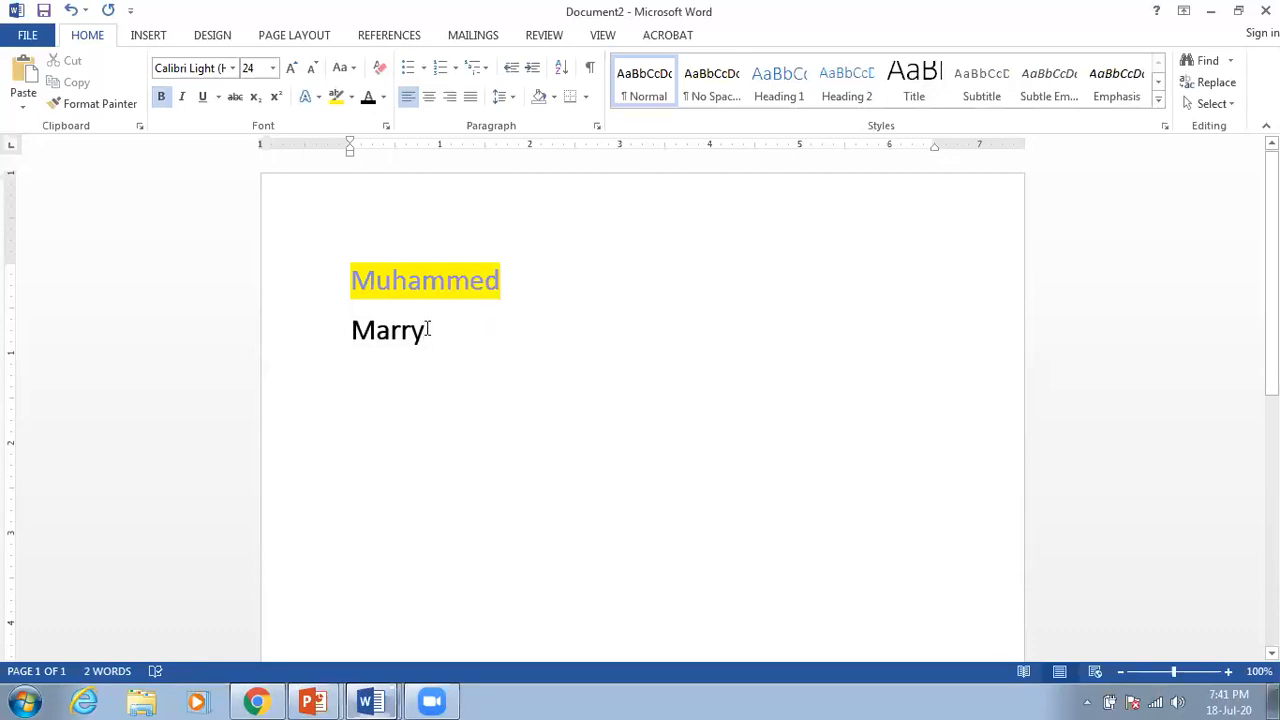
left_click_drag(430, 330, 355, 332)
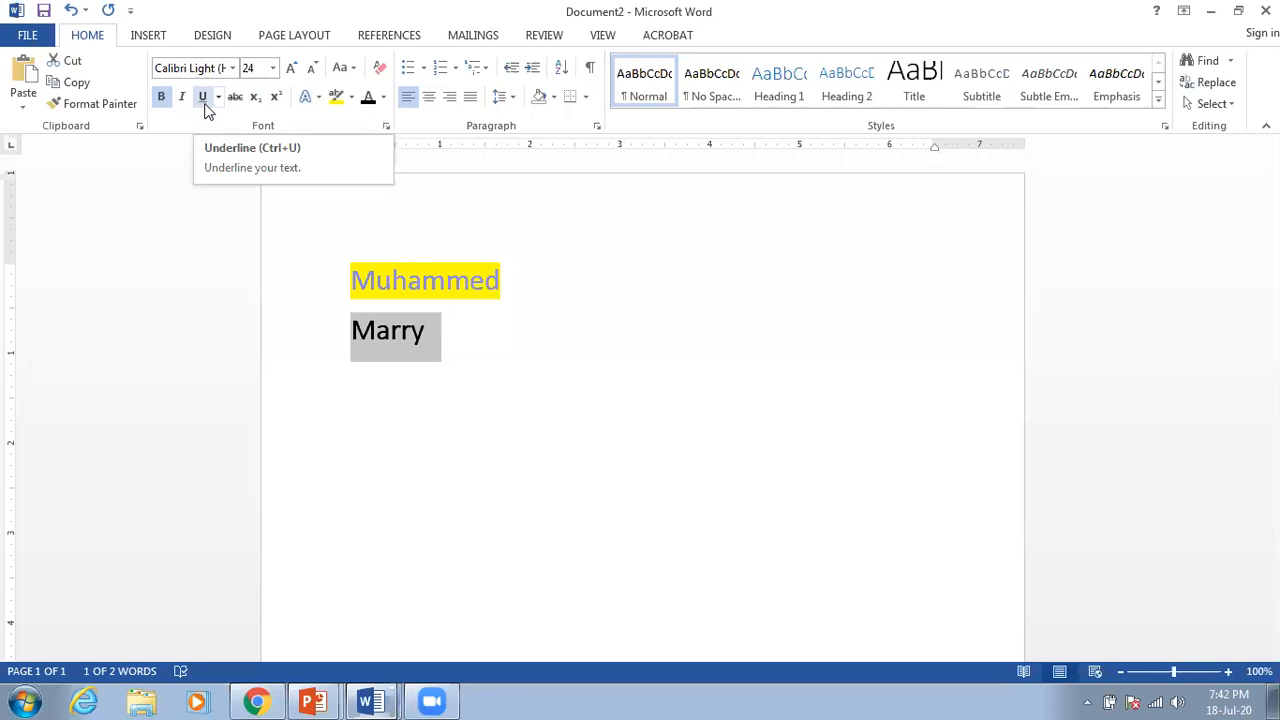
left_click(205, 108)
left_click(495, 372)
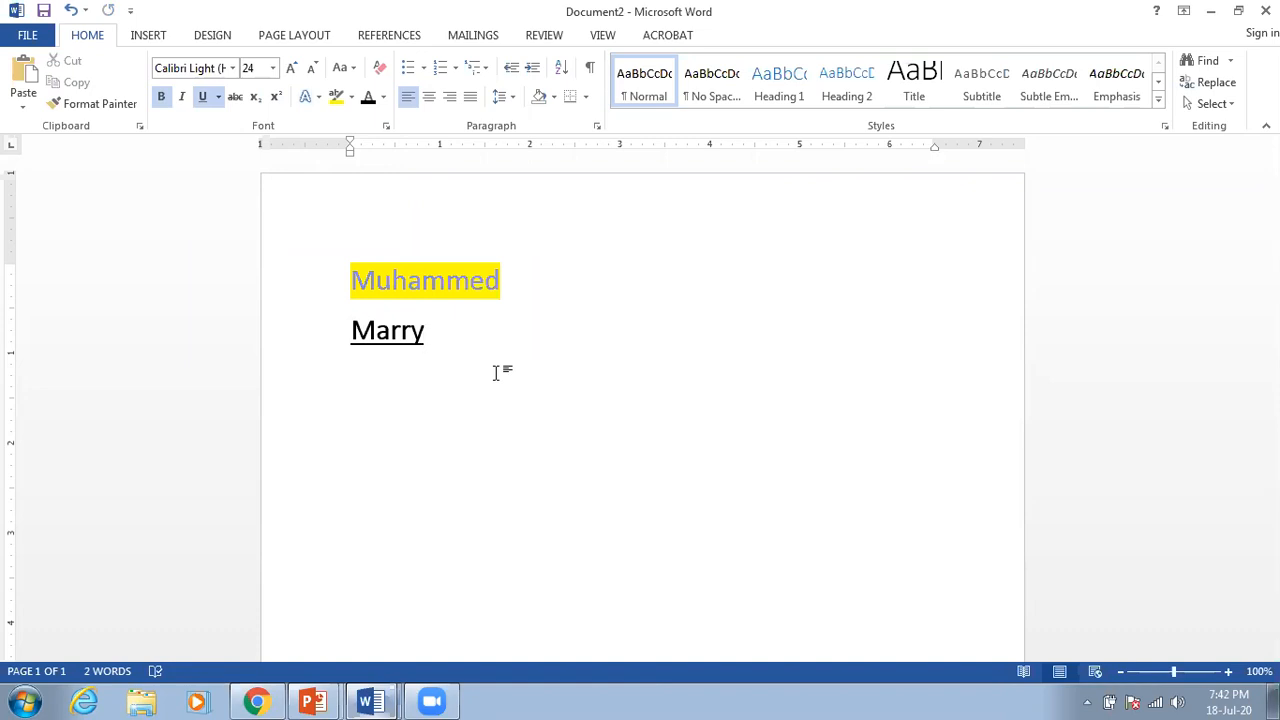
Step: Start a new line, turn underline off, and type 'I love Bangladesh'
key("Return")
left_click(205, 101)
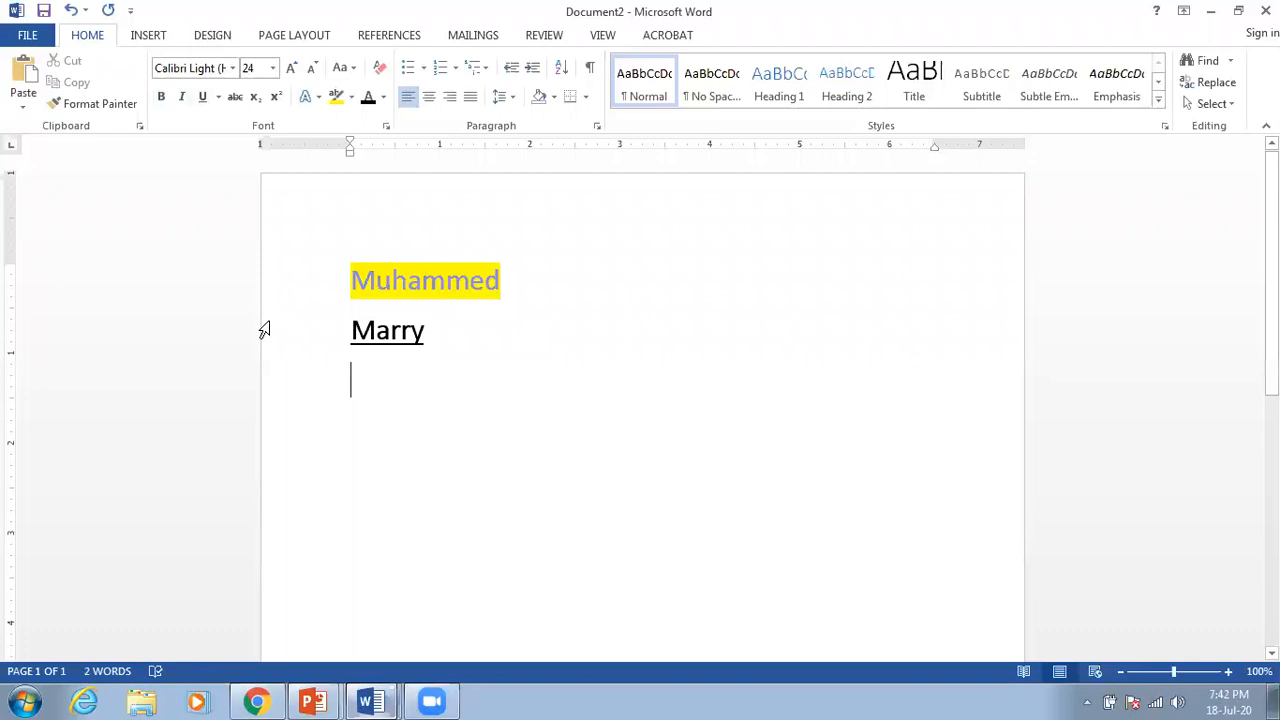
type("I love Bangladesh")
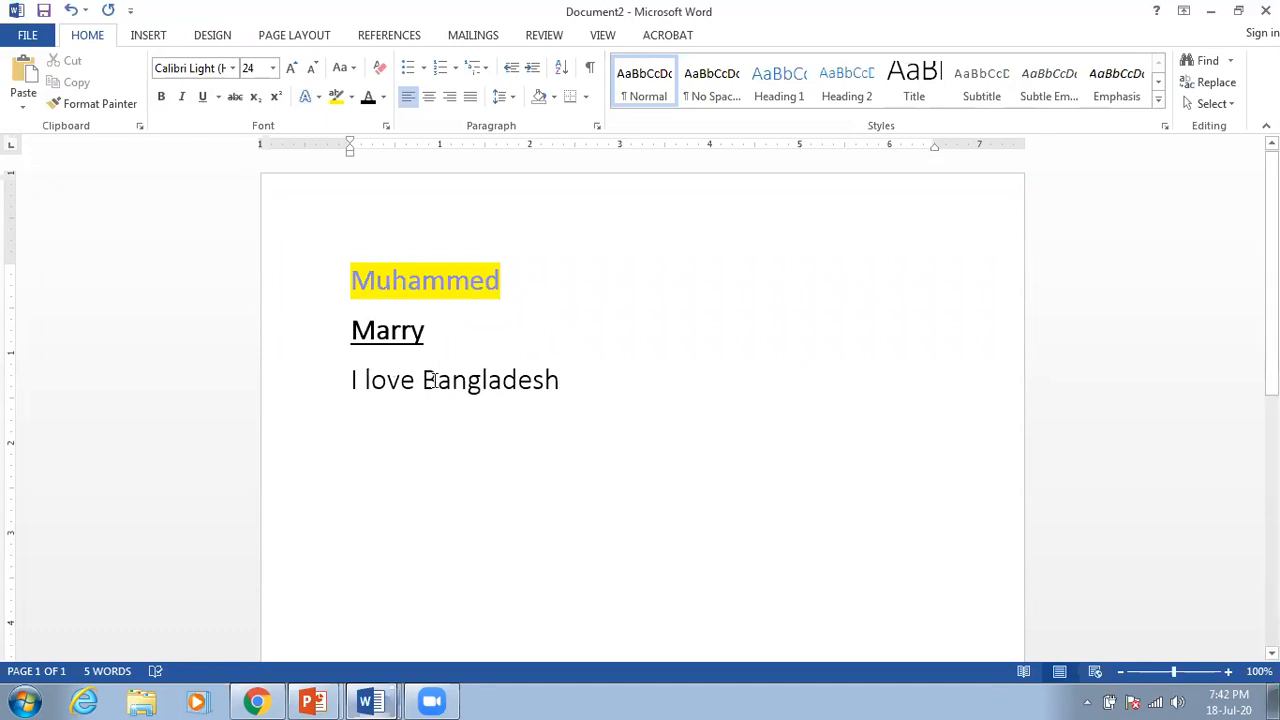
Step: Make the word 'Bangladesh' bold and underlined
left_click_drag(563, 376, 424, 382)
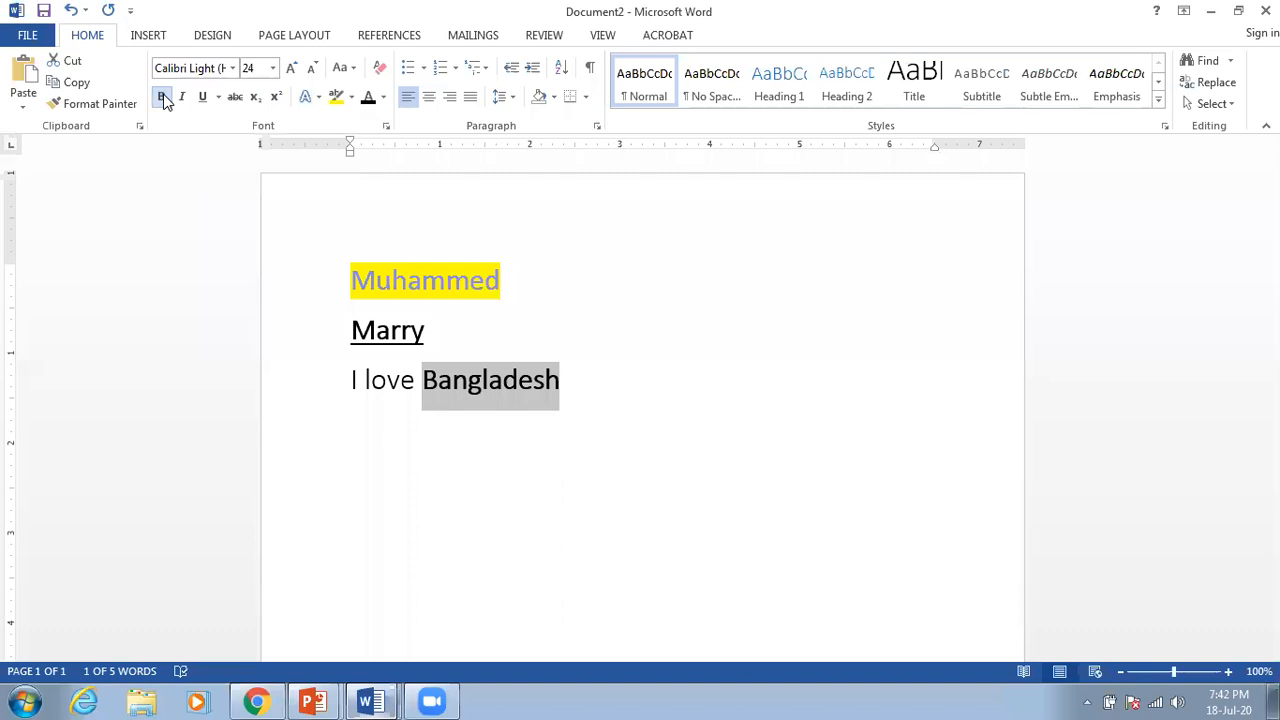
left_click(202, 97)
left_click(586, 347)
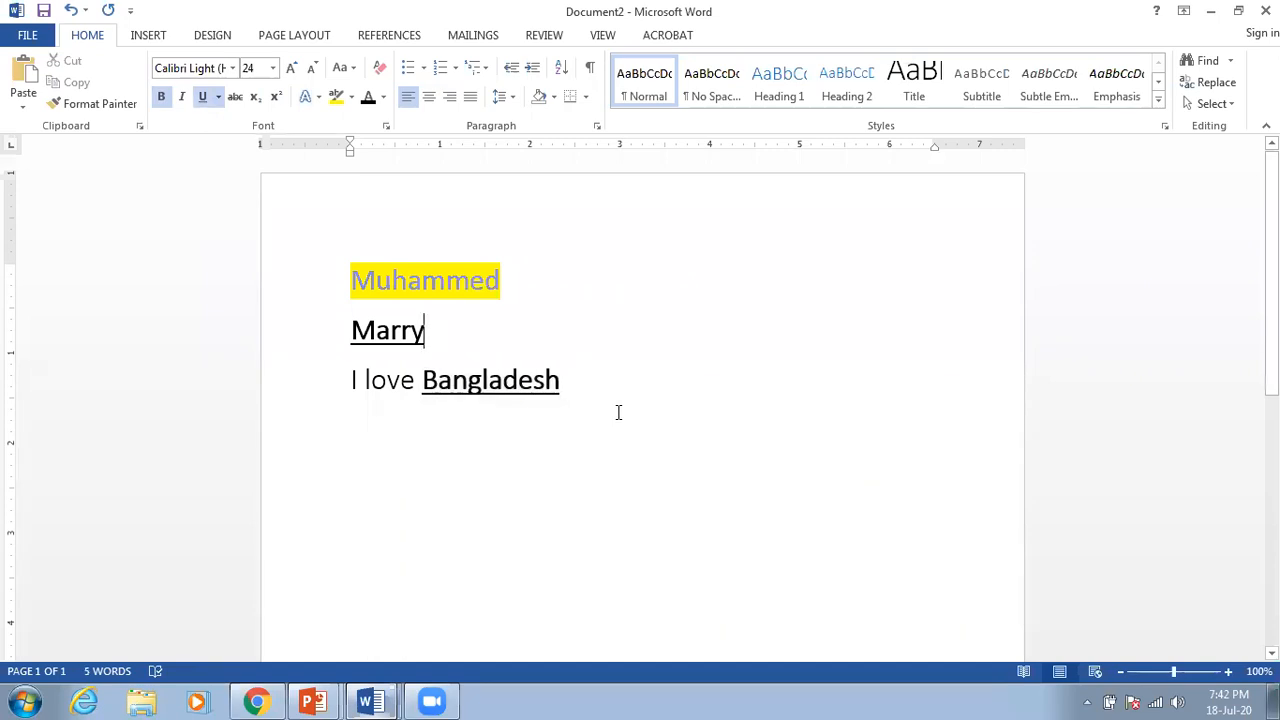
Step: Highlight 'Bangladesh' in yellow and start a new Normal-style line below
left_click_drag(560, 381, 428, 381)
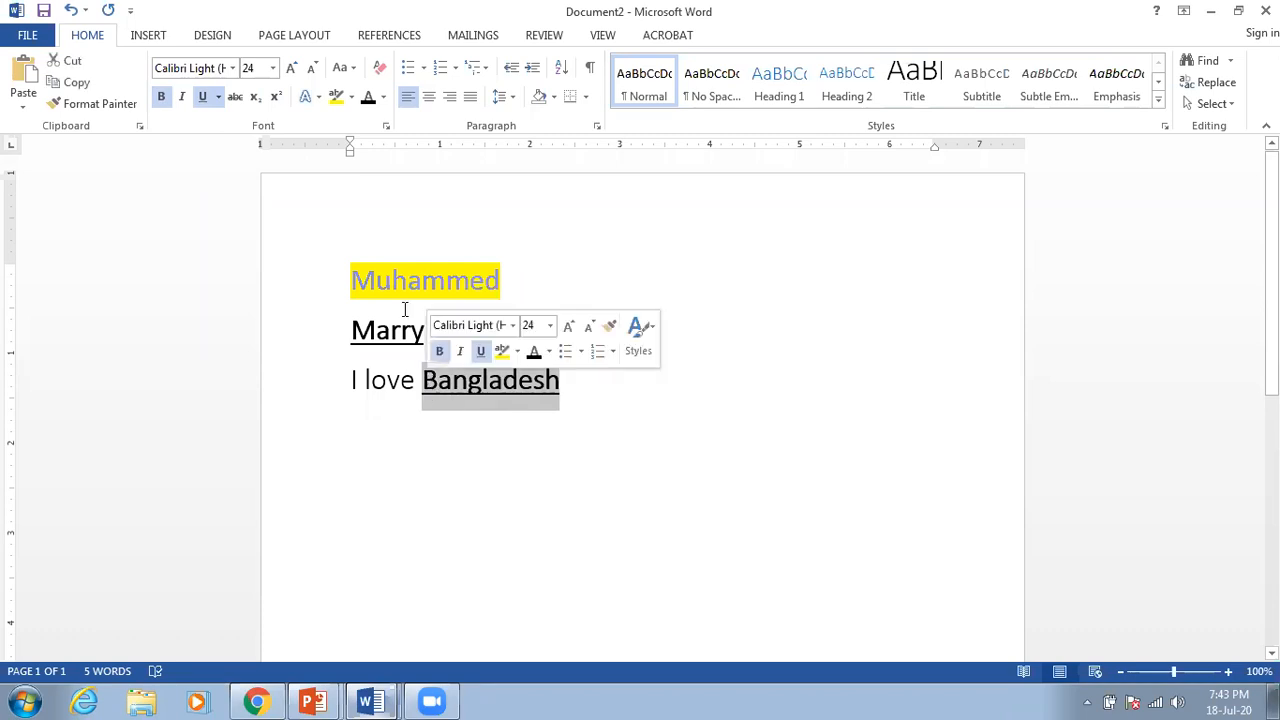
left_click(336, 98)
left_click(587, 380)
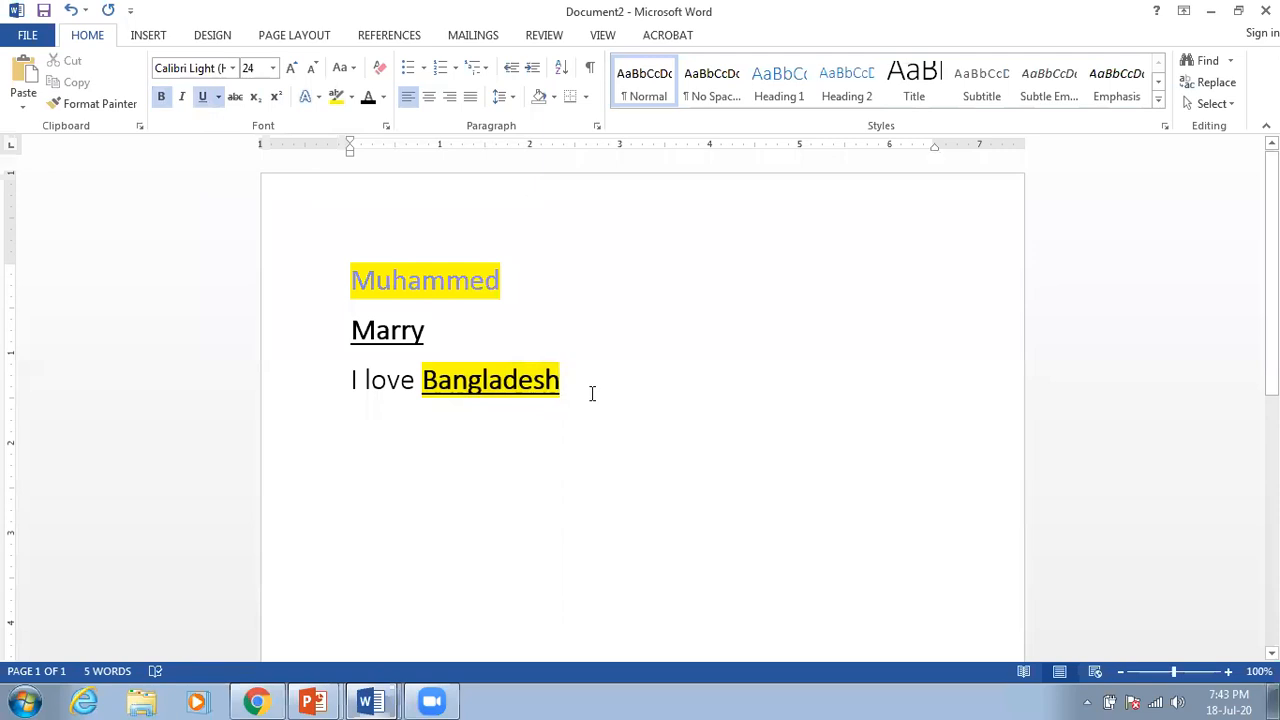
key("Return")
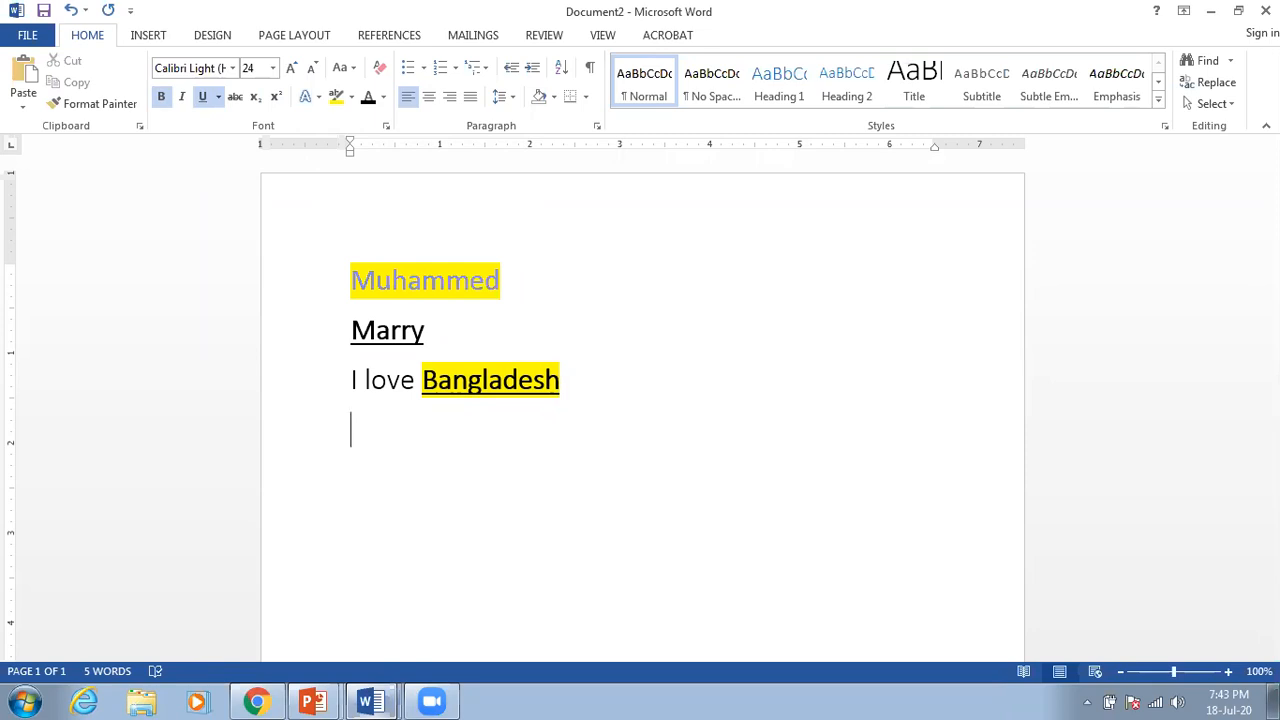
left_click(630, 85)
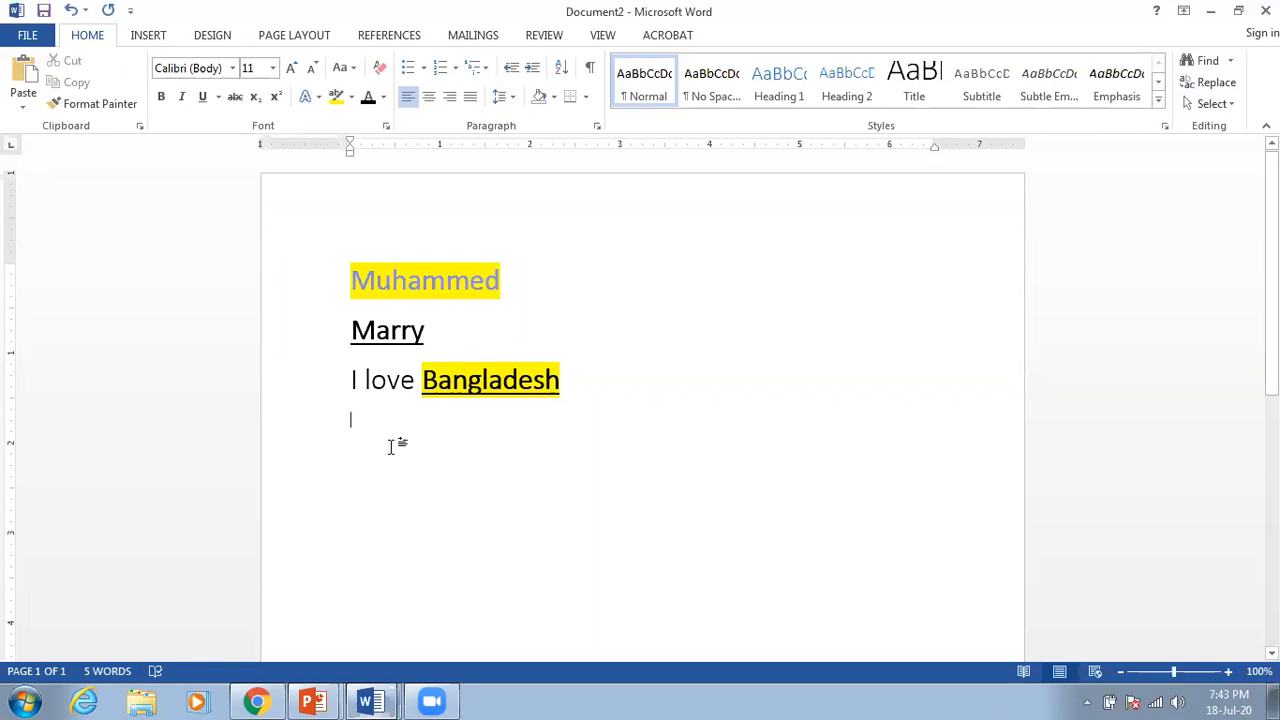
Step: Type 'My name is' followed by the person's name, then select the line
type("My name")
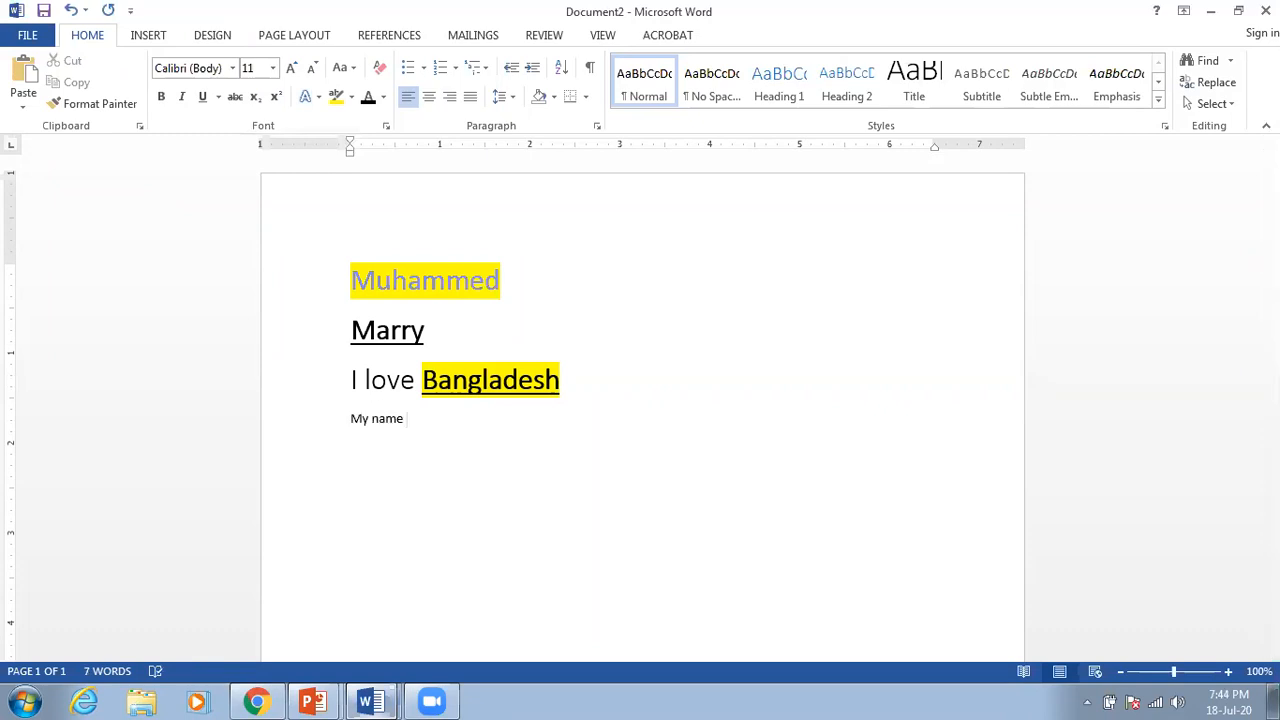
type(" is Faisal")
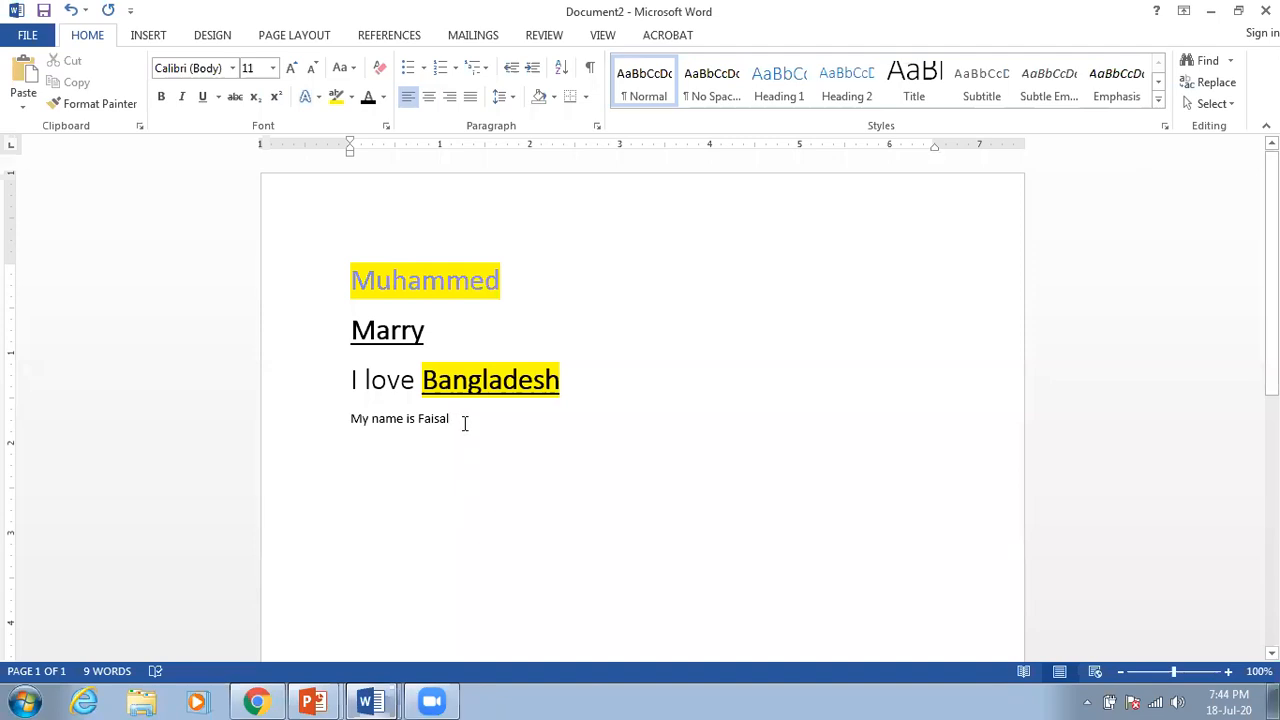
left_click_drag(440, 421, 351, 420)
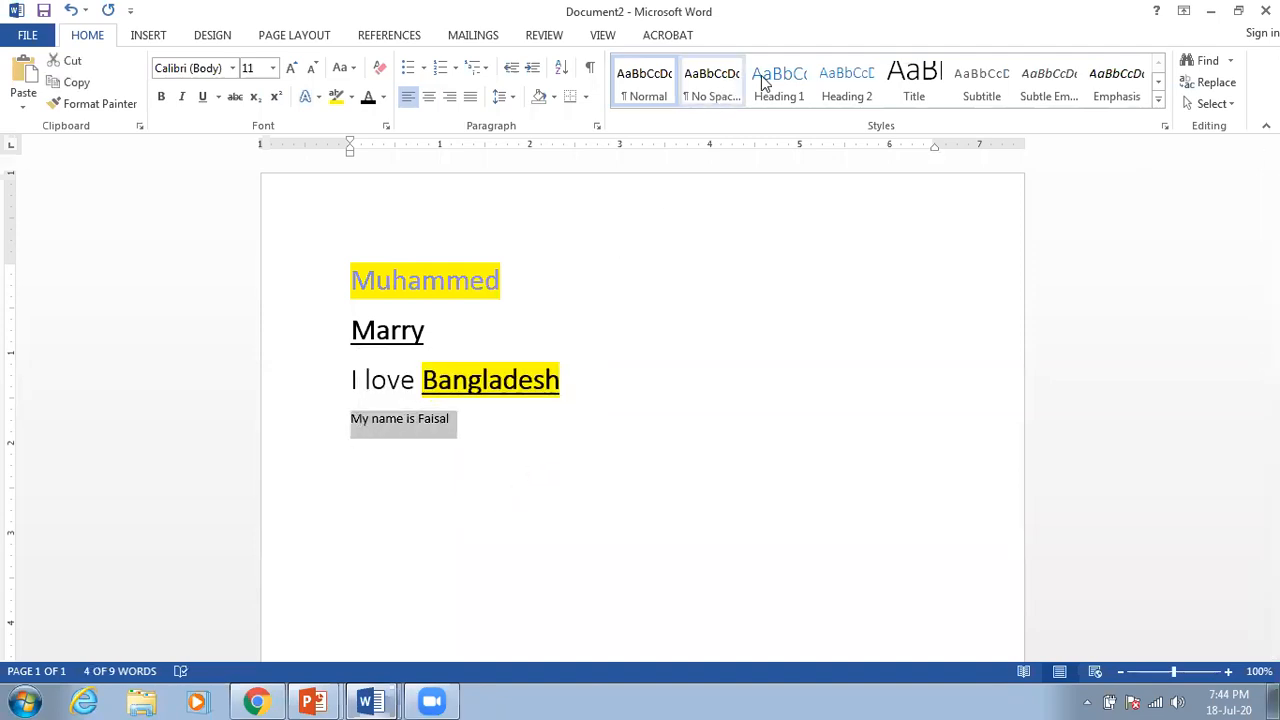
Step: Try Title, Emphasis, Subtle Emphasis, Heading 2 and No Spacing styles, then Normal
left_click(910, 90)
left_click(573, 512)
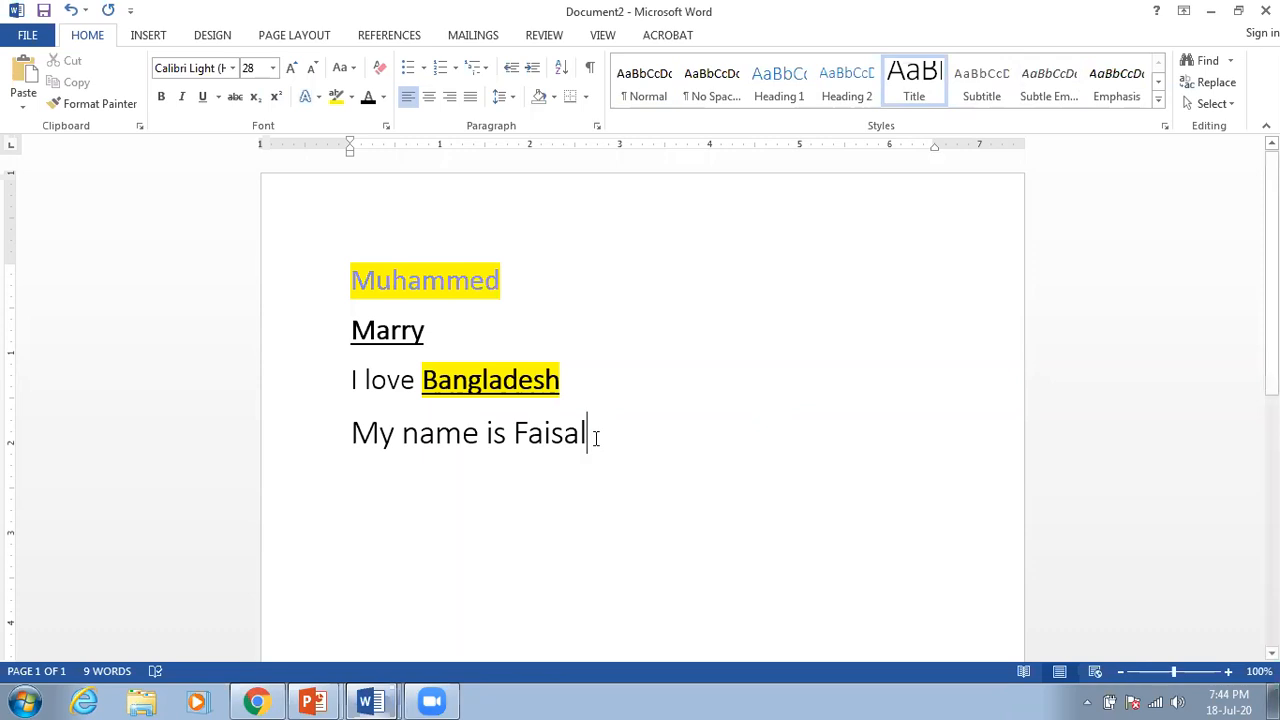
left_click_drag(593, 440, 375, 438)
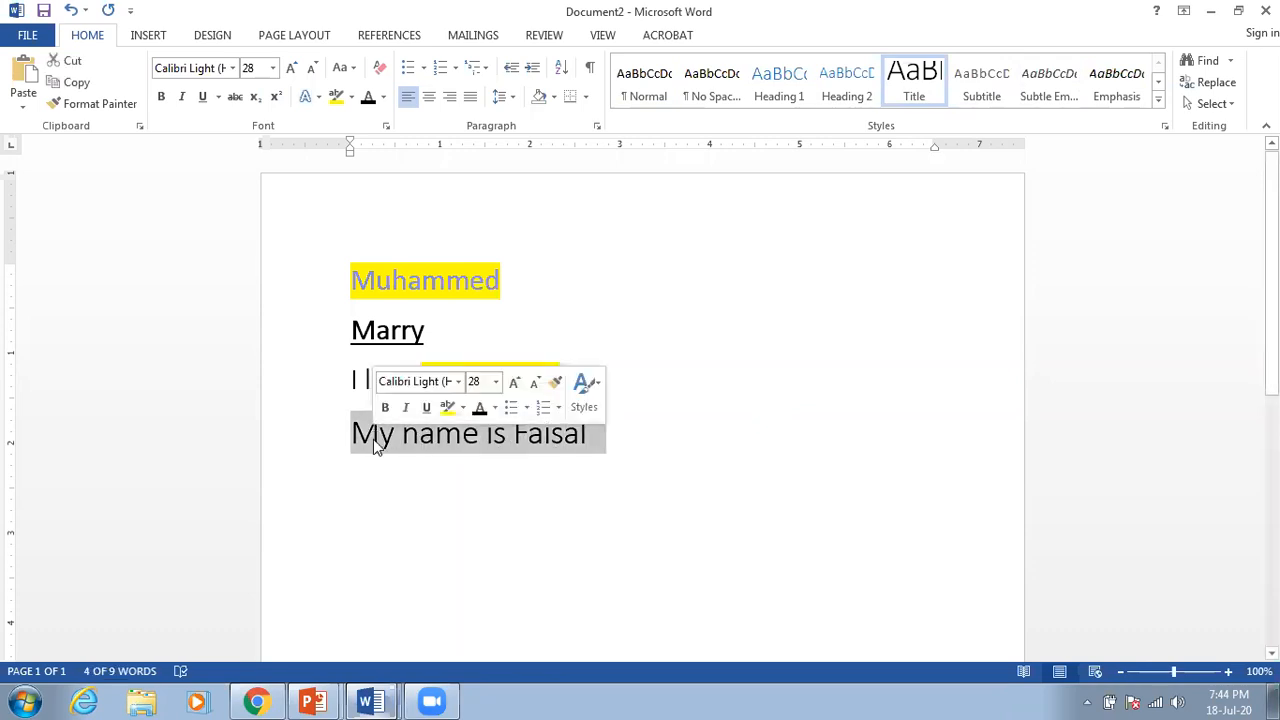
left_click(1116, 80)
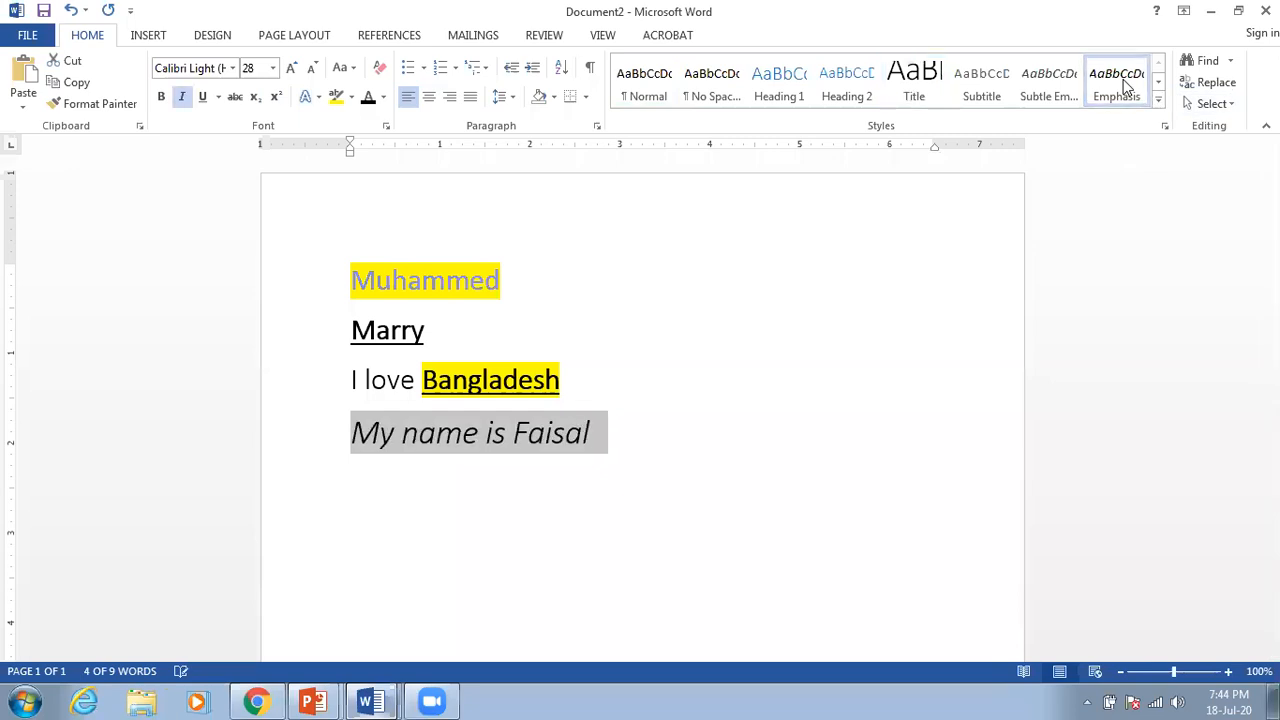
left_click(1055, 88)
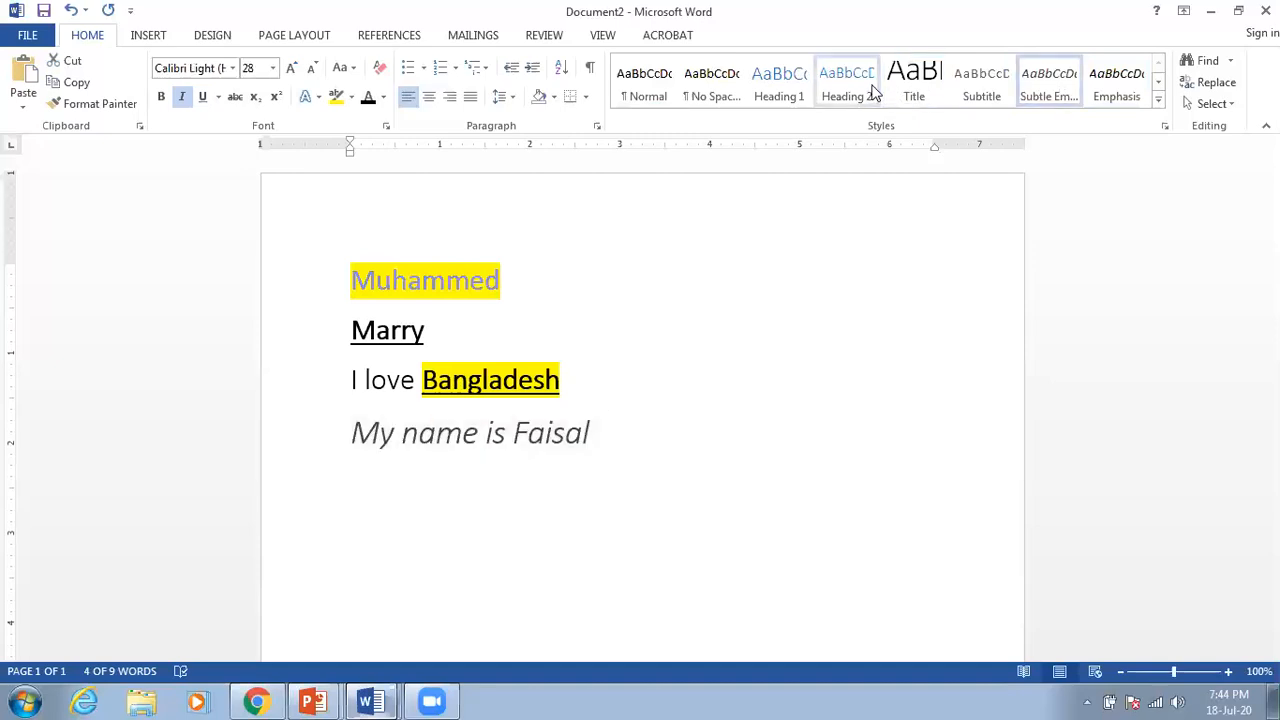
left_click(853, 90)
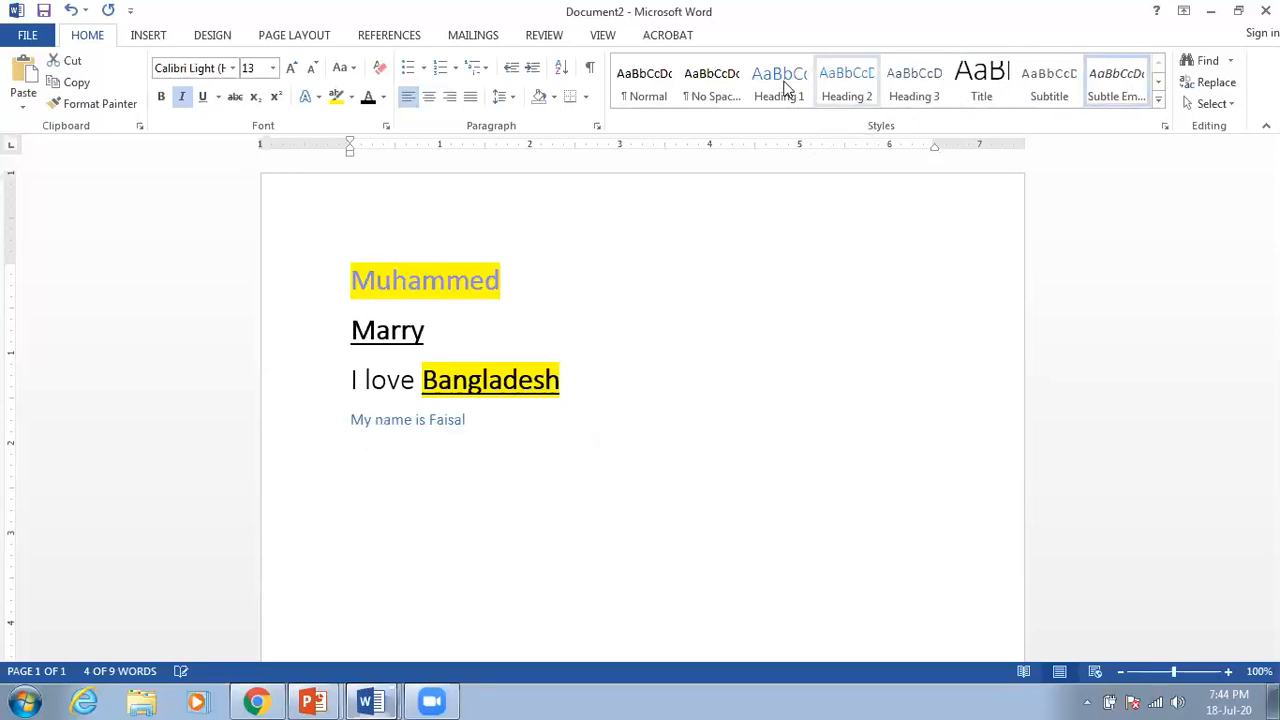
left_click(721, 87)
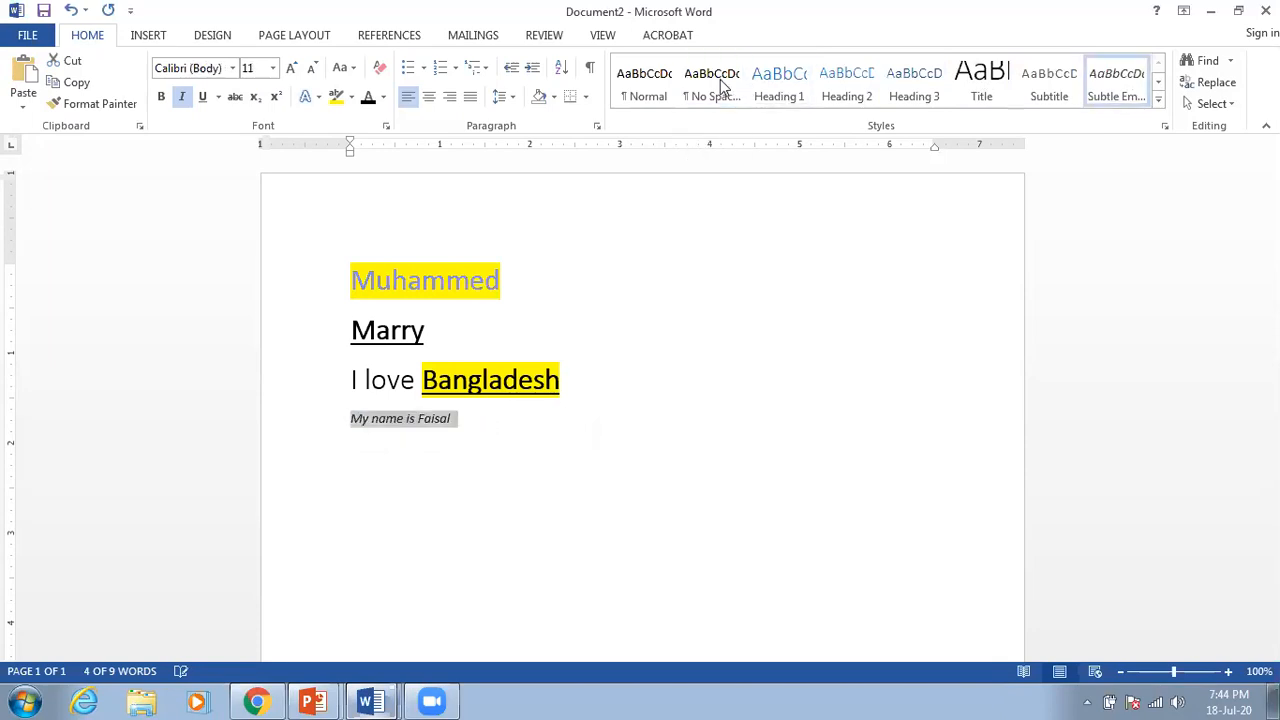
left_click(654, 86)
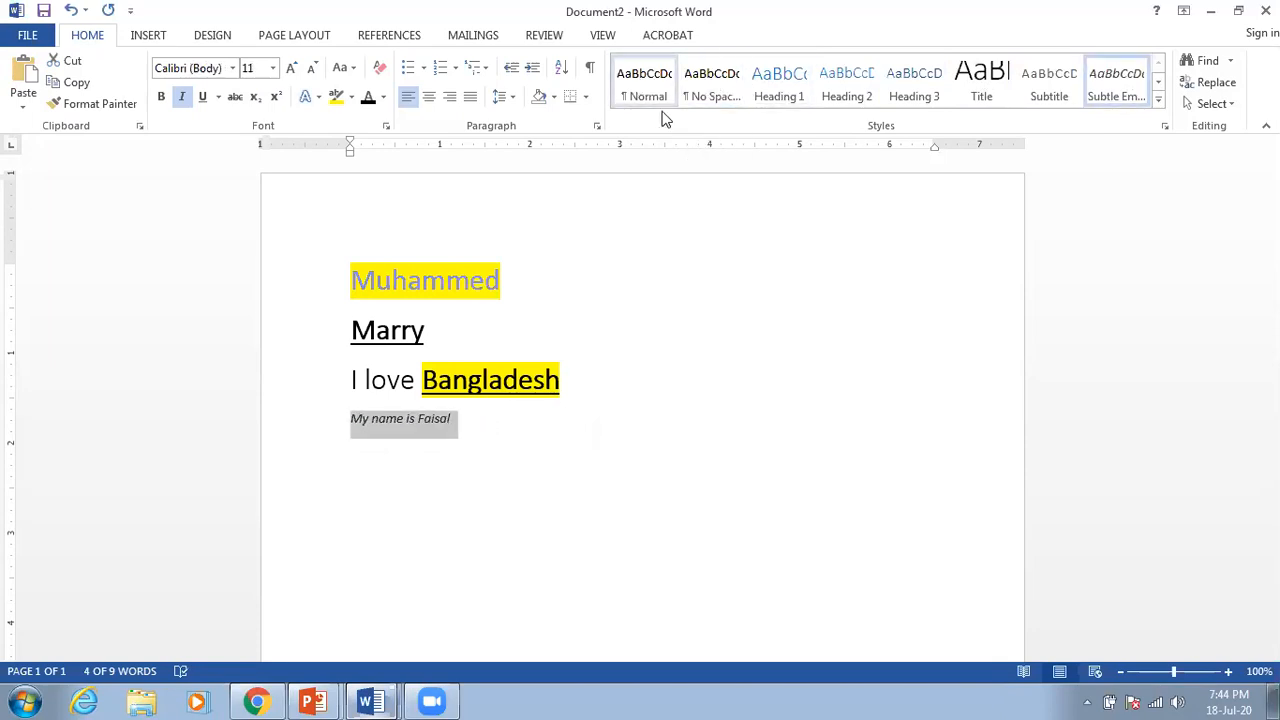
left_click(615, 435)
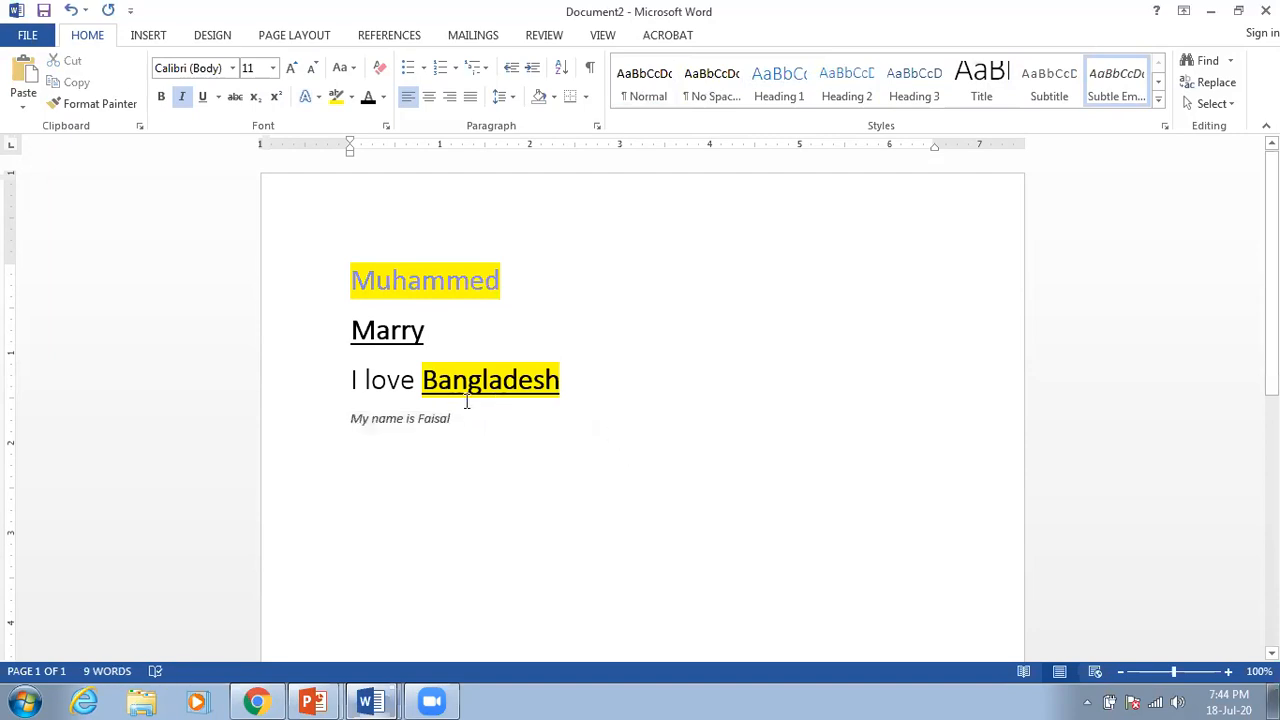
Step: Try the Subtitle style on the last line, then set it back to Normal
left_click_drag(356, 418, 458, 420)
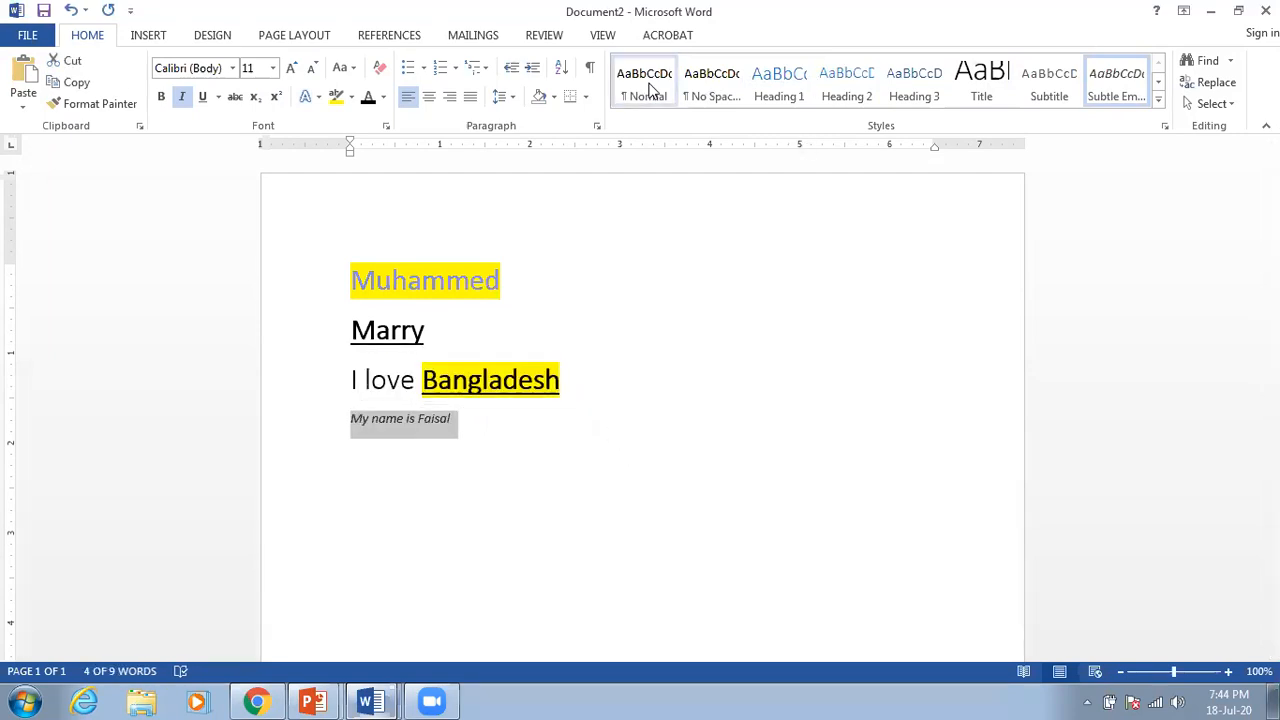
left_click(605, 417)
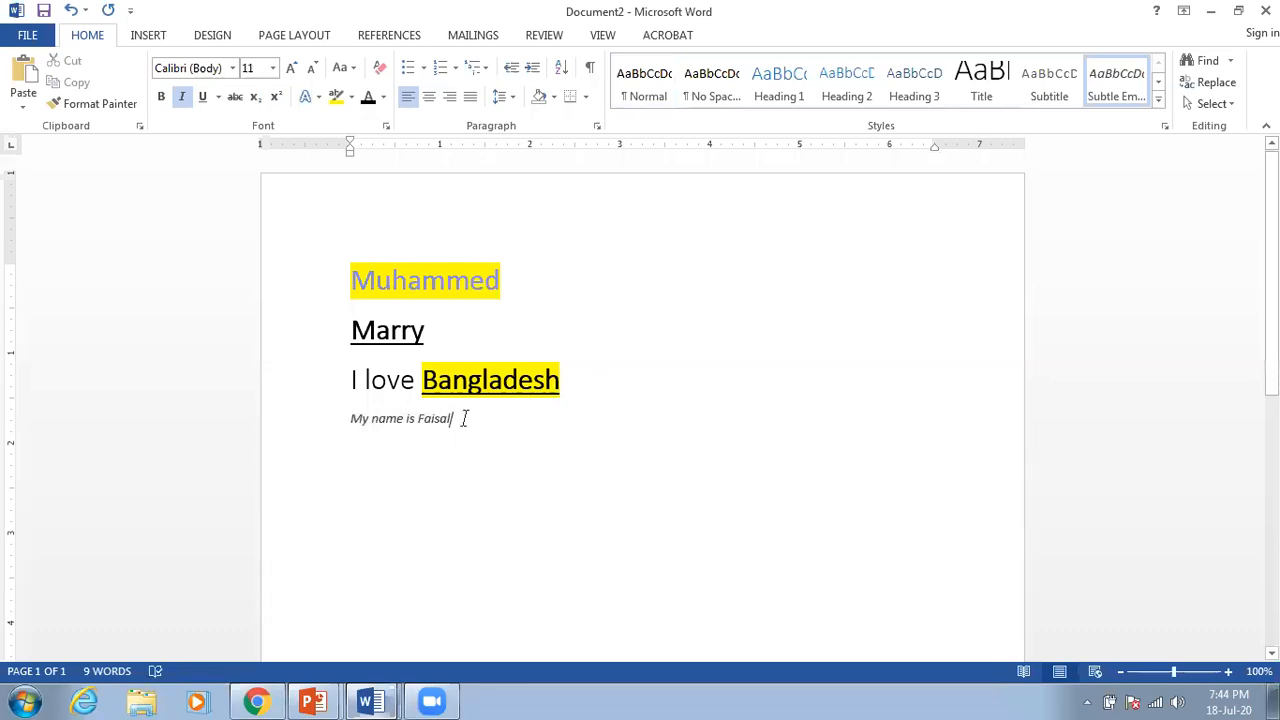
left_click_drag(464, 418, 352, 420)
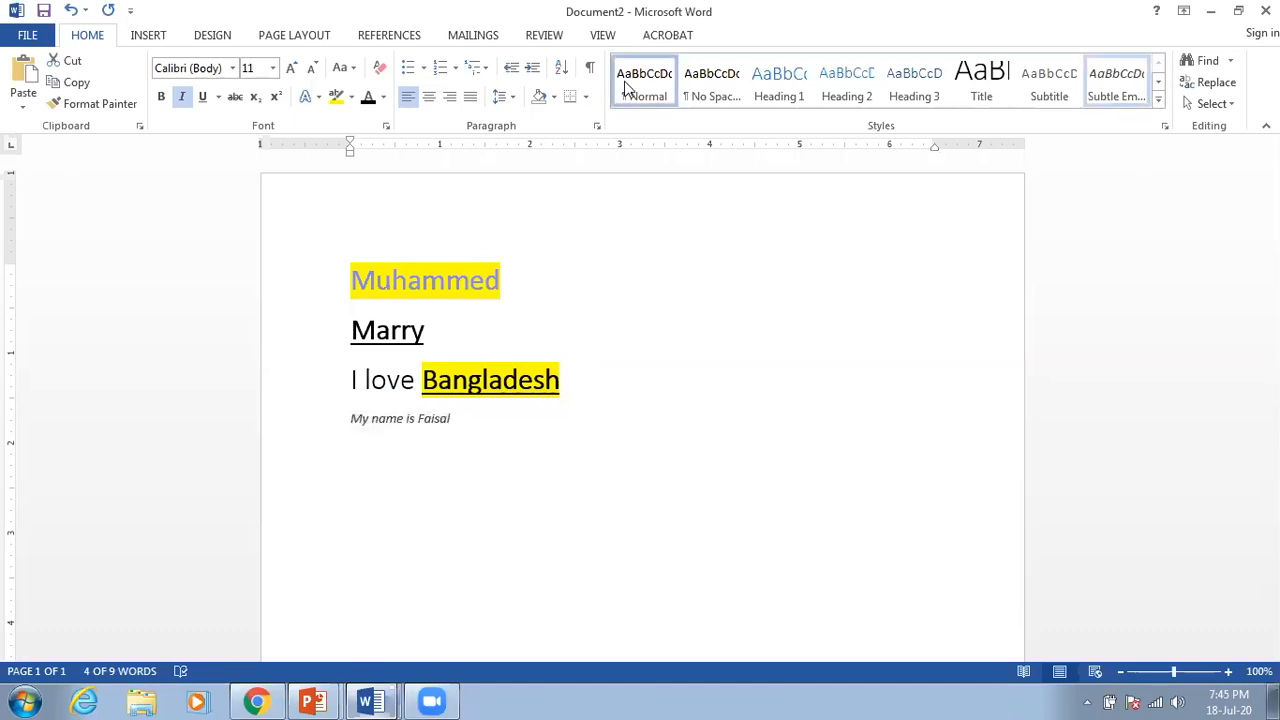
left_click(568, 418)
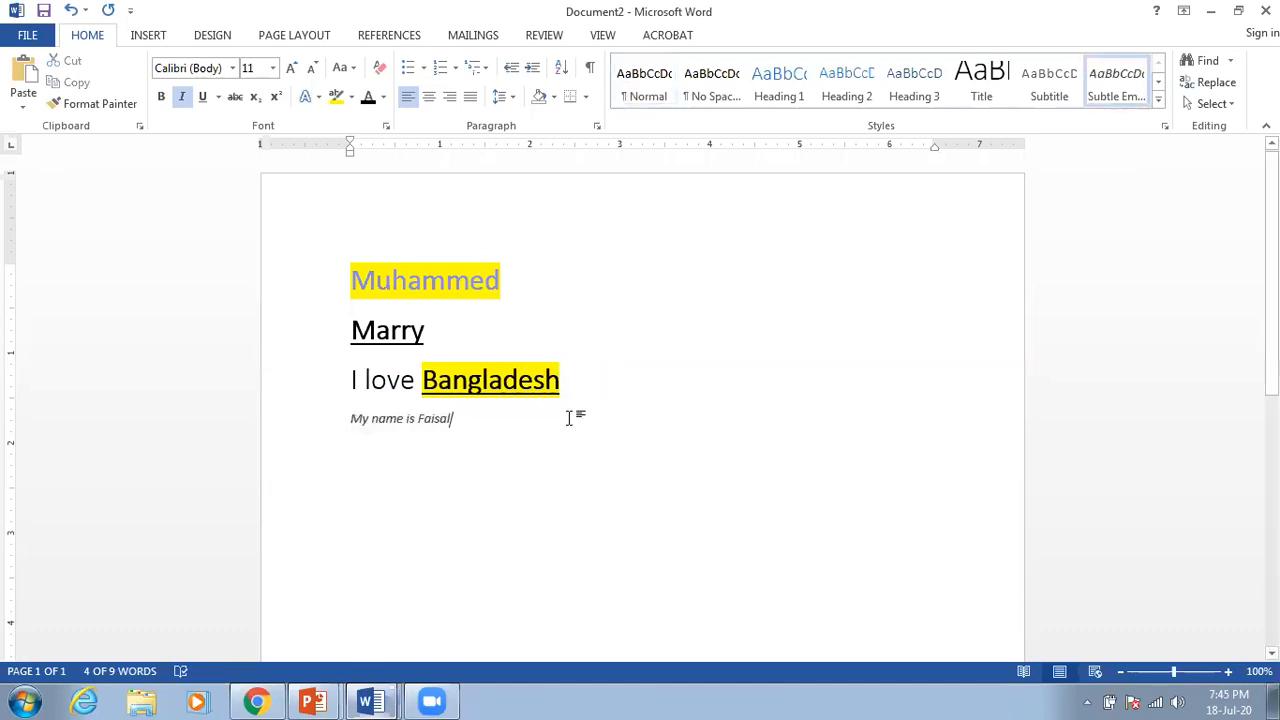
left_click_drag(514, 428, 358, 434)
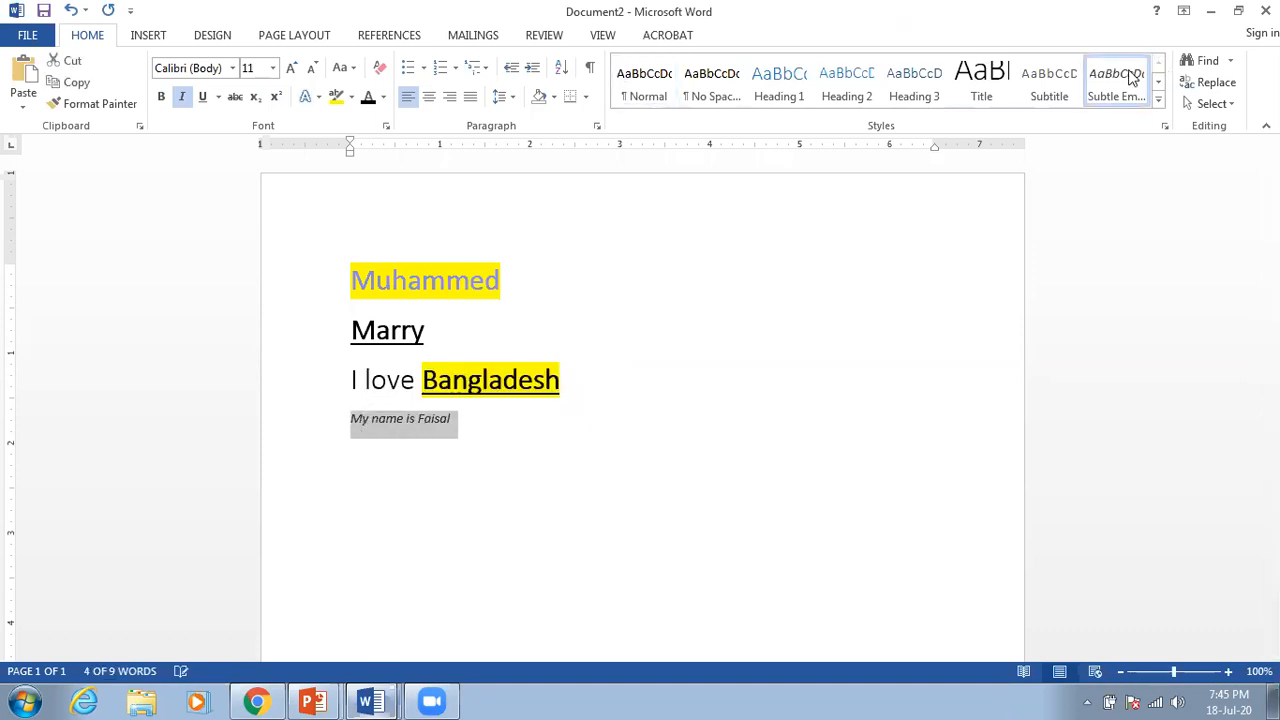
left_click(1054, 84)
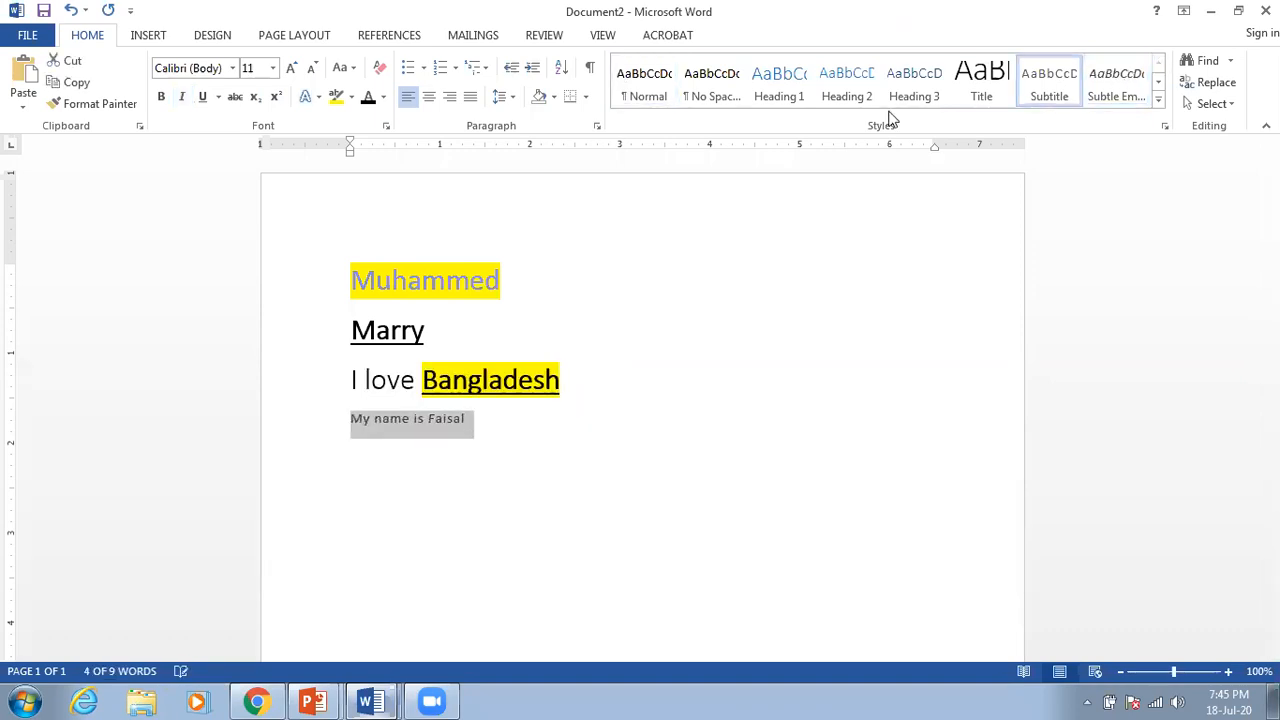
left_click(643, 95)
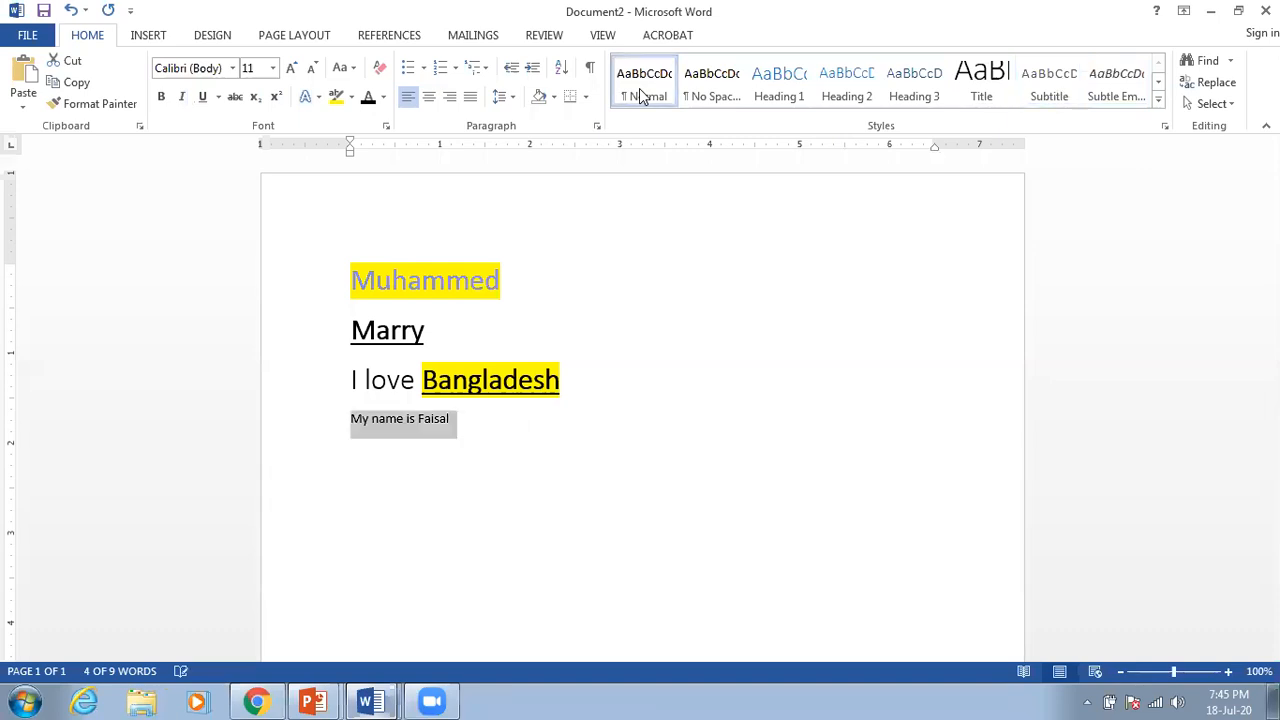
left_click(552, 410)
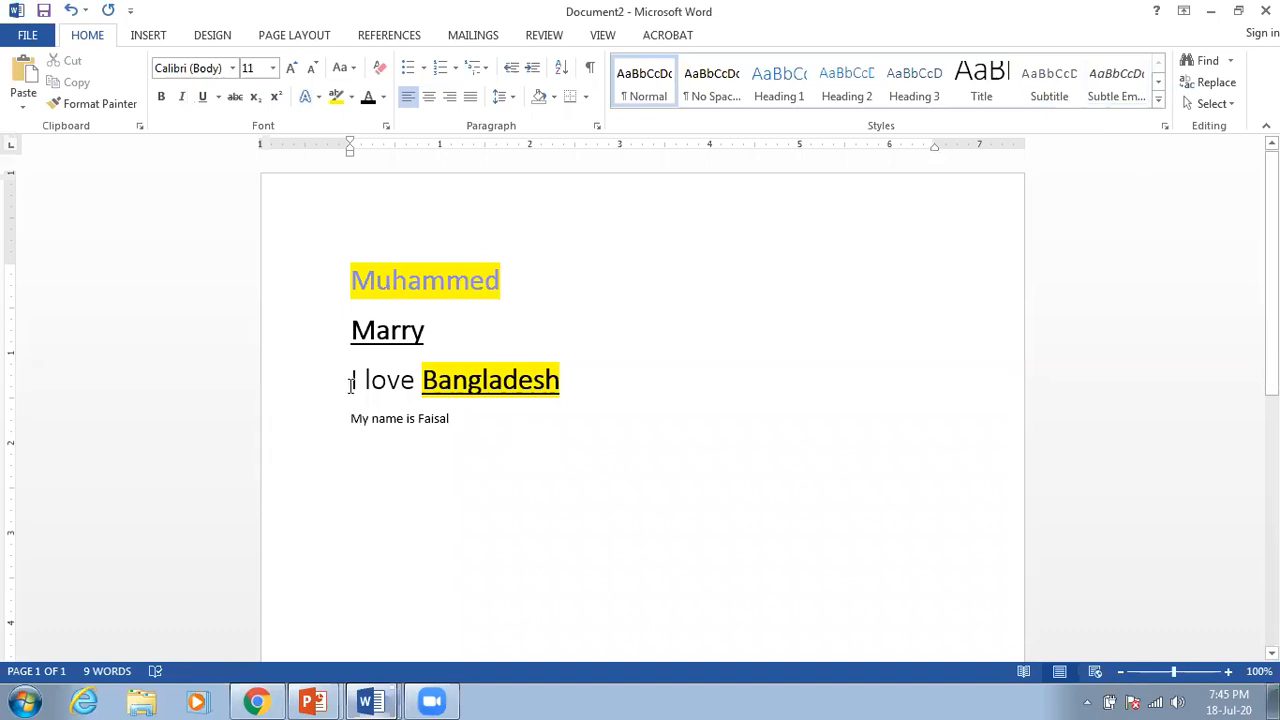
Step: Centre the highlighted first-name line, after briefly trying right alignment
left_click(353, 279)
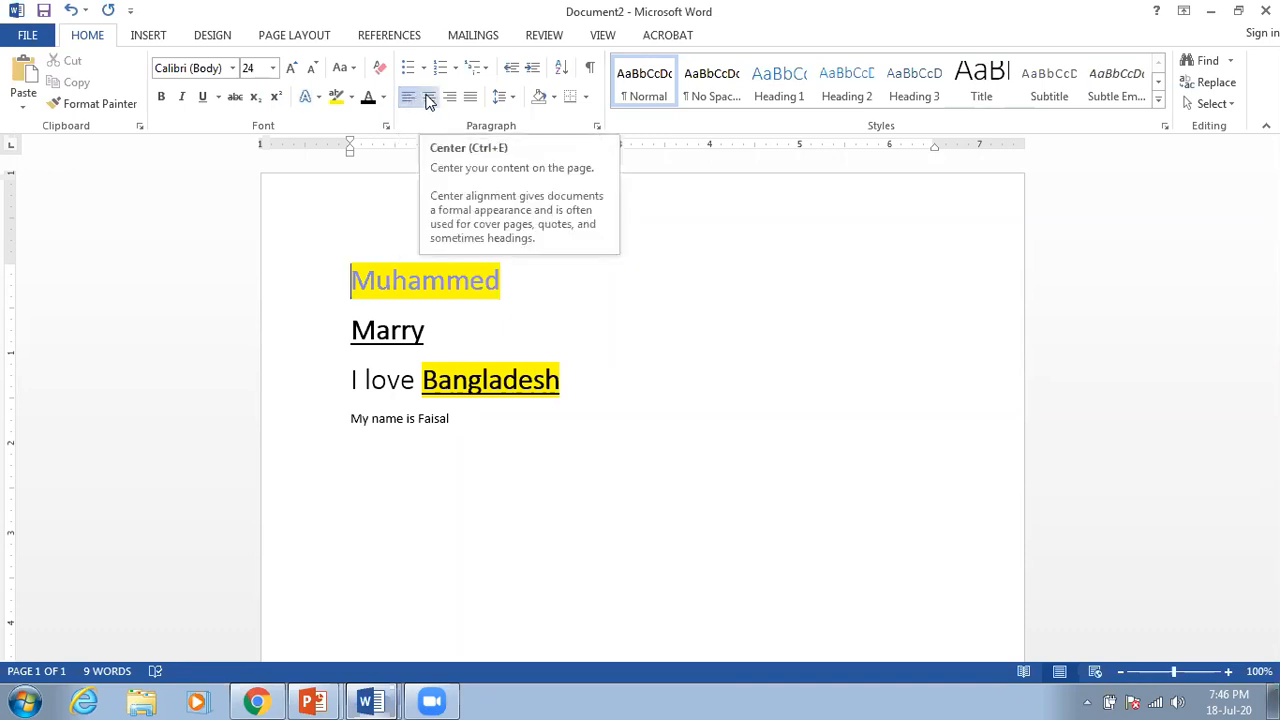
left_click(428, 99)
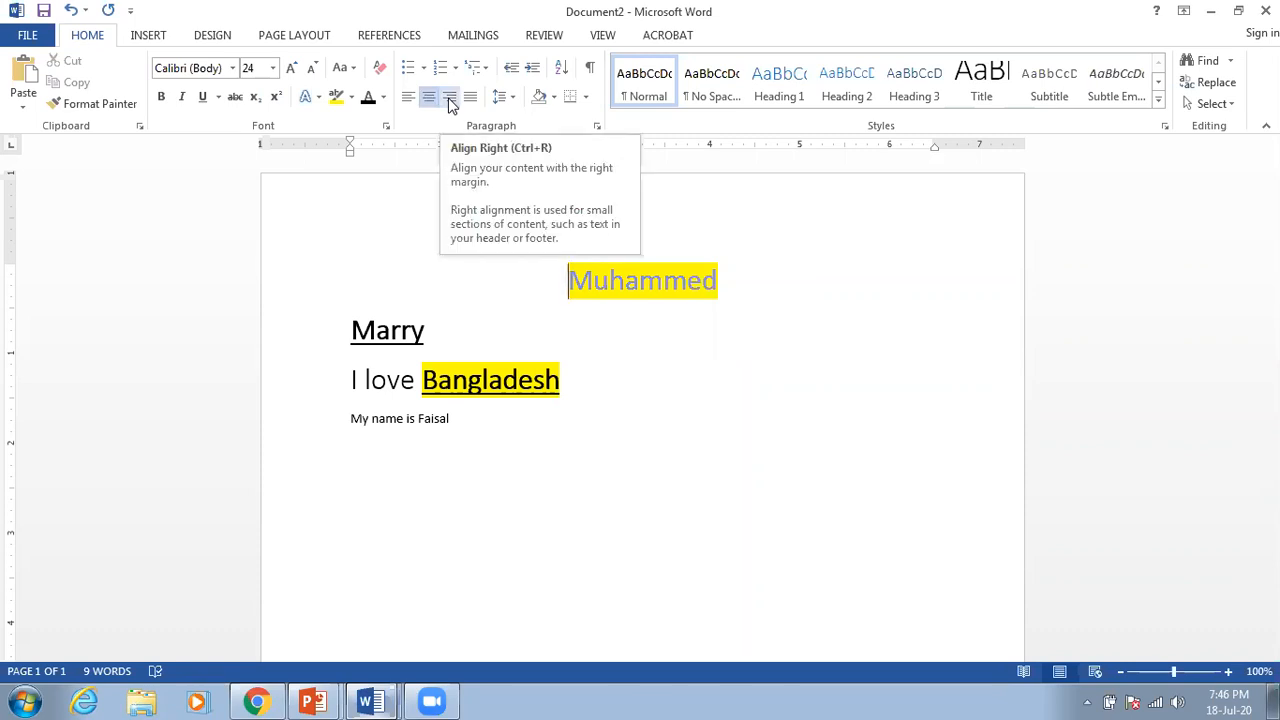
left_click(451, 105)
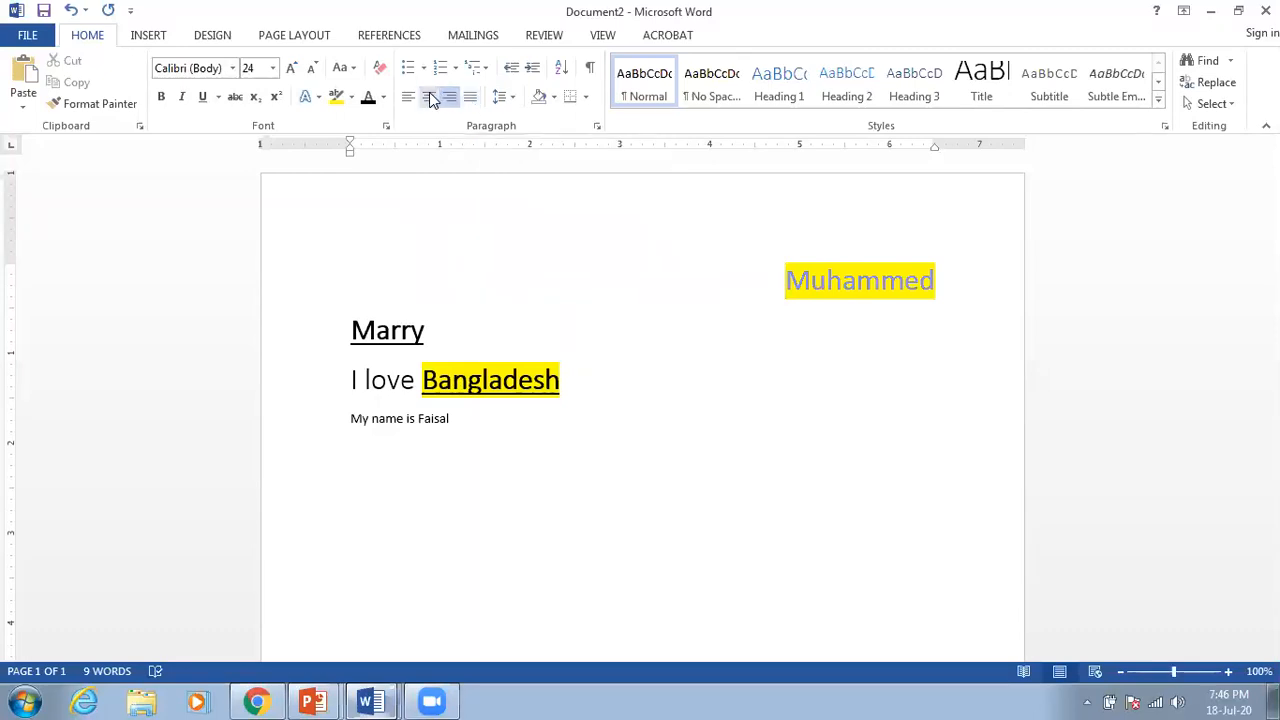
left_click(430, 97)
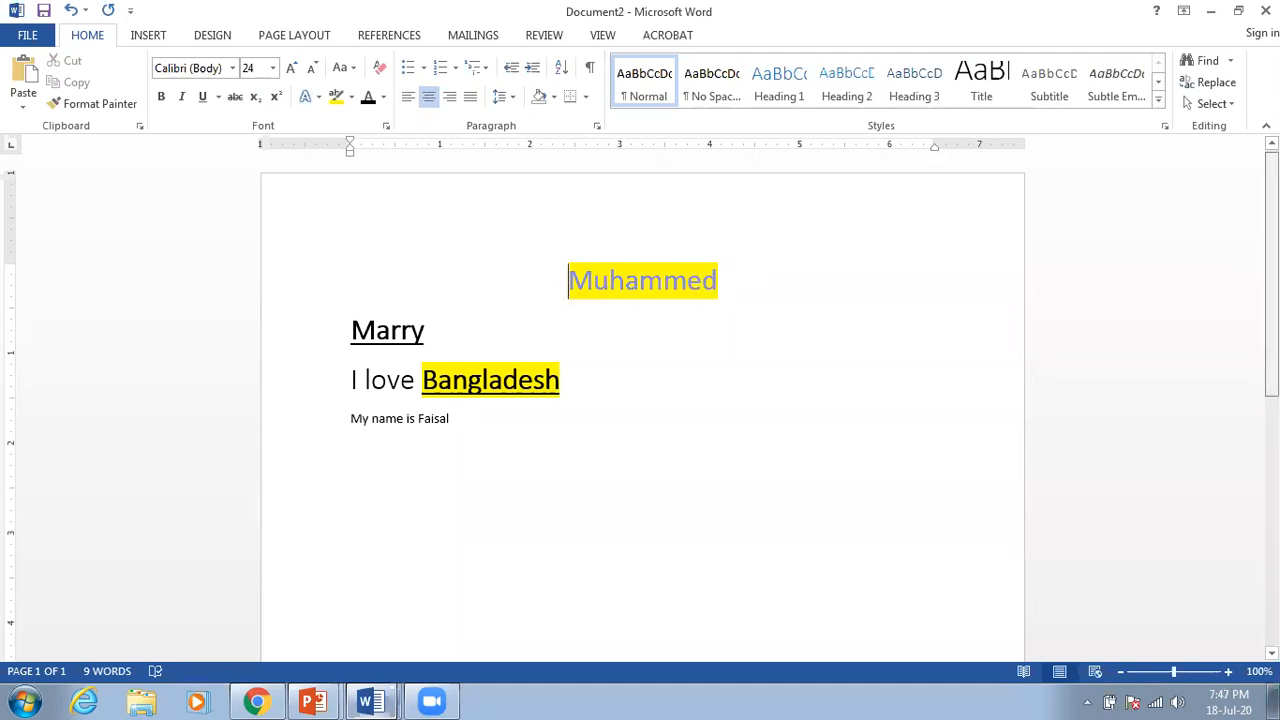
scroll(642, 400, "down", 2)
scroll(642, 400, "down", 4)
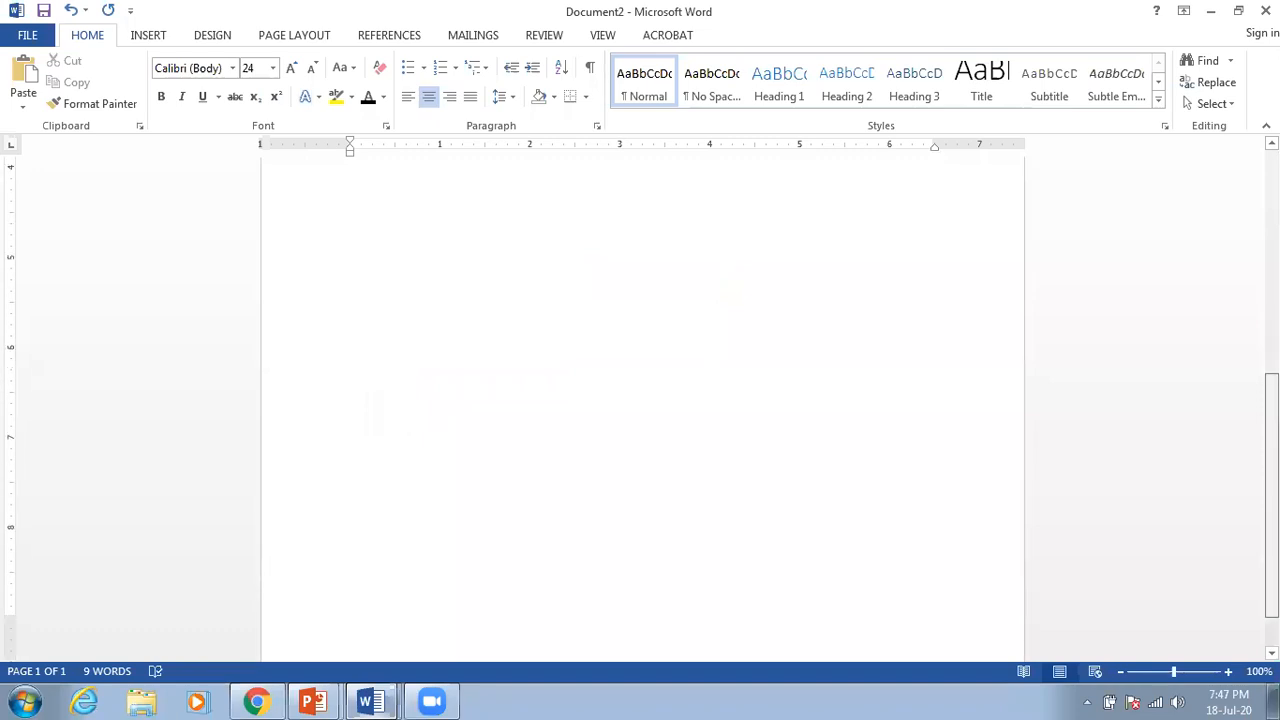
scroll(642, 400, "up", 6)
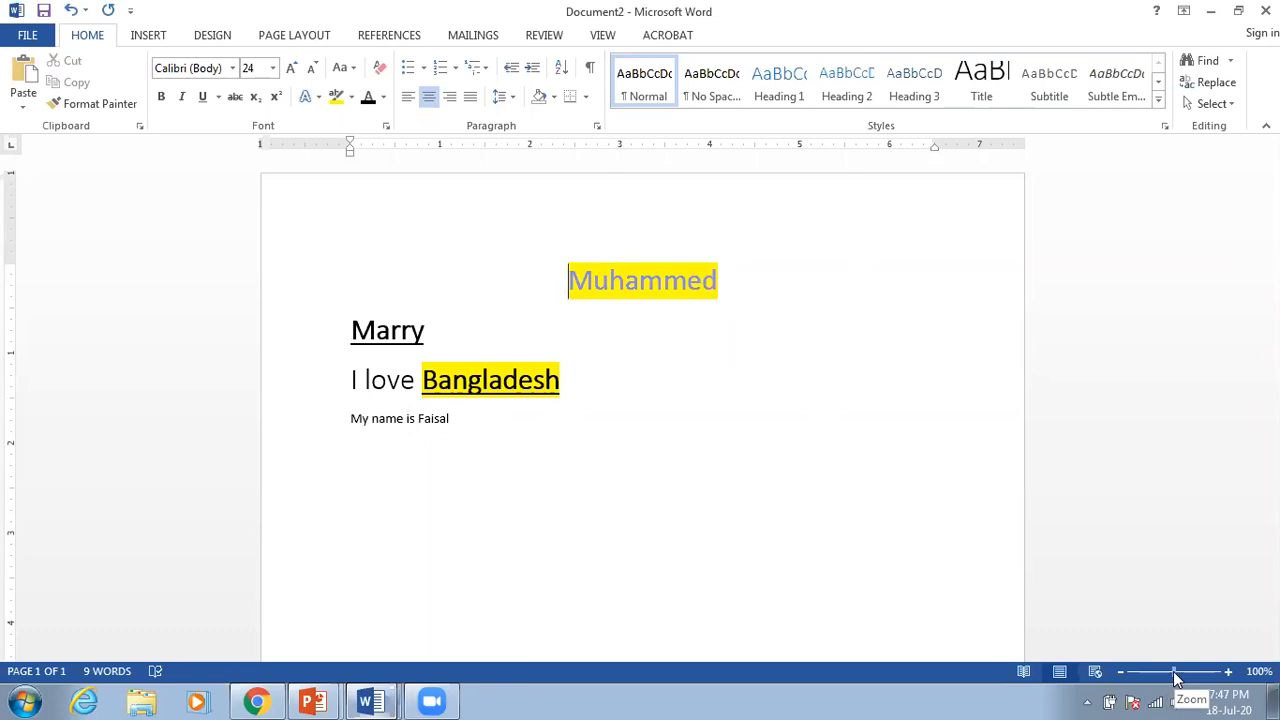
left_click(1229, 672)
left_click(1229, 672)
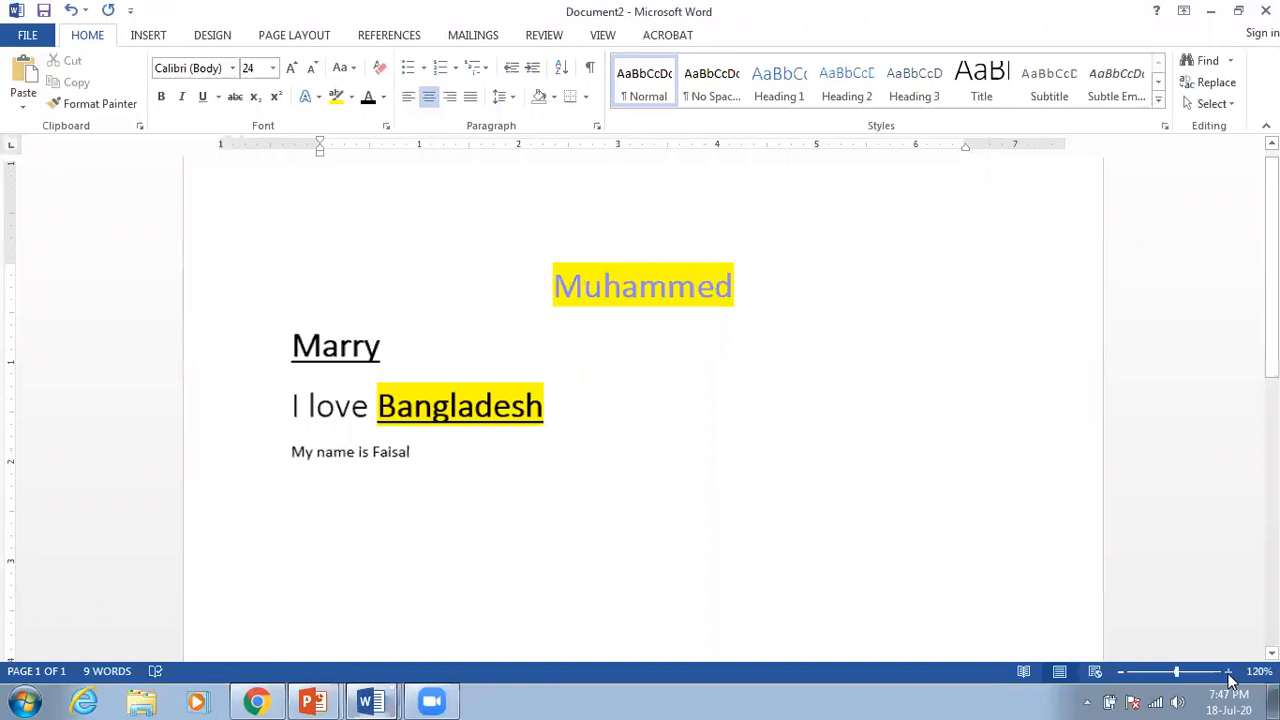
left_click(1229, 672)
left_click(1229, 672)
left_click(1229, 672)
left_click(1229, 672)
left_click(1229, 672)
left_click(1229, 672)
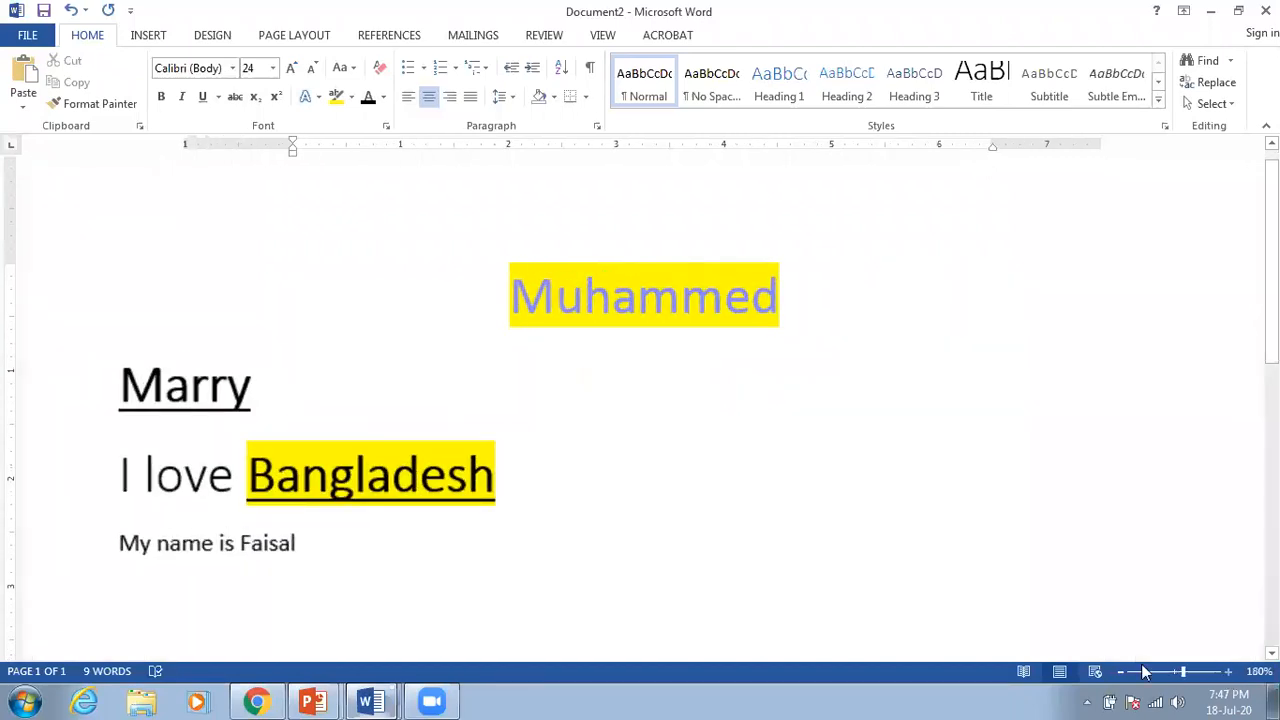
left_click(1121, 672)
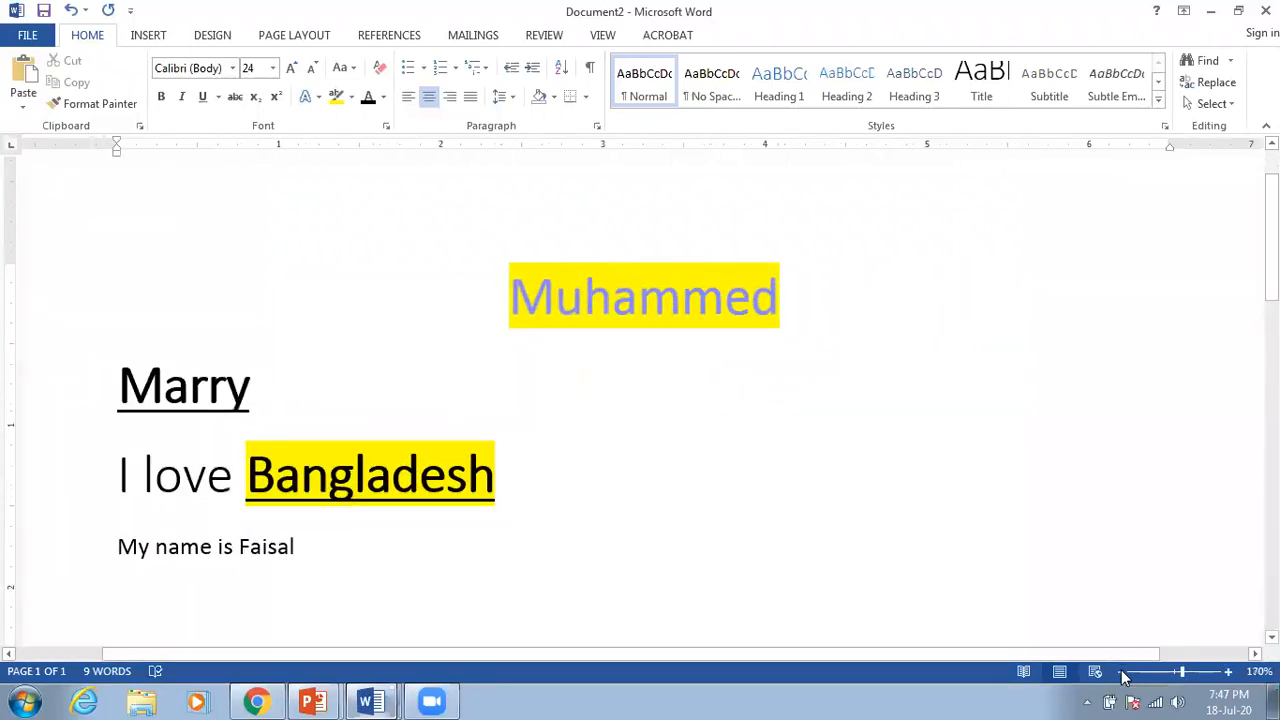
left_click(1121, 672)
left_click(1121, 672)
left_click(1121, 672)
left_click(1121, 672)
left_click(1121, 672)
left_click(1121, 672)
left_click(1121, 672)
left_click(1121, 672)
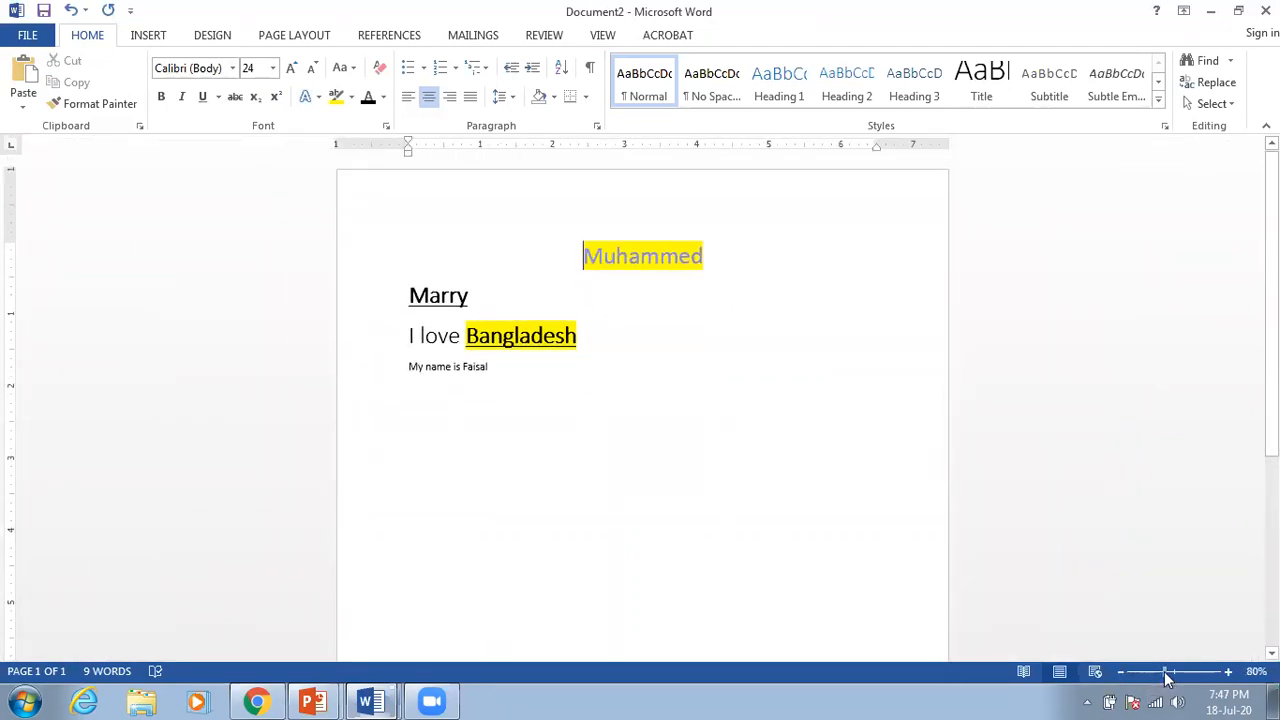
left_click_drag(1166, 678, 1176, 677)
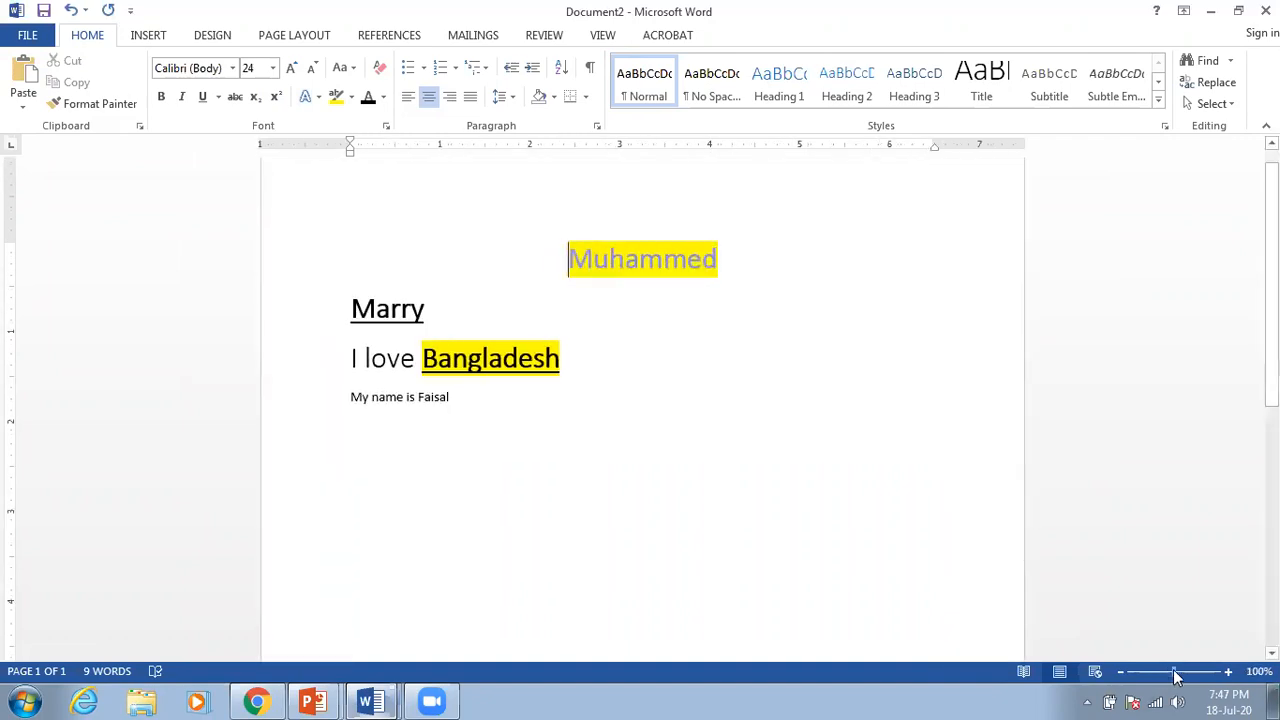
left_click(1115, 535)
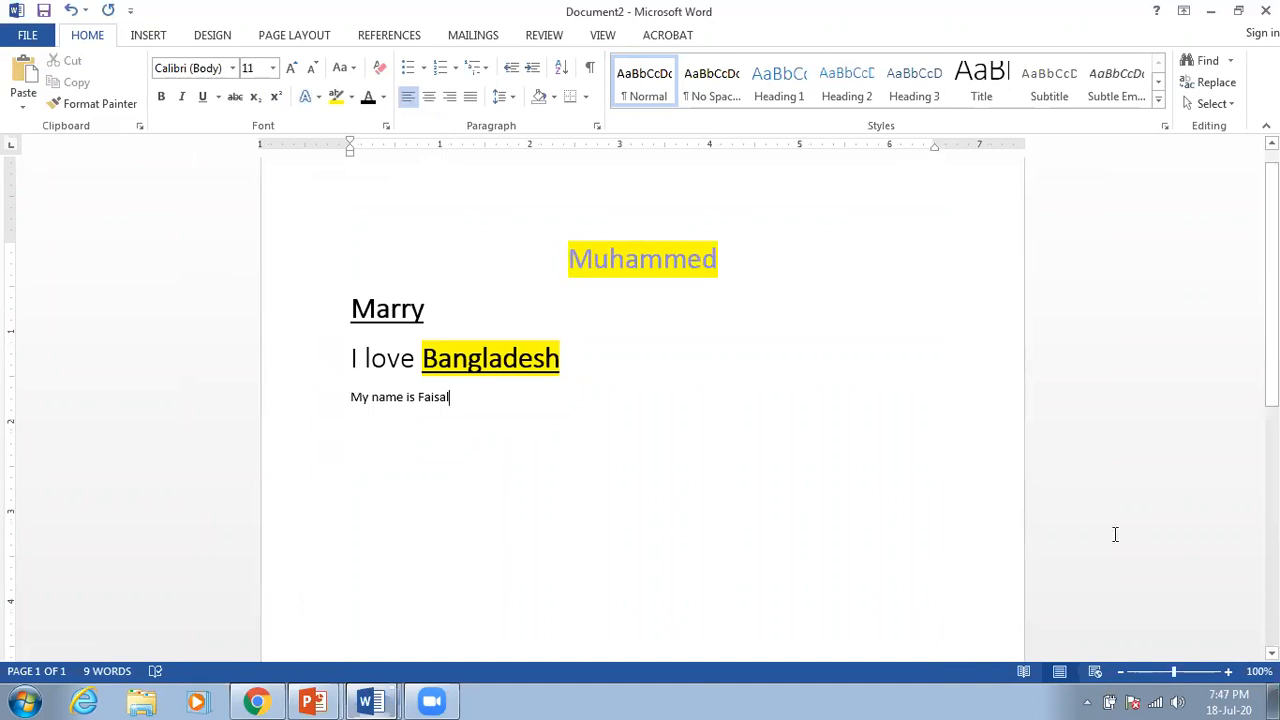
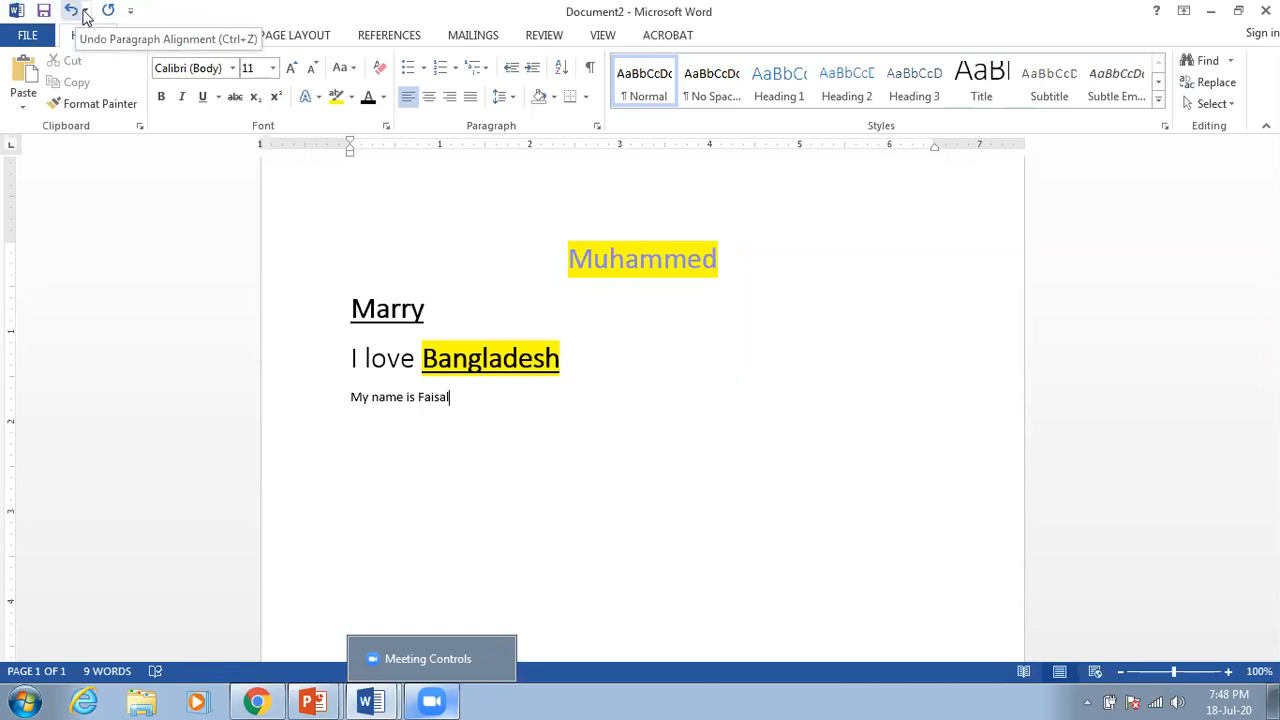
Step: Type a line of random letters below the last sentence, then undo it
key("Return")
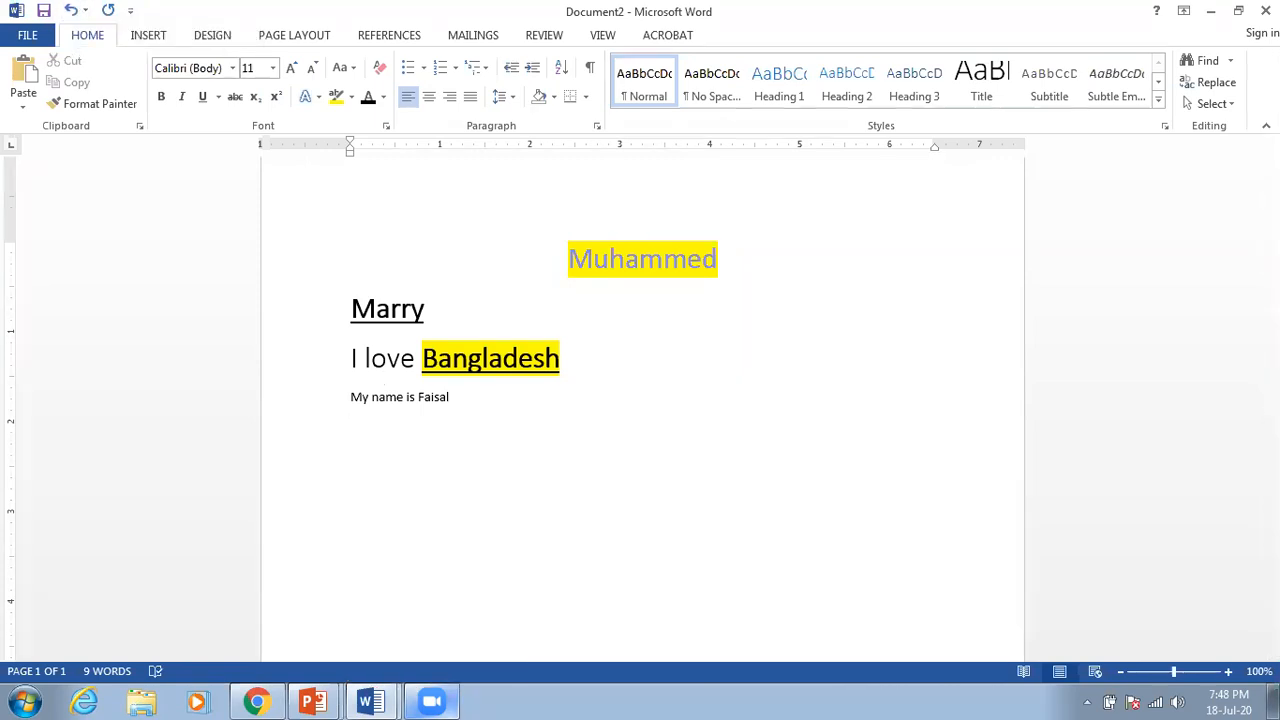
type("Muashfsadjfh")
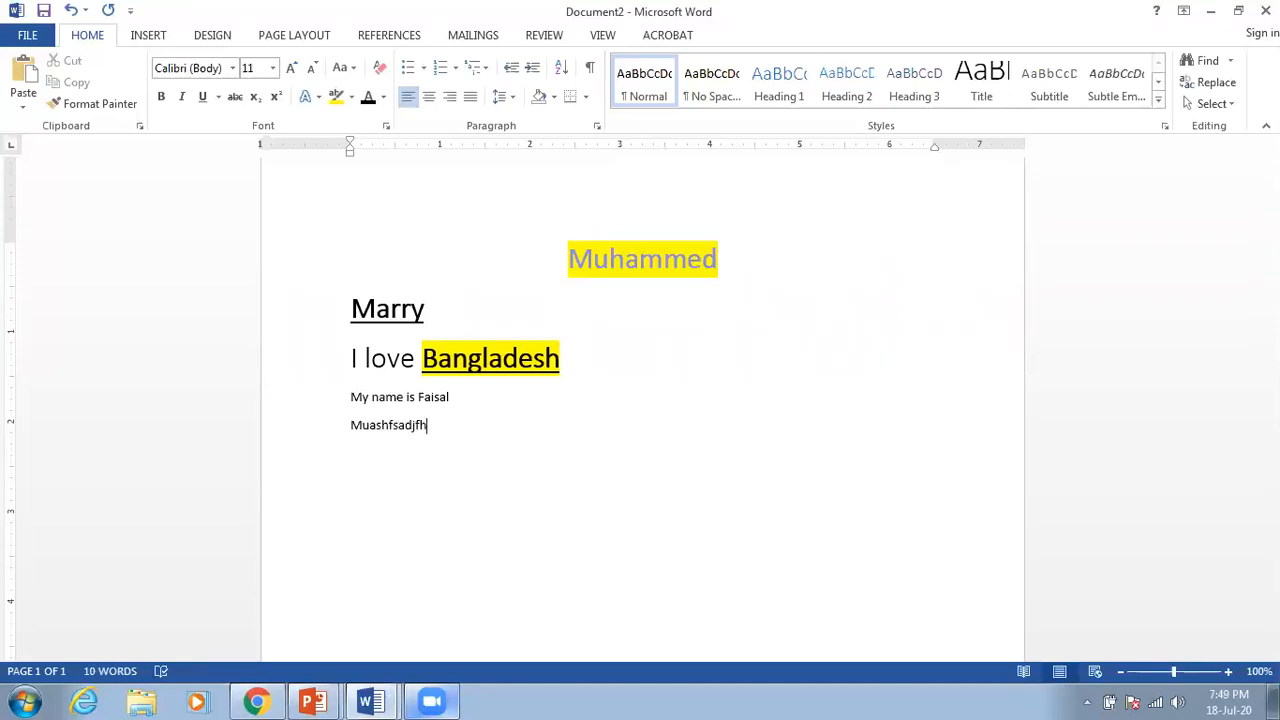
left_click(73, 11)
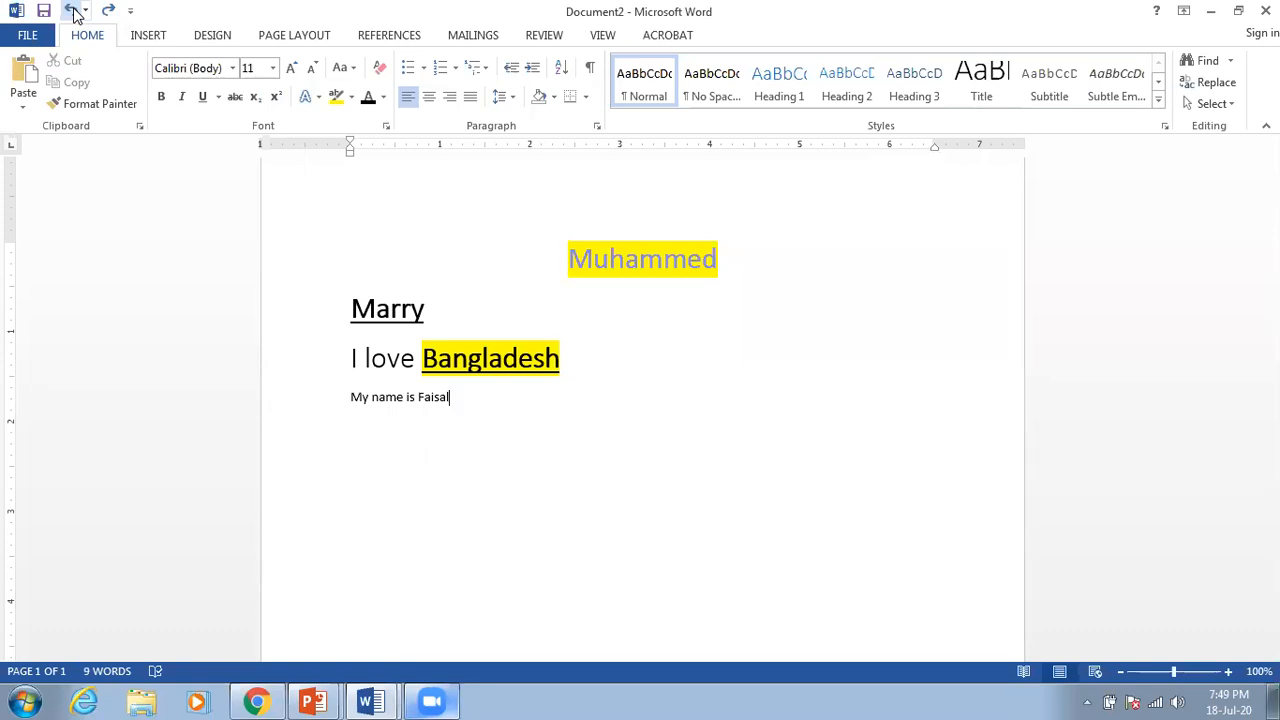
Step: Type 'kasdfjgdgjkoadfj;gkd' on a new line, then undo it piece by piece
key("Return")
type("kasdfjgdgjkoadfj;gkd")
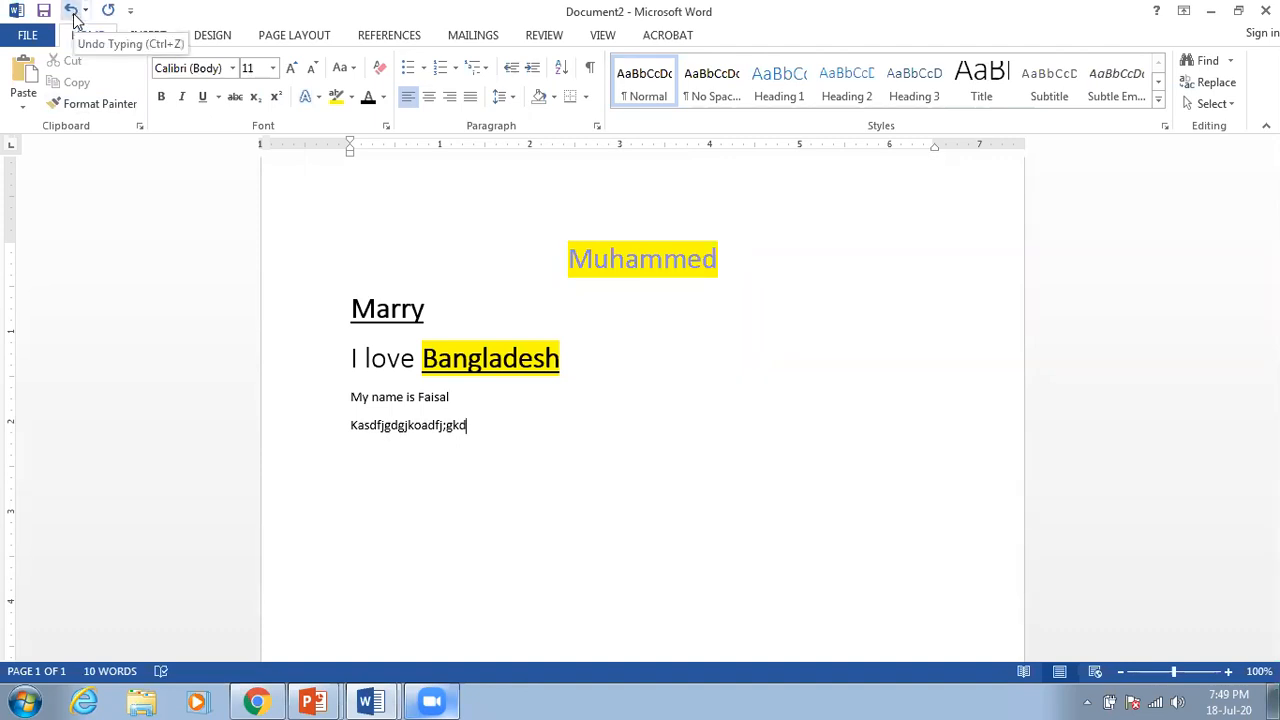
left_click(72, 10)
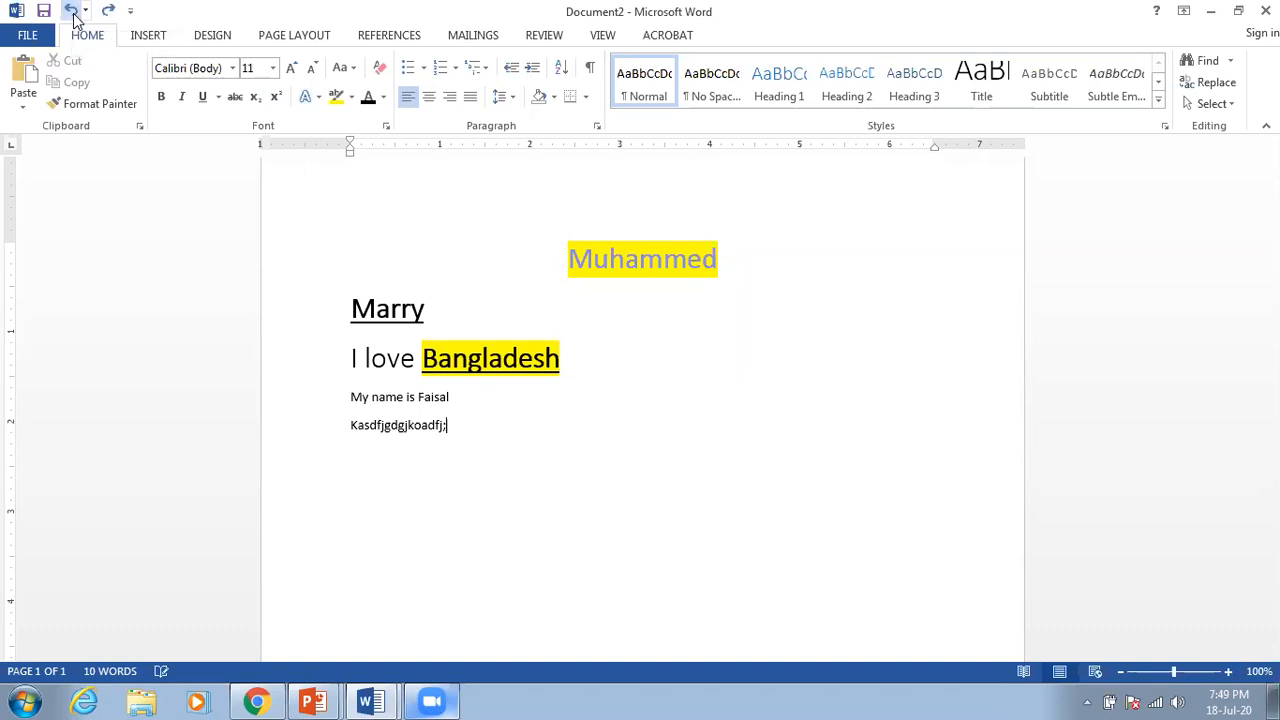
left_click(72, 10)
left_click(72, 10)
left_click(72, 10)
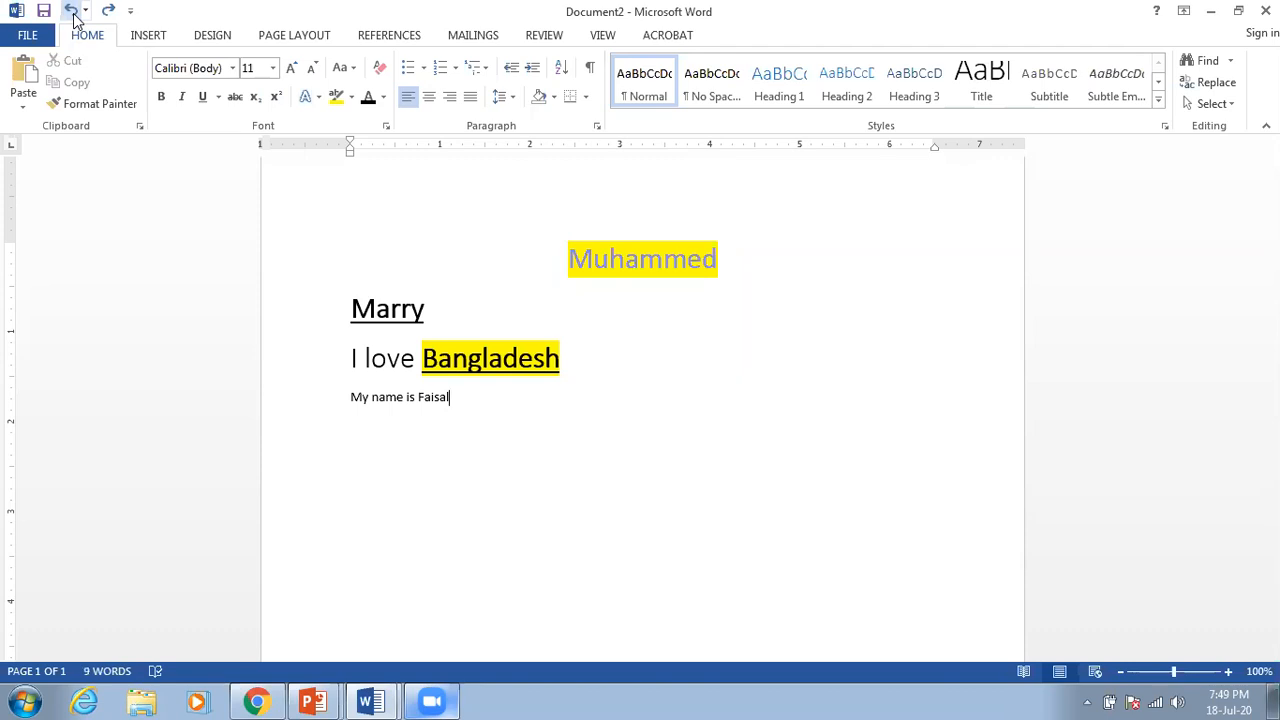
Step: Undo the name line's alignment back to left, then redo to centred and restore the random line
left_click(72, 12)
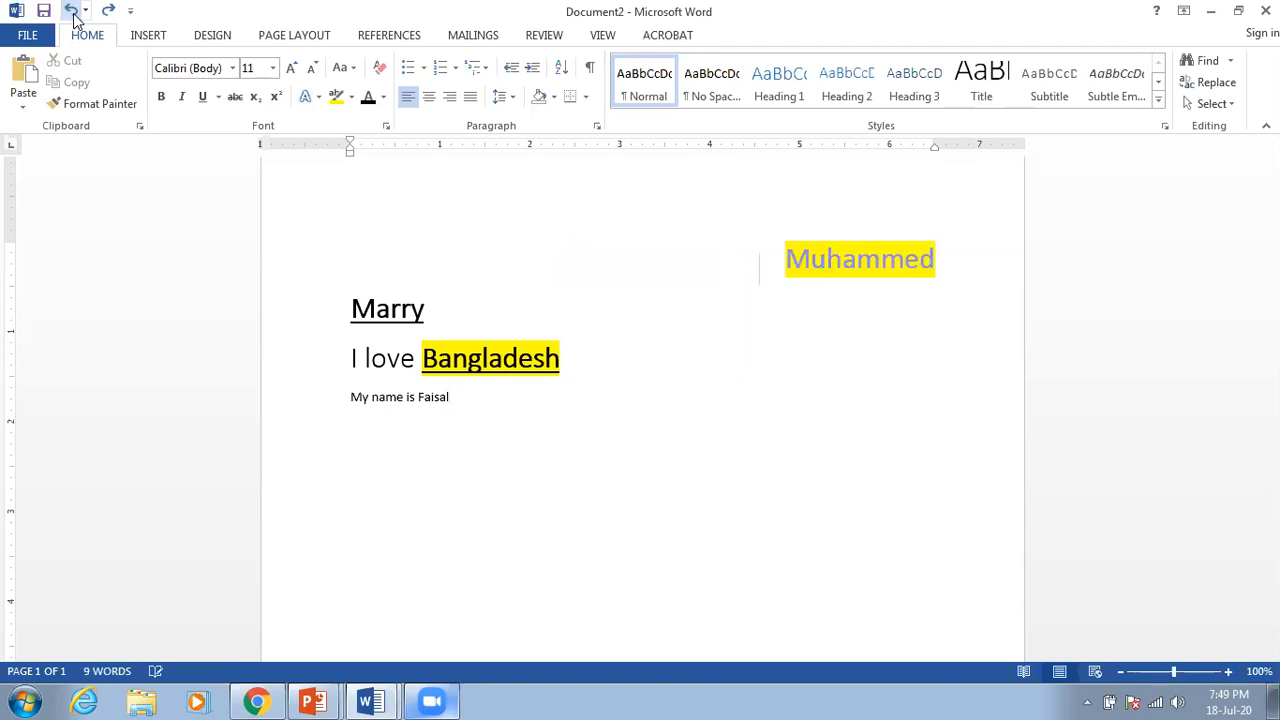
left_click(72, 12)
left_click(72, 12)
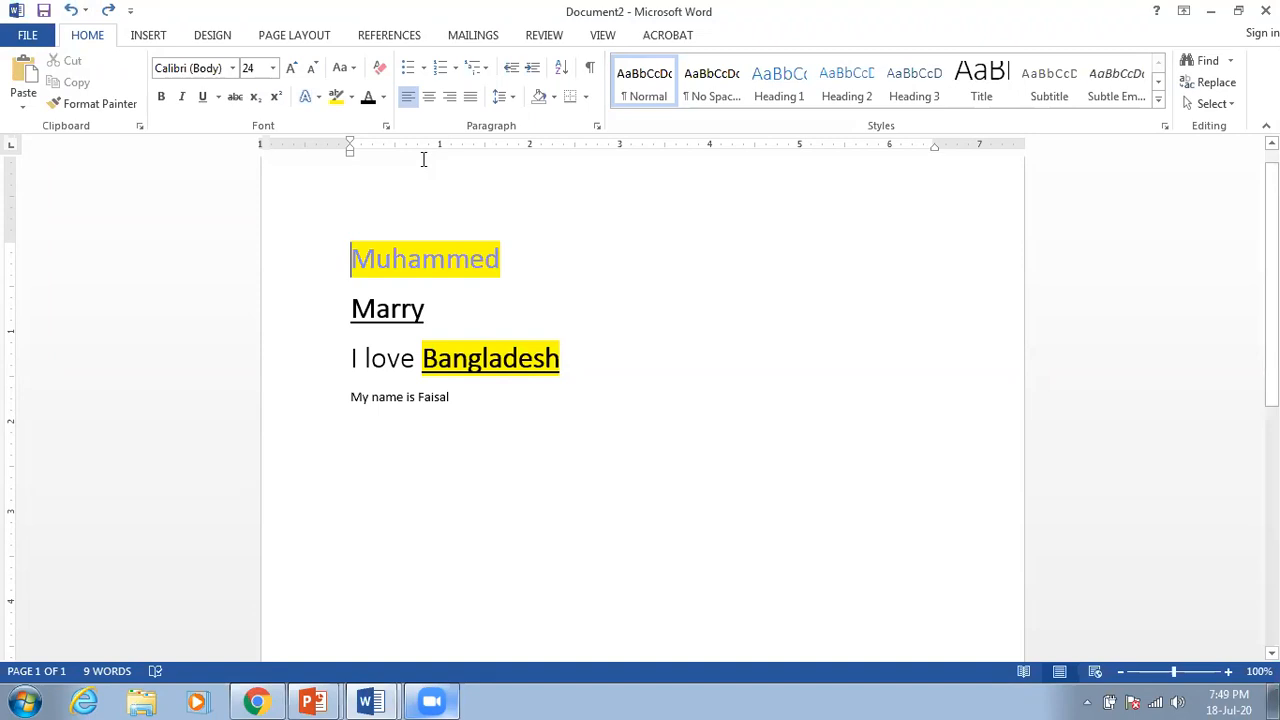
left_click(110, 12)
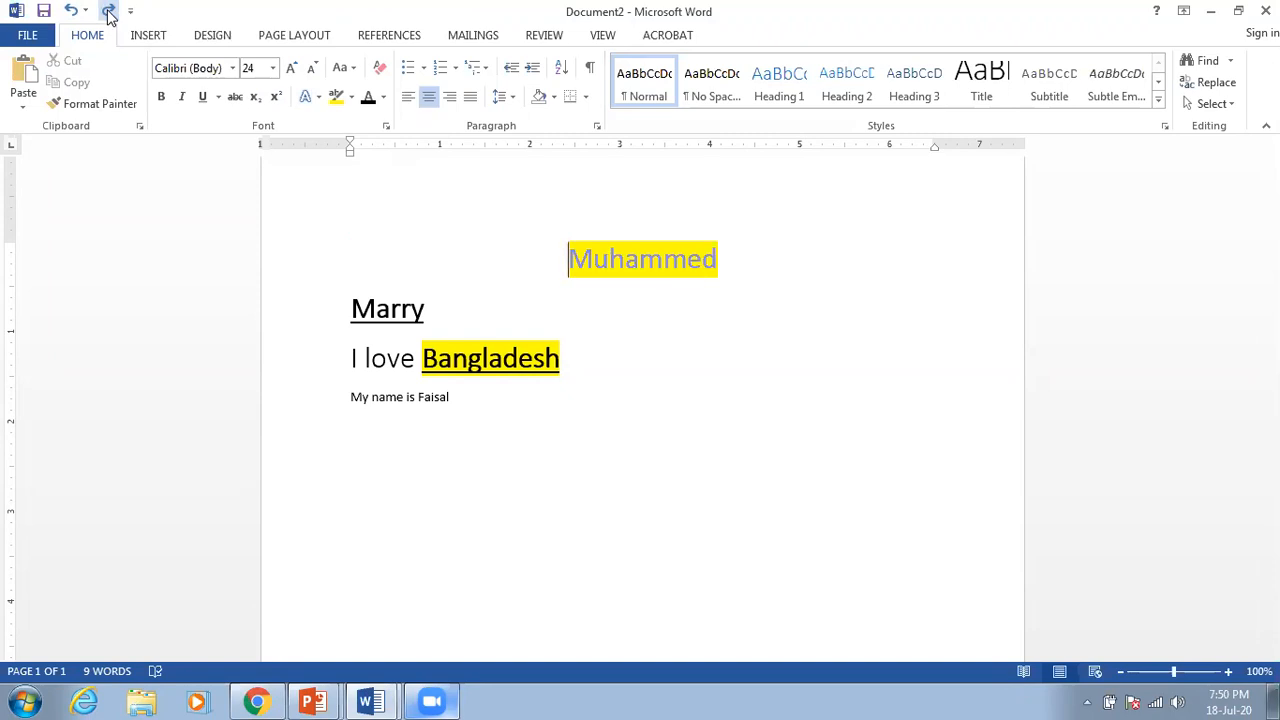
left_click(110, 12)
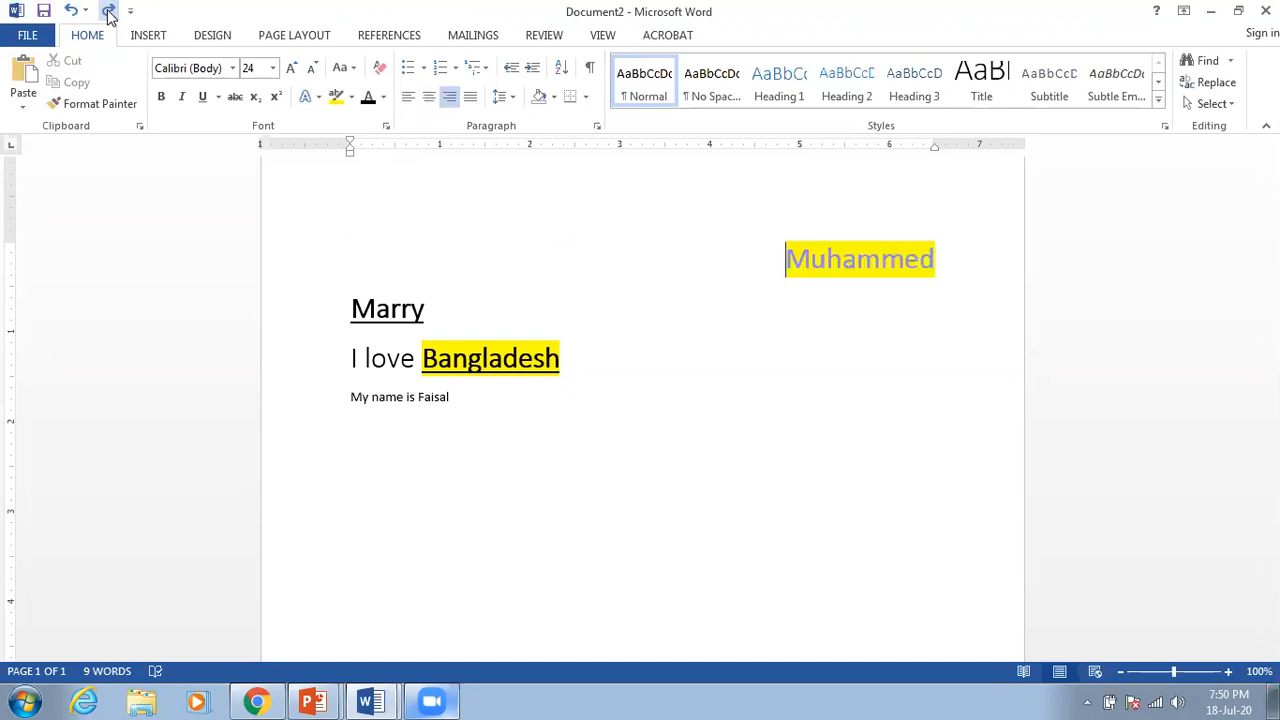
left_click(108, 10)
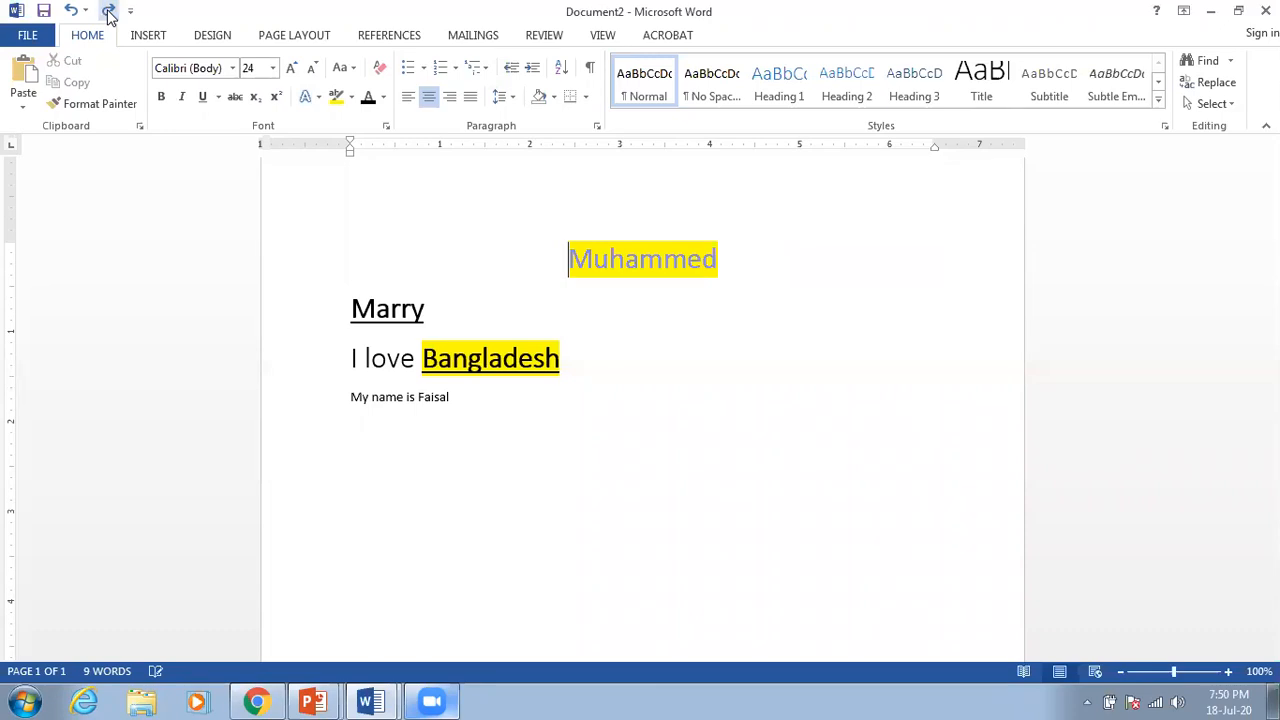
left_click(108, 10)
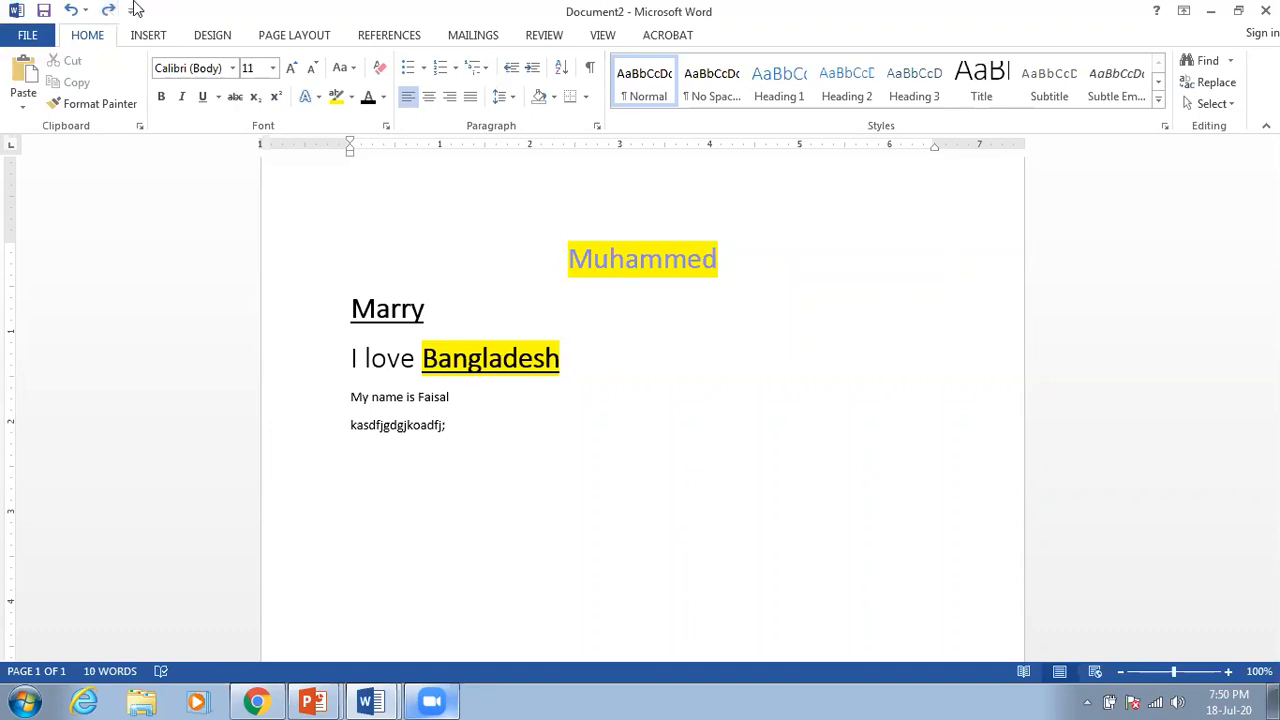
Step: Set the document's Title property to 'Practice' and its Tags to 'Class'
left_click(30, 35)
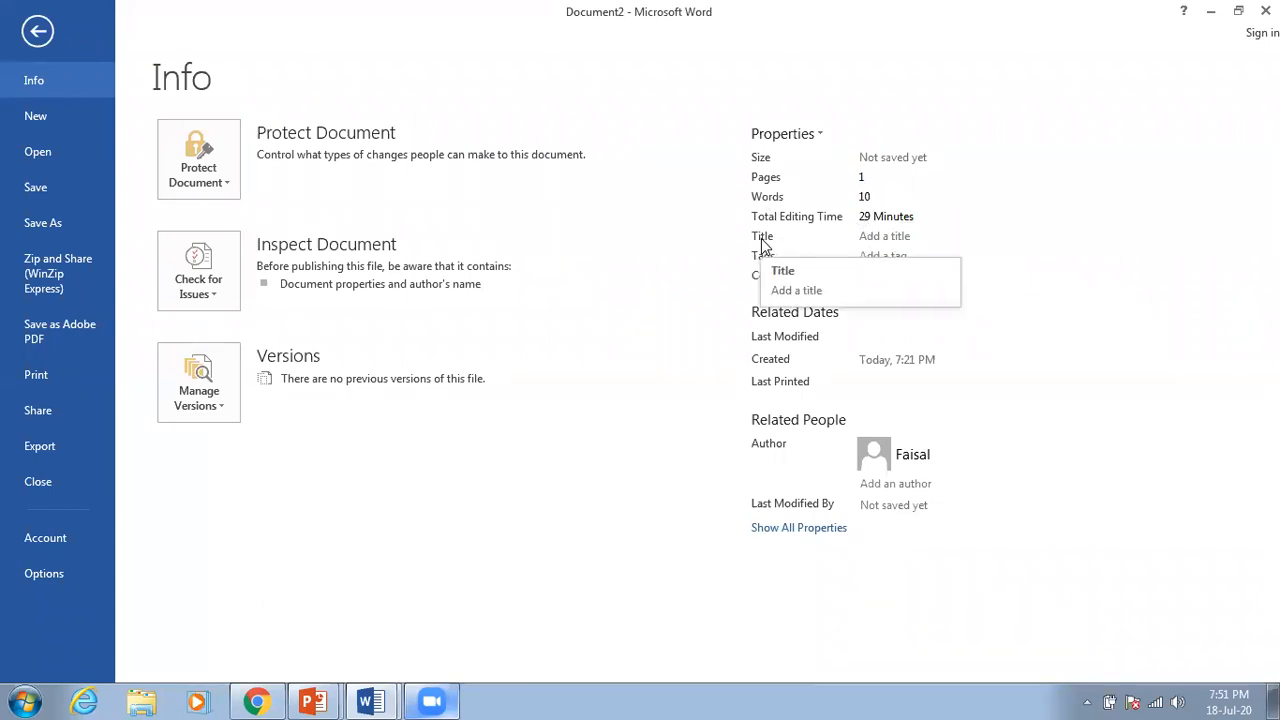
left_click(883, 243)
type("Practice")
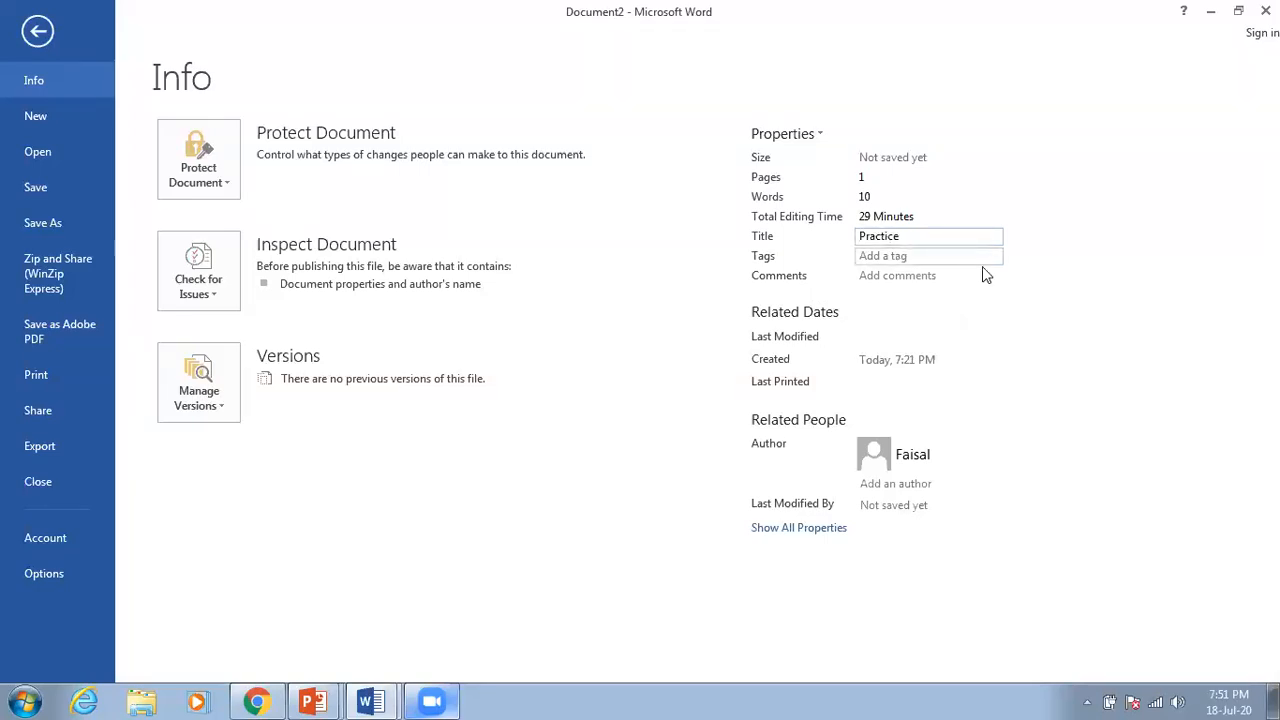
left_click(998, 298)
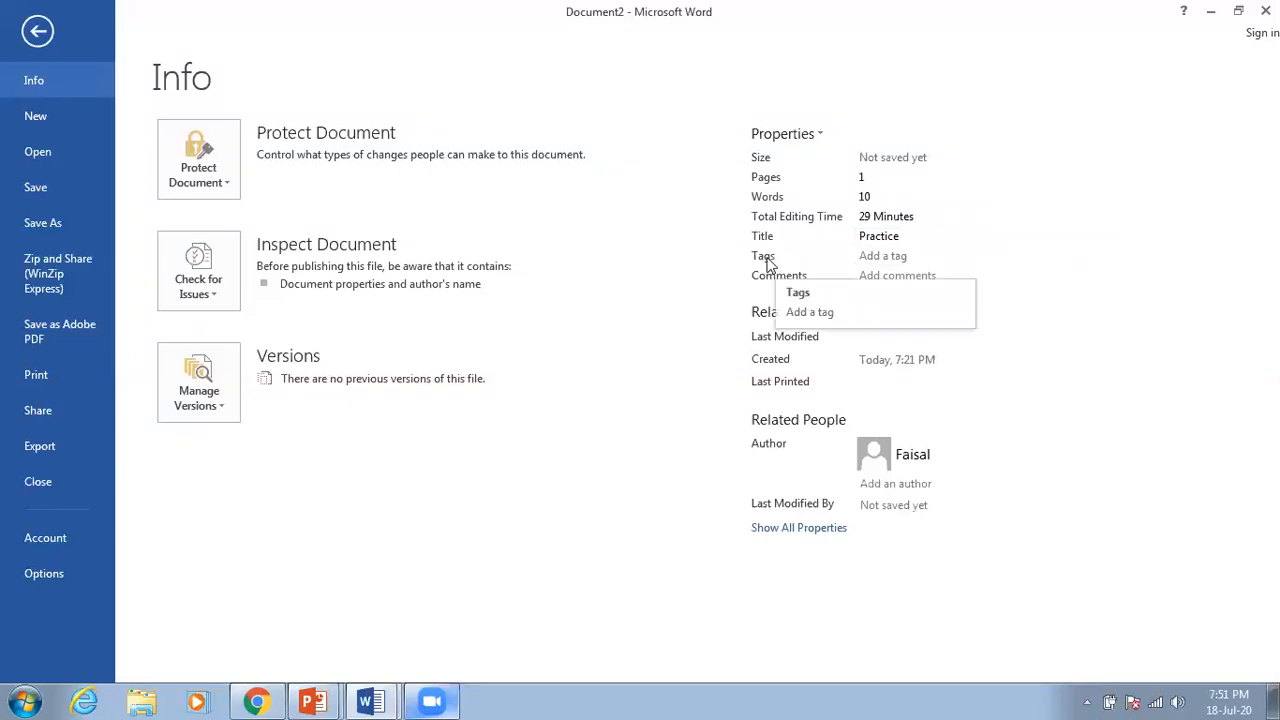
left_click(872, 256)
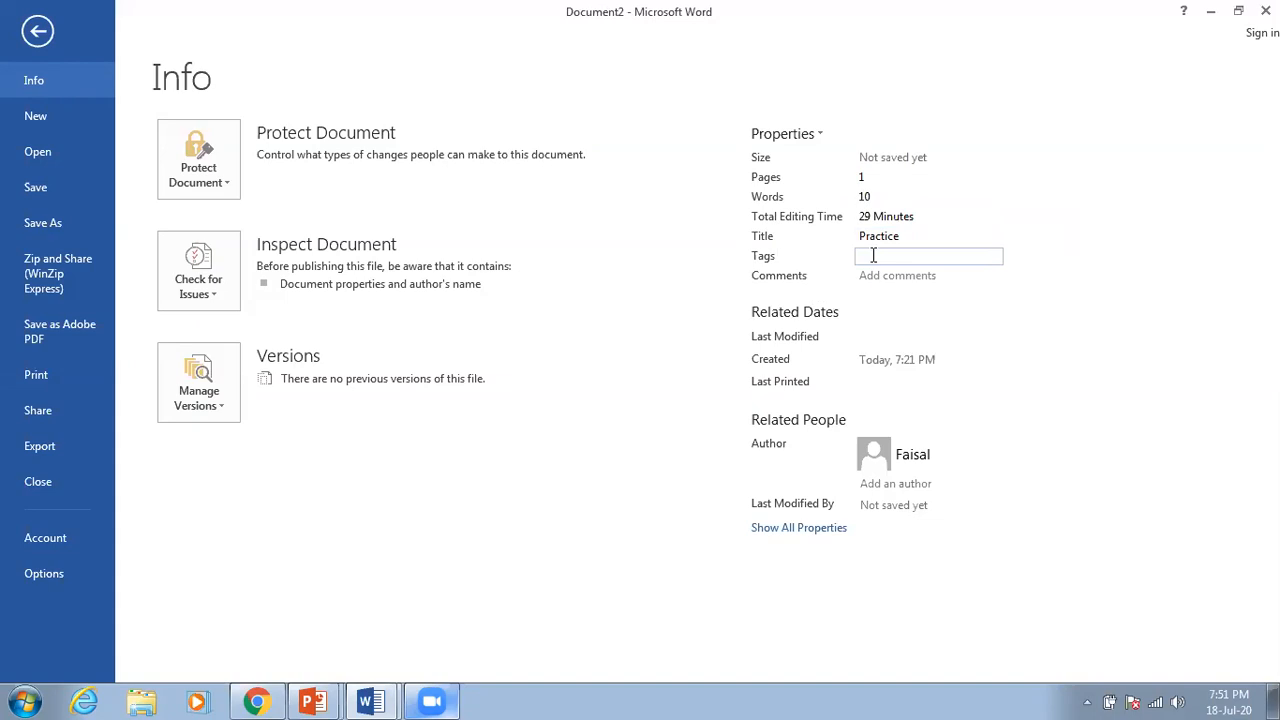
type("Class")
left_click(1031, 297)
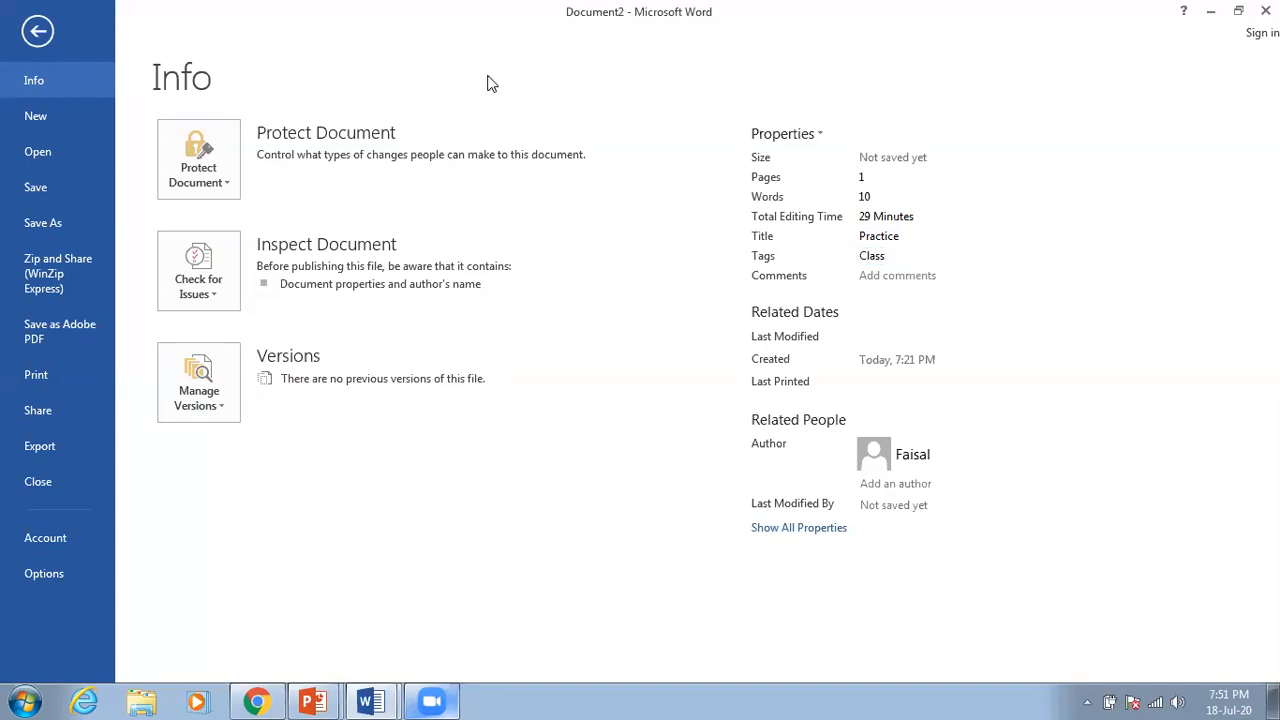
left_click(40, 32)
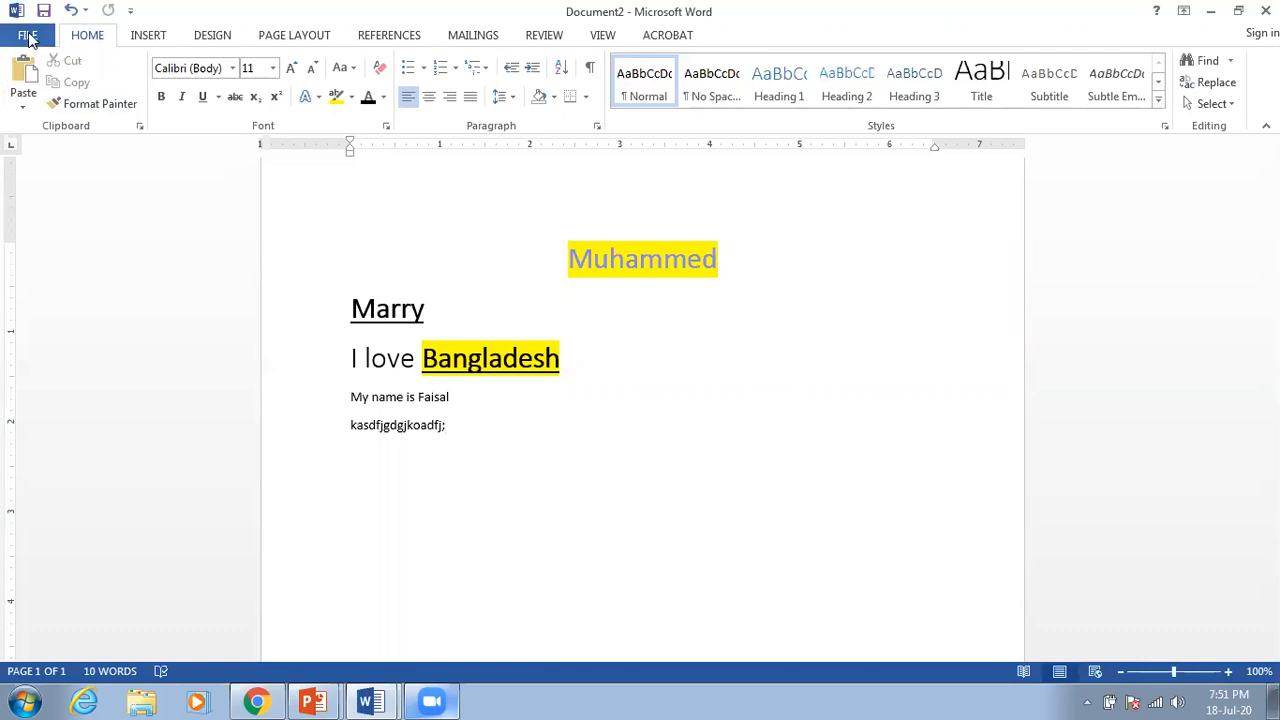
Step: Enter 'Class no 1' in the Comments property on the document's Info page
left_click(28, 38)
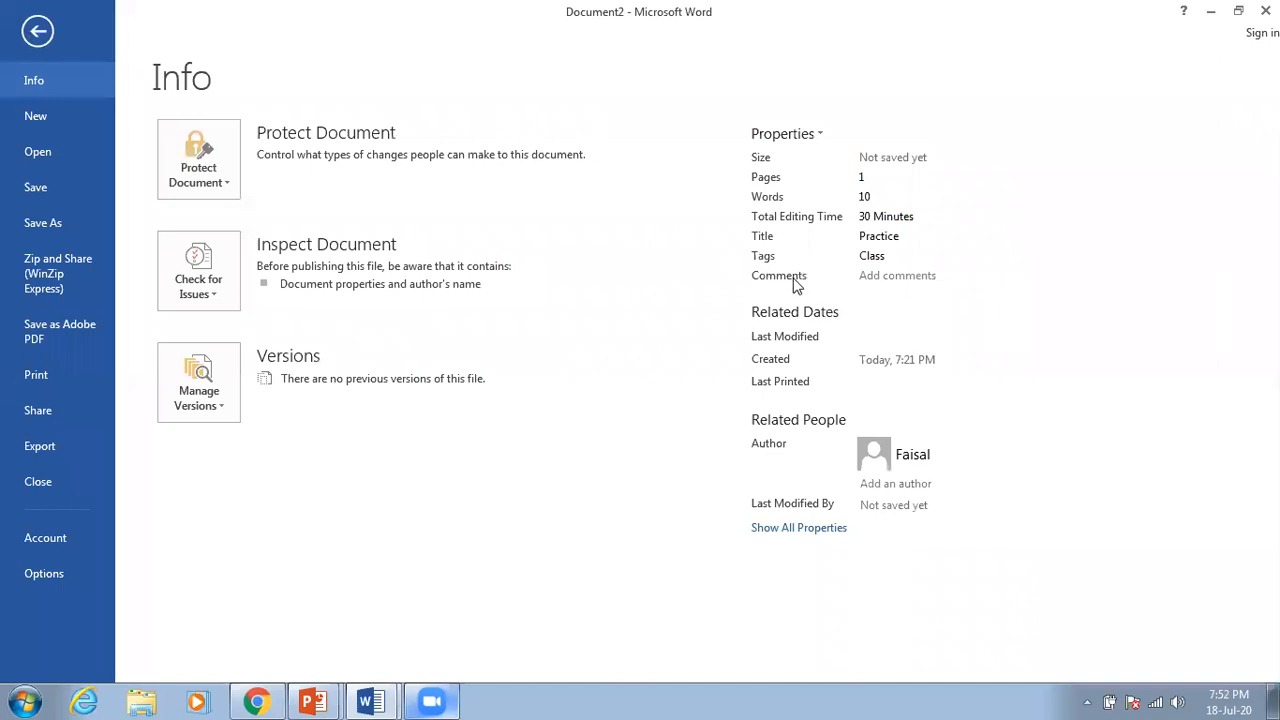
left_click(880, 276)
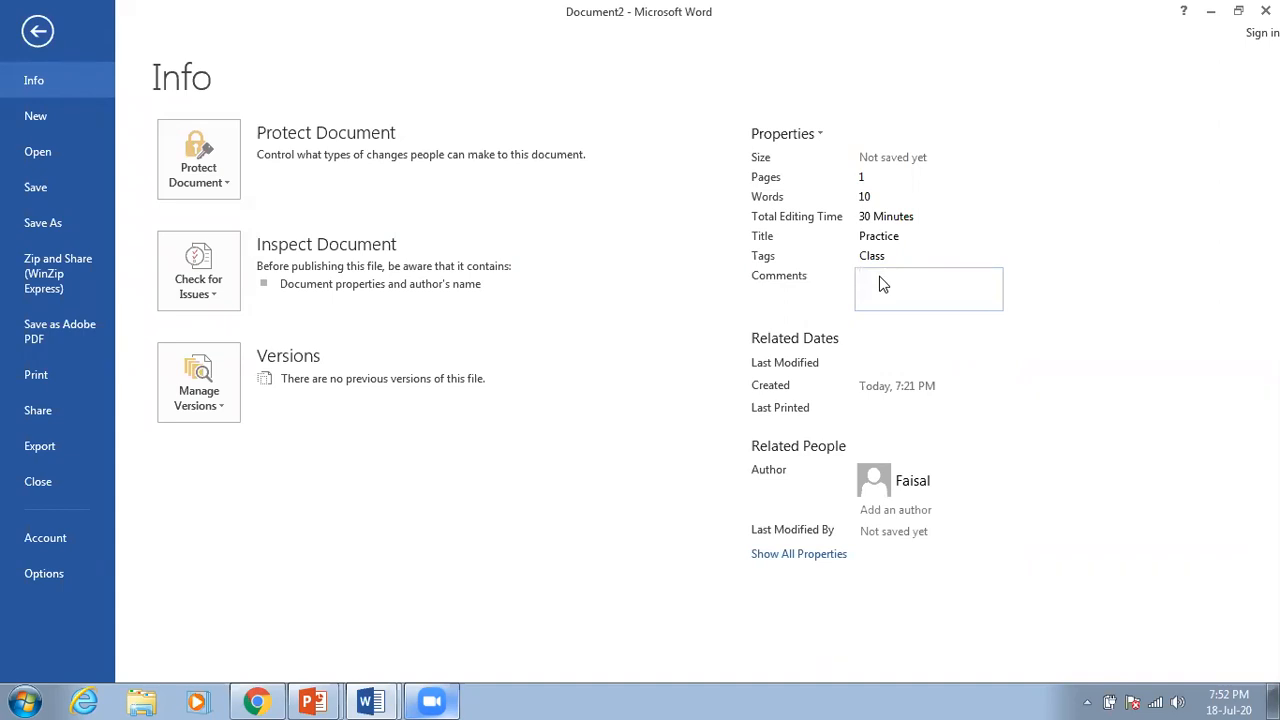
type("Class no 1")
left_click(966, 336)
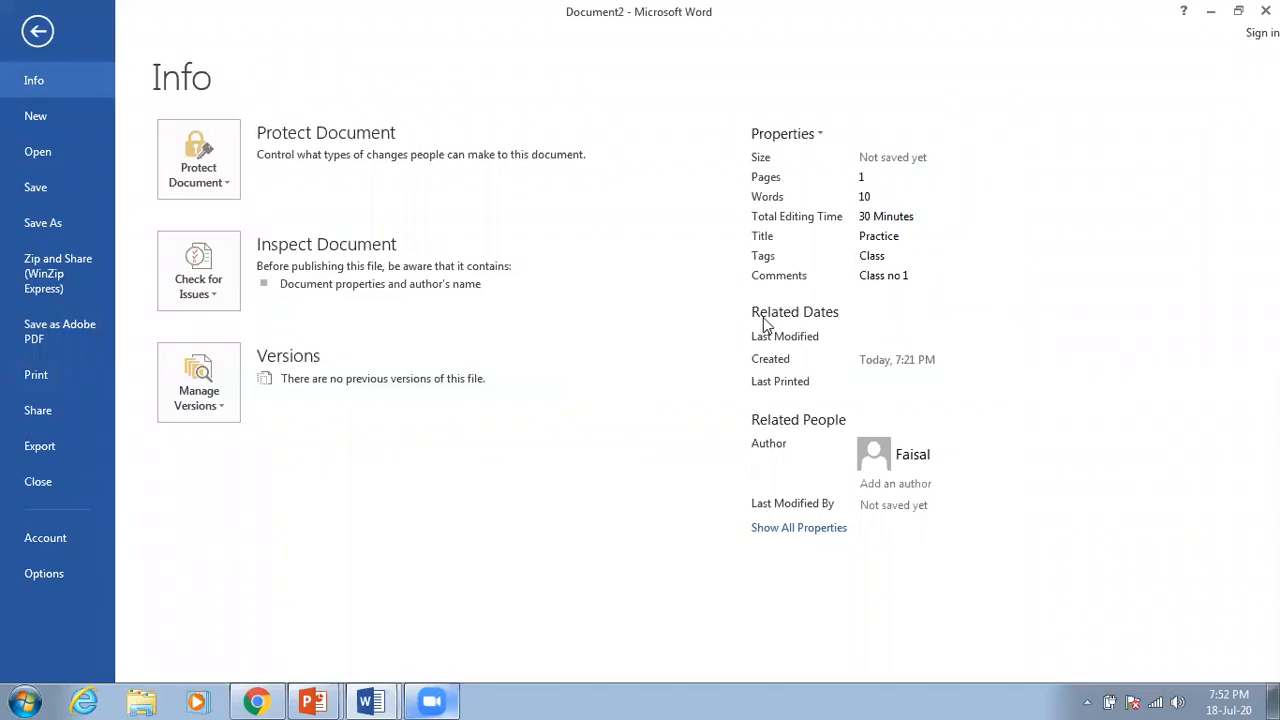
mouse_move(794, 337)
mouse_move(956, 370)
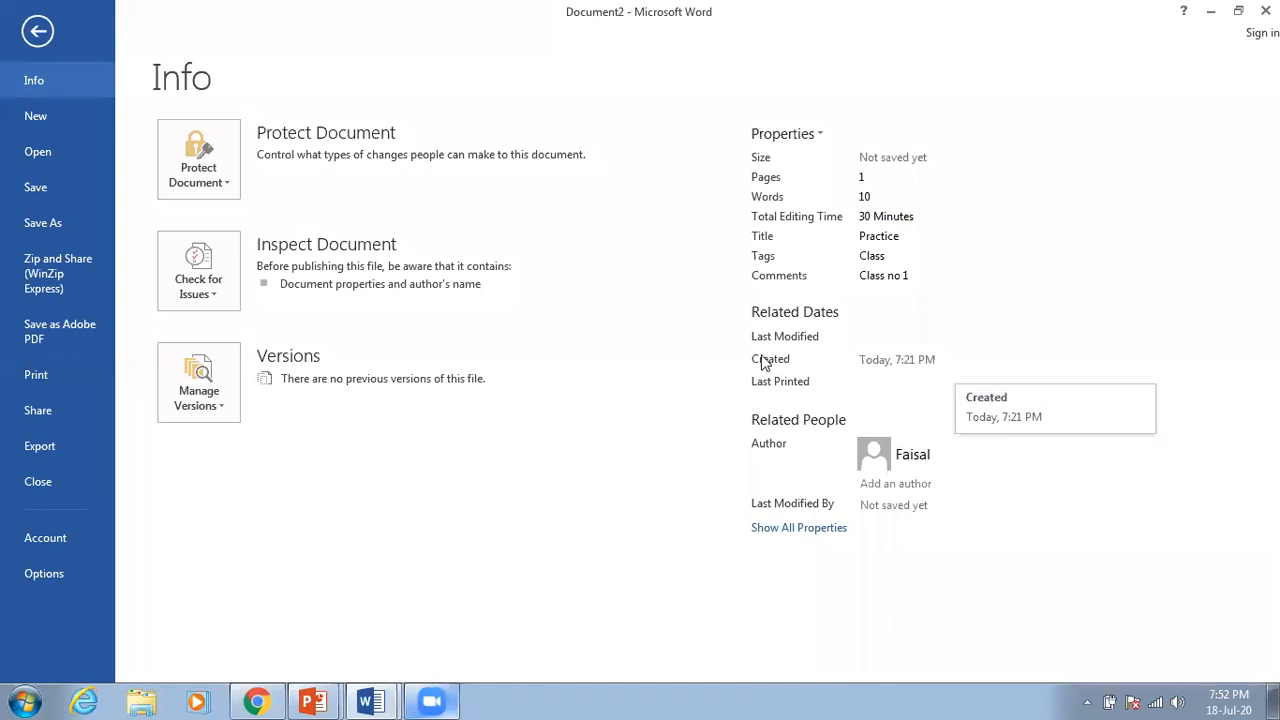
mouse_move(871, 338)
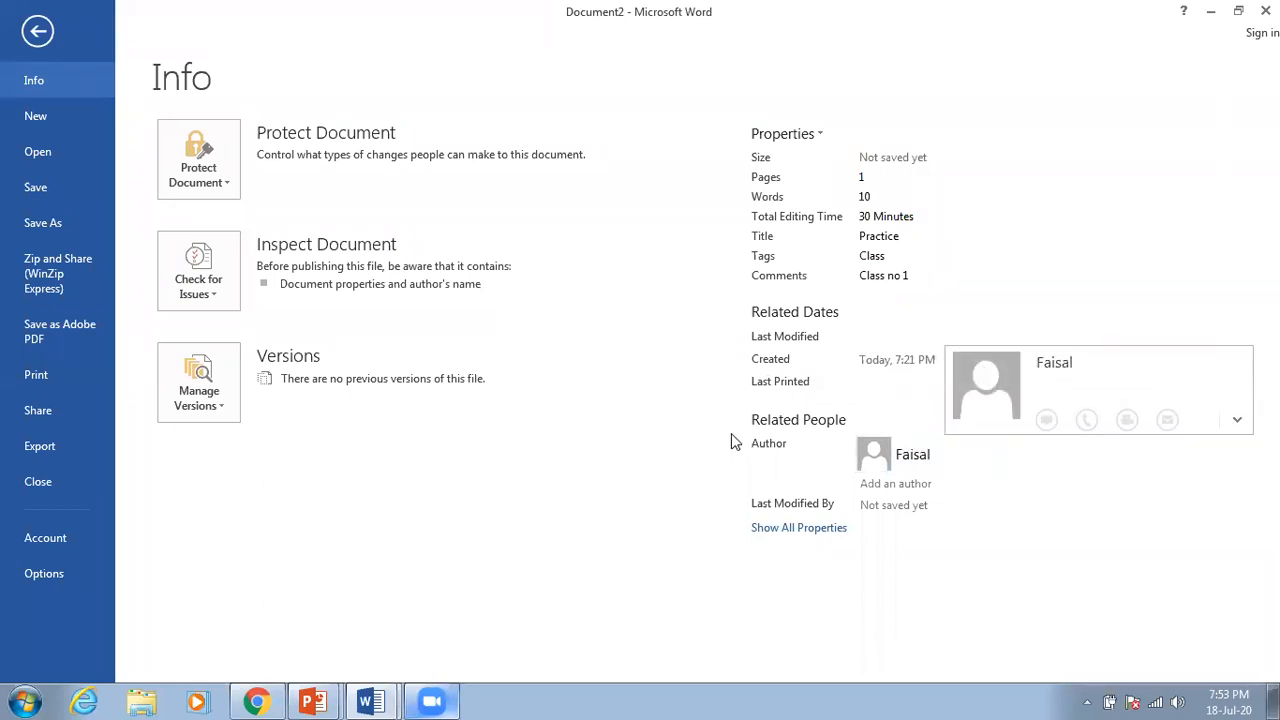
mouse_move(793, 392)
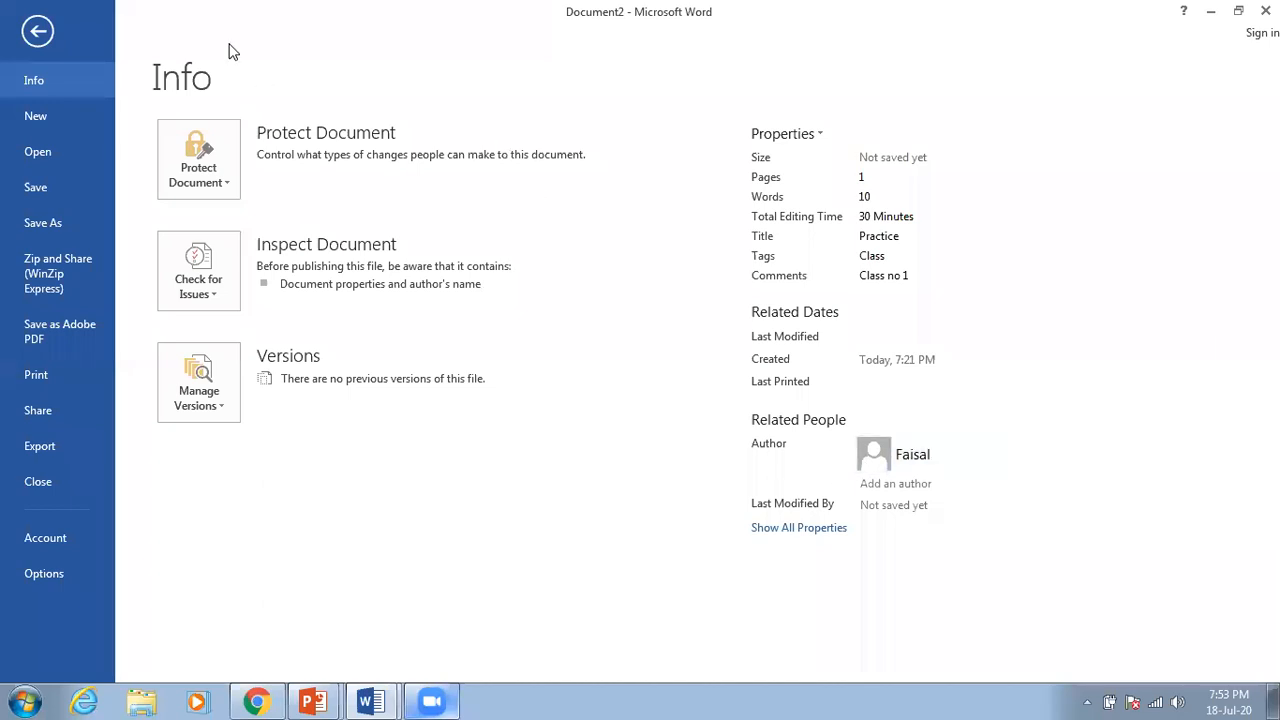
Step: Start a new document from the 'Welcome to Word 2013' template
left_click(47, 114)
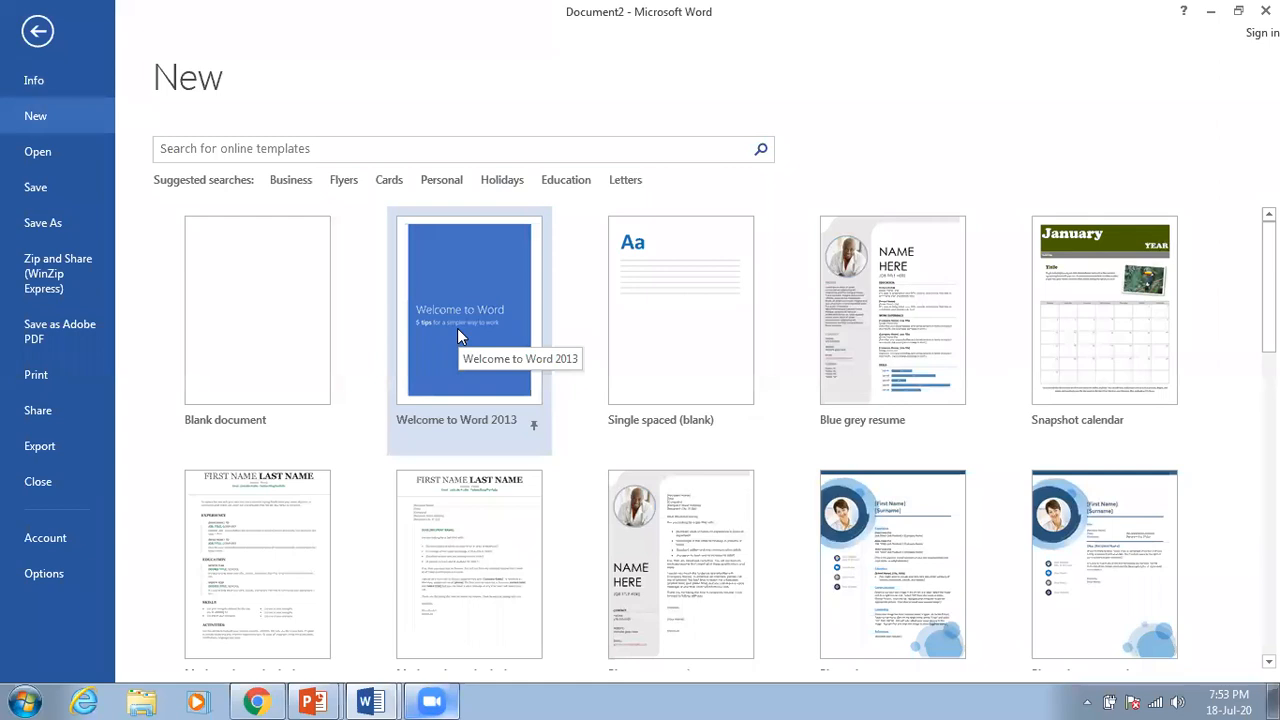
left_click(476, 262)
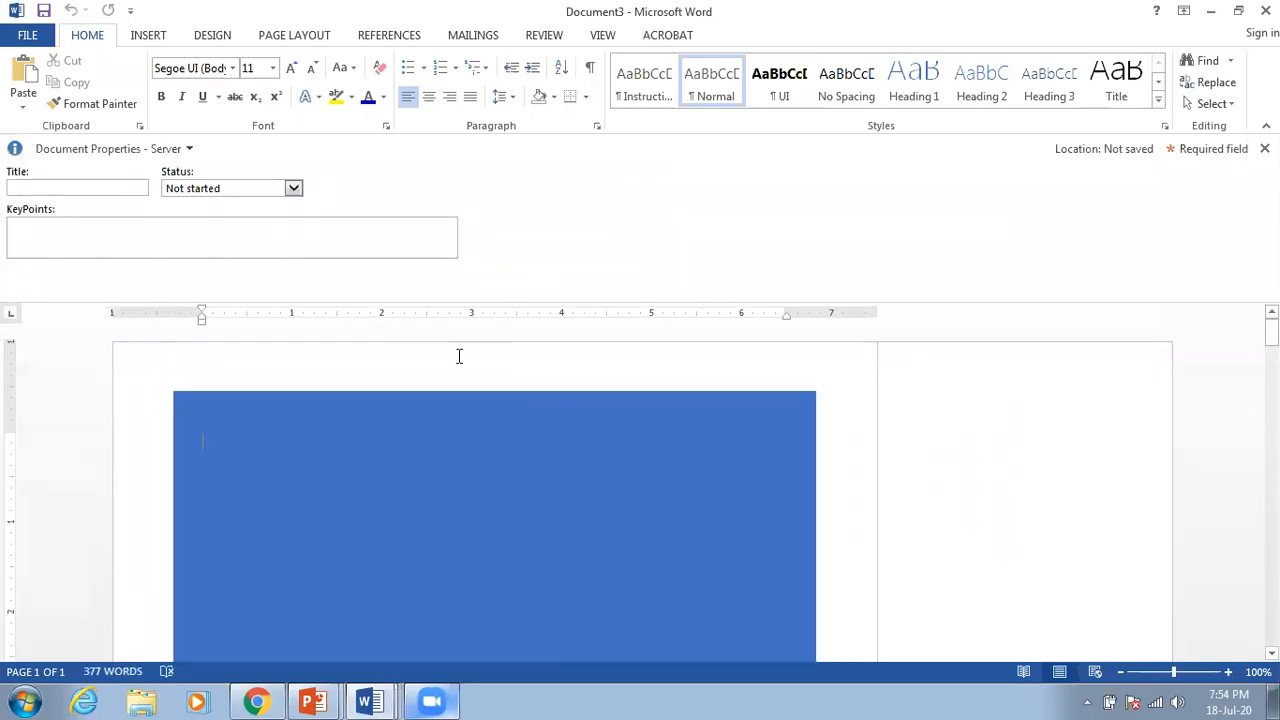
Step: Close the document properties pane, scroll back to the Welcome to Word cover, and list Word windows
left_click(1264, 148)
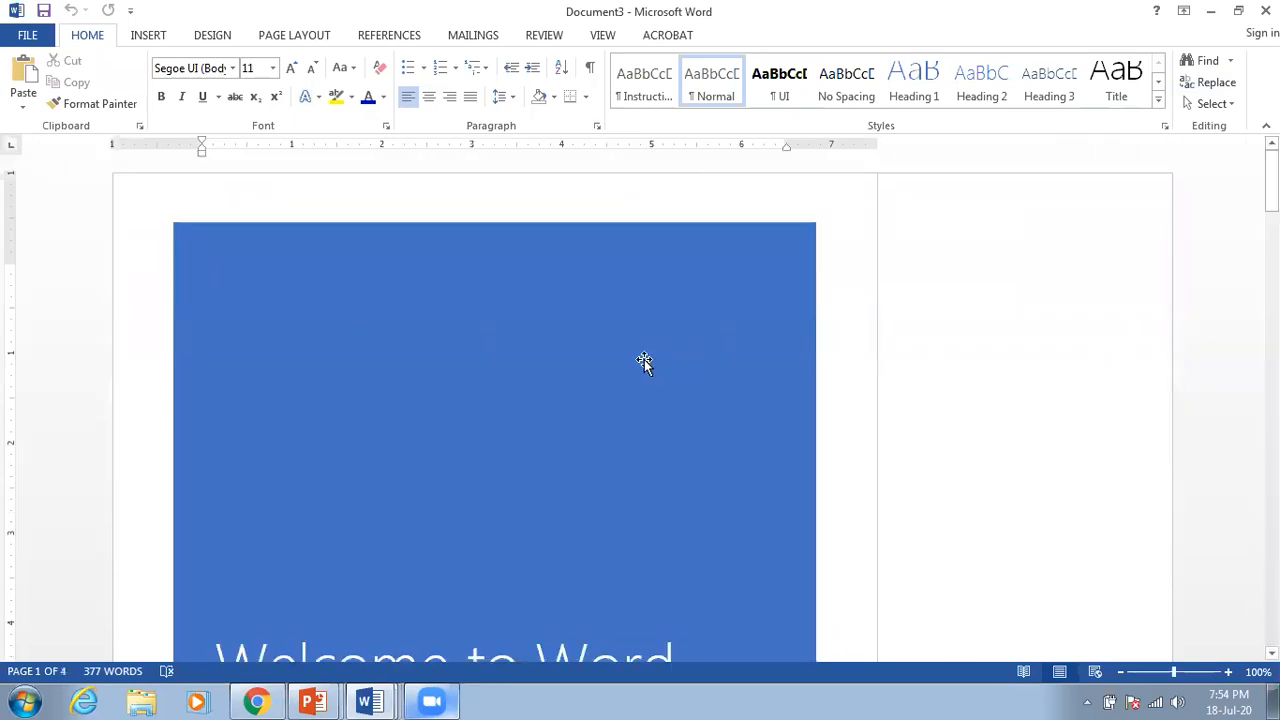
scroll(575, 357, "down", 6)
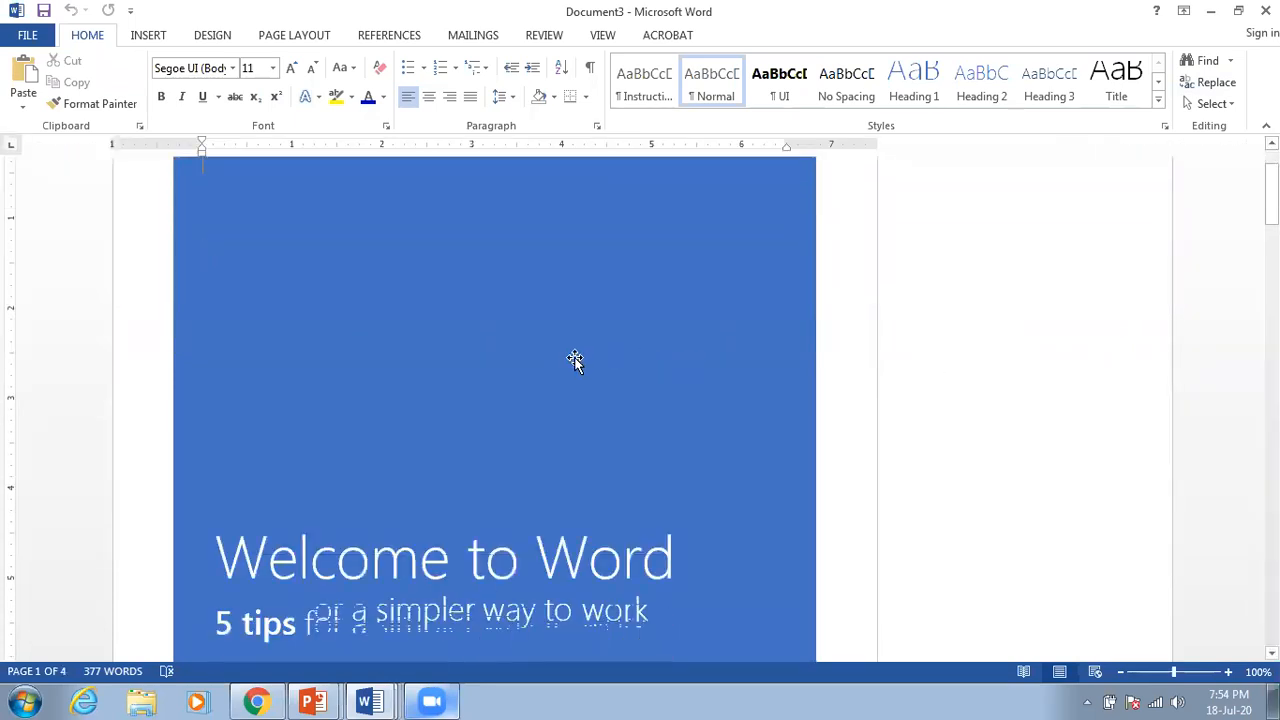
scroll(575, 357, "down", 10)
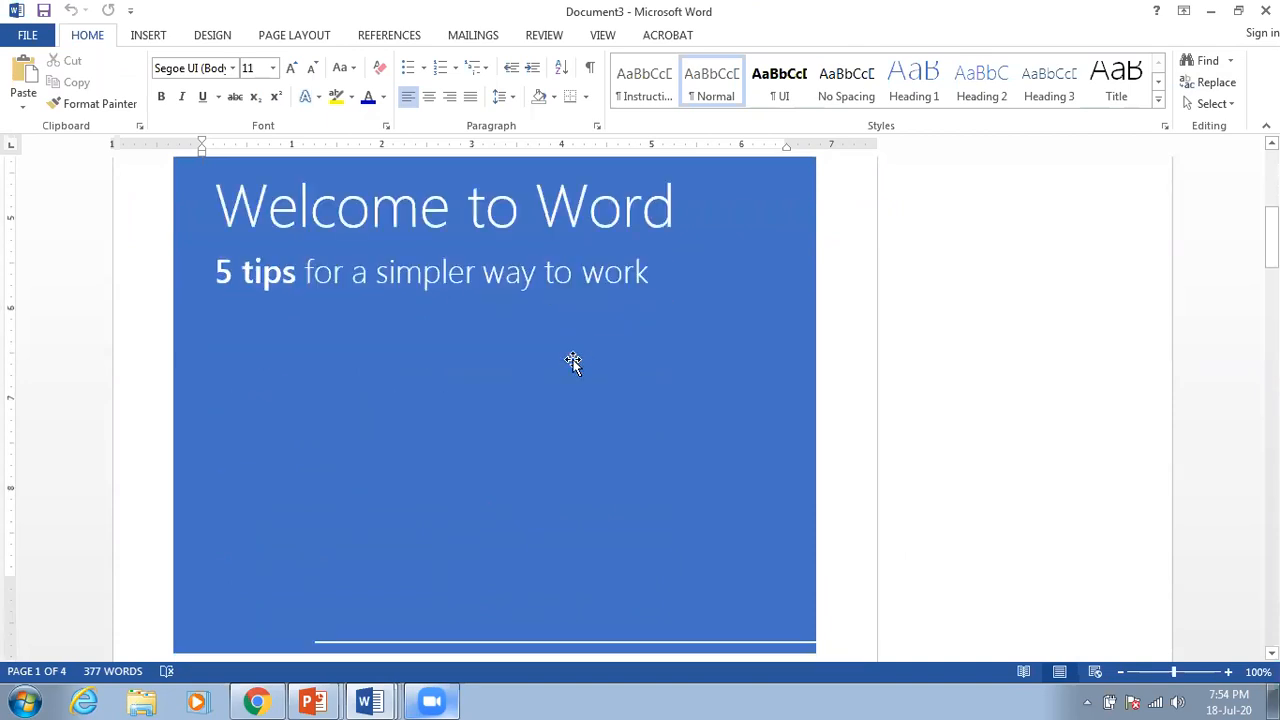
scroll(570, 365, "down", 3)
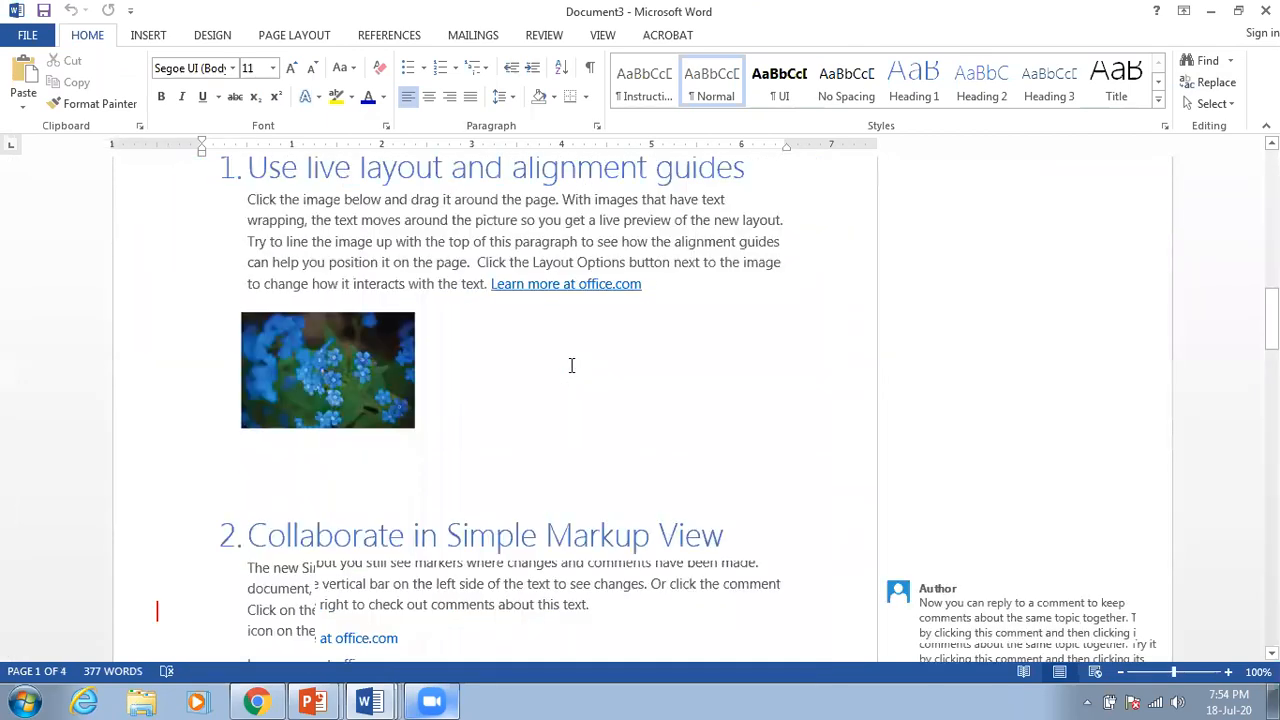
scroll(571, 366, "up", 12)
scroll(567, 367, "up", 5)
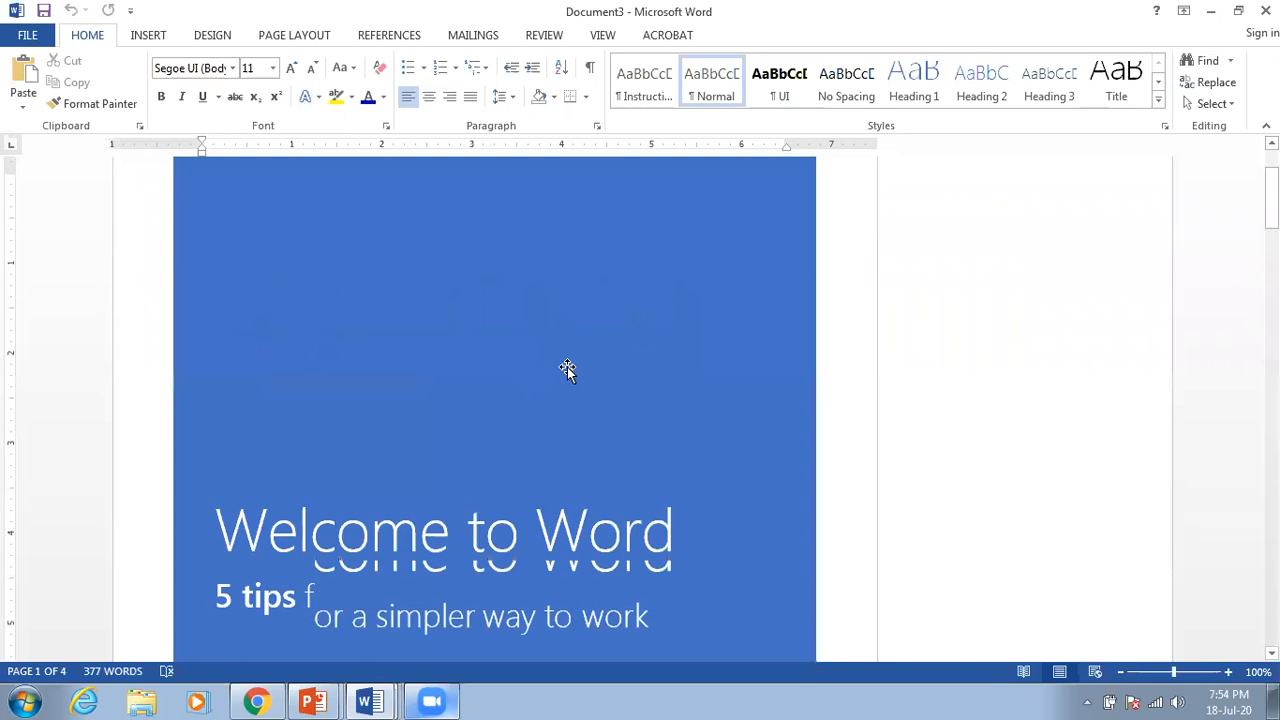
scroll(567, 369, "down", 3)
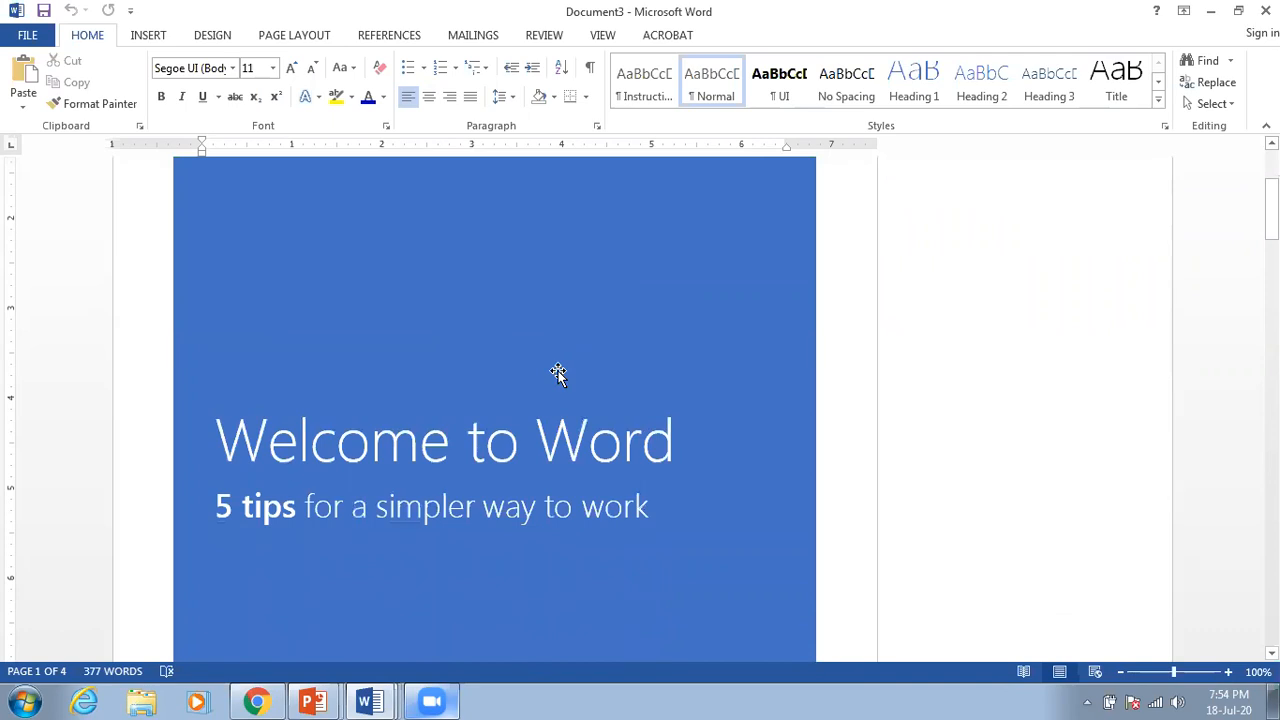
scroll(558, 373, "down", 2)
scroll(530, 376, "up", 1)
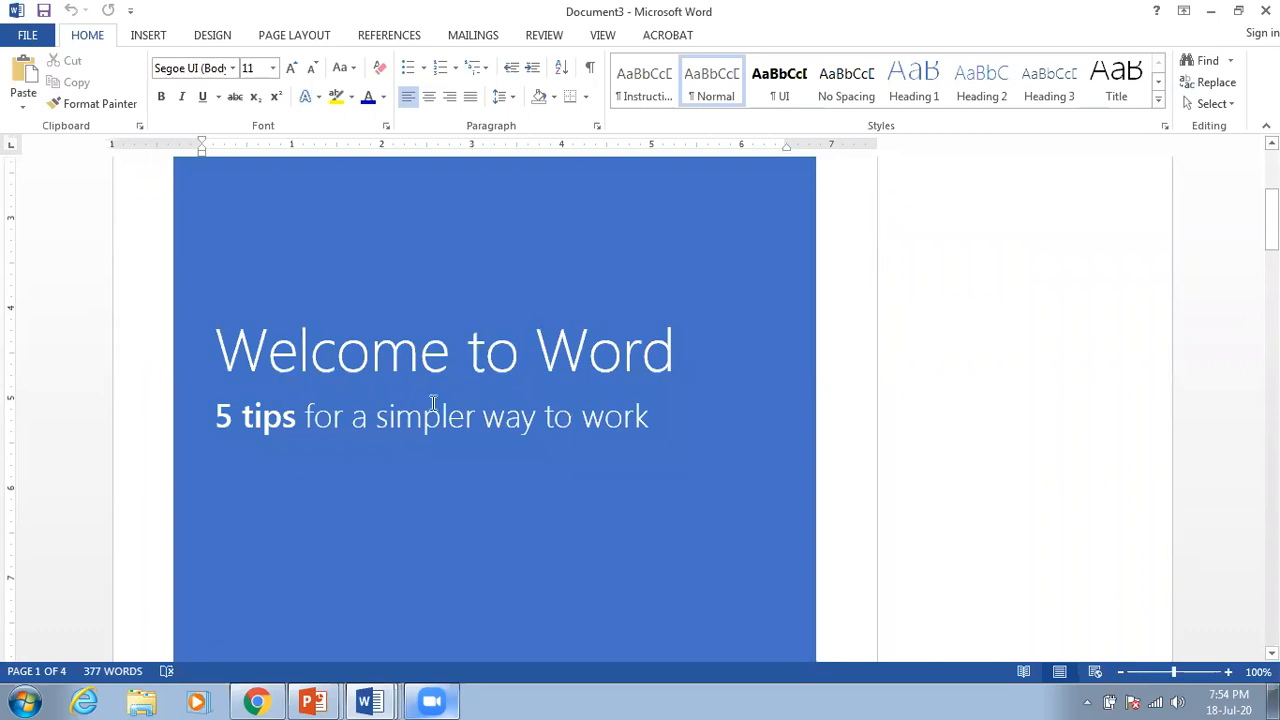
scroll(432, 402, "up", 4)
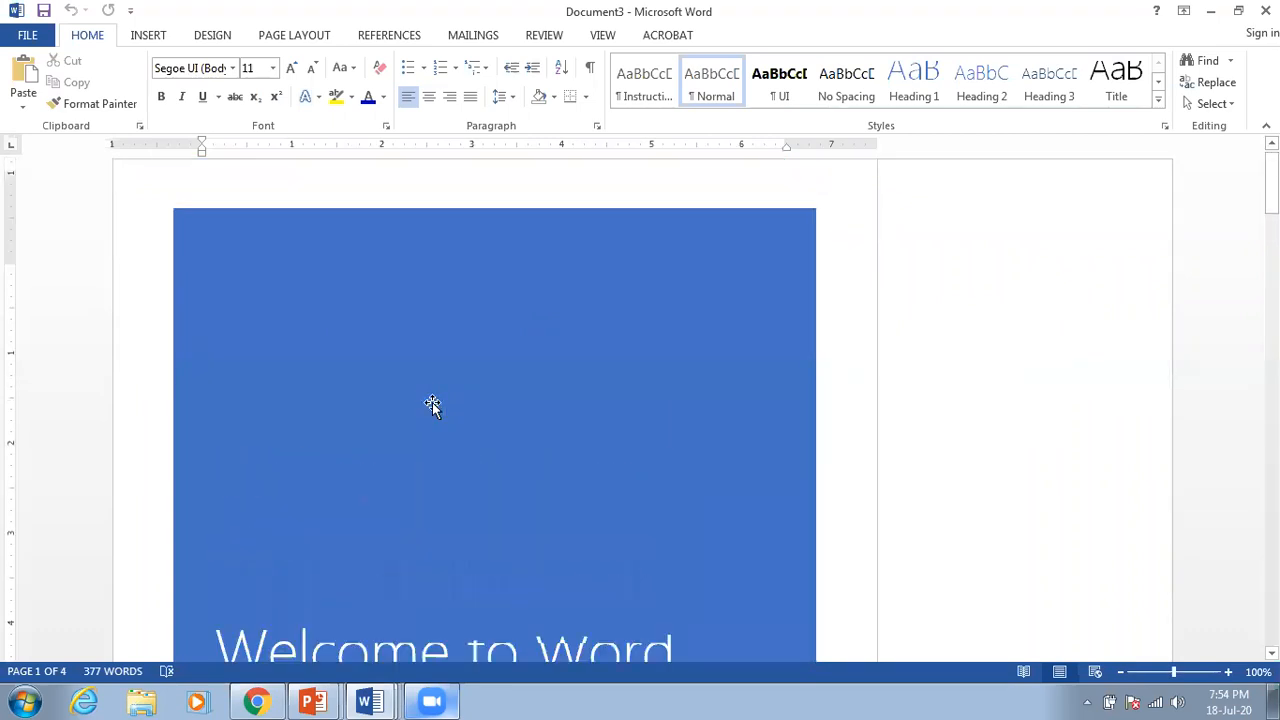
scroll(432, 402, "down", 4)
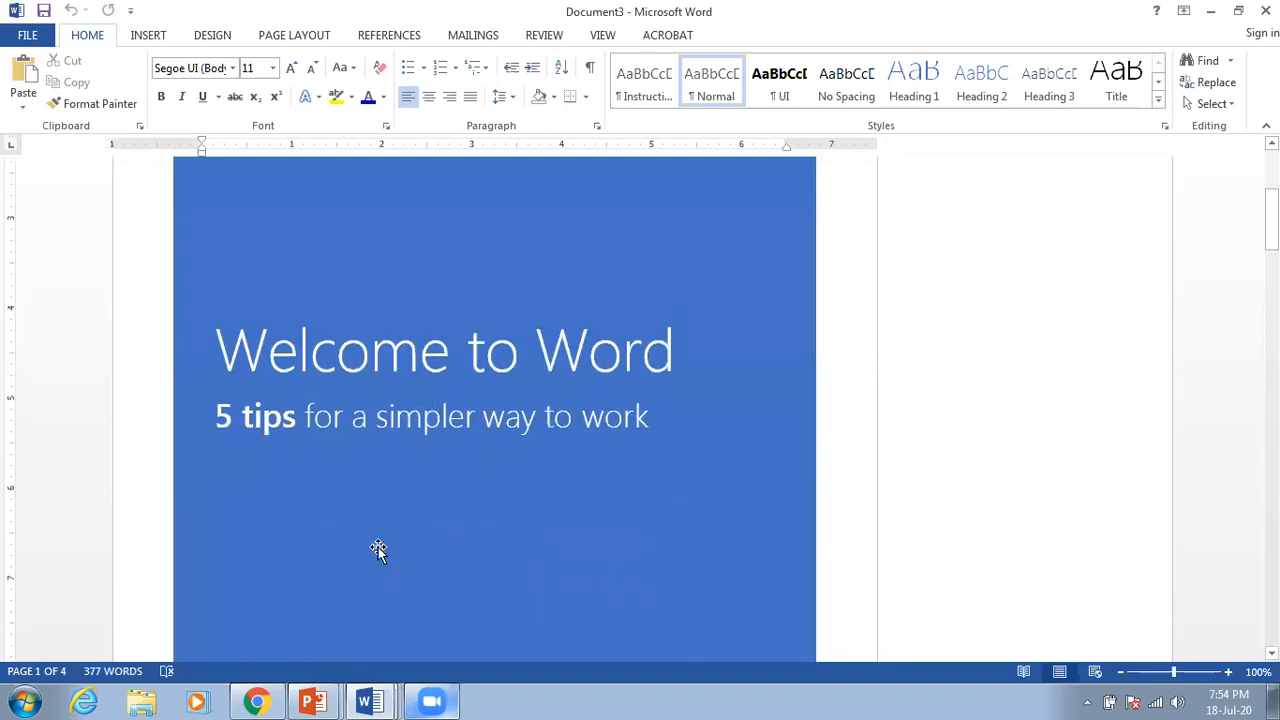
left_click(371, 696)
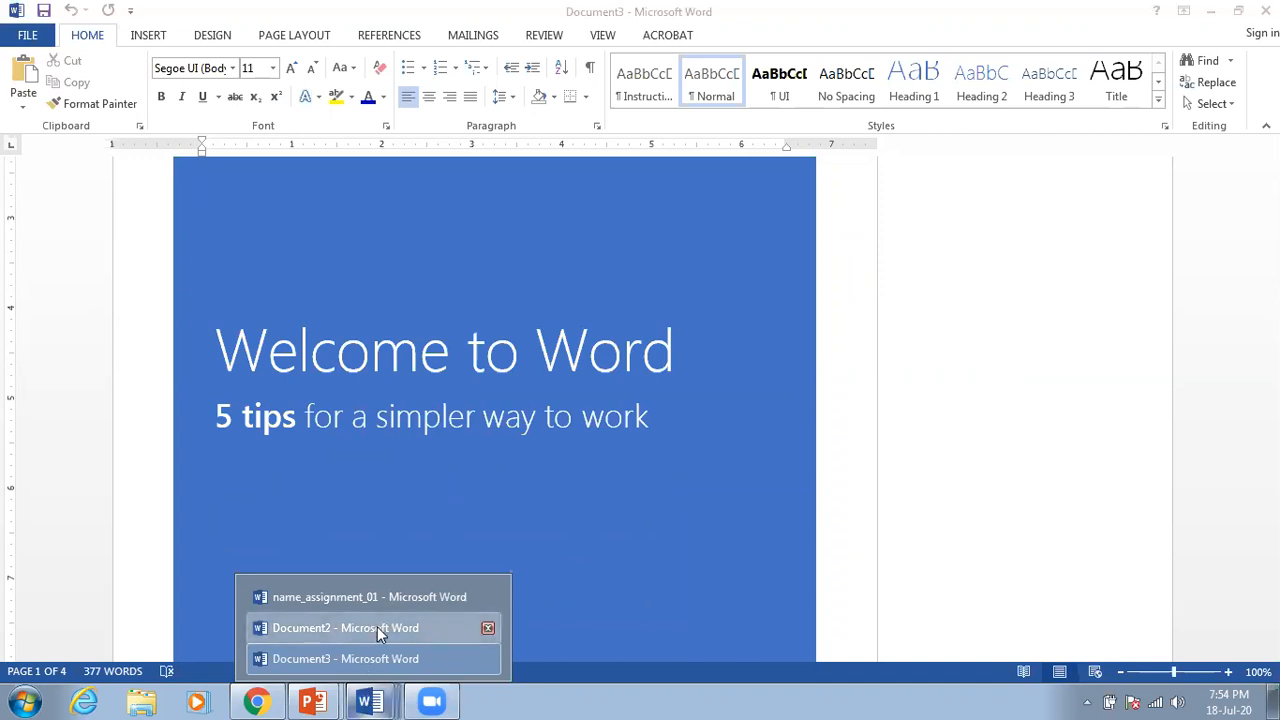
Step: Bring Document2 to the front from the taskbar list and open its File menu
left_click(377, 627)
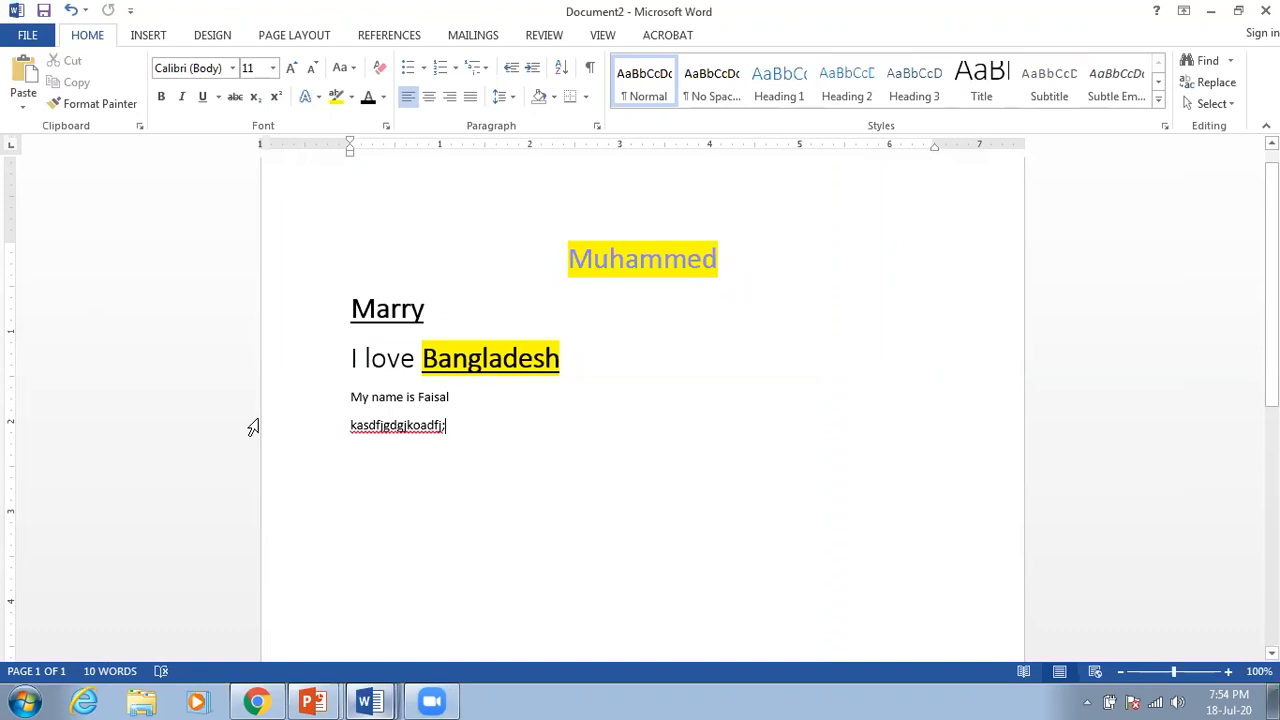
left_click(370, 700)
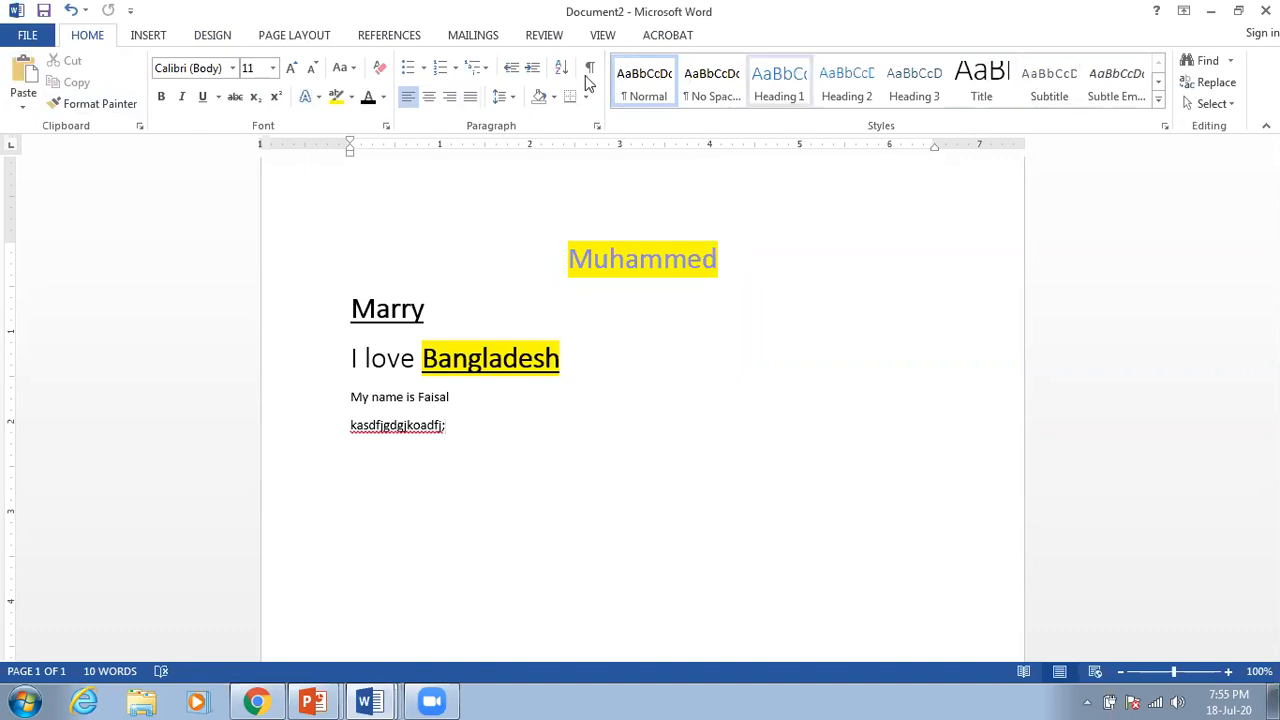
left_click(28, 38)
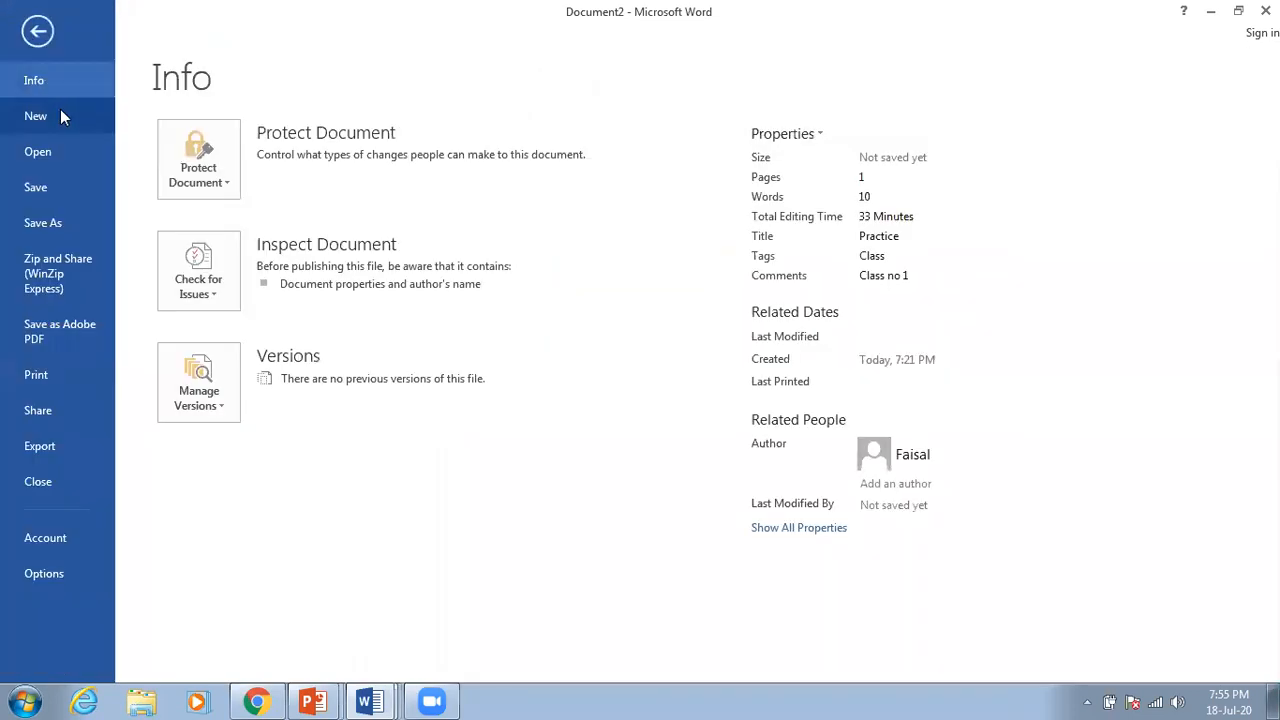
Step: Look through the New and Open pages, reach Save As, then minimize the window
left_click(43, 116)
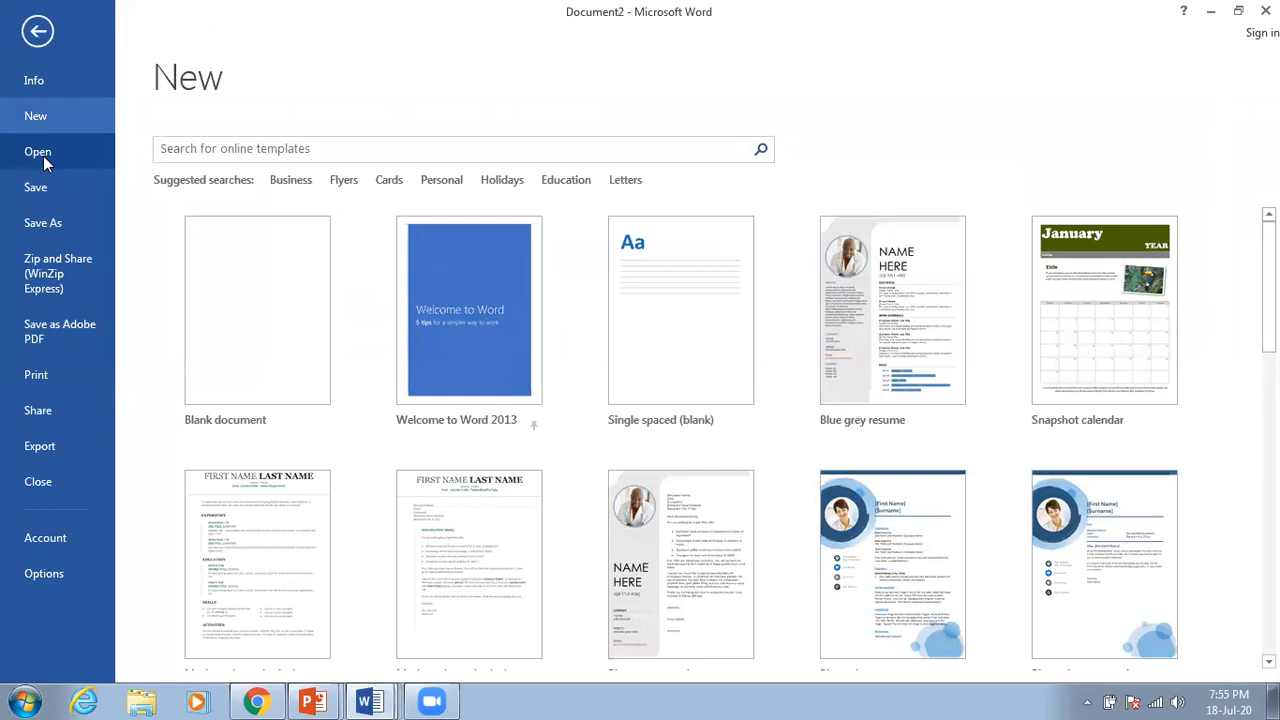
left_click(43, 156)
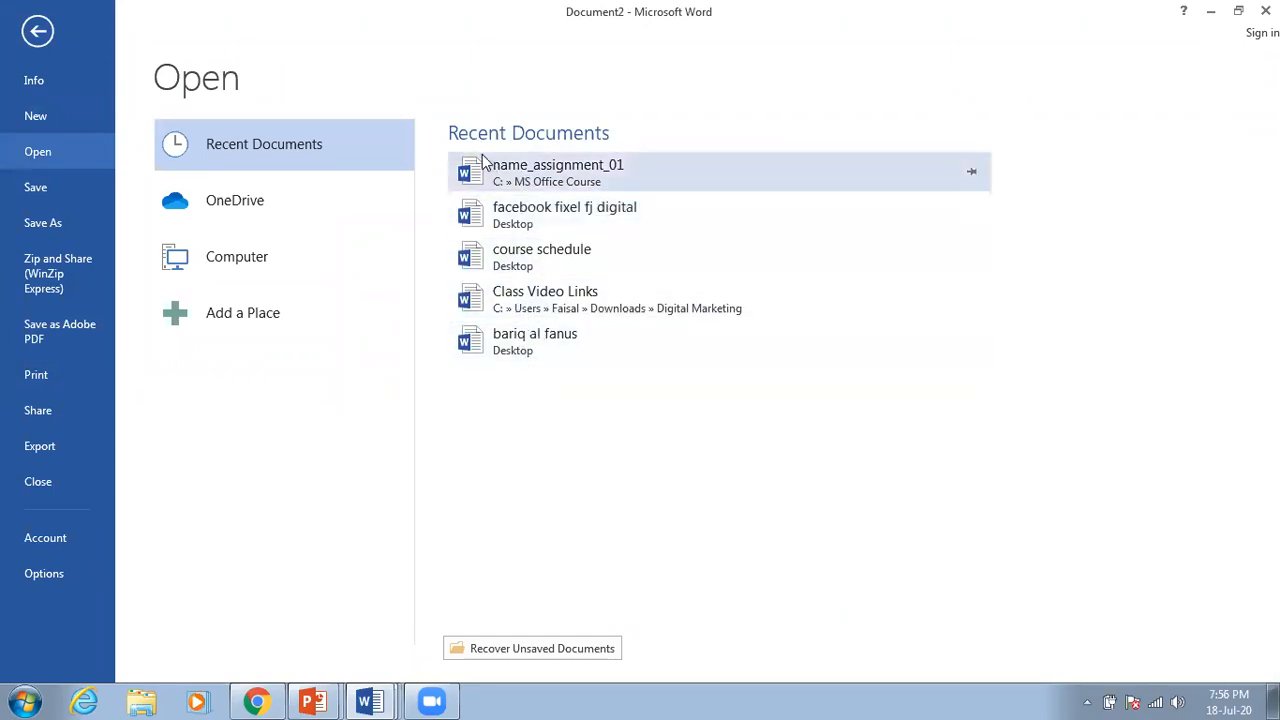
left_click(43, 189)
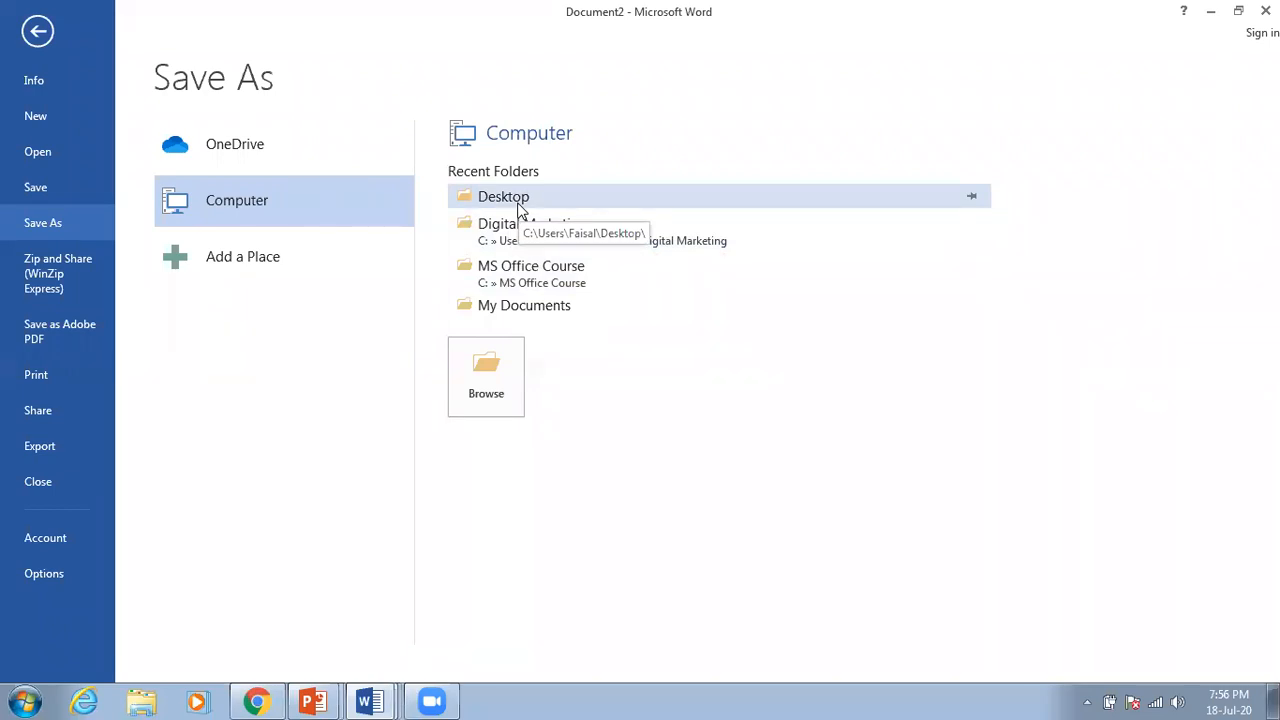
left_click(1212, 11)
Step: Minimize the Word, Chrome and PowerPoint windows to reveal the desktop
left_click(1216, 12)
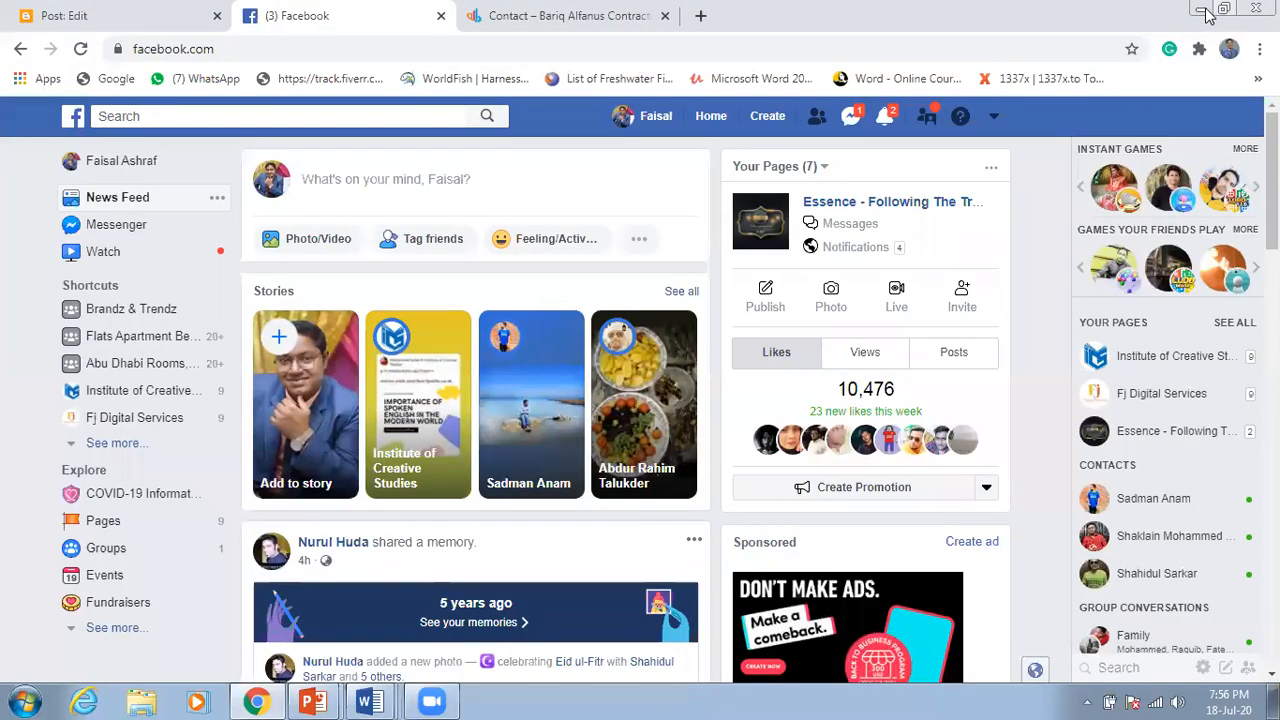
left_click(1216, 12)
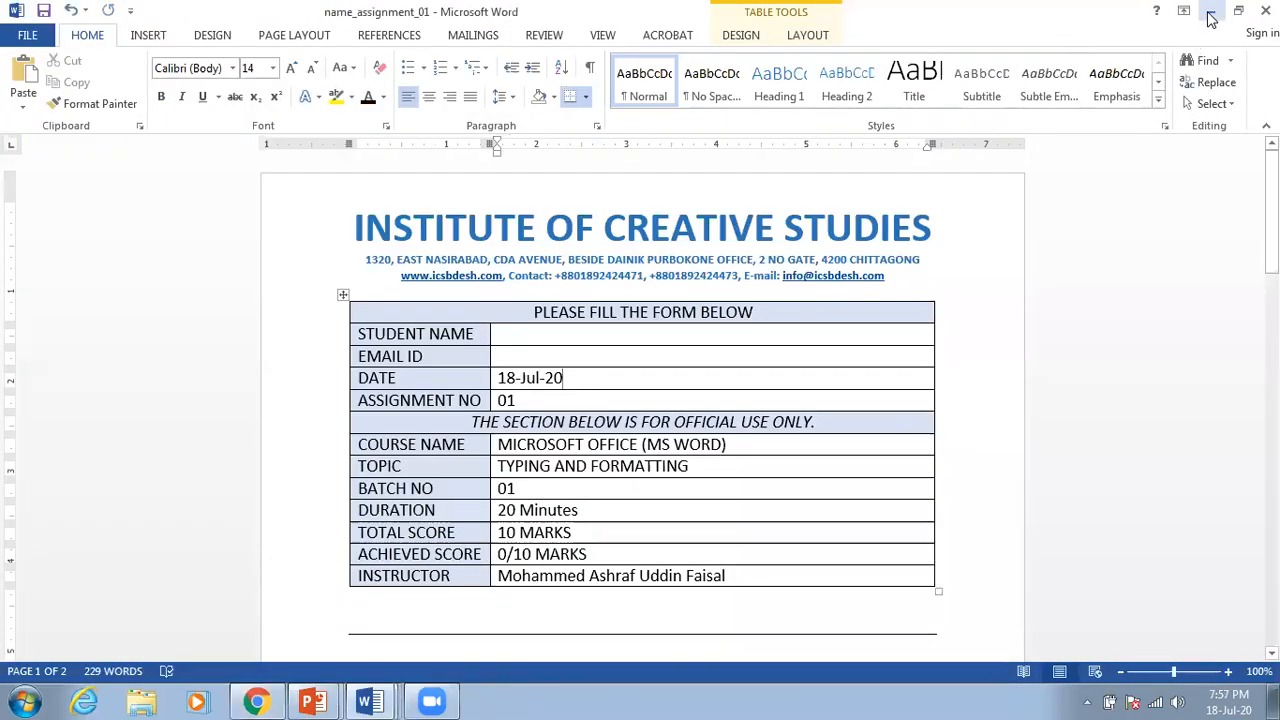
left_click(1210, 14)
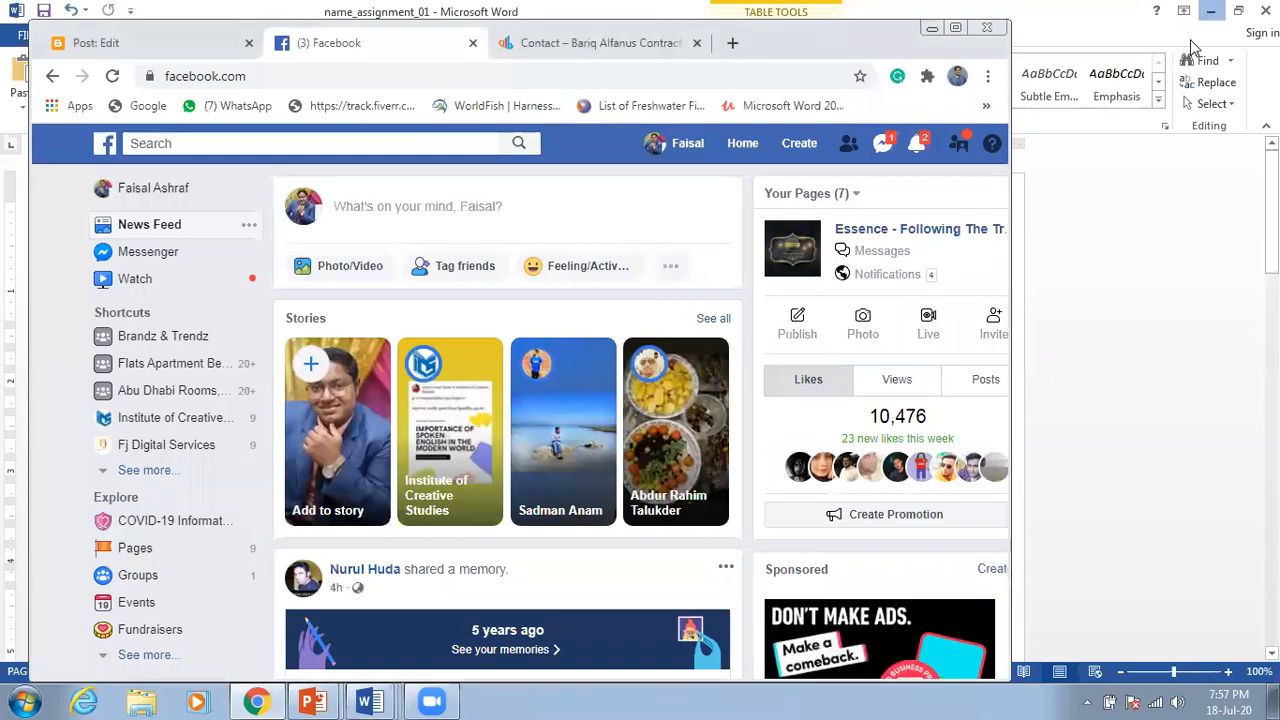
left_click(932, 28)
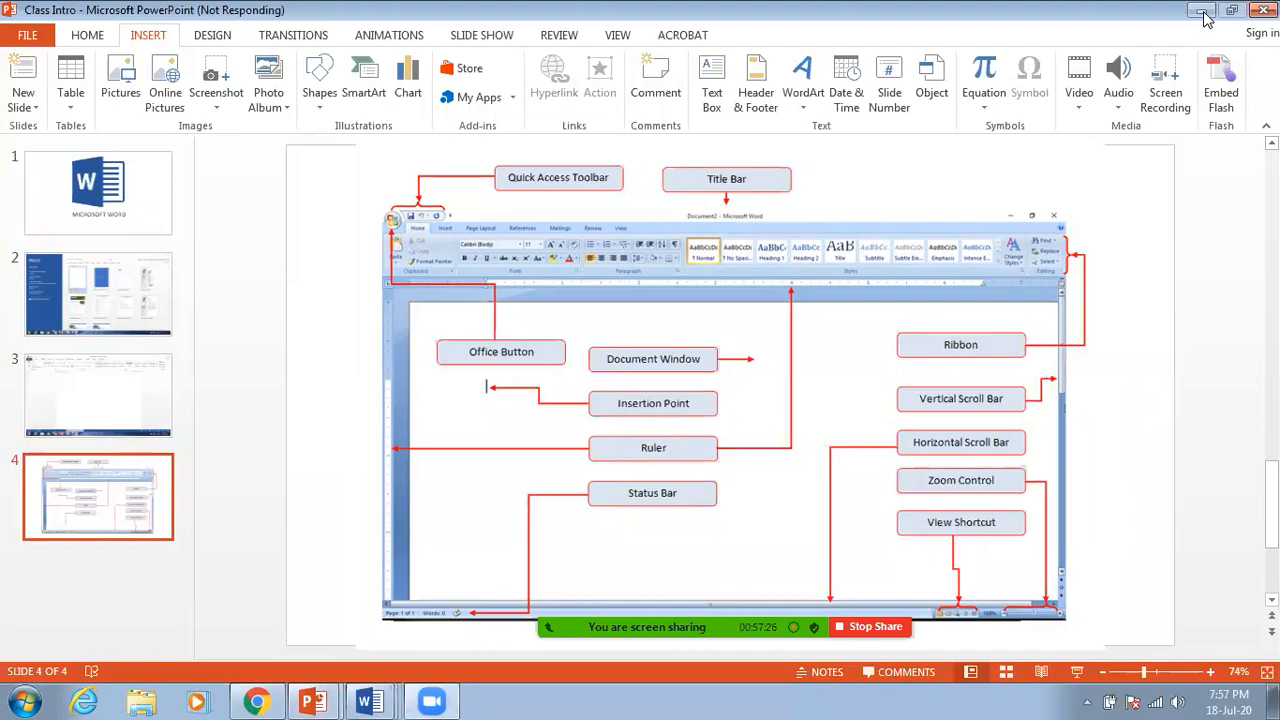
left_click(1204, 12)
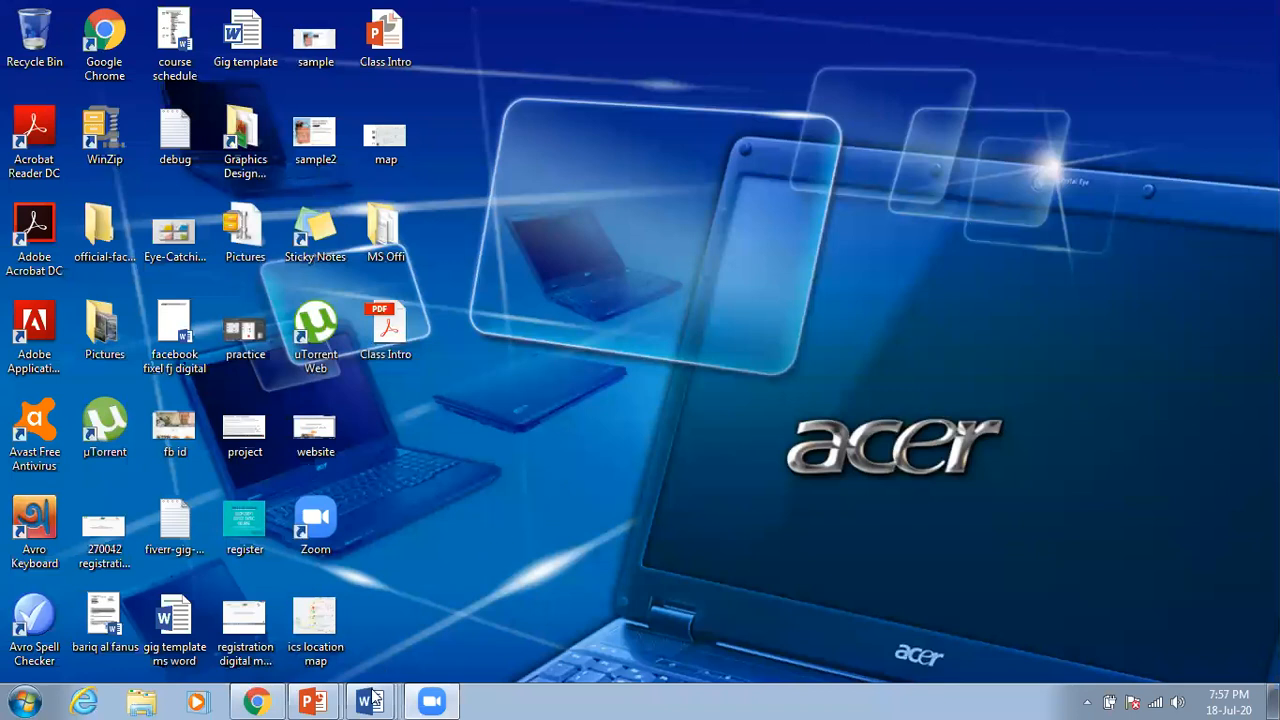
mouse_move(372, 700)
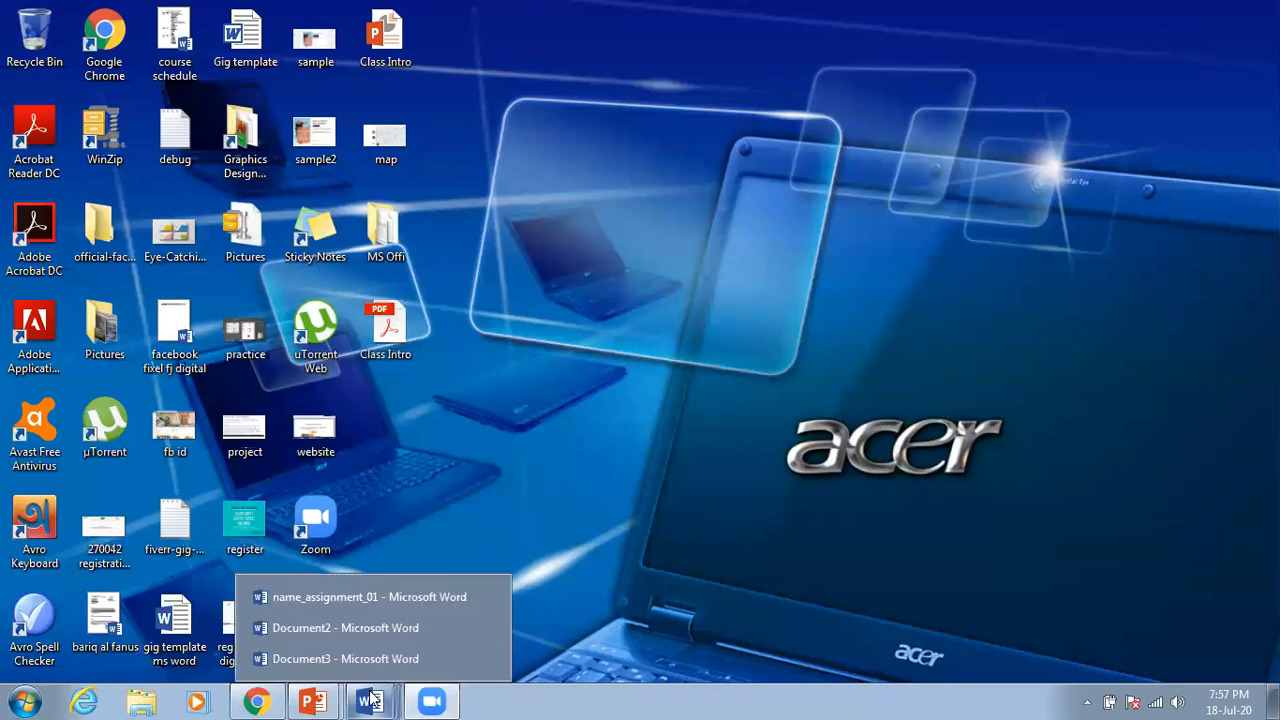
Step: Save Document2 to the Desktop under its first-name file name, then minimize Word
left_click(379, 632)
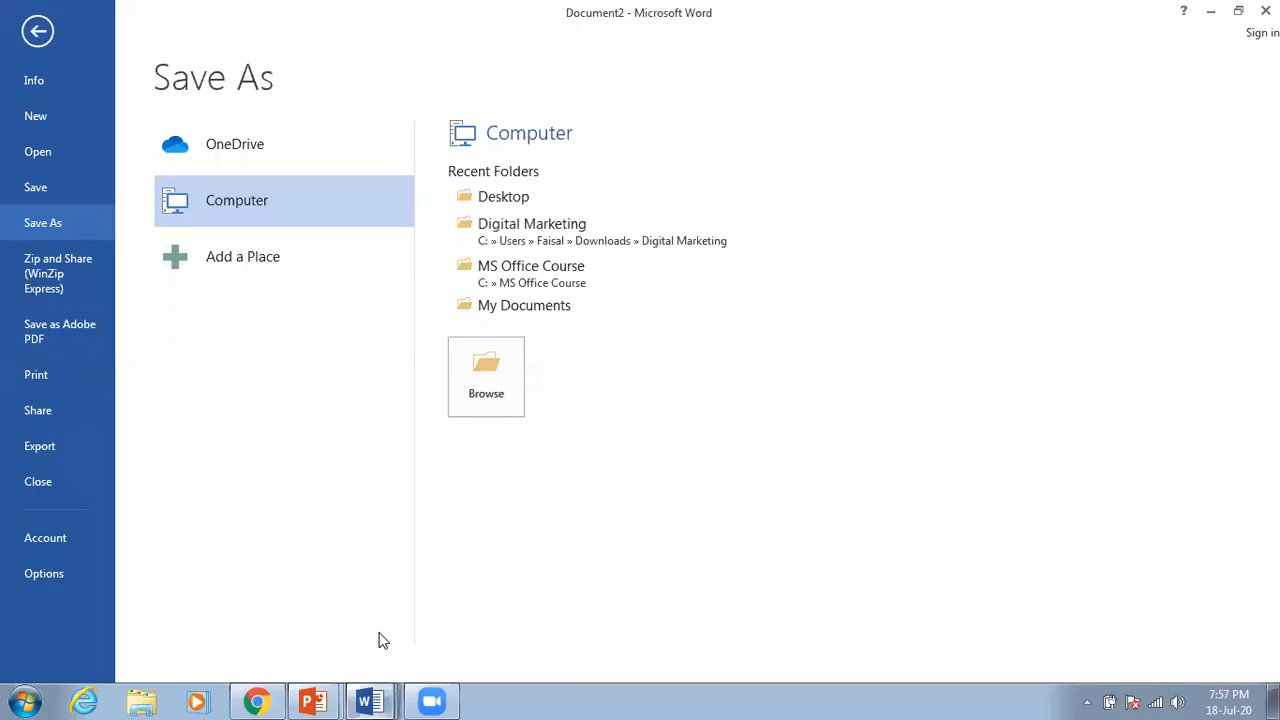
left_click(503, 197)
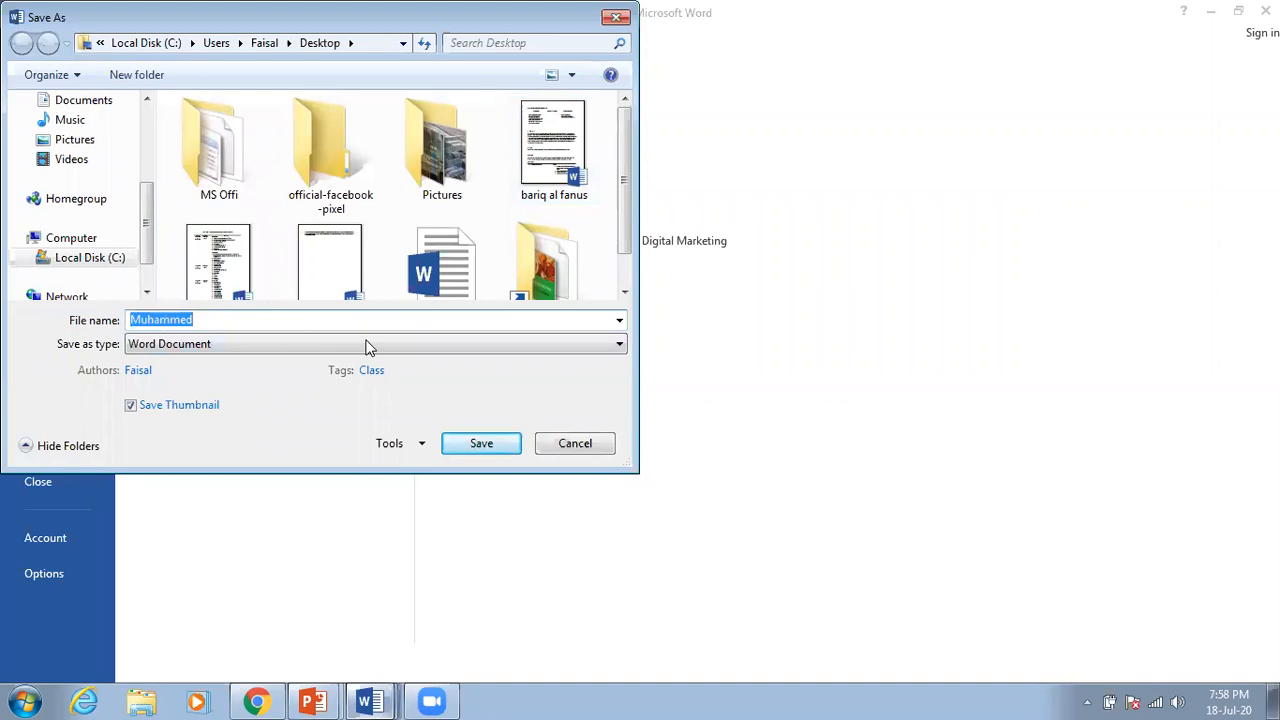
left_click(481, 446)
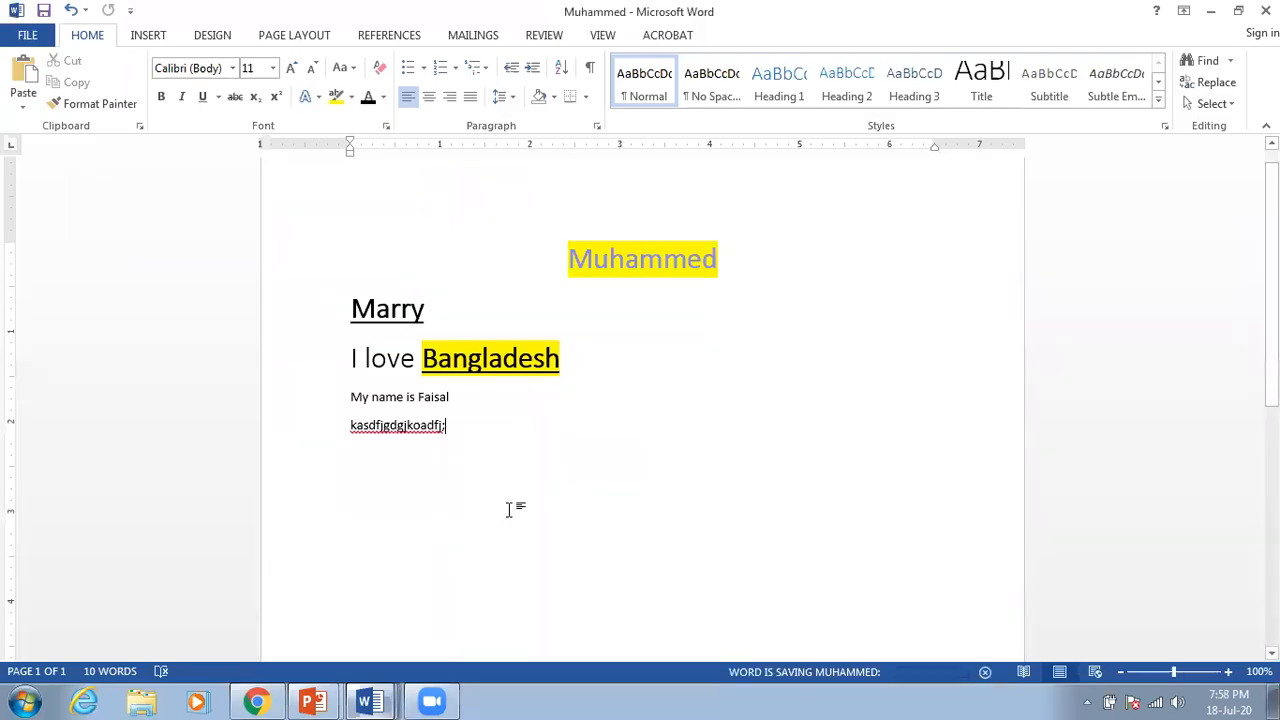
left_click(1210, 14)
Step: Open the saved file from its desktop icon and bring its Word window forward
double_click(399, 424)
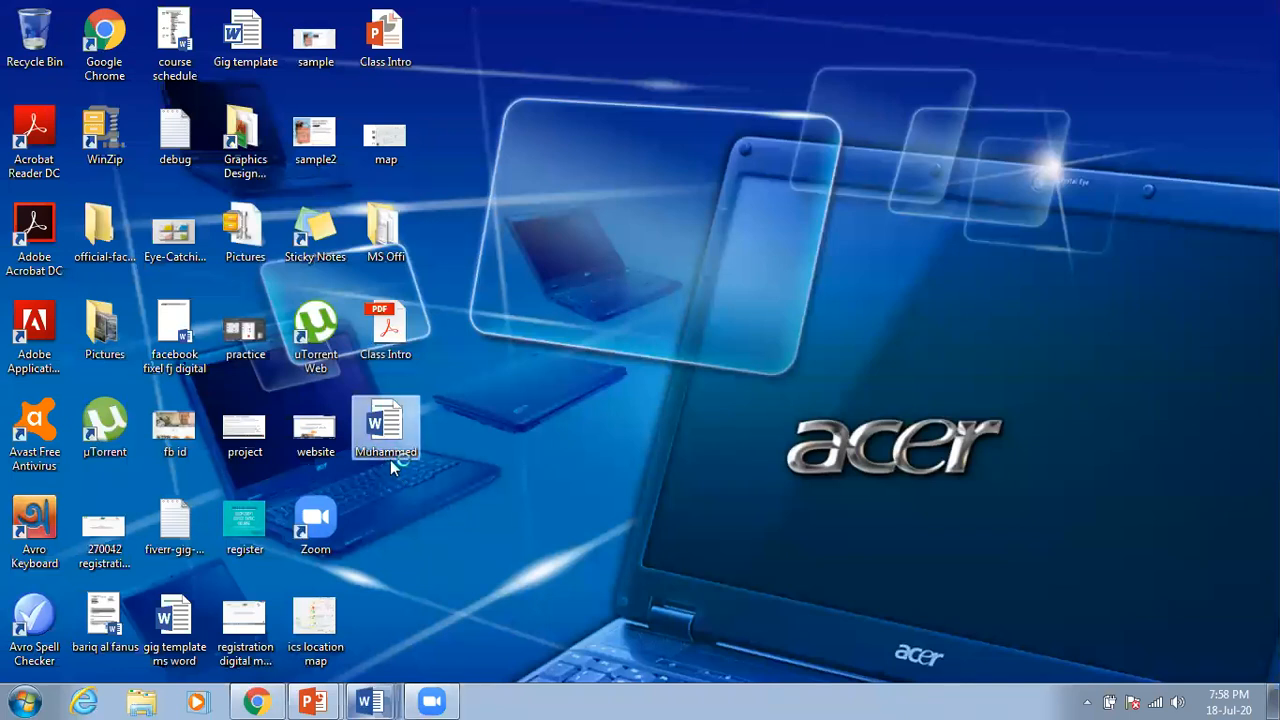
mouse_move(370, 700)
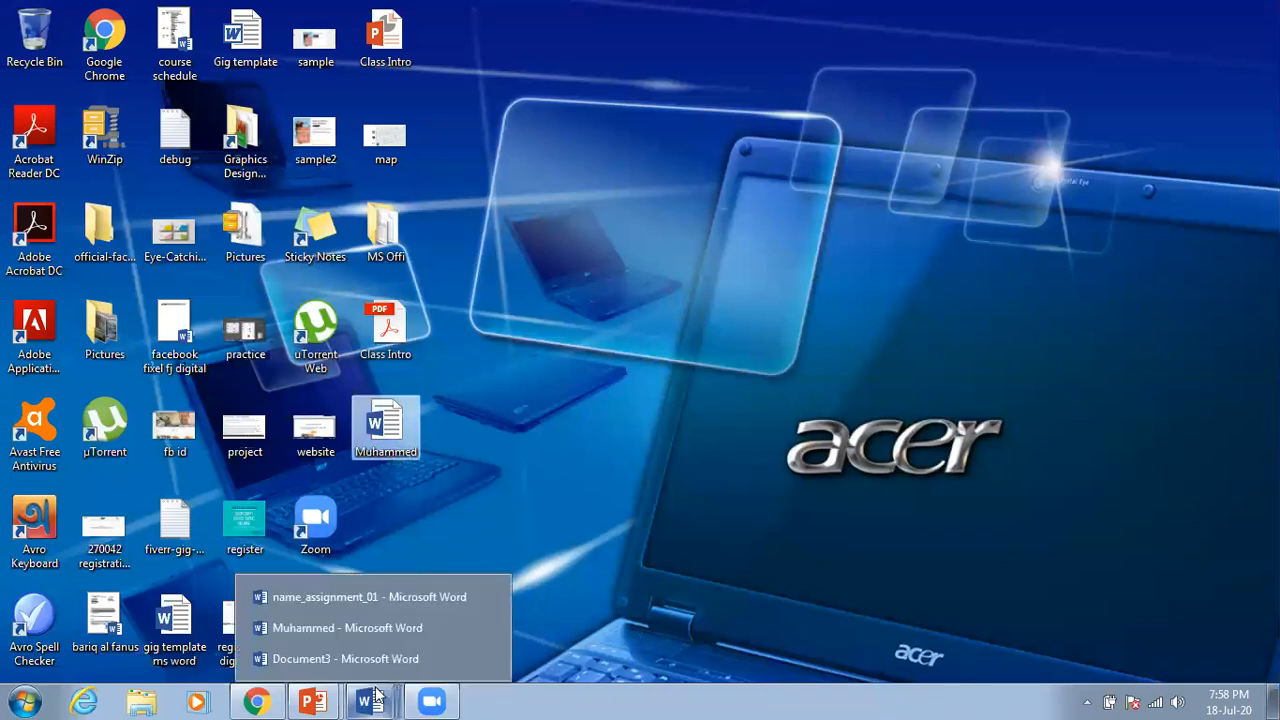
left_click(394, 630)
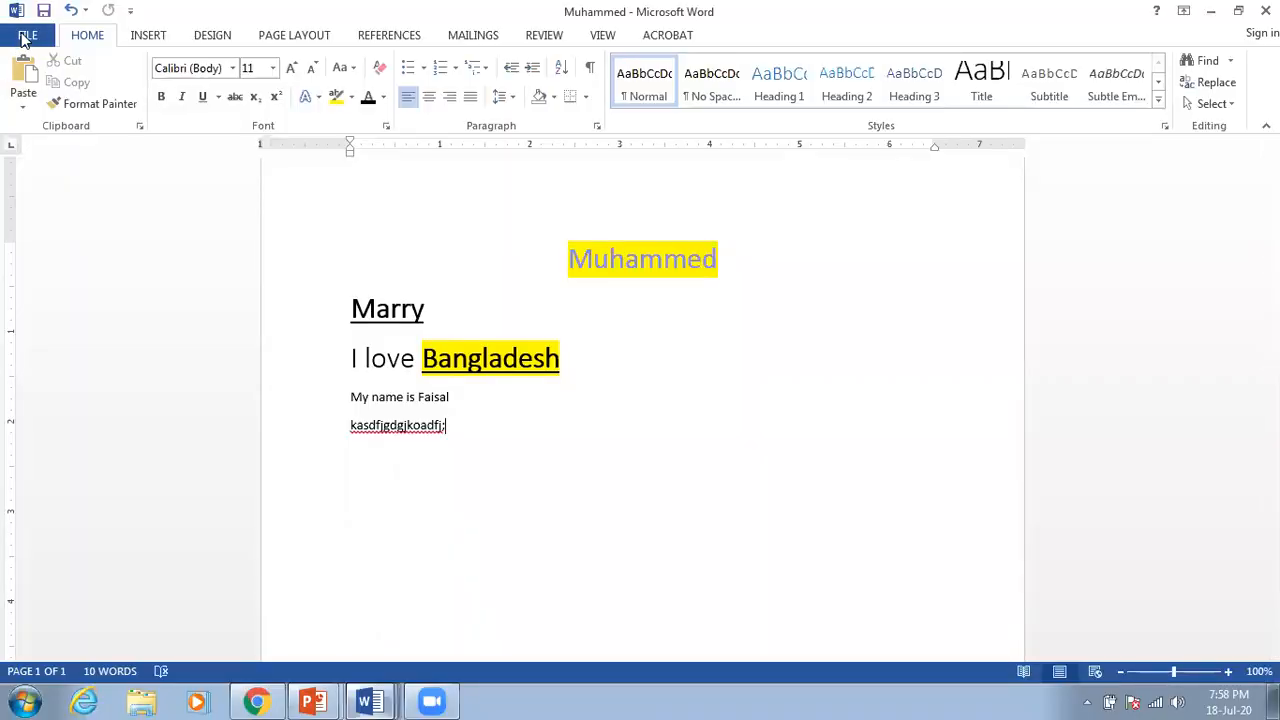
Step: Confirm Muhammed is saved on the Desktop, then select the nonsense line kasdfjgdgjkoadfj;
left_click(26, 36)
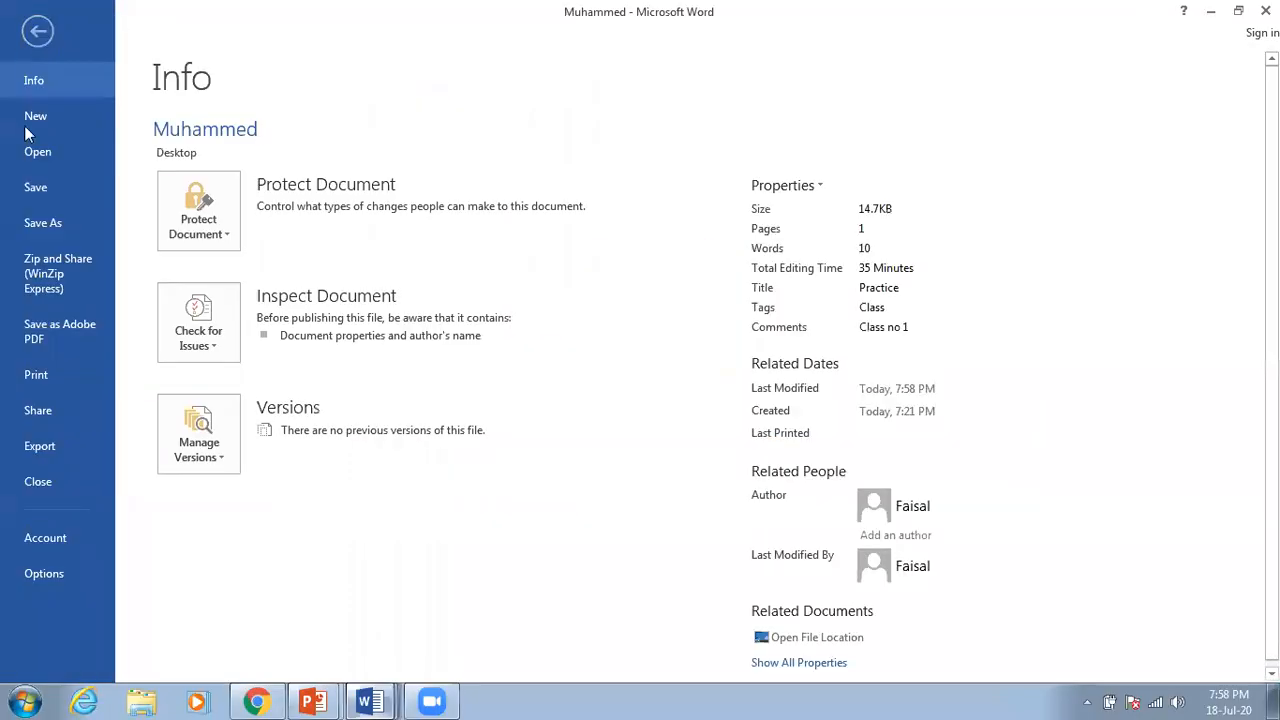
left_click(40, 223)
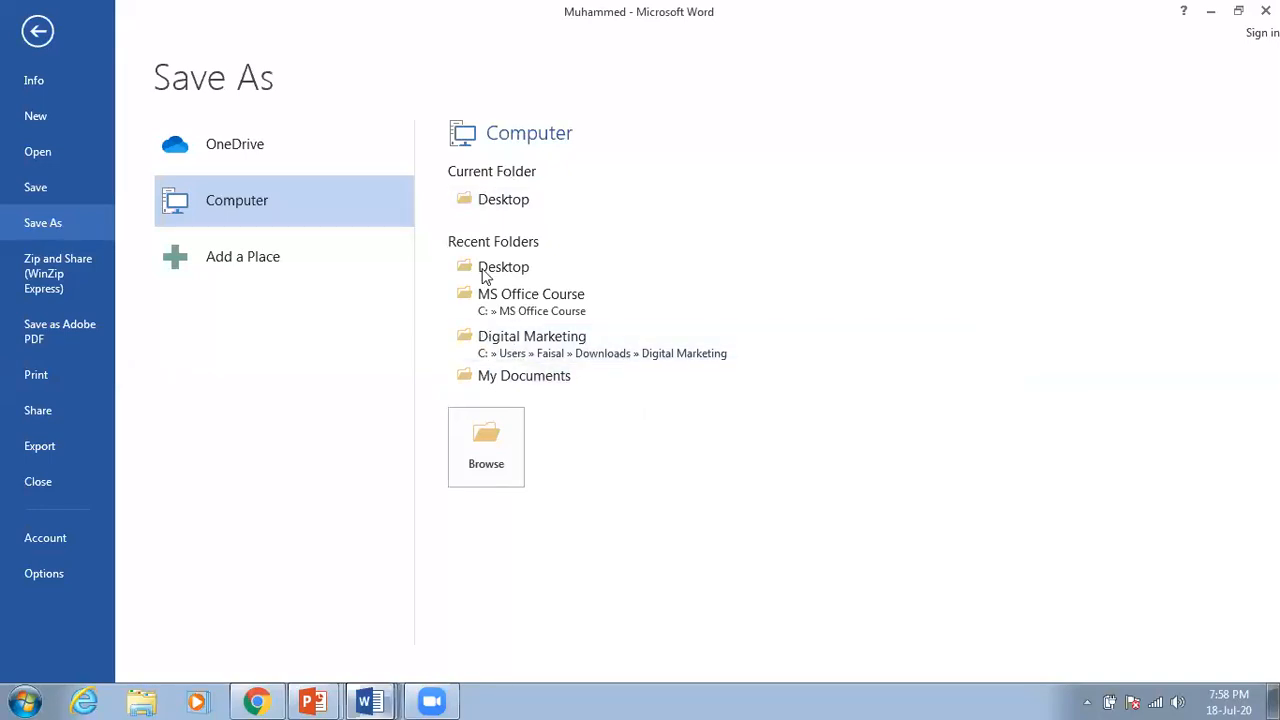
left_click(38, 33)
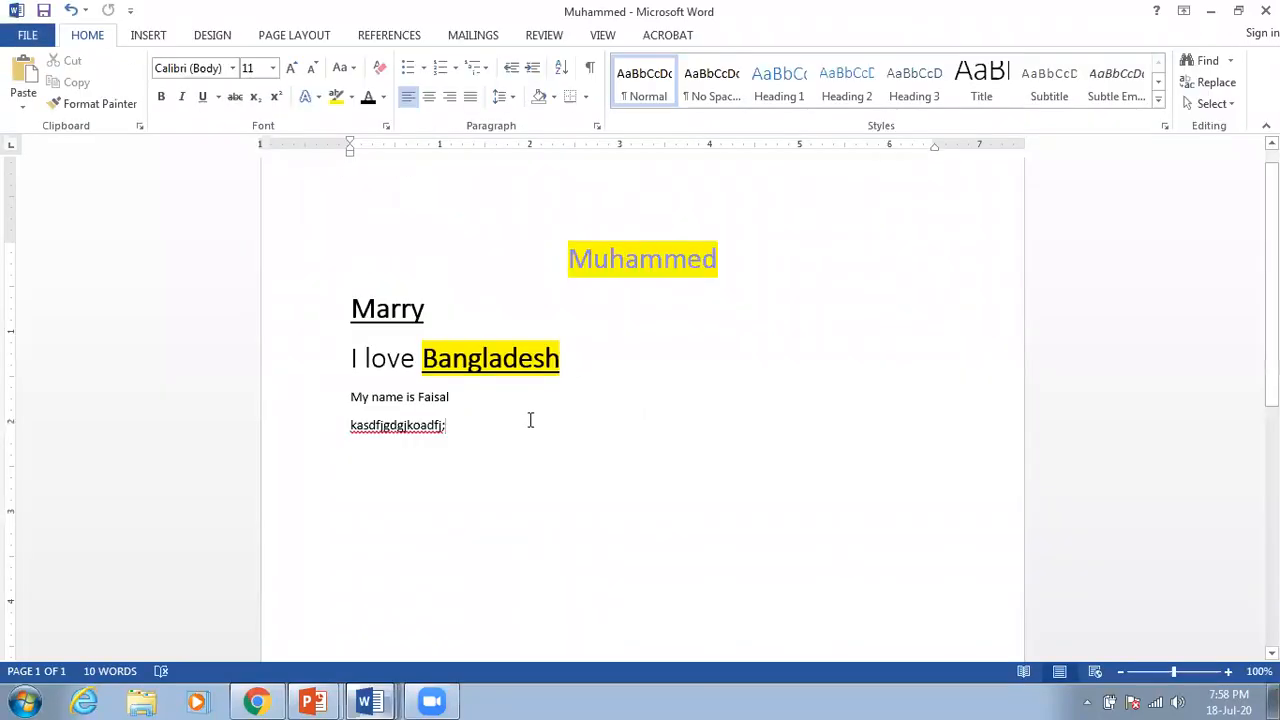
left_click_drag(491, 434, 363, 443)
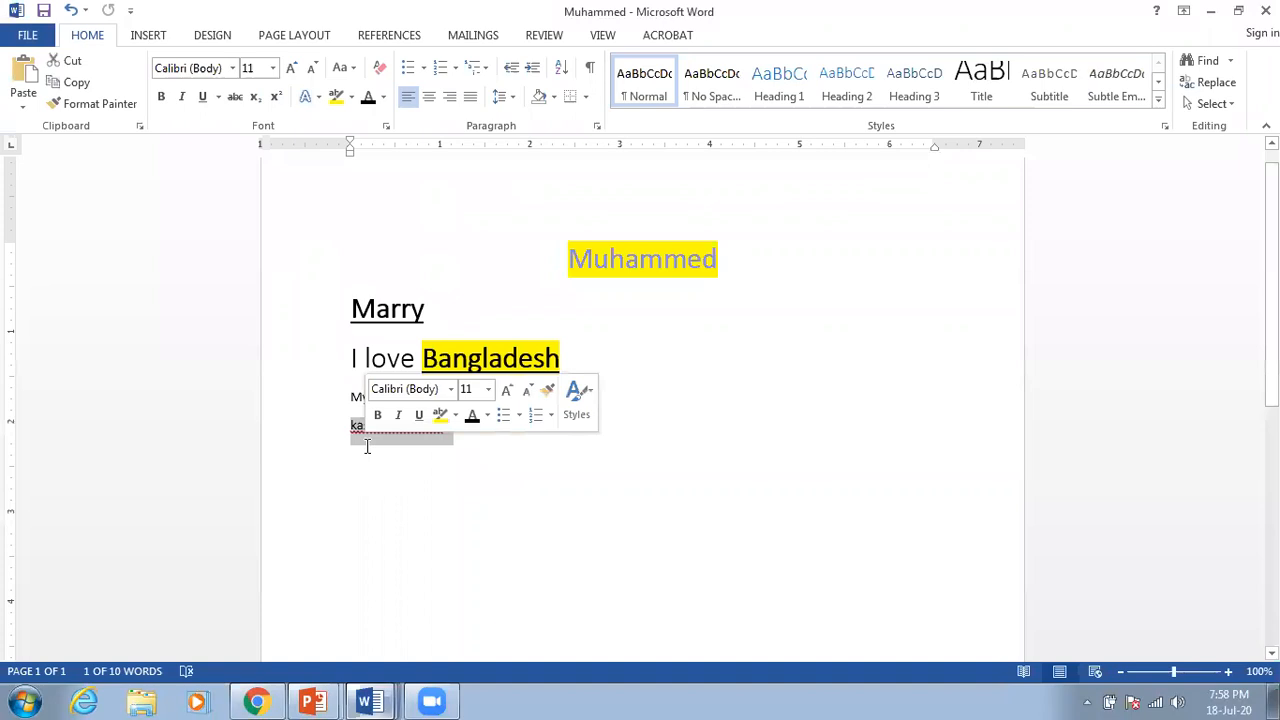
Step: Replace the nonsense line with a 'Hi! My Name IS …' name sentence set to 28 pt
key("BackSpace")
type("Hi")
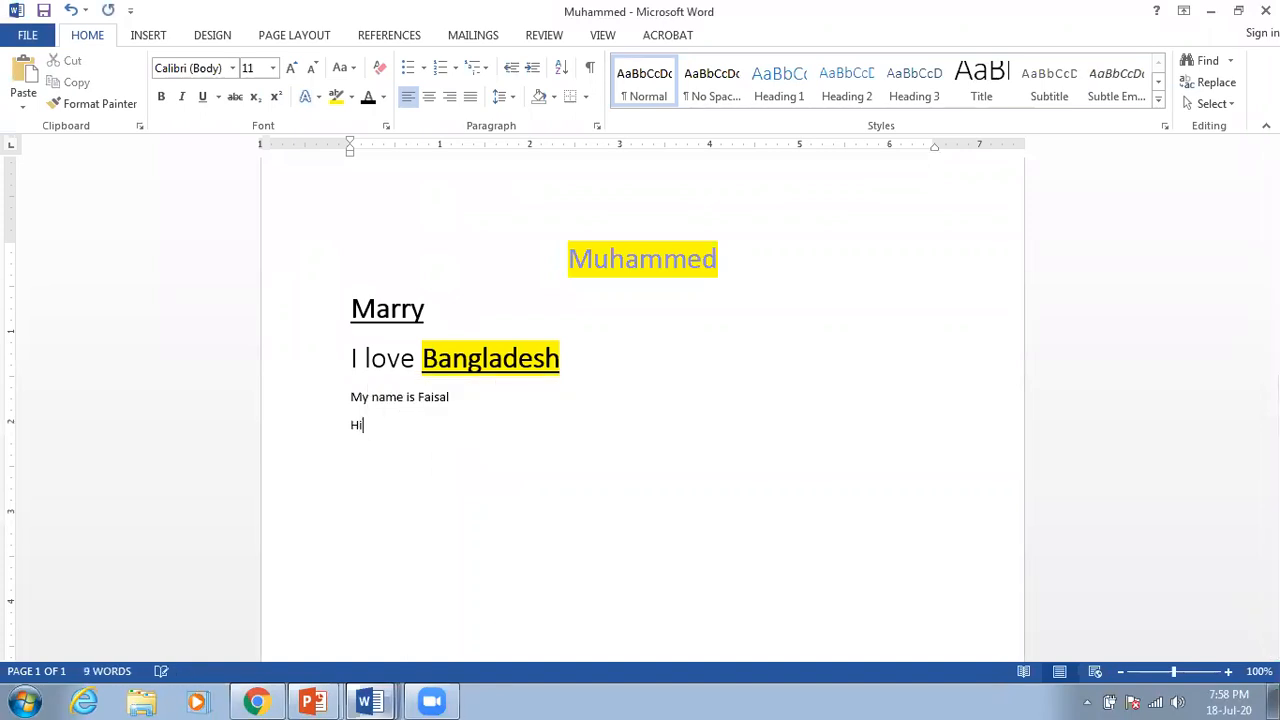
type("!")
type("My Name IS")
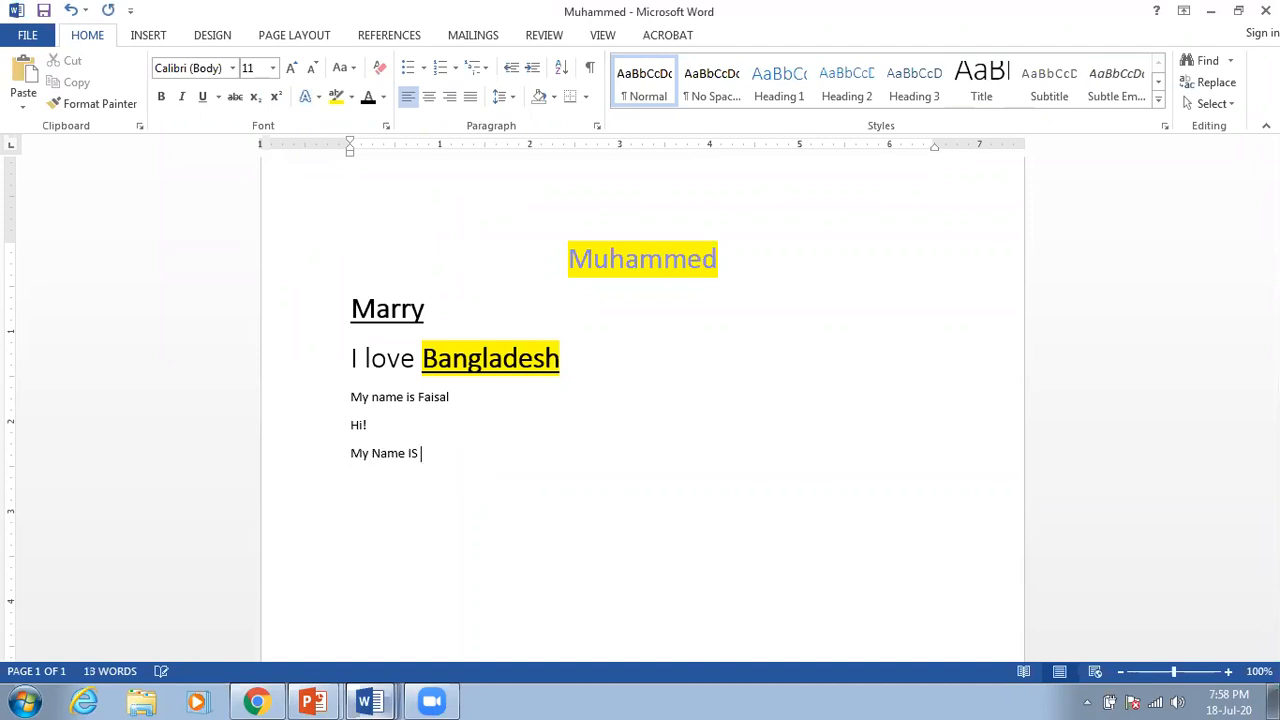
type(" Faisal")
triple_click(362, 458)
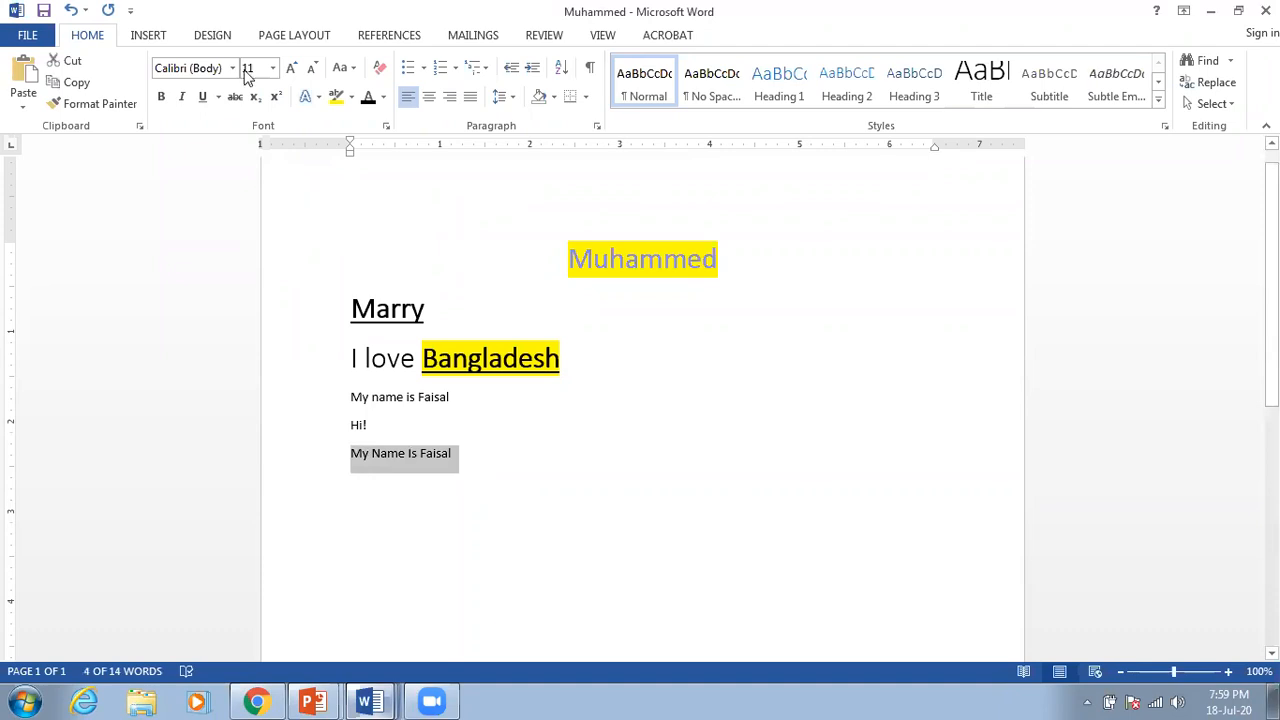
left_click(273, 67)
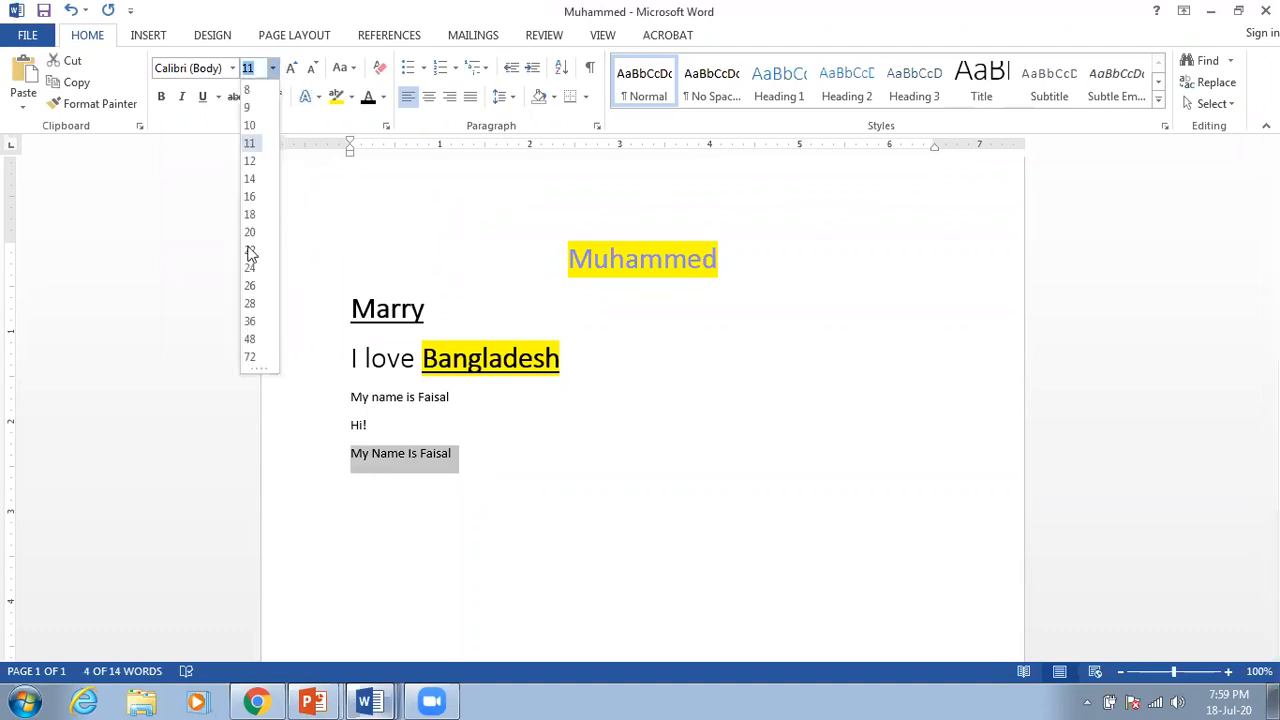
left_click(252, 304)
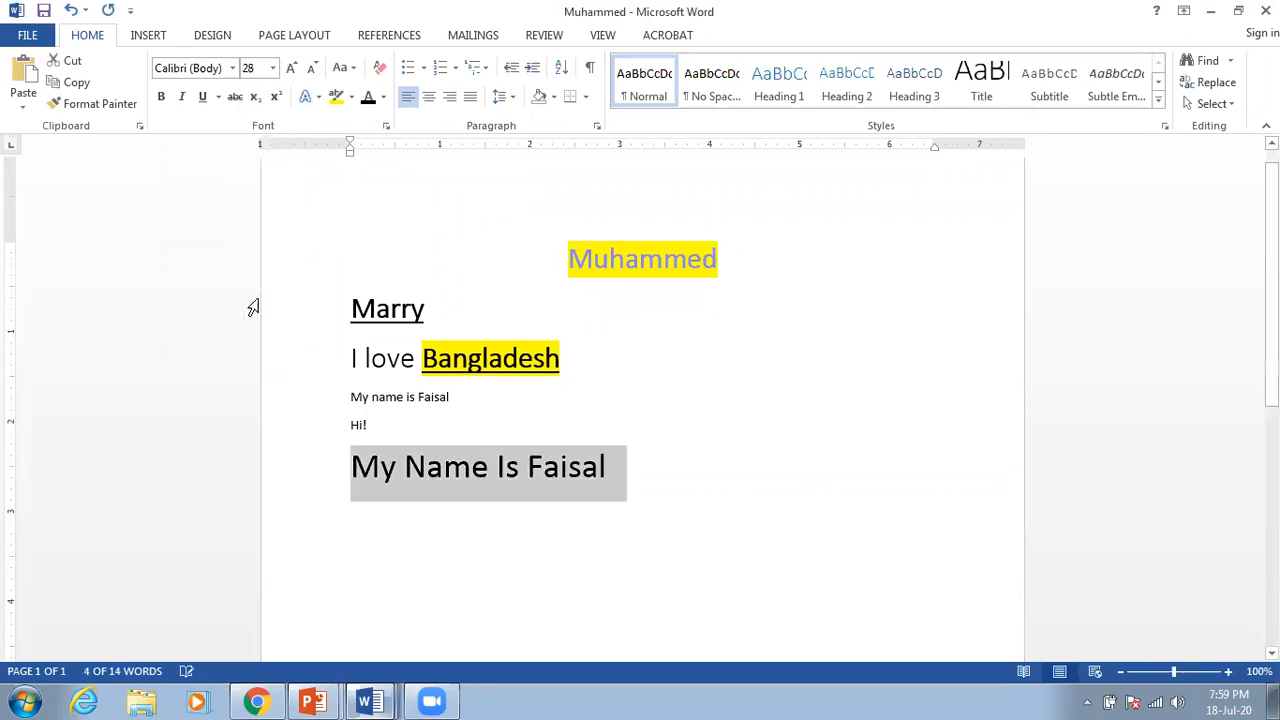
Step: Make the line bold, italic and underlined, with orange text and a yellow highlight
left_click(163, 99)
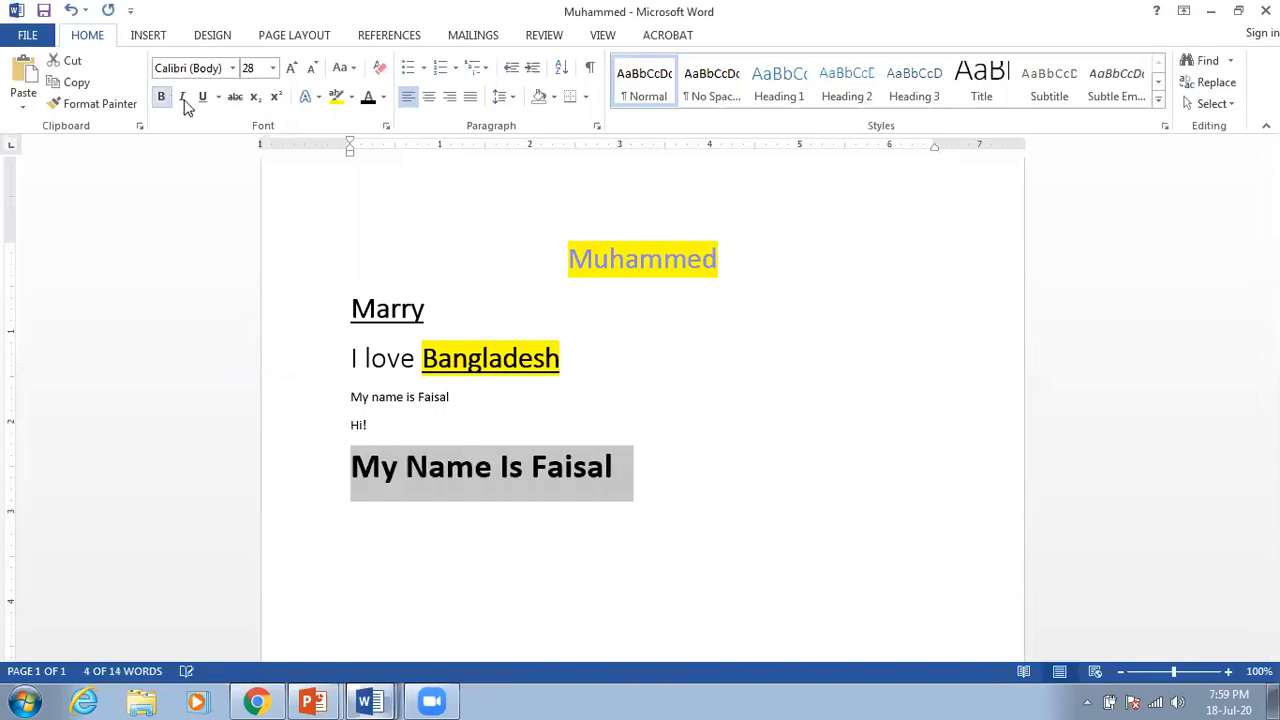
left_click(184, 100)
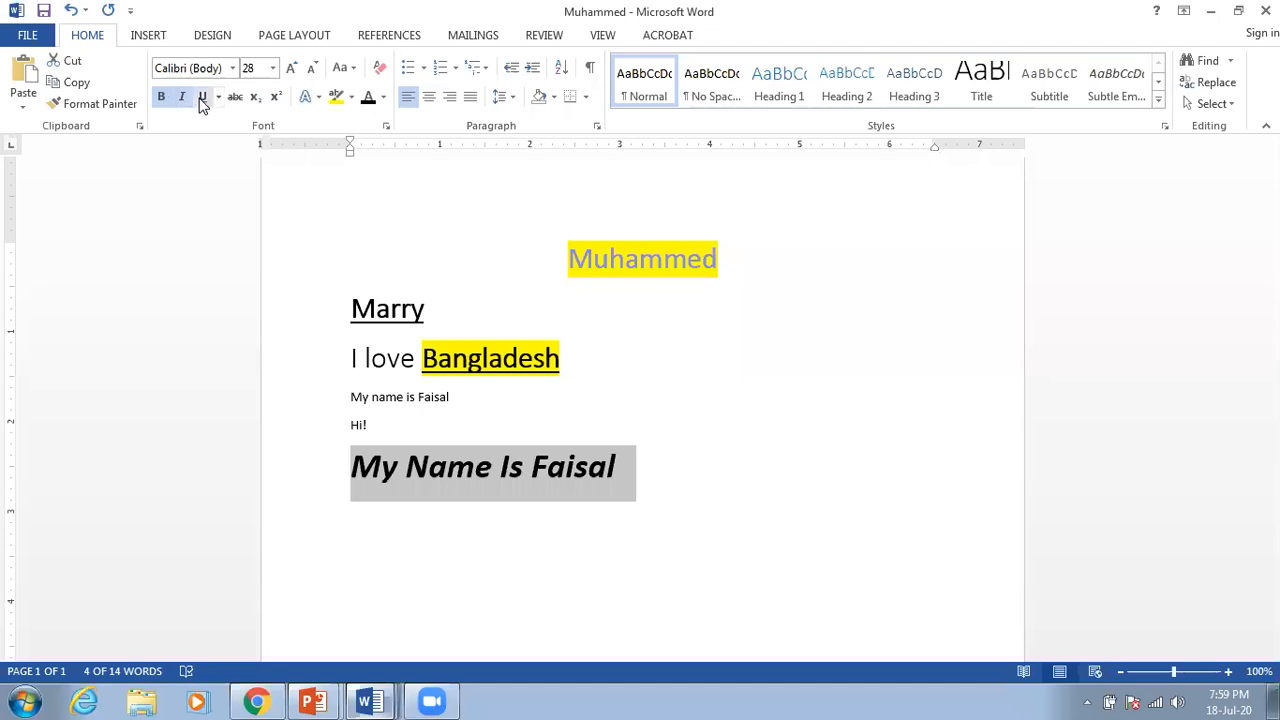
left_click(202, 98)
left_click(384, 98)
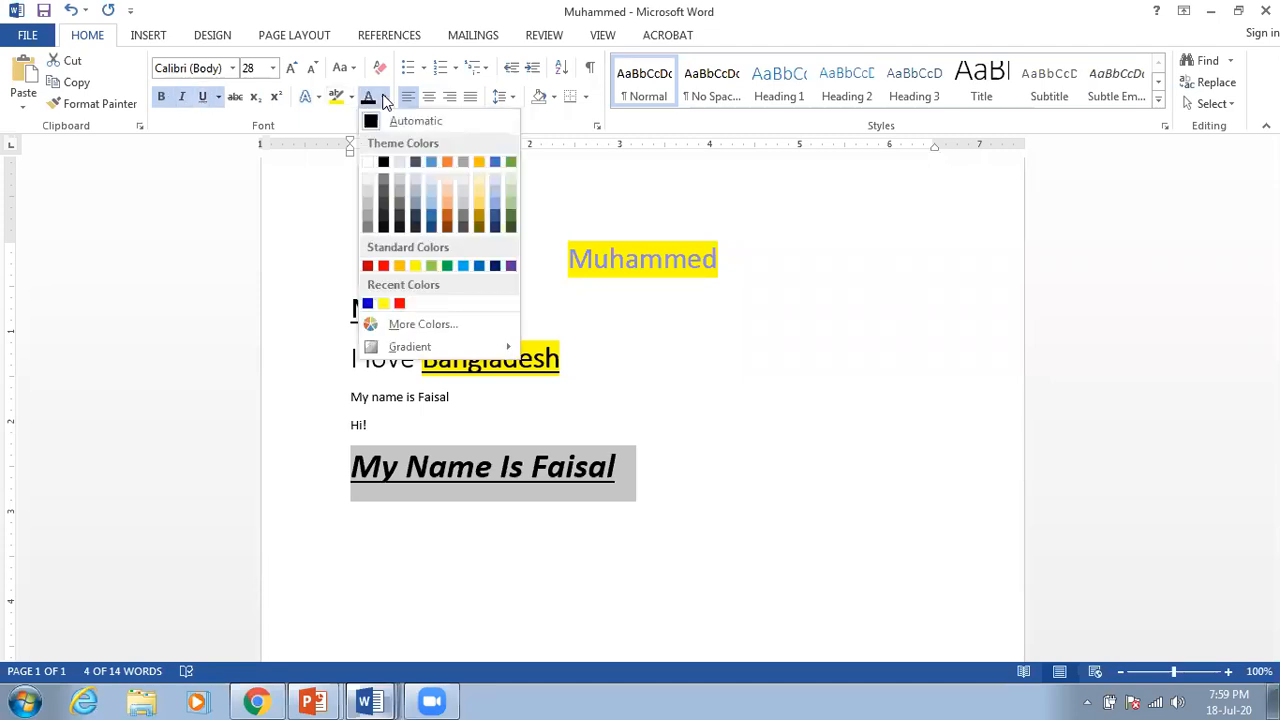
left_click(447, 161)
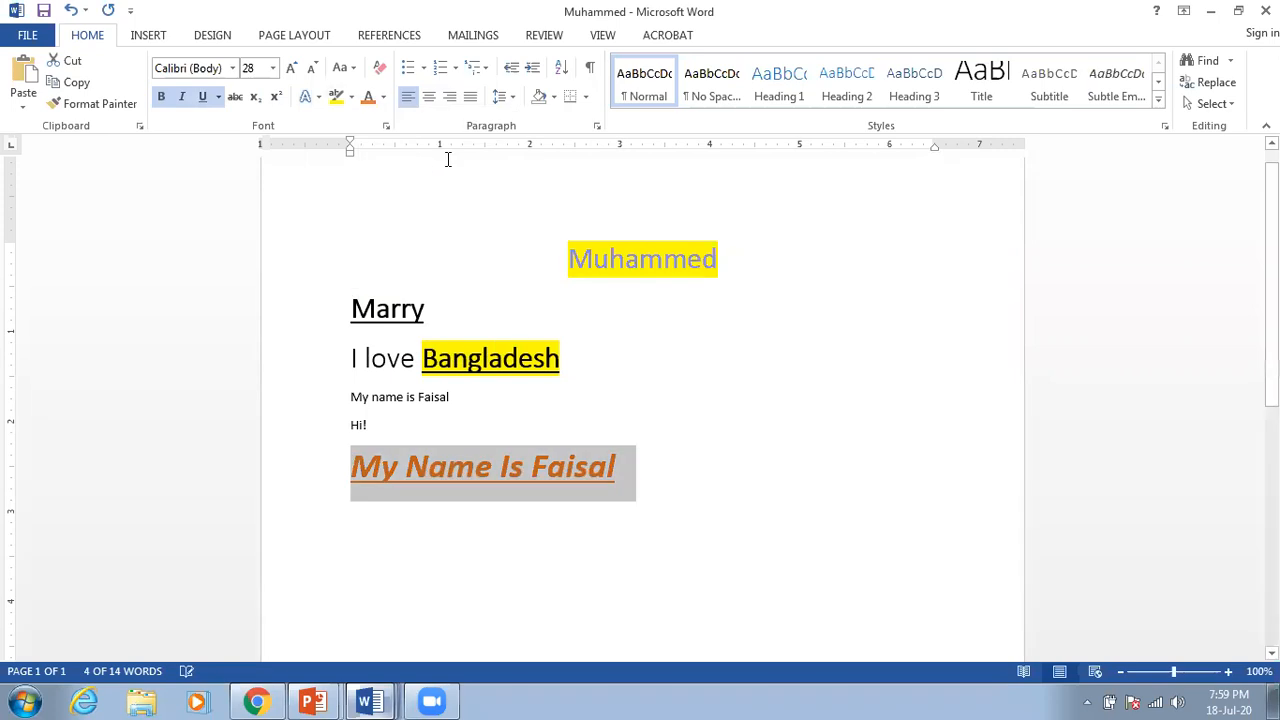
left_click(337, 99)
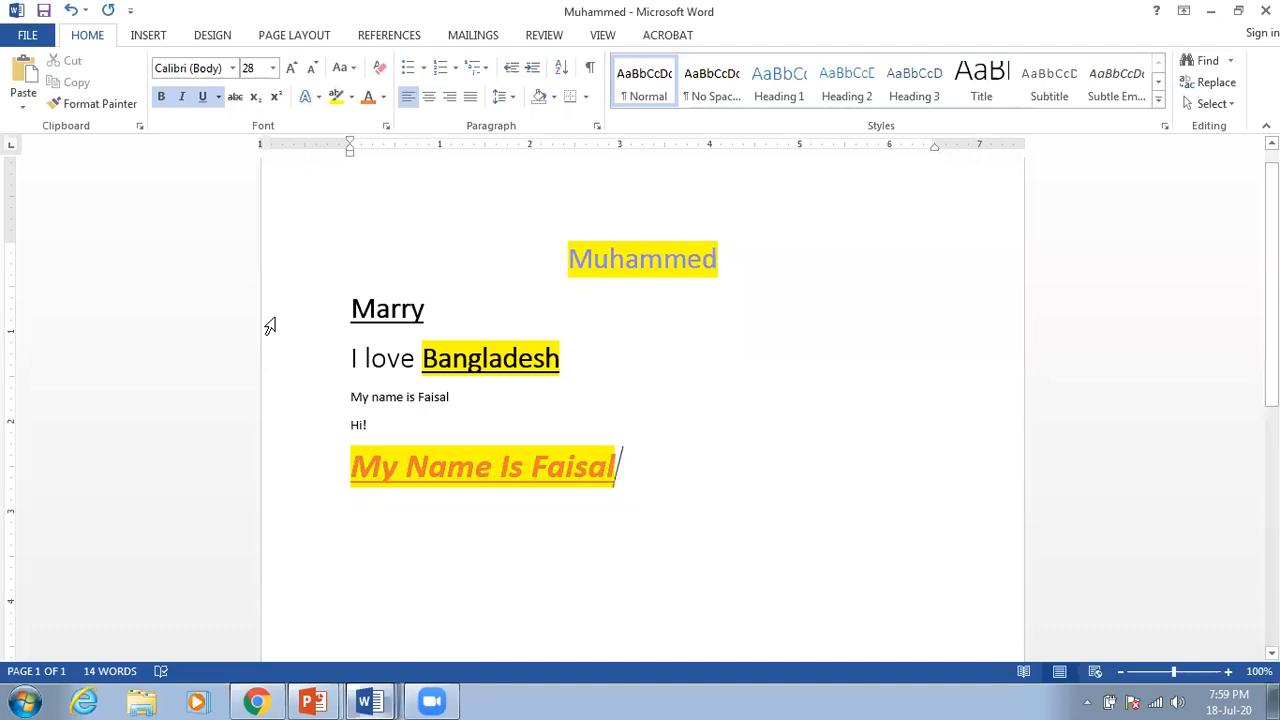
Step: Save the reformatted Muhammed document and bring up its file Info page
left_click(43, 12)
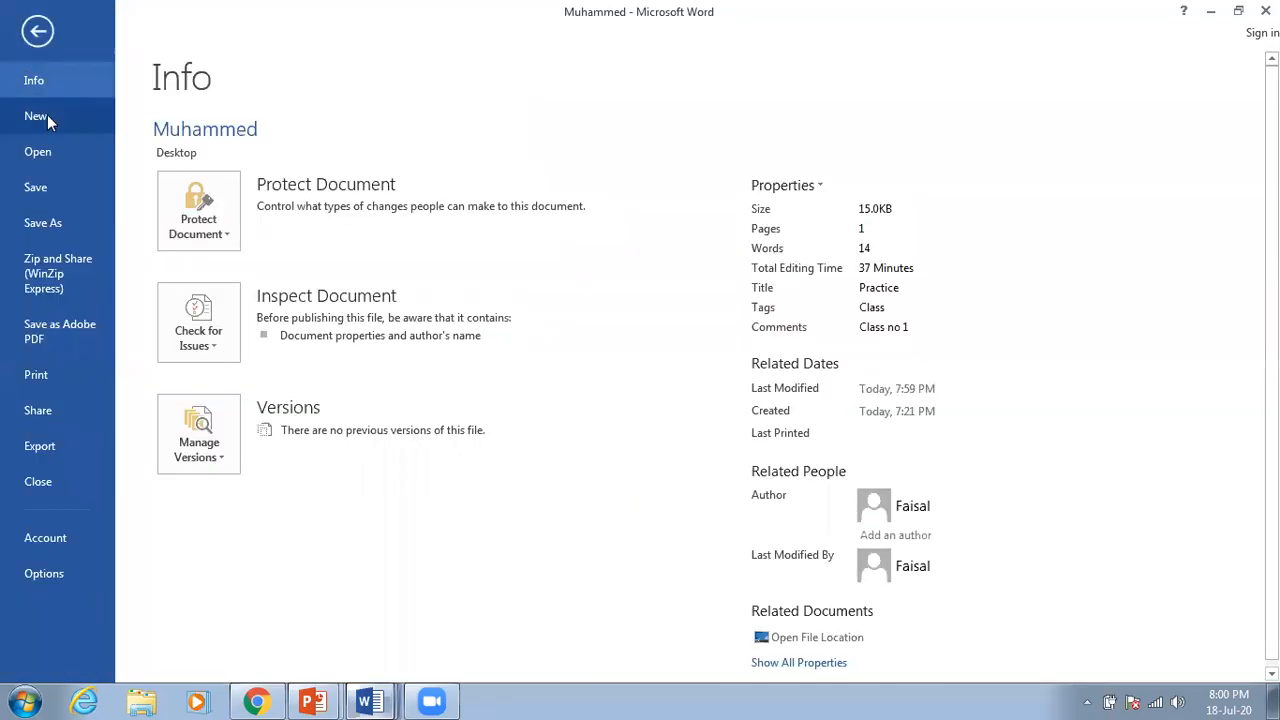
left_click(38, 189)
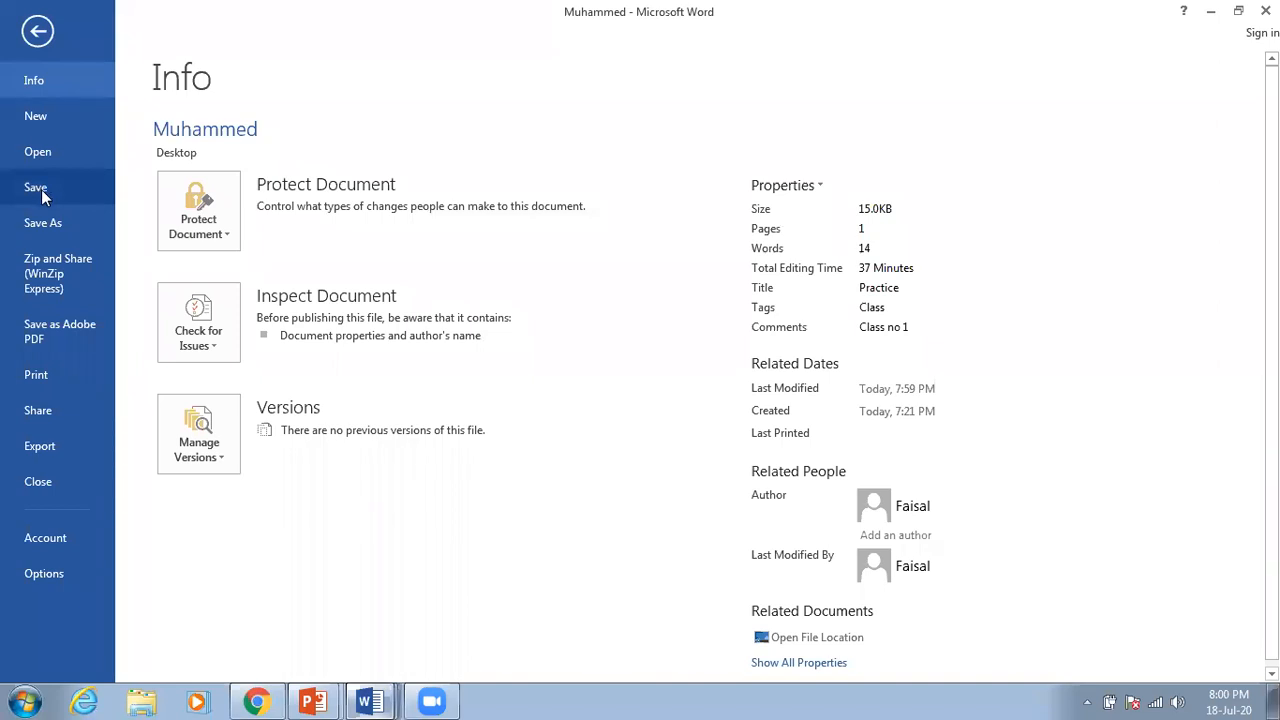
left_click(38, 31)
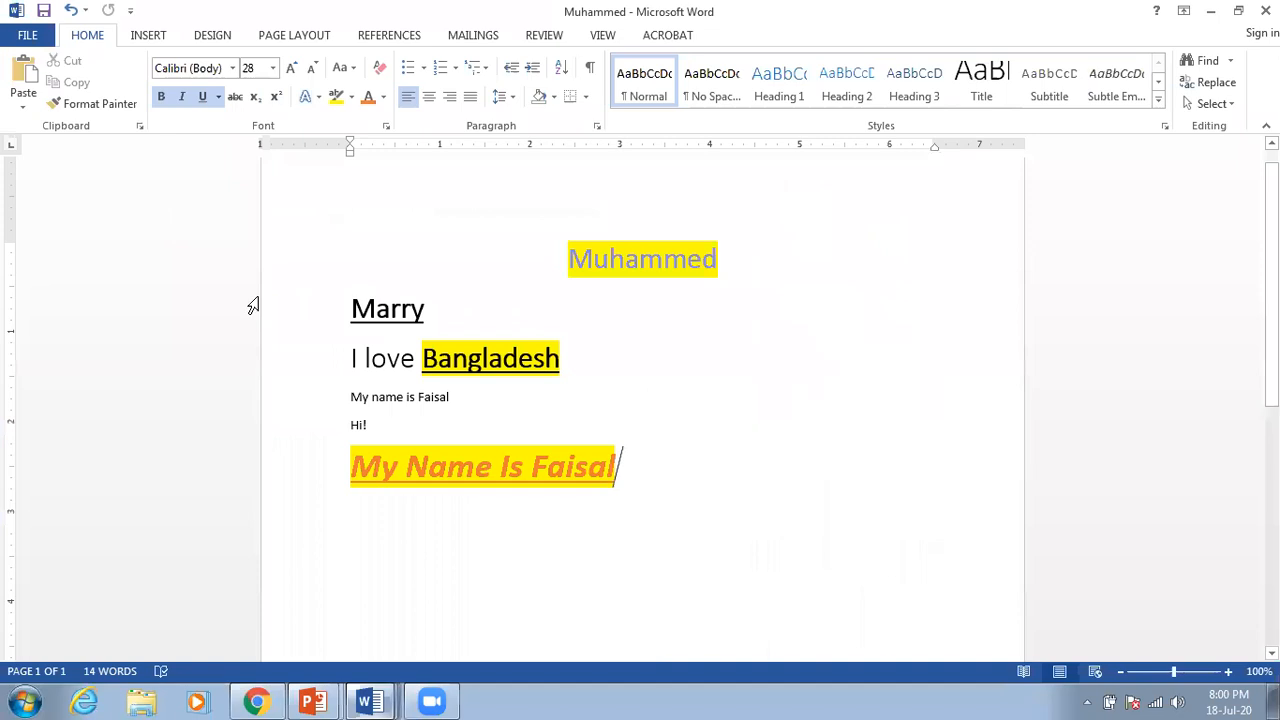
left_click(27, 35)
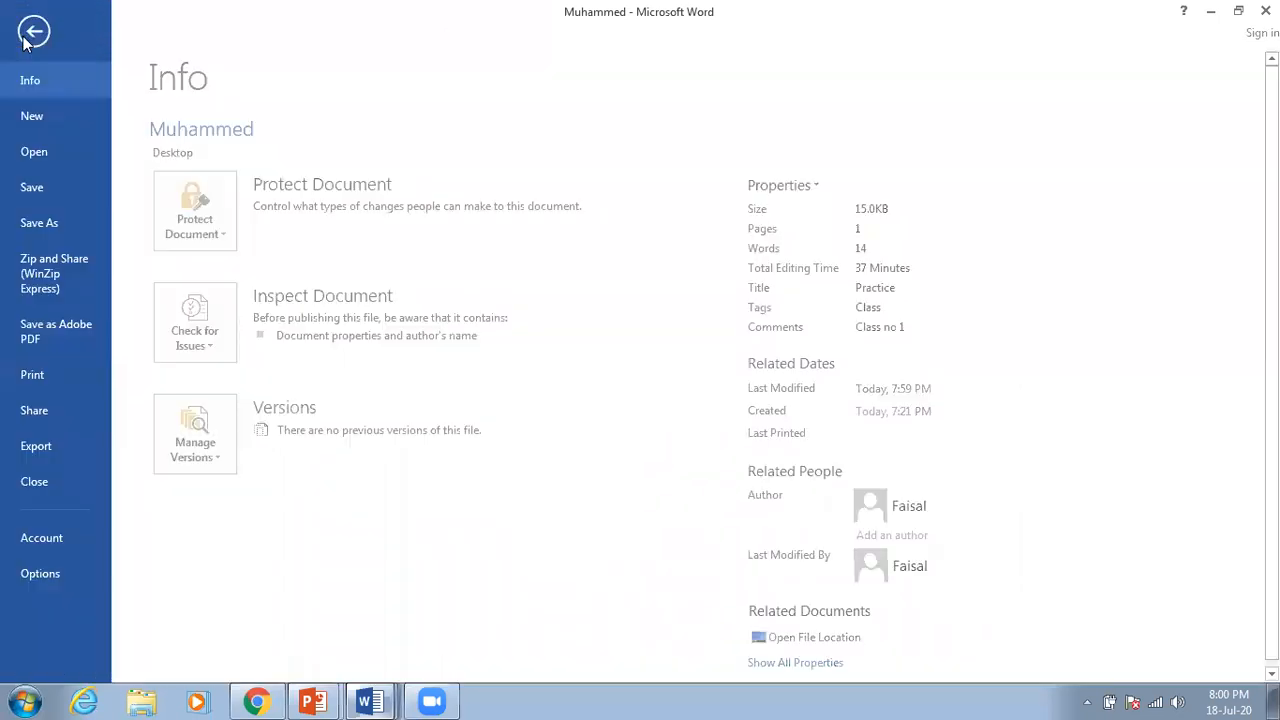
Step: Delete the formatted 'Hi! My Name IS …' line and save the Muhammed document again
left_click(43, 186)
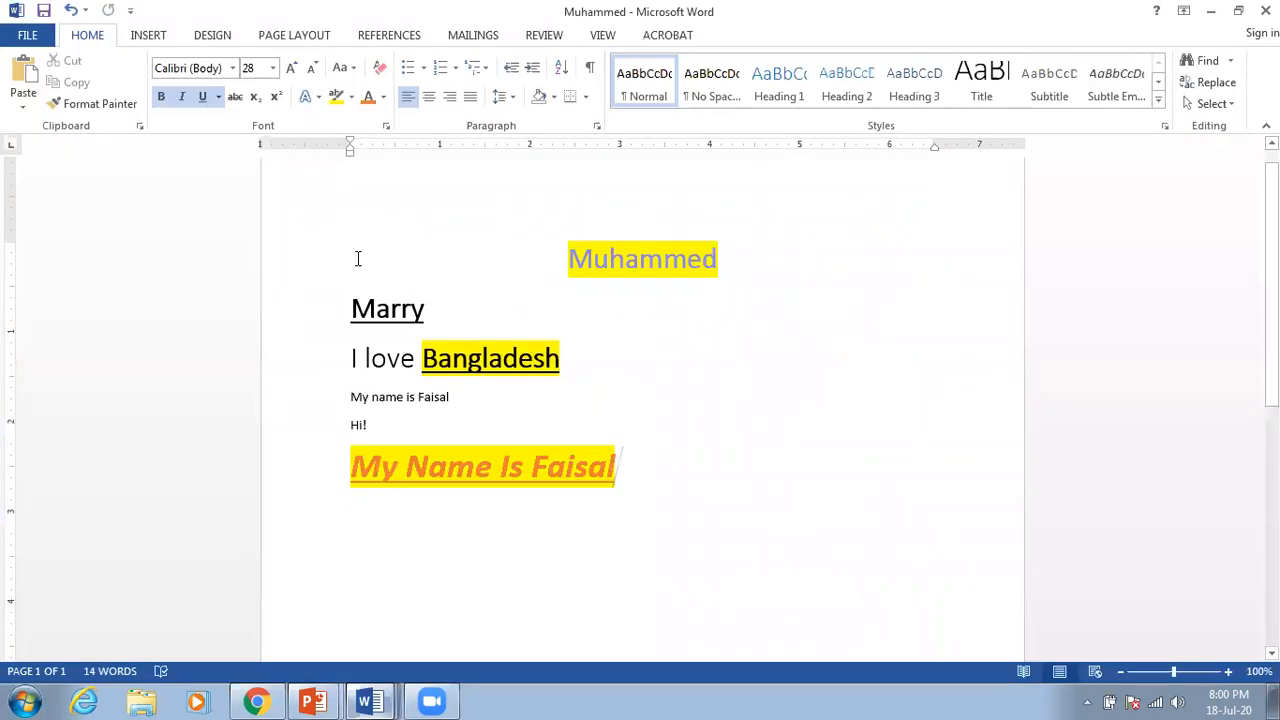
left_click_drag(617, 466, 380, 470)
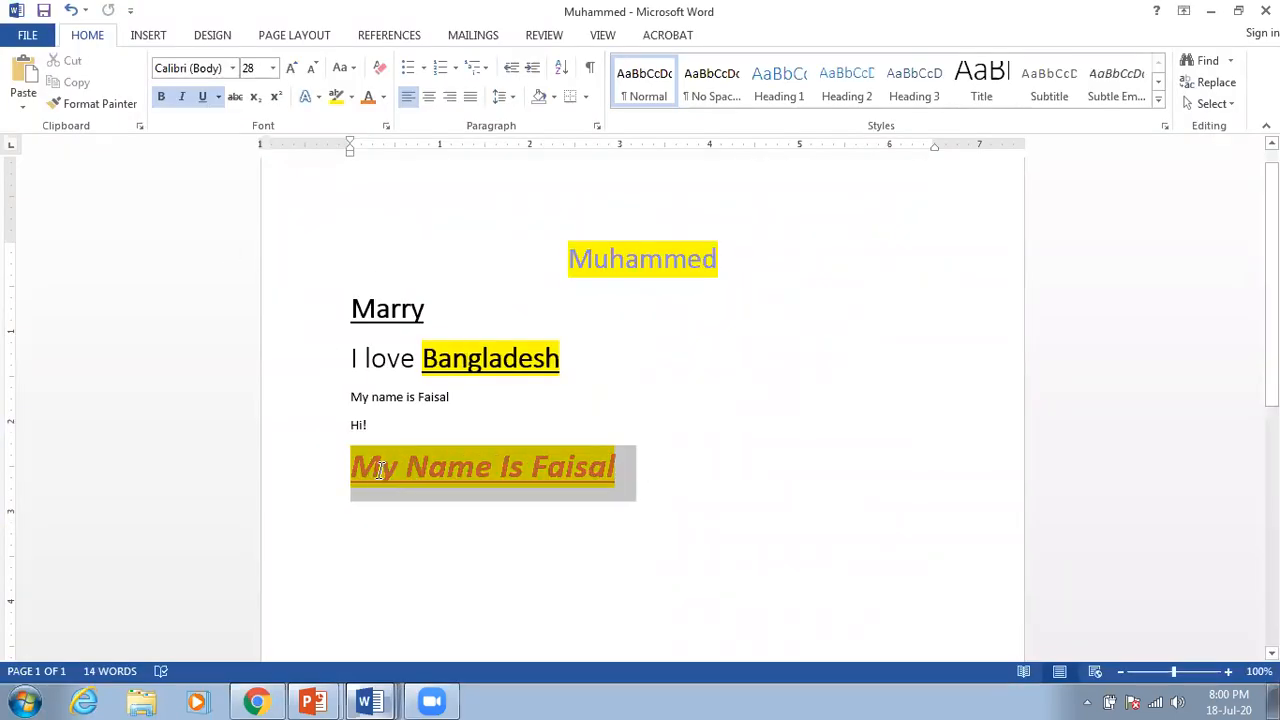
key("Delete")
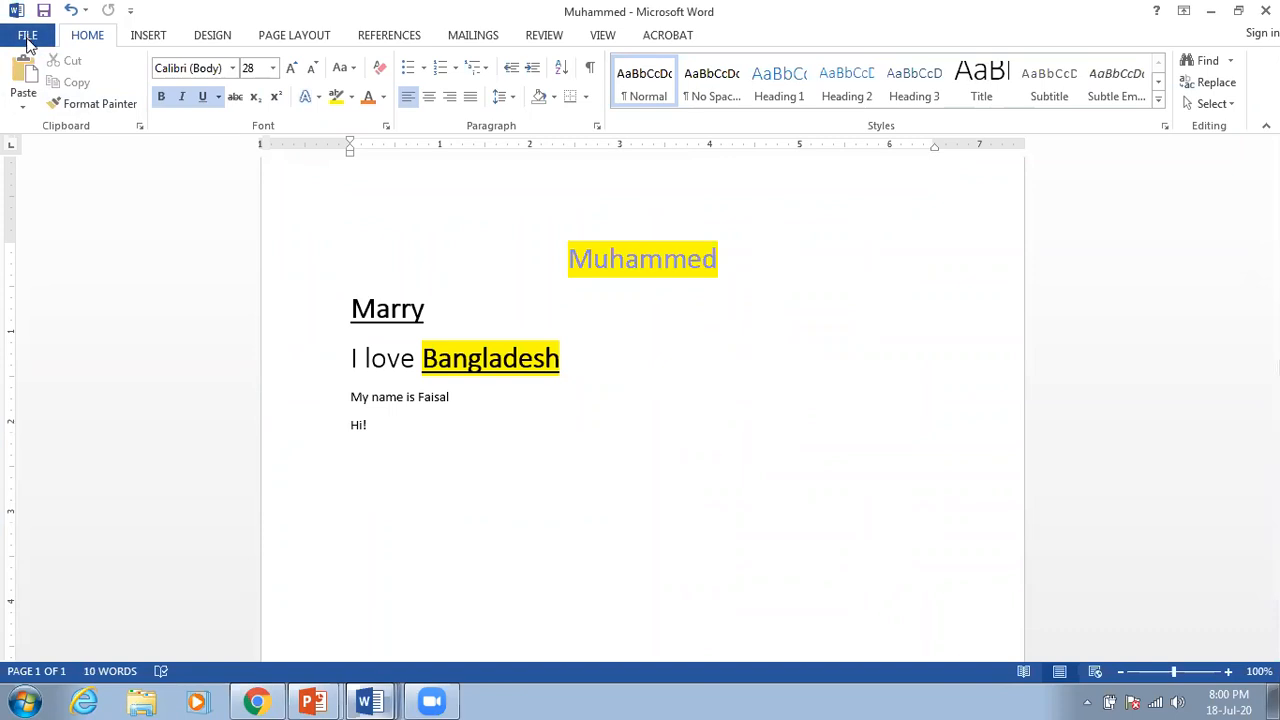
left_click(28, 36)
left_click(36, 187)
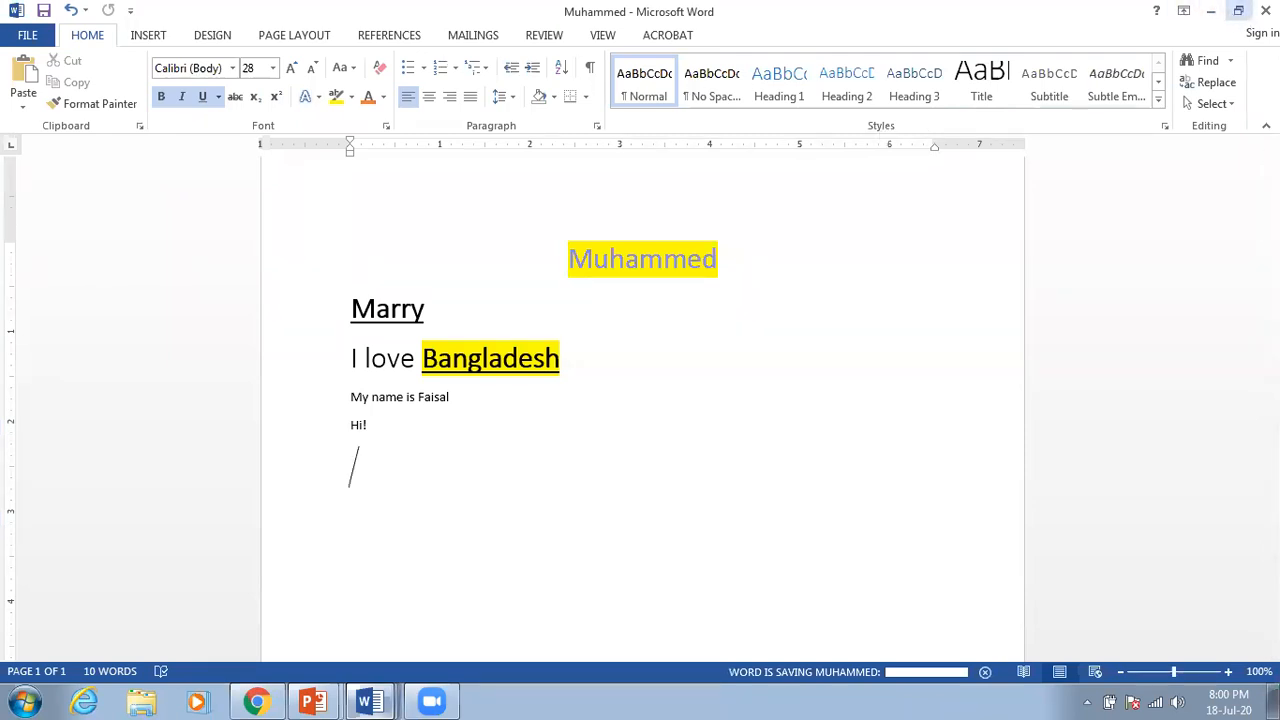
Step: Minimize Word, restore the Muhammed window from the taskbar, and go to File > New
left_click(1265, 10)
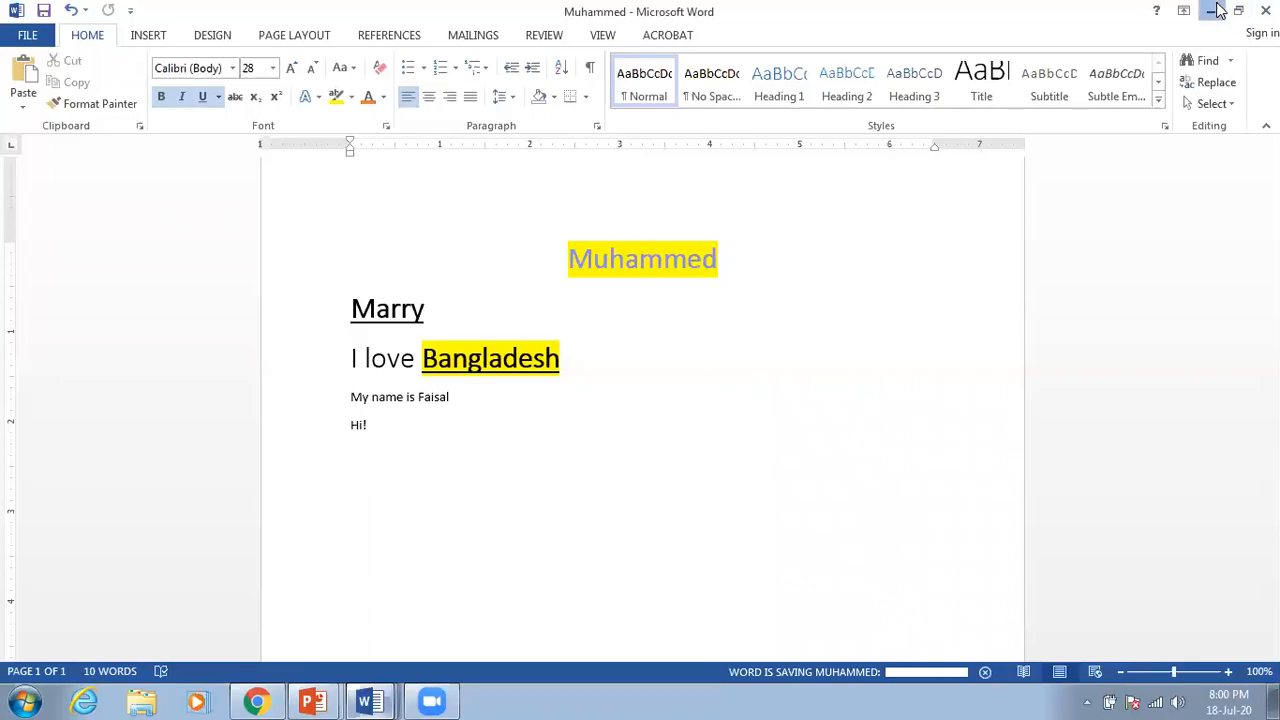
left_click(390, 422)
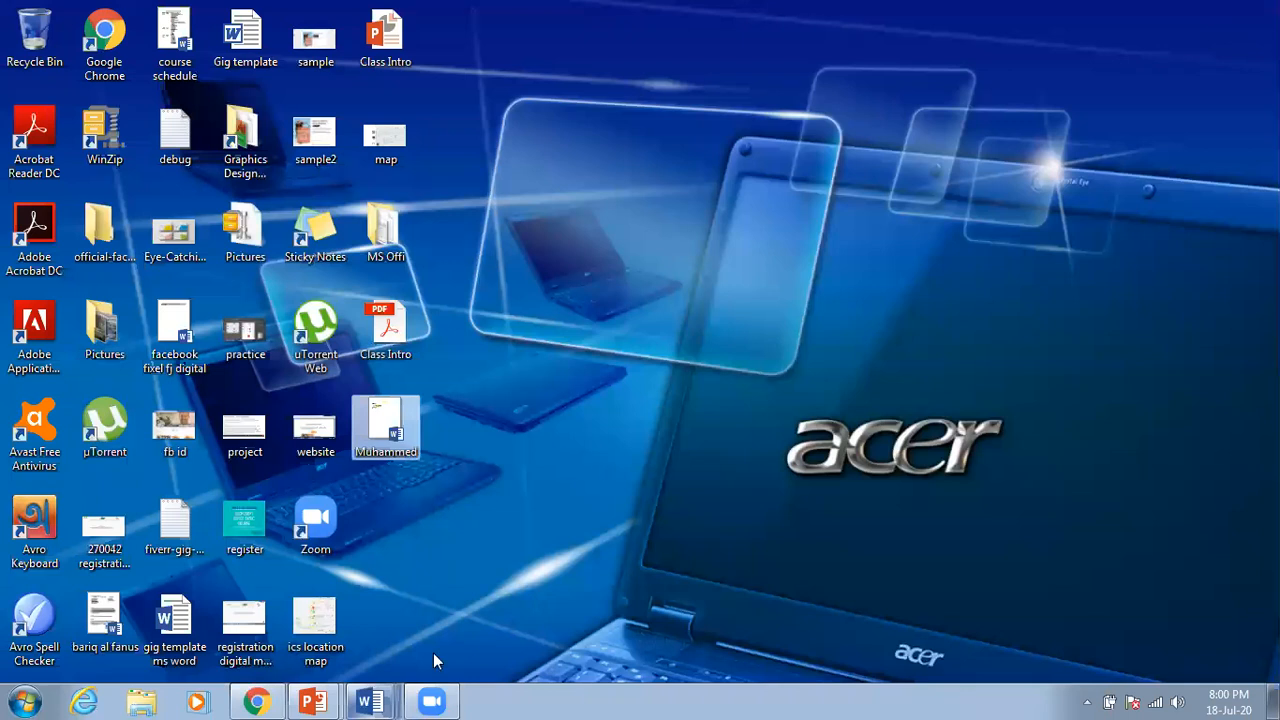
left_click(370, 700)
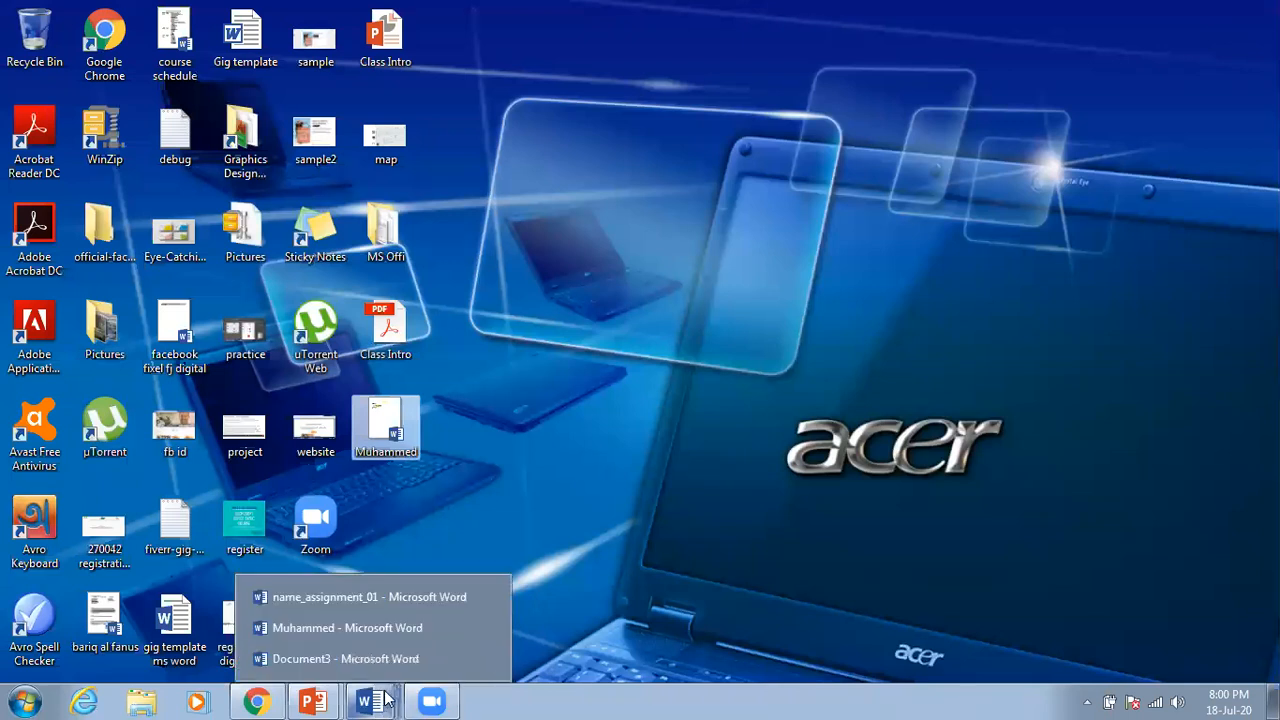
left_click(410, 630)
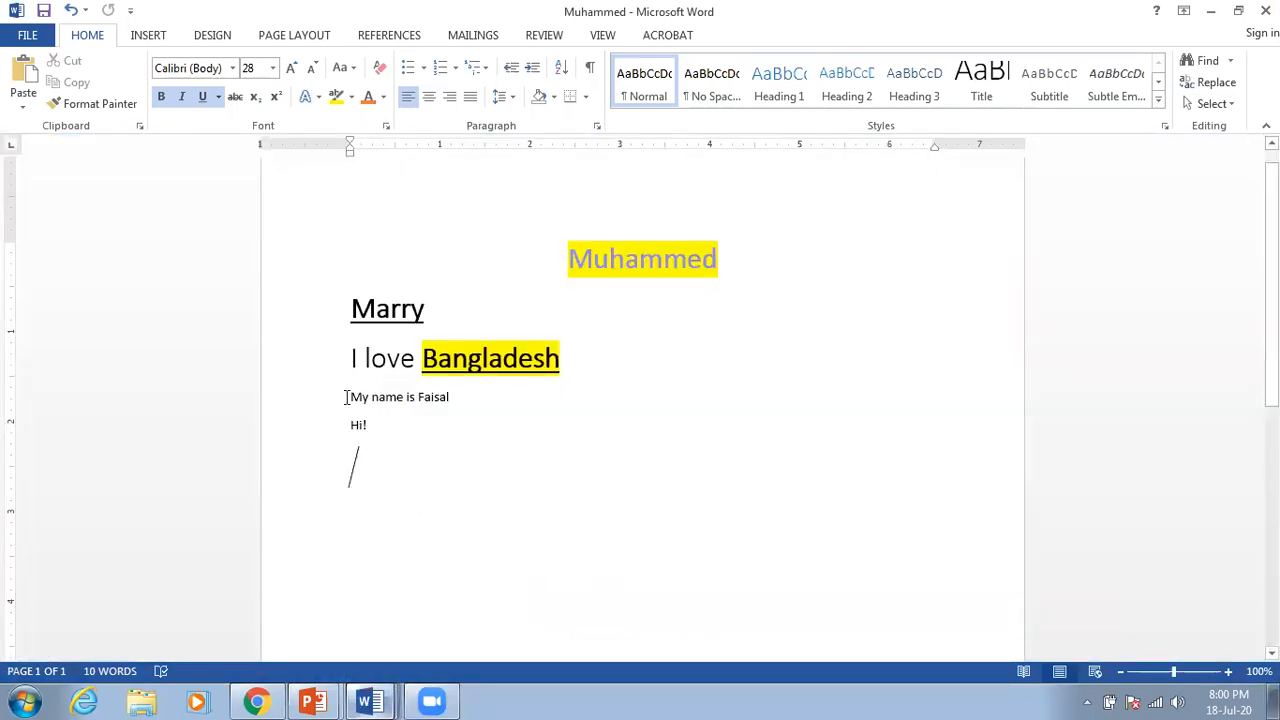
left_click(27, 35)
left_click(43, 114)
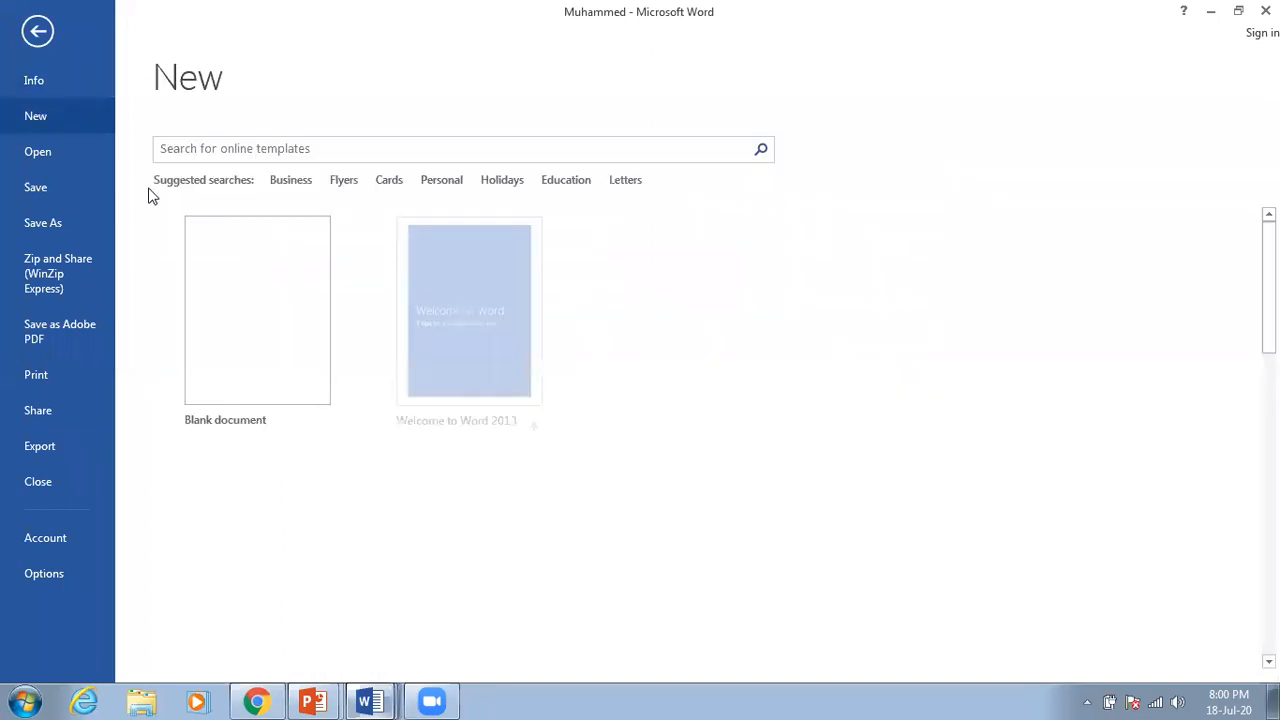
Step: Create a blank document holding a 'My name is …' sentence and view its Info page
left_click(242, 259)
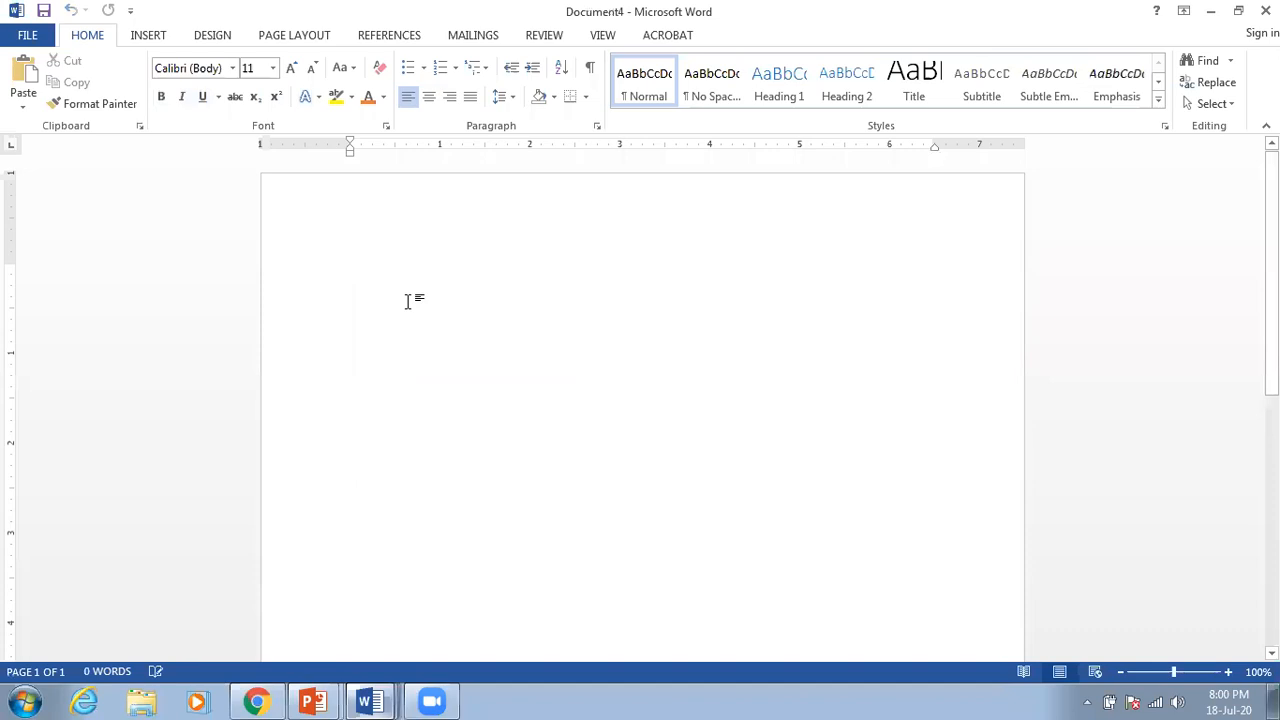
type("M")
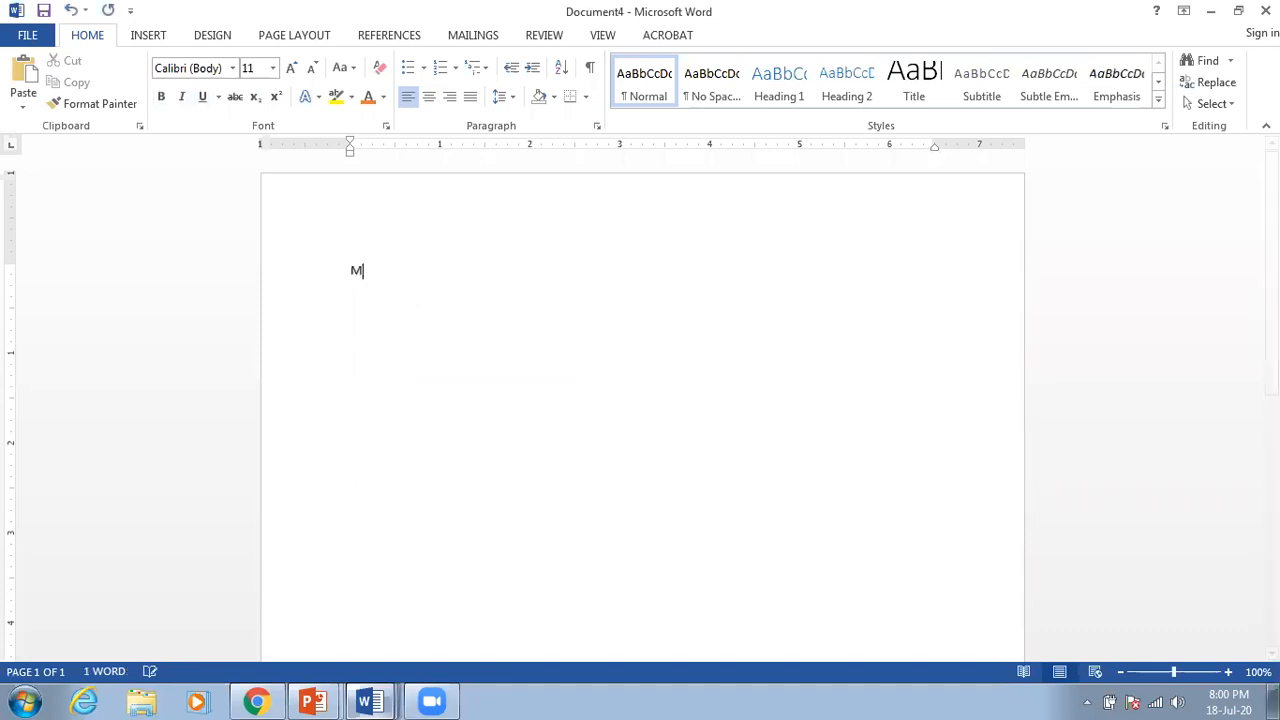
type("y name is John")
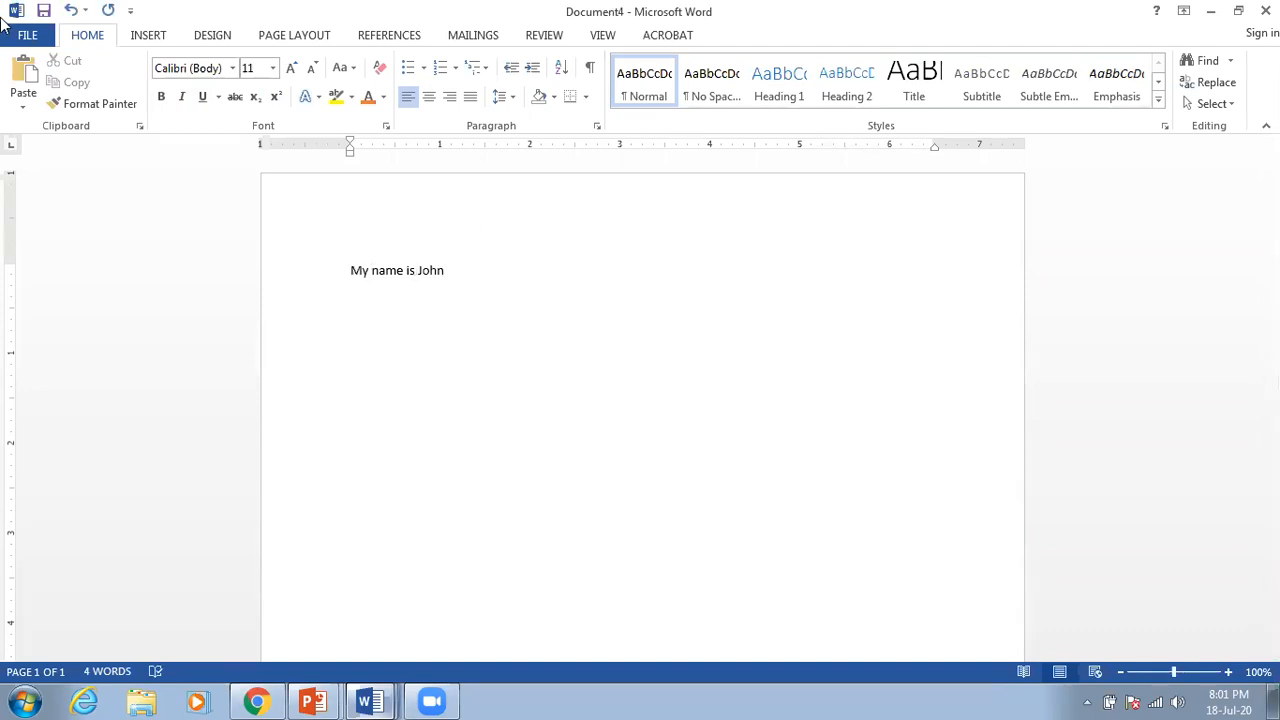
left_click(27, 35)
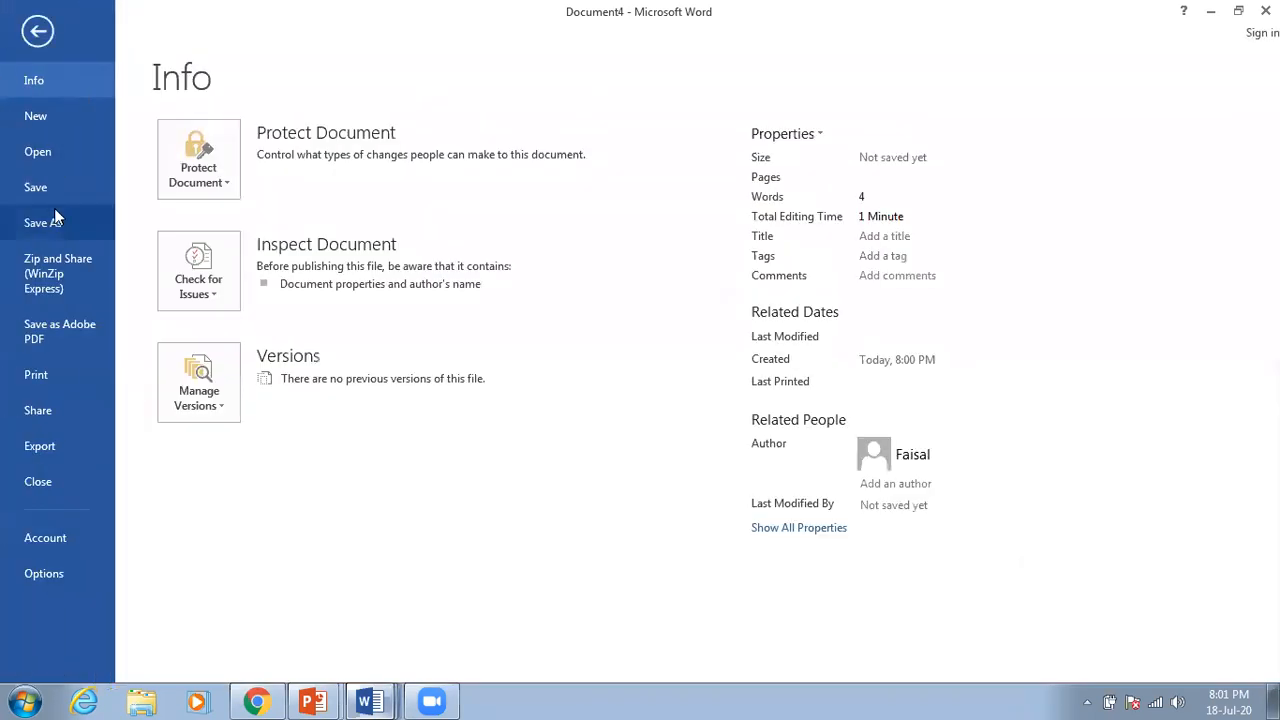
Step: Begin saving Document4 to the Desktop, cancel, and return to the unsaved document
left_click(38, 190)
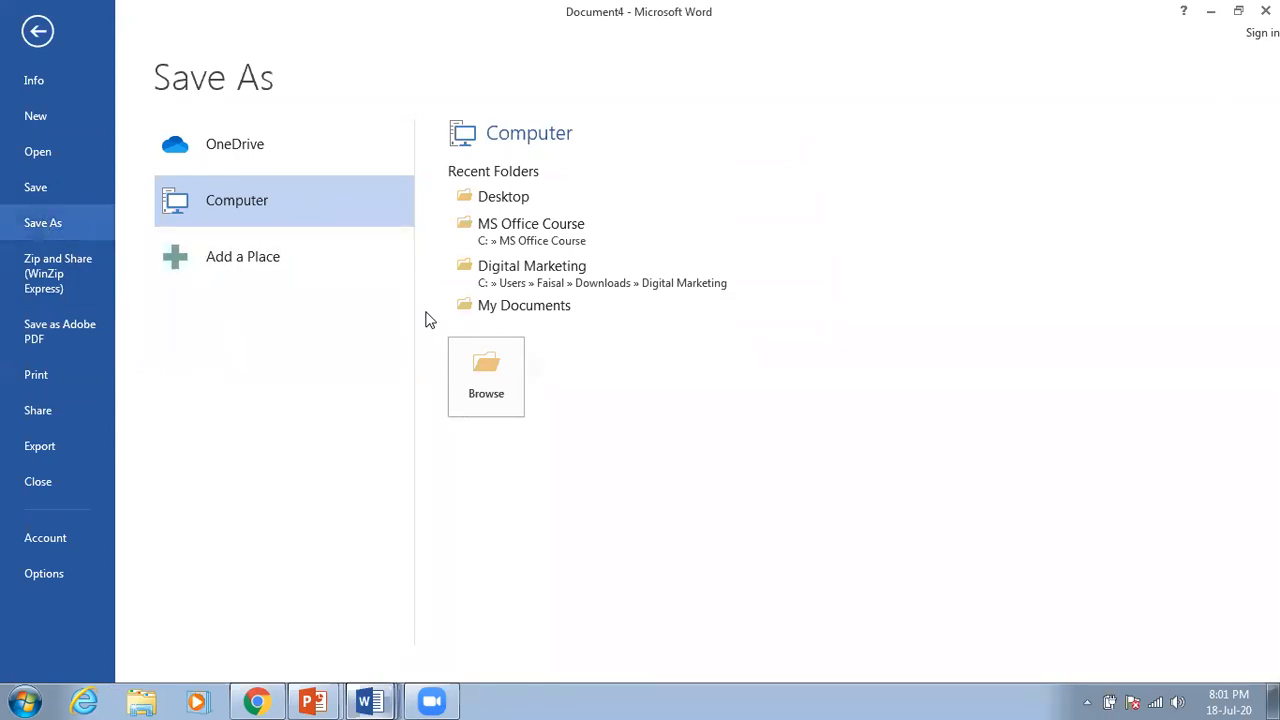
left_click(509, 198)
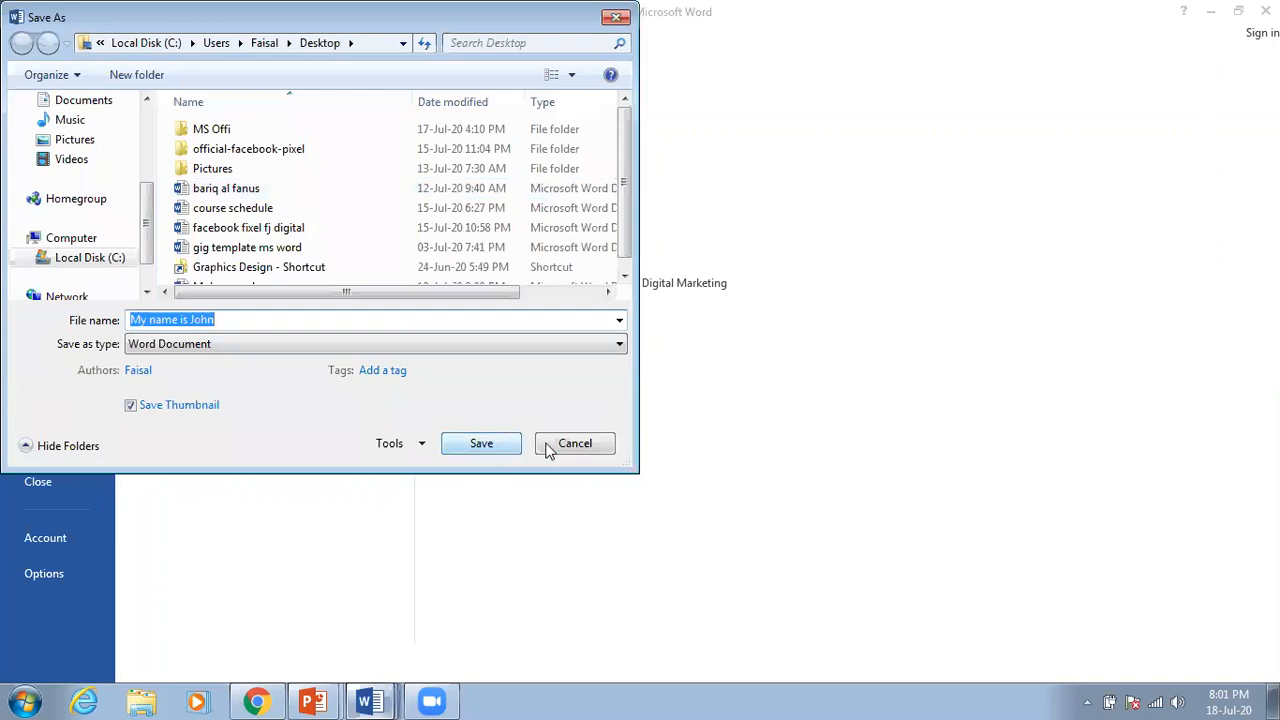
left_click(589, 444)
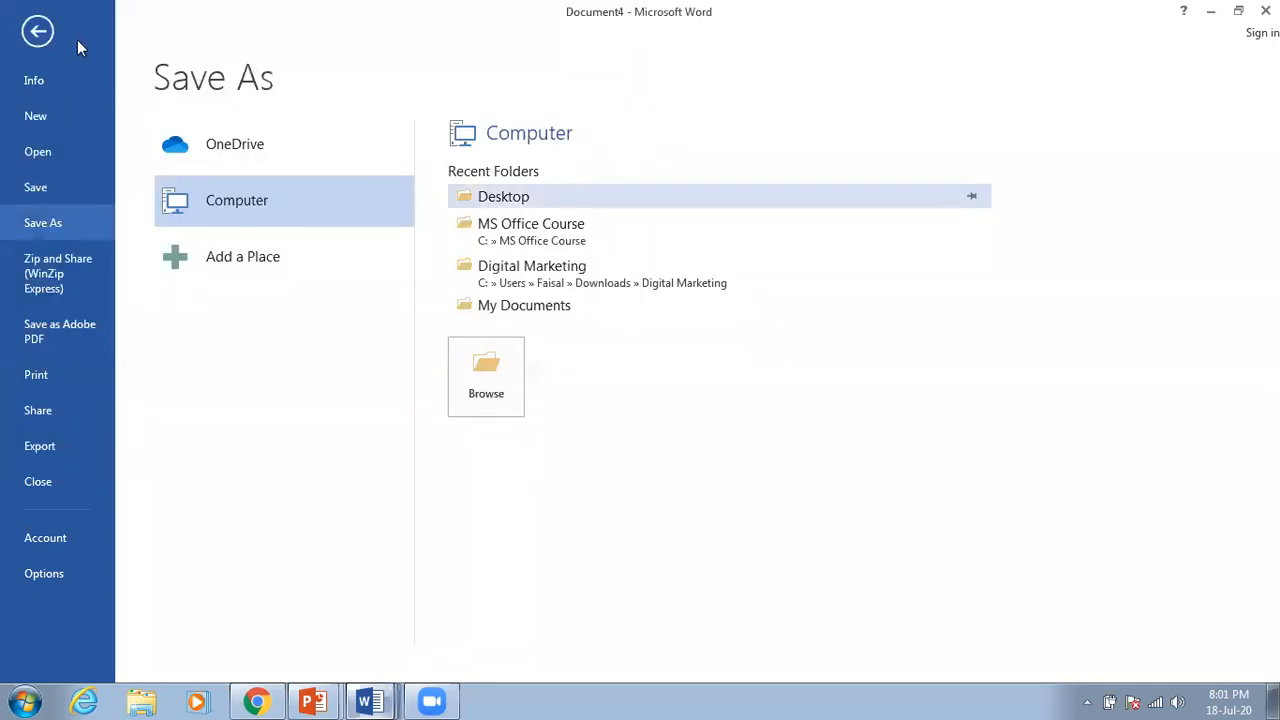
left_click(38, 32)
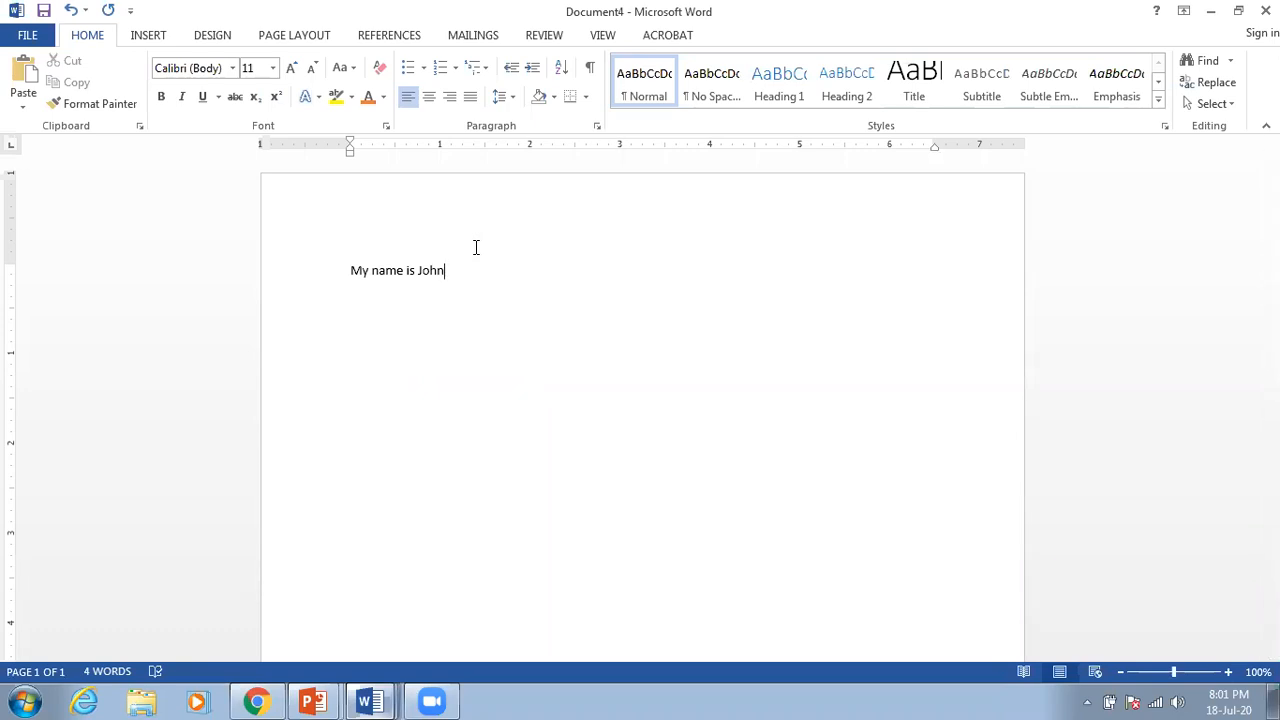
Step: Open Save As for Document4, then back out to the document without saving
left_click(27, 35)
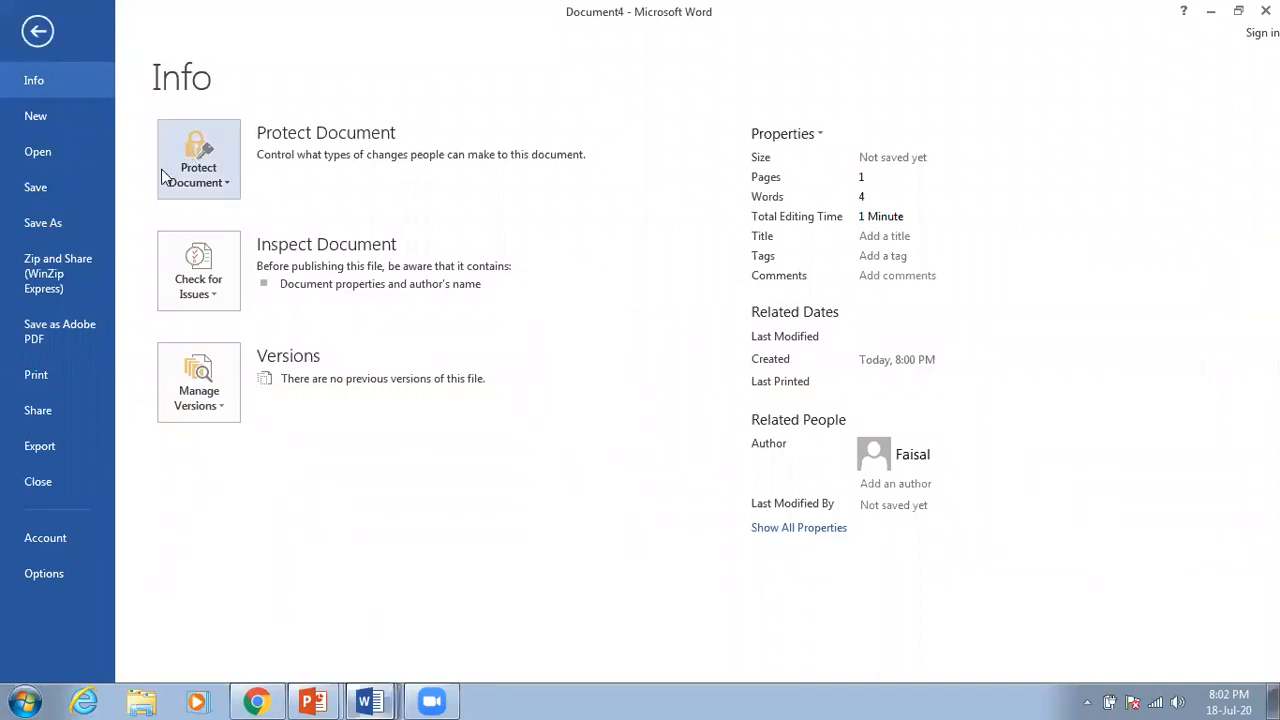
left_click(46, 228)
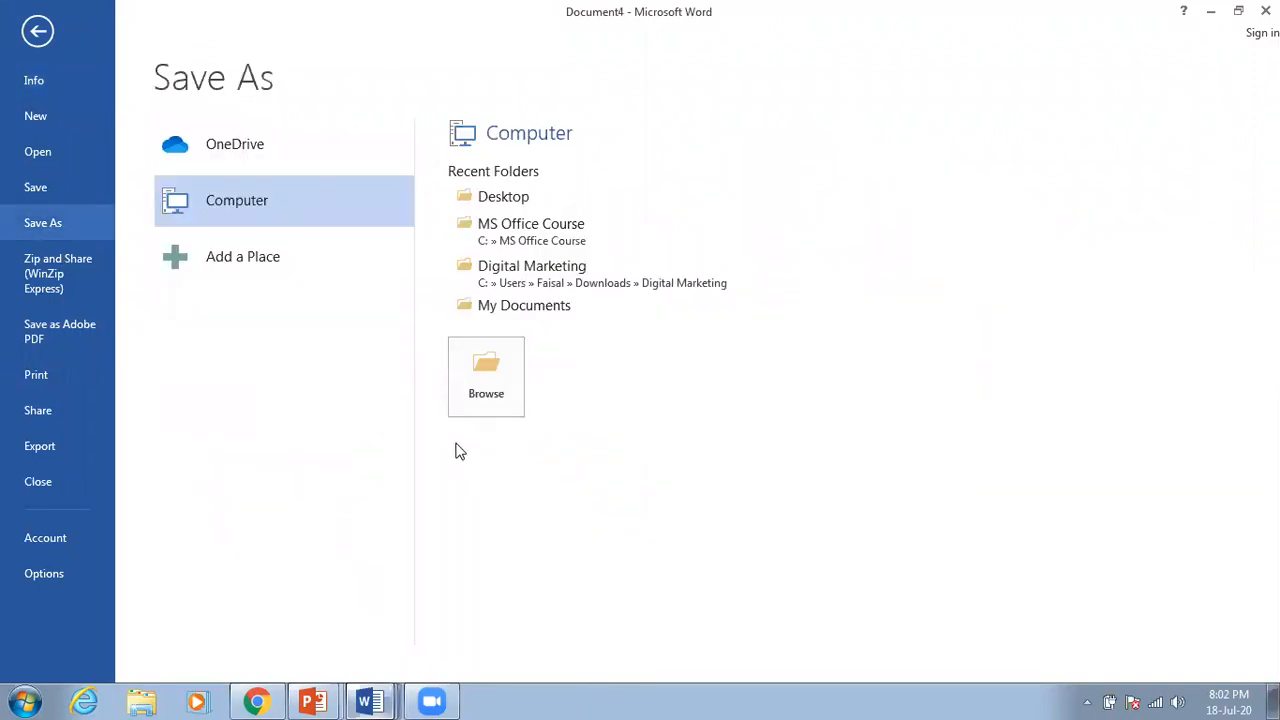
left_click(38, 31)
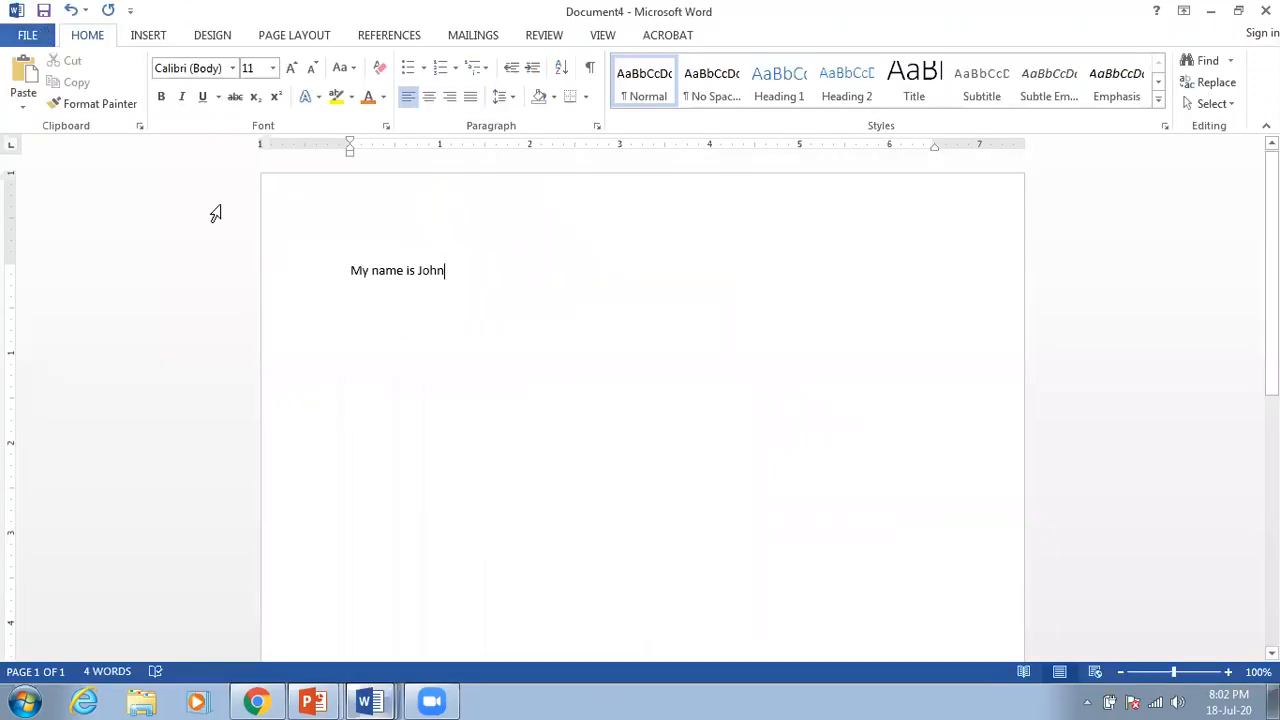
Step: Switch to the Muhammed document from the taskbar's list of Word windows
mouse_move(385, 700)
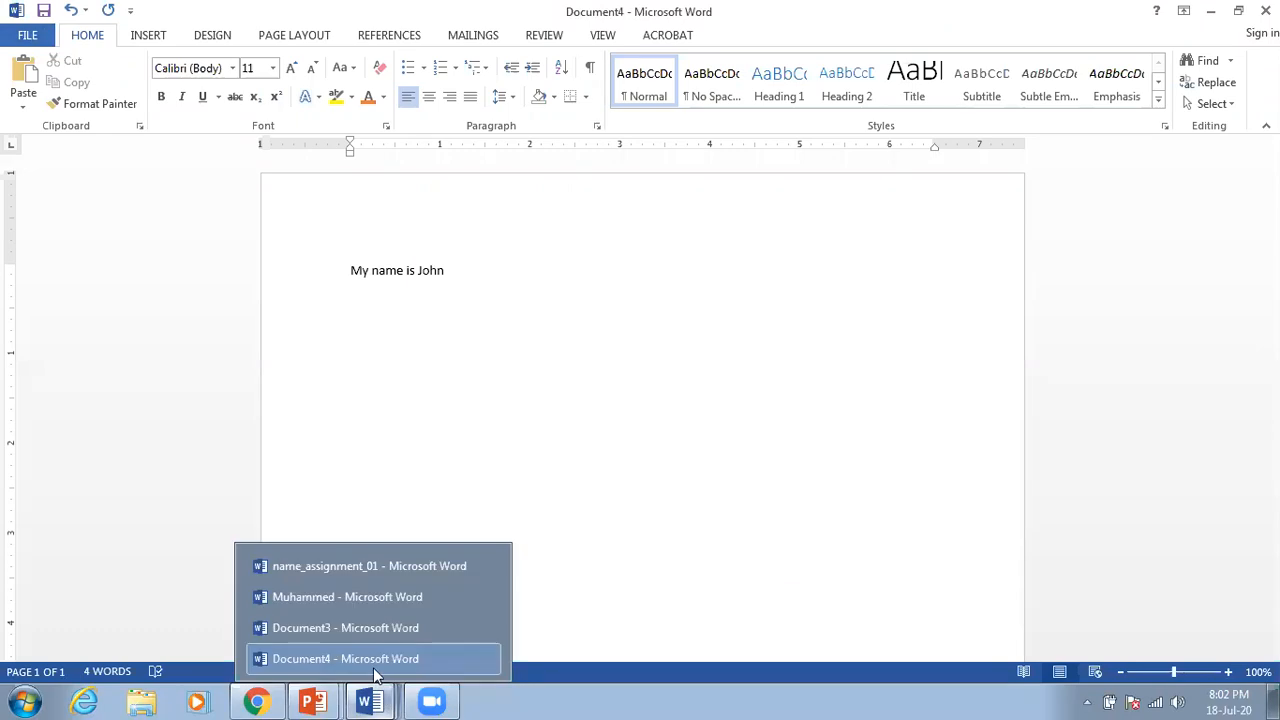
left_click(375, 609)
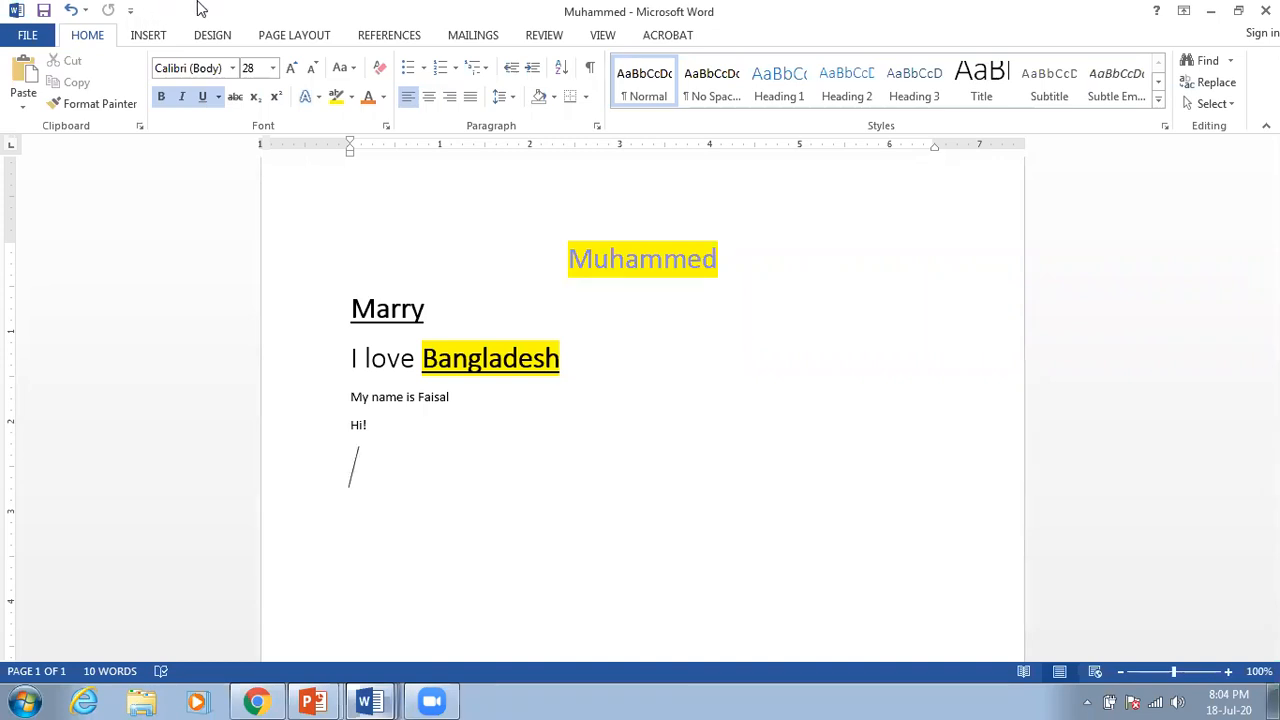
Step: Delete the two short lines at the end, below 'I love Bangladesh'
left_click(342, 399, "shift")
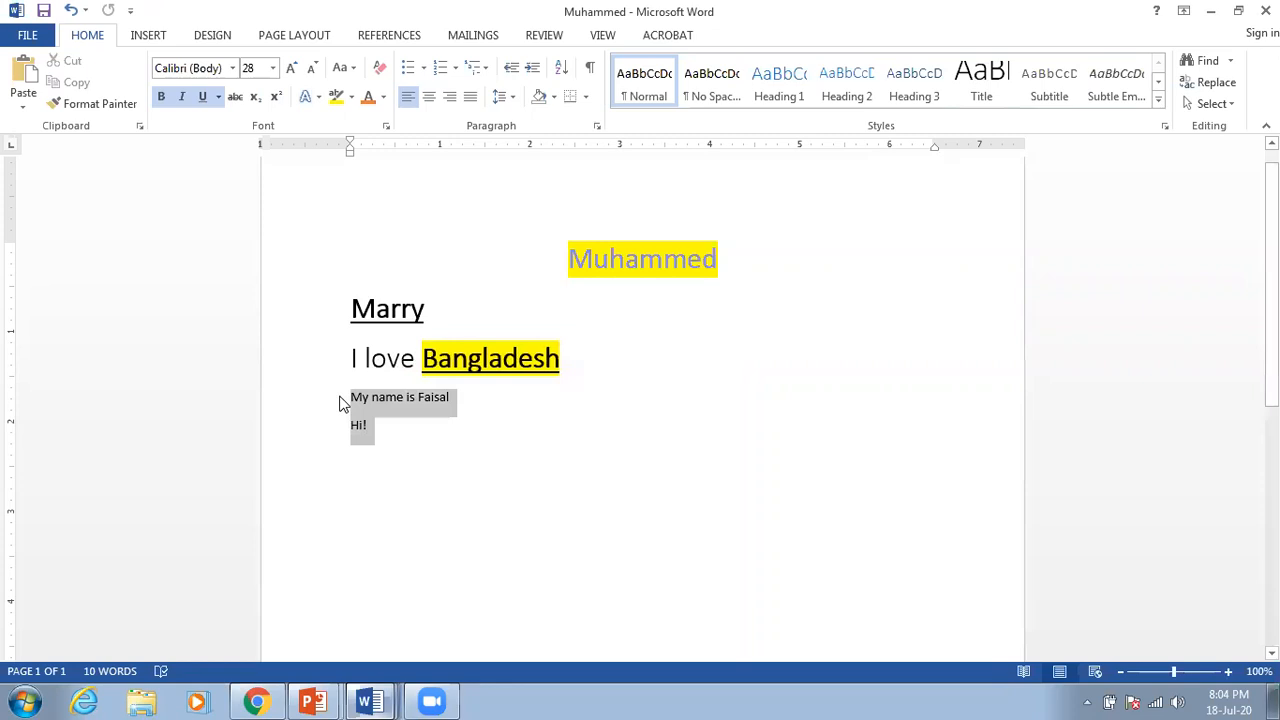
key("BackSpace")
left_click_drag(572, 351, 352, 356)
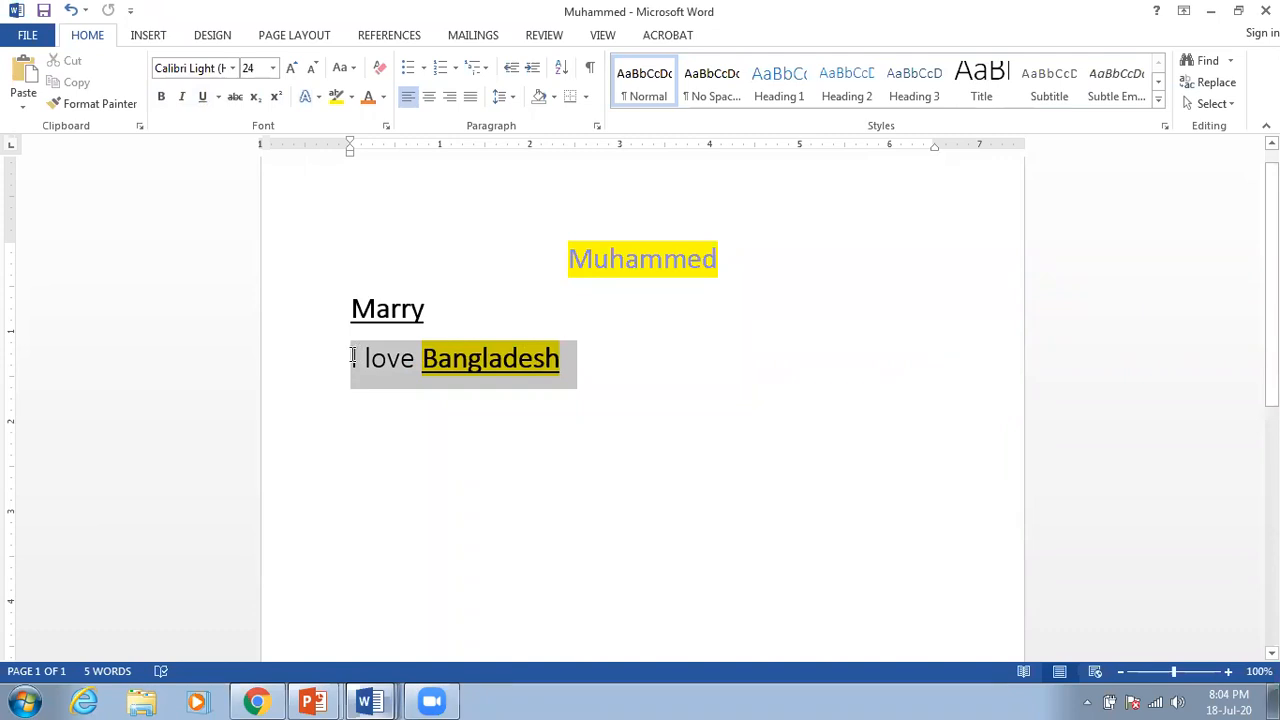
right_click(407, 367)
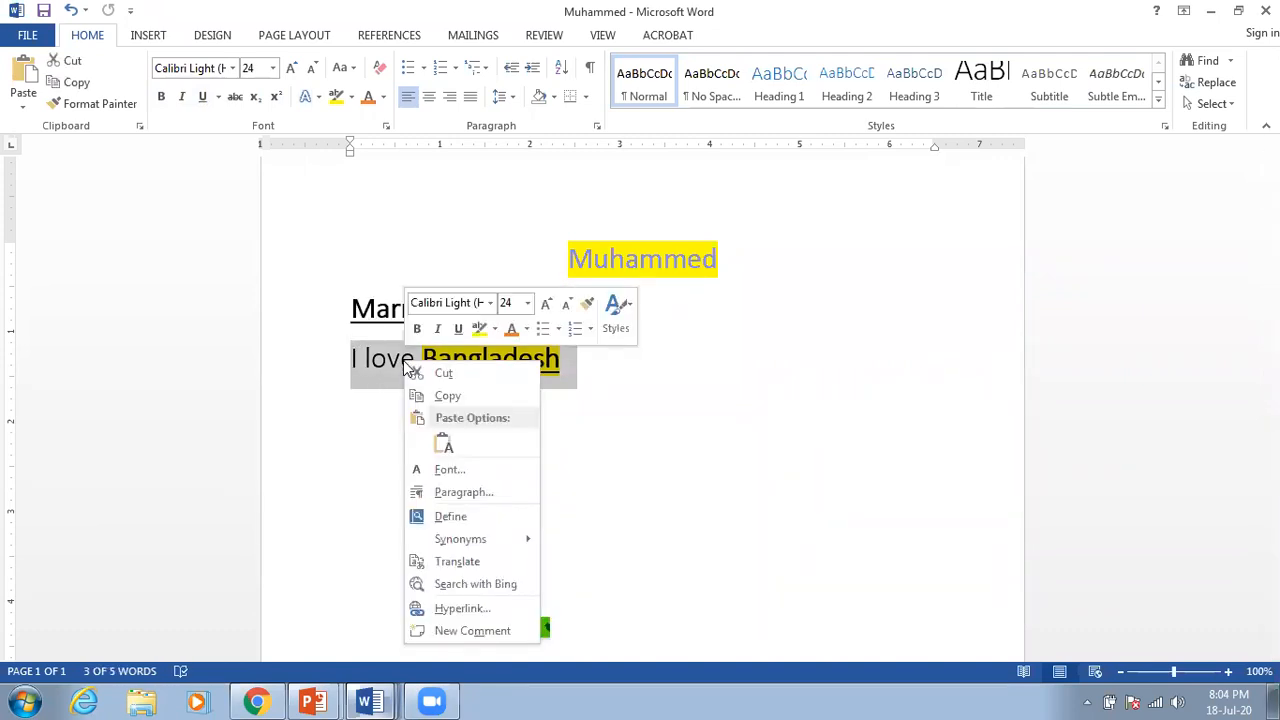
left_click(630, 415)
left_click(610, 395)
Step: Copy the 'I love Bangladesh' line to the clipboard
left_click(567, 358)
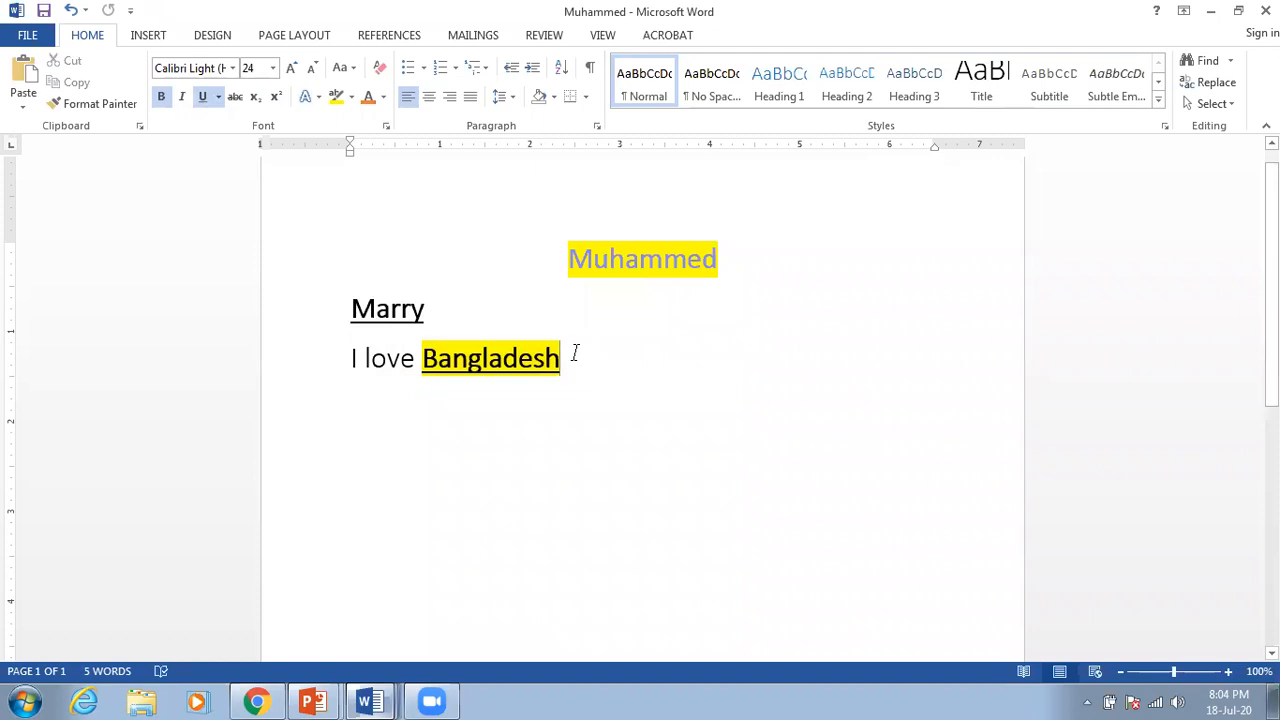
left_click_drag(560, 358, 354, 362)
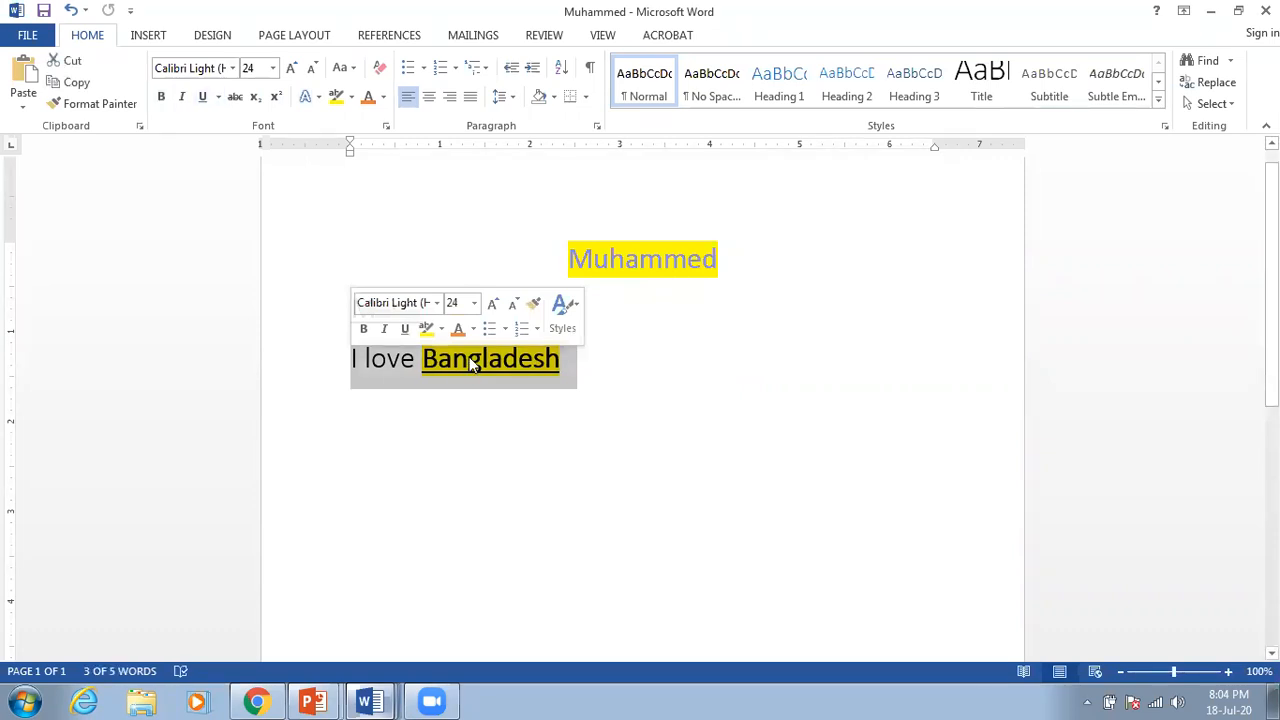
right_click(472, 365)
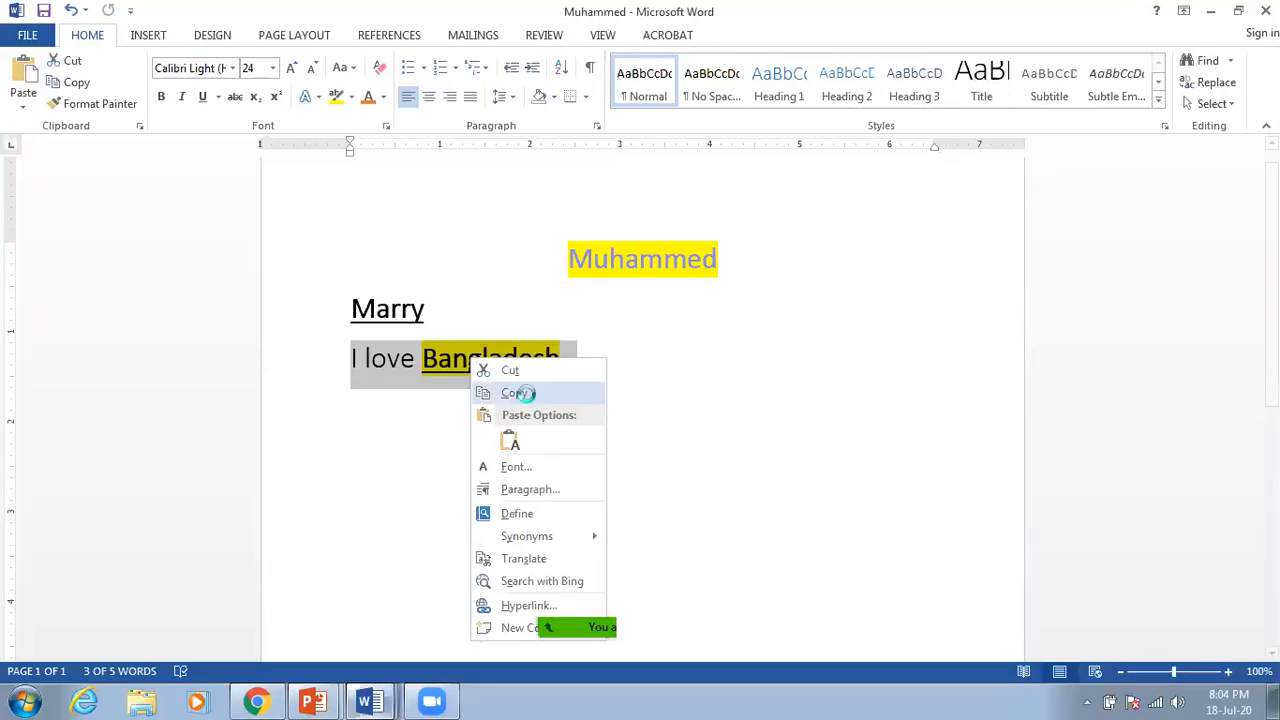
left_click(515, 393)
left_click(589, 374)
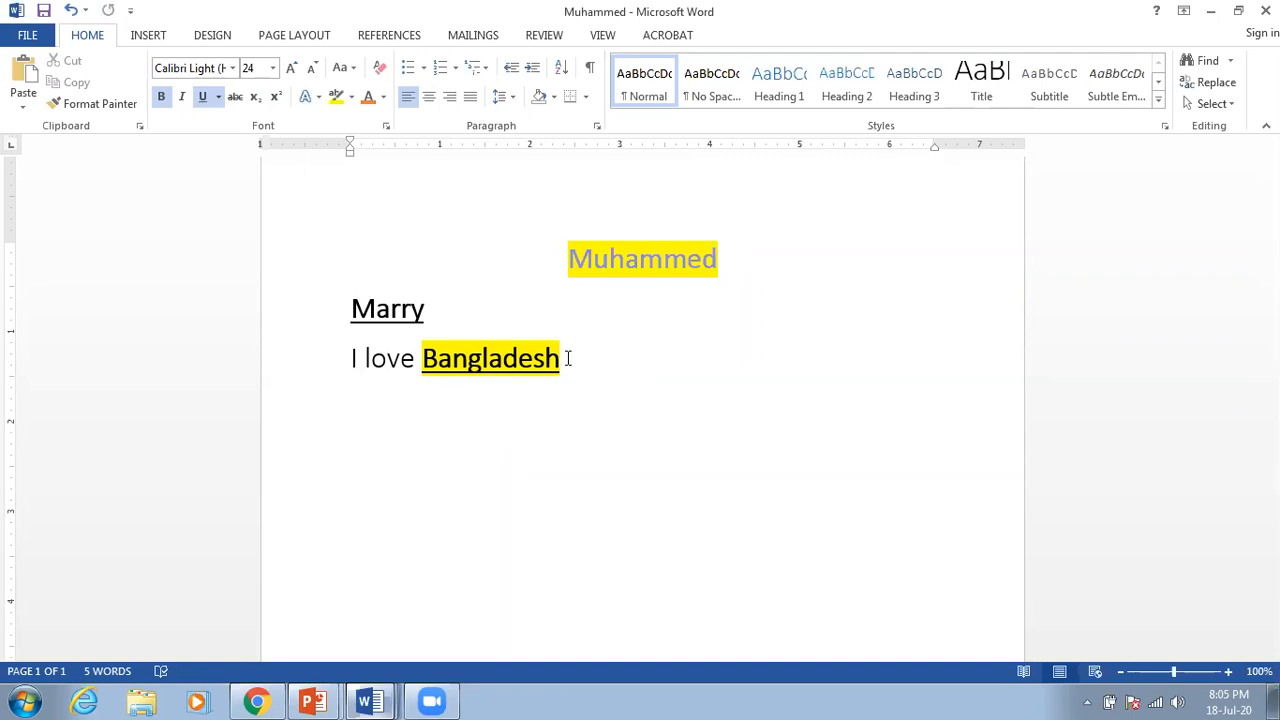
Step: Paste three more copies of 'I love Bangladesh' on new lines, keeping source formatting
key("Return")
right_click(350, 407)
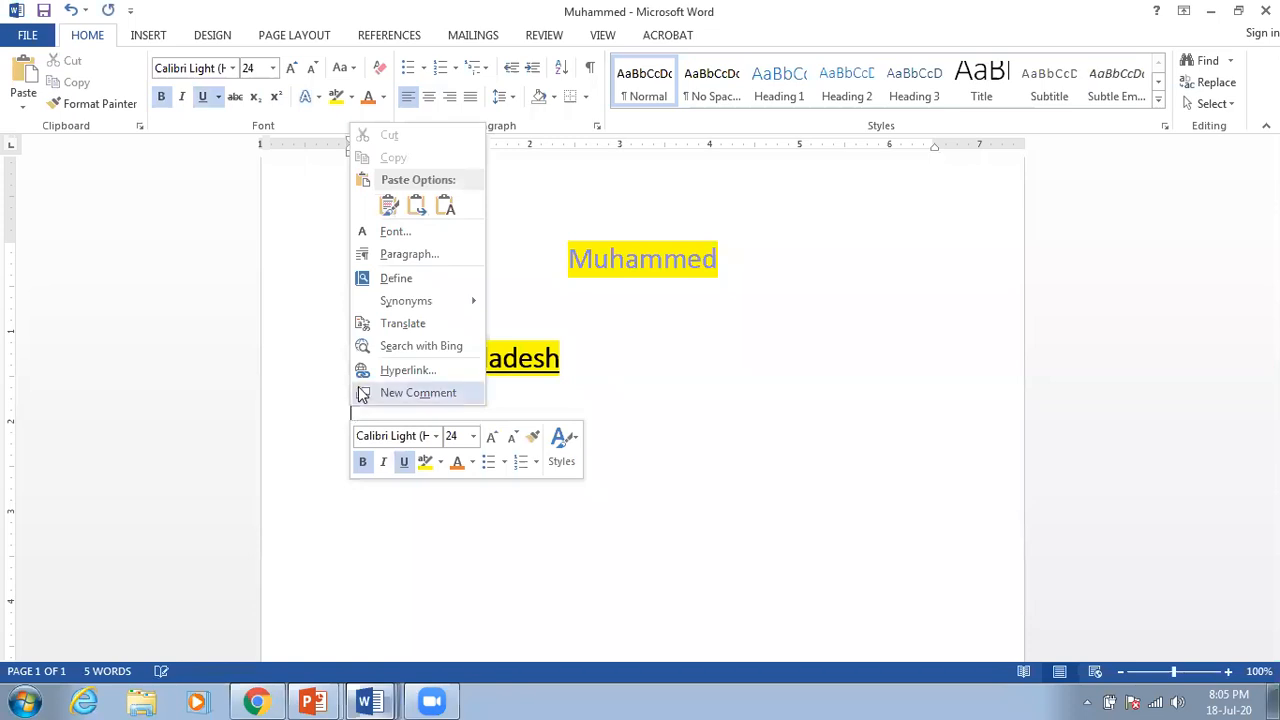
left_click(391, 206)
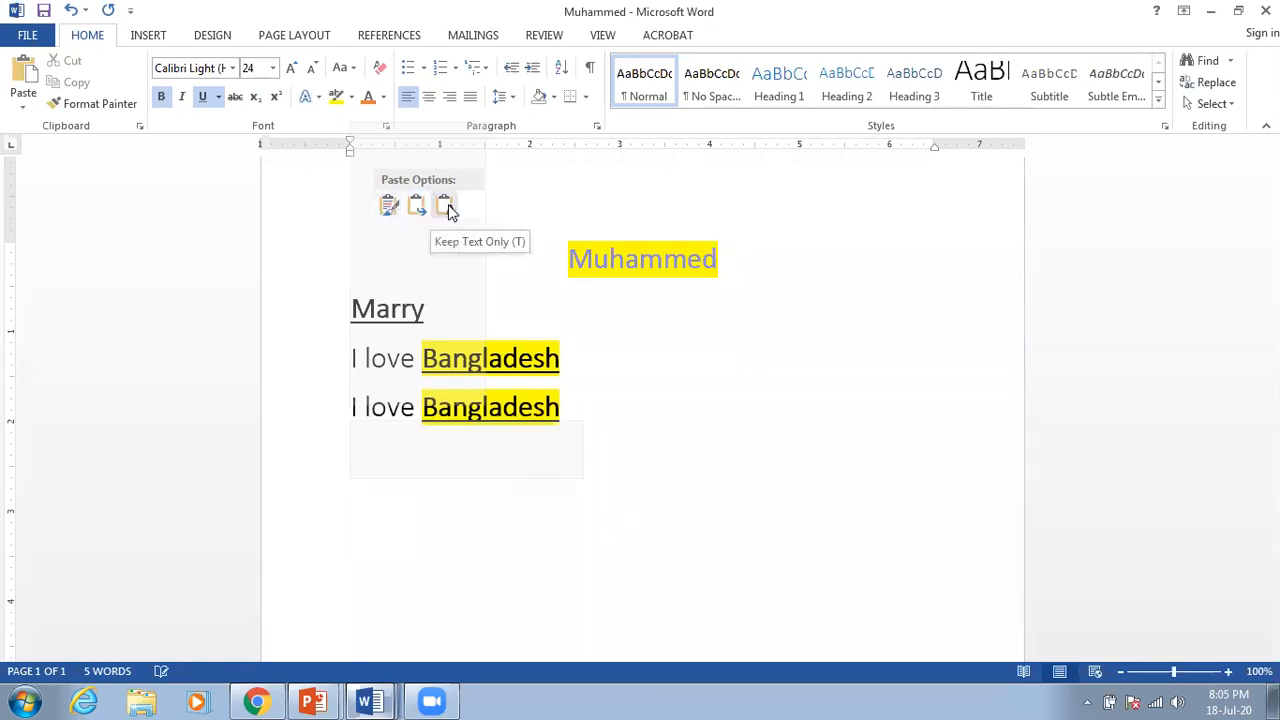
left_click(389, 207)
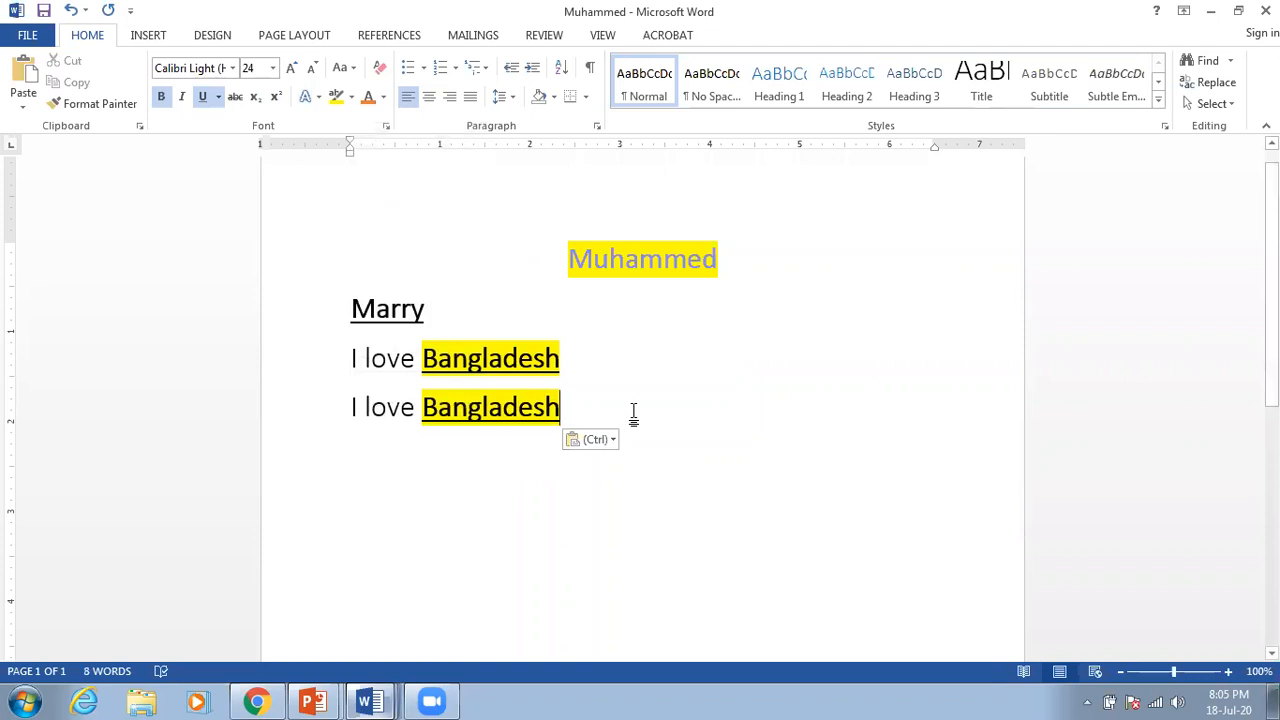
key("Return")
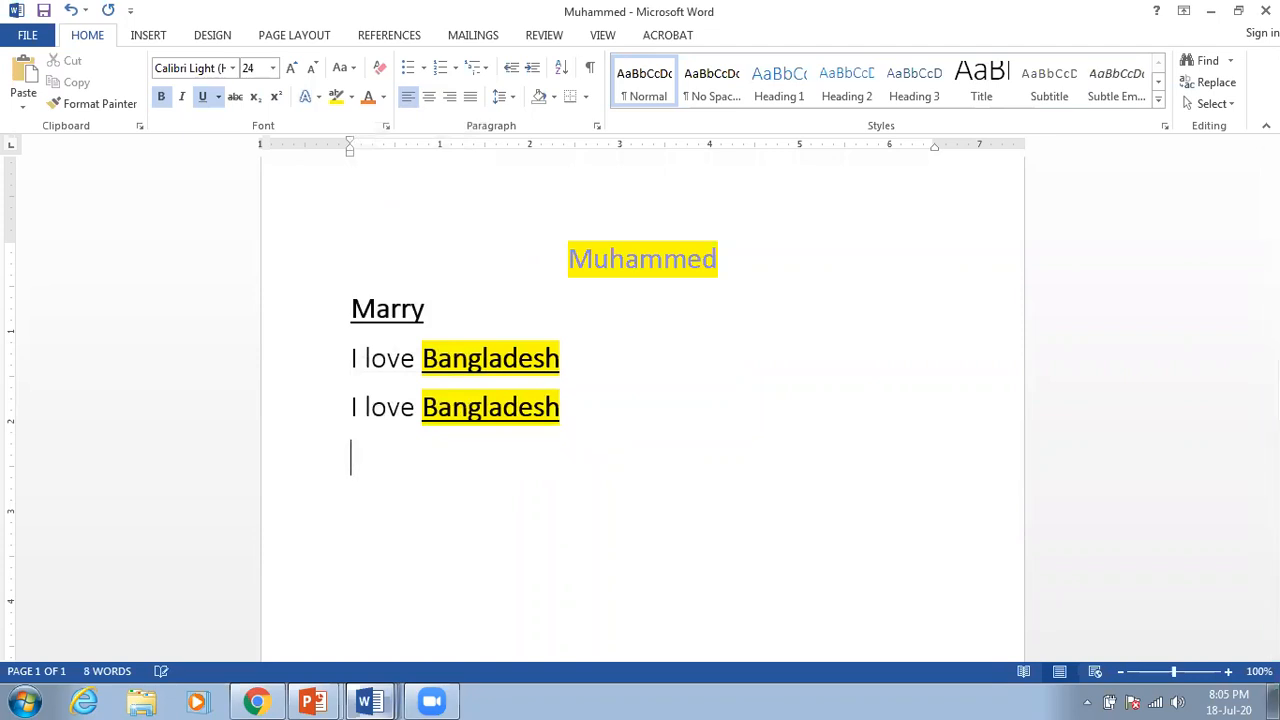
right_click(358, 458)
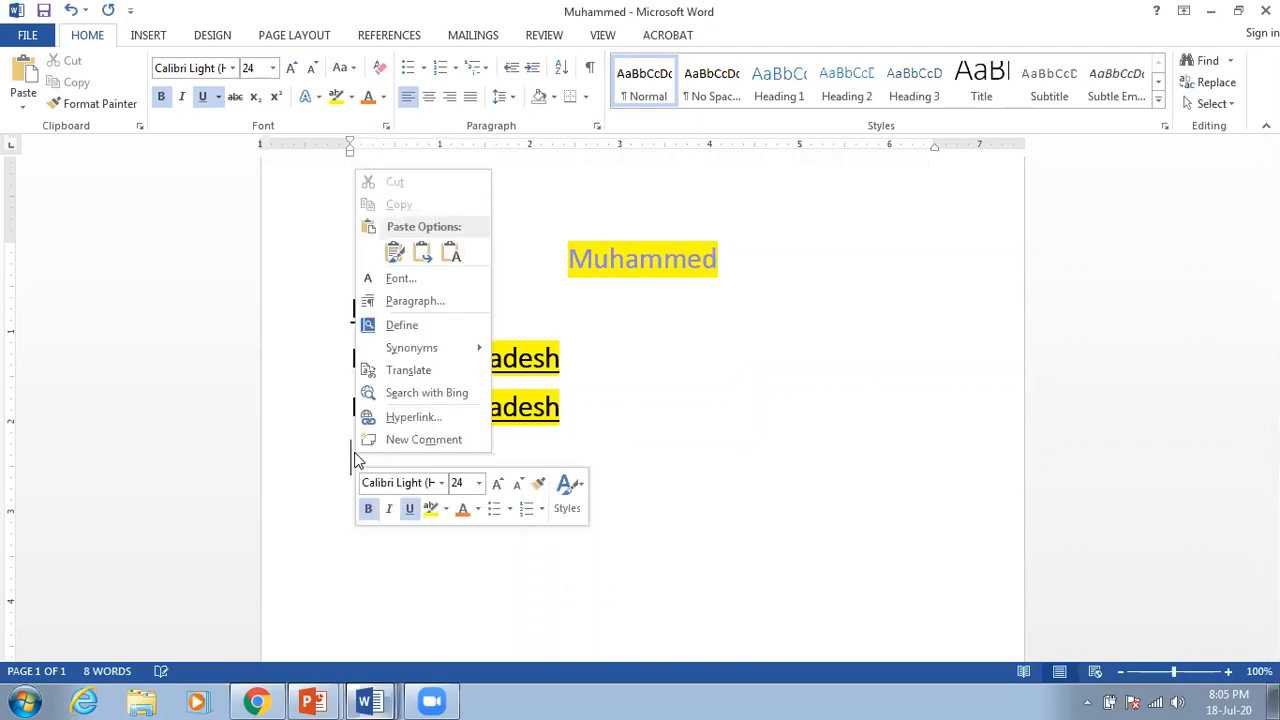
left_click(393, 254)
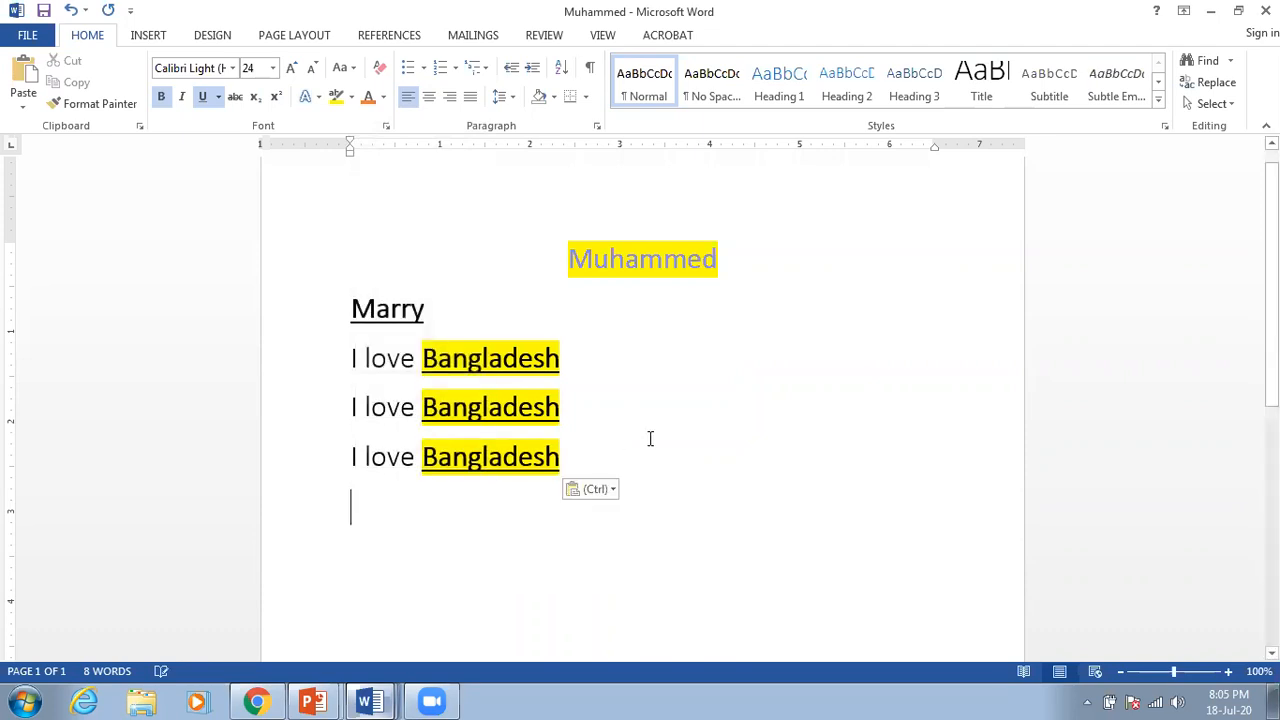
right_click(375, 516)
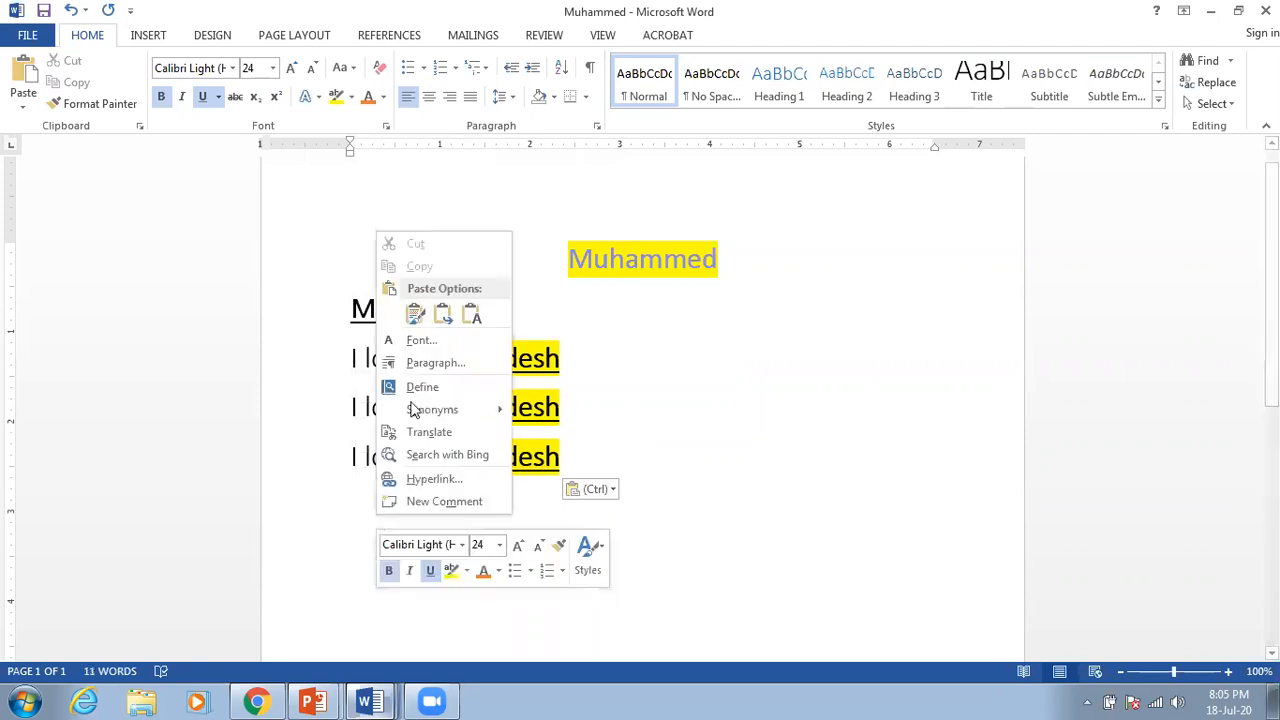
left_click(416, 316)
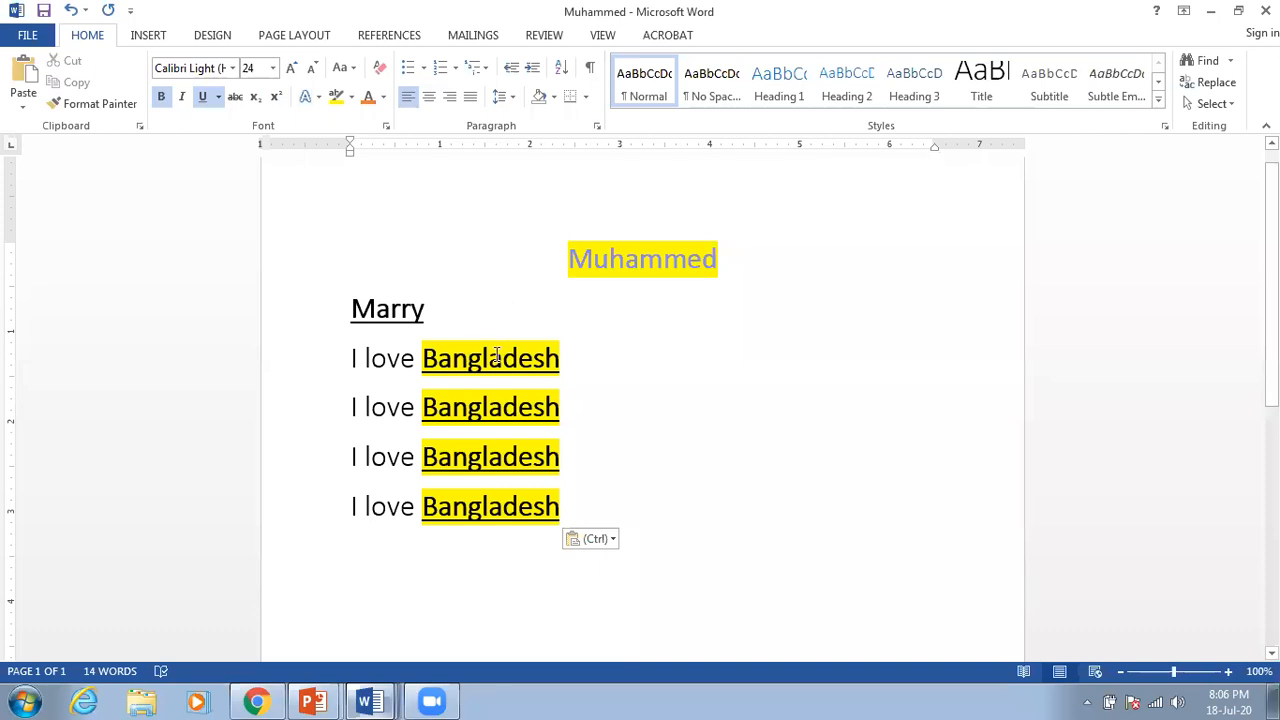
Step: Delete all the repeated lines and type the underlined heading 'Hobby:' with a new line below
left_click_drag(591, 495, 296, 273)
key("Delete")
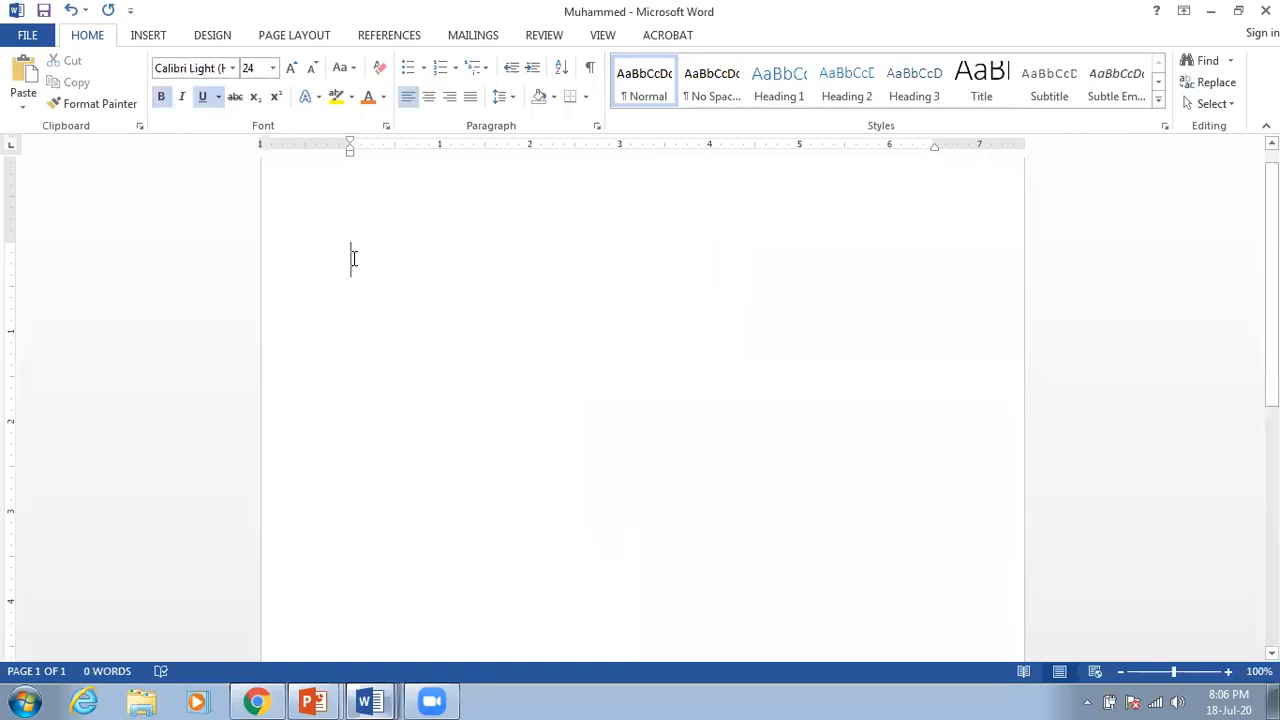
type("H")
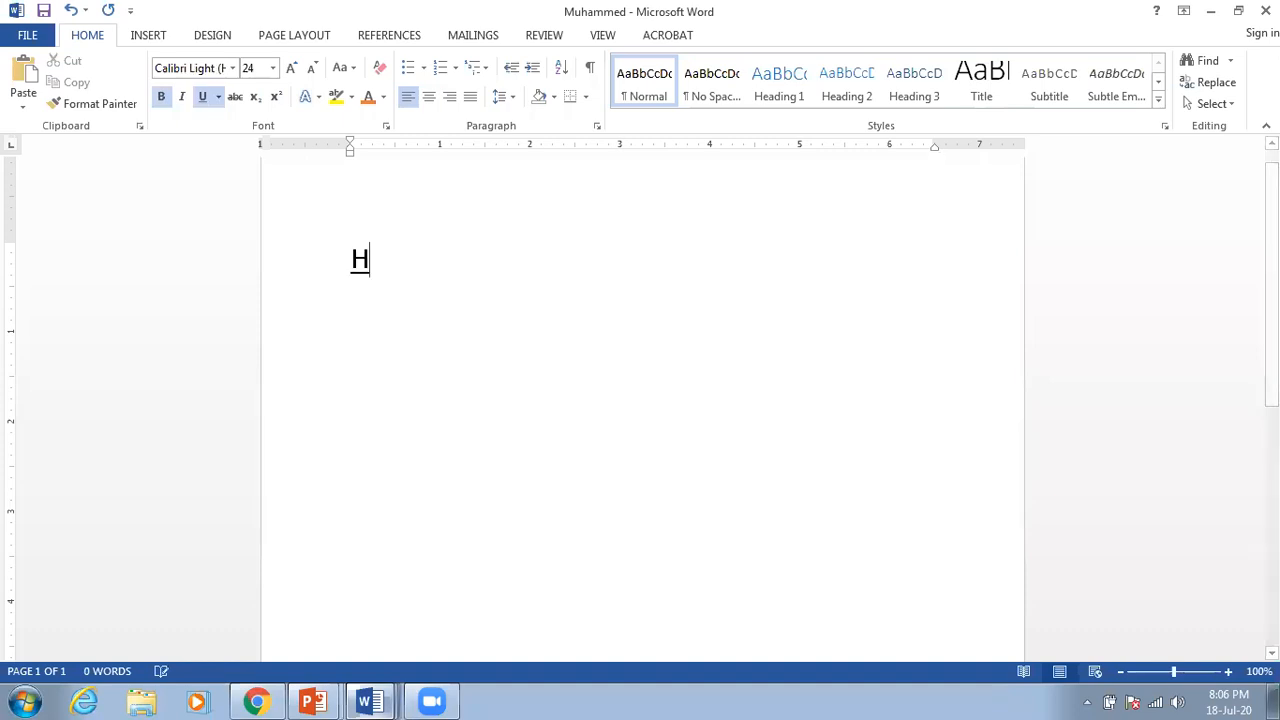
type("obby")
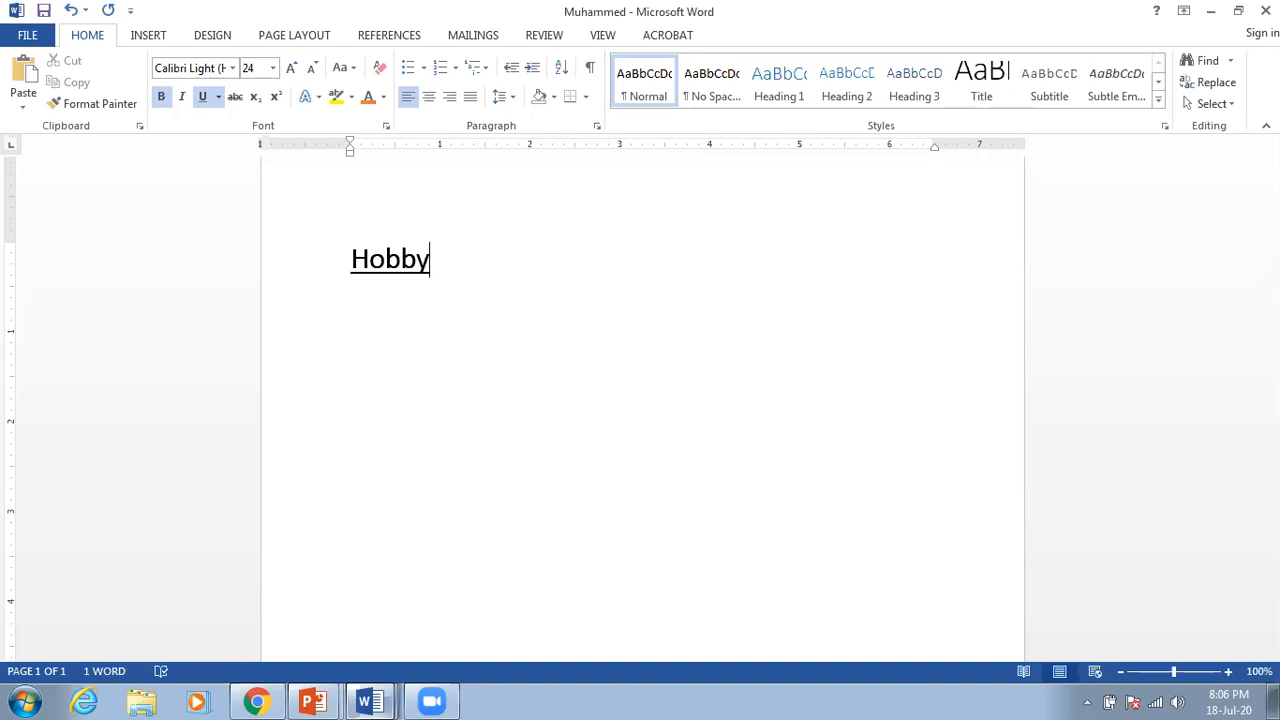
type(":")
key("Return")
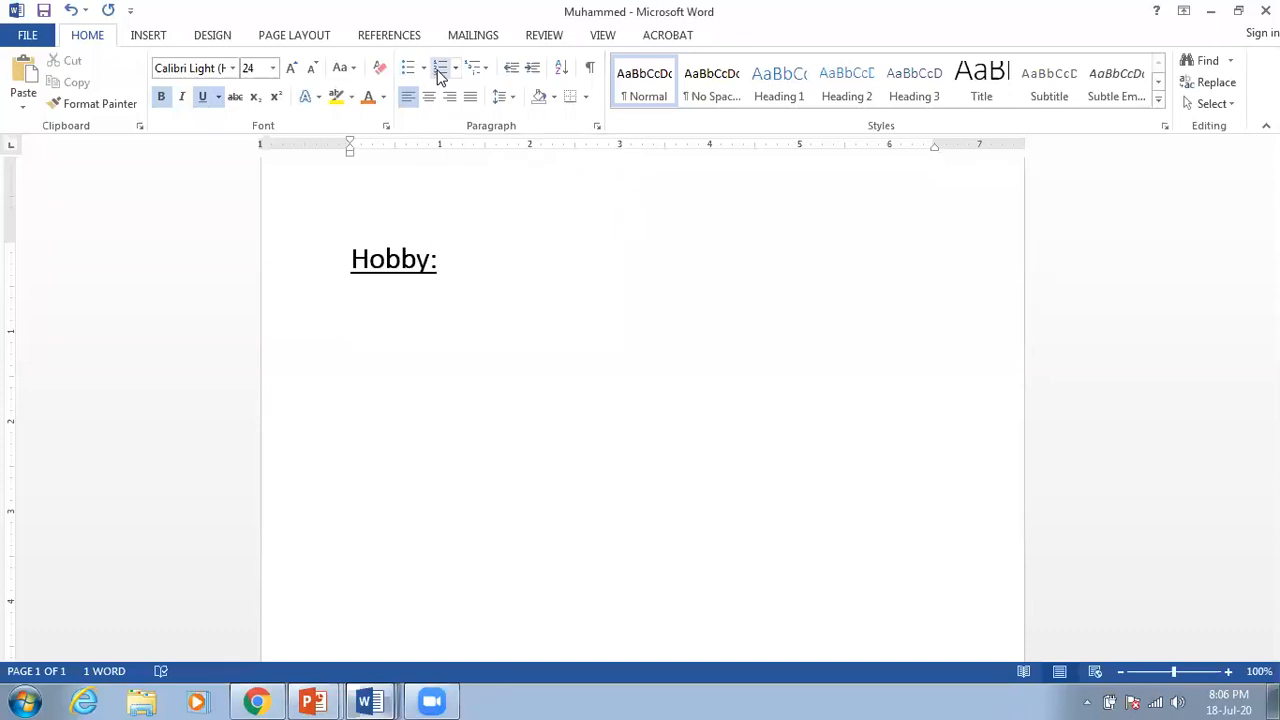
Step: Start a numbered list with plain, non-bold, non-underlined item 'Gardening'
left_click(441, 78)
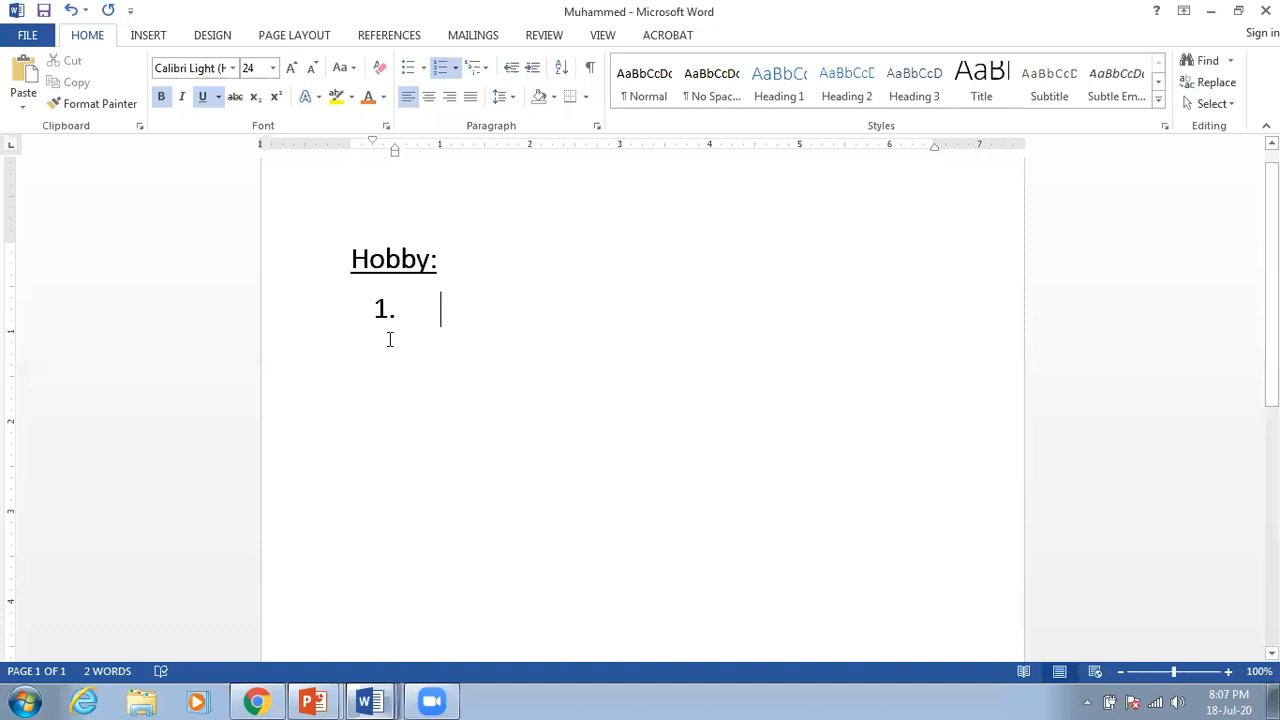
type("gar")
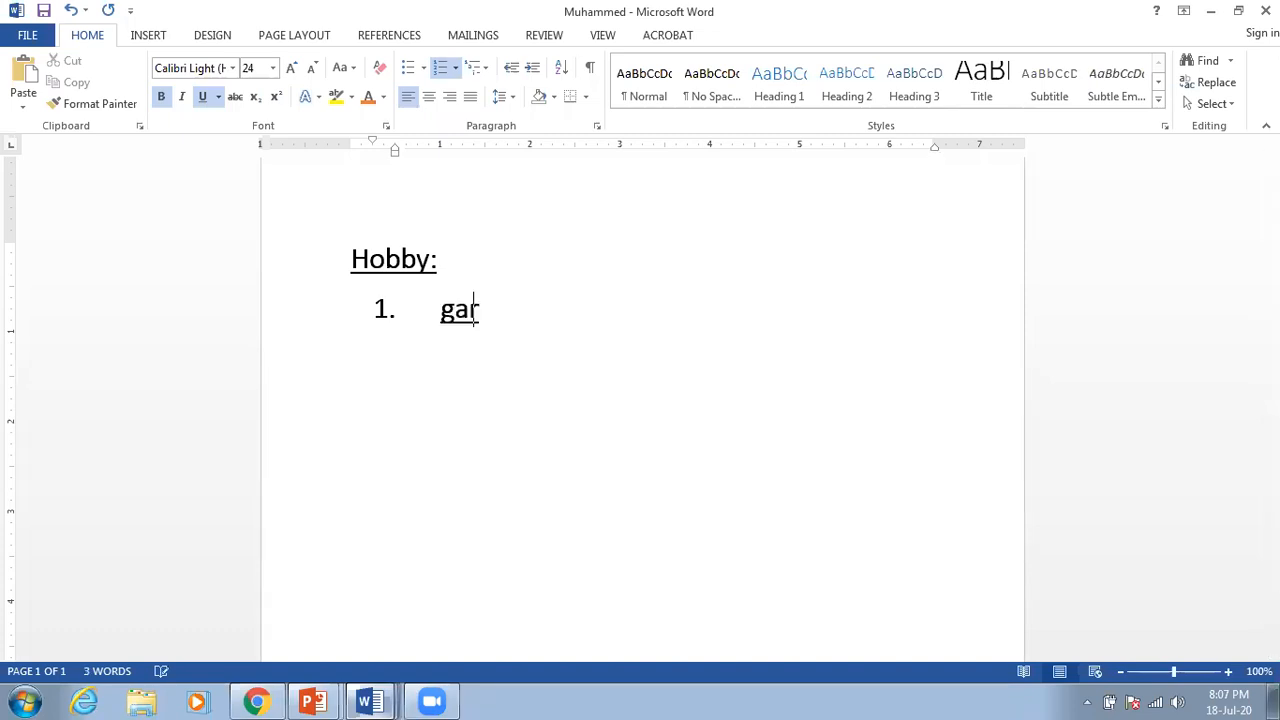
key("BackSpace")
key("BackSpace")
key("BackSpace")
type("Gasdfasff")
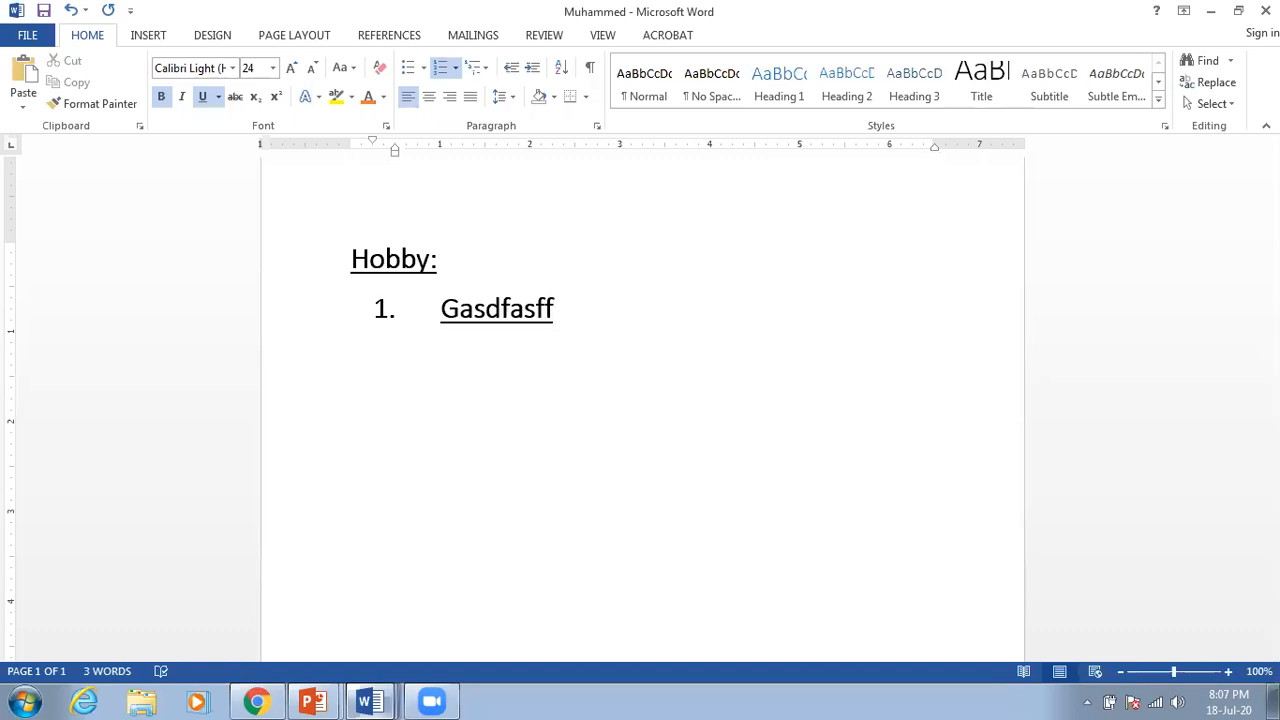
key("BackSpace")
key("BackSpace")
key("BackSpace")
key("BackSpace")
key("BackSpace")
key("BackSpace")
key("BackSpace")
key("BackSpace")
key("BackSpace")
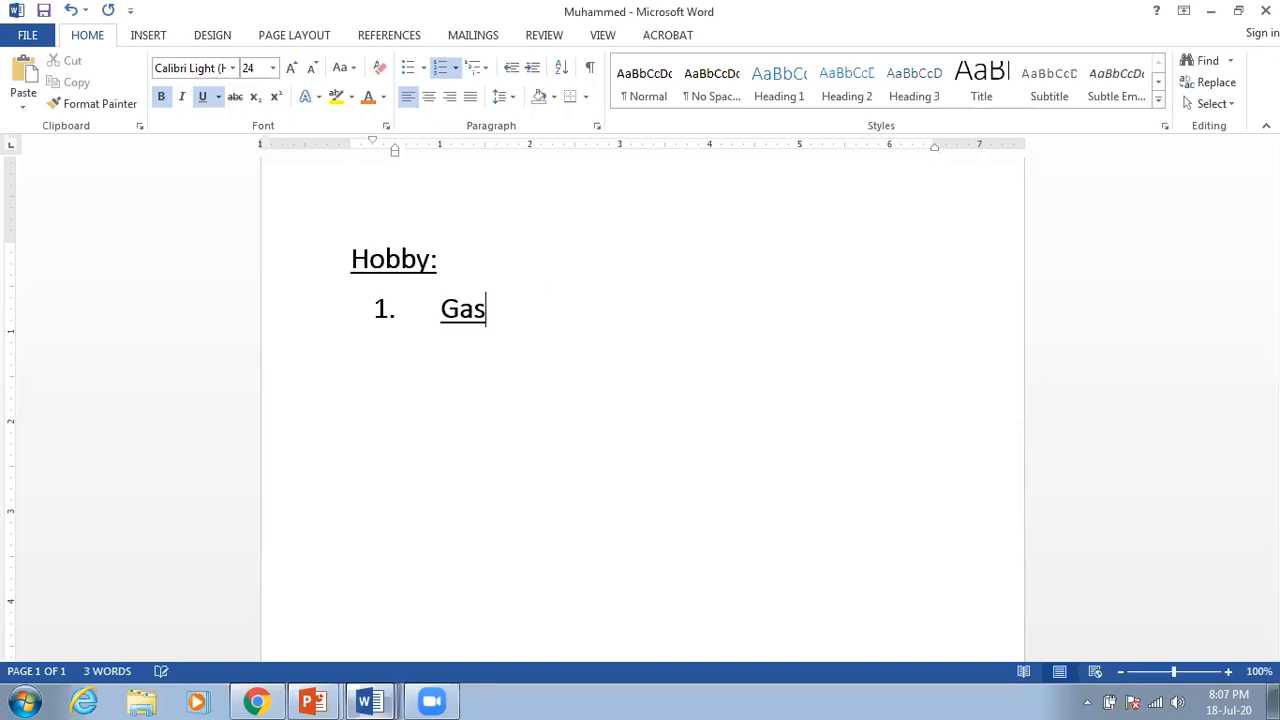
left_click(204, 101)
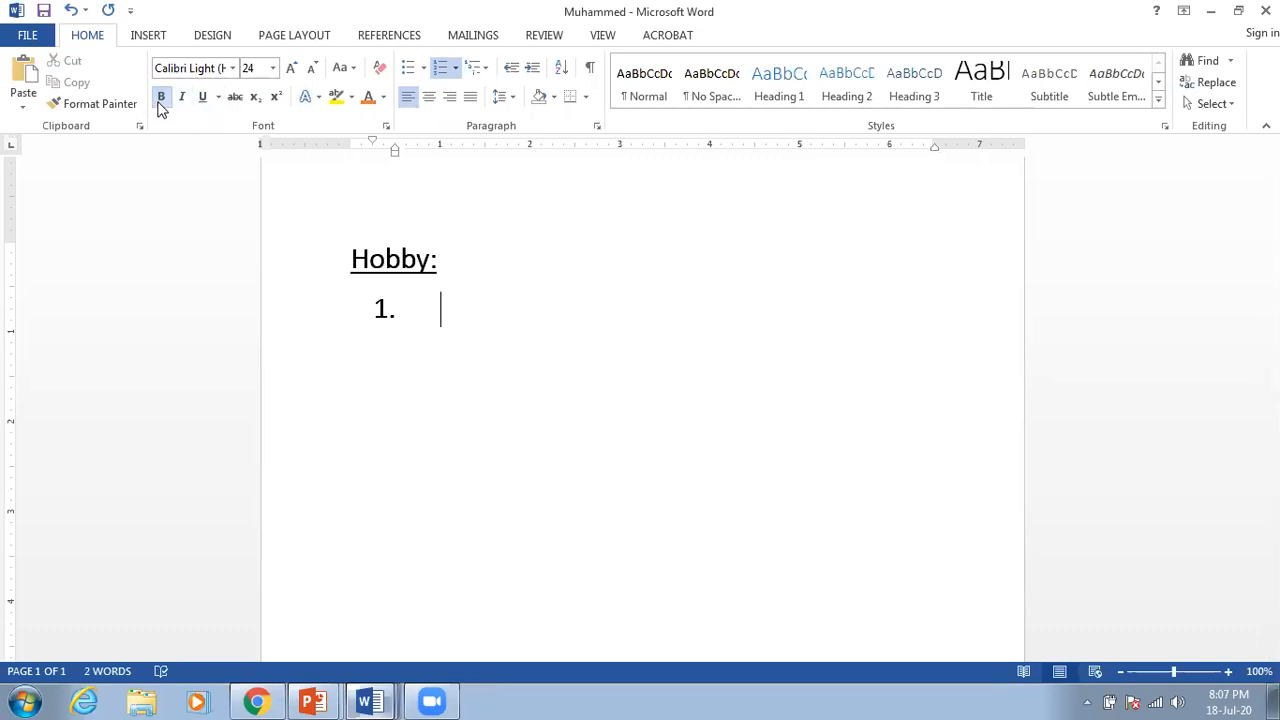
left_click(163, 104)
type("Ga")
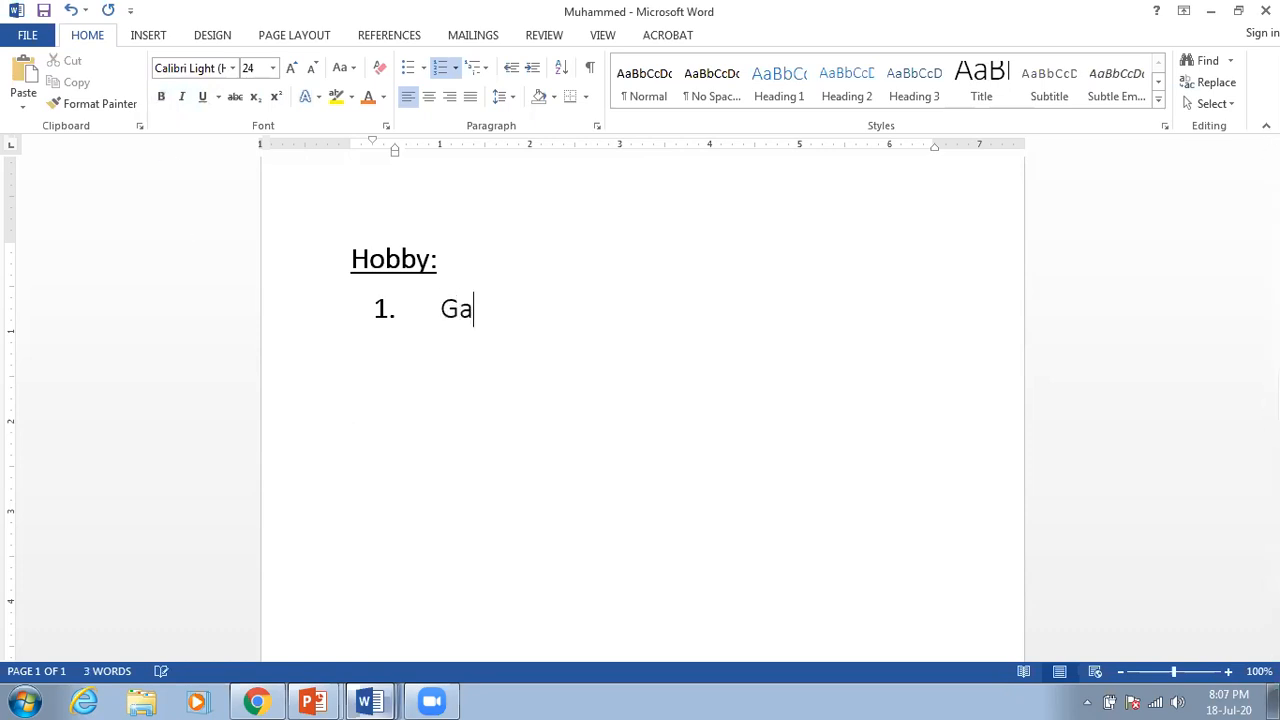
type("rdening")
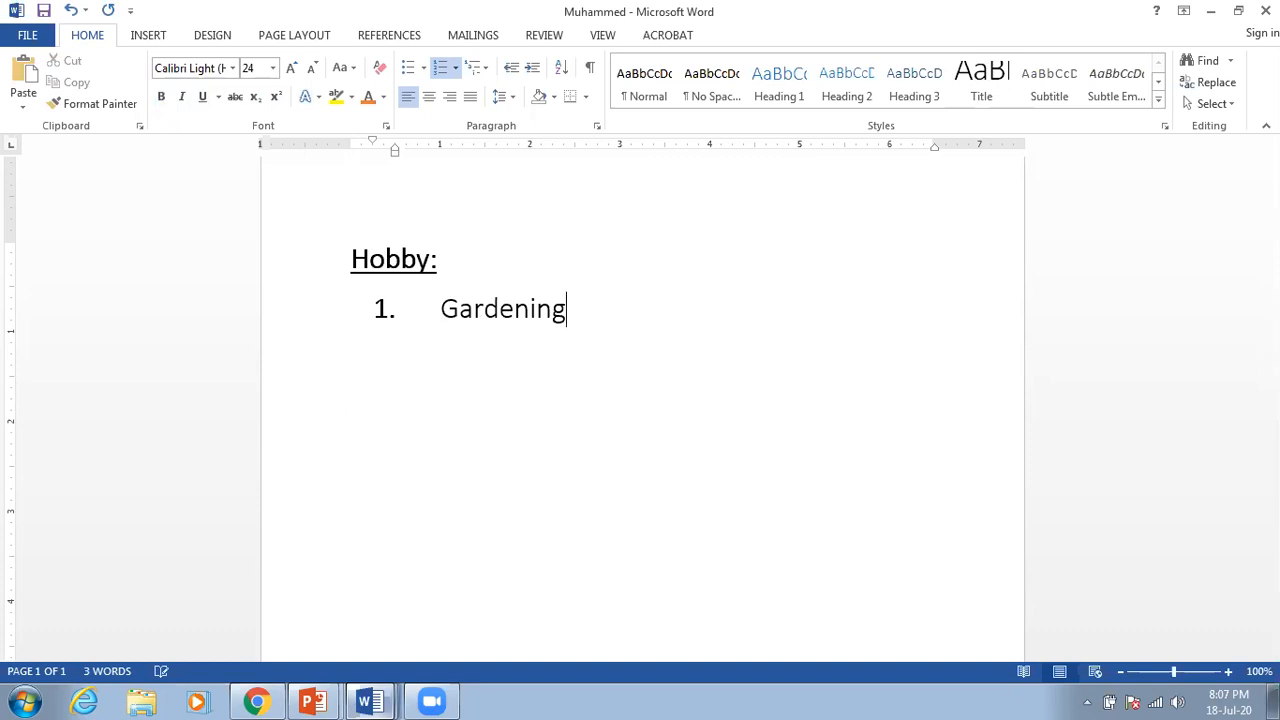
Step: Add 'Cricket' and 'Football' as items 2 and 3, then end the list
key("Return")
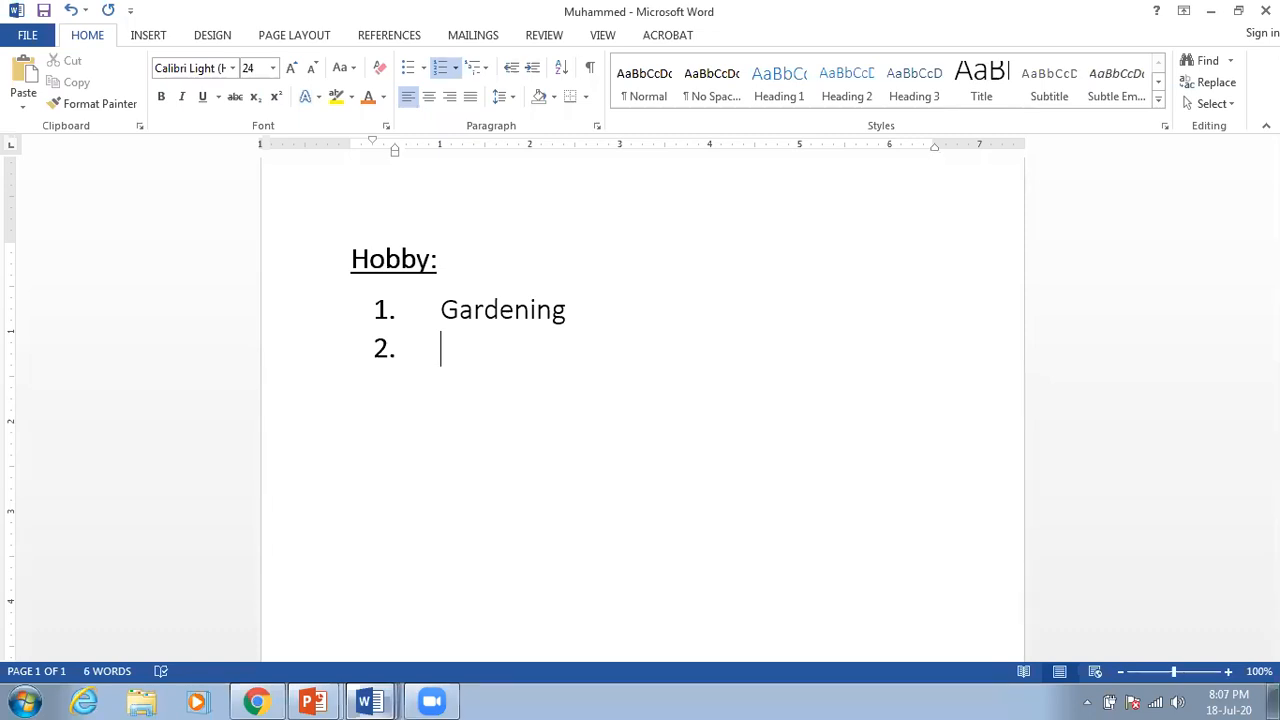
type("Cricket")
key("Return")
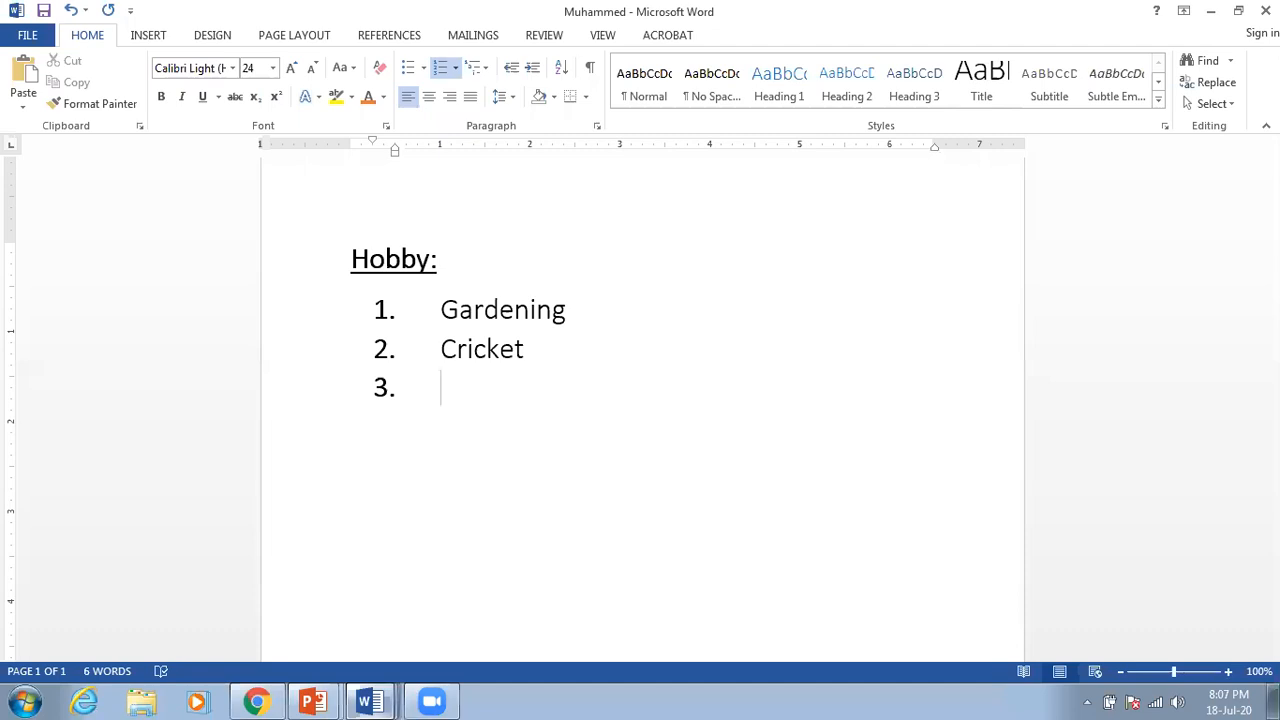
type("Football")
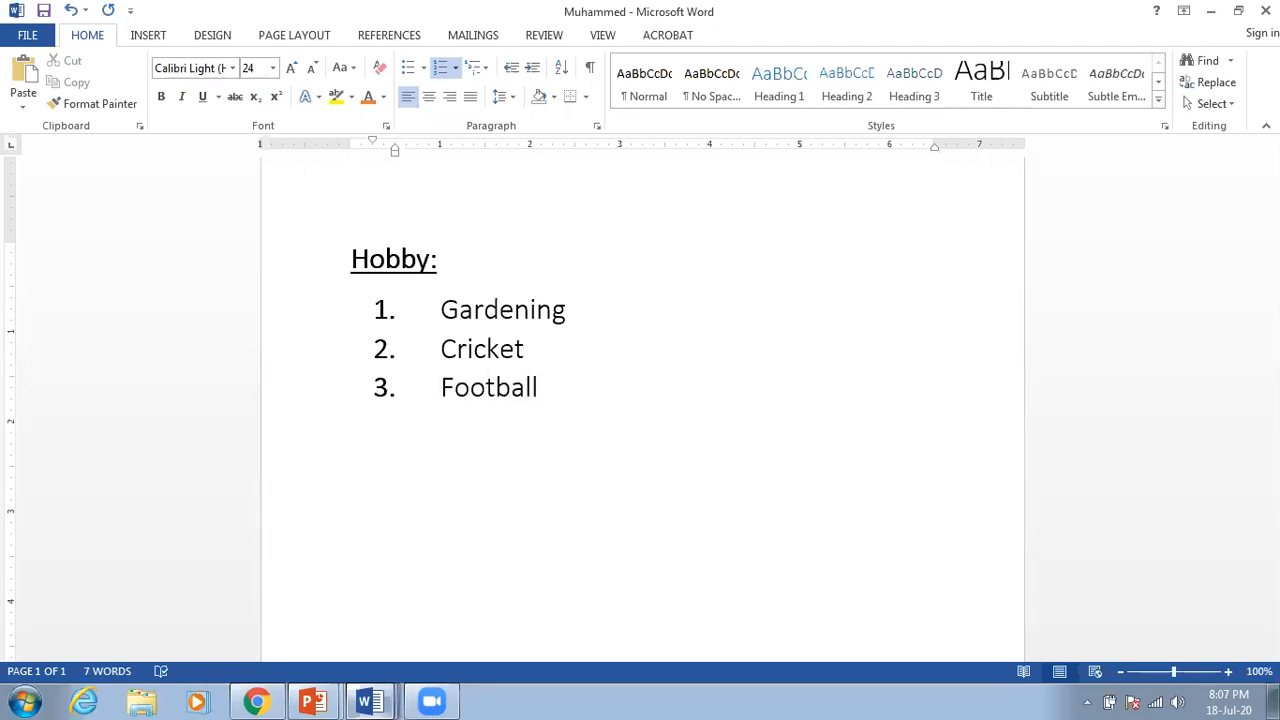
key("Return")
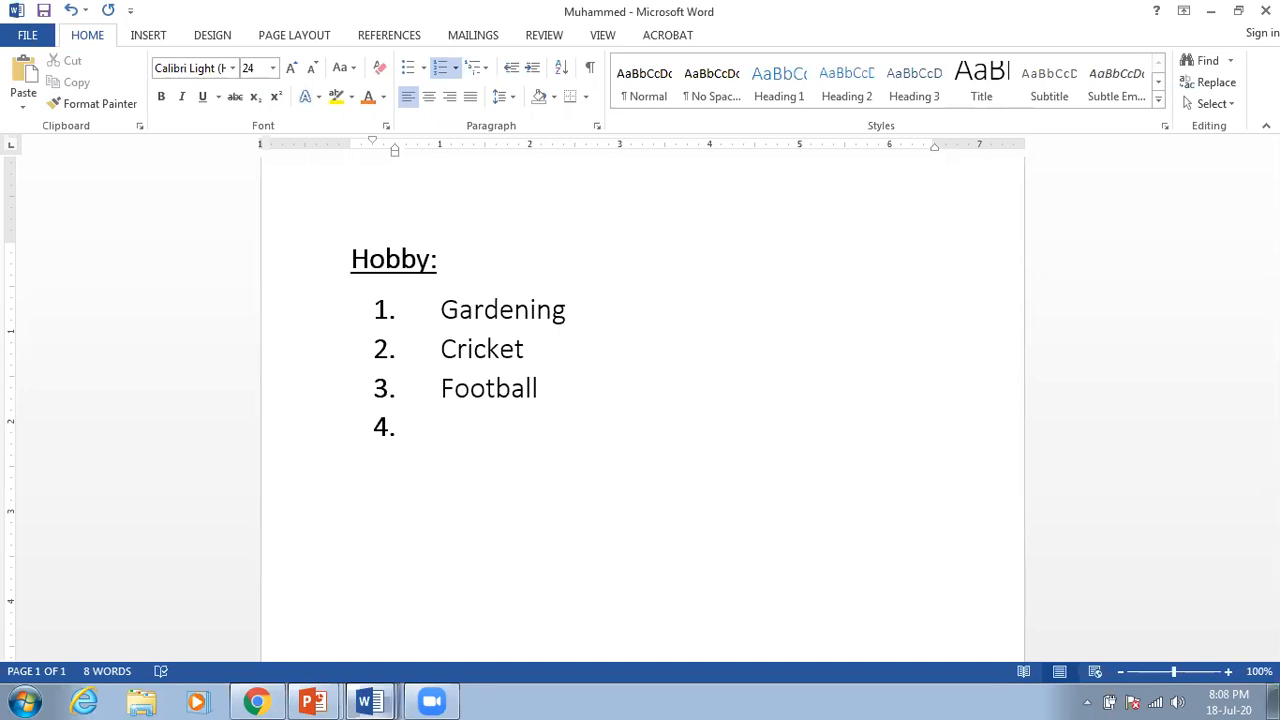
key("BackSpace")
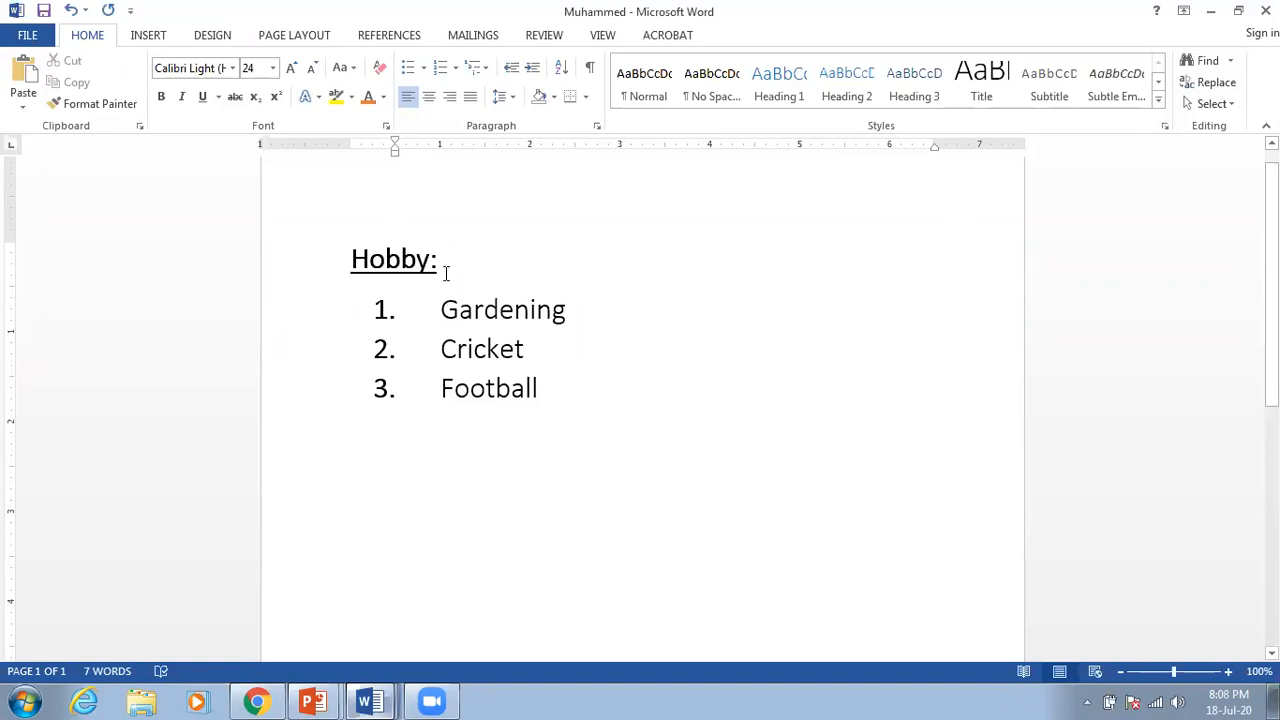
Step: Add an empty, unnumbered line at the left margin after 'Football'
left_click_drag(437, 259, 430, 260)
left_click(437, 259)
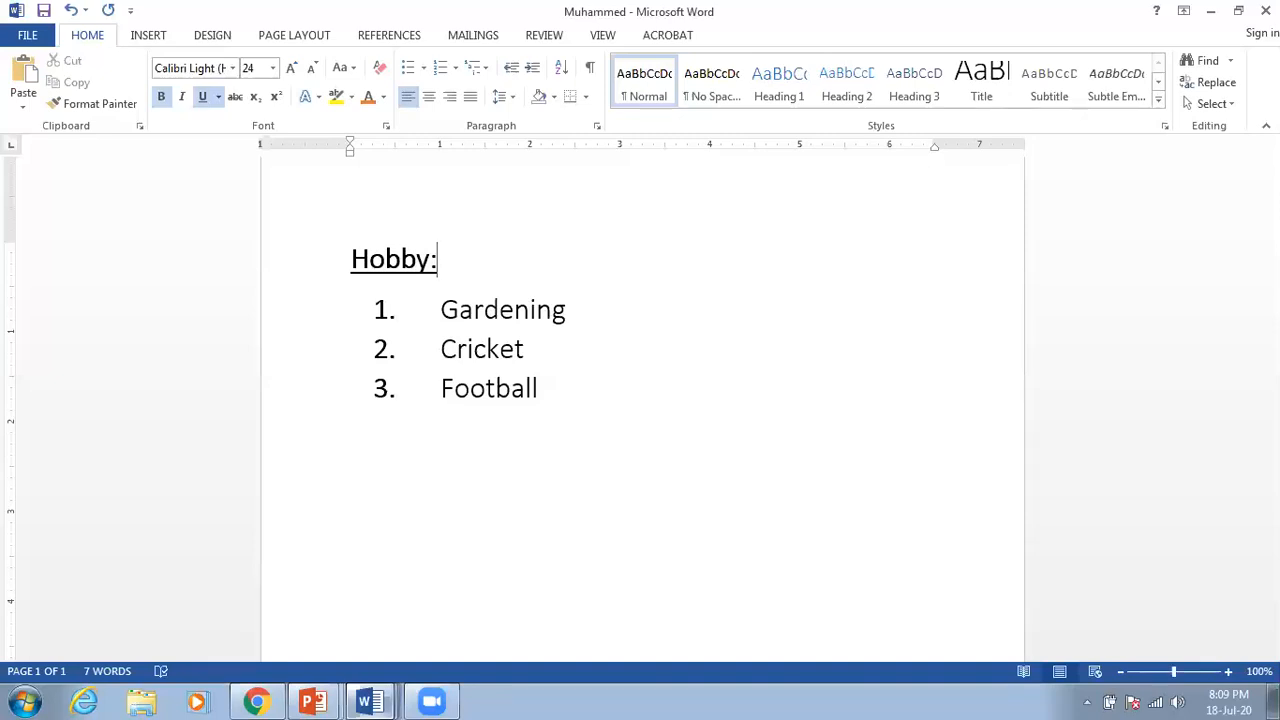
double_click(506, 426)
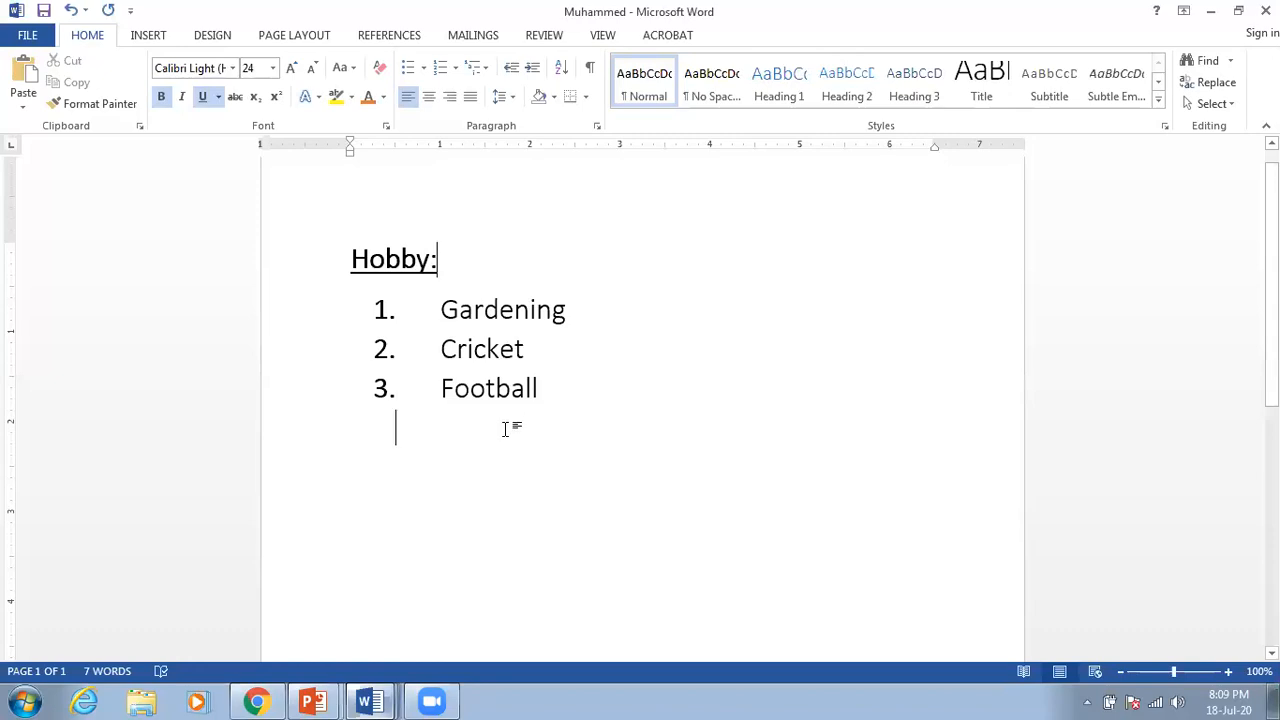
left_click(577, 385)
key("Return")
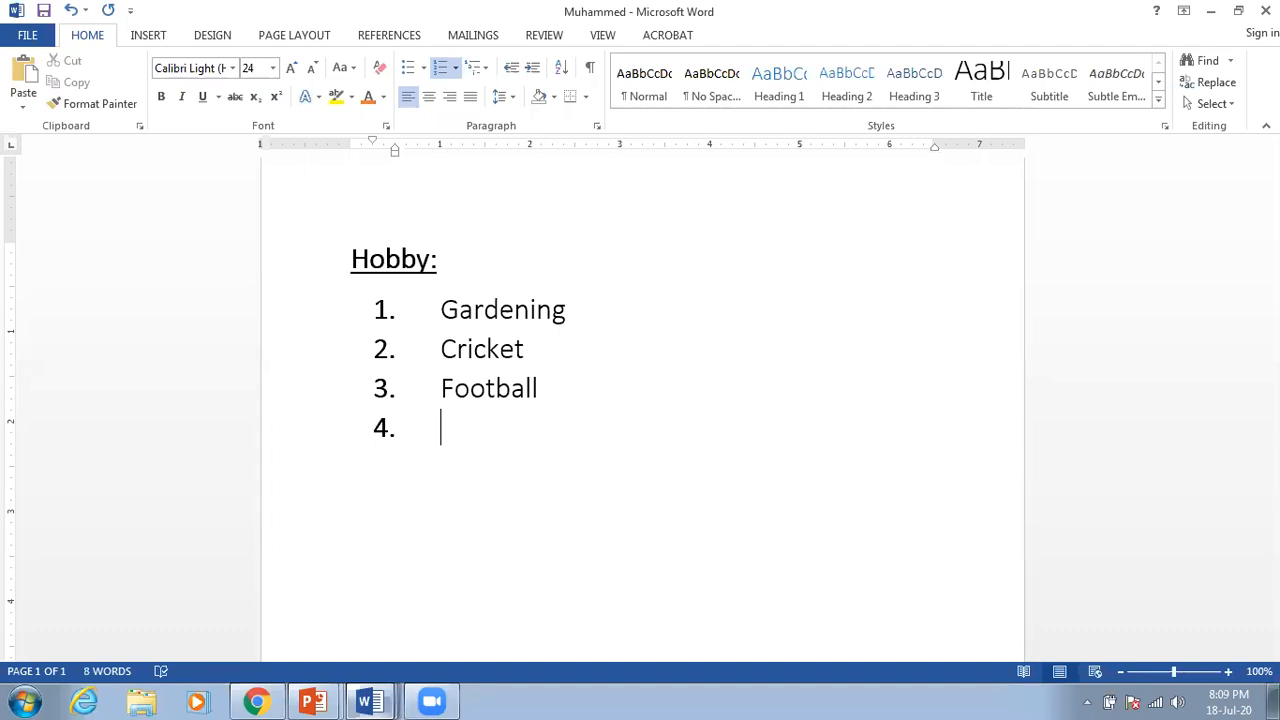
key("BackSpace")
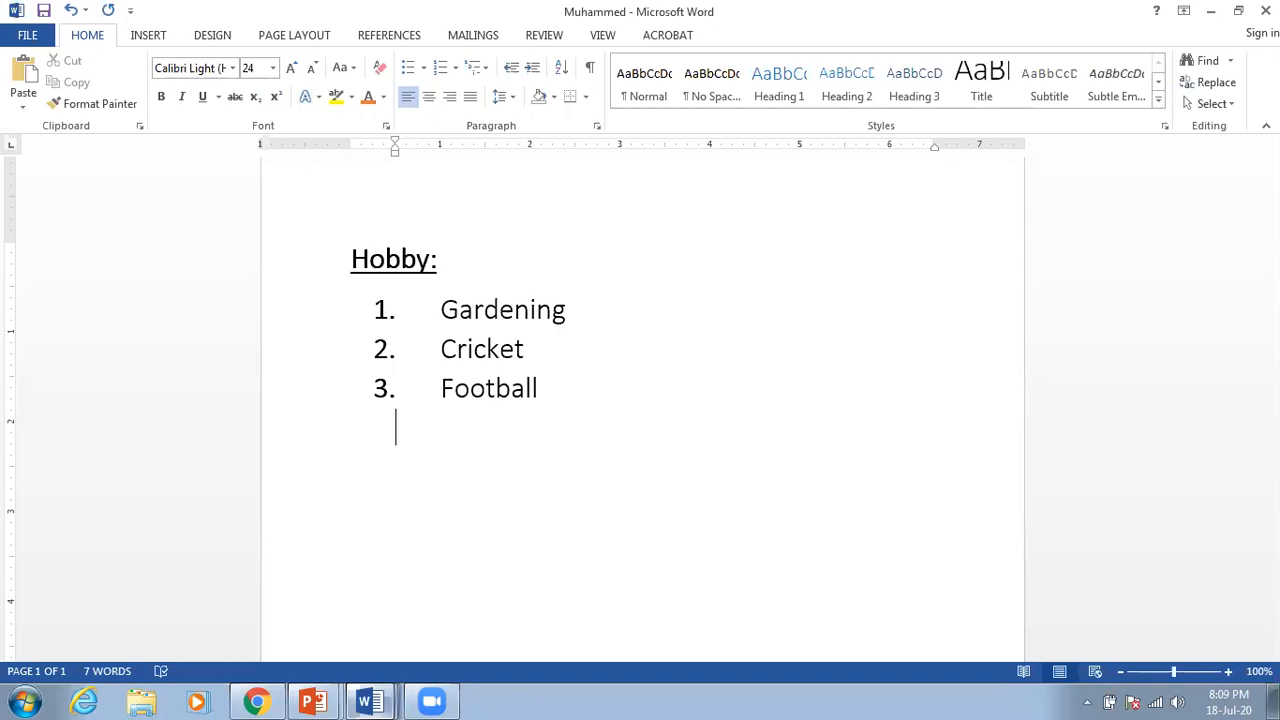
key("BackSpace")
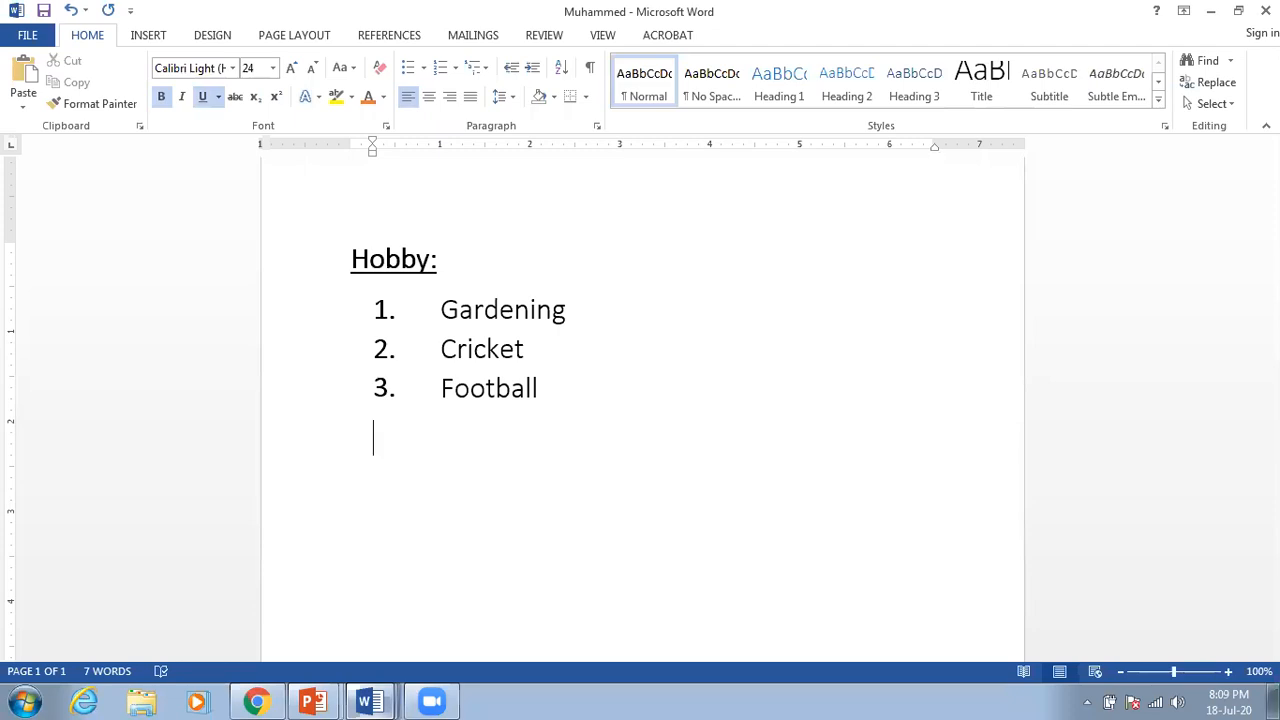
key("BackSpace")
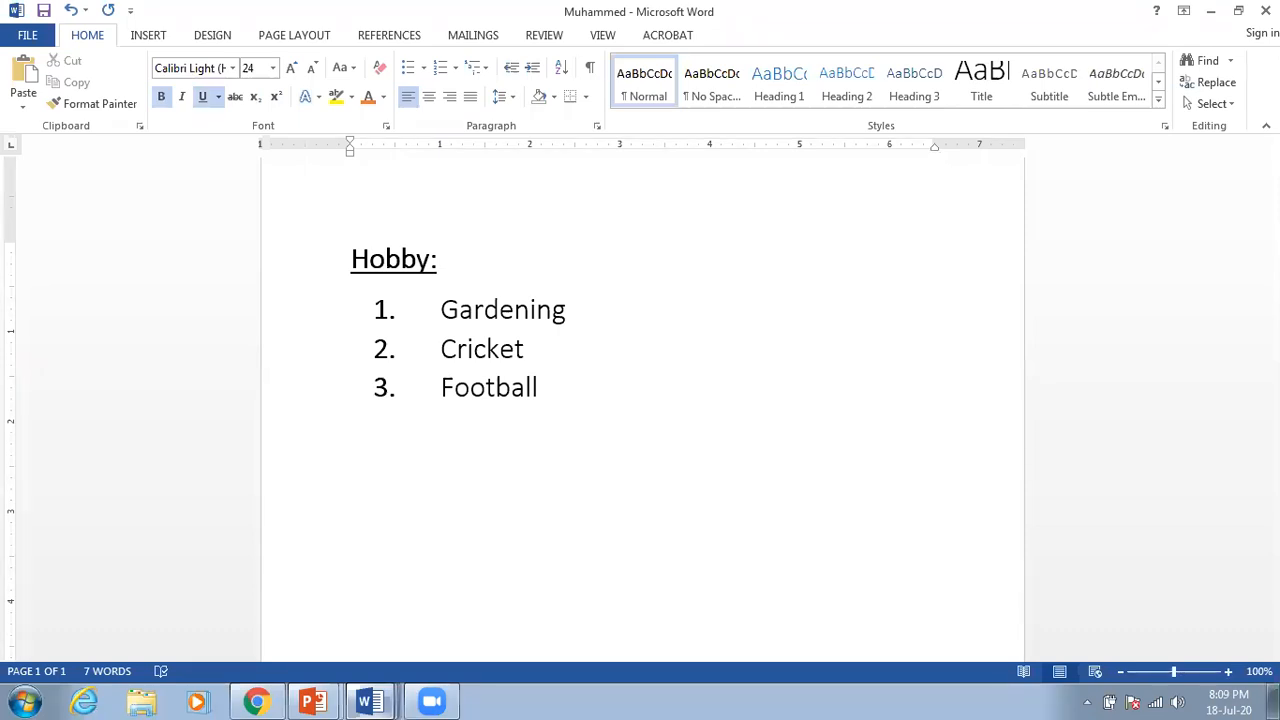
Step: Type the heading 'Favorite Places:' on the empty line
type("C")
key("BackSpace")
type("Favourite")
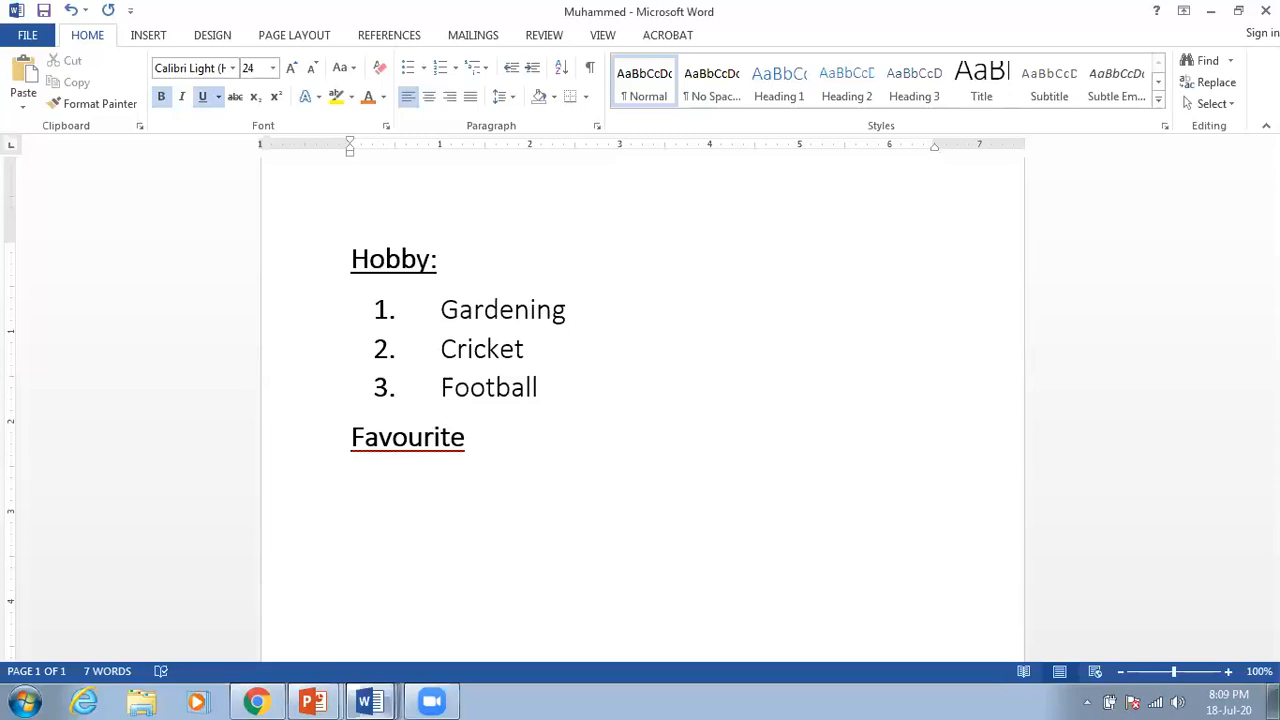
key("BackSpace")
key("BackSpace")
key("BackSpace")
key("BackSpace")
key("BackSpace")
key("BackSpace")
type("rite ")
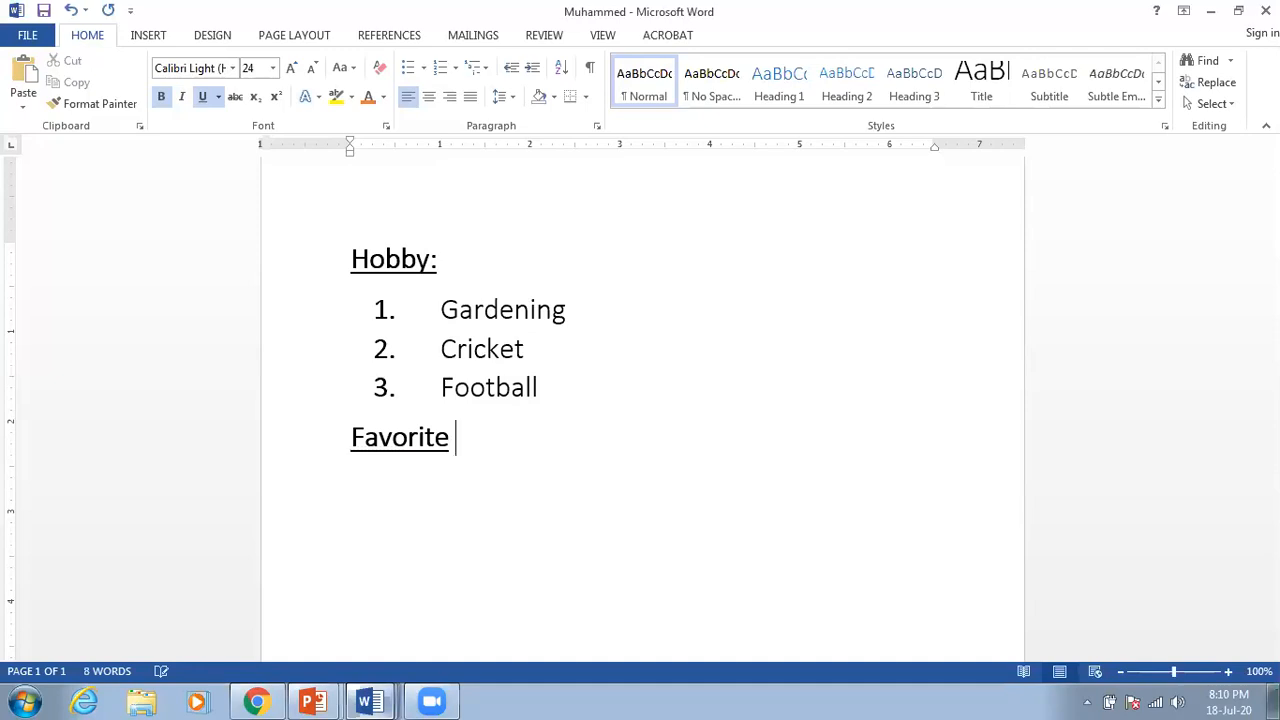
type("Places:")
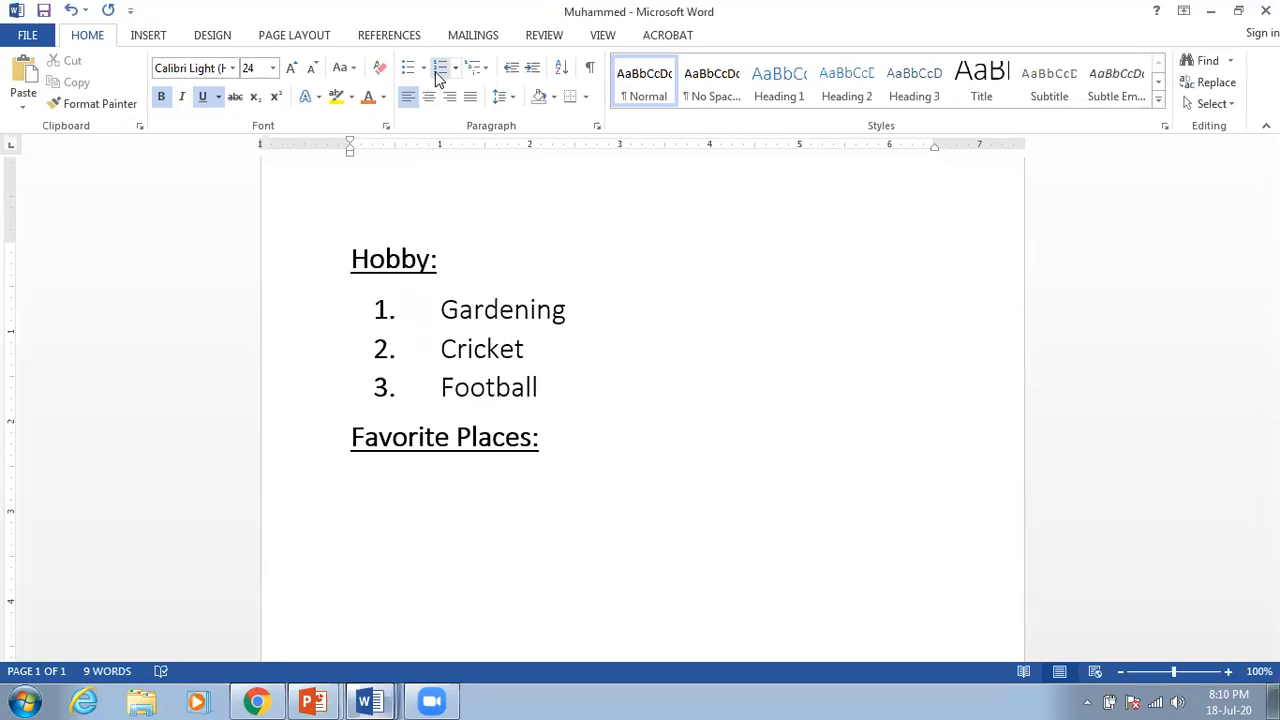
Step: Add a numbered list with items 'Cox's Bazar' and 'Rangamati'
left_click(437, 74)
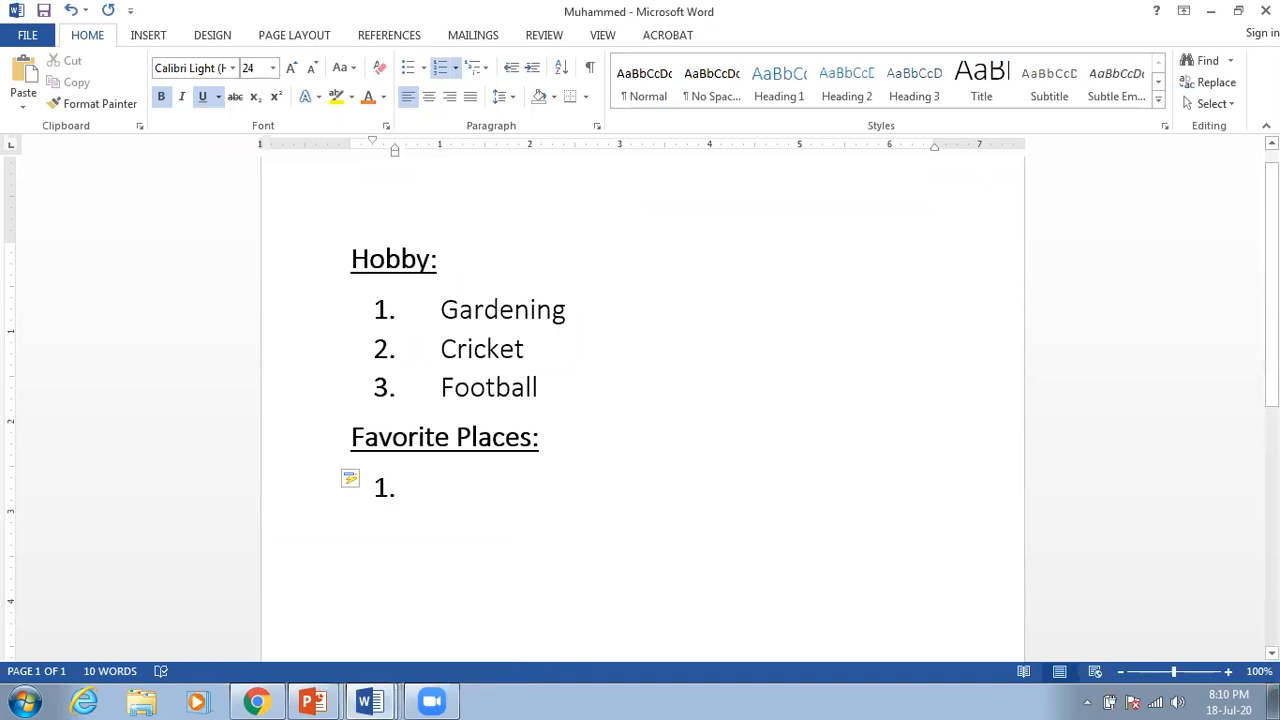
type("Co")
key("BackSpace")
type("sadff")
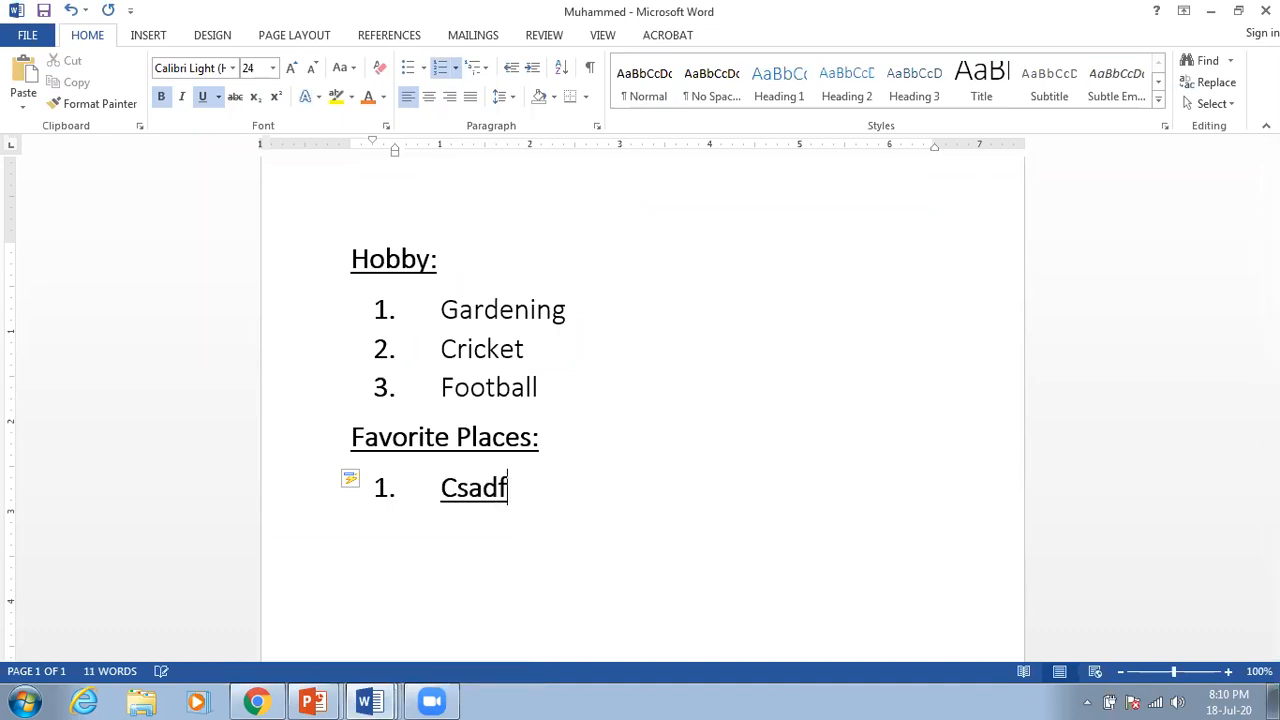
key("BackSpace")
key("BackSpace")
key("BackSpace")
key("BackSpace")
key("BackSpace")
key("BackSpace")
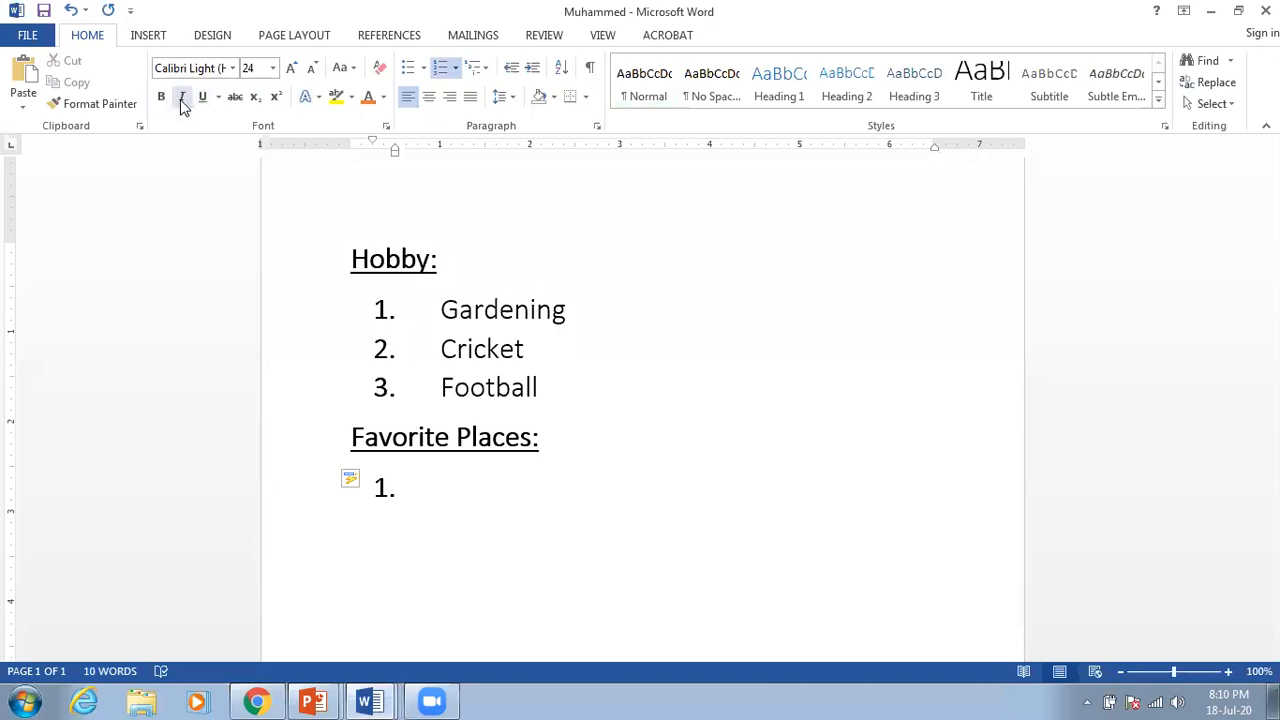
type("Cox'")
type("s Baz")
type("ar")
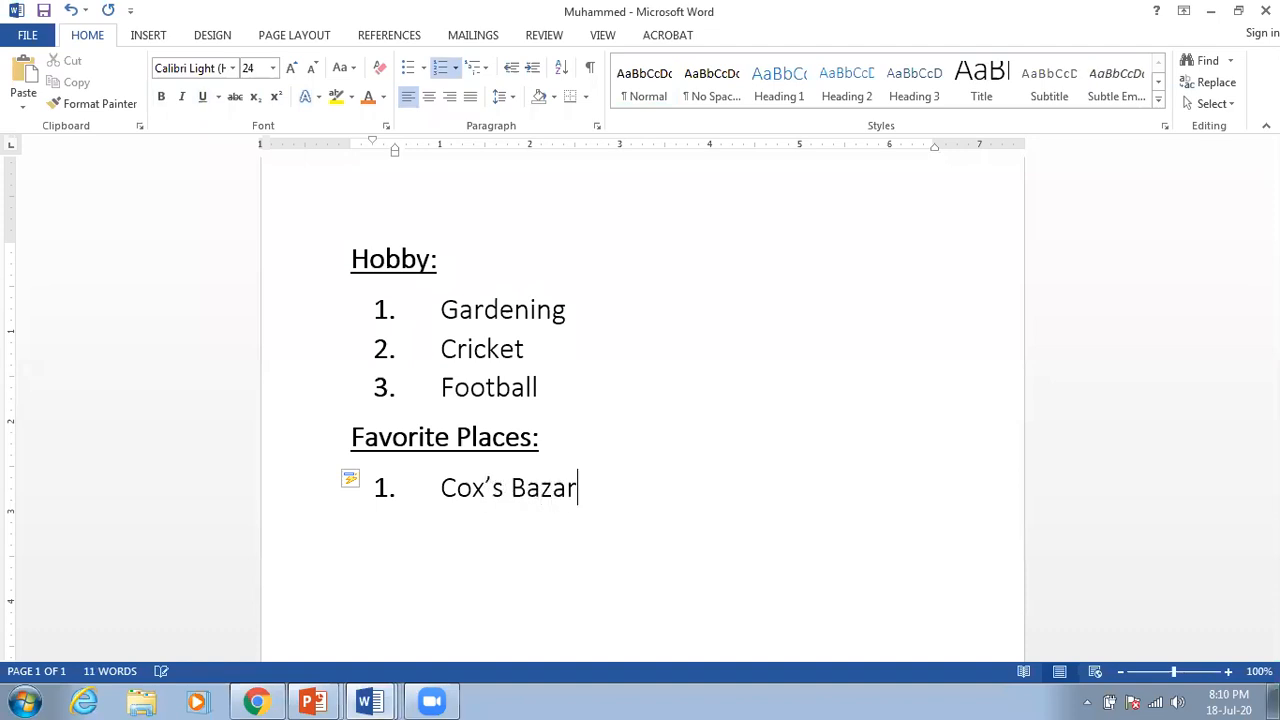
key("Return")
type("Rangamati")
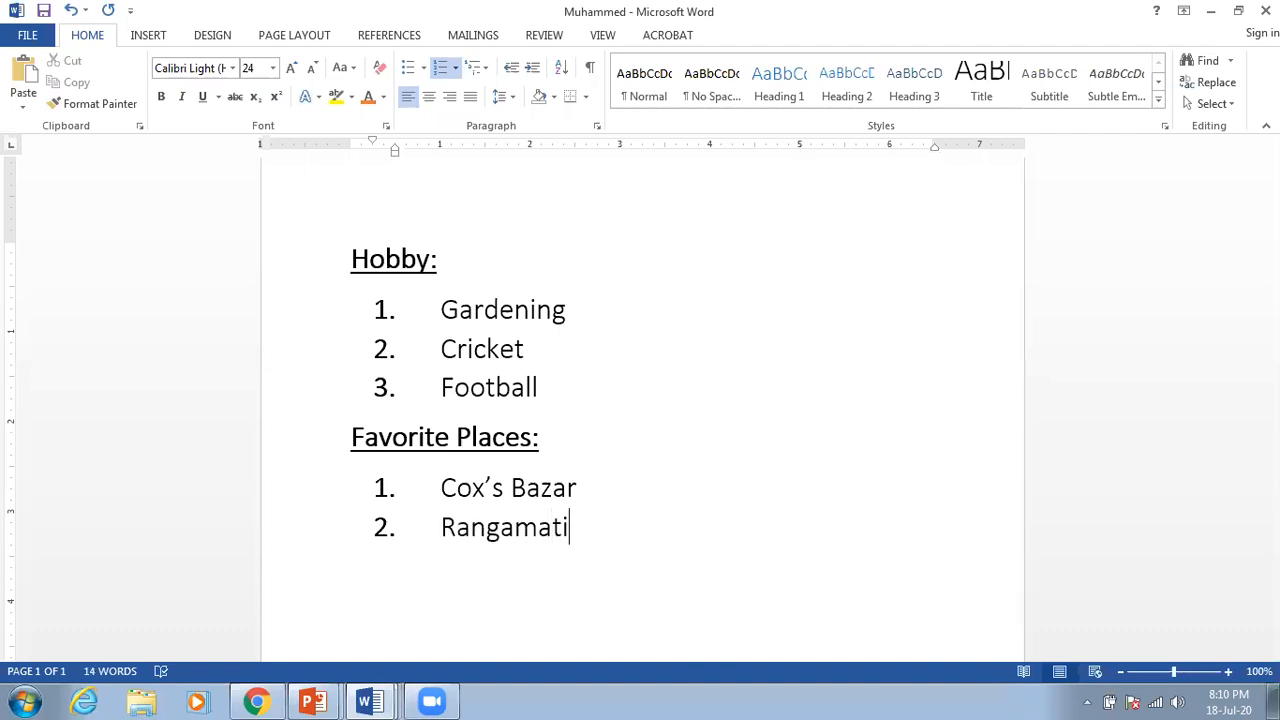
key("Return")
scroll(367, 425, "down", 3)
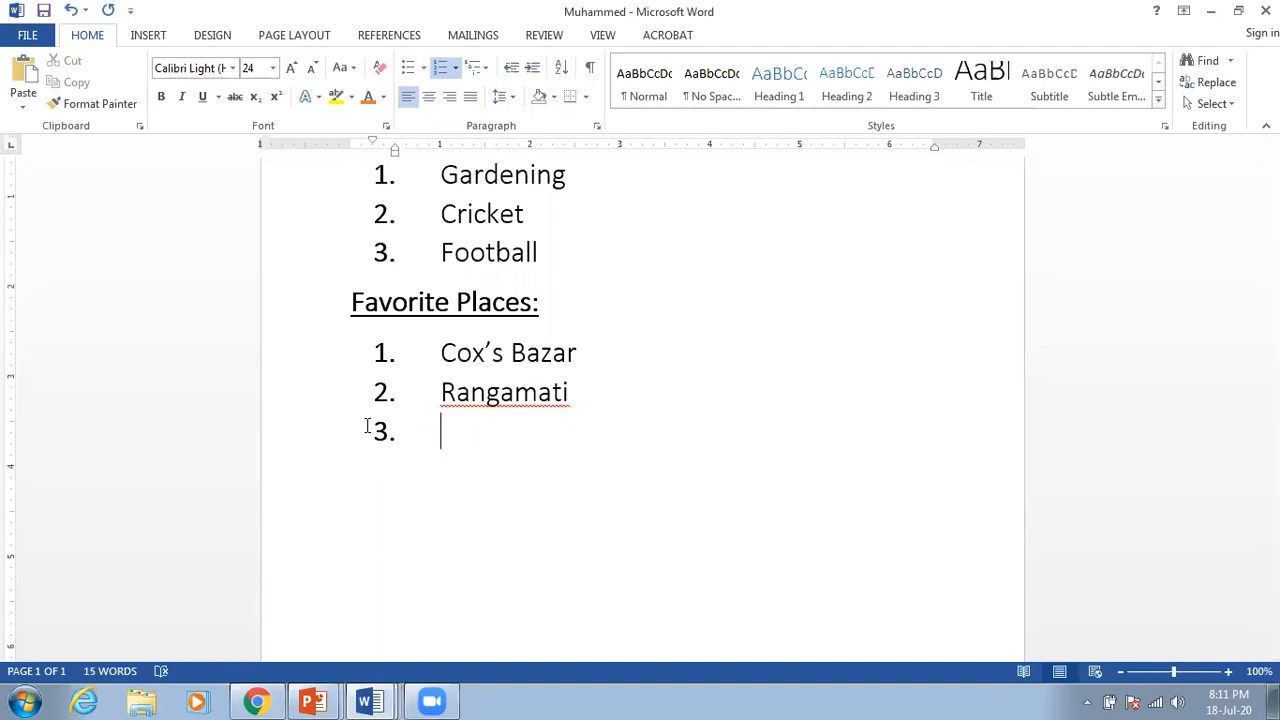
Step: Clear the empty third item's numbering and type the heading 'Favorite Food:'
key("BackSpace")
key("BackSpace")
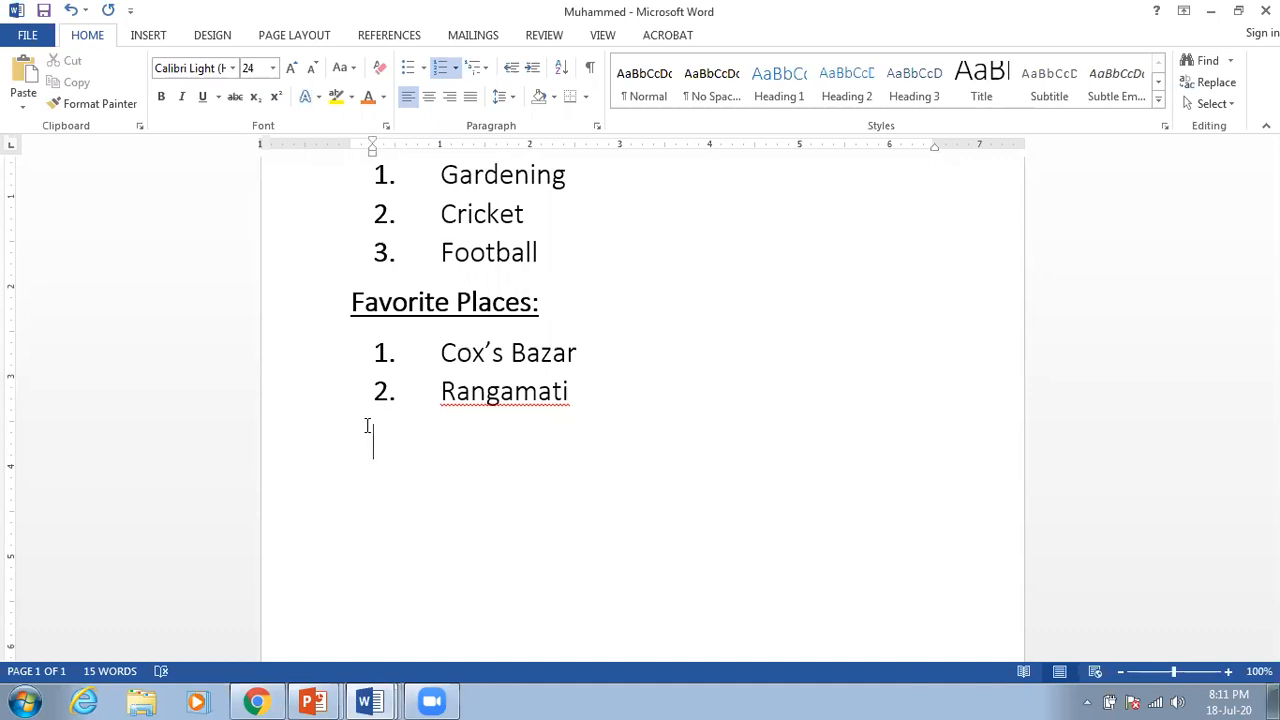
key("BackSpace")
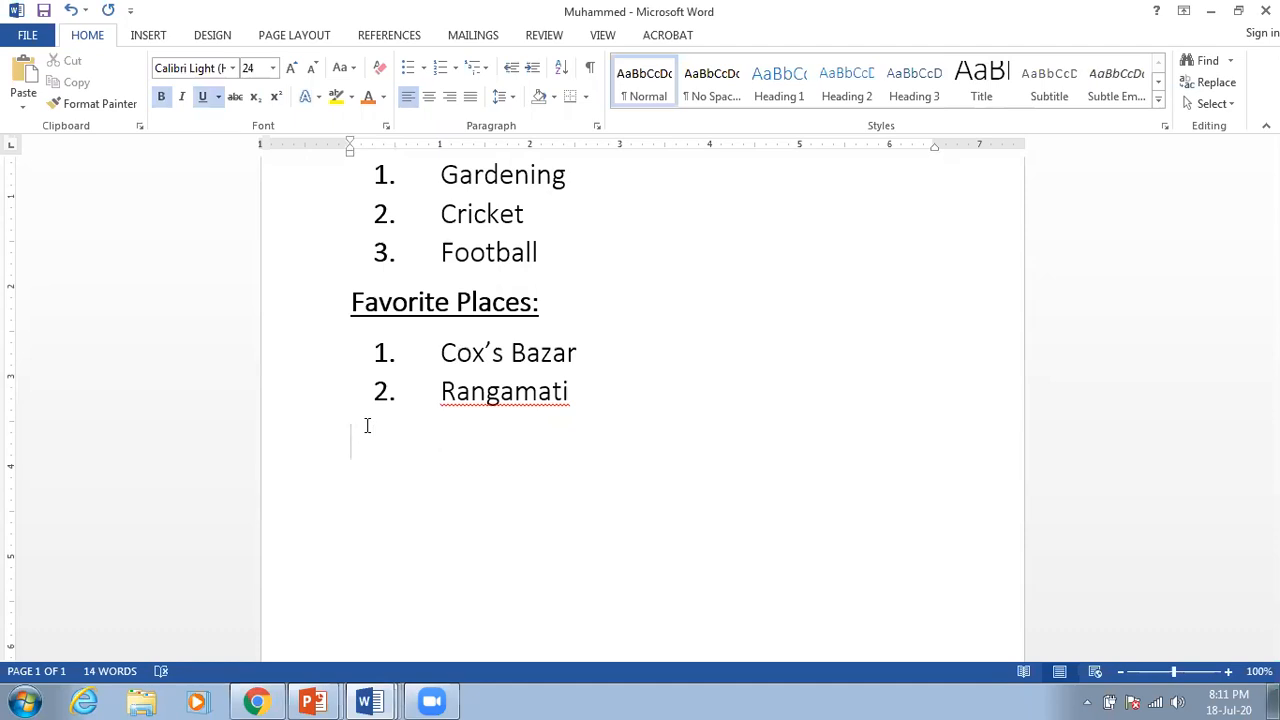
type("Favorite Food:")
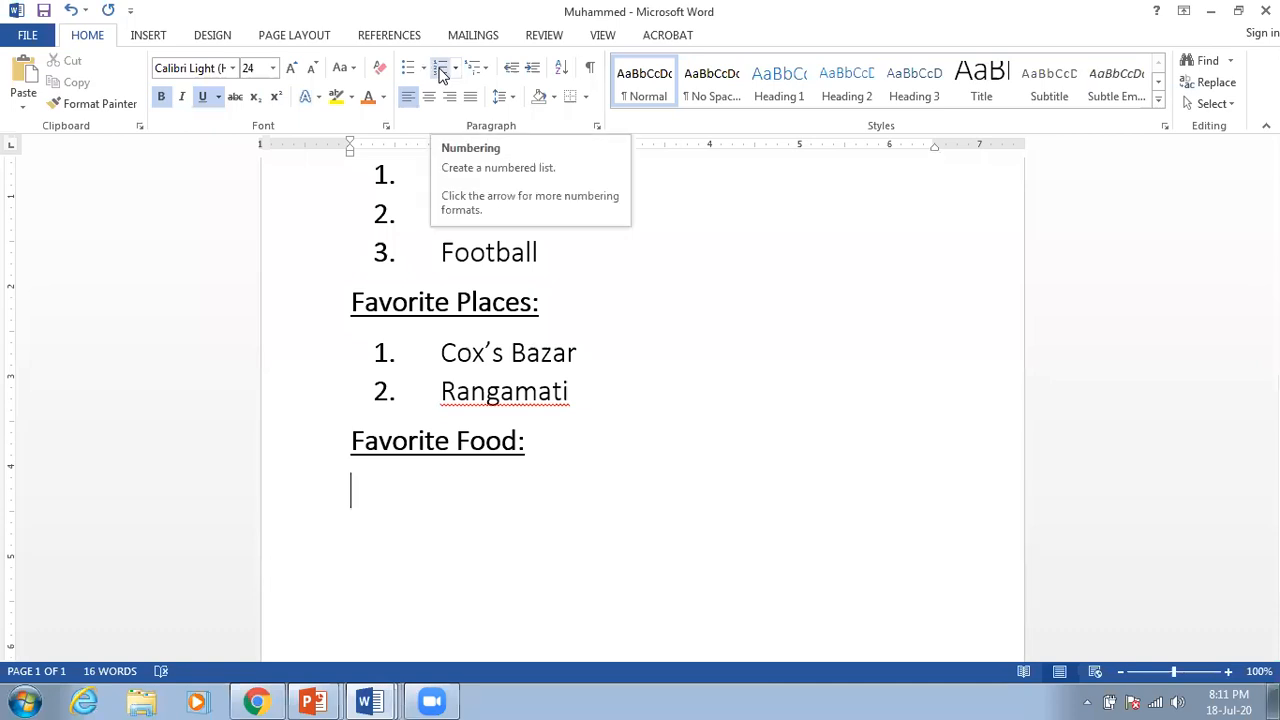
Step: Begin a numbered list below with 'Chicken Burger' as item 1 and select it
left_click(441, 75)
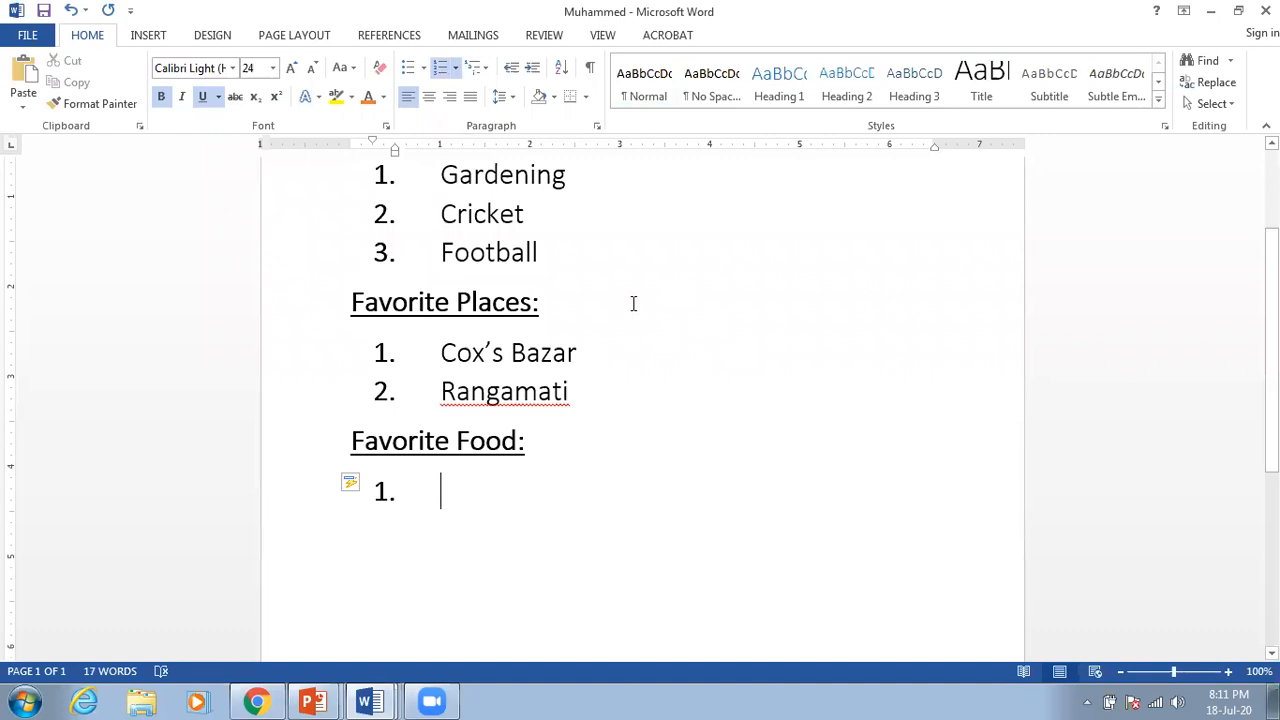
type("Birya")
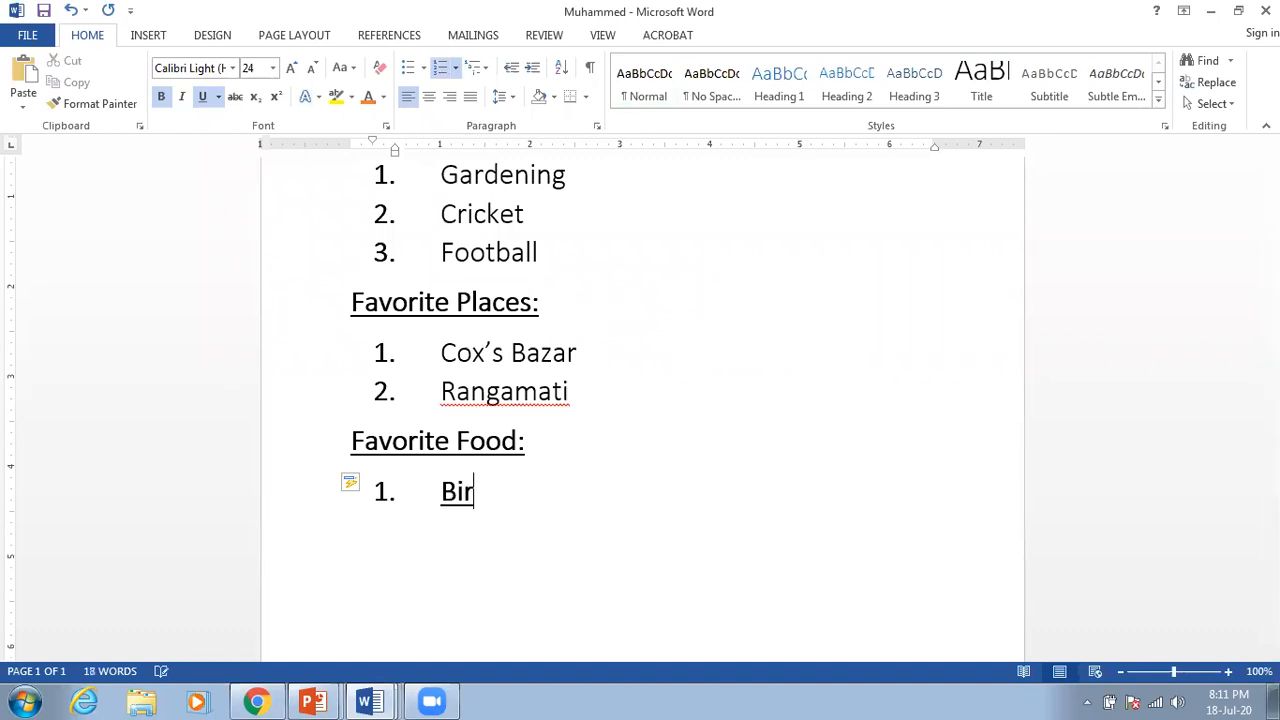
key("BackSpace")
key("BackSpace")
key("BackSpace")
key("BackSpace")
key("BackSpace")
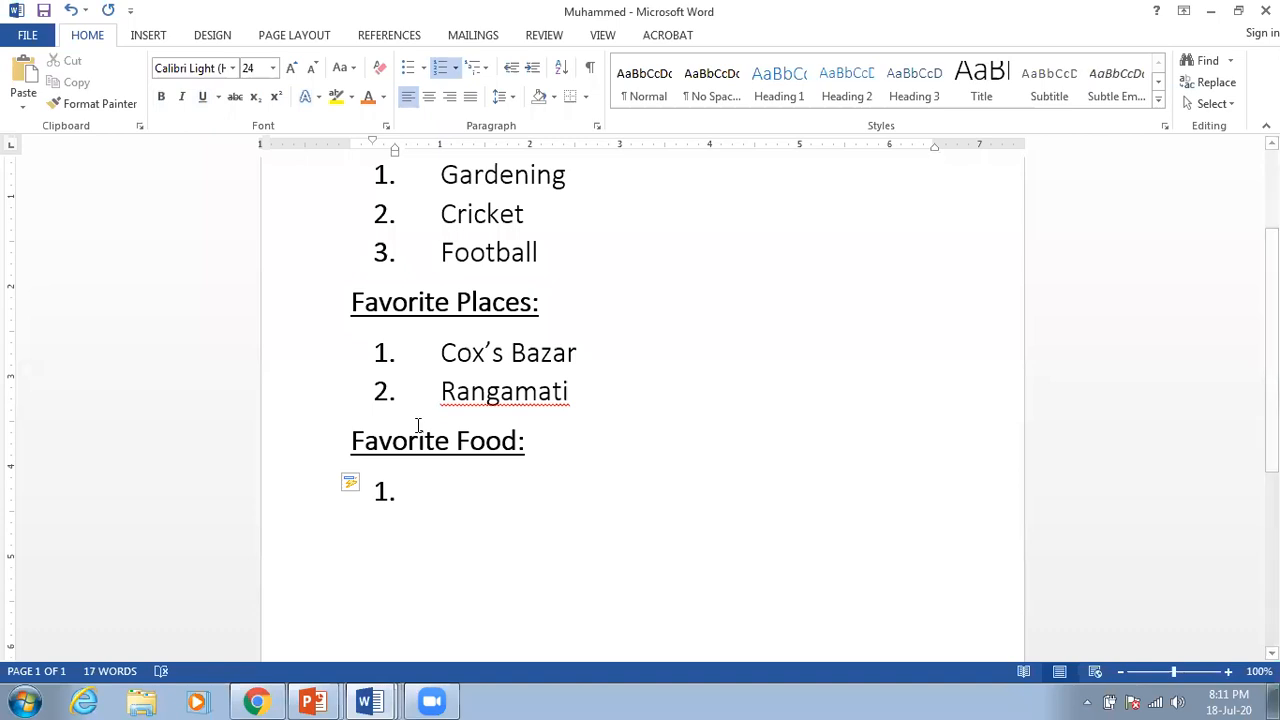
type("Fast ")
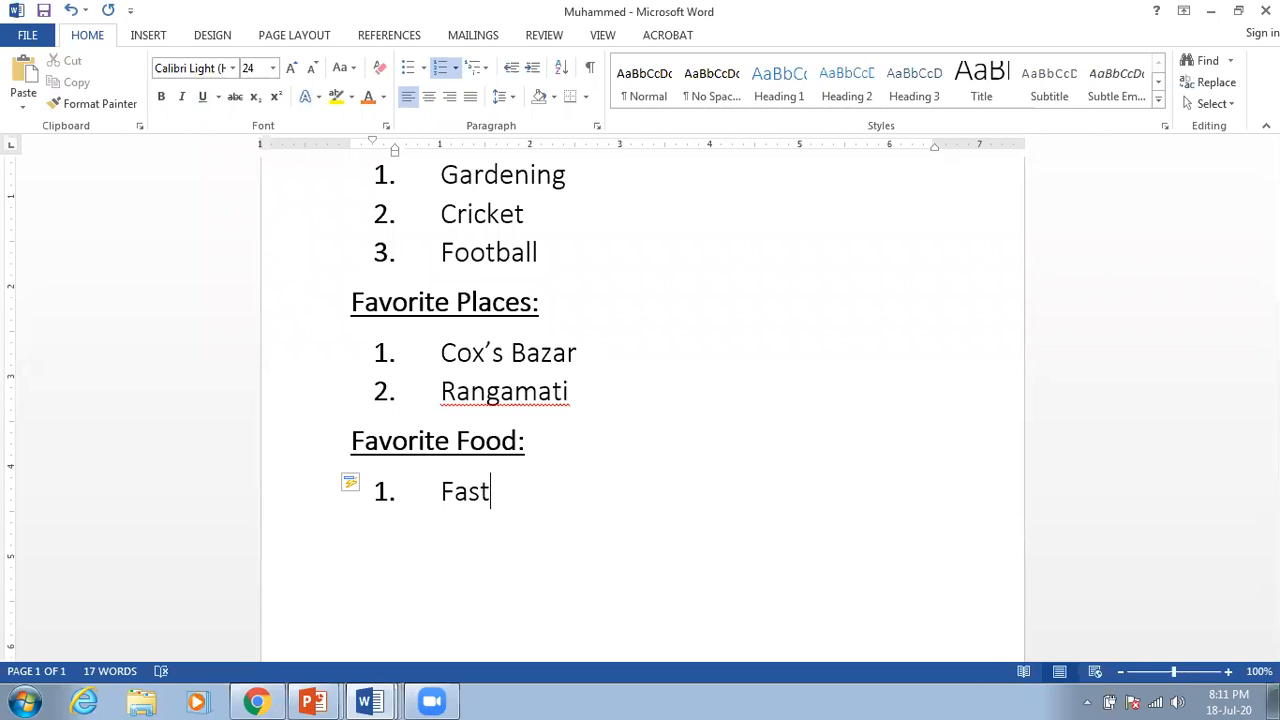
type("Food")
key("BackSpace")
key("BackSpace")
key("BackSpace")
key("BackSpace")
key("BackSpace")
key("BackSpace")
key("BackSpace")
key("BackSpace")
key("BackSpace")
key("BackSpace")
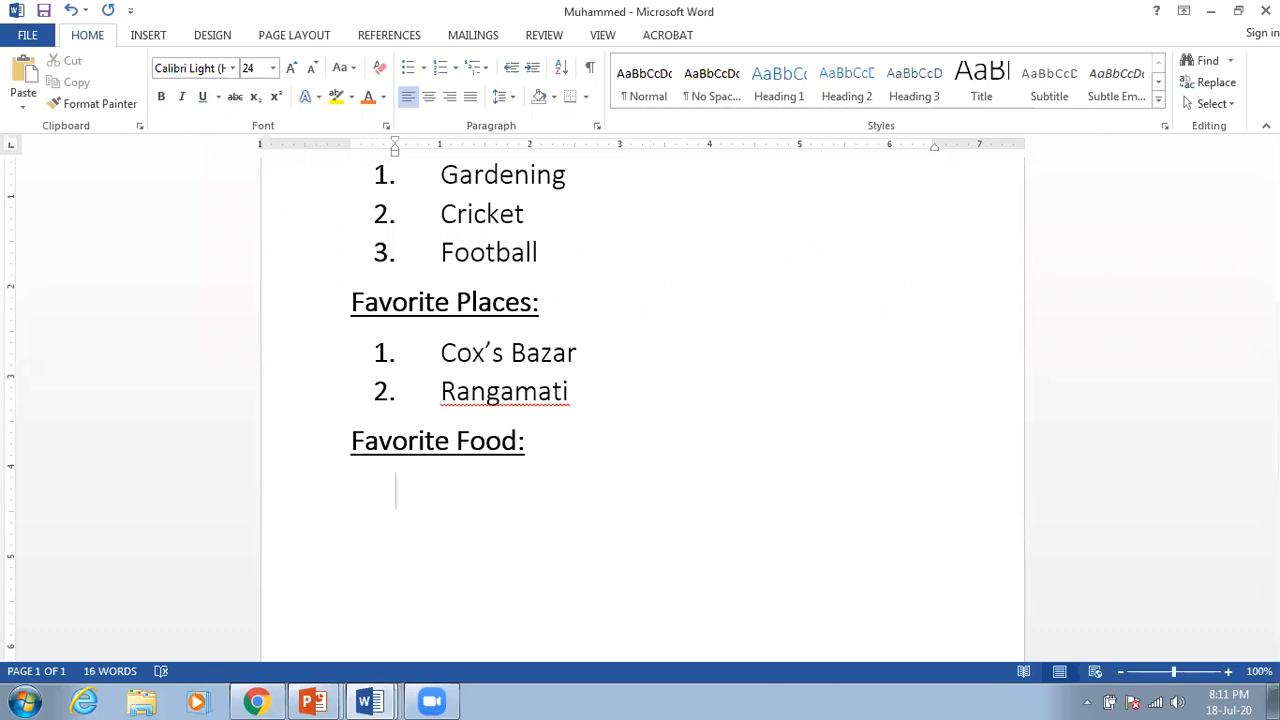
left_click(441, 67)
key("BackSpace")
key("BackSpace")
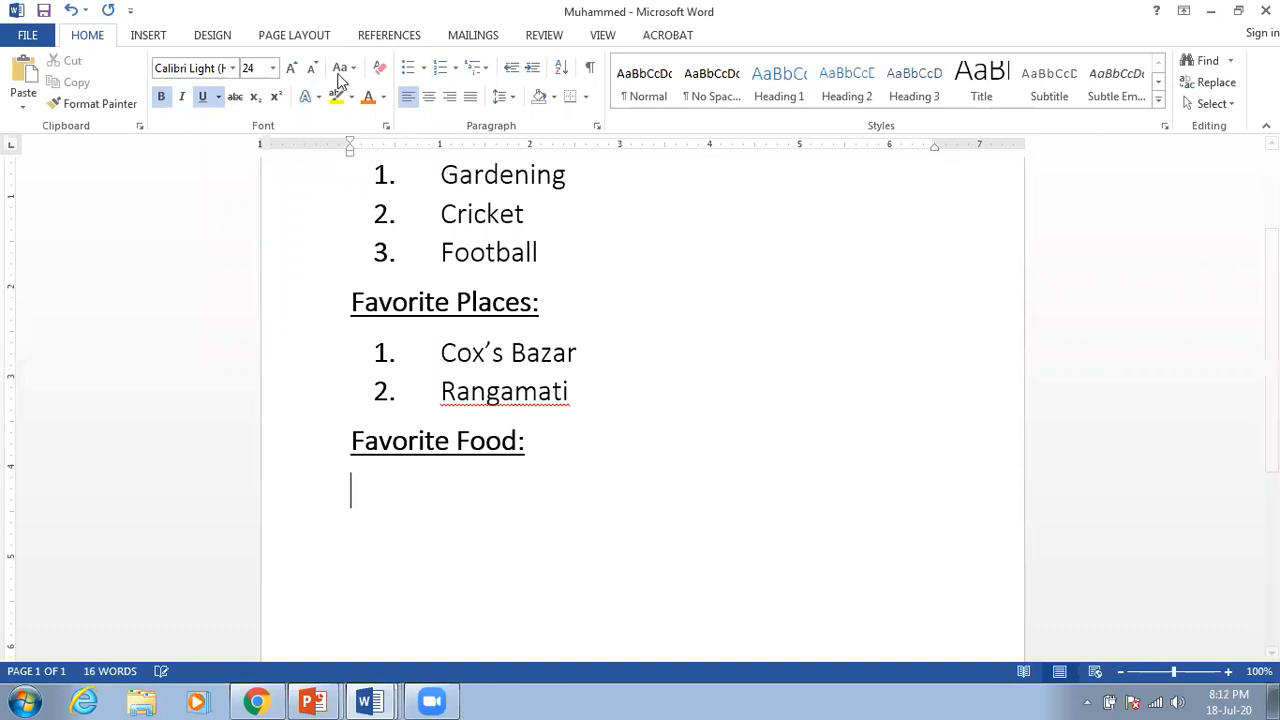
key("Return")
left_click(429, 71)
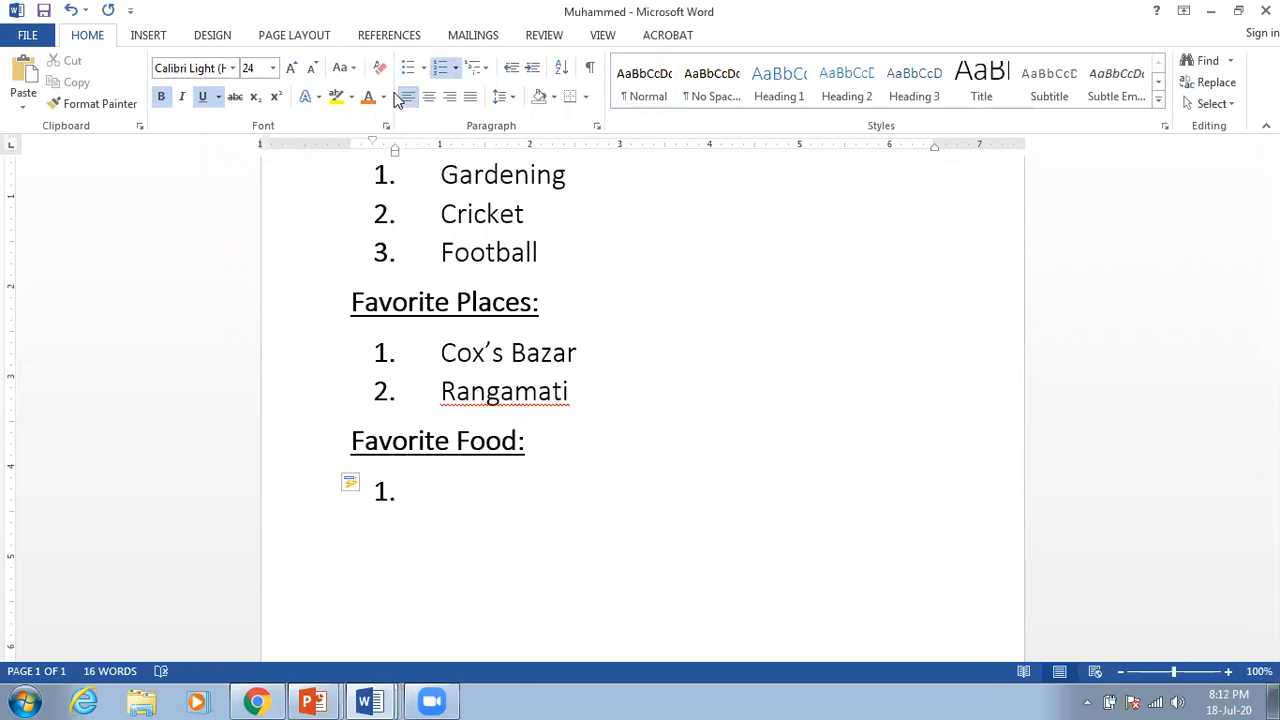
type("Chicken")
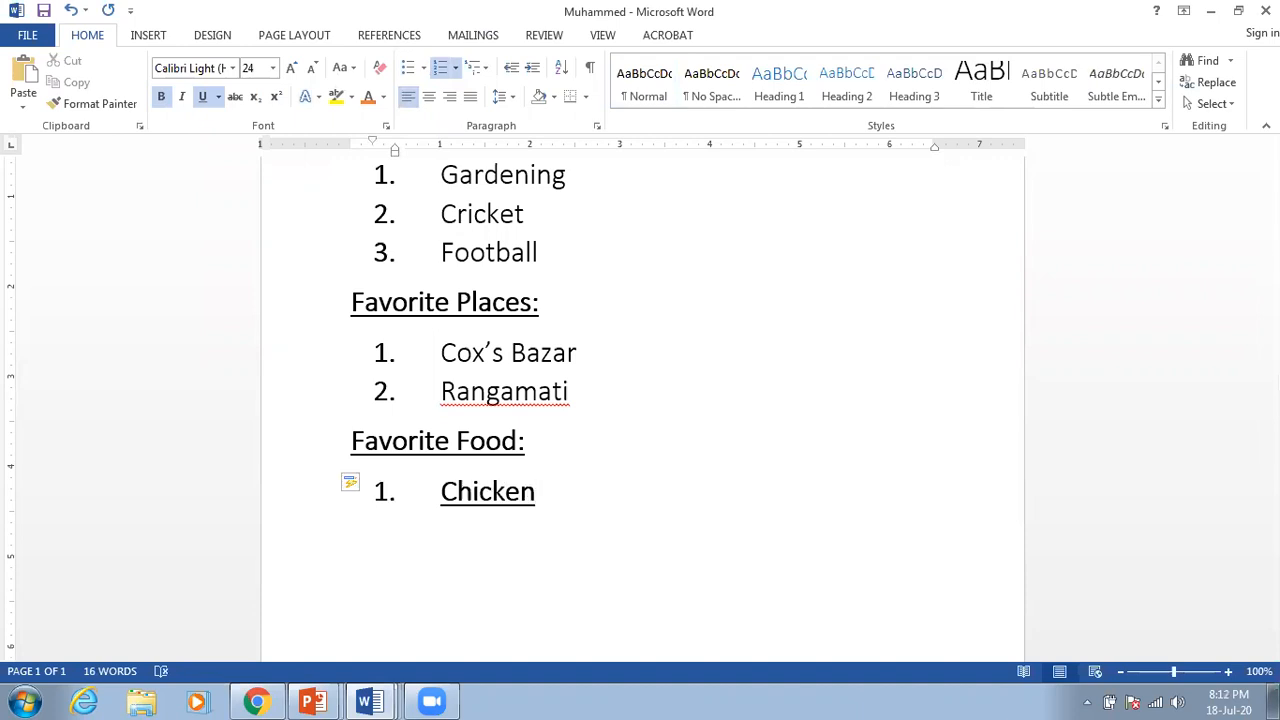
type(" Burger")
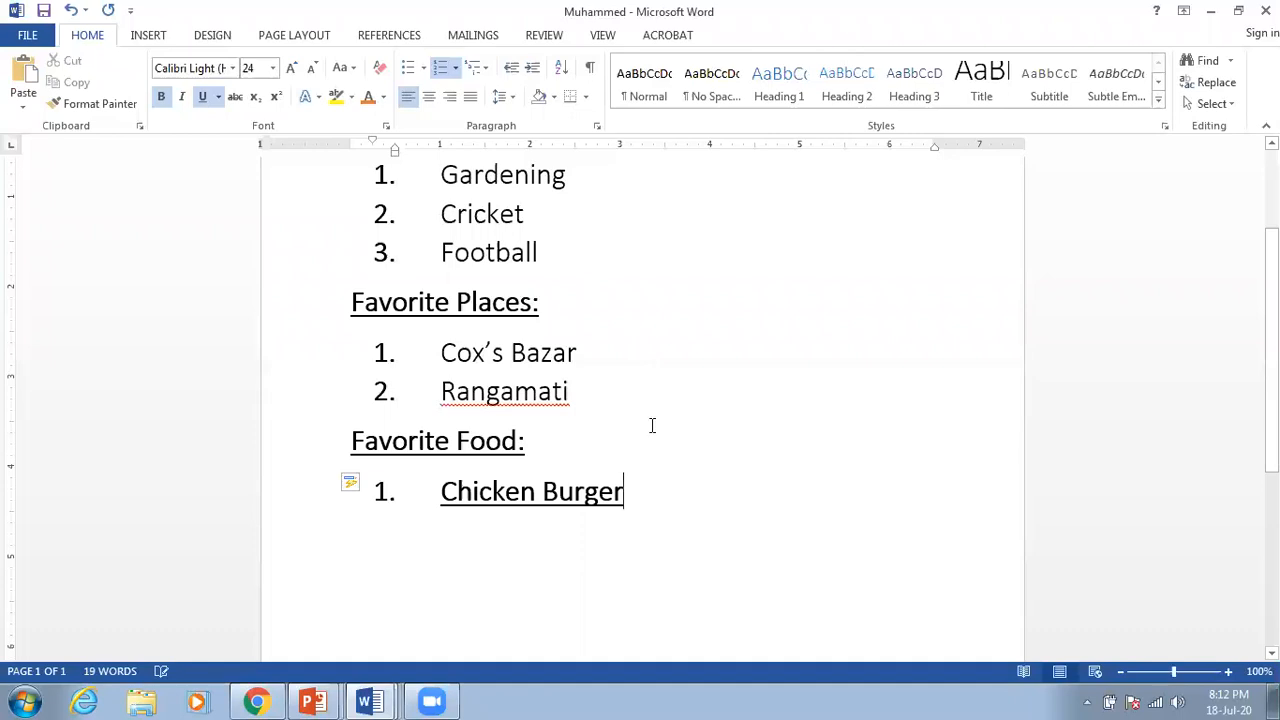
left_click_drag(641, 486, 465, 510)
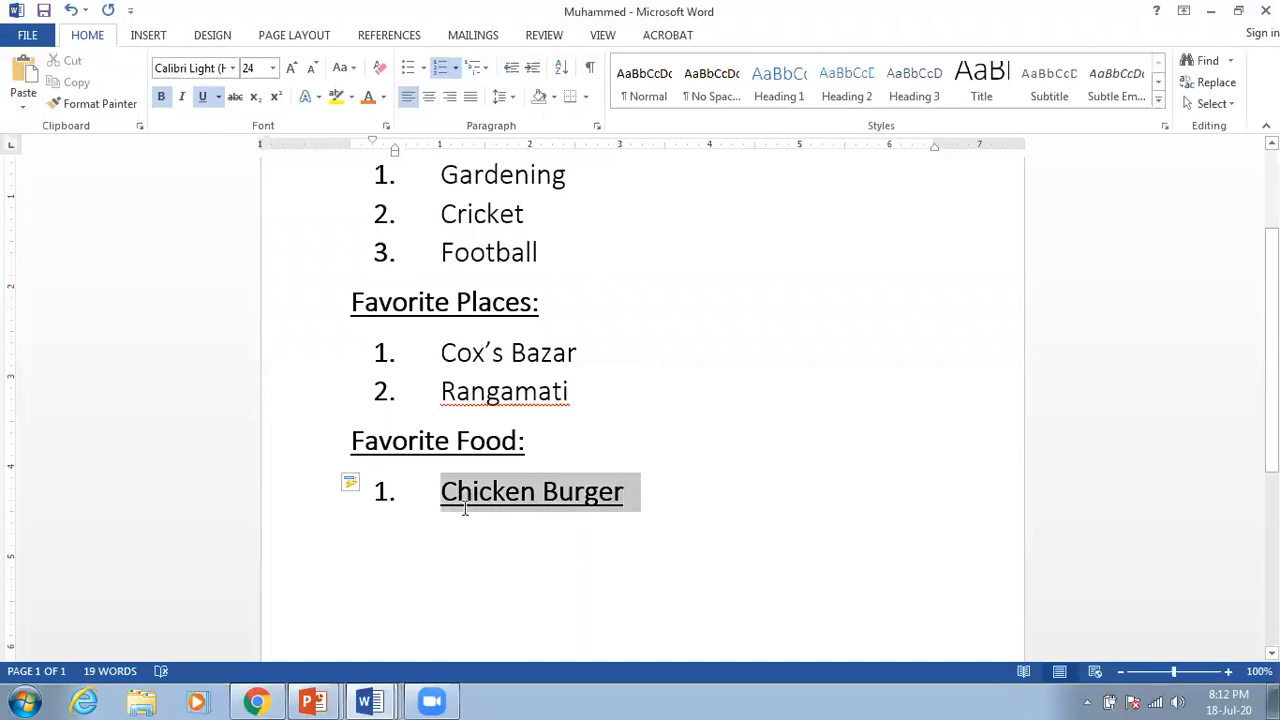
Step: Remove the bold and underline from 'Chicken Burger'
left_click(207, 101)
left_click(164, 102)
left_click(667, 430)
left_click(675, 486)
Step: Add 'Chicken Biryani' as item 2, then end the list with an unnumbered line
key("Return")
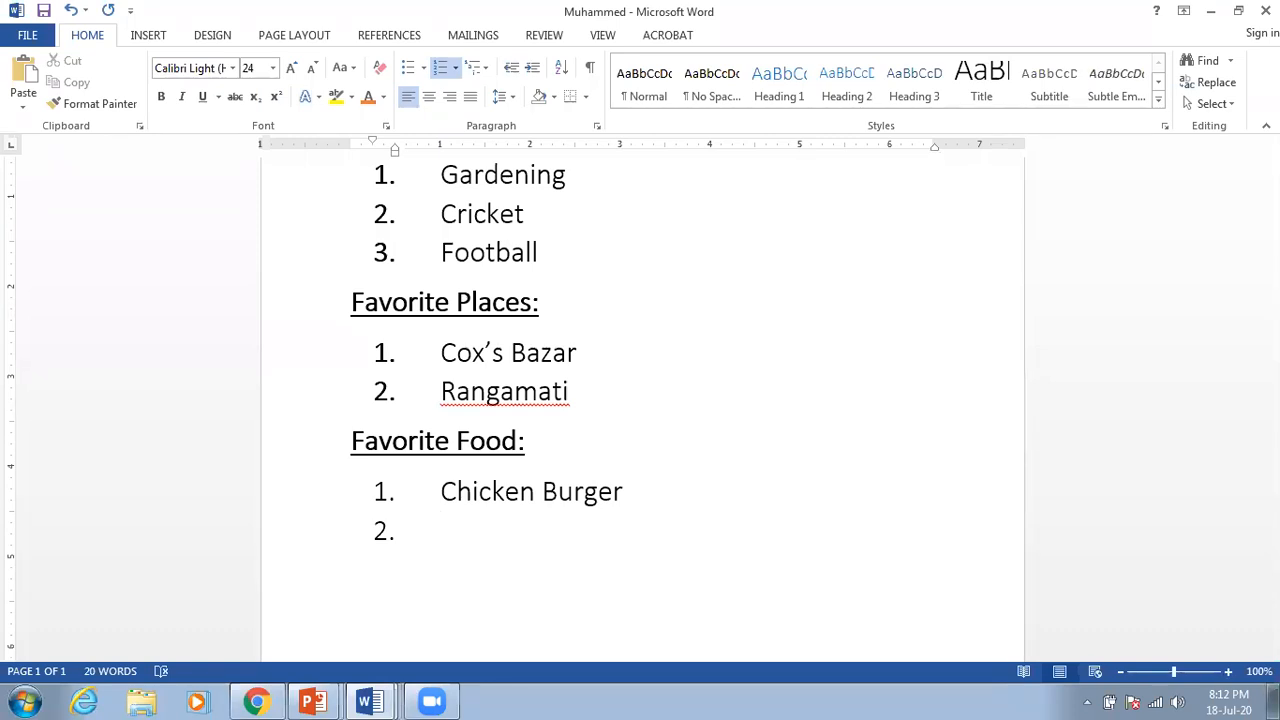
key("Return")
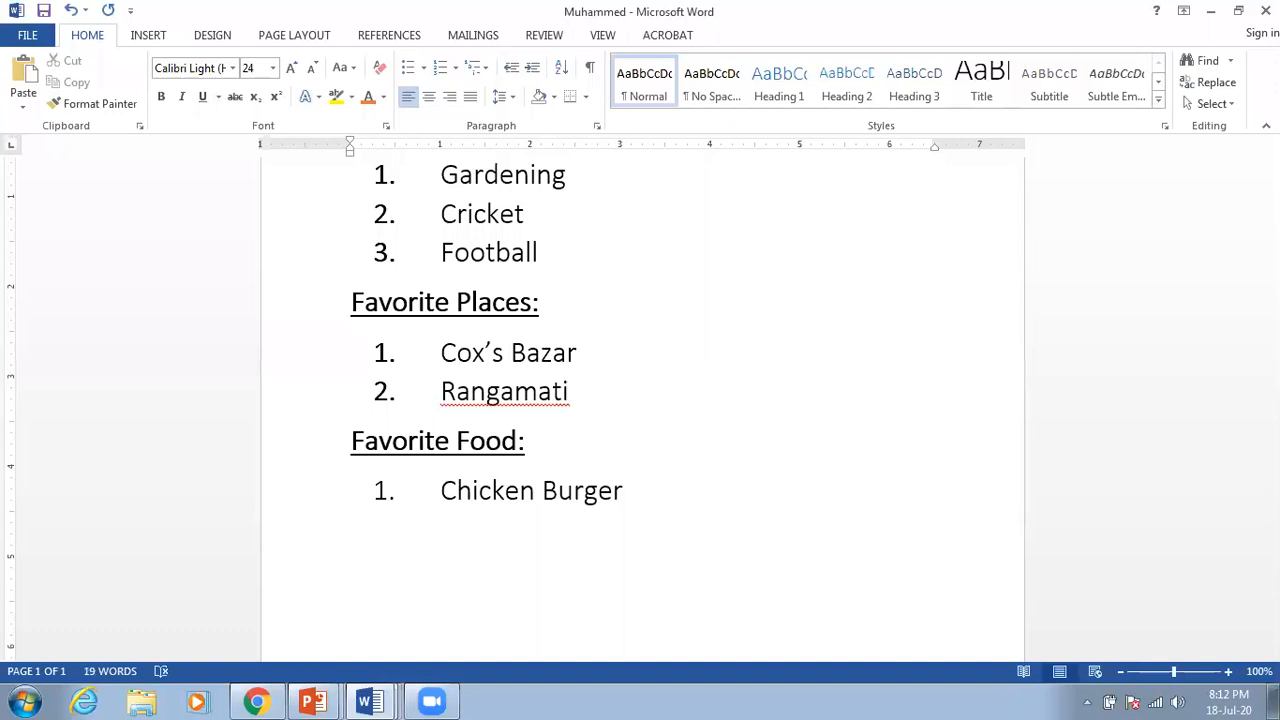
left_click(614, 478)
key("Return")
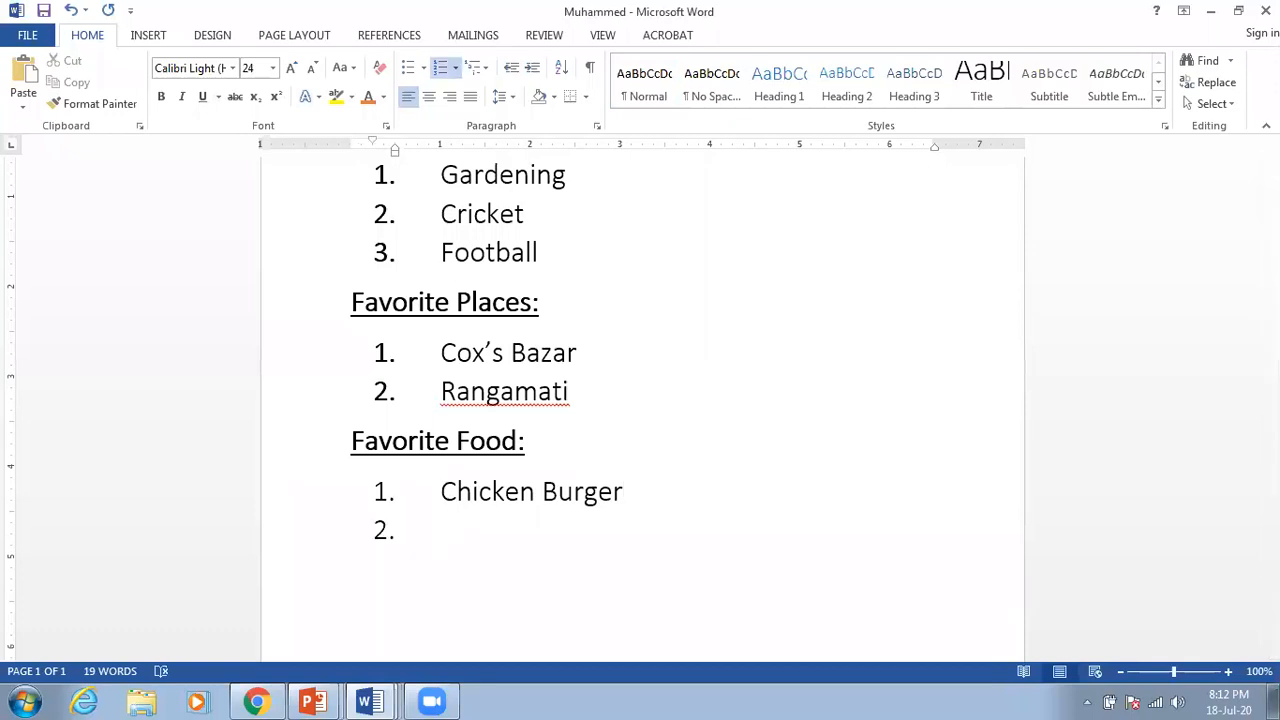
type("Chicken Biryani")
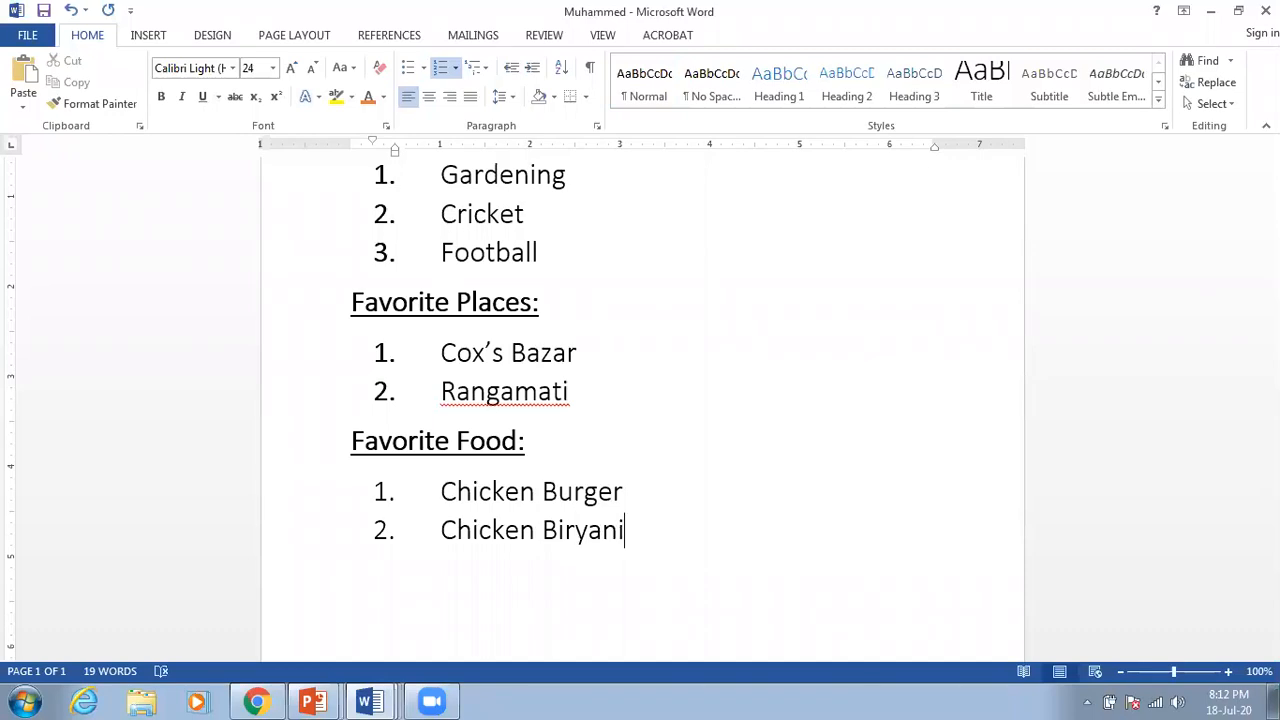
key("Return")
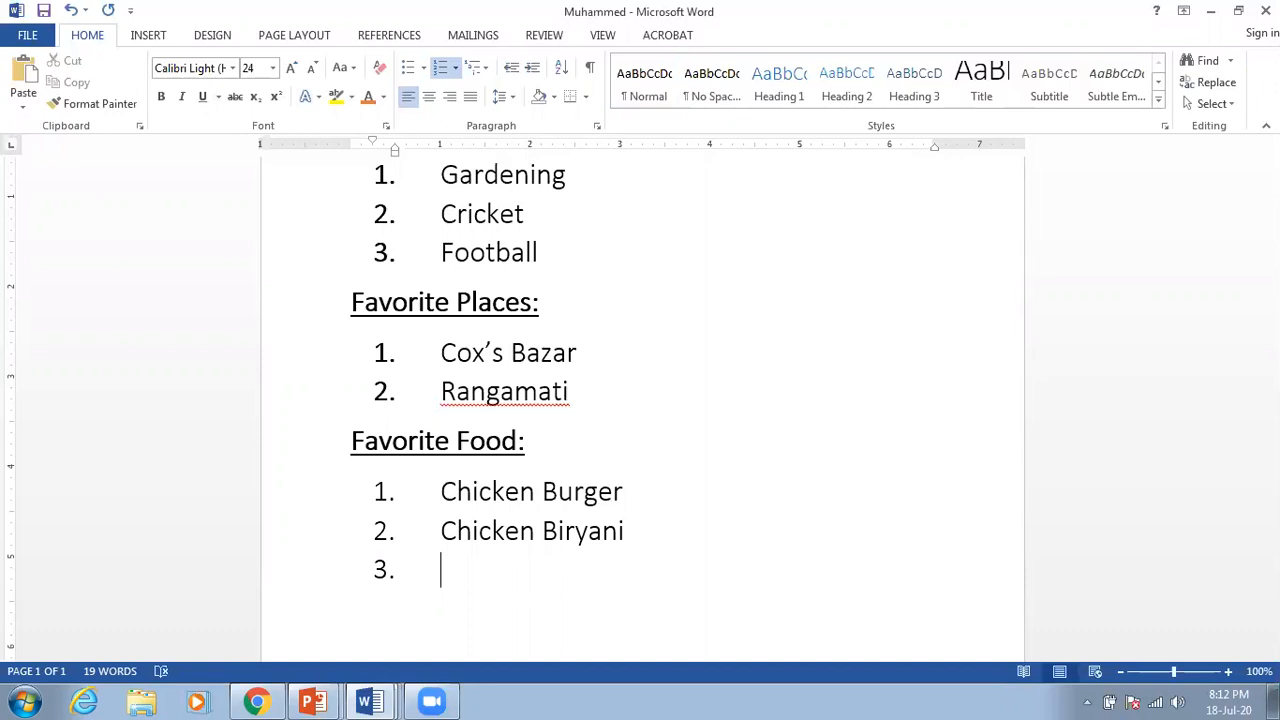
key("Return")
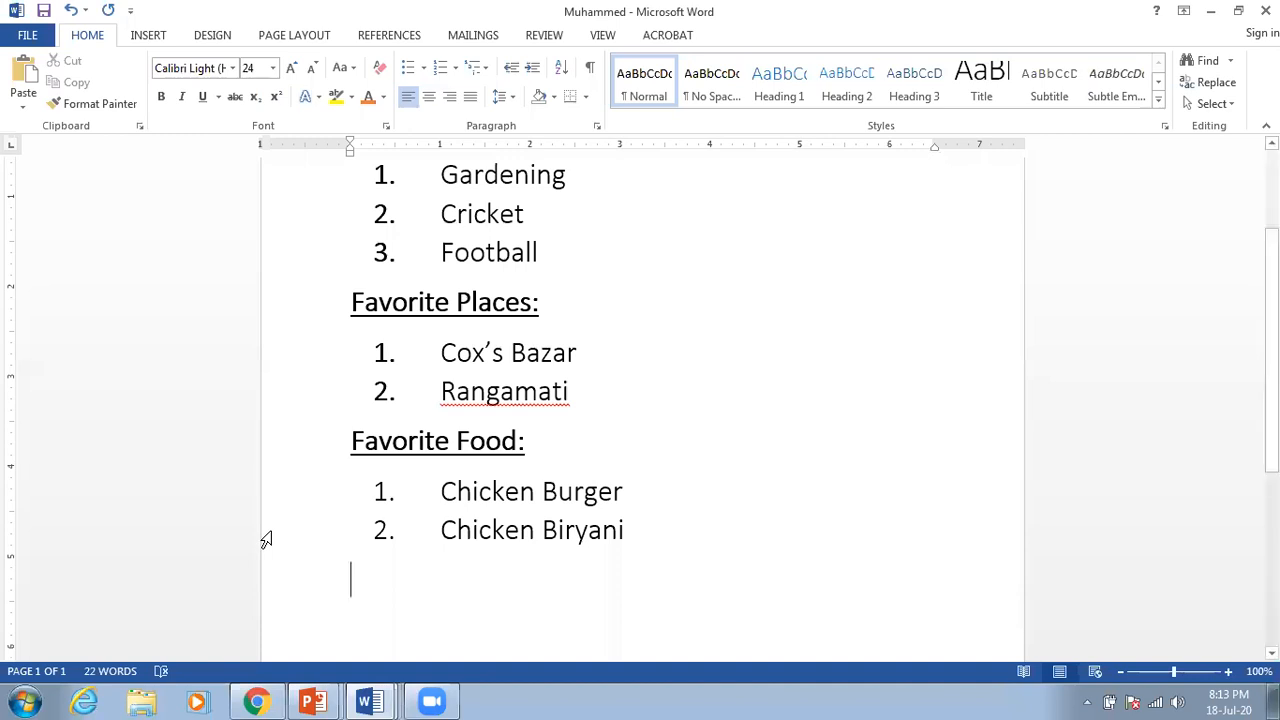
Step: Copy the 'Favorite Food:' heading together with its two list items
scroll(266, 540, "down", 2)
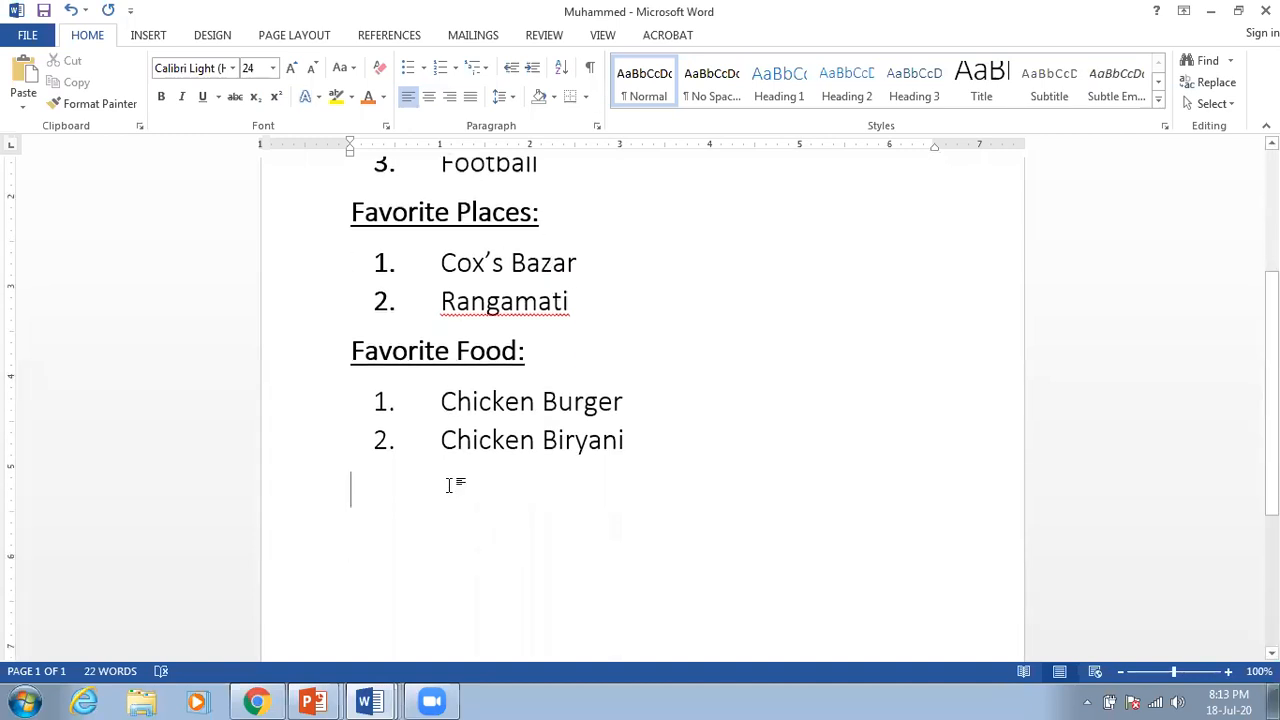
scroll(449, 485, "down", 1)
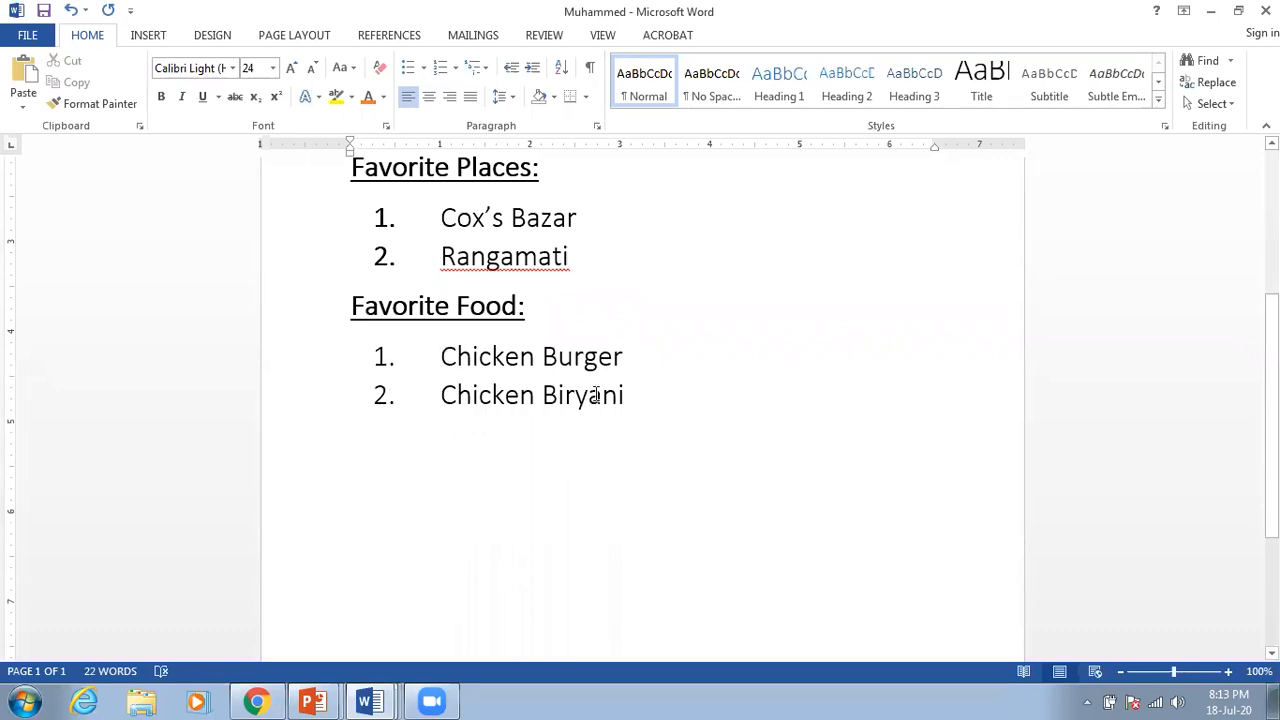
left_click_drag(634, 394, 552, 390)
left_click_drag(431, 342, 366, 314)
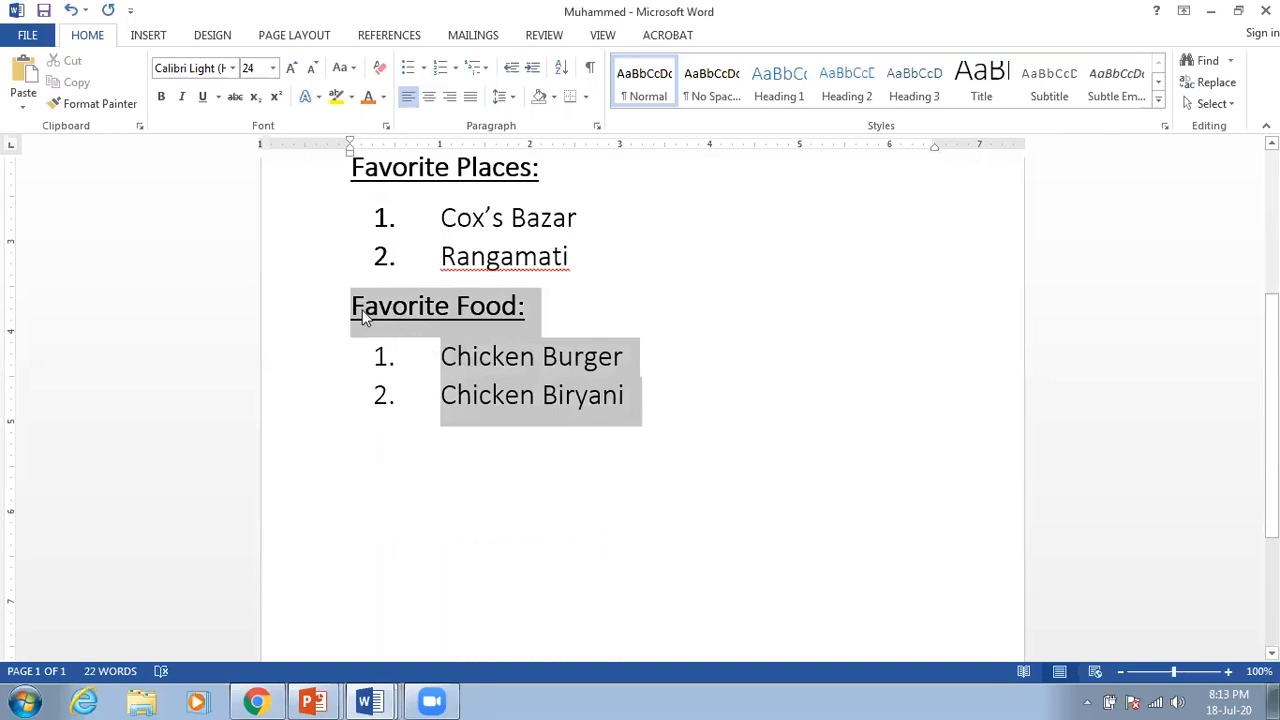
right_click(366, 314)
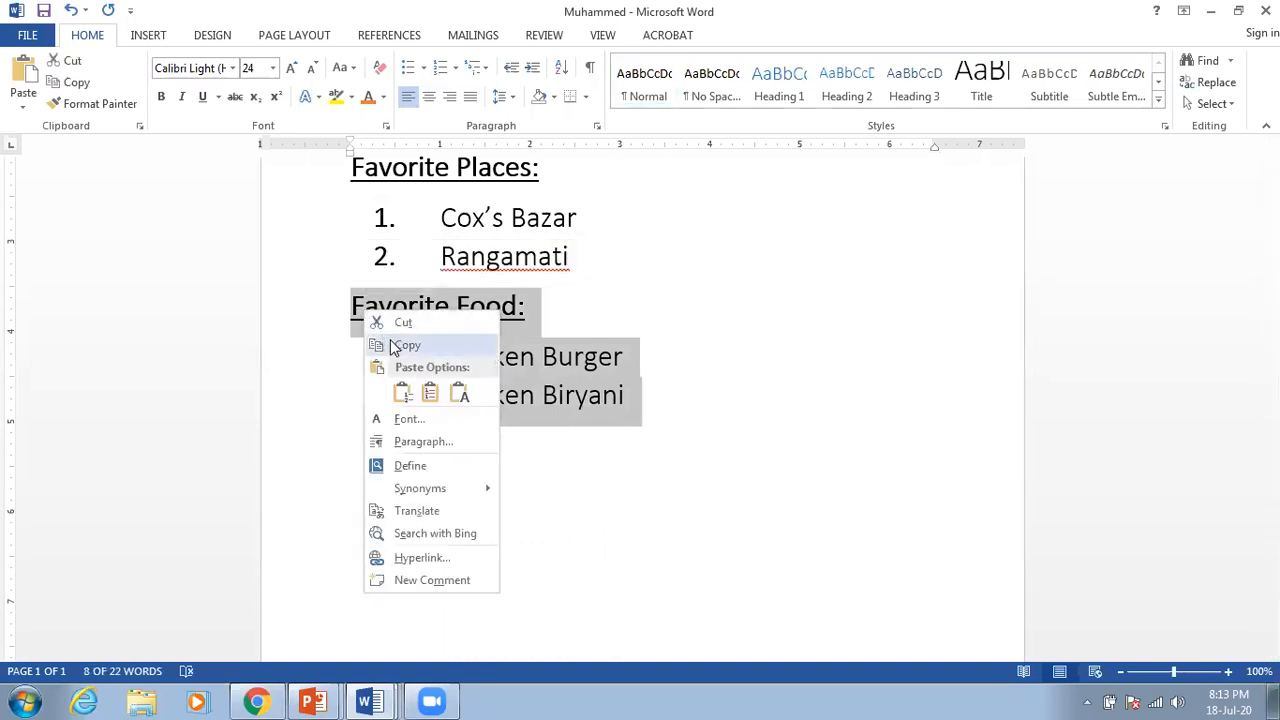
left_click(395, 345)
Step: Paste the copied section below 'Chicken Biryani' using Continue List numbering
left_click(683, 418)
key("Return")
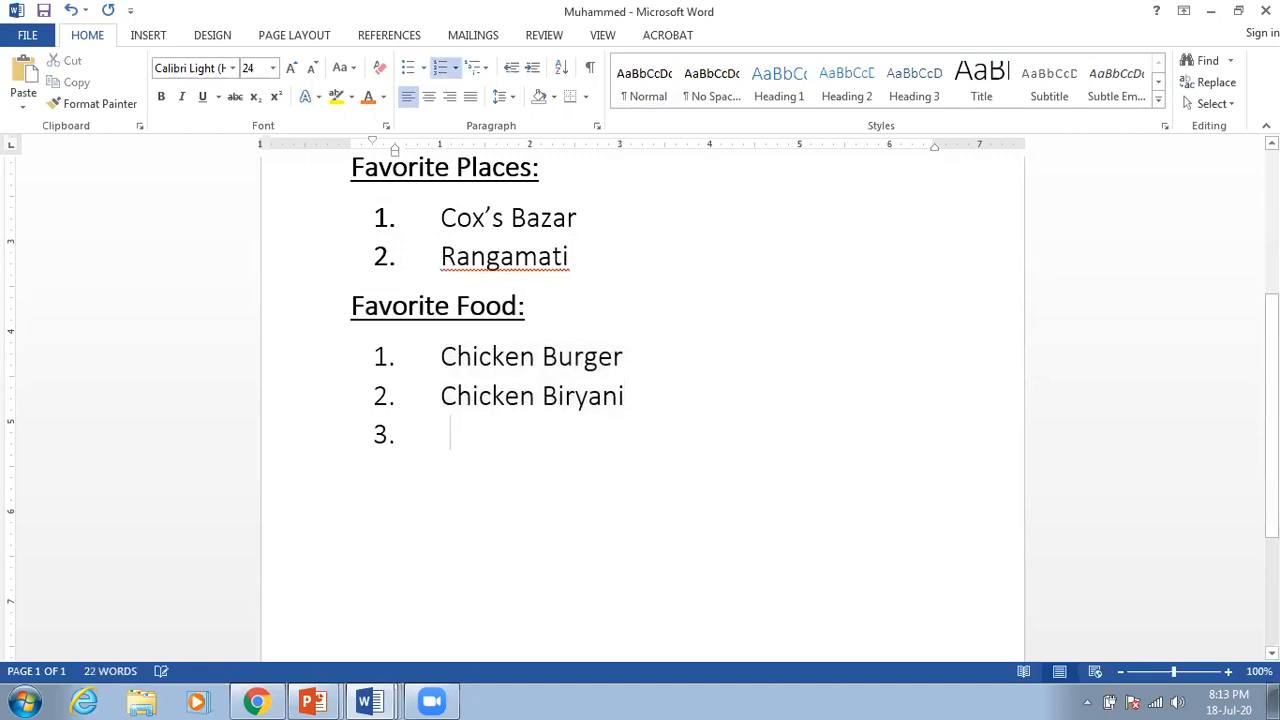
key("BackSpace")
key("BackSpace")
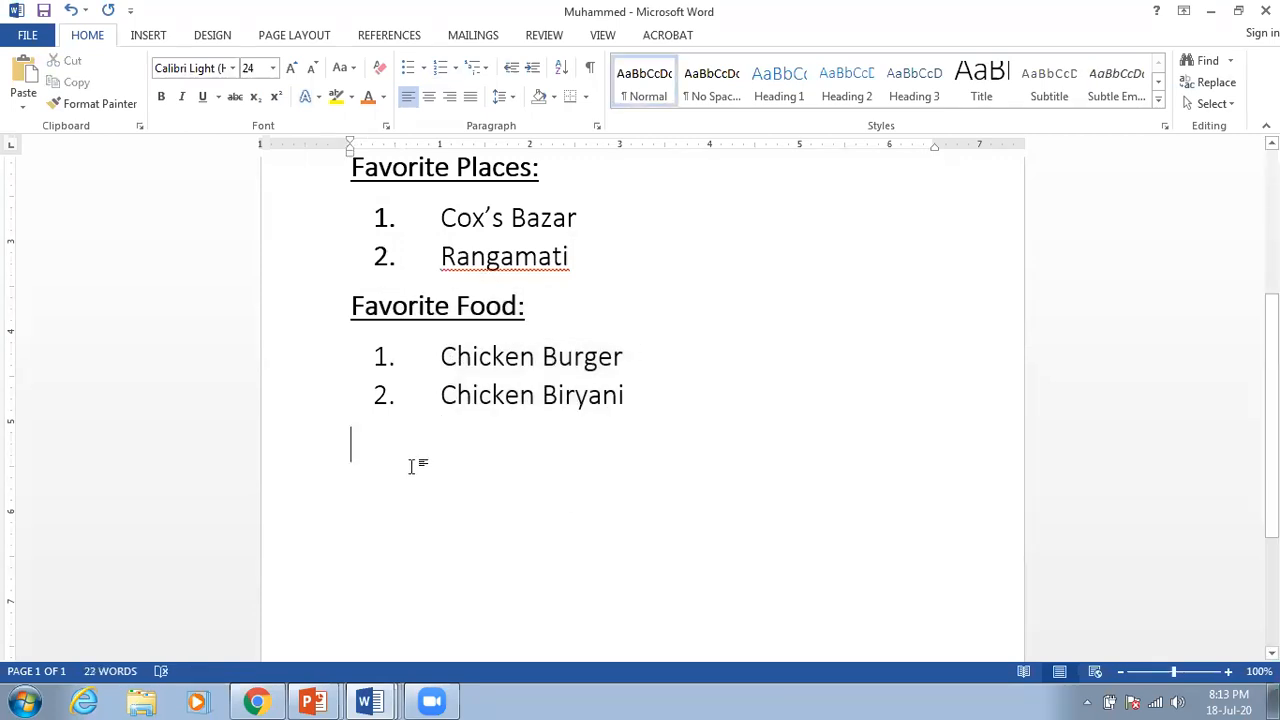
right_click(355, 440)
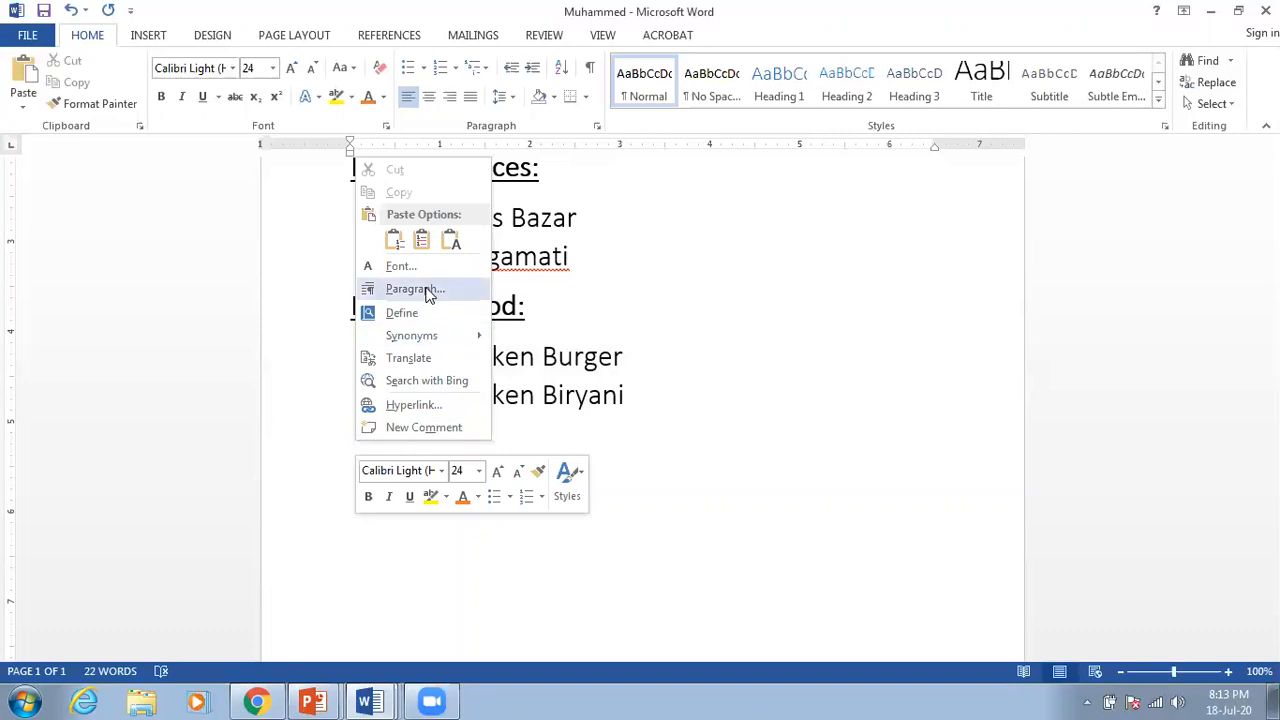
left_click(394, 241)
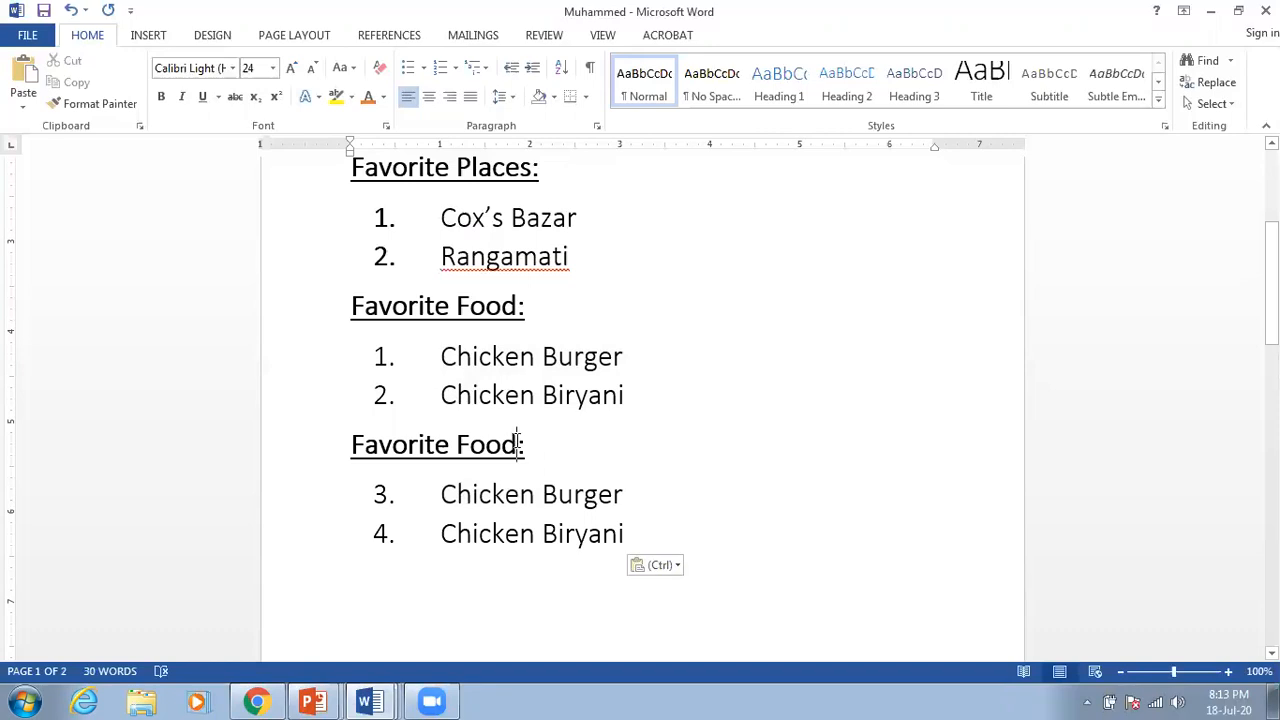
Step: Change 'Food' to 'Cars' in the copied heading and replace its items with 'BMW' and 'Ferrari'
left_click_drag(518, 444, 455, 444)
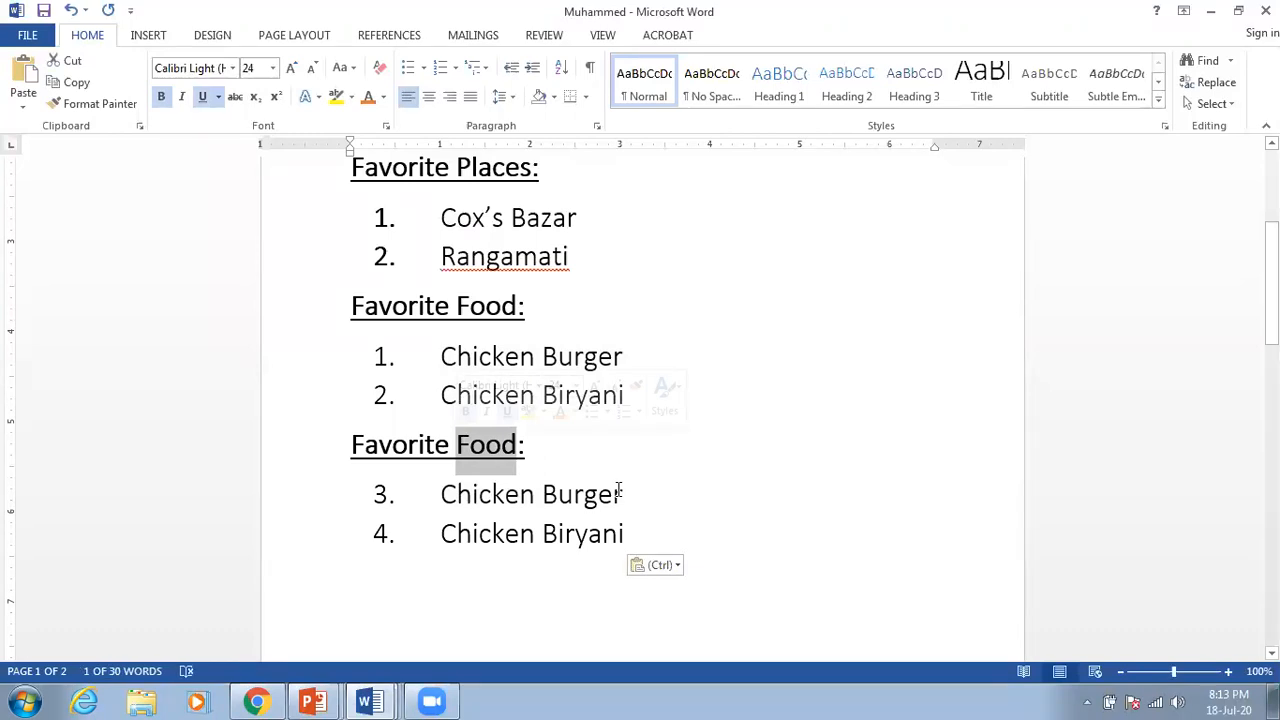
type("Car")
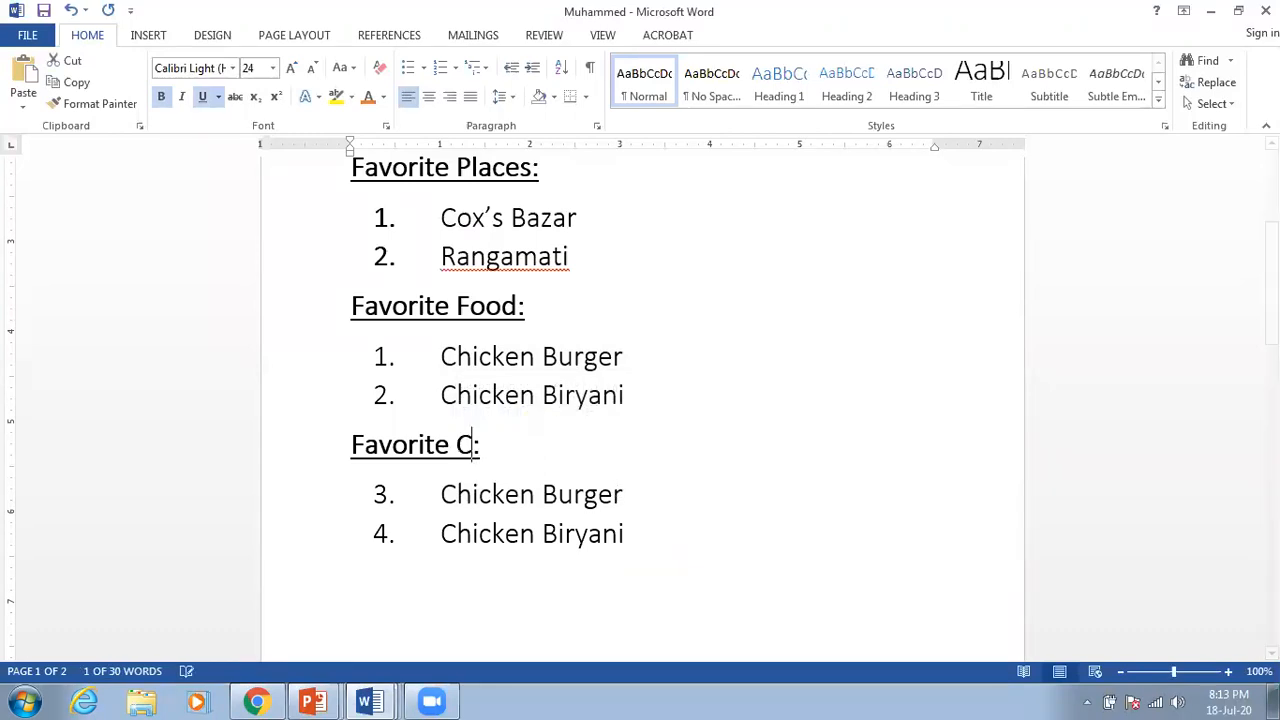
type("s")
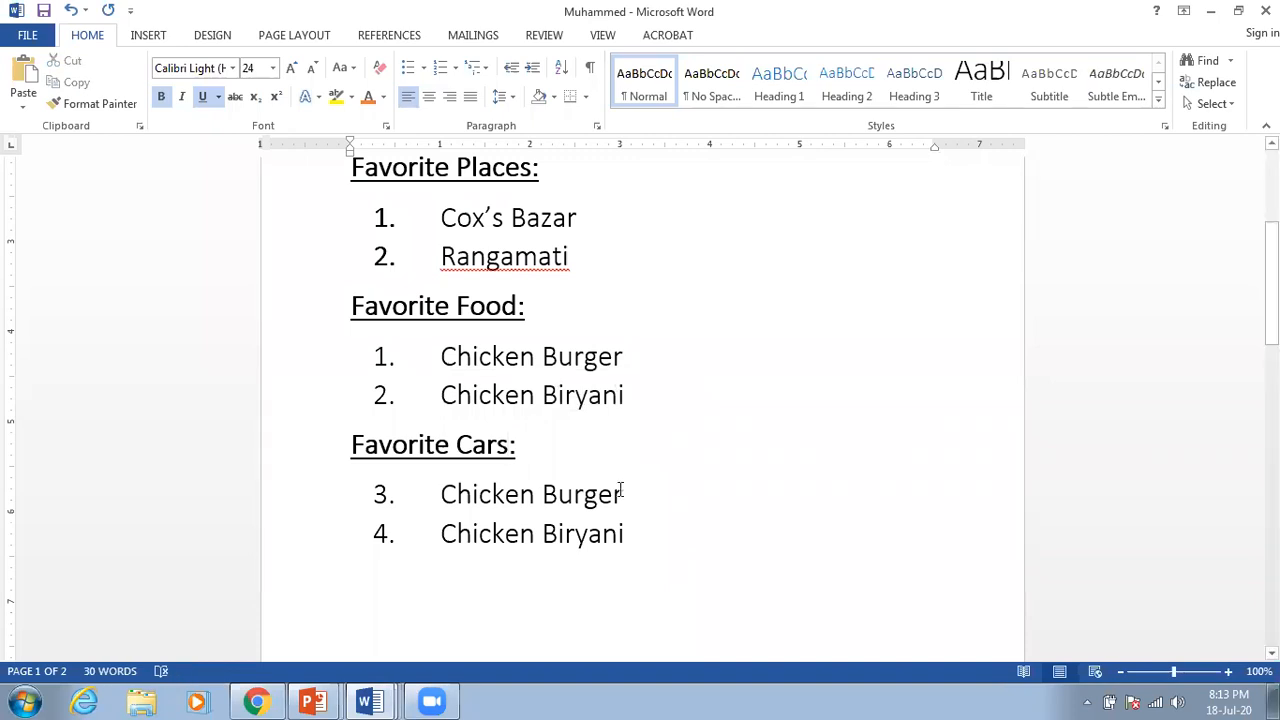
left_click(631, 497)
left_click_drag(632, 494, 486, 494)
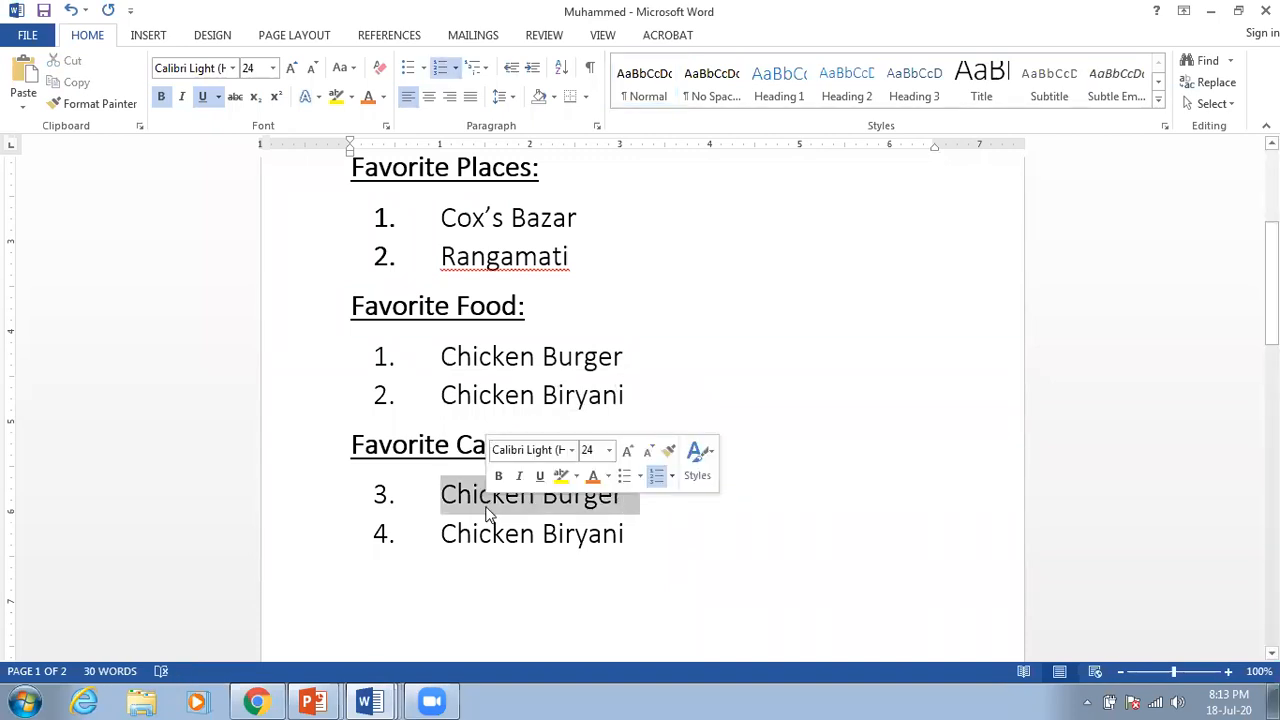
type("BMW")
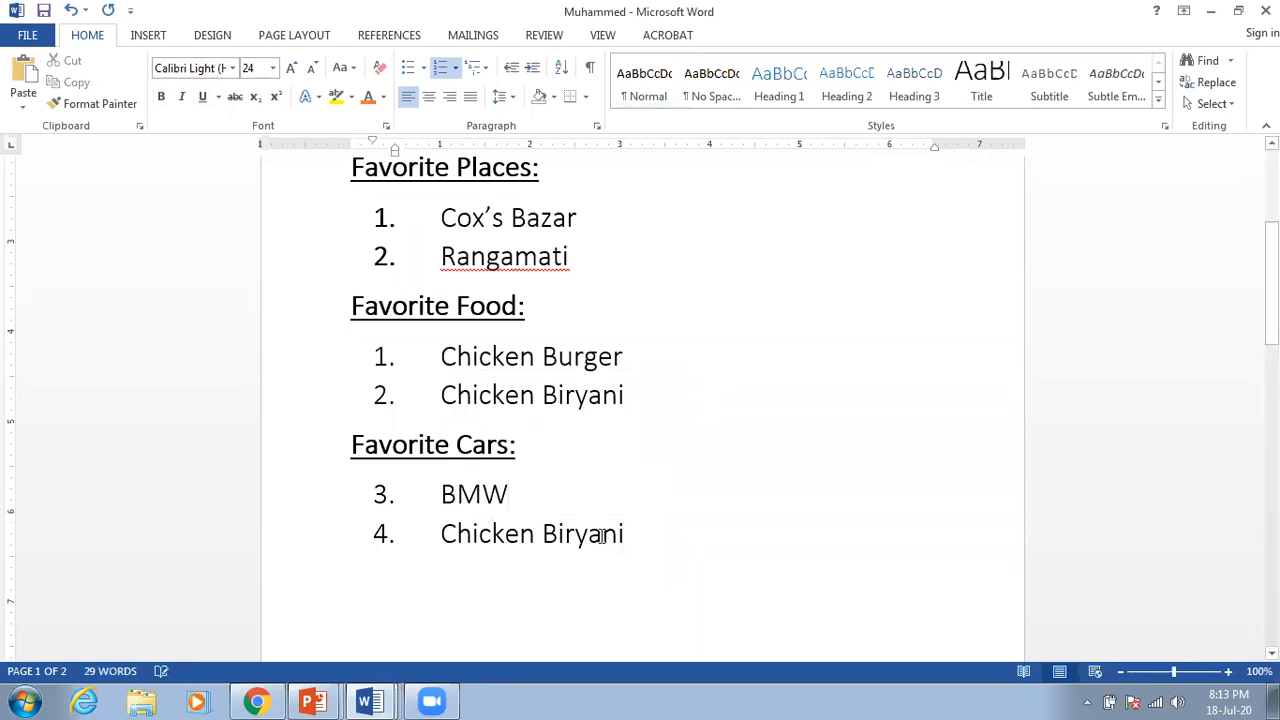
left_click_drag(645, 540, 476, 535)
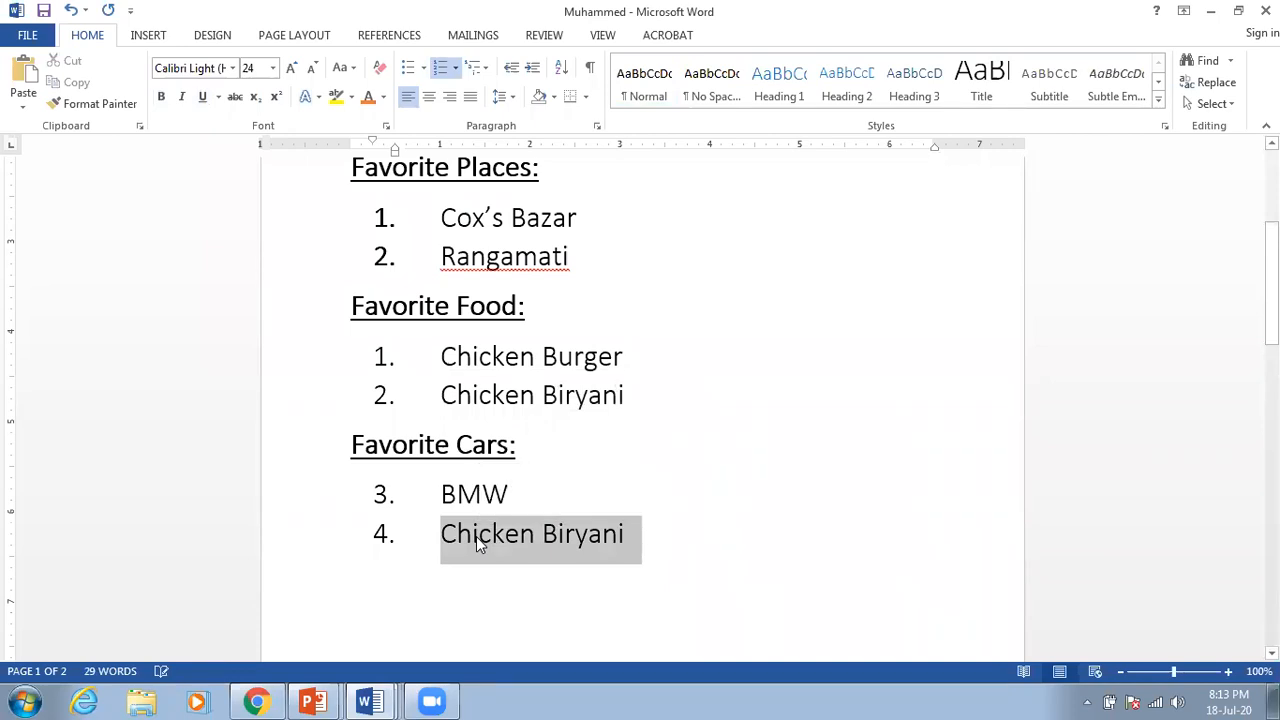
type("Ferrari")
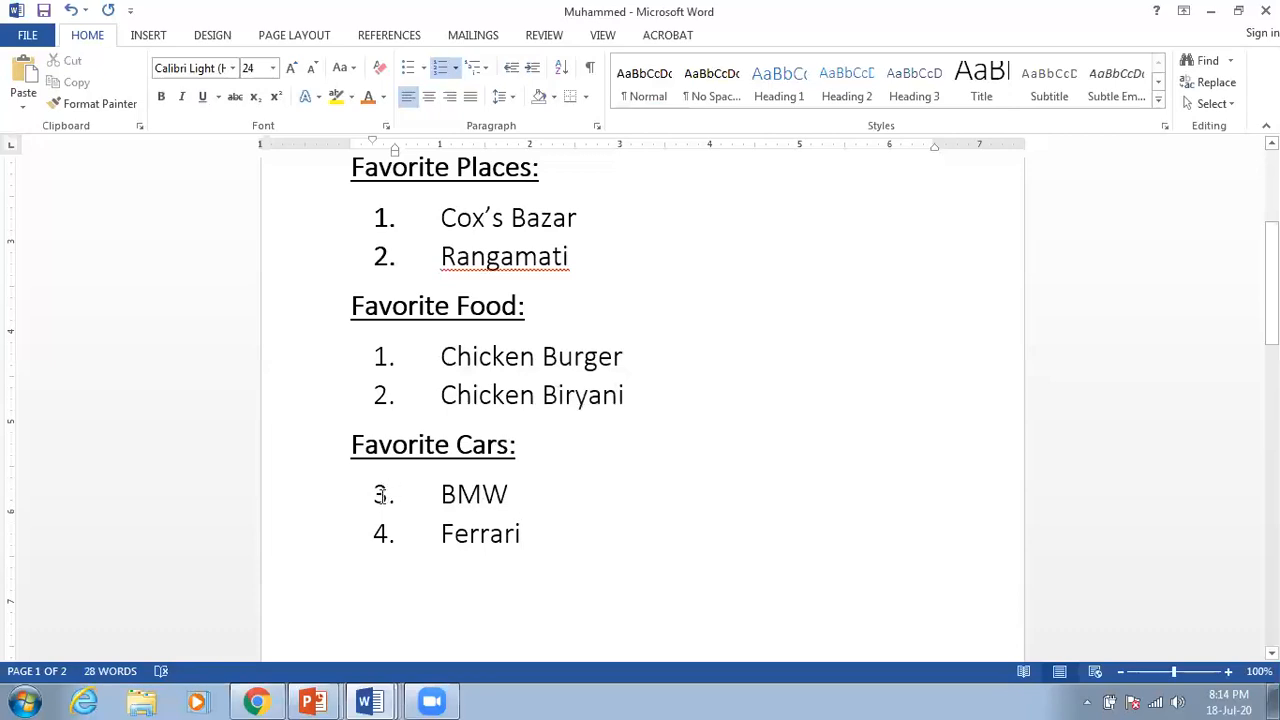
left_click(381, 494)
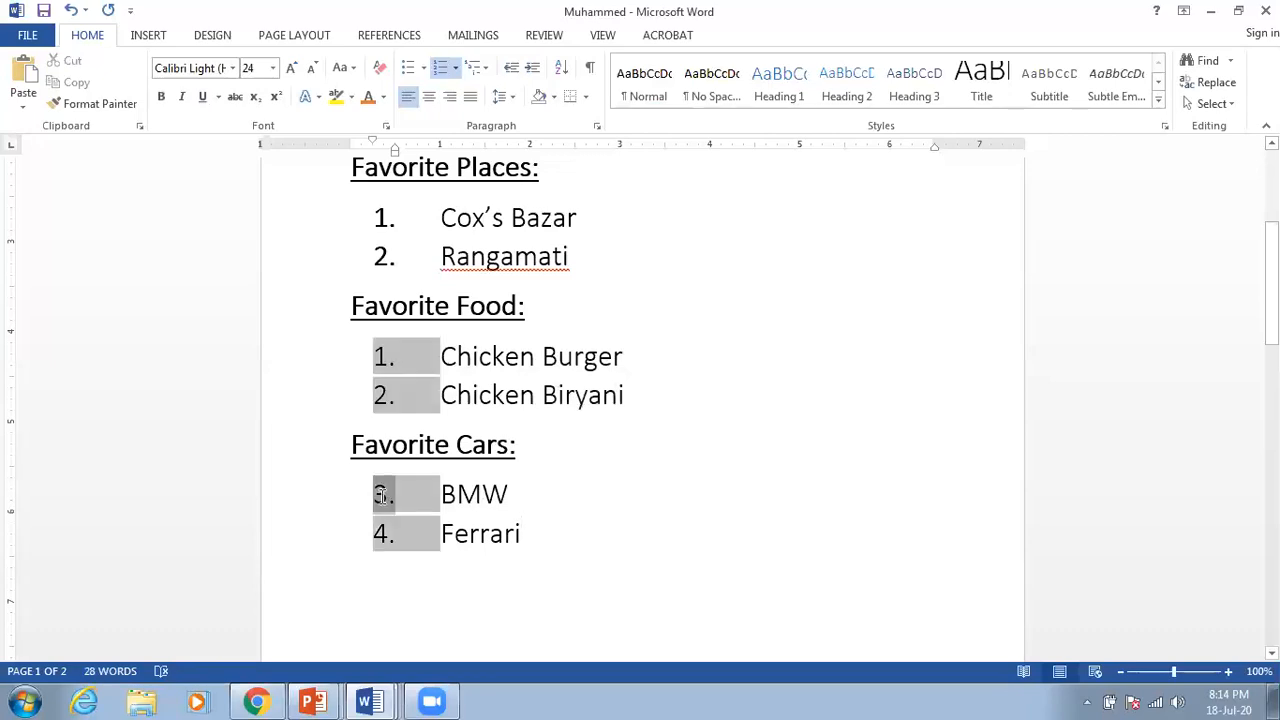
left_click(531, 511)
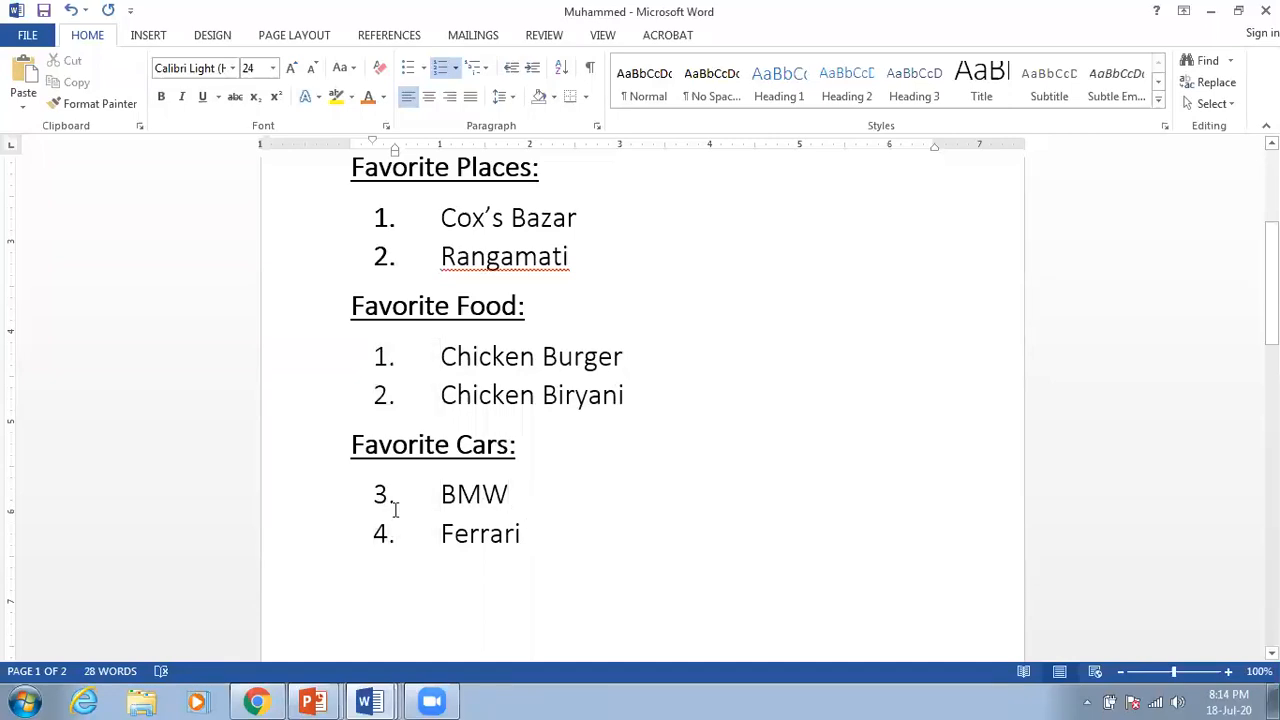
left_click(380, 494)
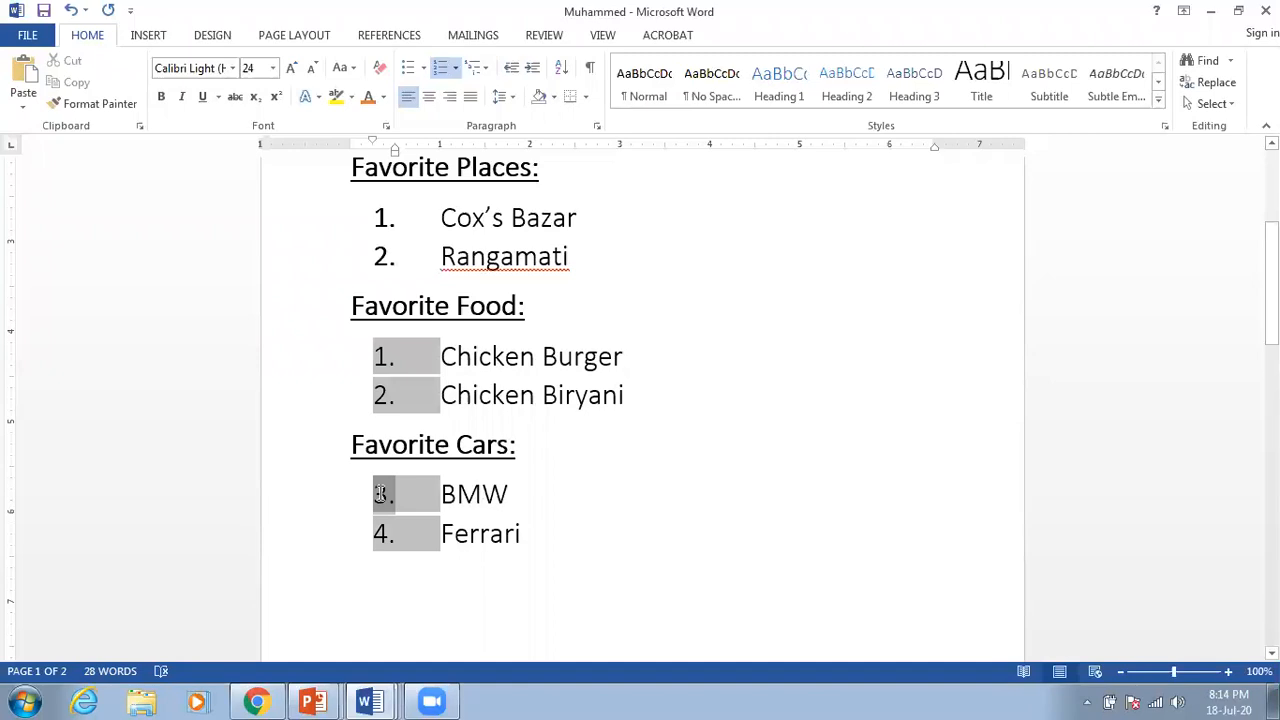
right_click(380, 494)
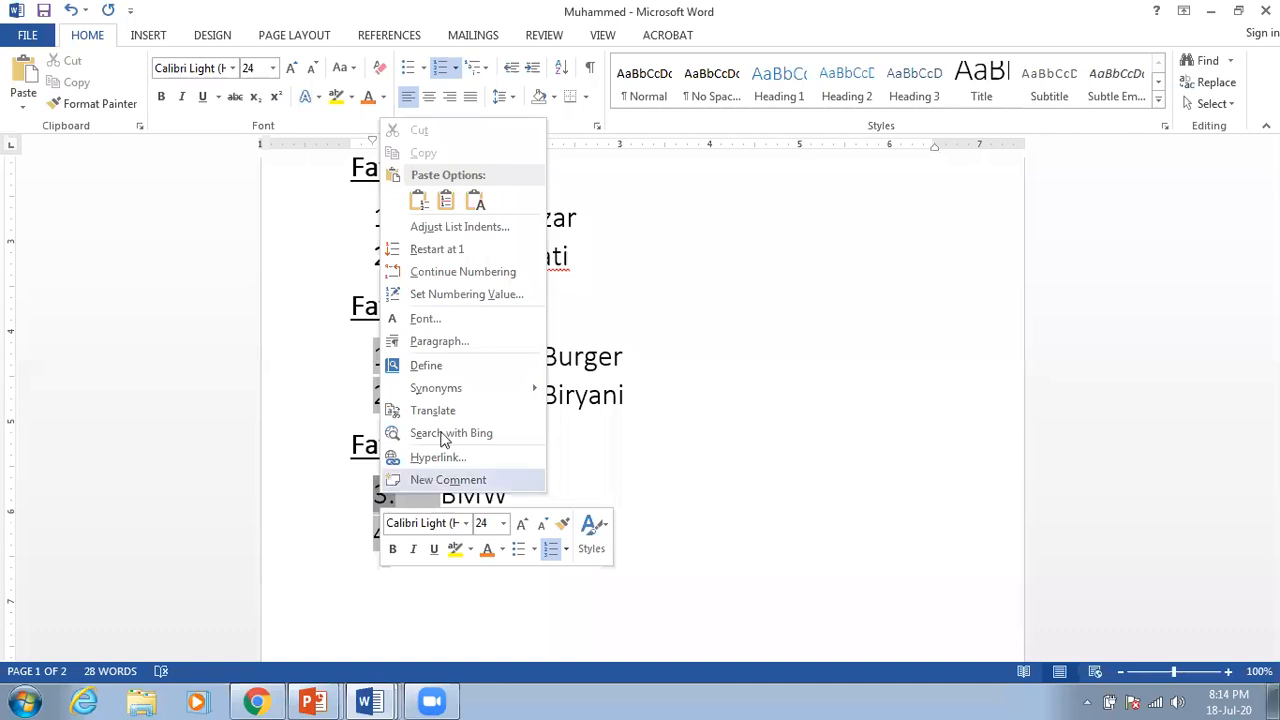
left_click(625, 474)
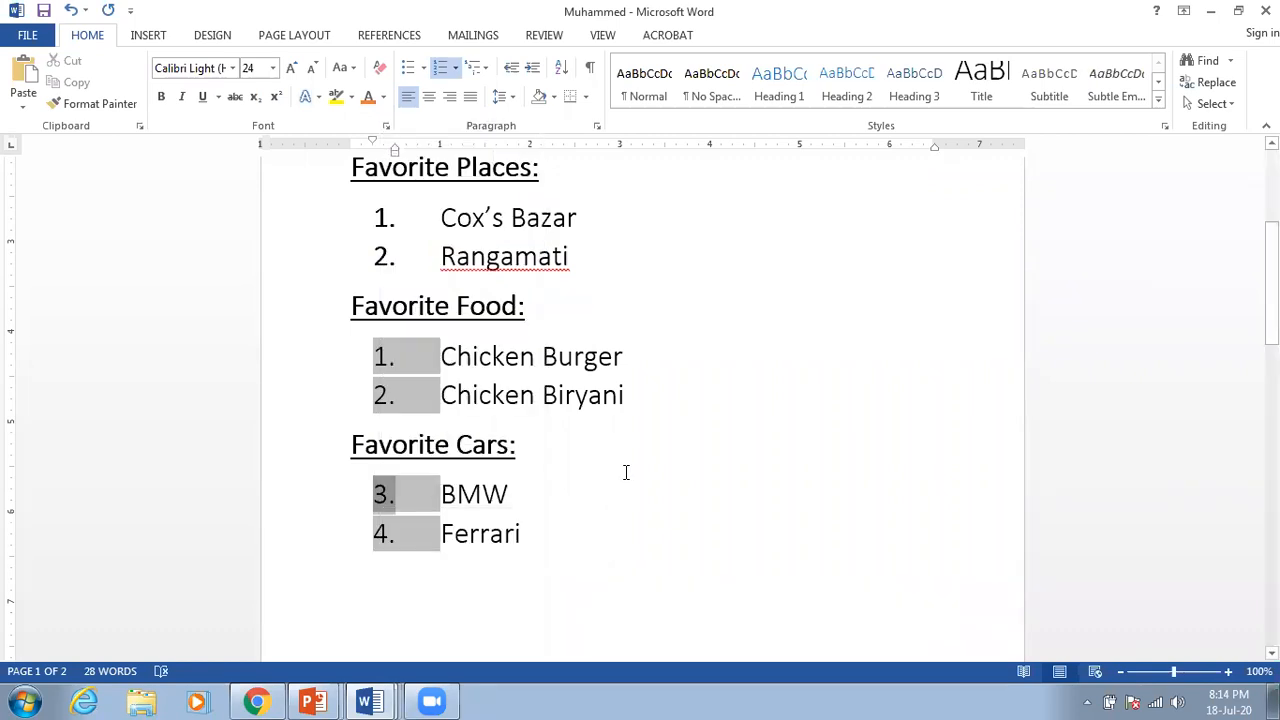
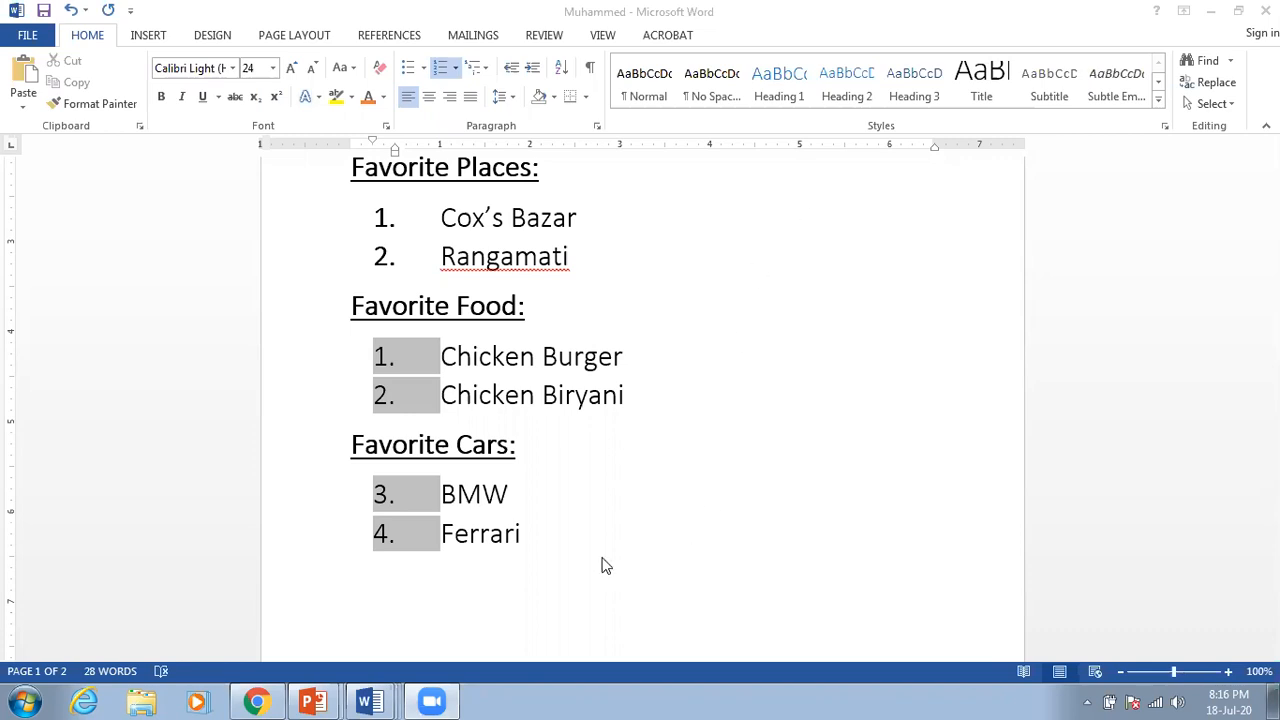
Step: Restart the Favorite Cars numbering at 1 so BMW and Ferrari read 1 and 2
left_click(531, 547)
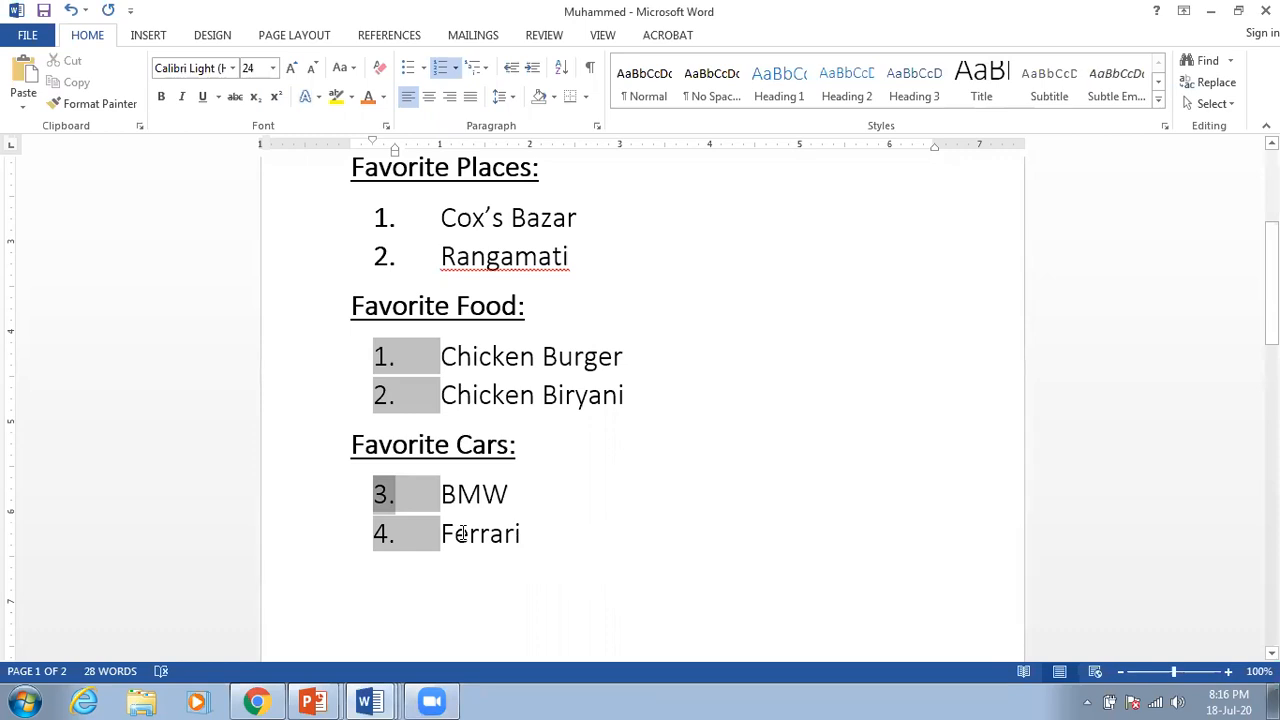
left_click(506, 530)
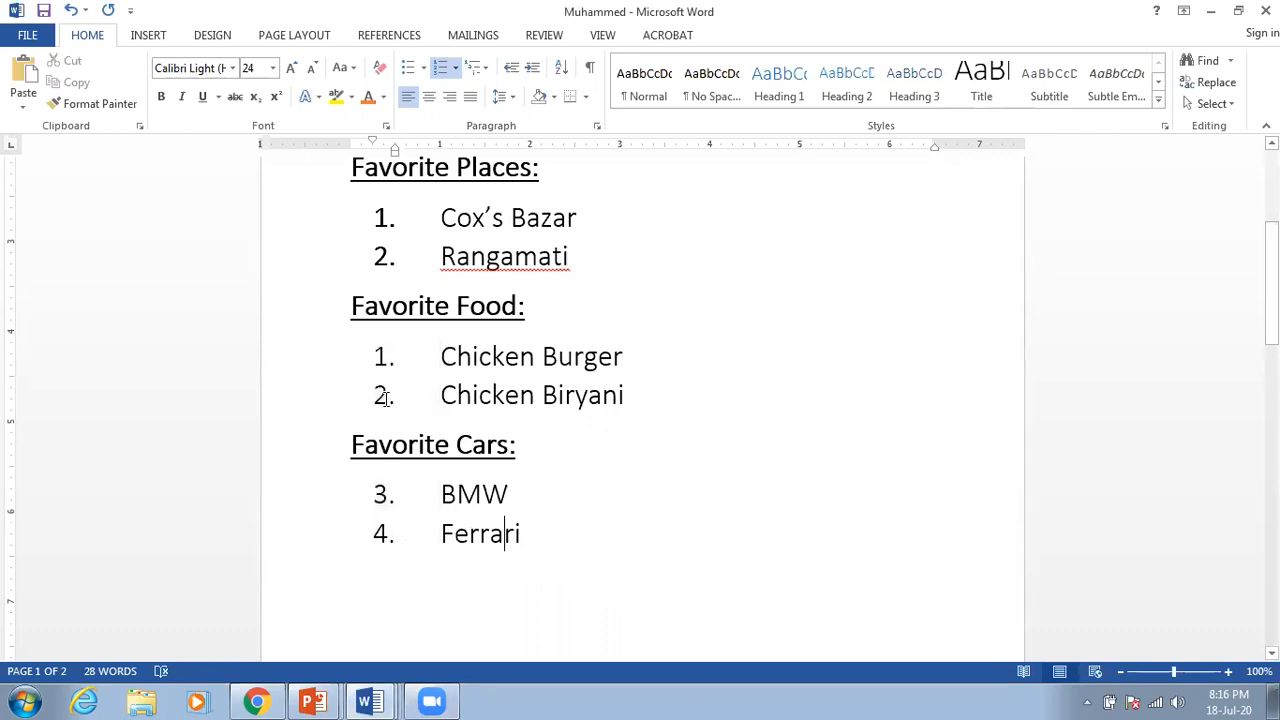
left_click(381, 494)
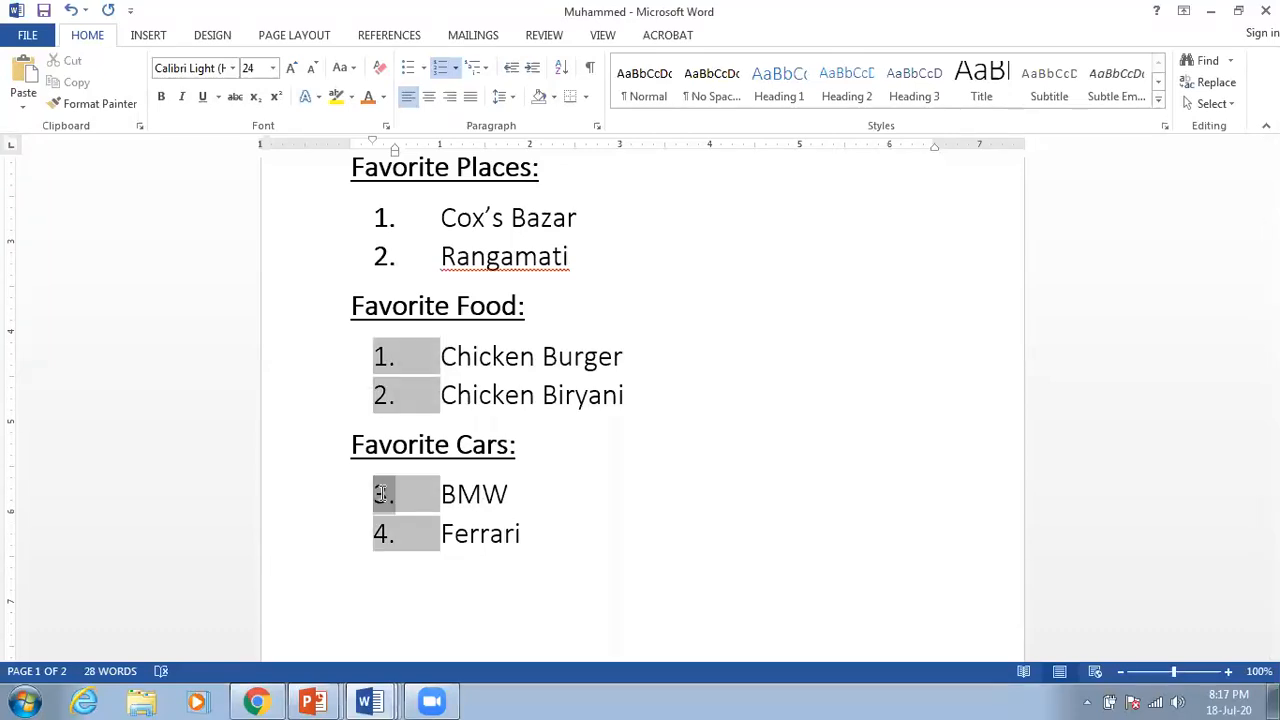
right_click(381, 494)
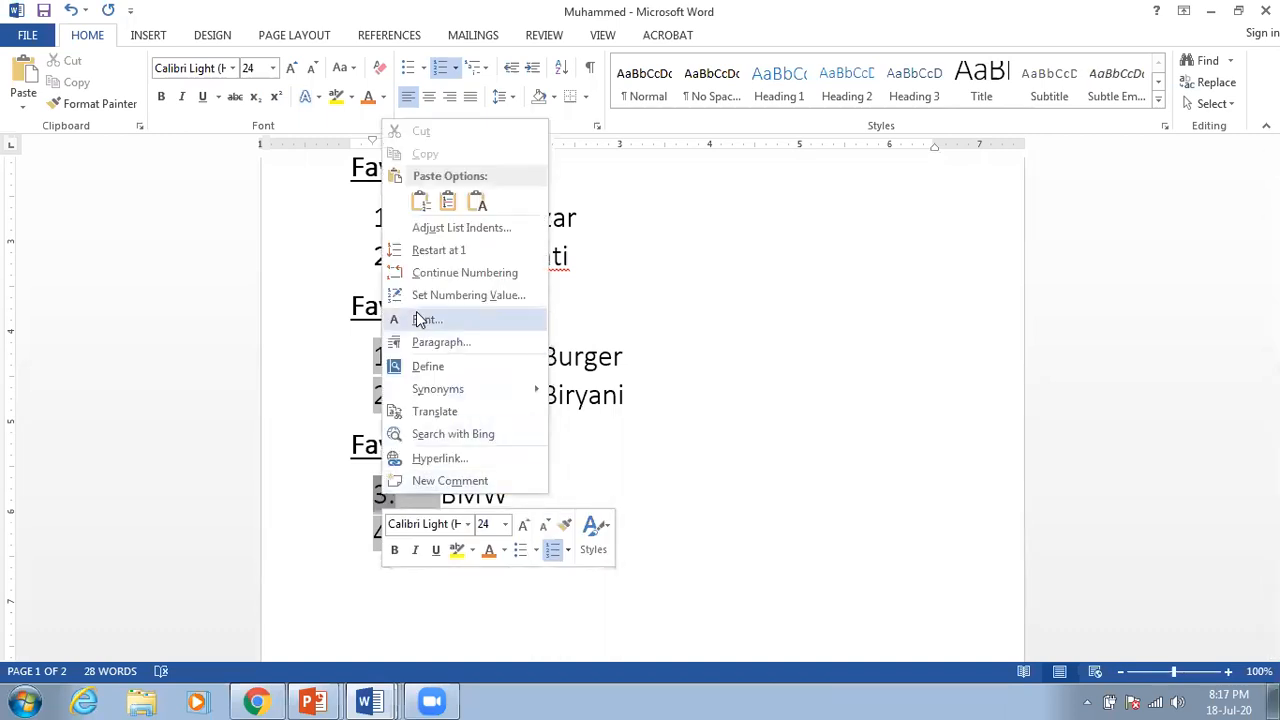
left_click(488, 256)
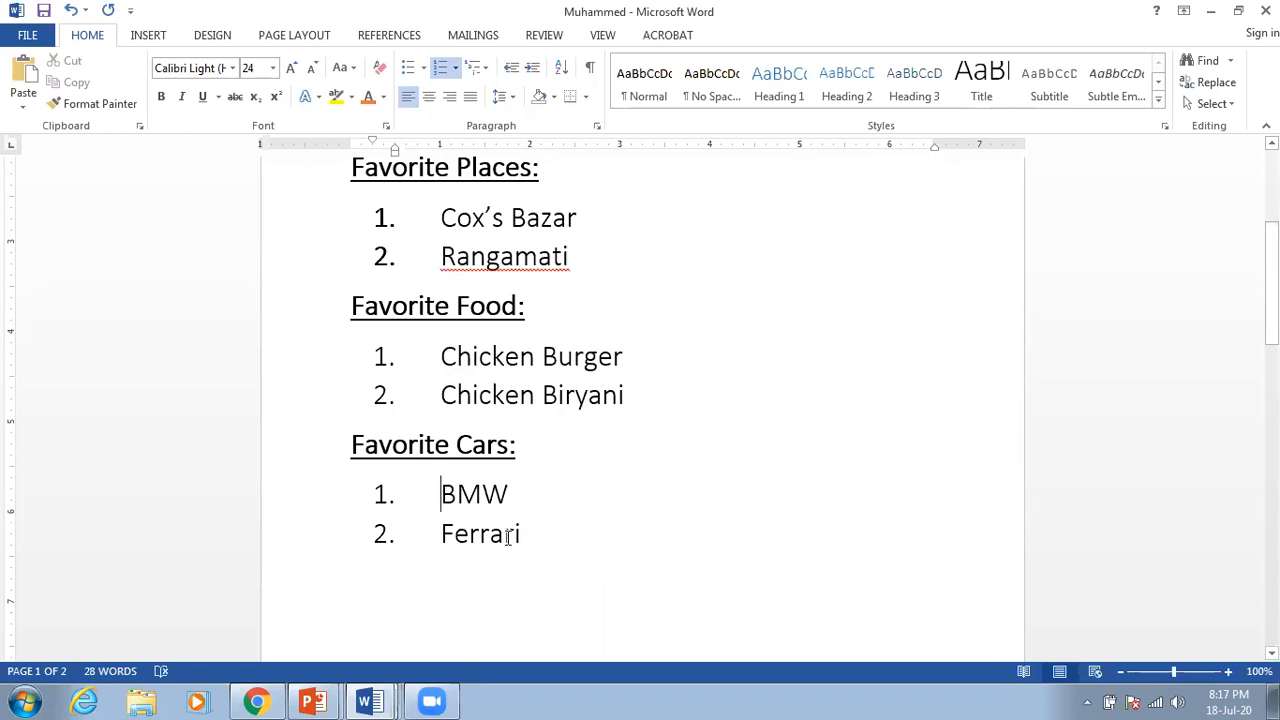
Step: Scroll back to the top of the document and select the 'Hobby:' heading
scroll(529, 528, "down", 3)
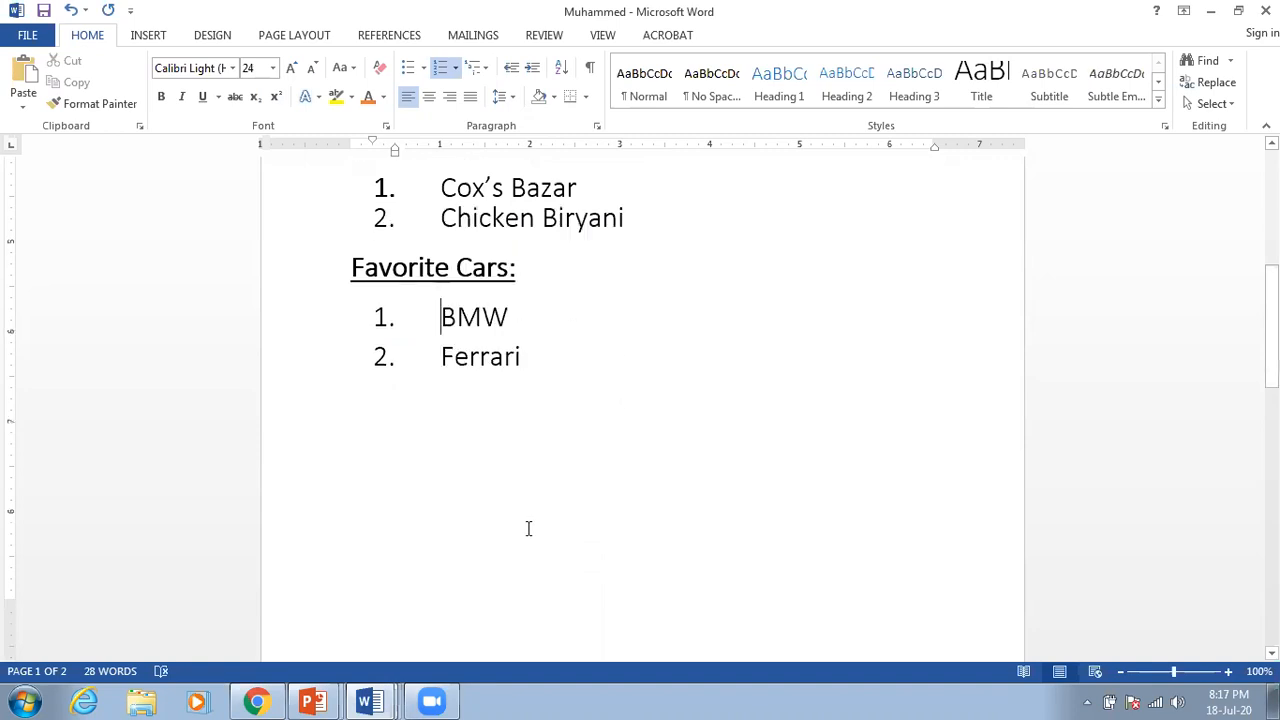
scroll(520, 529, "down", 2)
scroll(511, 529, "up", 5)
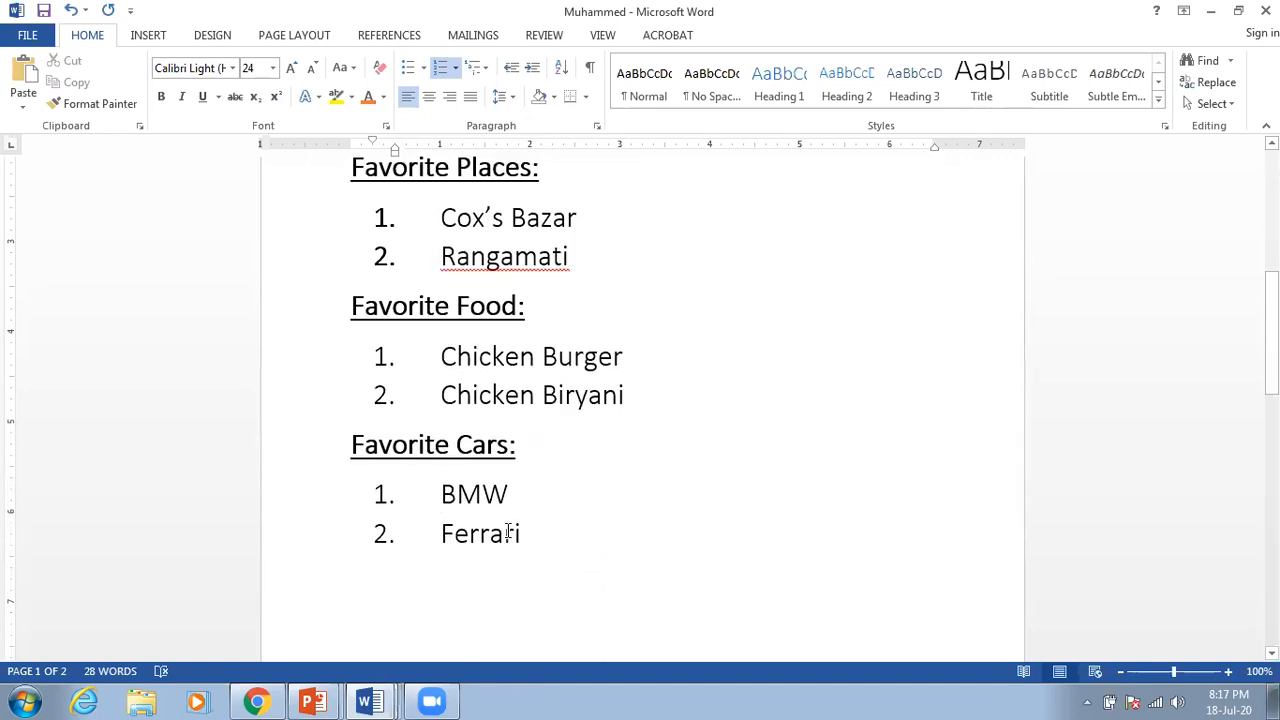
scroll(508, 531, "up", 5)
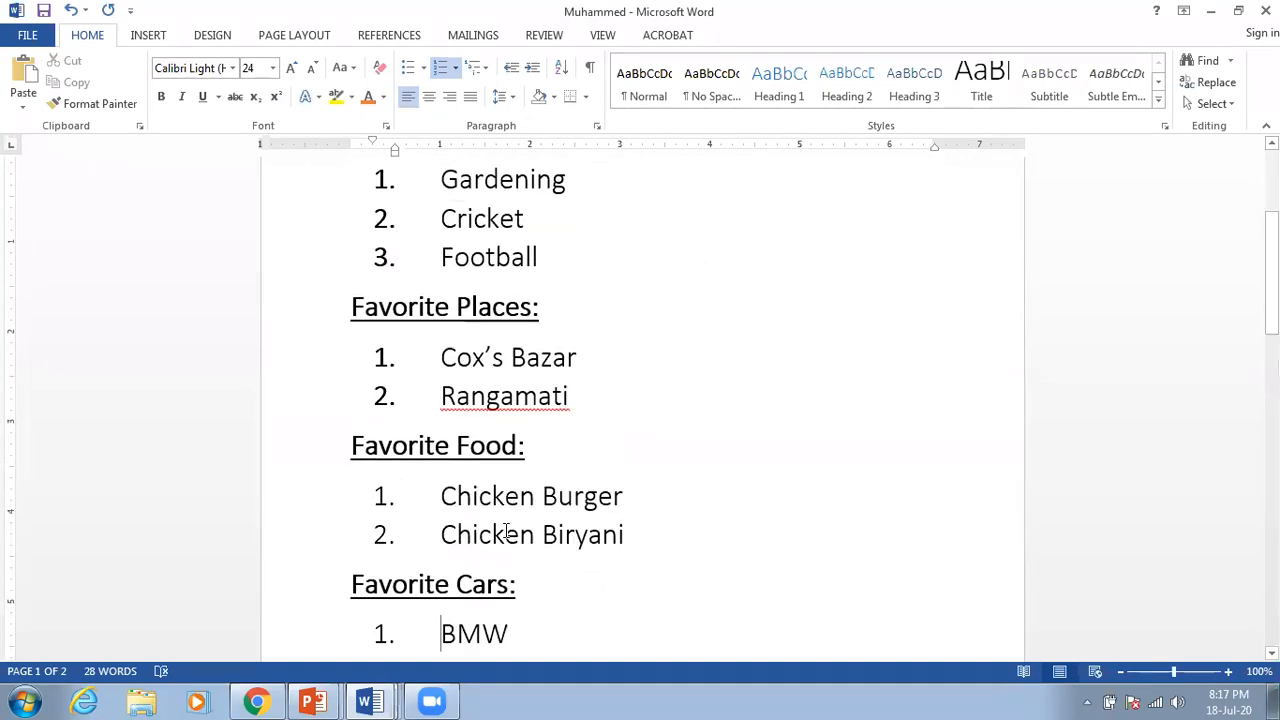
scroll(505, 532, "down", 4)
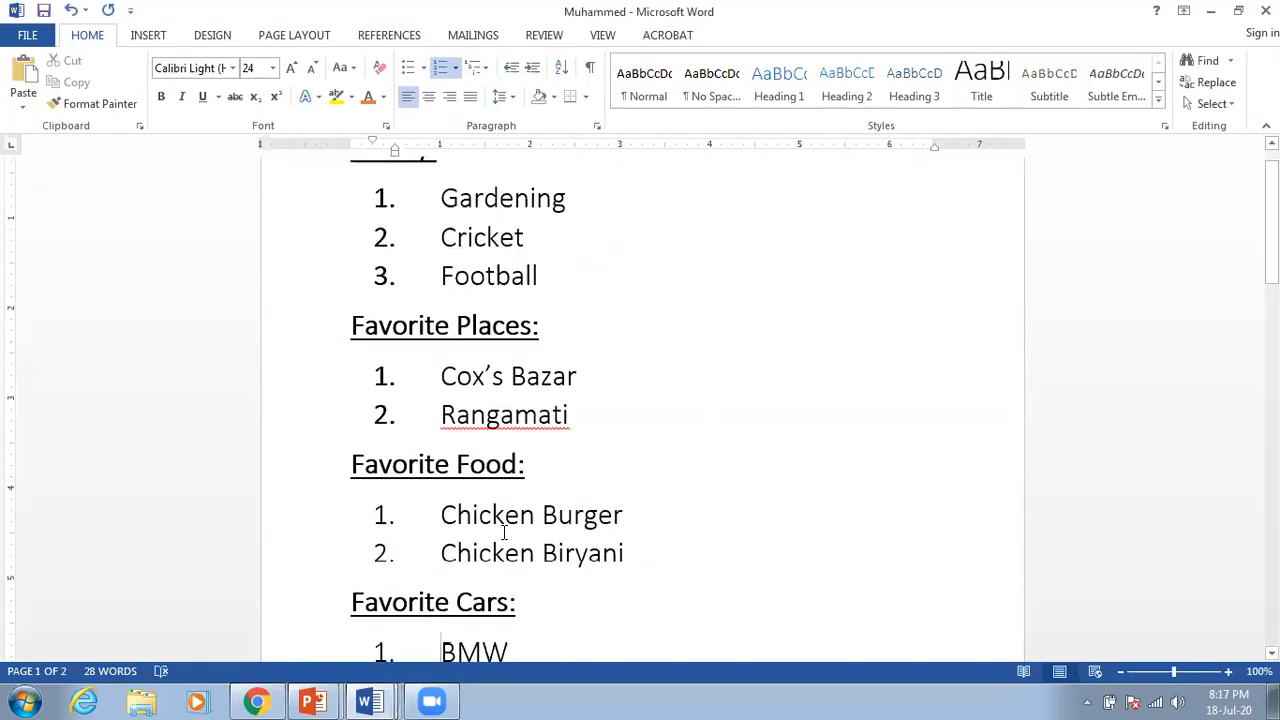
scroll(502, 533, "down", 2)
scroll(502, 535, "down", 6)
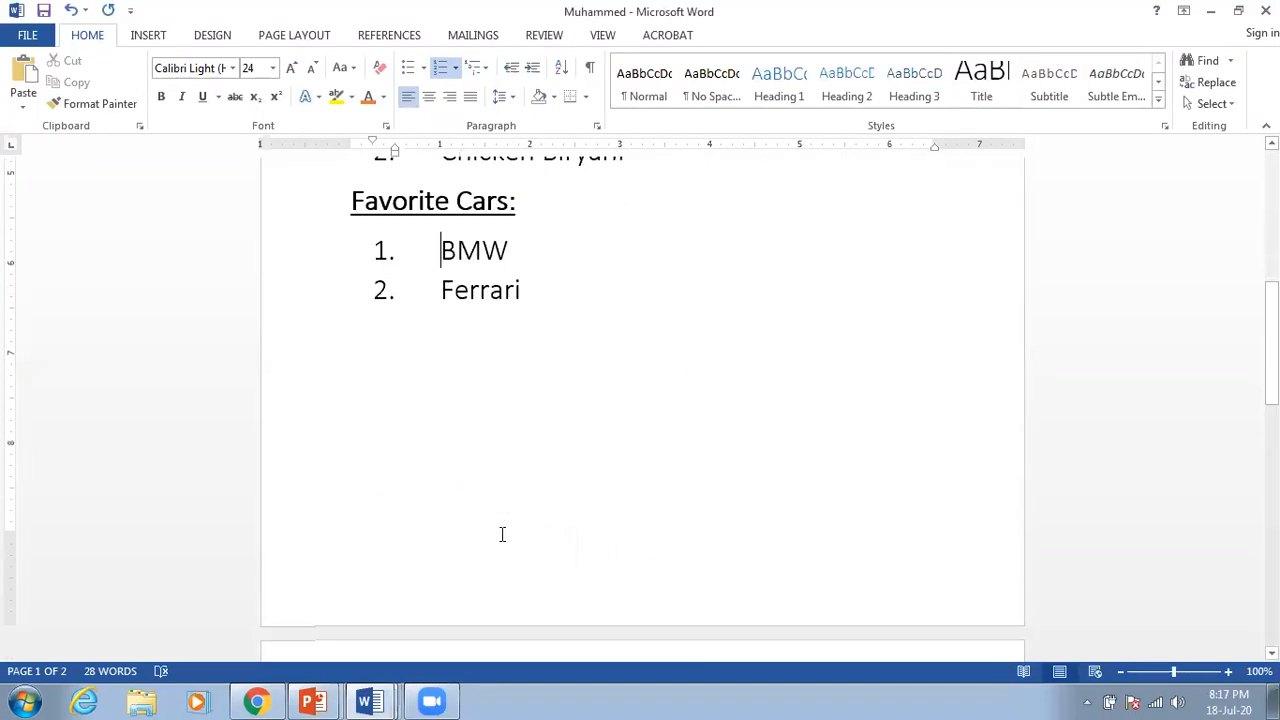
scroll(502, 535, "up", 8)
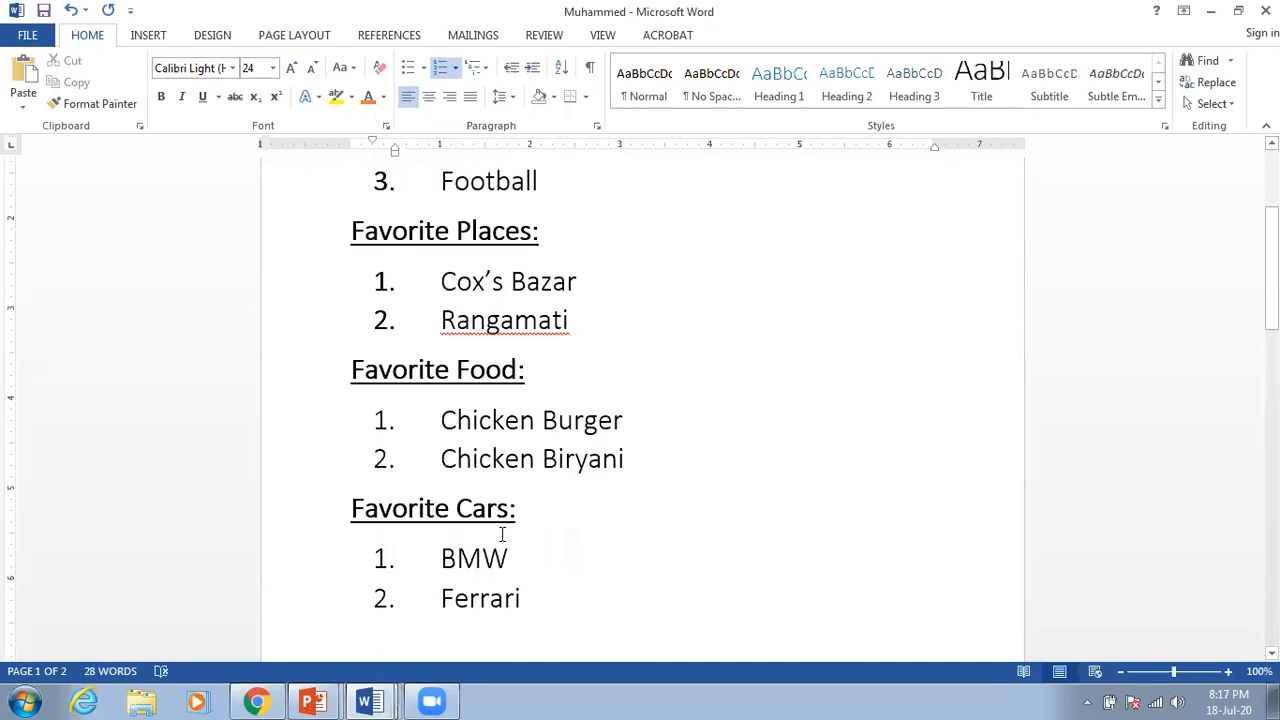
scroll(500, 530, "down", 1)
scroll(440, 510, "up", 1)
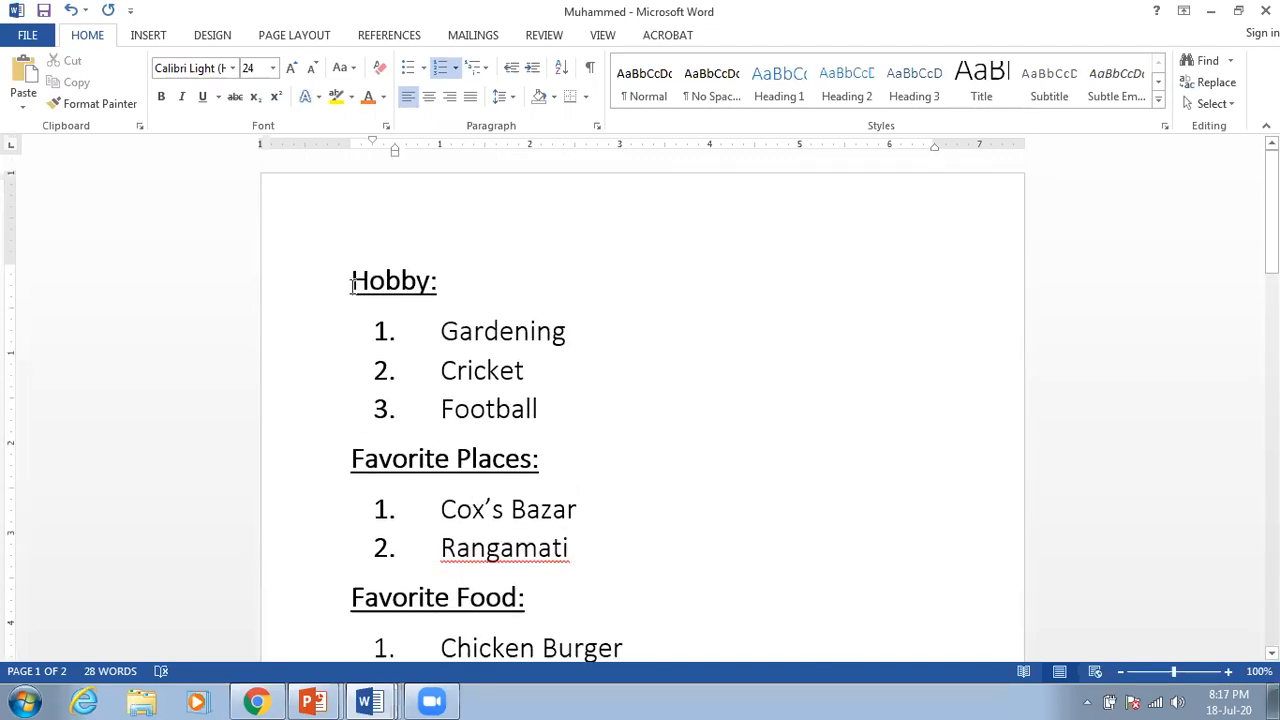
left_click_drag(352, 284, 487, 313)
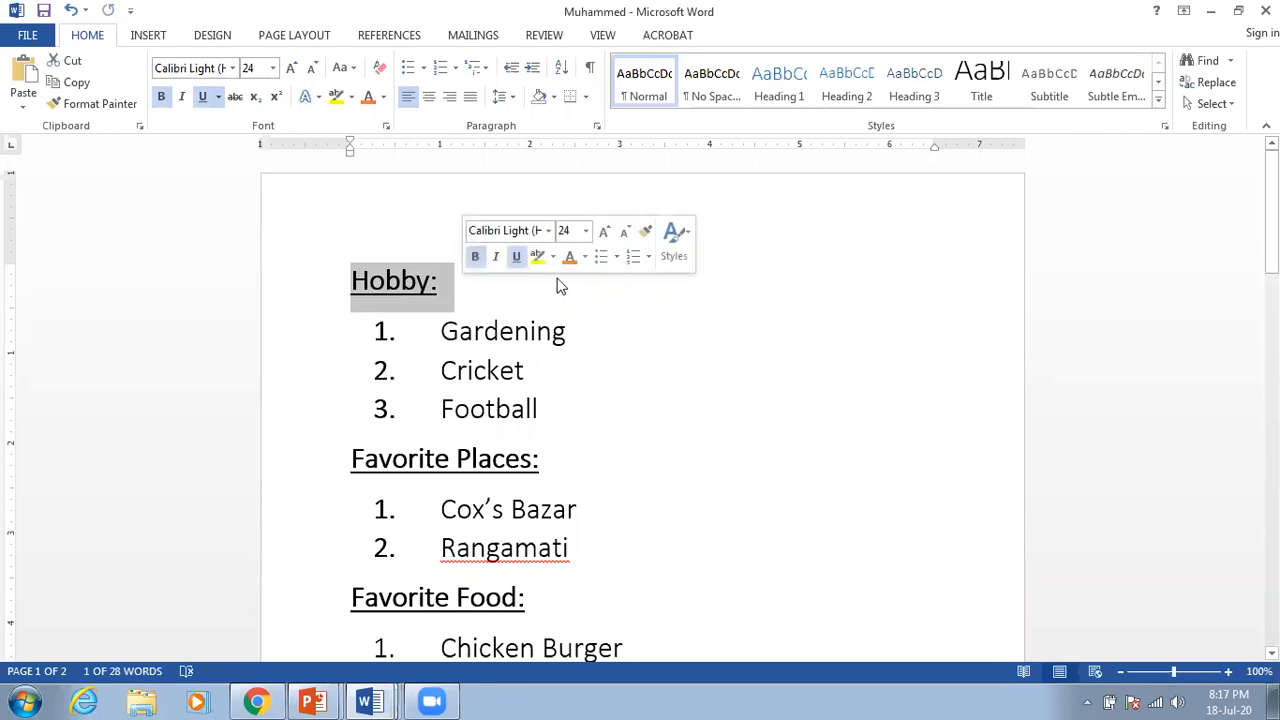
Step: Apply the Normal style to 'Hobby:', then select the text from Hobby: down through the lists
left_click(645, 90)
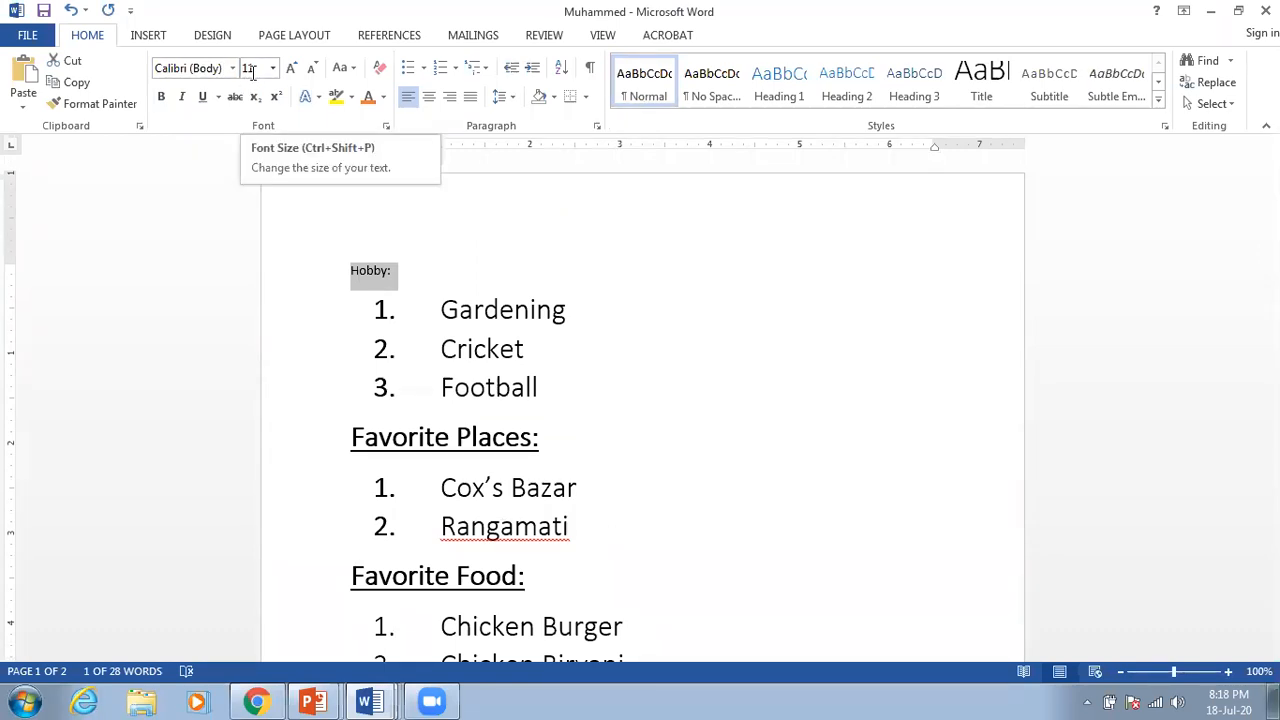
left_click(420, 276)
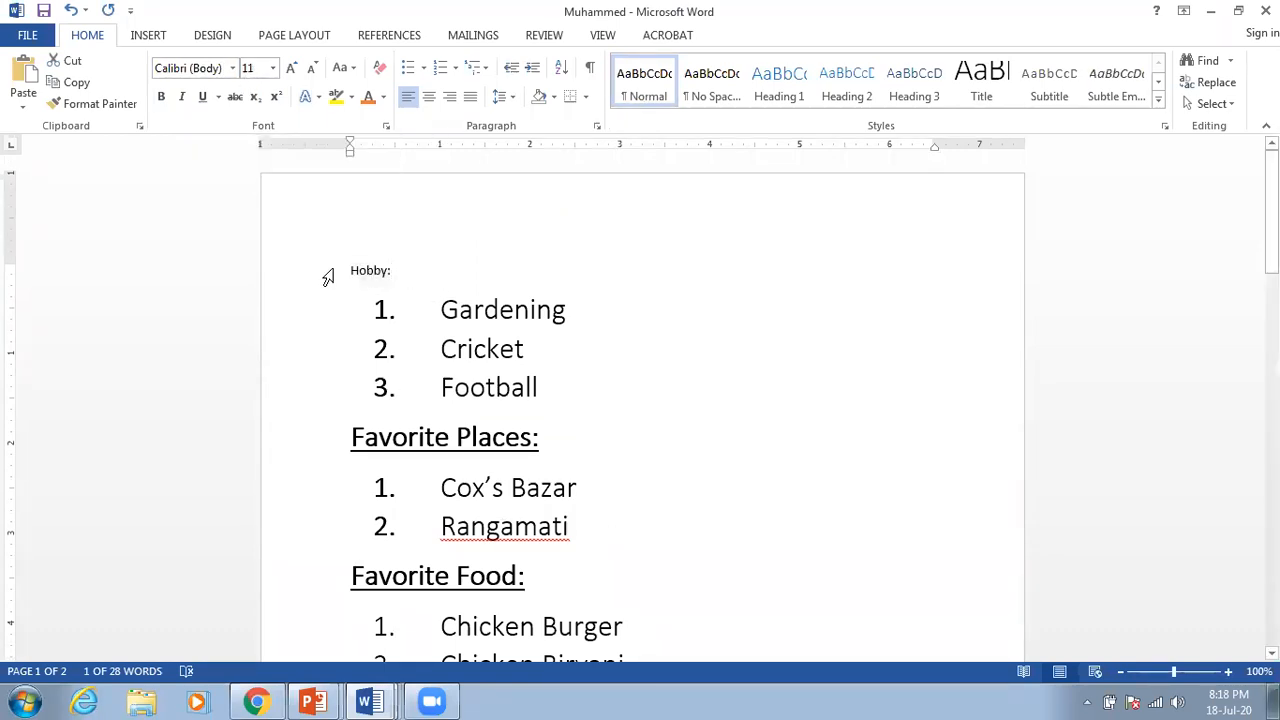
left_click_drag(350, 270, 565, 435)
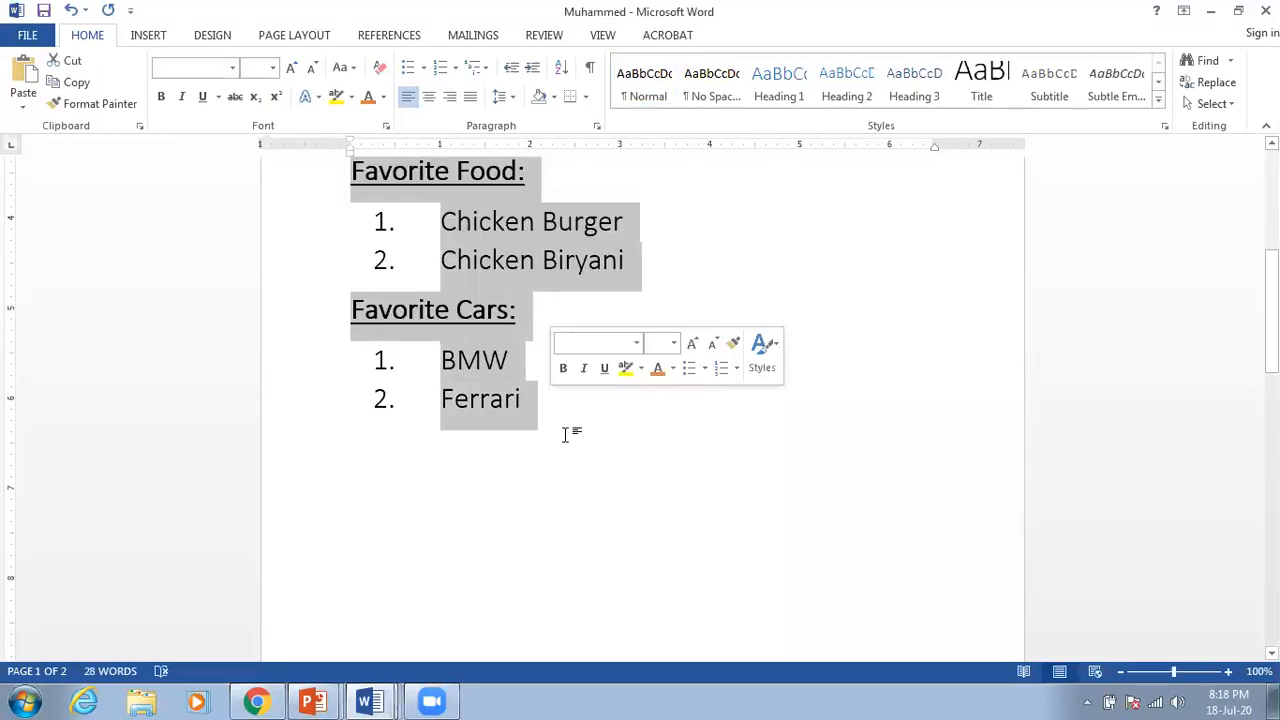
Step: Apply the Normal style to the selected lists, including the Gardening and Cricket lines
left_click(645, 85)
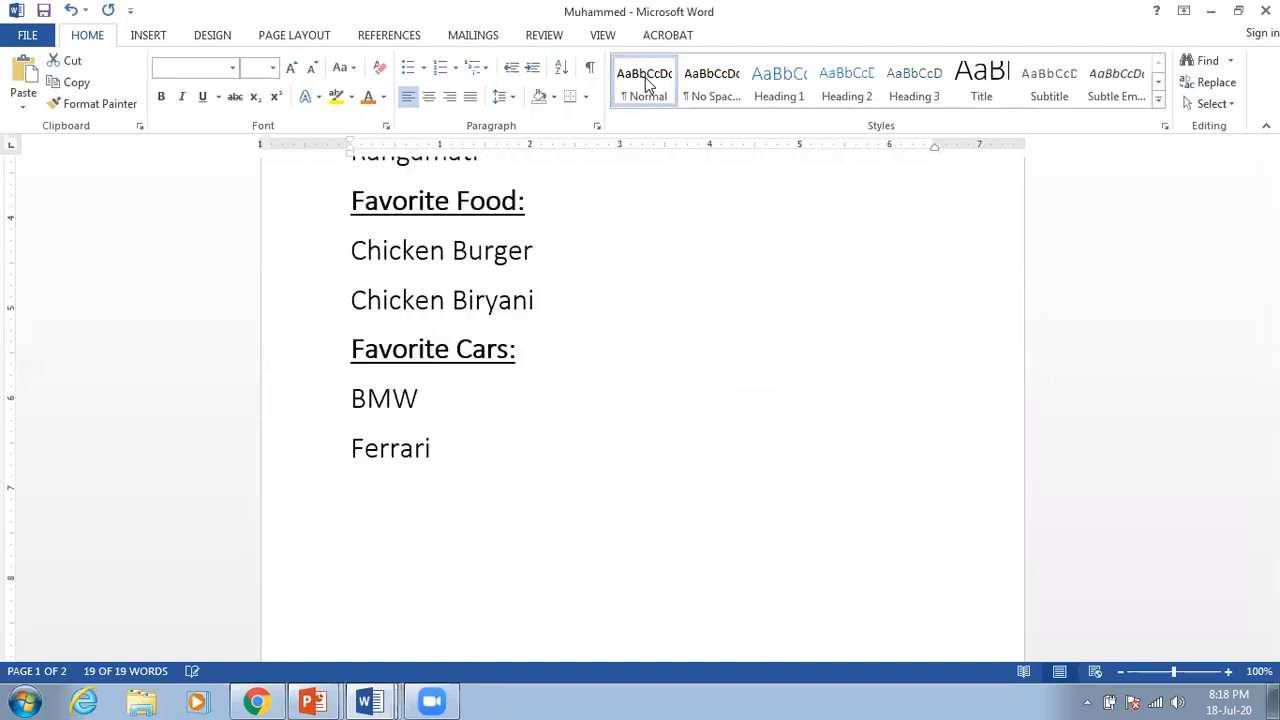
scroll(658, 258, "up", 4)
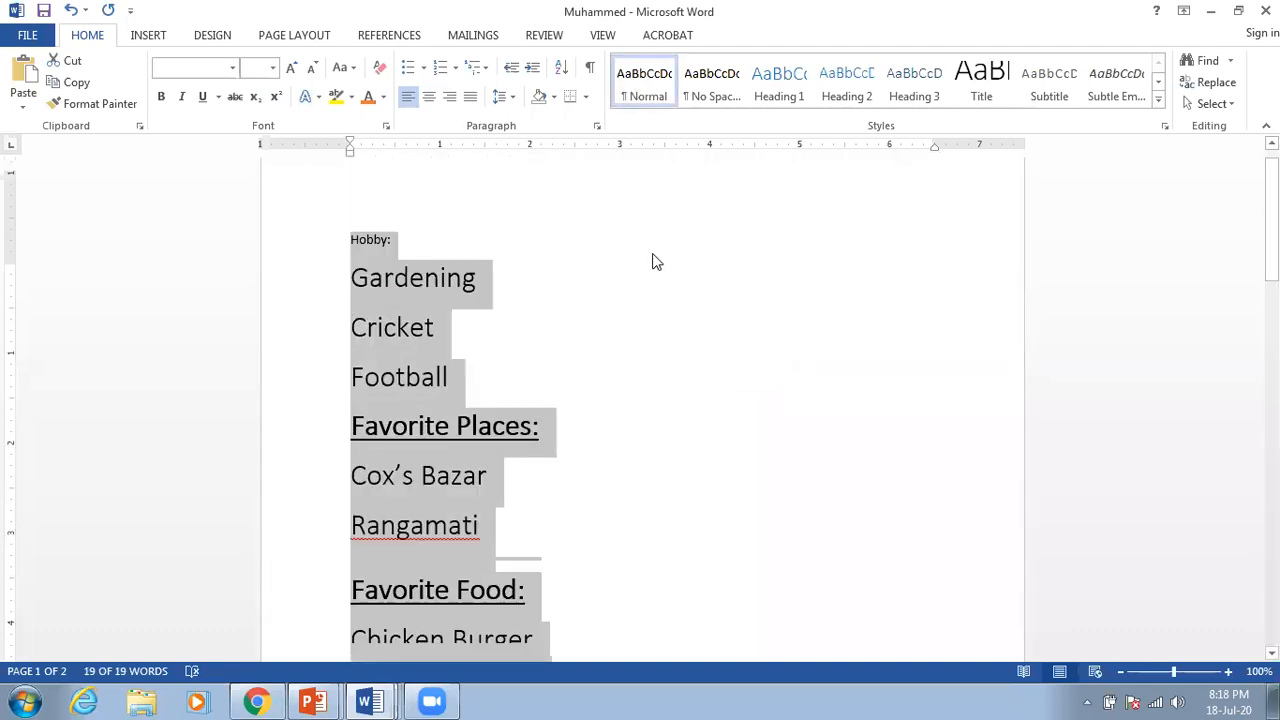
left_click_drag(351, 309, 569, 487)
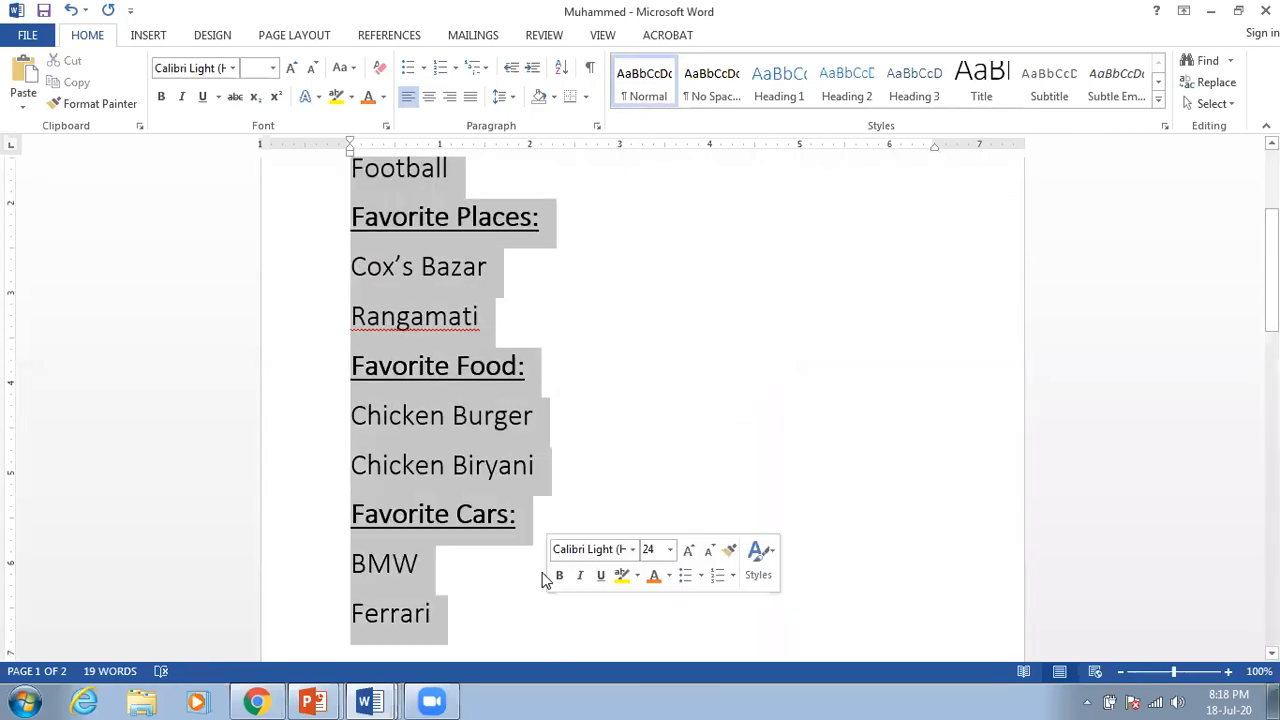
left_click(645, 80)
scroll(405, 403, "up", 3)
left_click(549, 336)
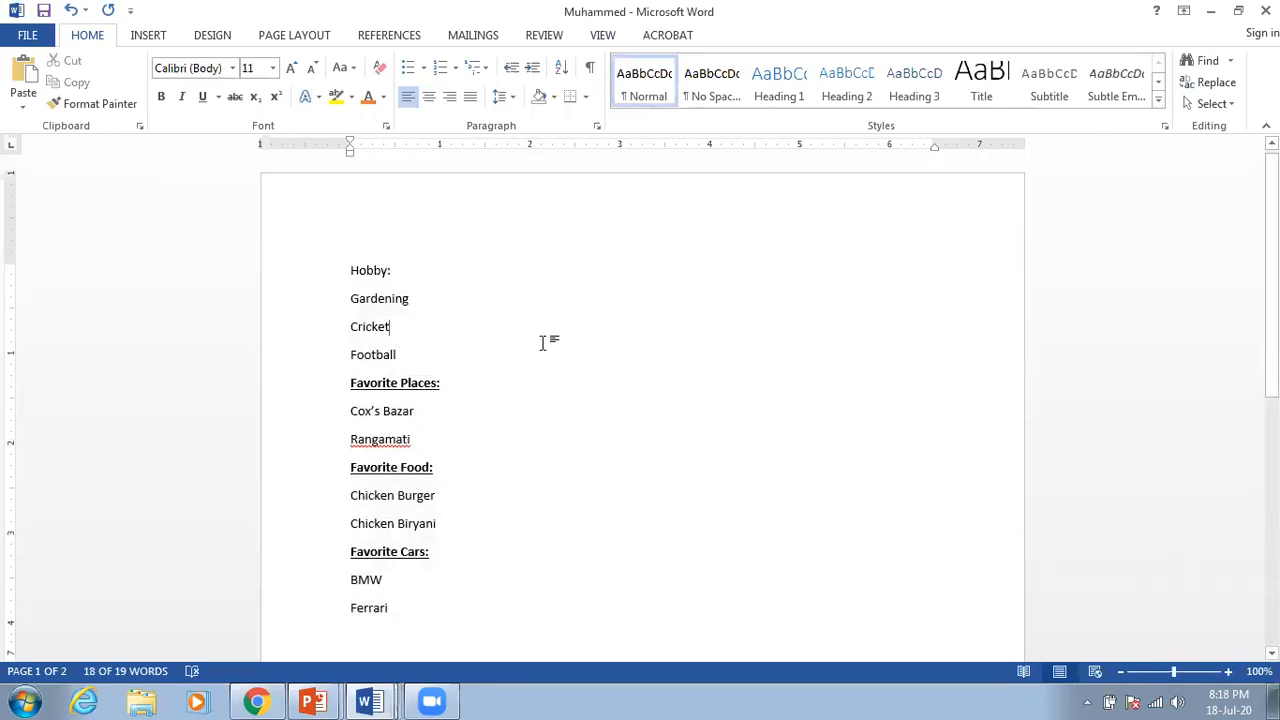
Step: Undo twice with Ctrl+Z to restore the numbered list formatting
scroll(541, 345, "down", 3)
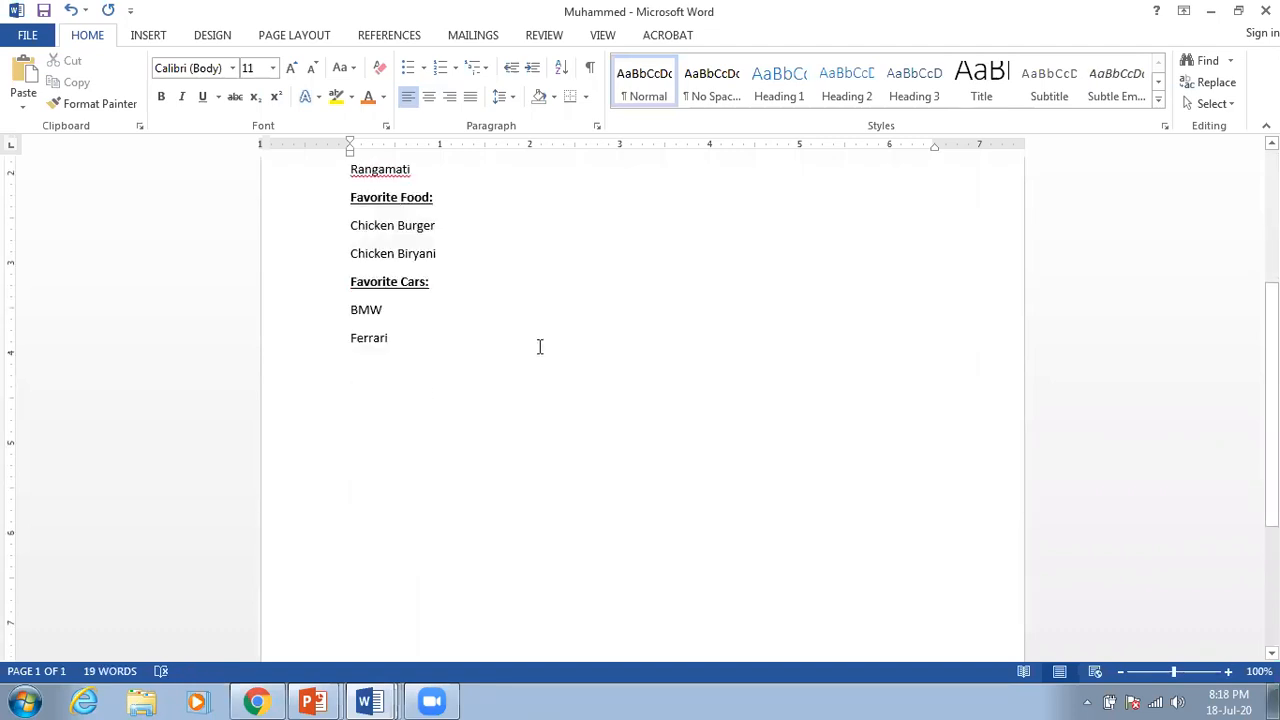
key("ctrl+z")
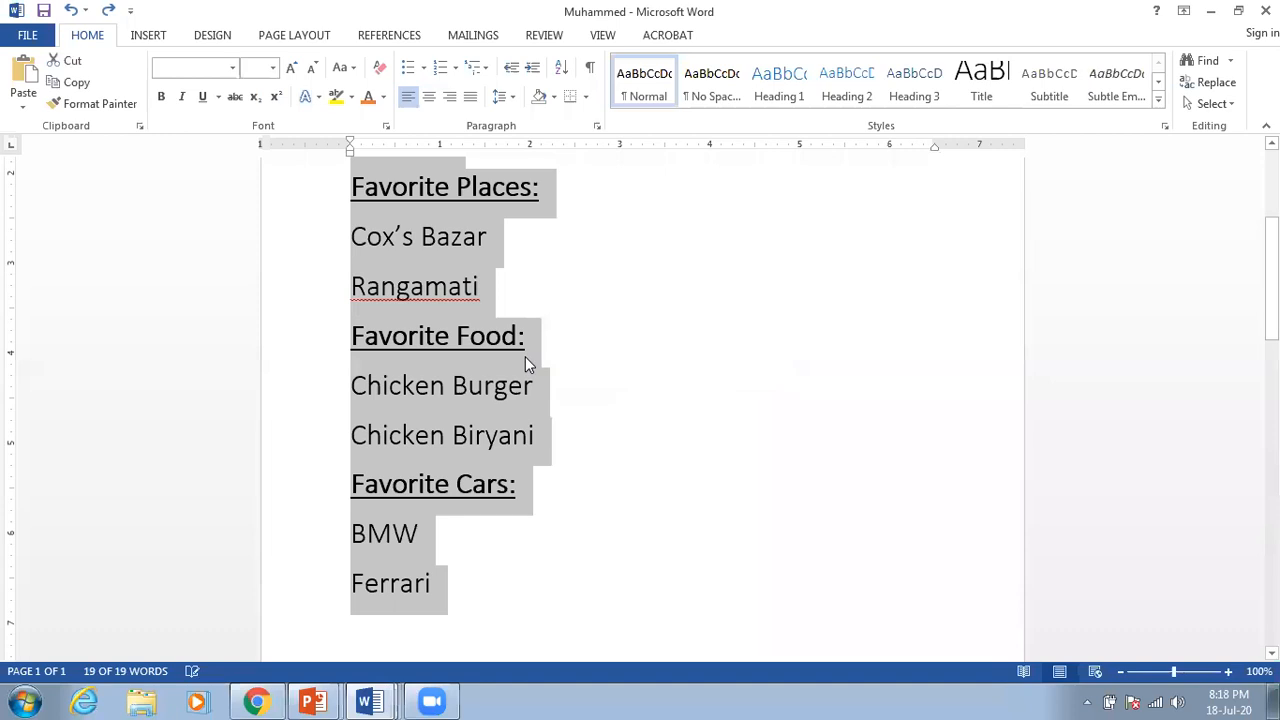
key("ctrl+z")
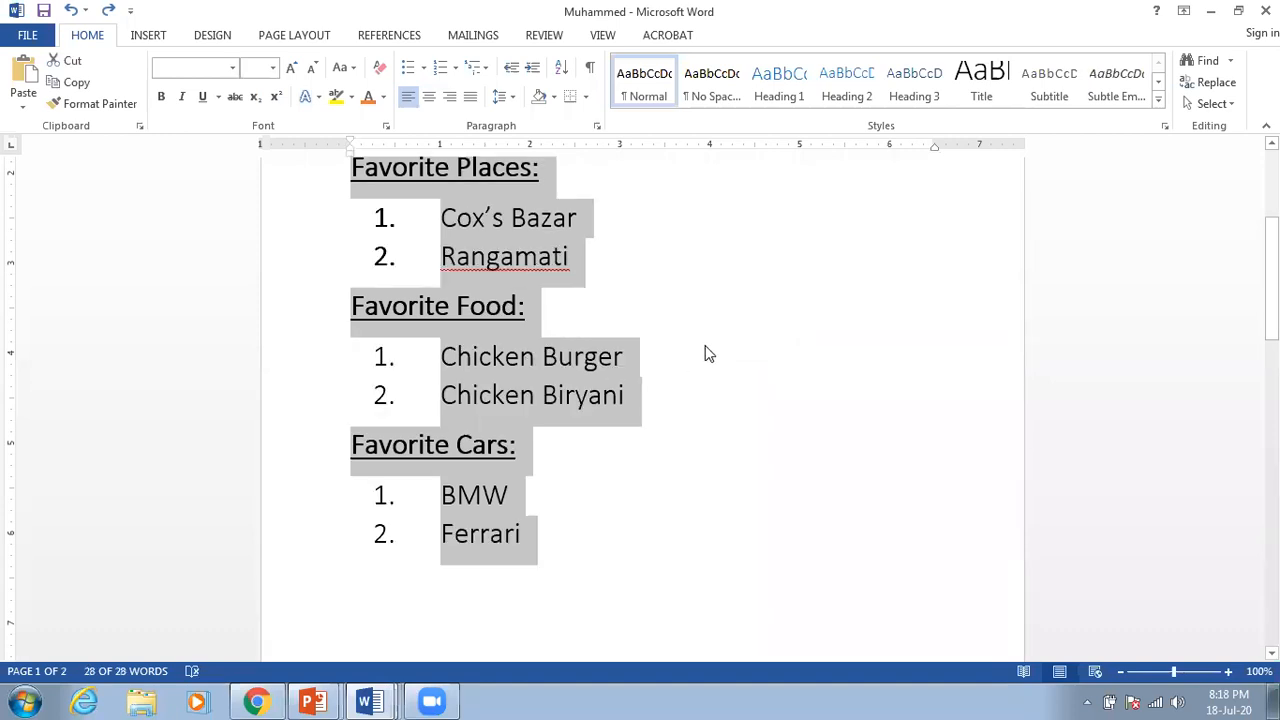
Step: Select the 'Hobby:' line and undo to restore its large underlined heading formatting
left_click(711, 353)
scroll(577, 381, "up", 5)
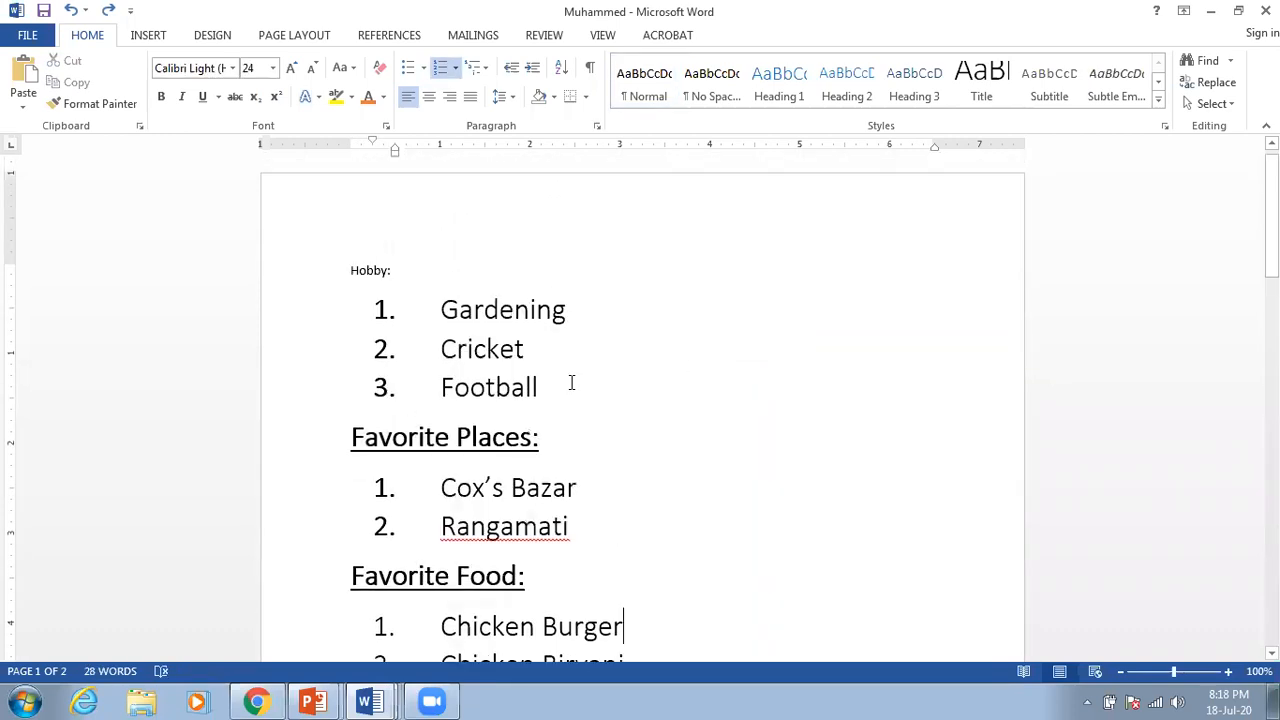
left_click(338, 267)
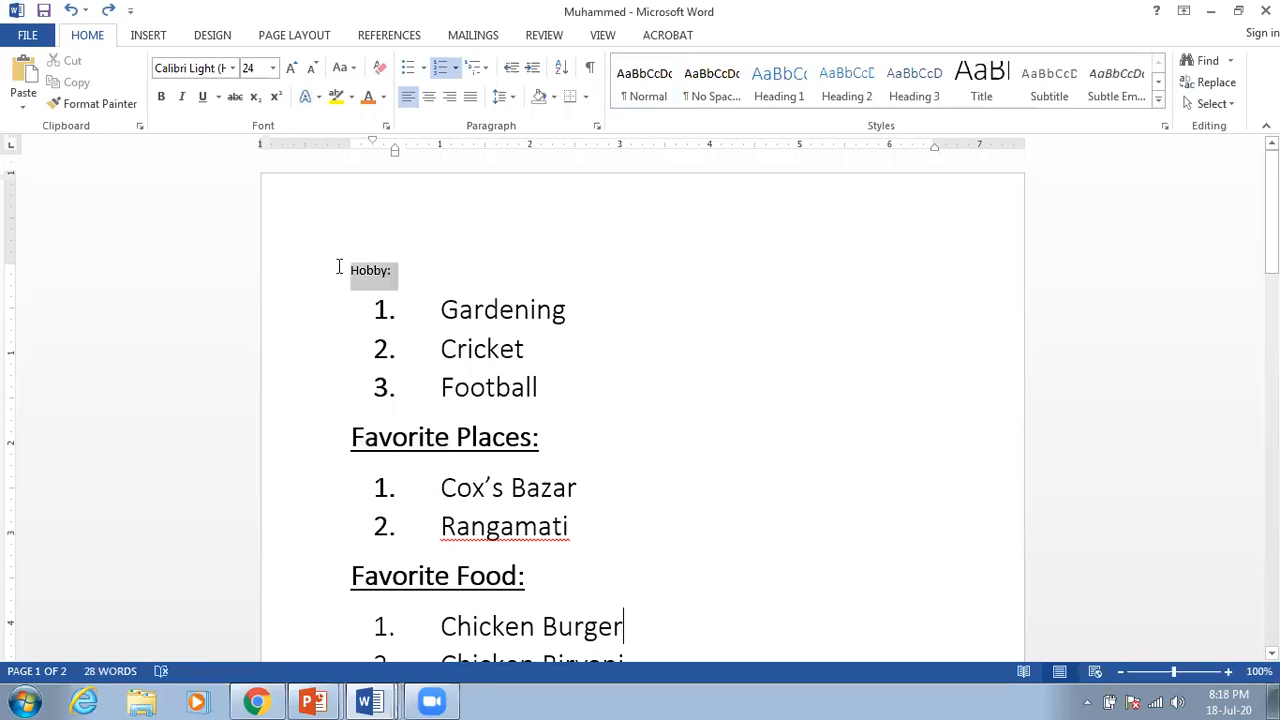
key("ctrl+z")
left_click(585, 281)
Step: Scroll through the restored lists and place the caret at the end of Ferrari
scroll(549, 367, "down", 1)
scroll(549, 367, "down", 5)
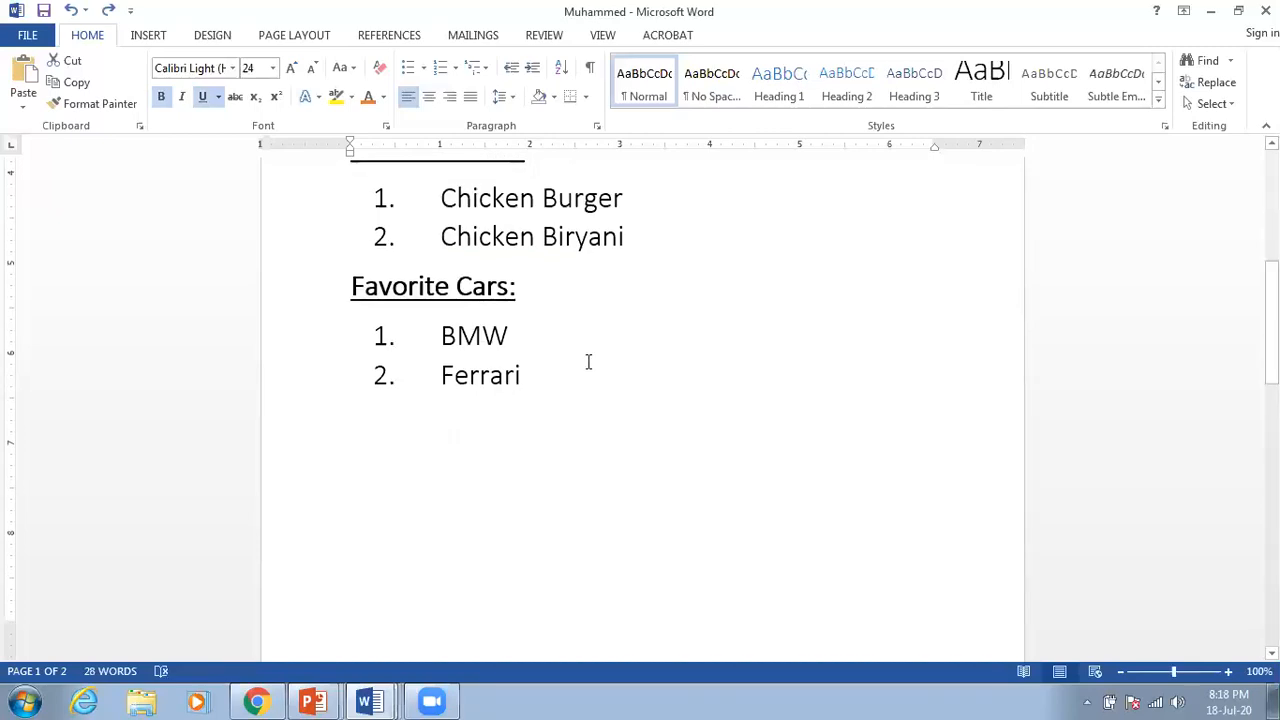
scroll(586, 366, "up", 5)
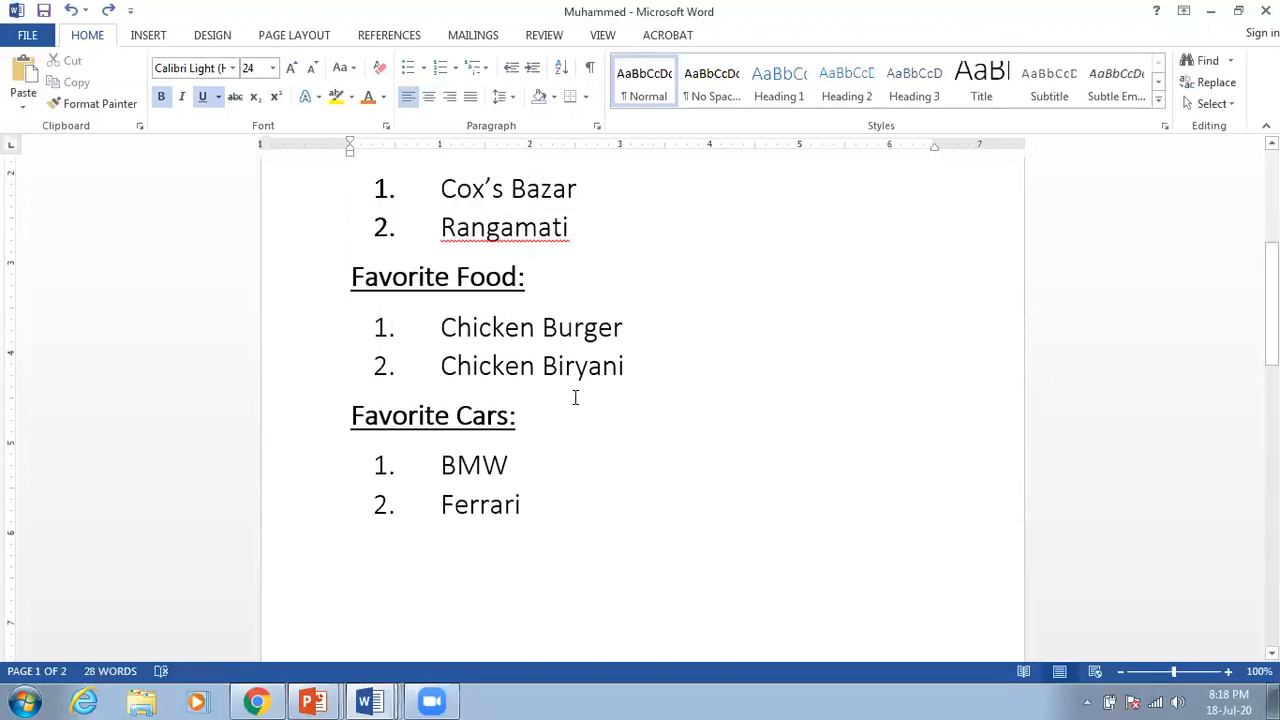
scroll(575, 398, "up", 3)
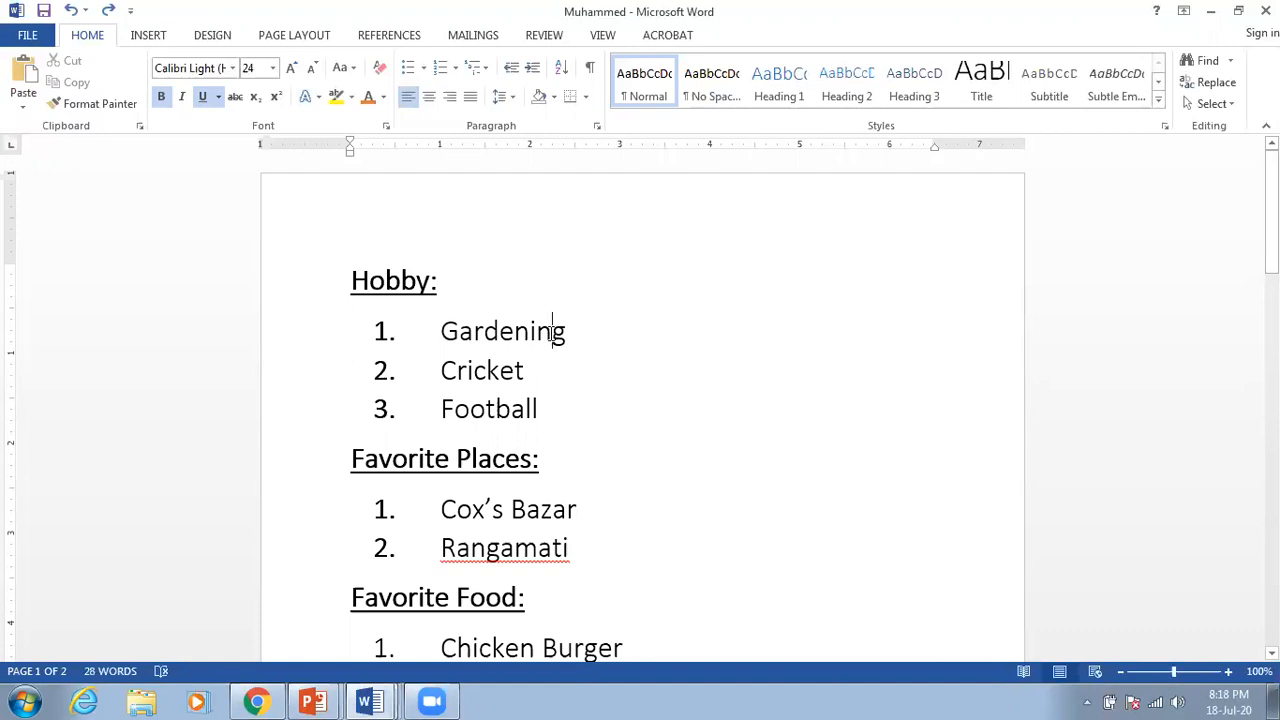
left_click(552, 330)
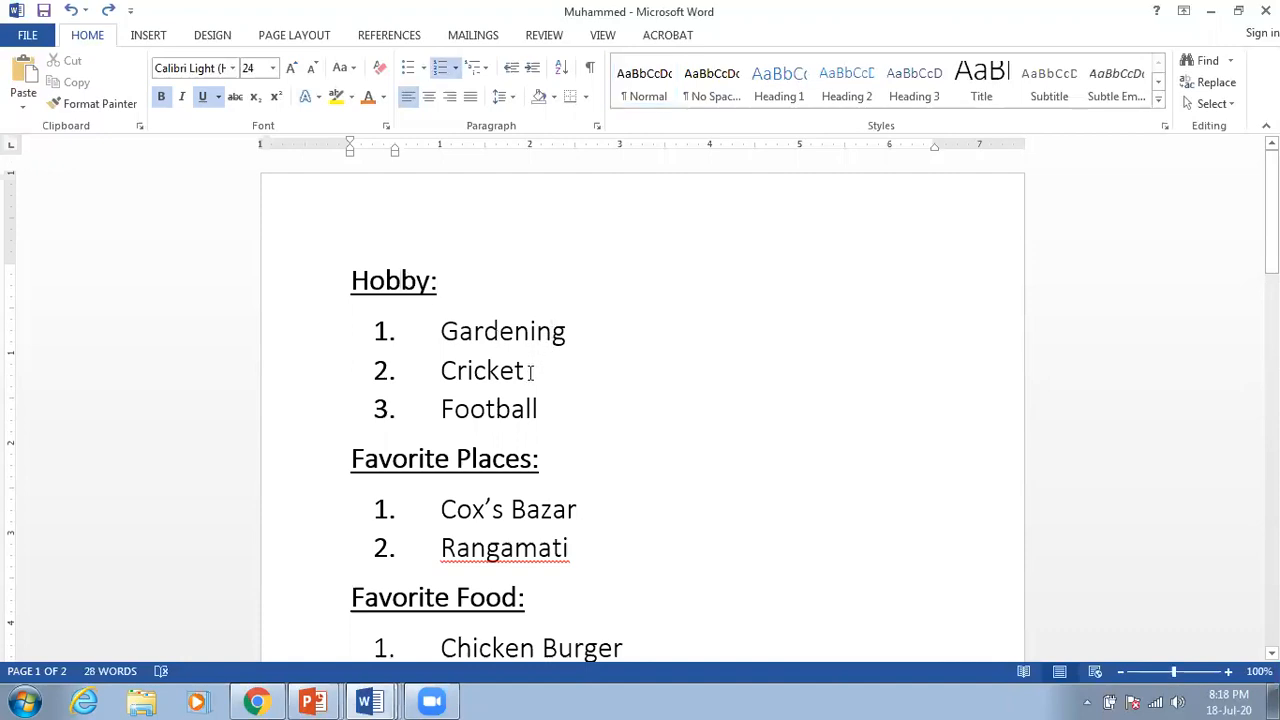
scroll(531, 371, "down", 12)
left_click(566, 332)
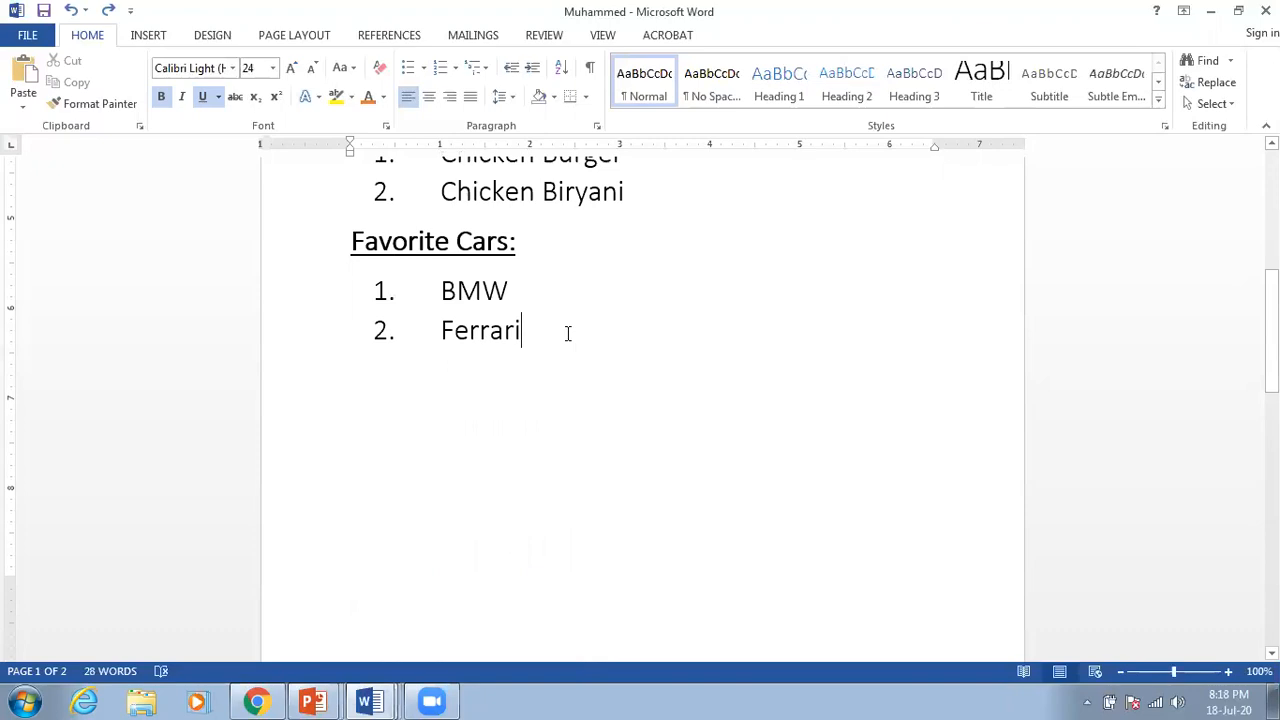
Step: Delete everything from Ferrari back to 'Hobby:', then switch to Presentation2 in PowerPoint
left_click_drag(580, 331, 286, 221)
key("Delete")
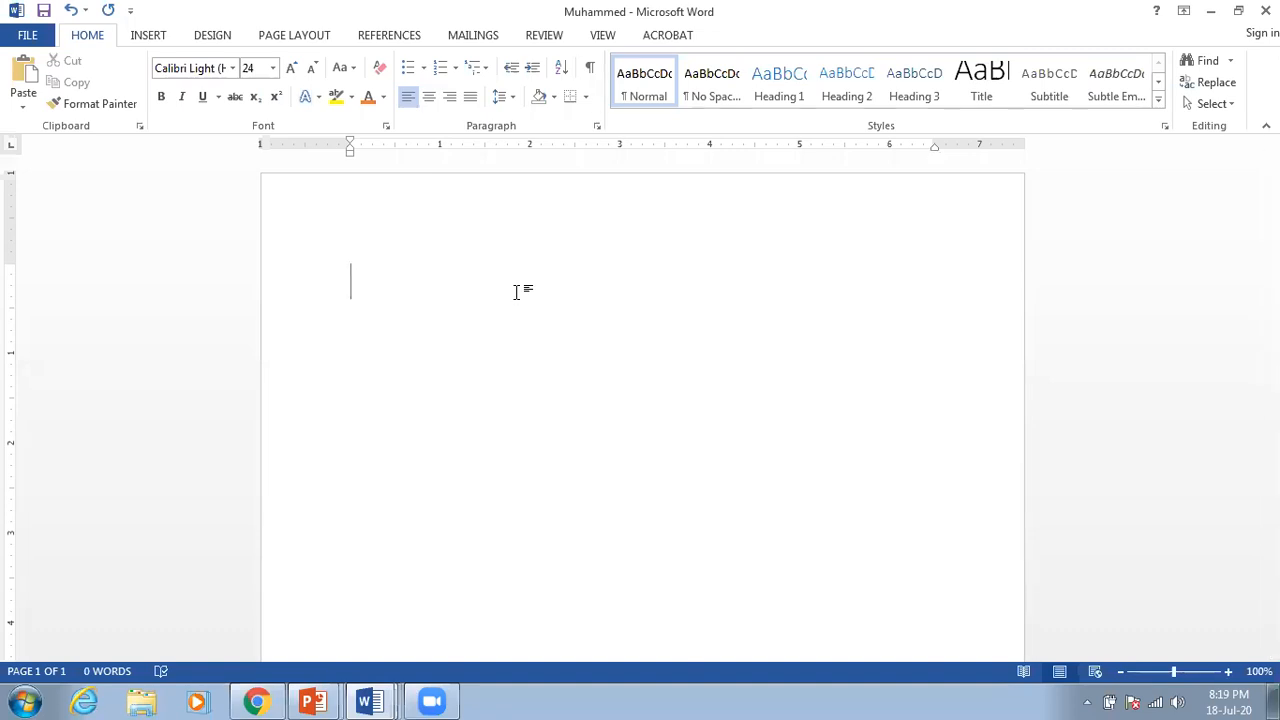
mouse_move(311, 700)
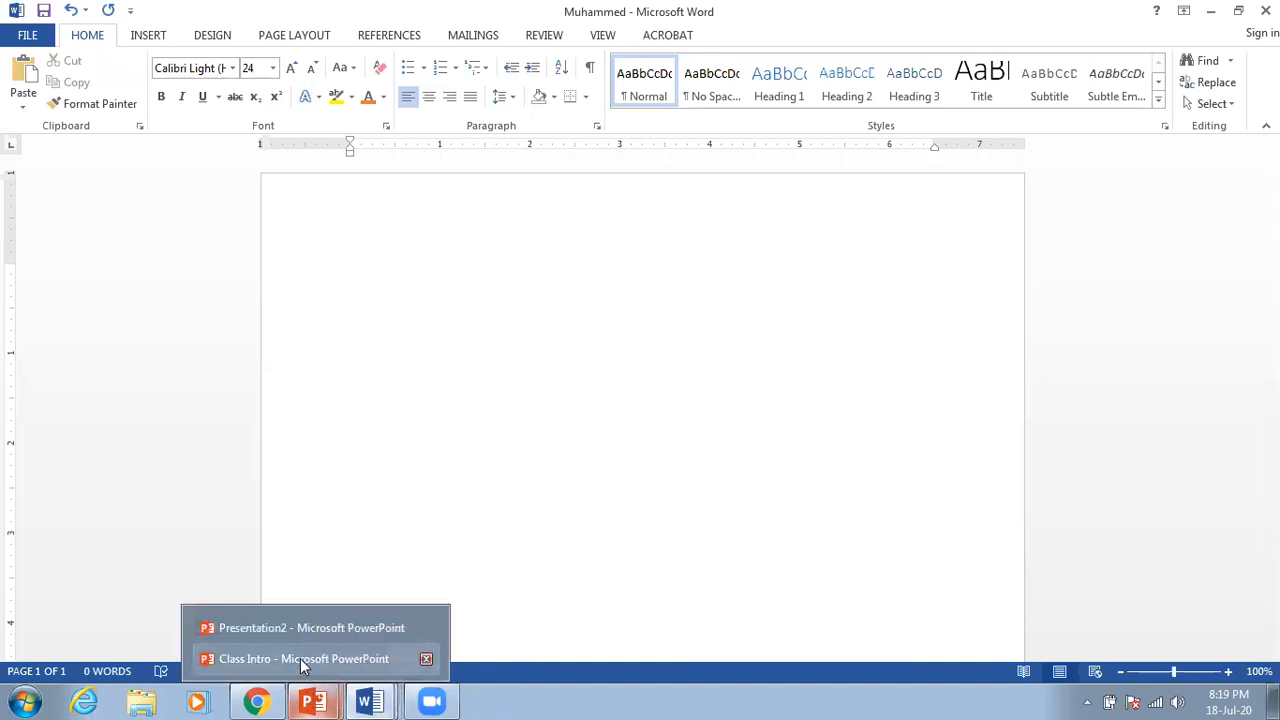
left_click(300, 628)
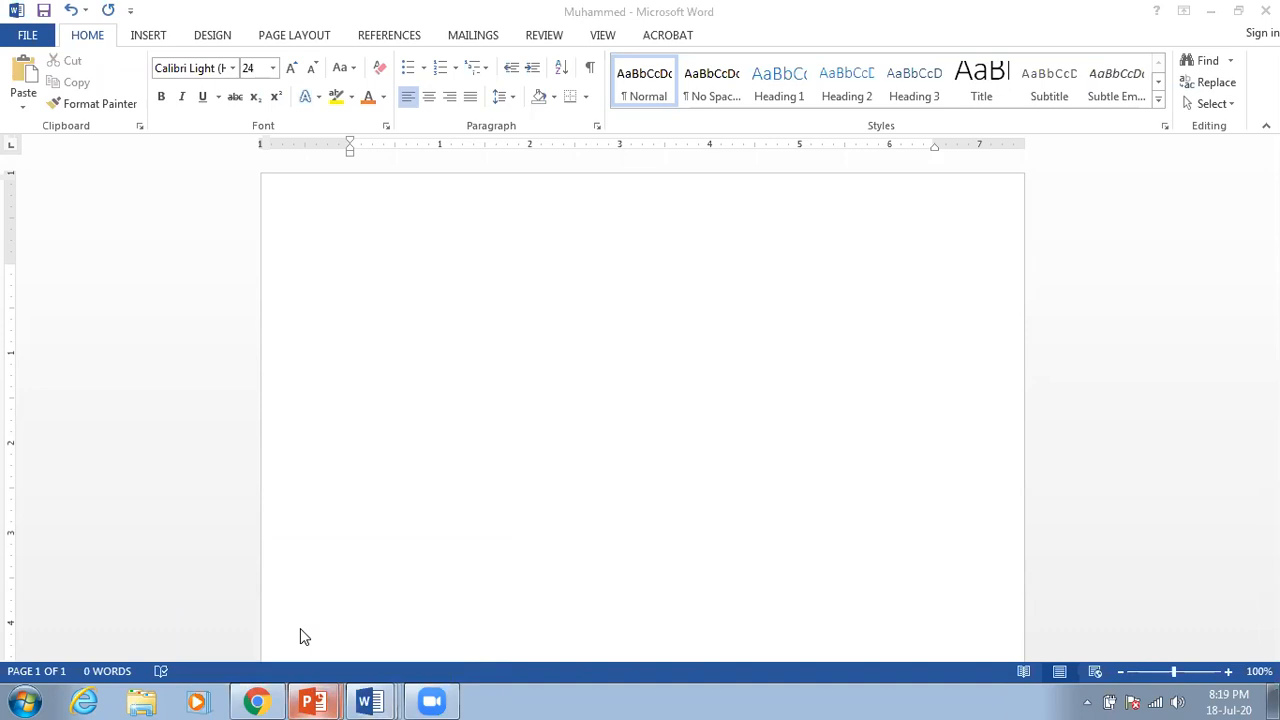
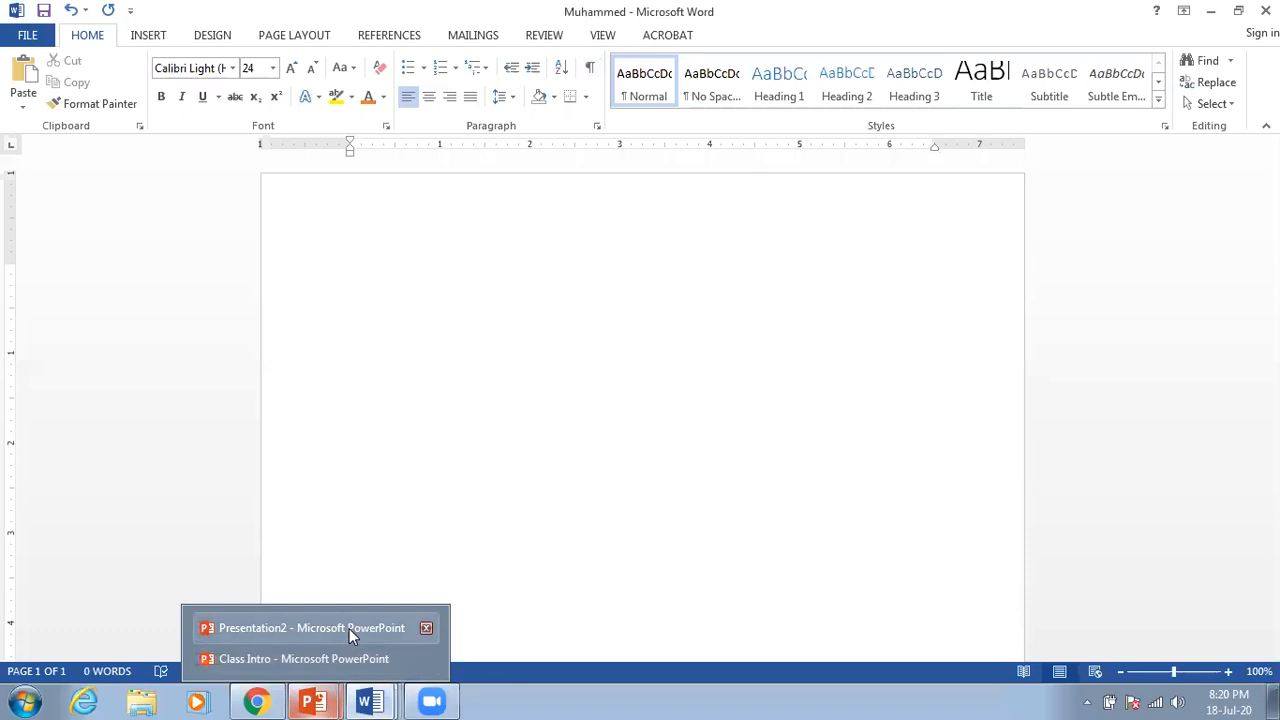
Step: Bring Presentation2 forward to show slide 4's labelled Microsoft Word window diagram
left_click(353, 637)
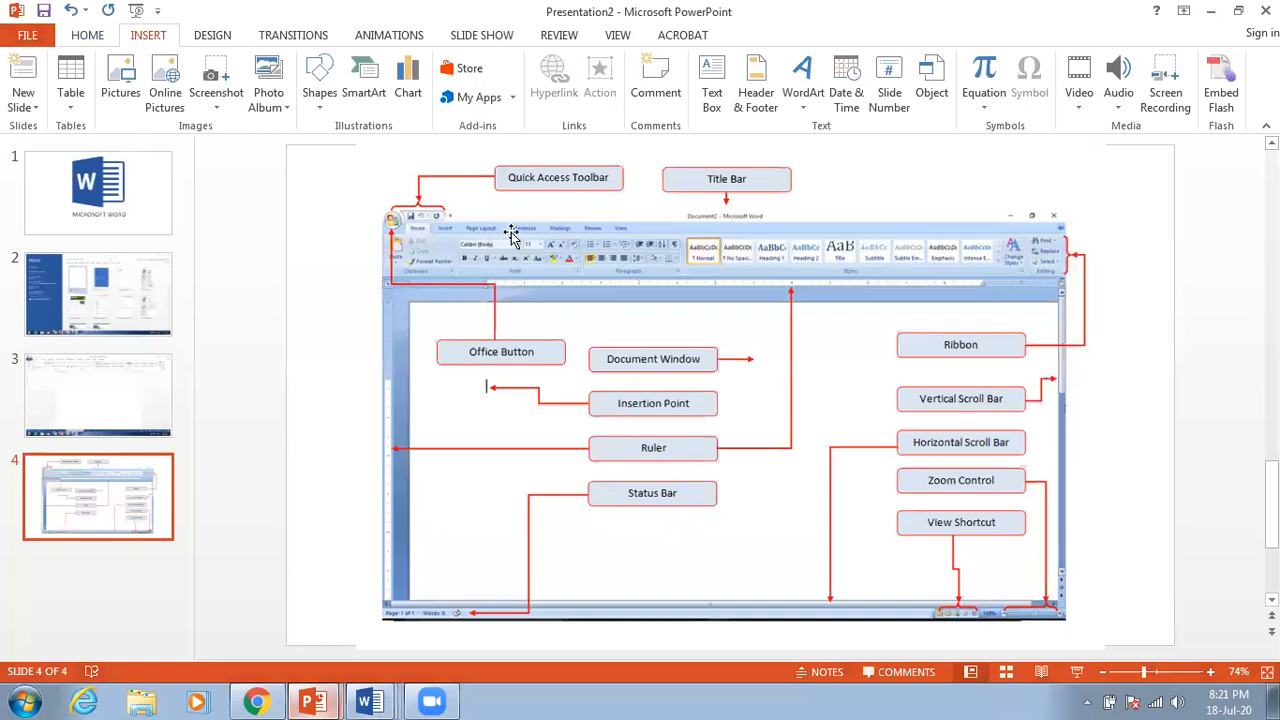
Step: Switch back from PowerPoint to the empty Muhammed Word document
mouse_move(330, 700)
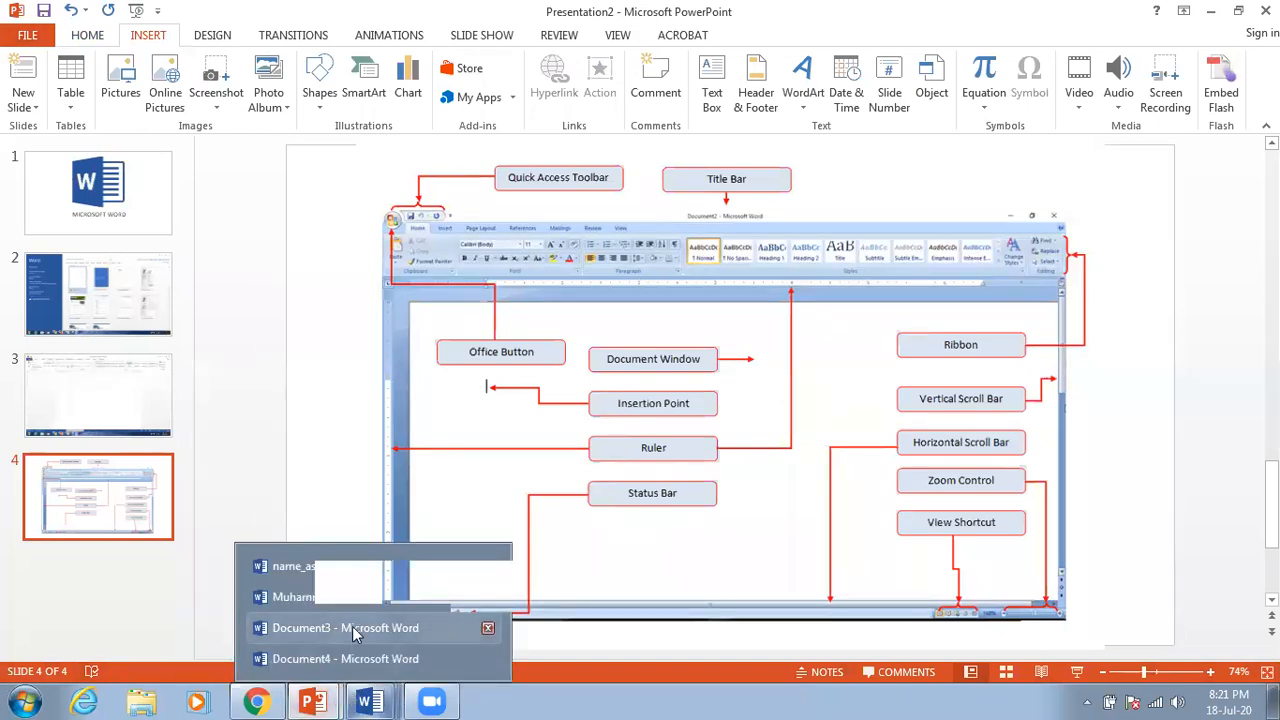
left_click(364, 600)
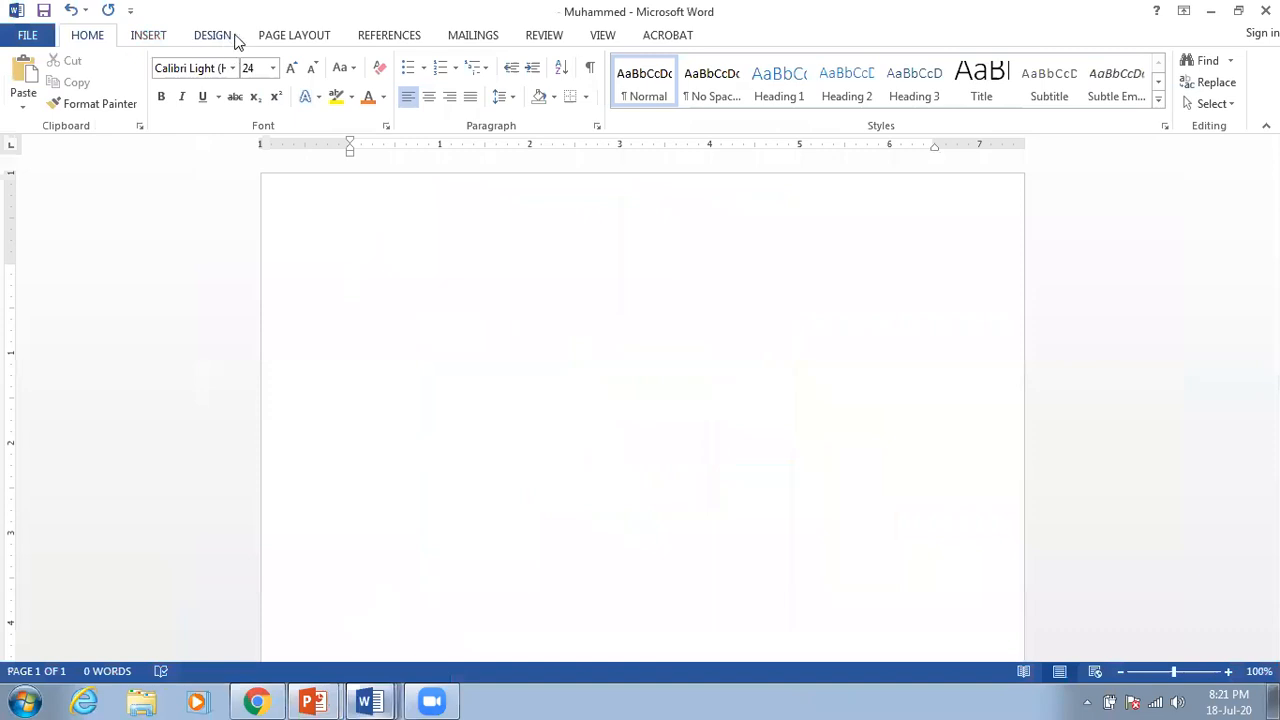
left_click(480, 38)
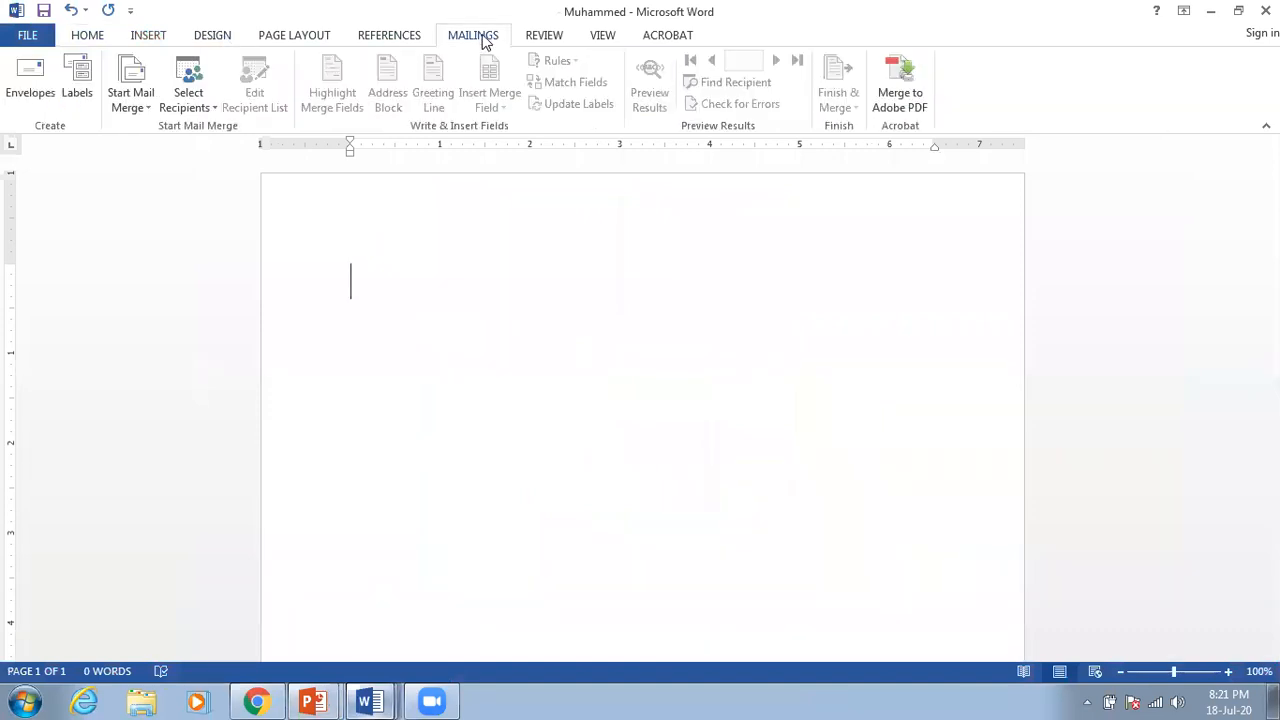
left_click(392, 38)
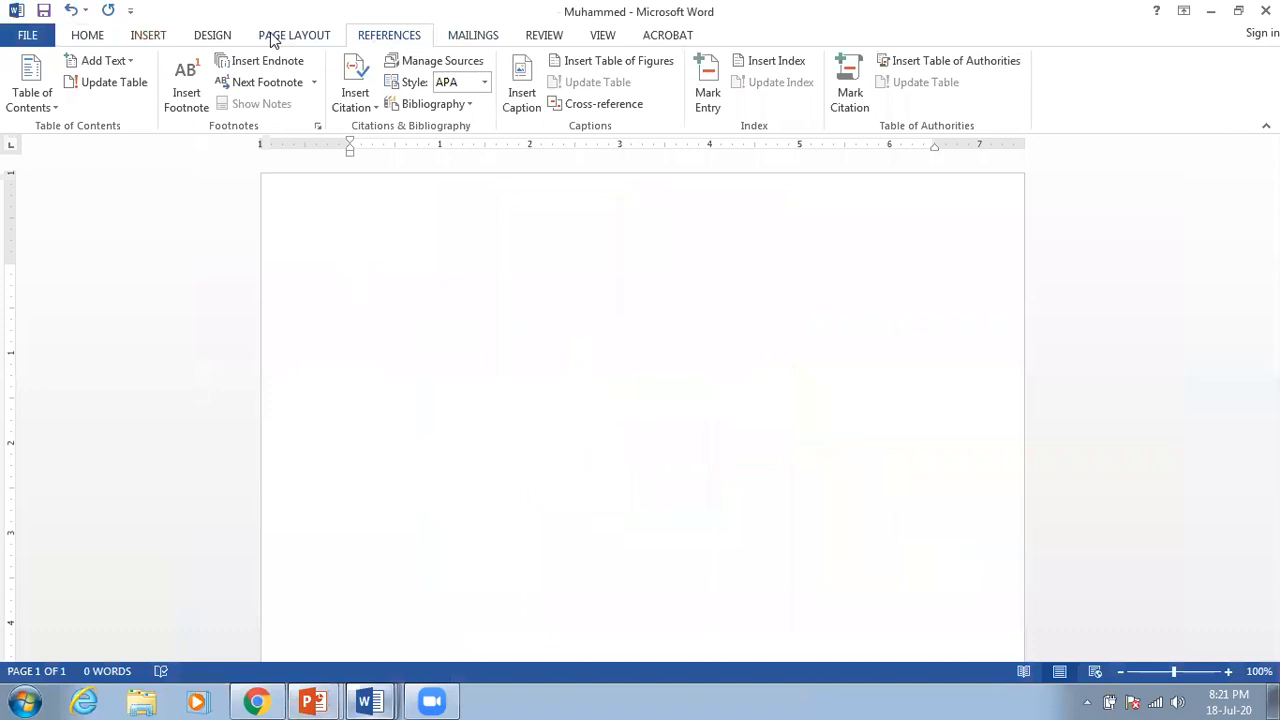
left_click(272, 38)
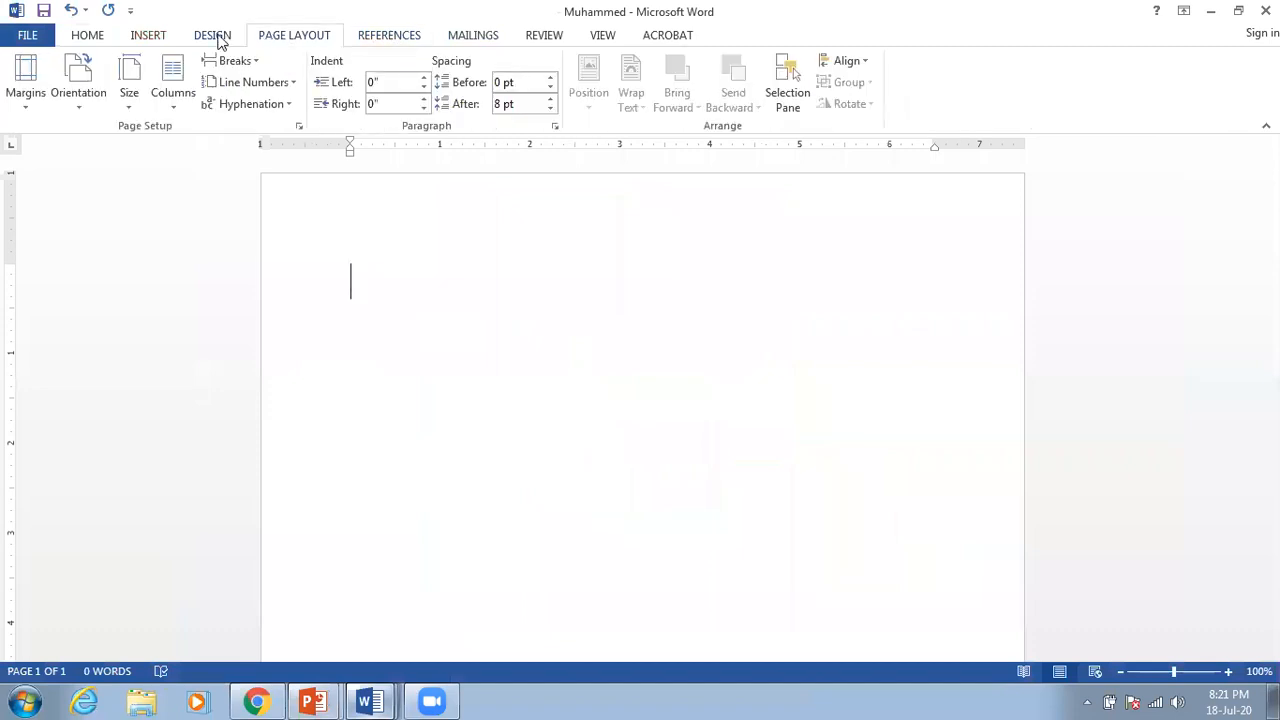
scroll(85, 40, "up", 3)
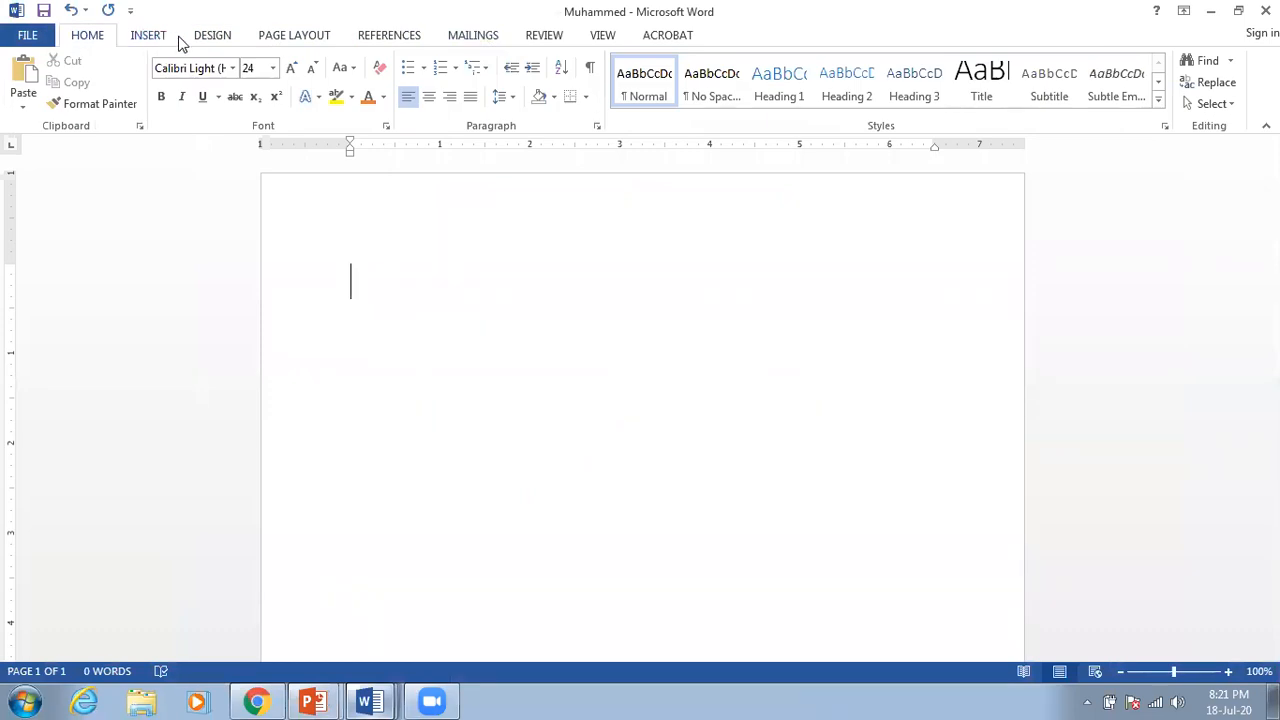
scroll(240, 40, "down", 1)
scroll(300, 38, "down", 2)
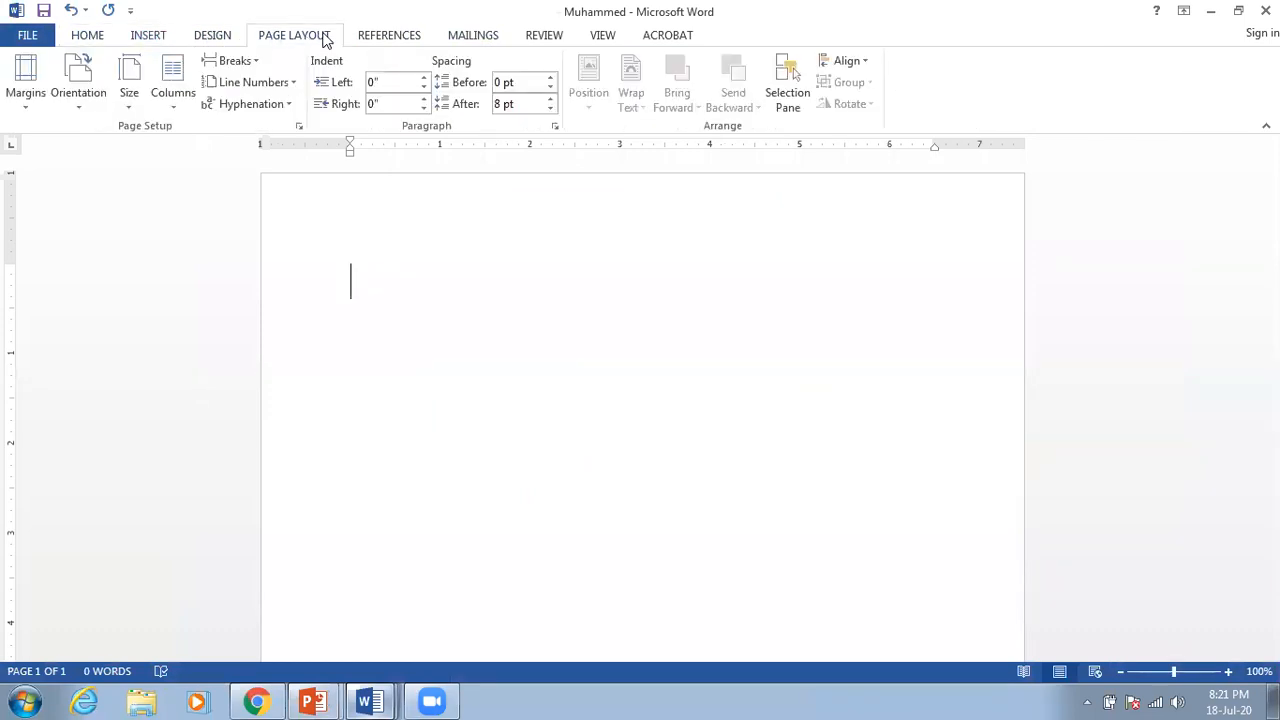
left_click(82, 40)
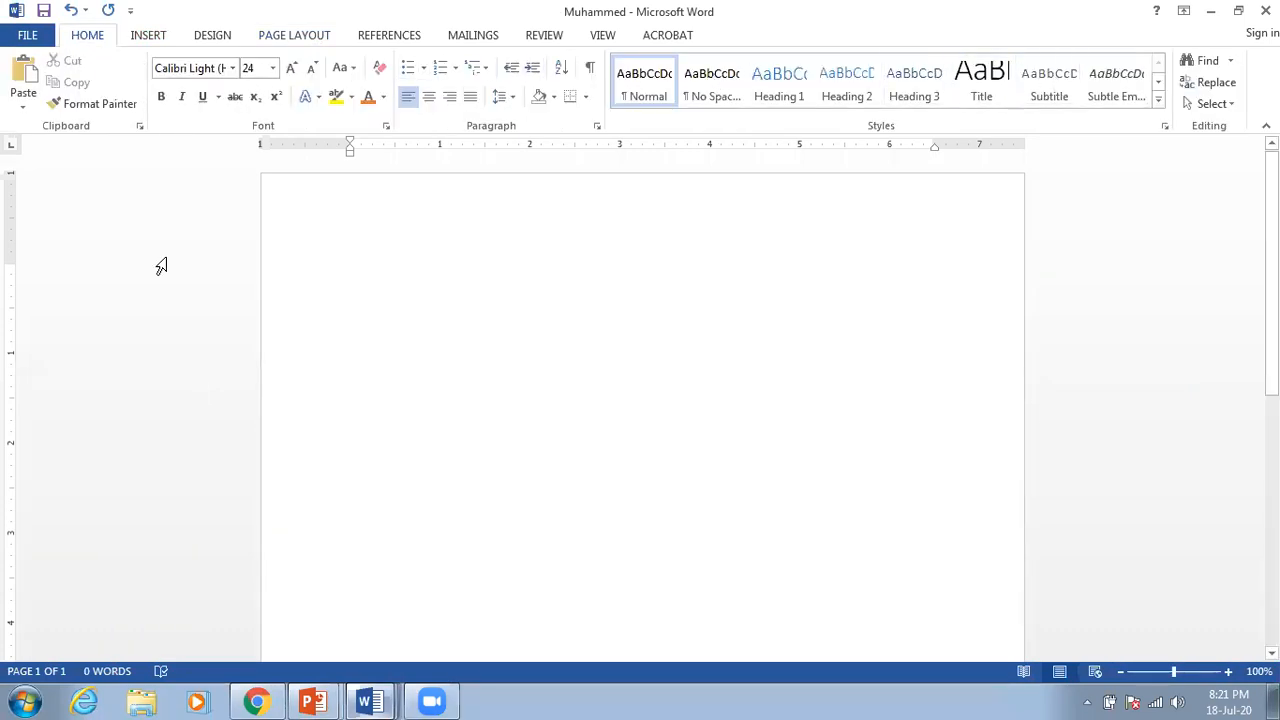
left_click(352, 698)
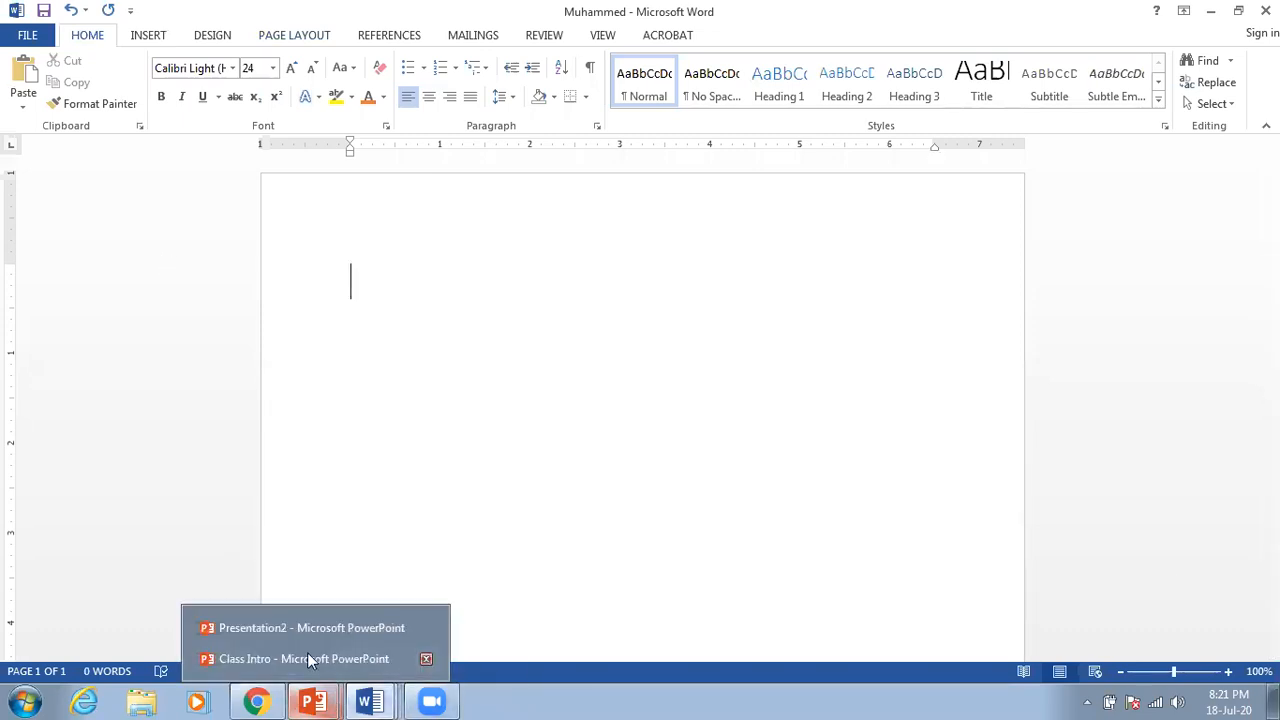
key("alt+Tab")
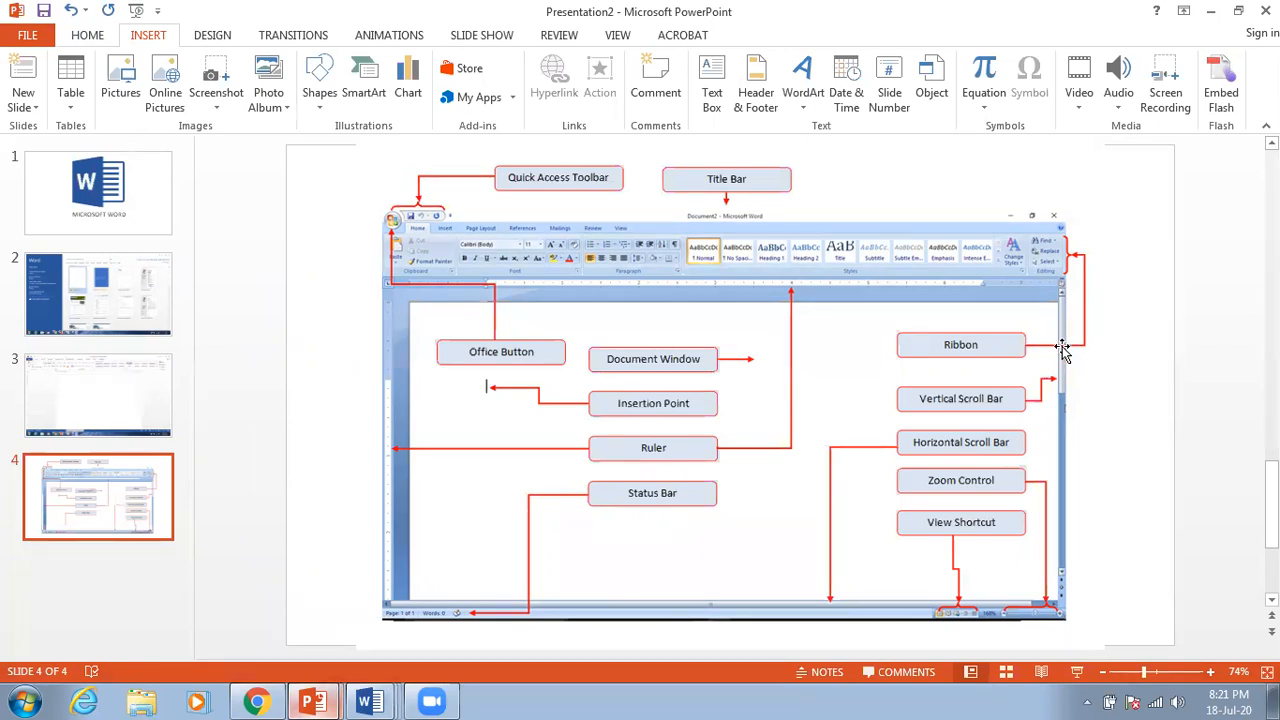
mouse_move(367, 700)
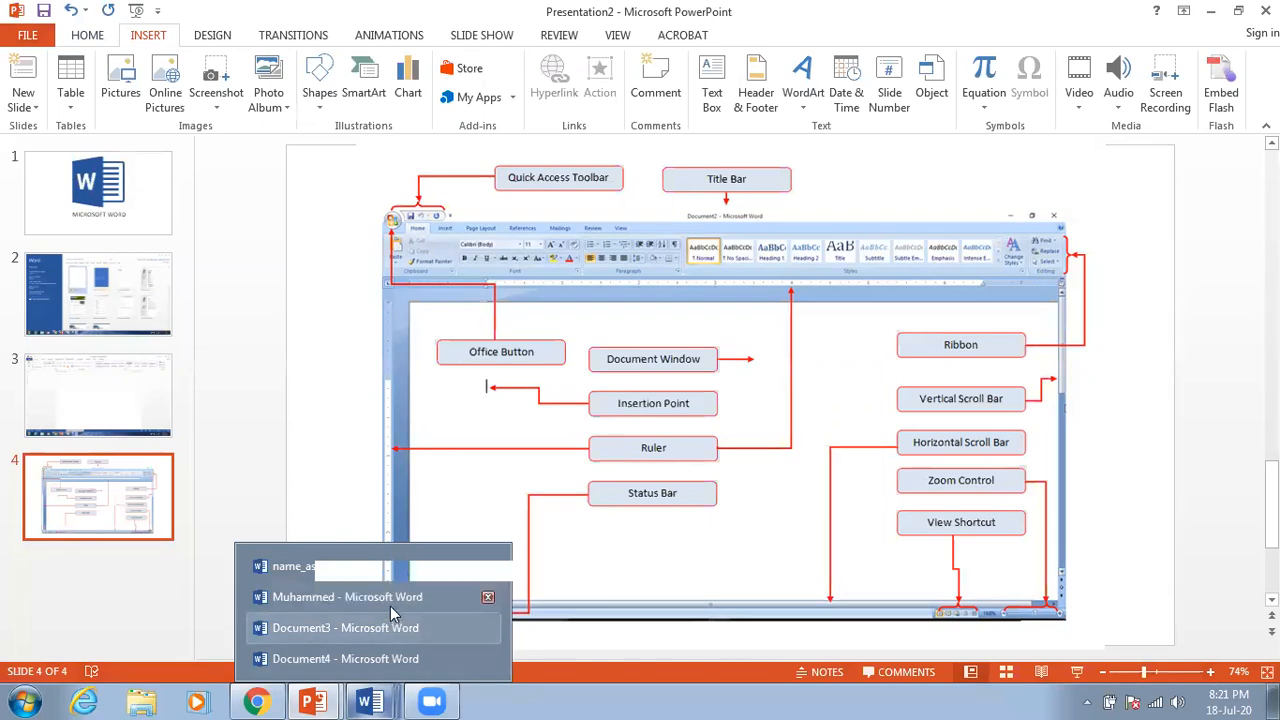
left_click(391, 604)
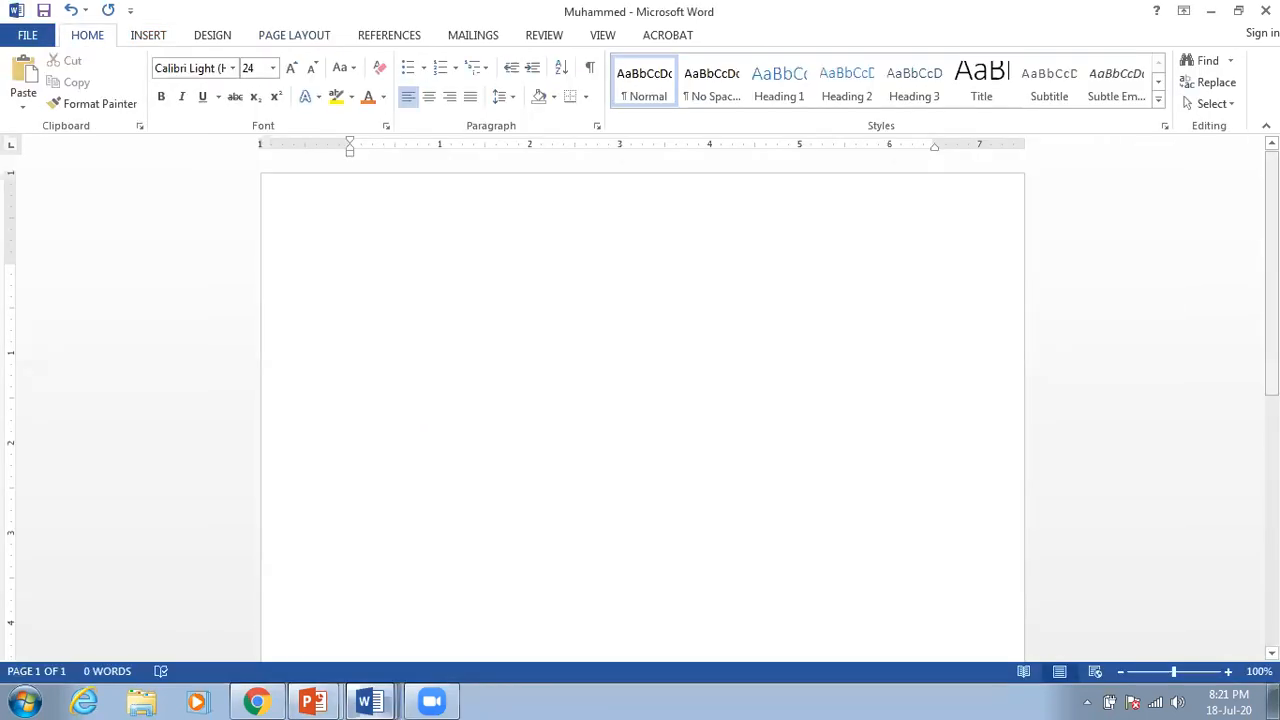
Step: Type 'Muhammed' at the top of the blank page
mouse_move(1272, 290)
left_mouse_down()
mouse_move(1272, 541)
mouse_move(1272, 288)
left_mouse_up()
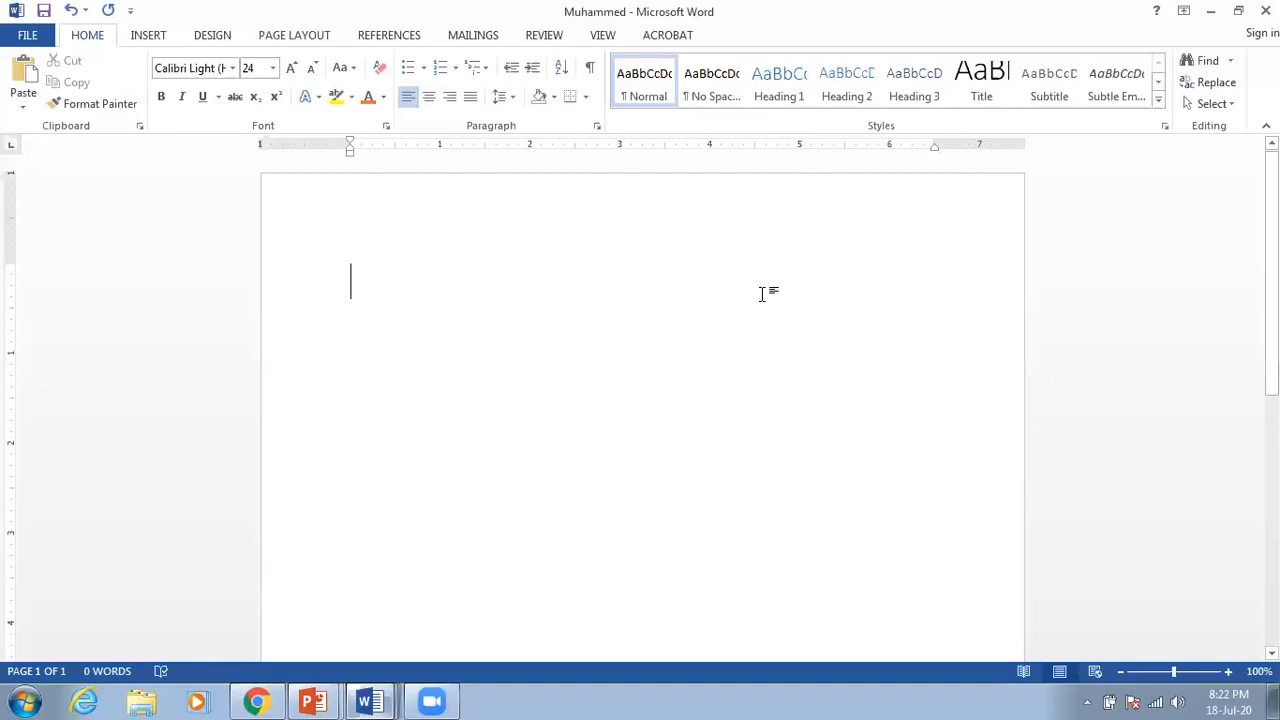
type("Muha")
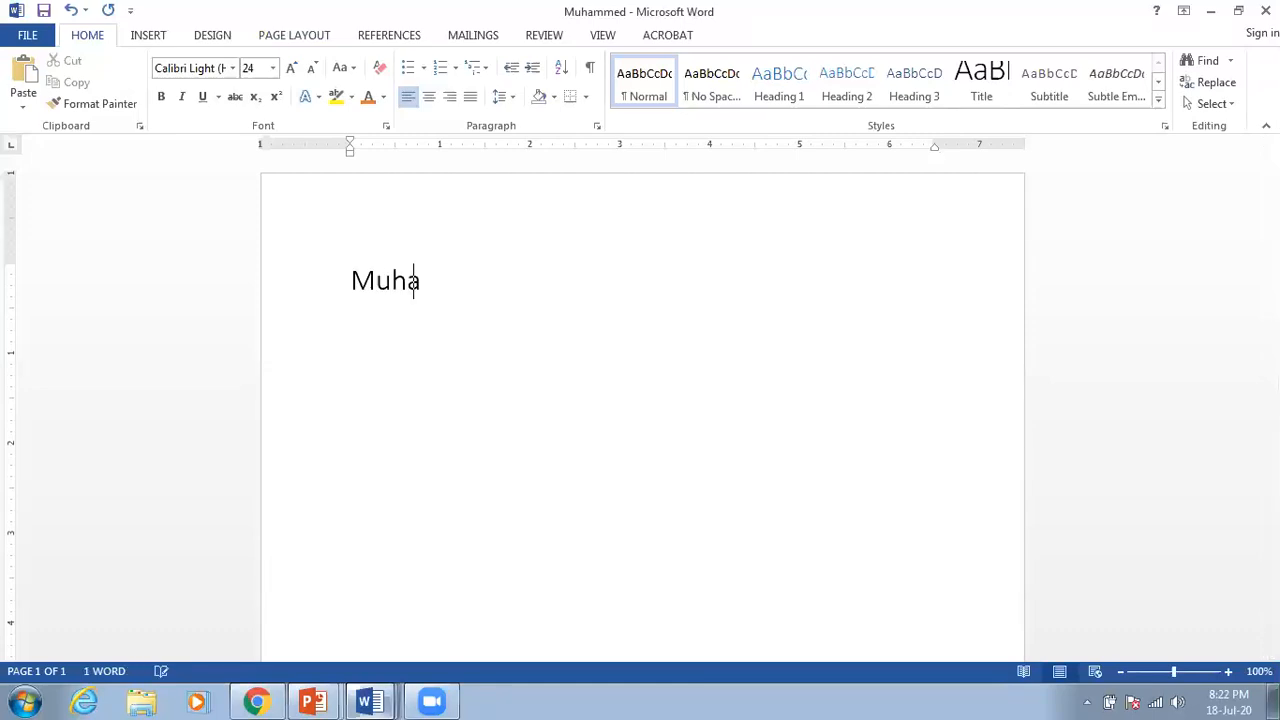
type("mmed")
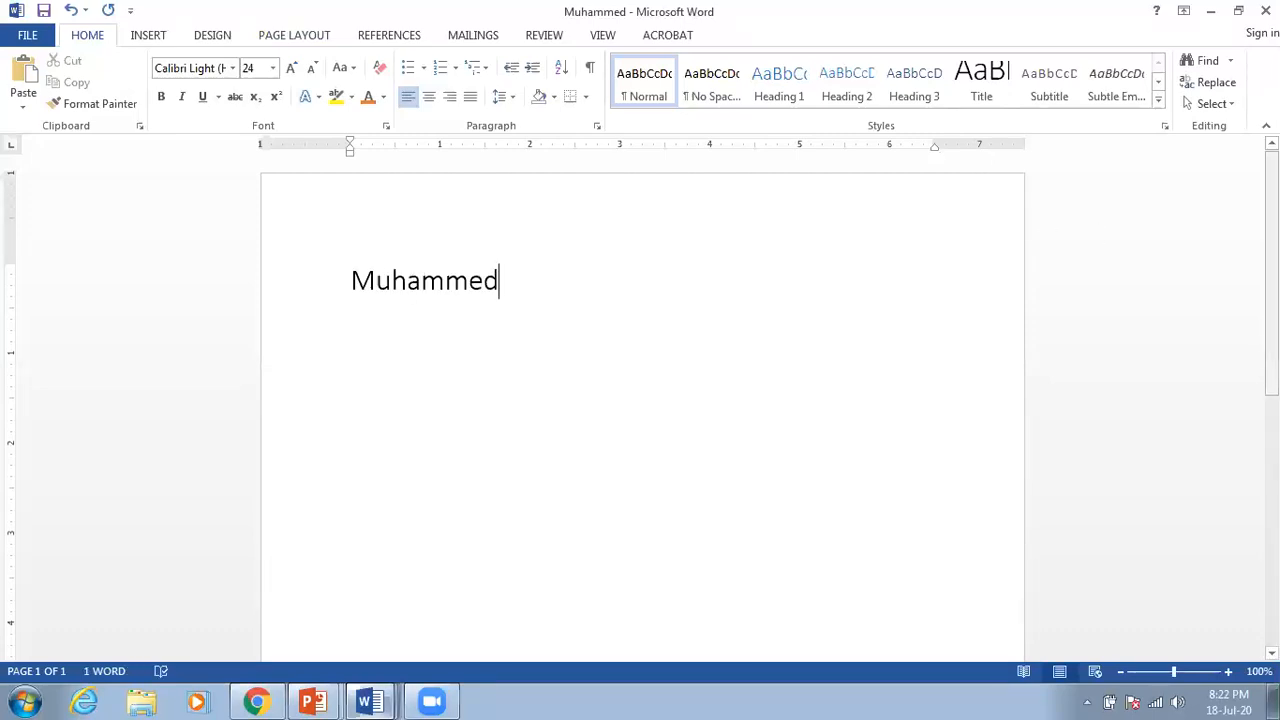
mouse_move(1272, 275)
left_mouse_down()
mouse_move(1272, 530)
mouse_move(1272, 275)
left_mouse_up()
Step: Glance at Presentation2 in PowerPoint, then return to the Muhammed document
mouse_move(330, 695)
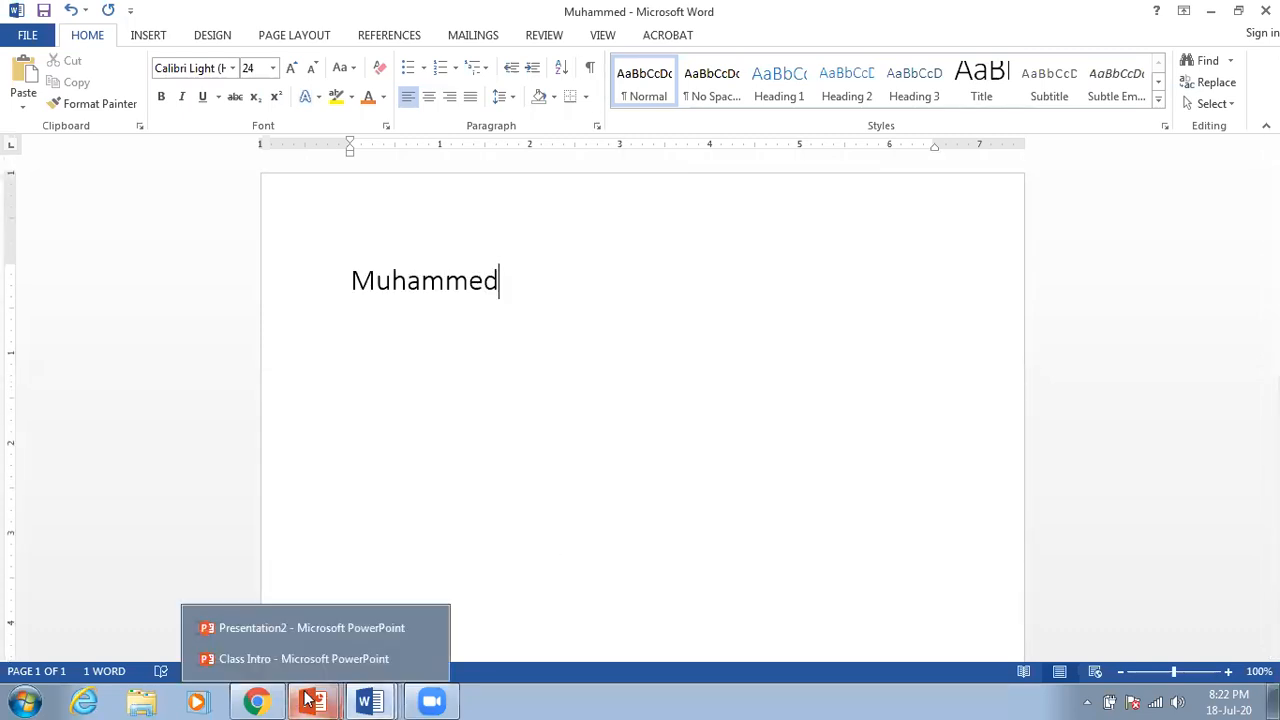
left_click(337, 638)
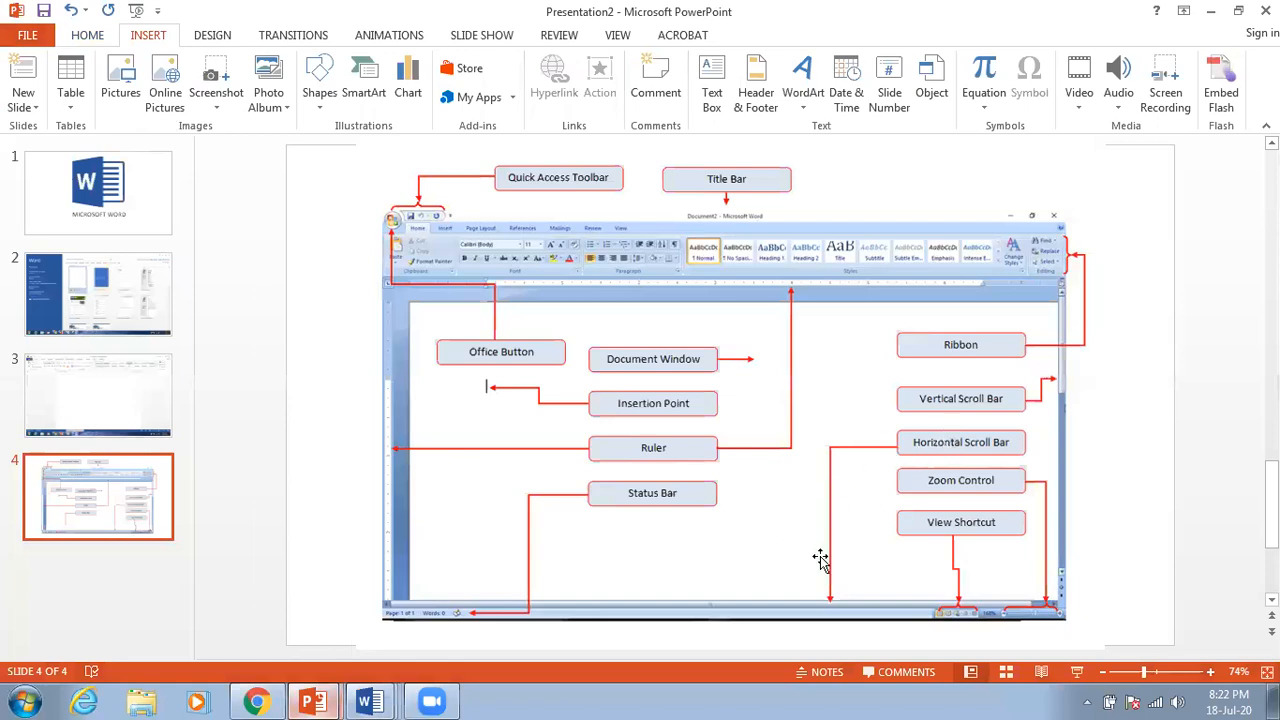
mouse_move(367, 701)
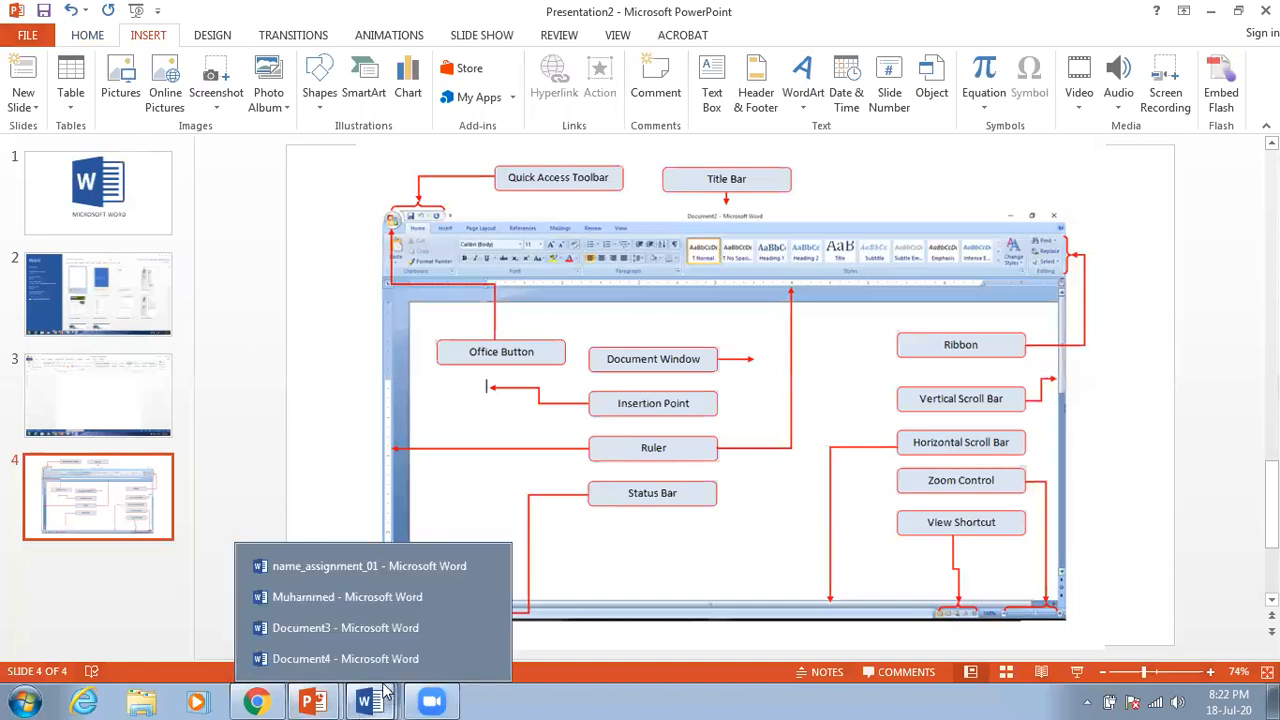
left_click(347, 597)
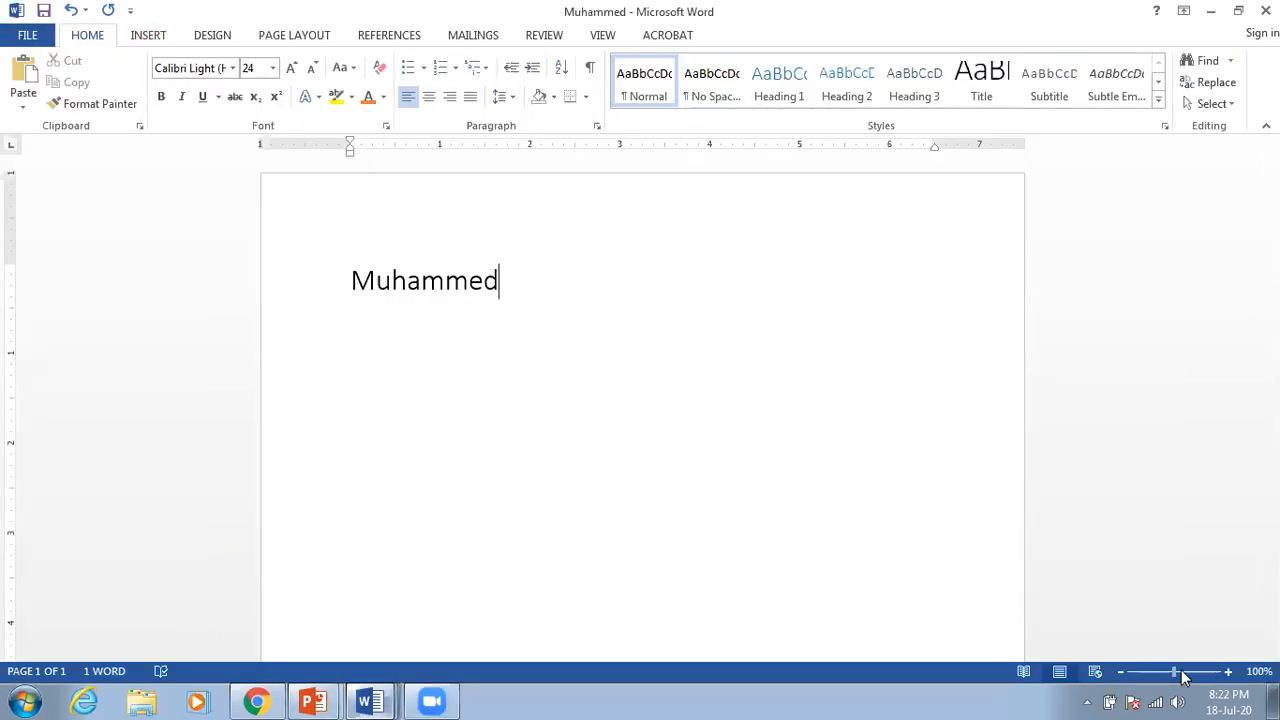
left_click_drag(1180, 674, 1198, 677)
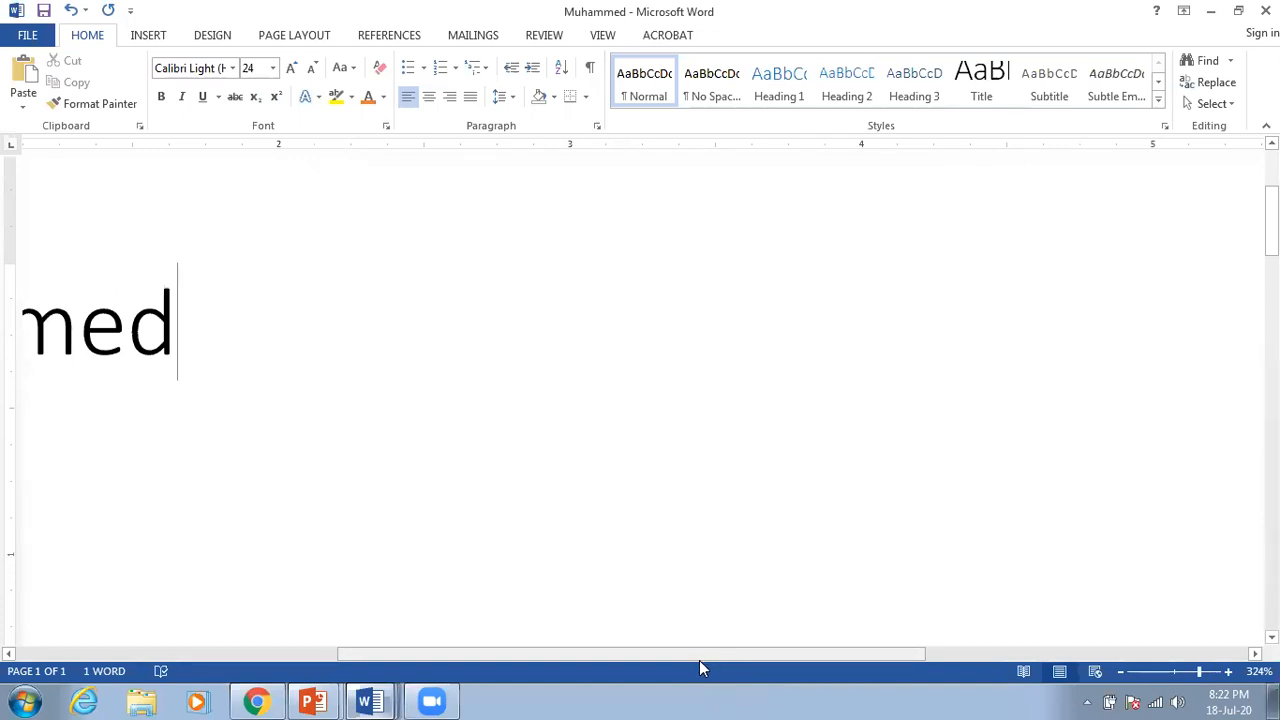
left_click_drag(693, 660, 386, 671)
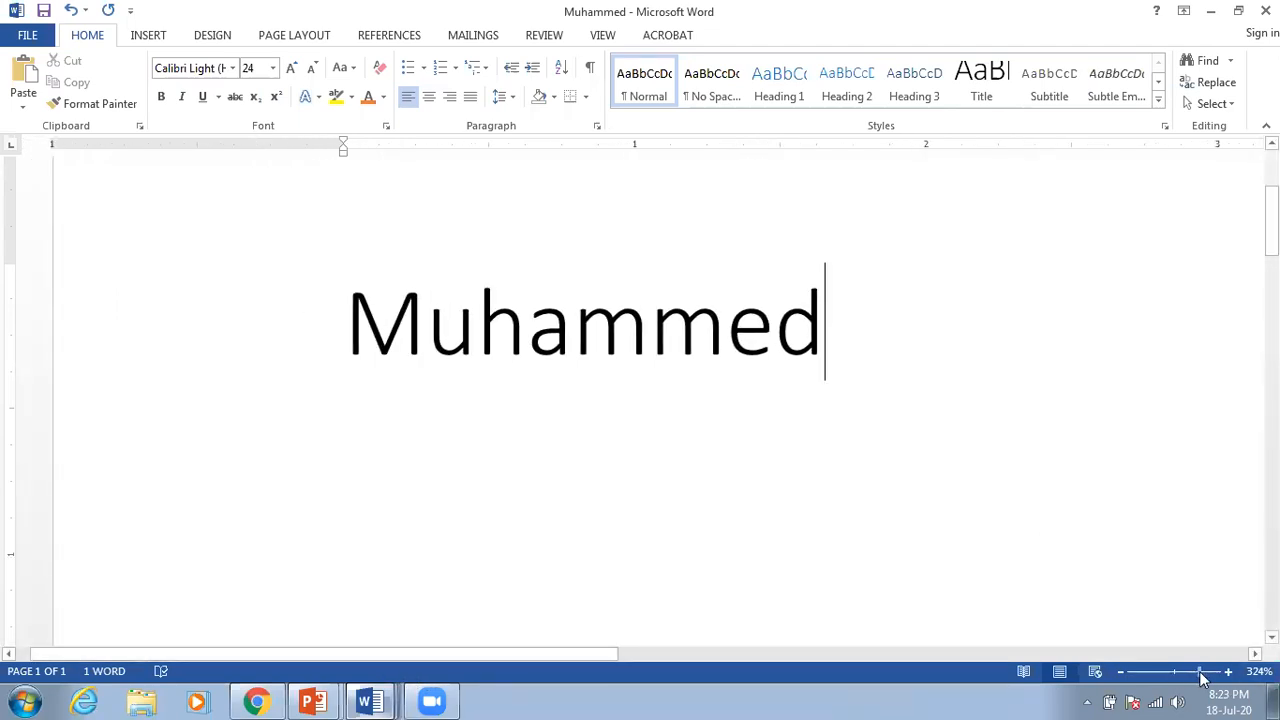
left_click(1121, 672)
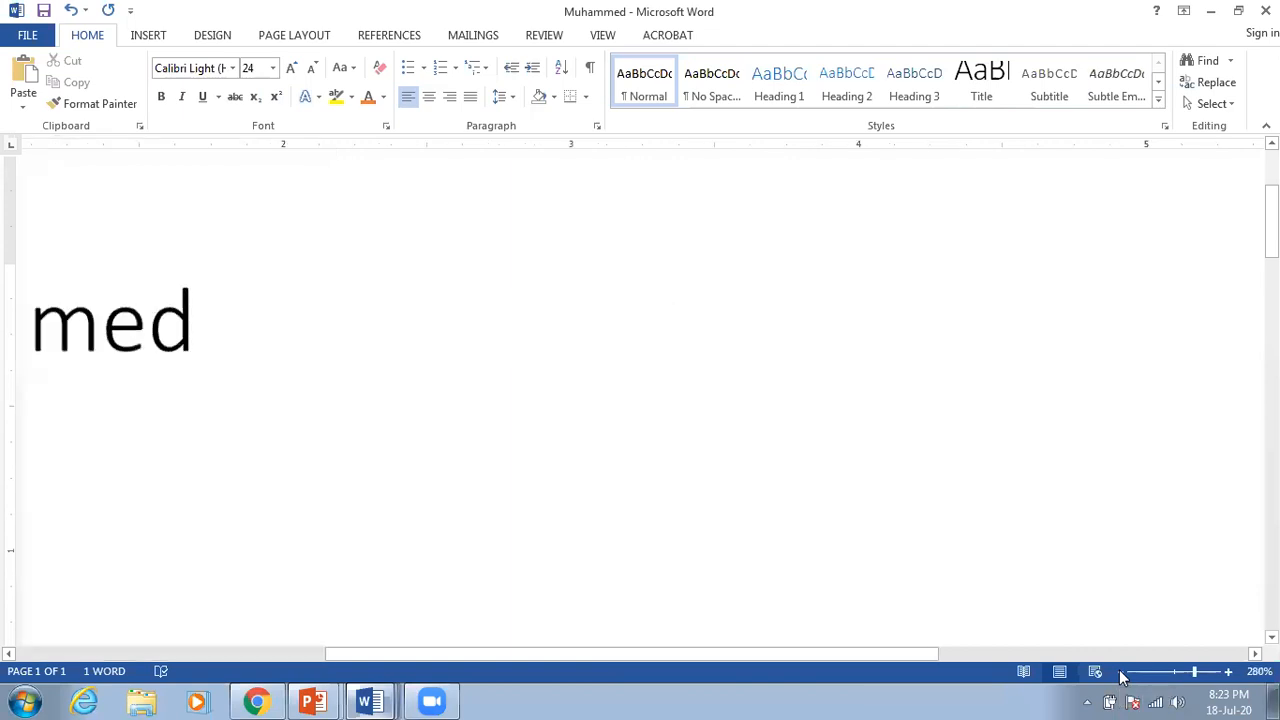
left_click(1121, 677)
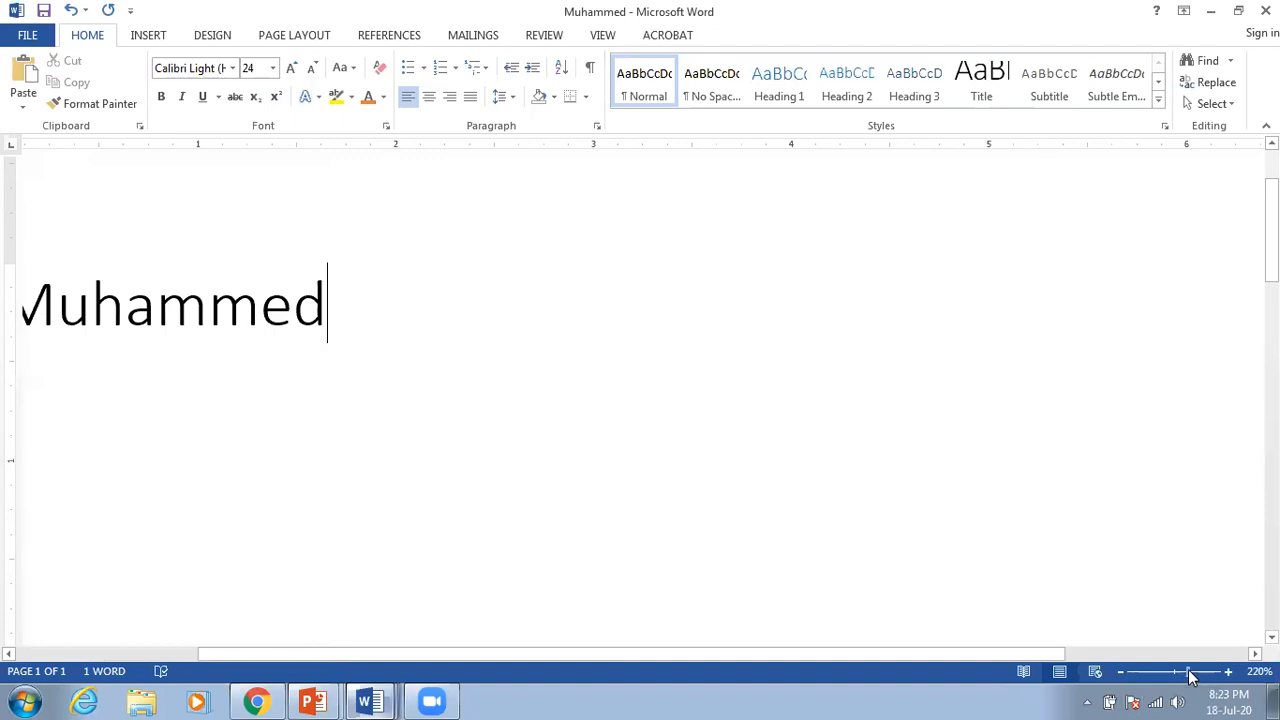
left_click_drag(1190, 677, 1179, 676)
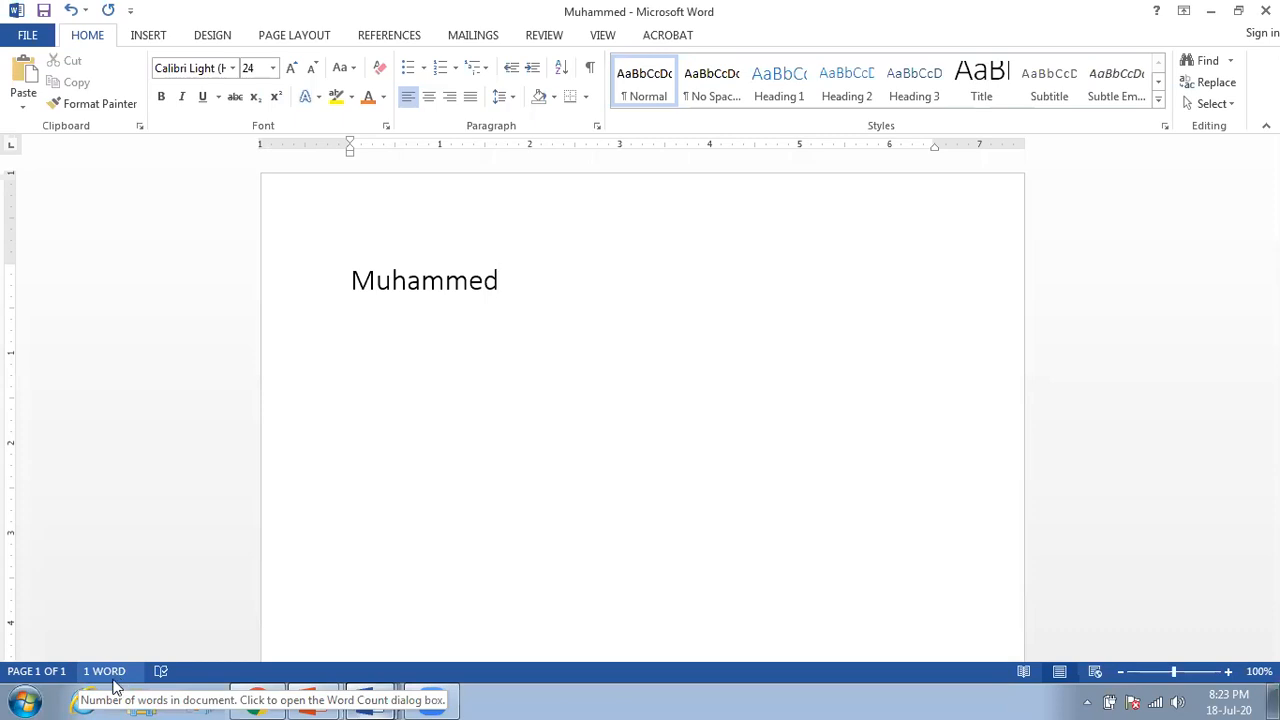
Step: Append ' is very good.' after Muhammed to complete the sentence
left_click_drag(346, 286, 551, 343)
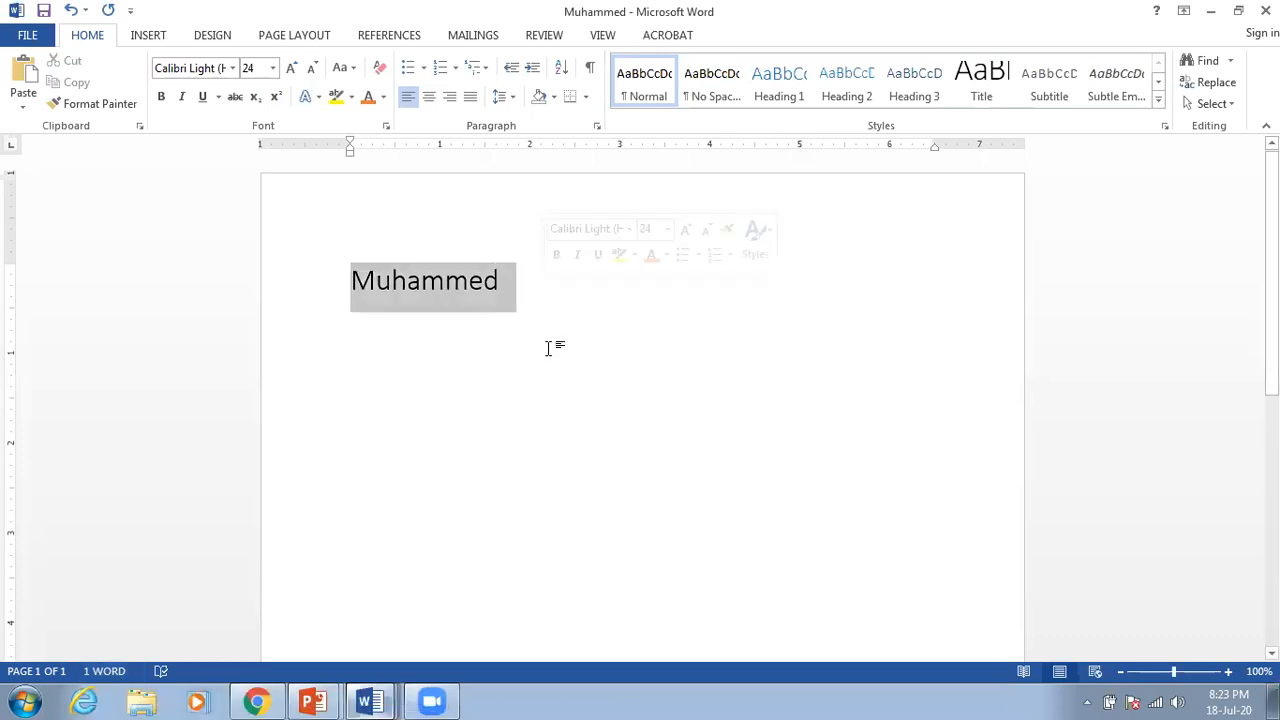
left_click(543, 277)
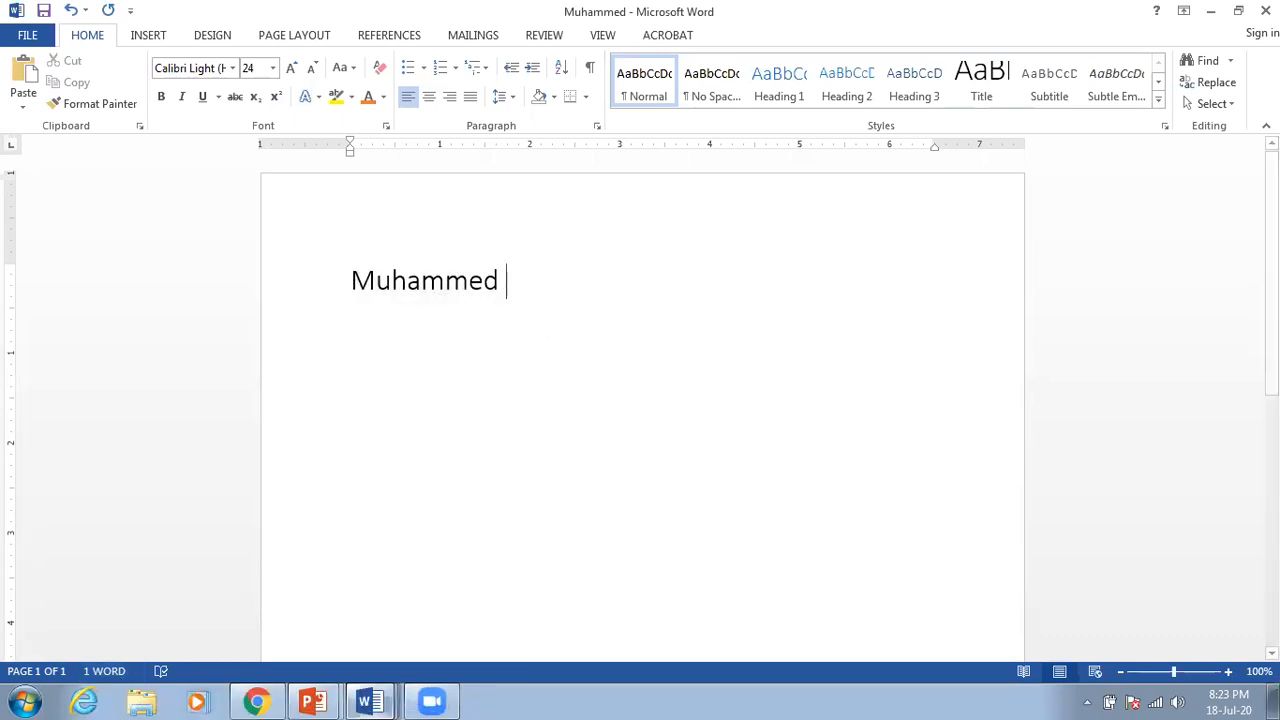
type("is ")
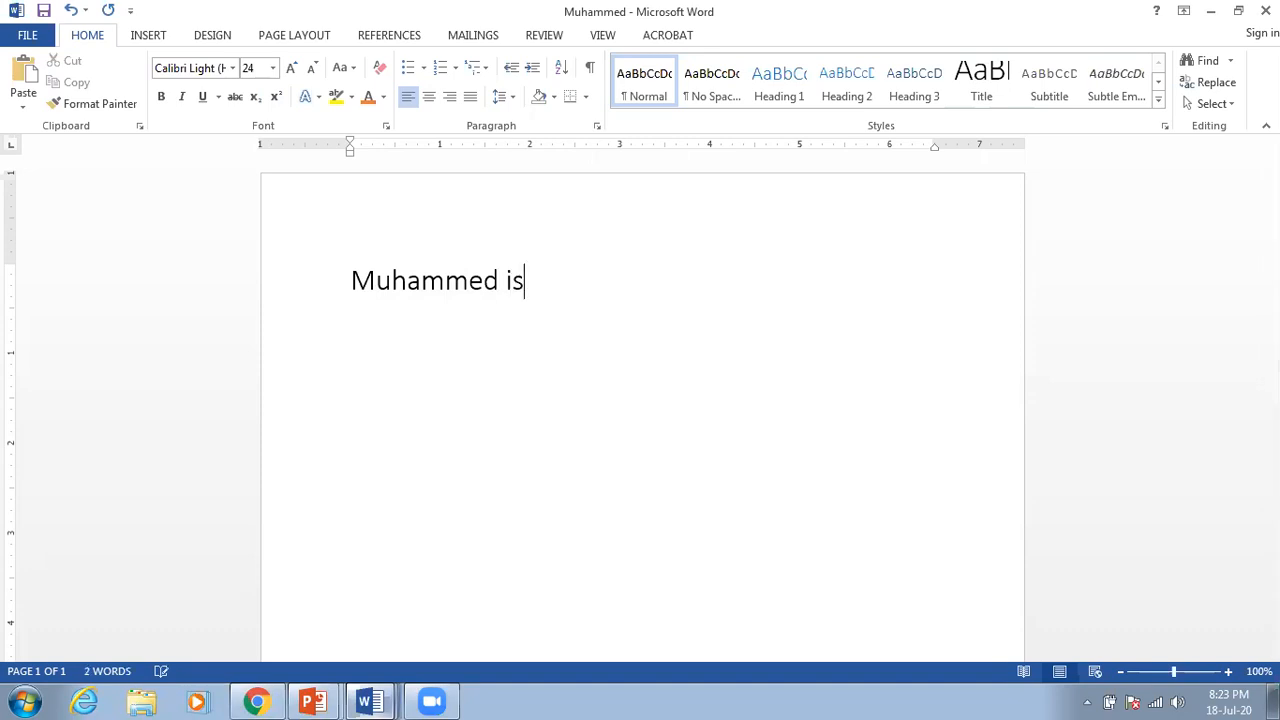
type("very g")
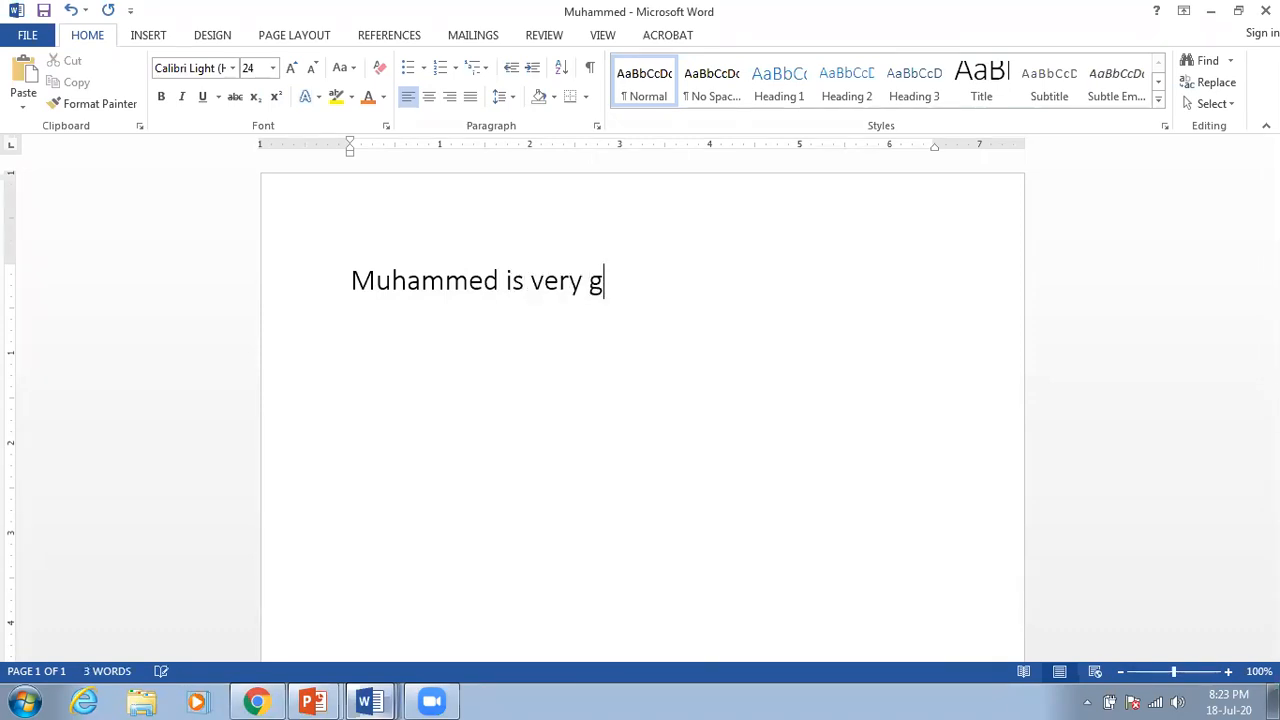
type("ood")
type(".")
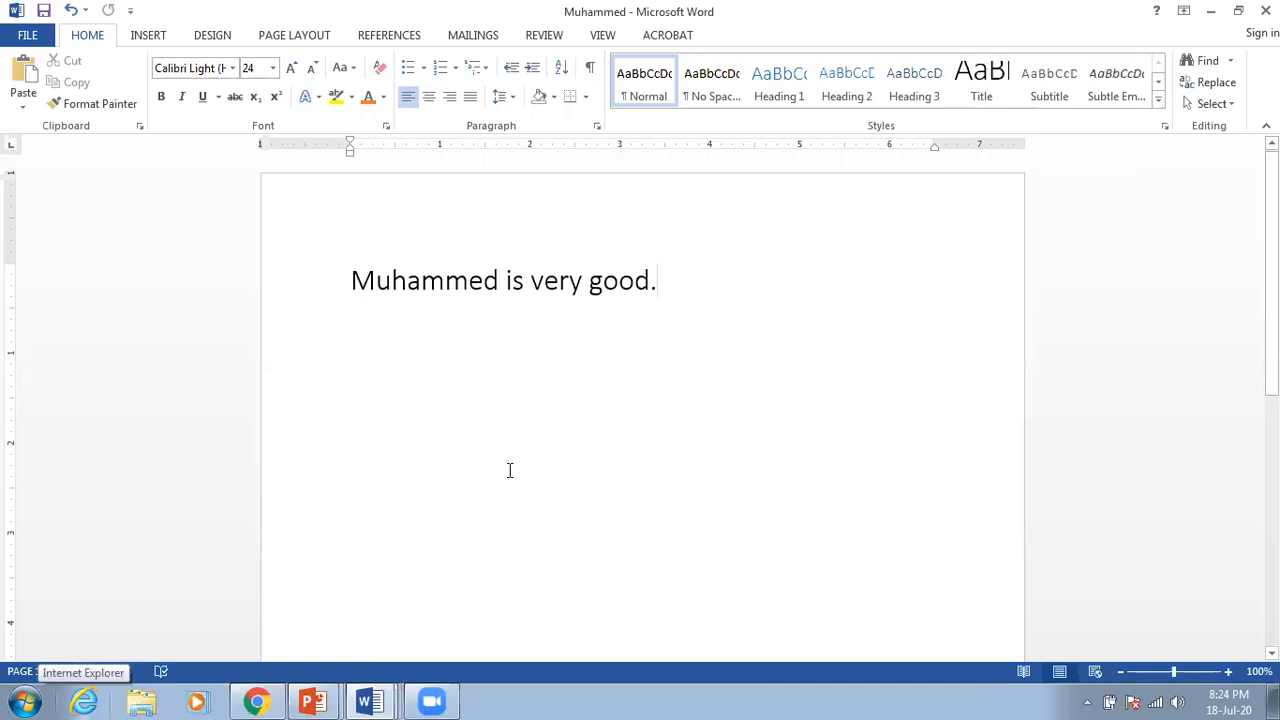
Step: Make 'Muhammed is very good.' italic, underlined and dark blue from More Colors
left_click_drag(680, 278, 397, 287)
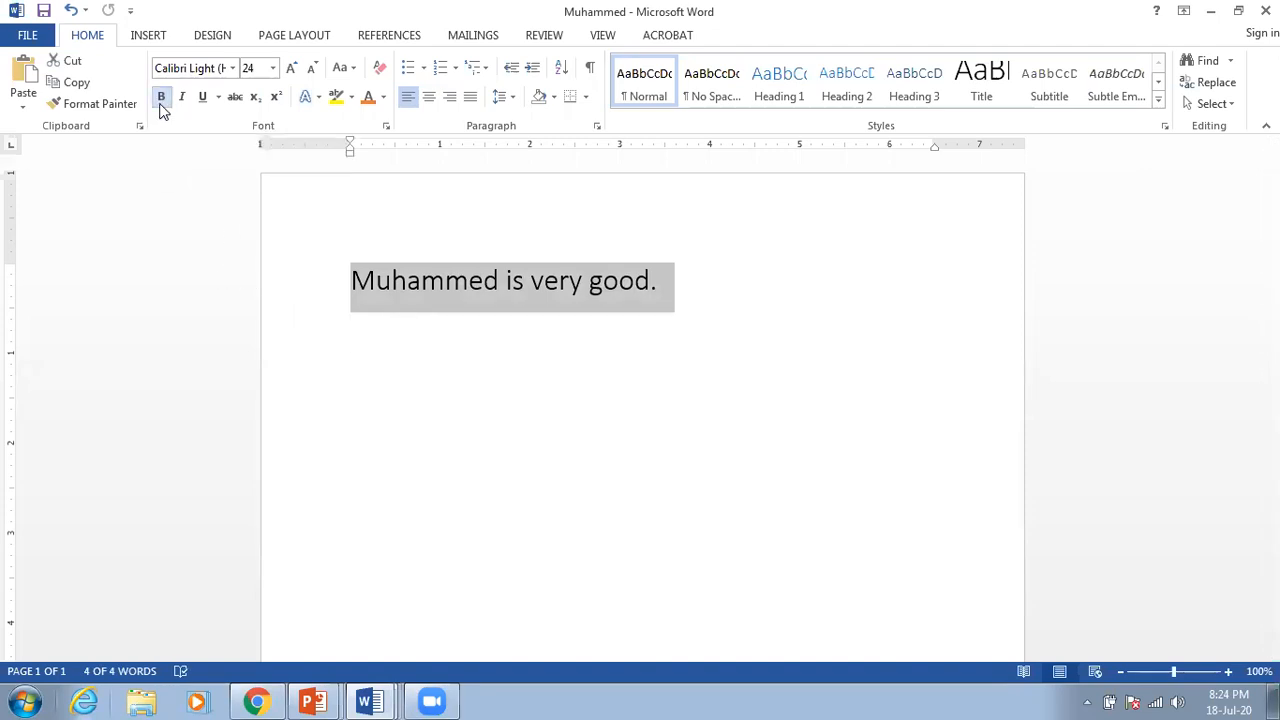
left_click(183, 99)
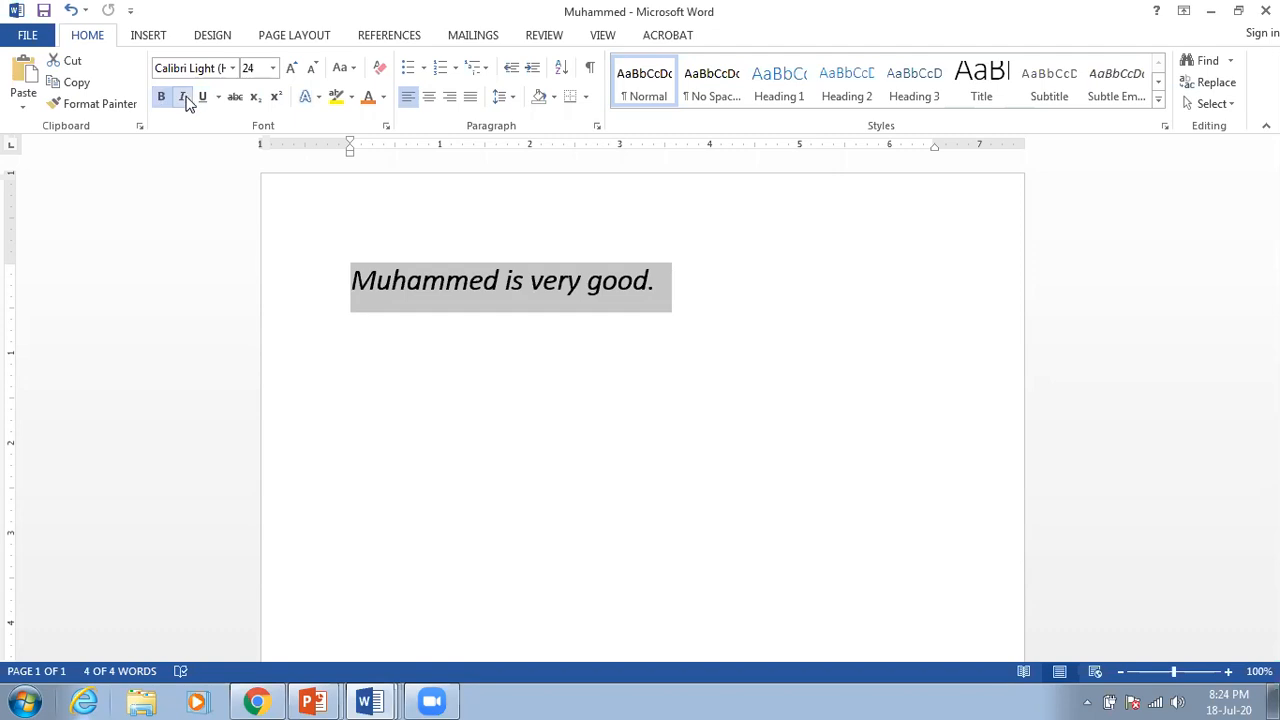
left_click(199, 103)
left_click(385, 100)
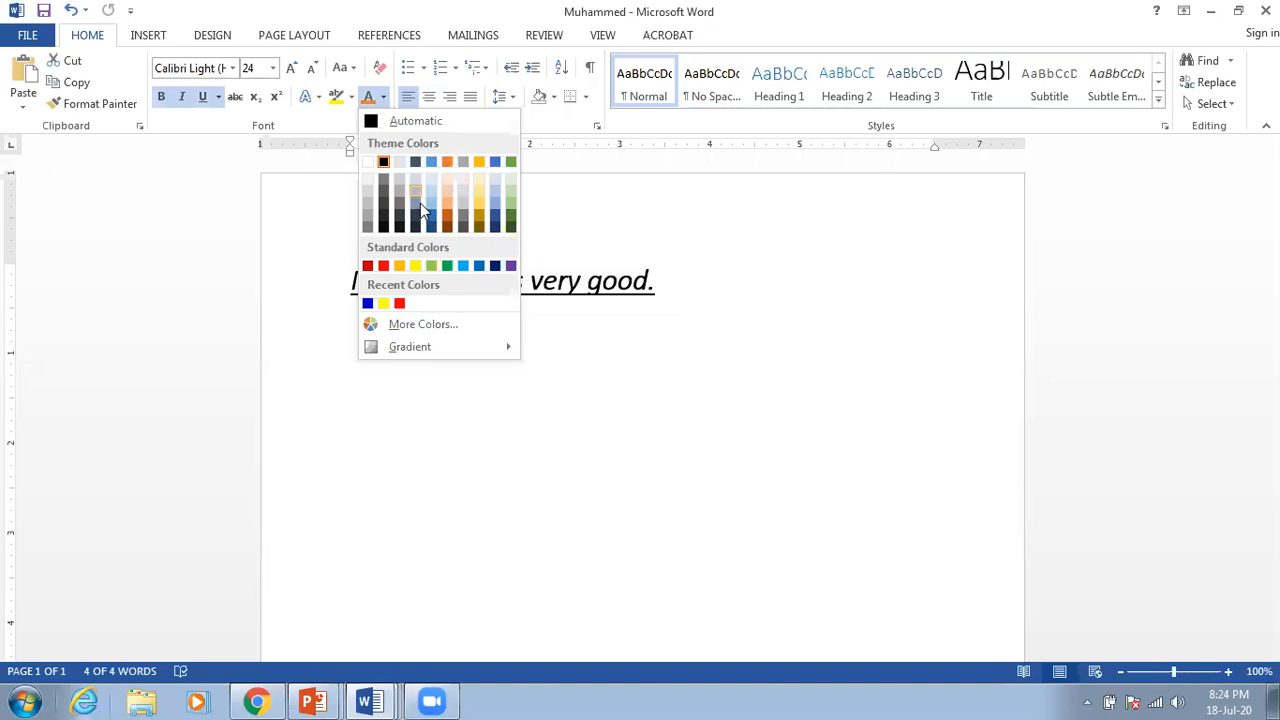
left_click(446, 330)
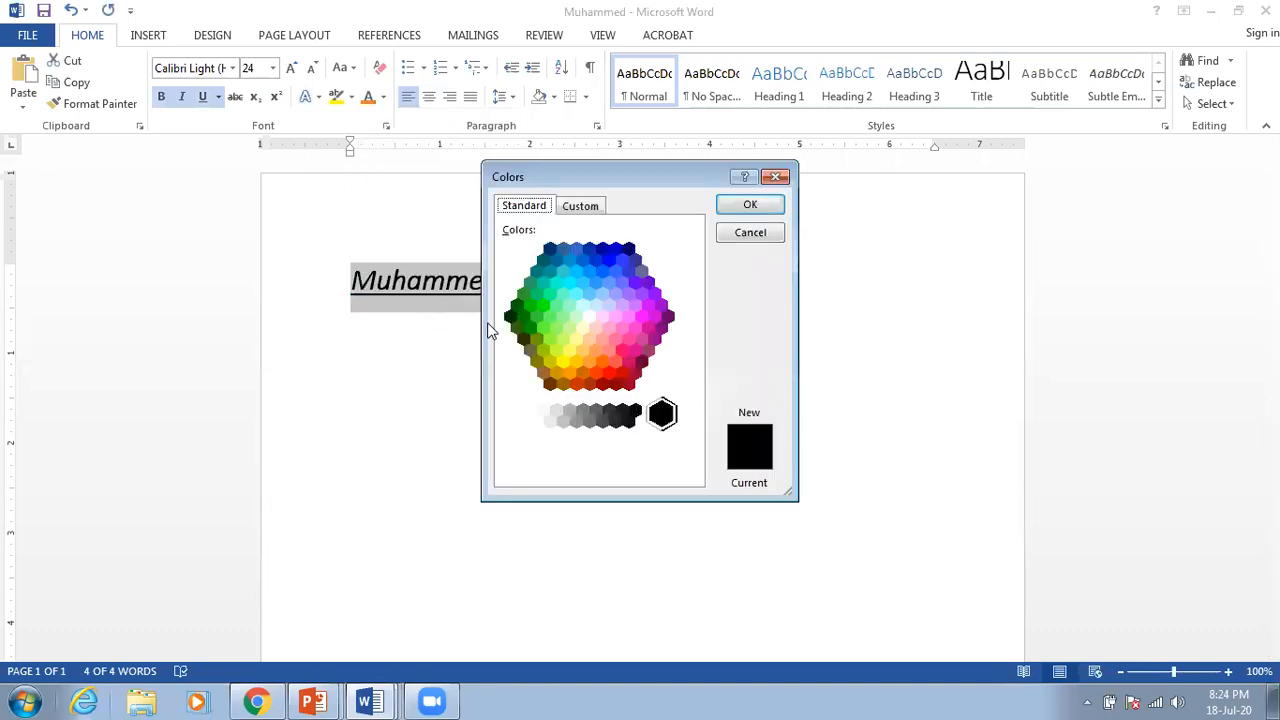
left_click(616, 249)
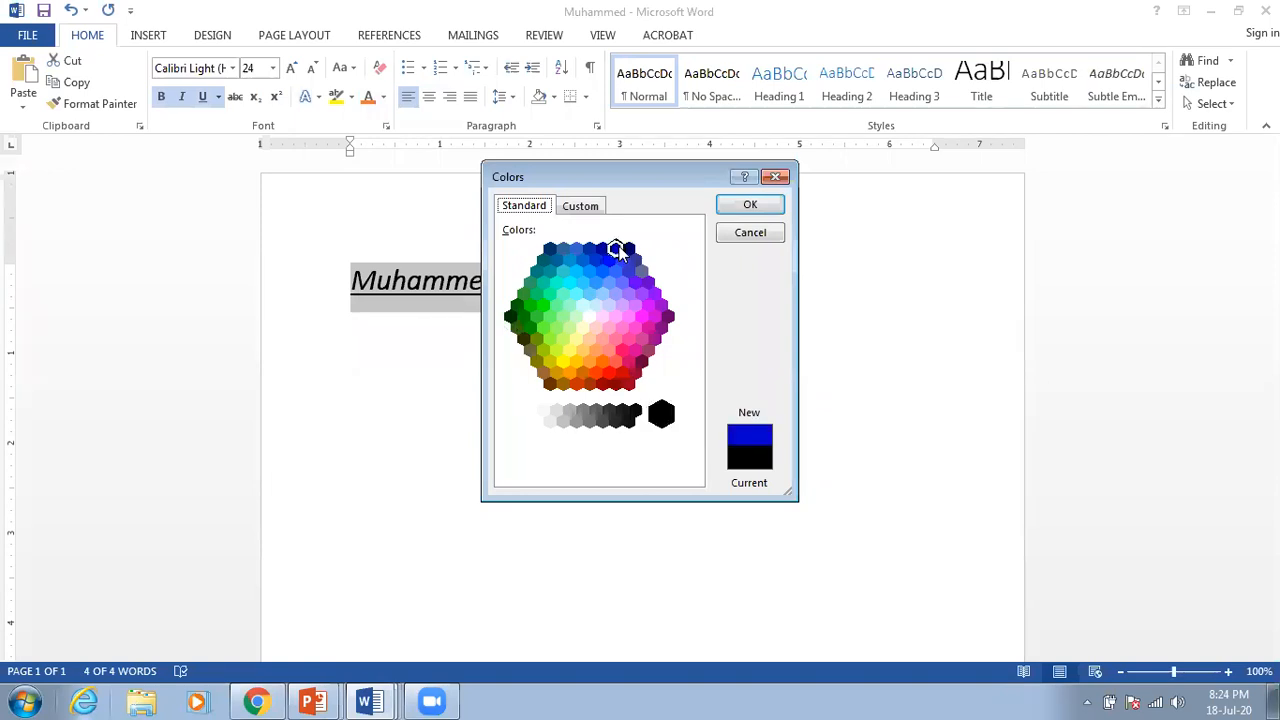
left_click(748, 207)
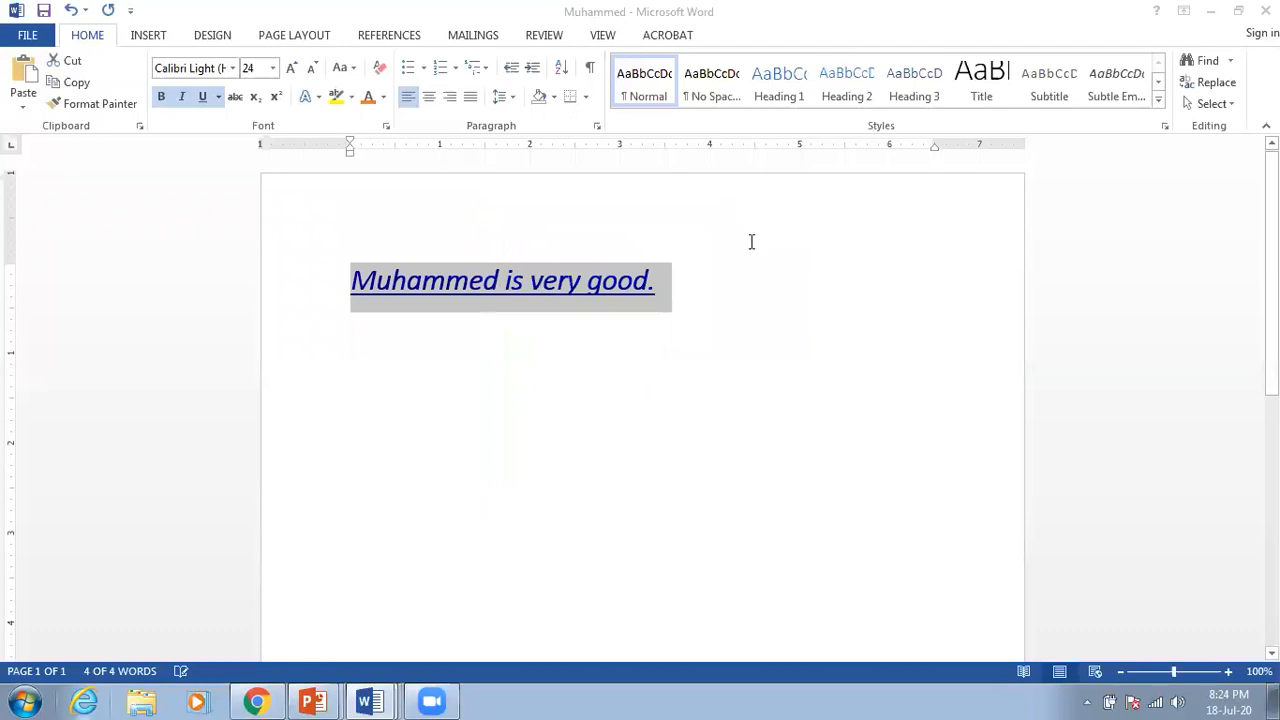
left_click(737, 277)
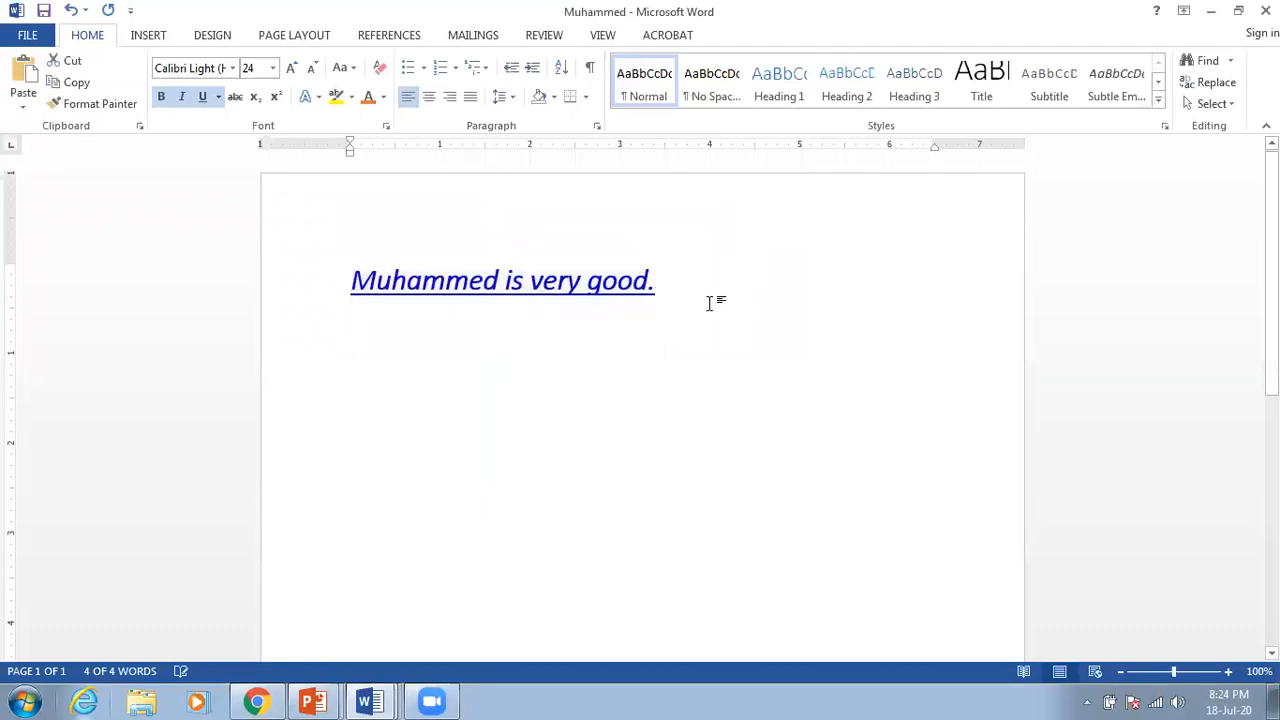
Step: Apply a yellow text highlight to the whole sentence 'Muhammed is very good.'
left_click_drag(688, 283, 356, 283)
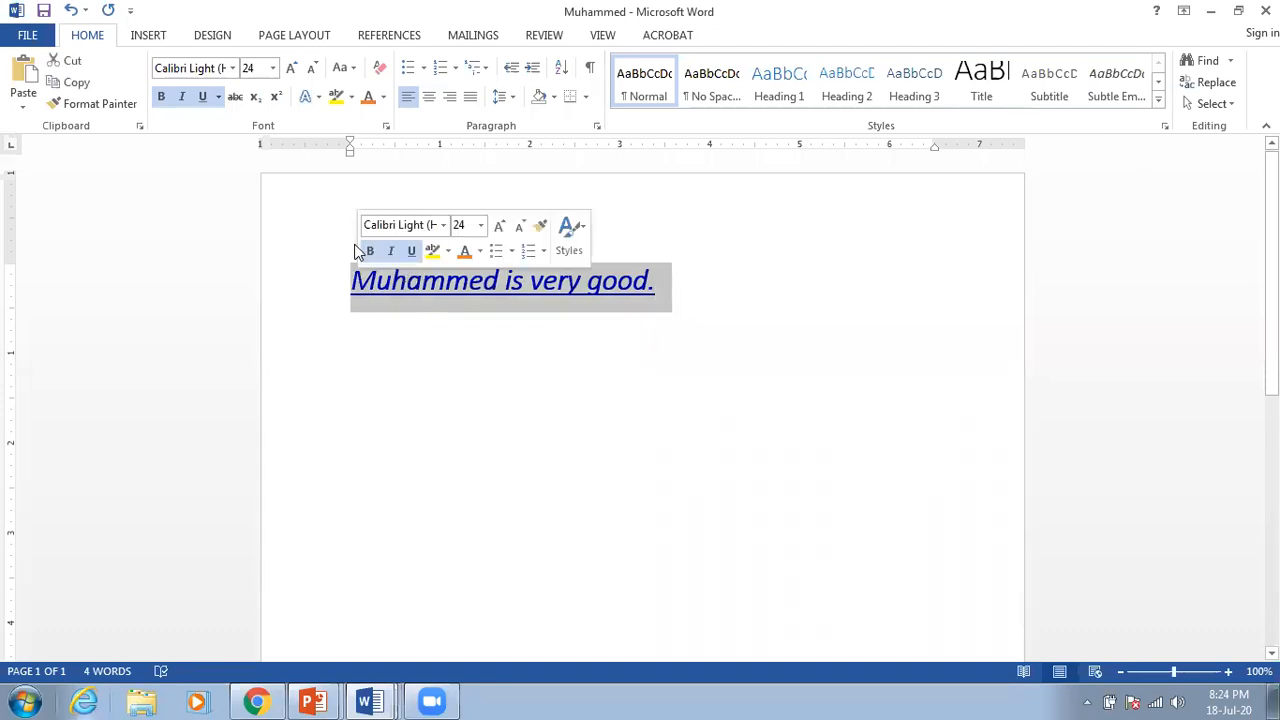
left_click(351, 98)
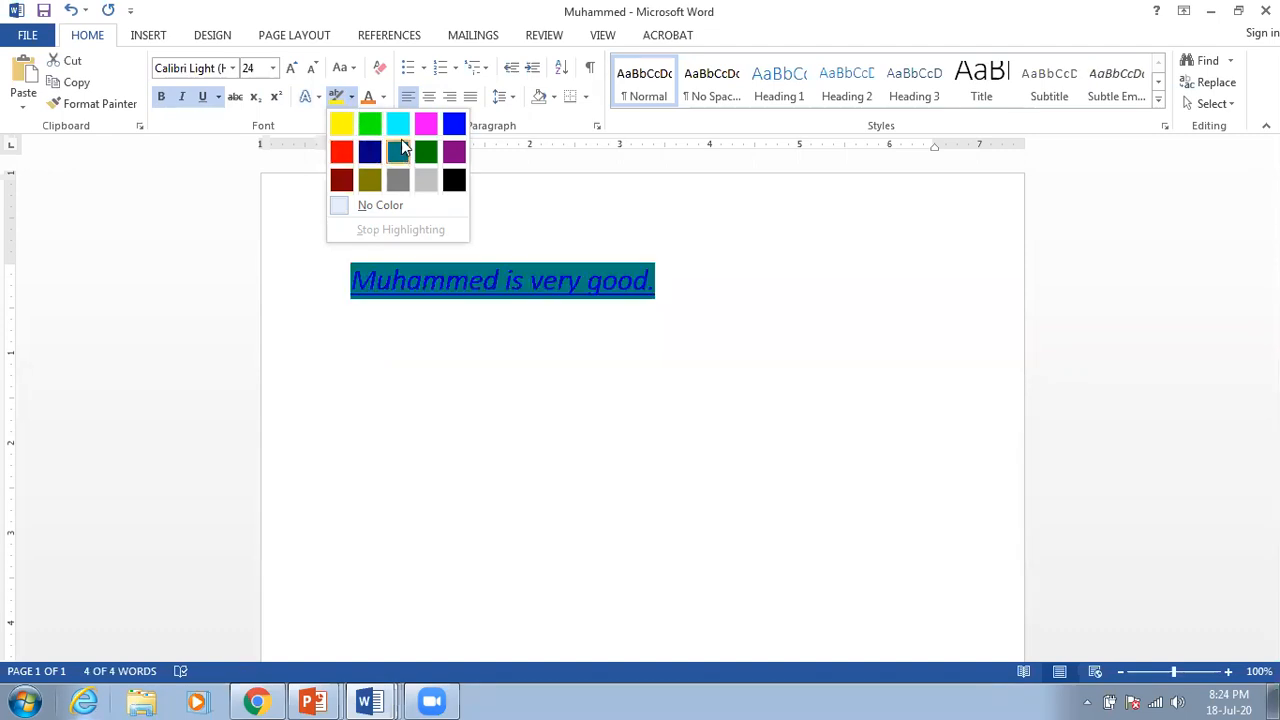
left_click(345, 124)
left_click(723, 292)
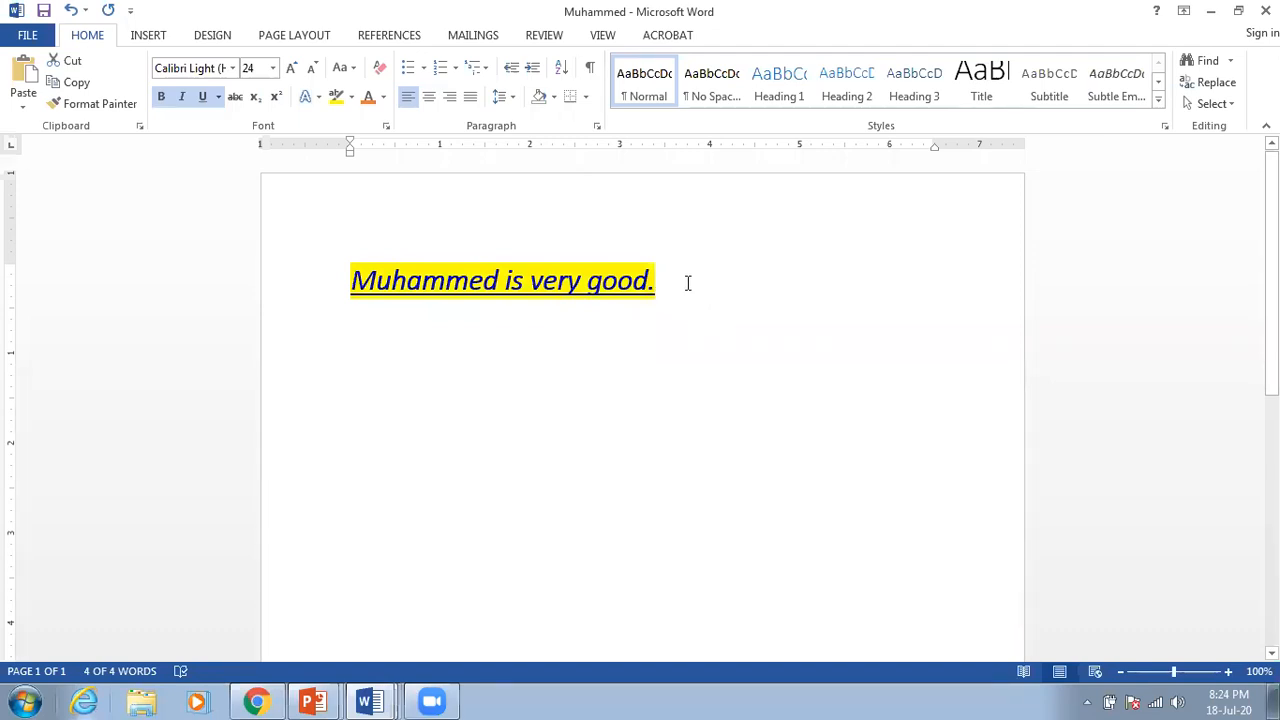
left_click_drag(686, 281, 409, 260)
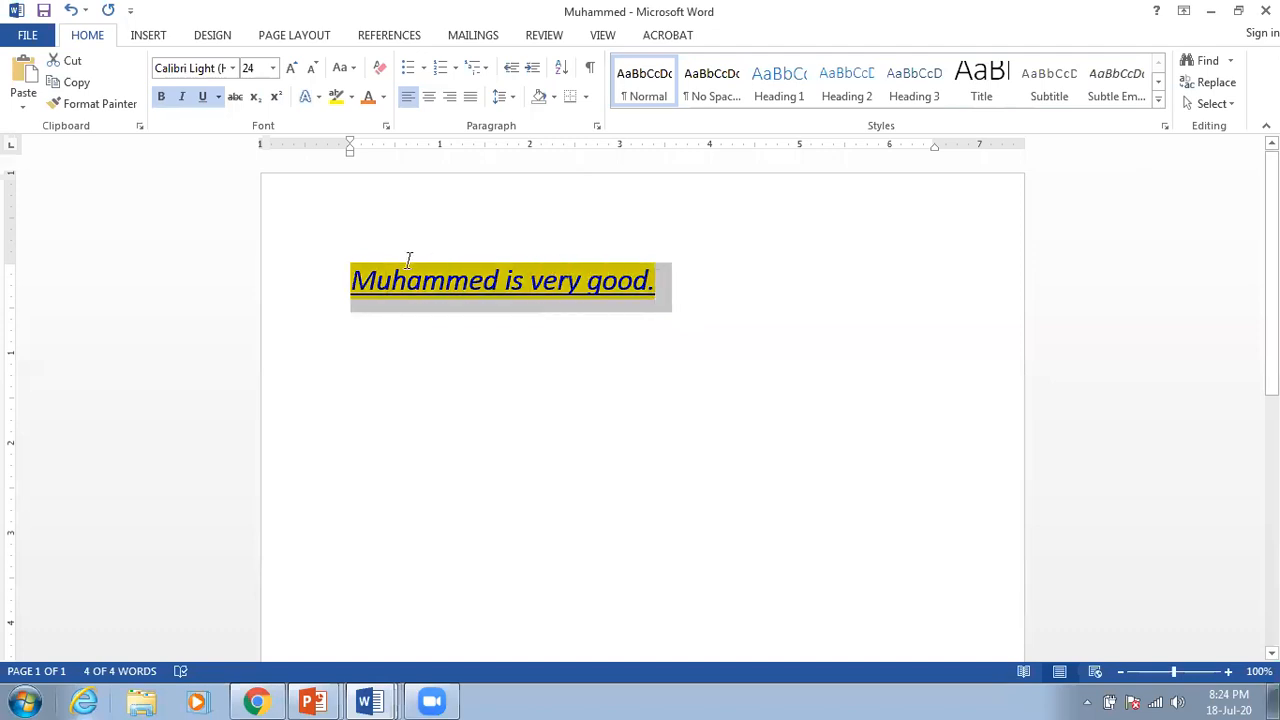
left_click(716, 316)
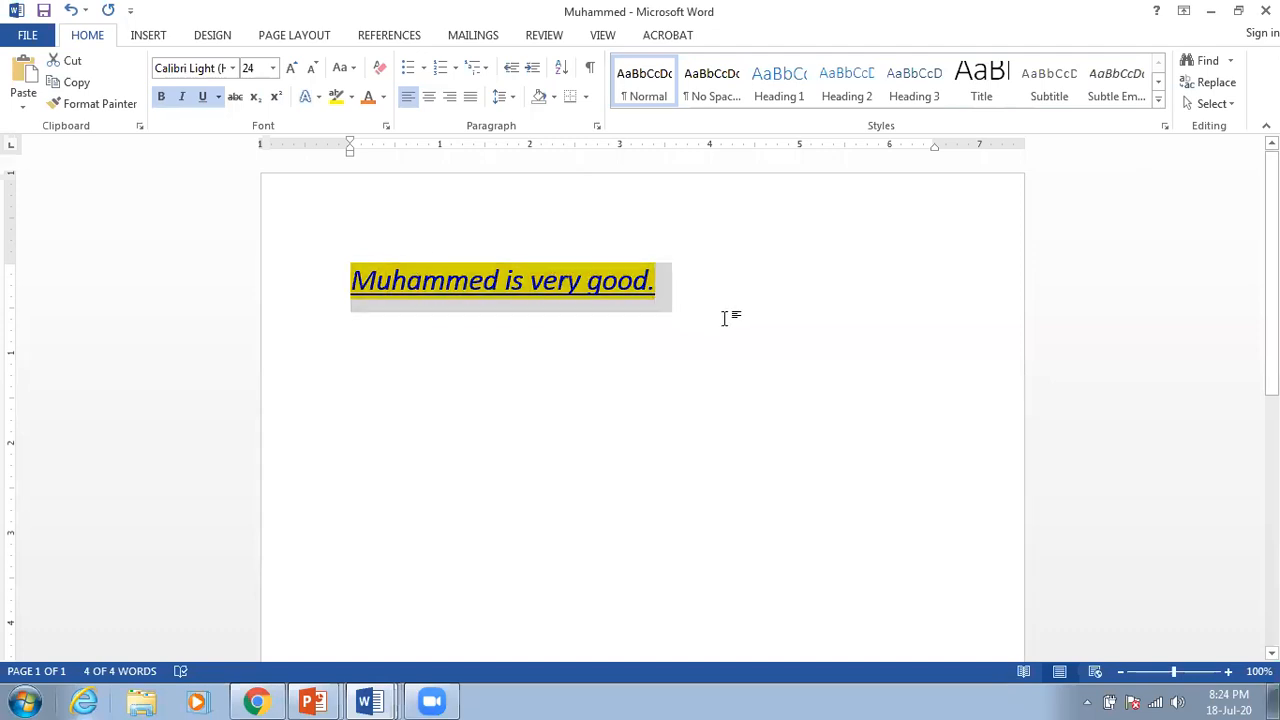
left_click_drag(645, 280, 405, 282)
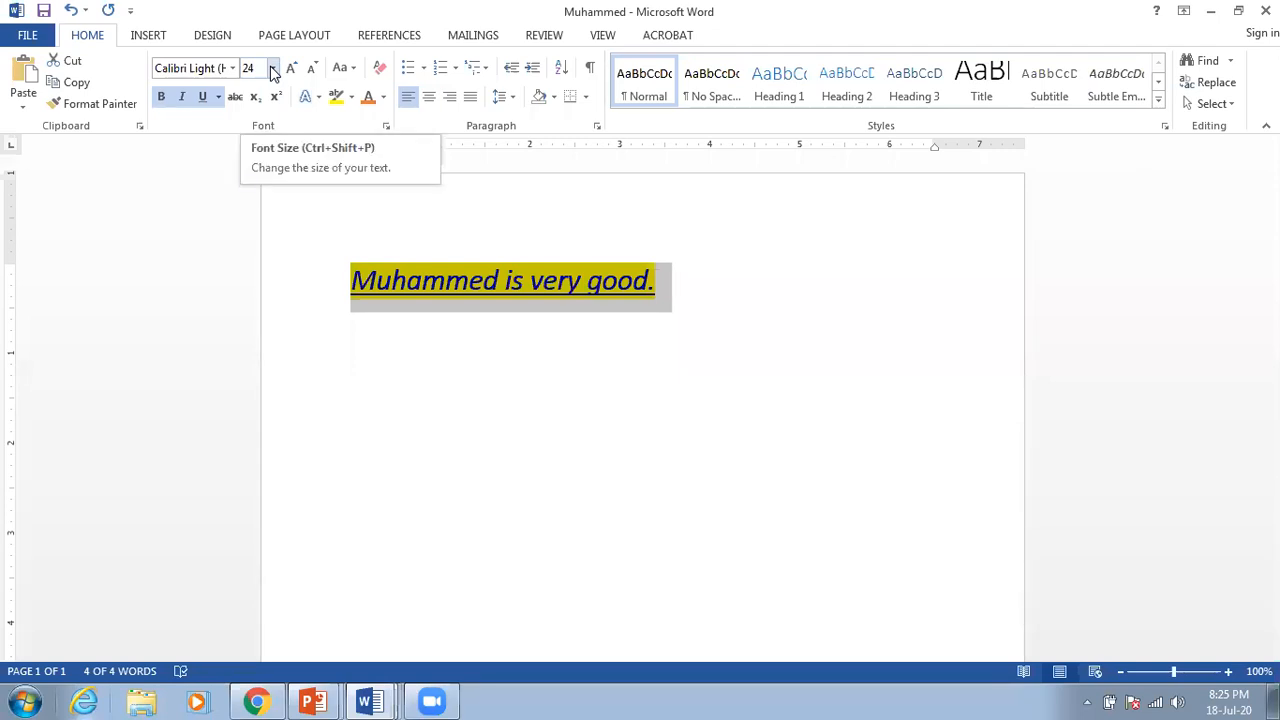
left_click(273, 74)
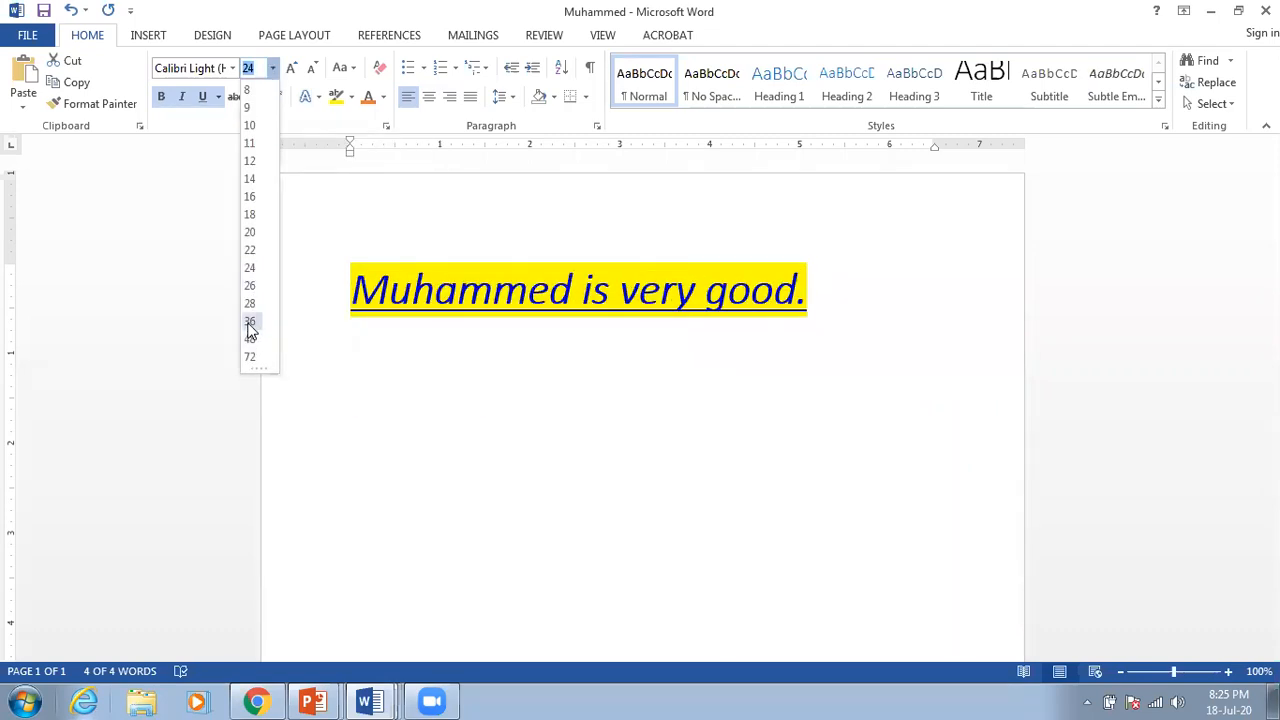
Step: Enlarge the highlighted sentence from 24 pt to 36 pt
left_click(249, 325)
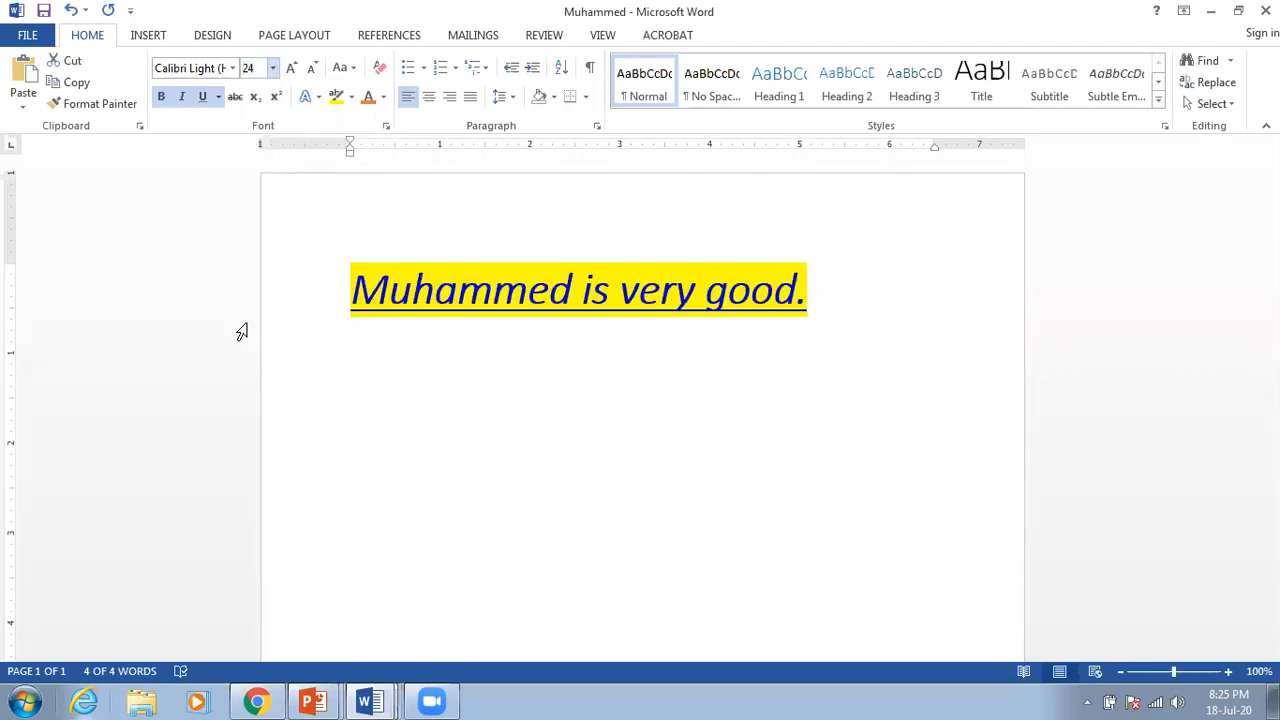
left_click(531, 343)
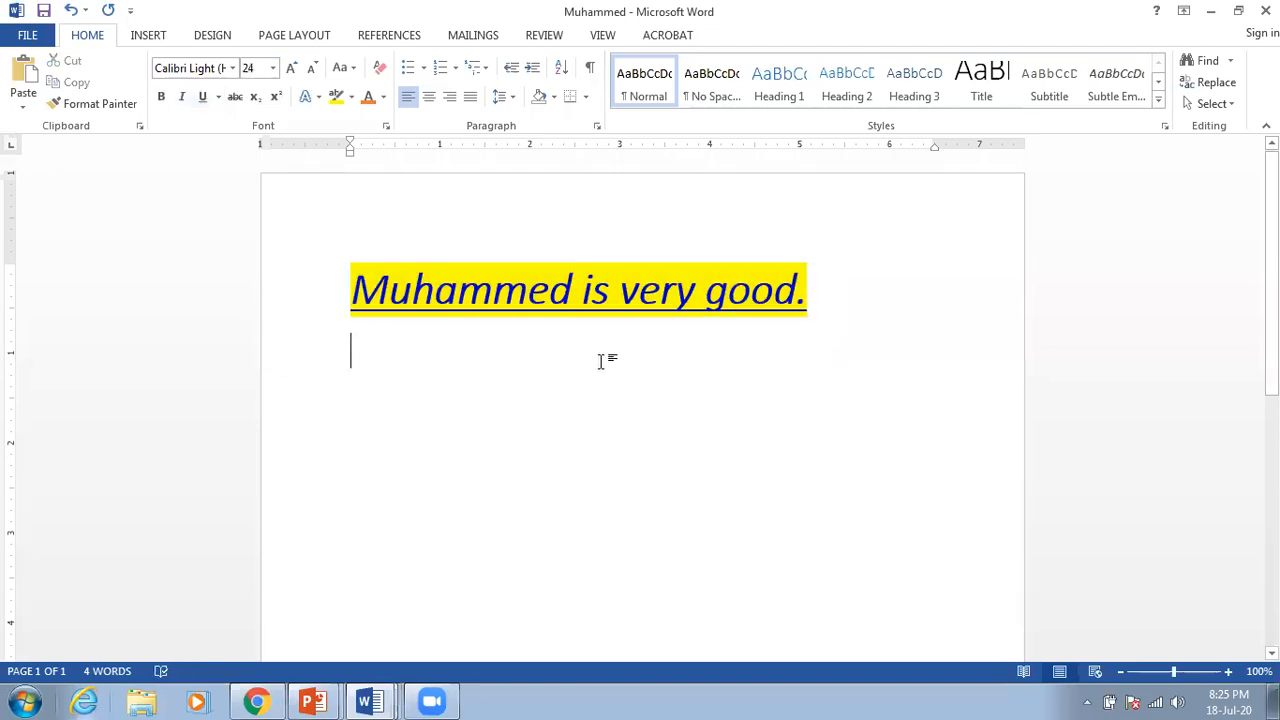
left_click(857, 286)
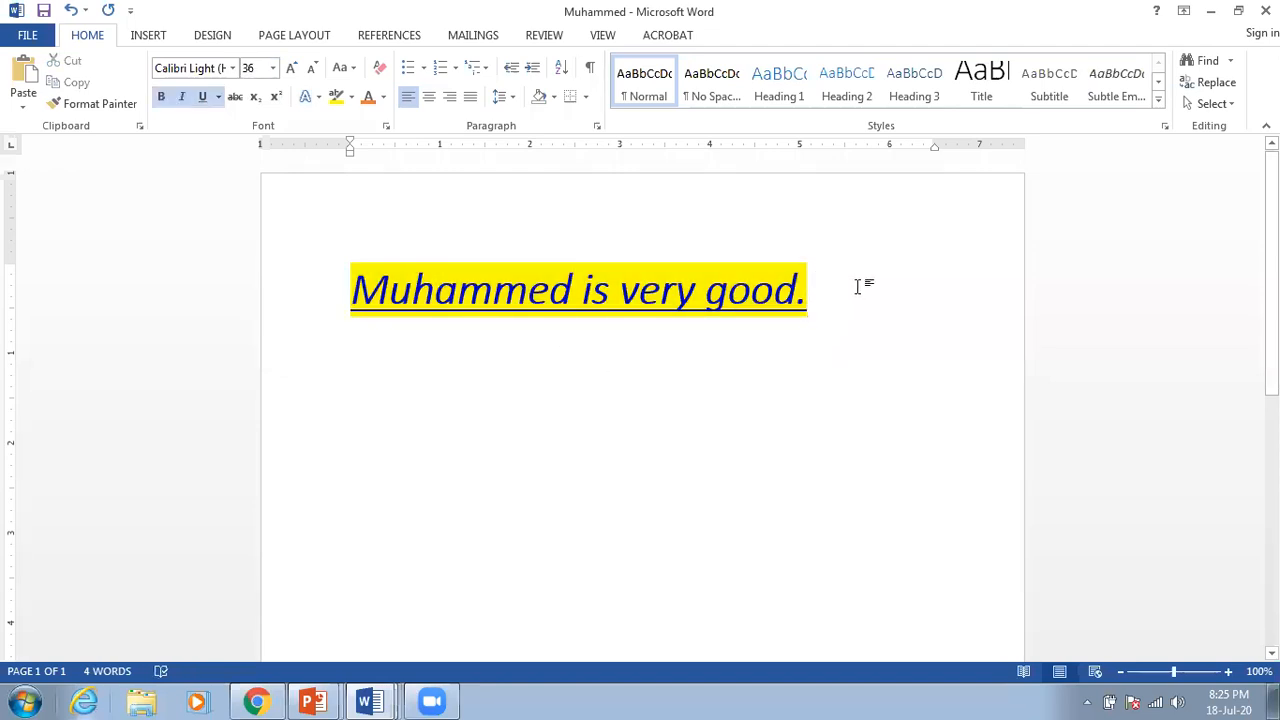
left_click_drag(832, 286, 369, 268)
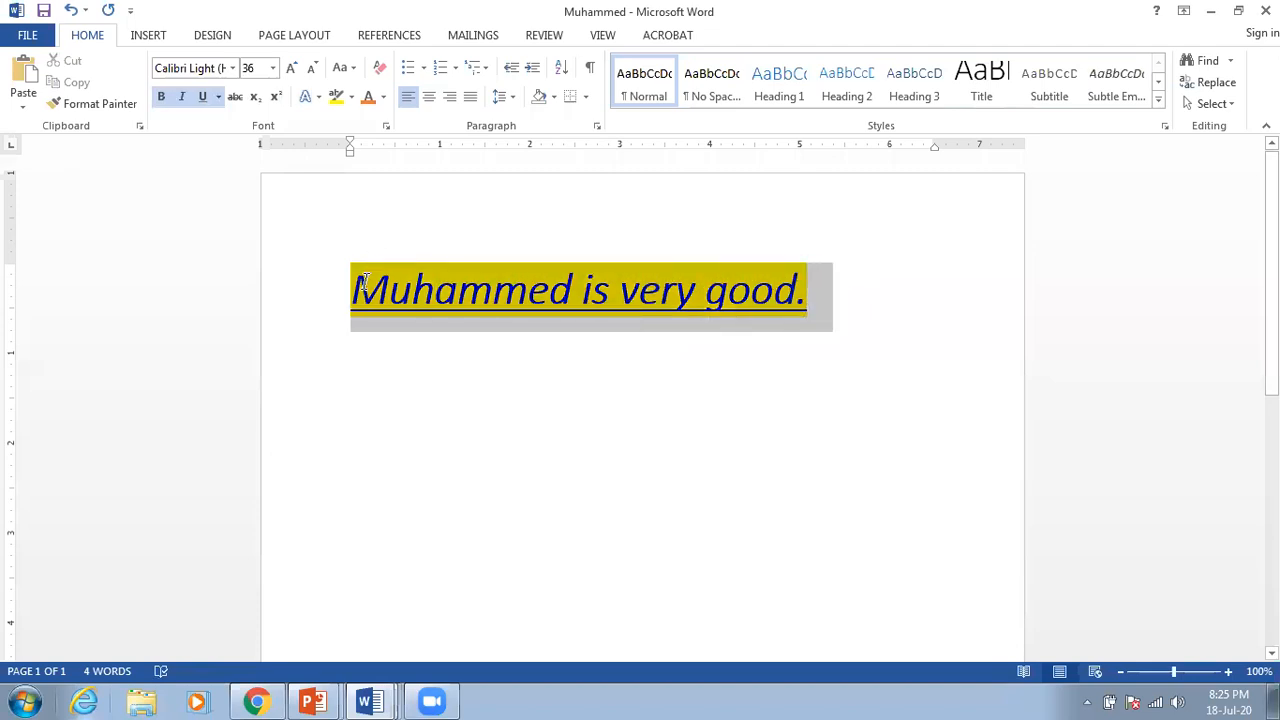
Step: Change the 36 pt sentence's font to Consolas
left_click(232, 68)
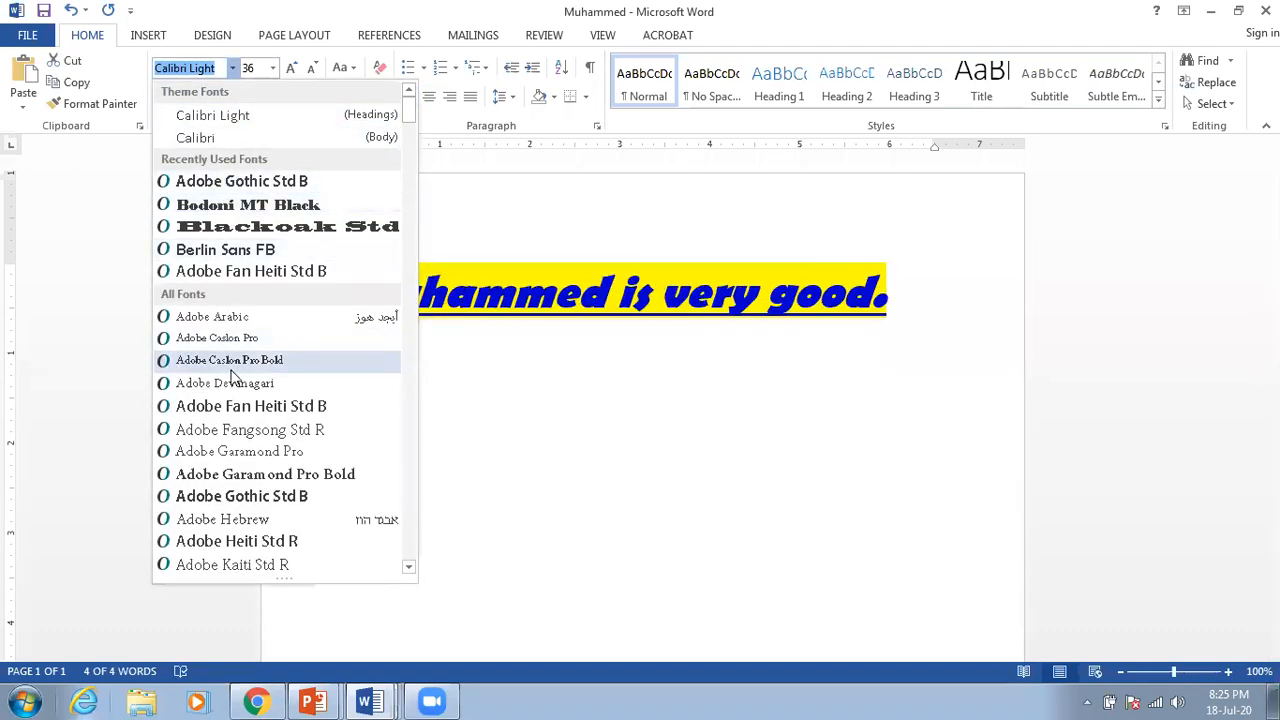
scroll(263, 440, "down", 8)
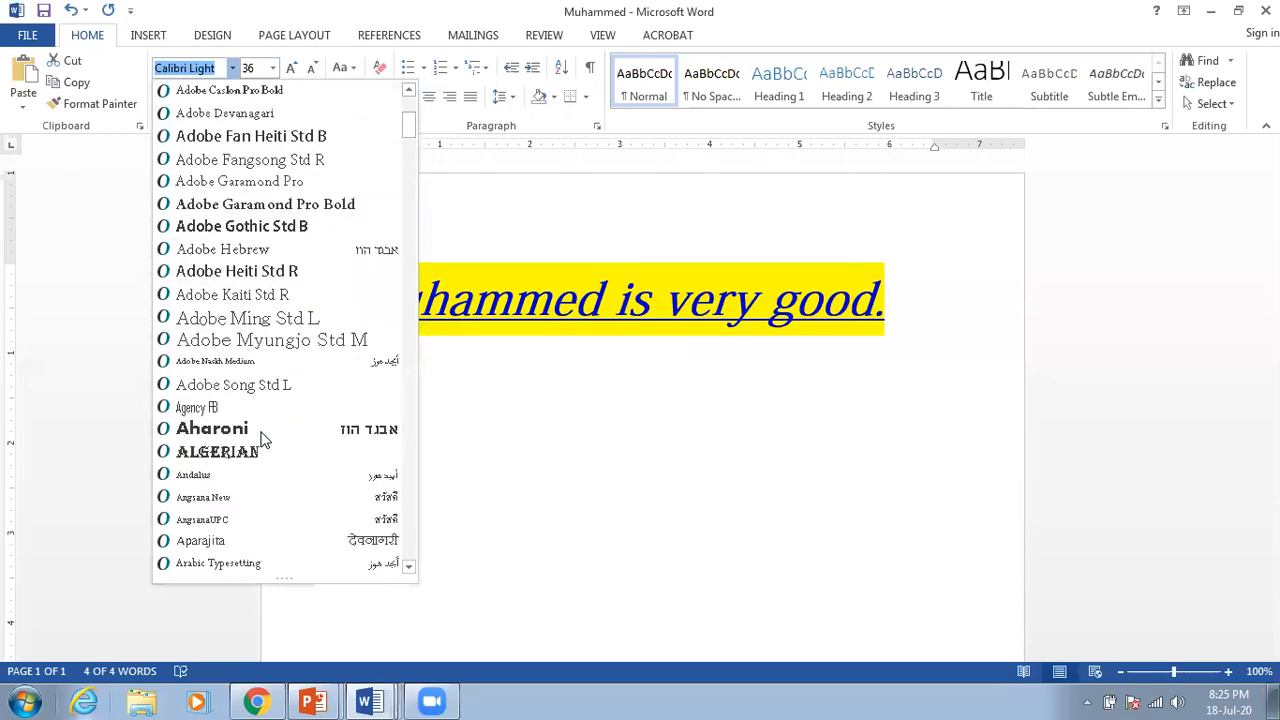
scroll(262, 444, "down", 8)
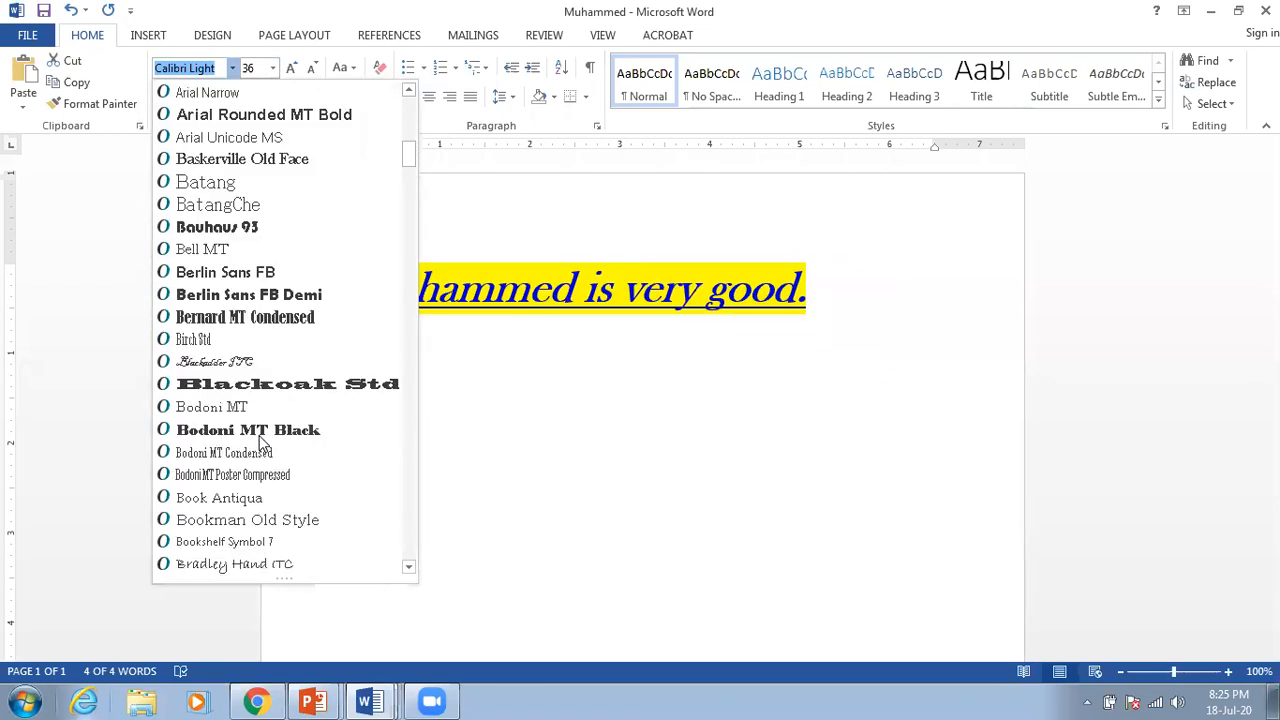
scroll(262, 444, "down", 3)
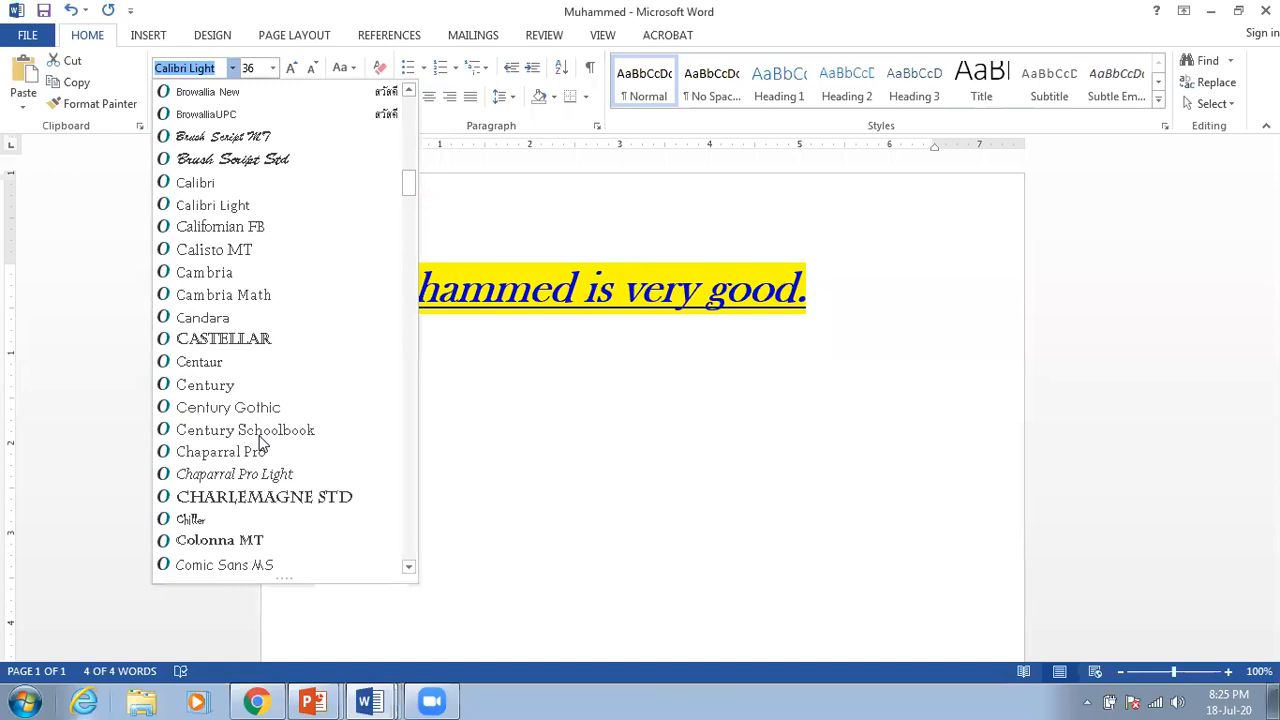
scroll(260, 443, "down", 2)
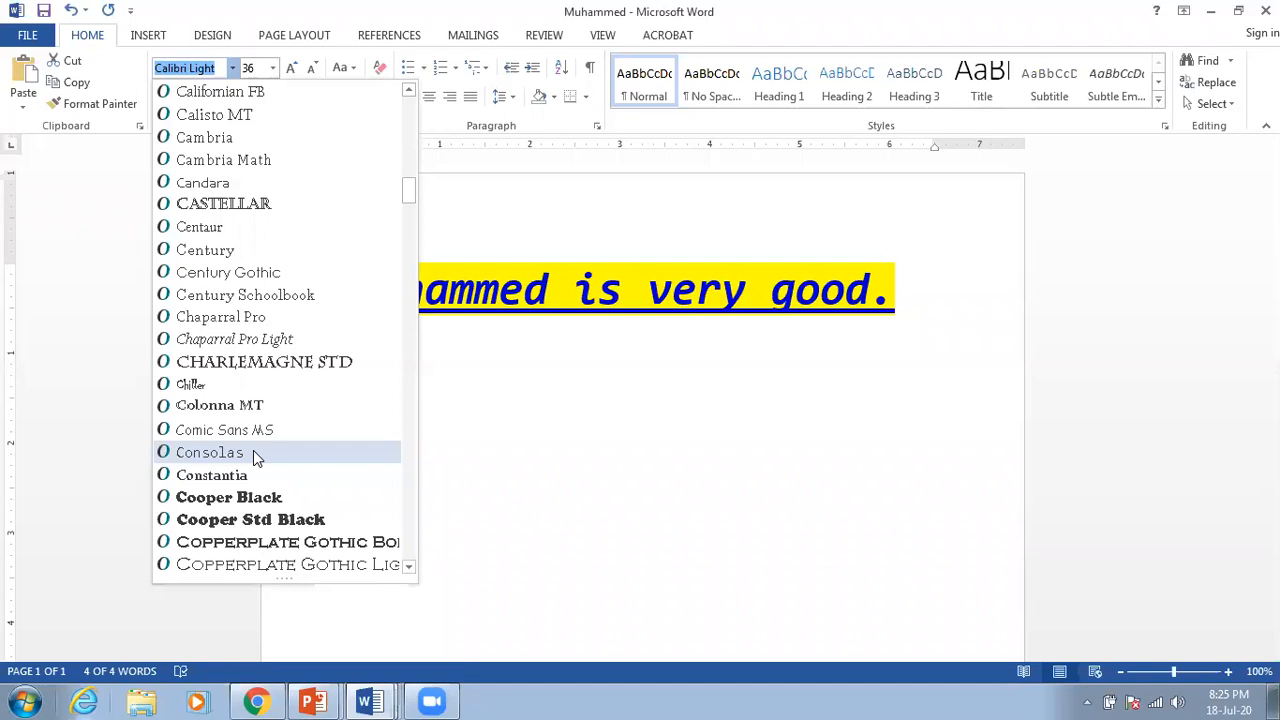
left_click(255, 456)
left_click(648, 400)
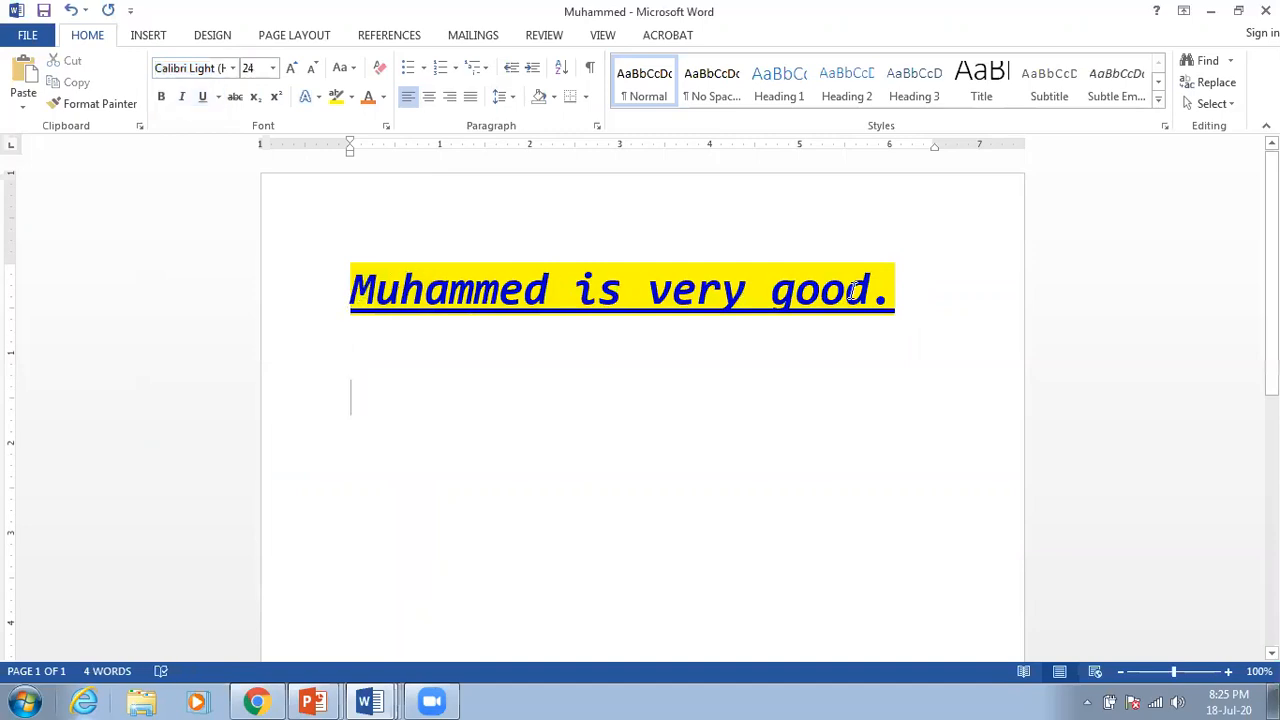
left_click_drag(899, 287, 258, 288)
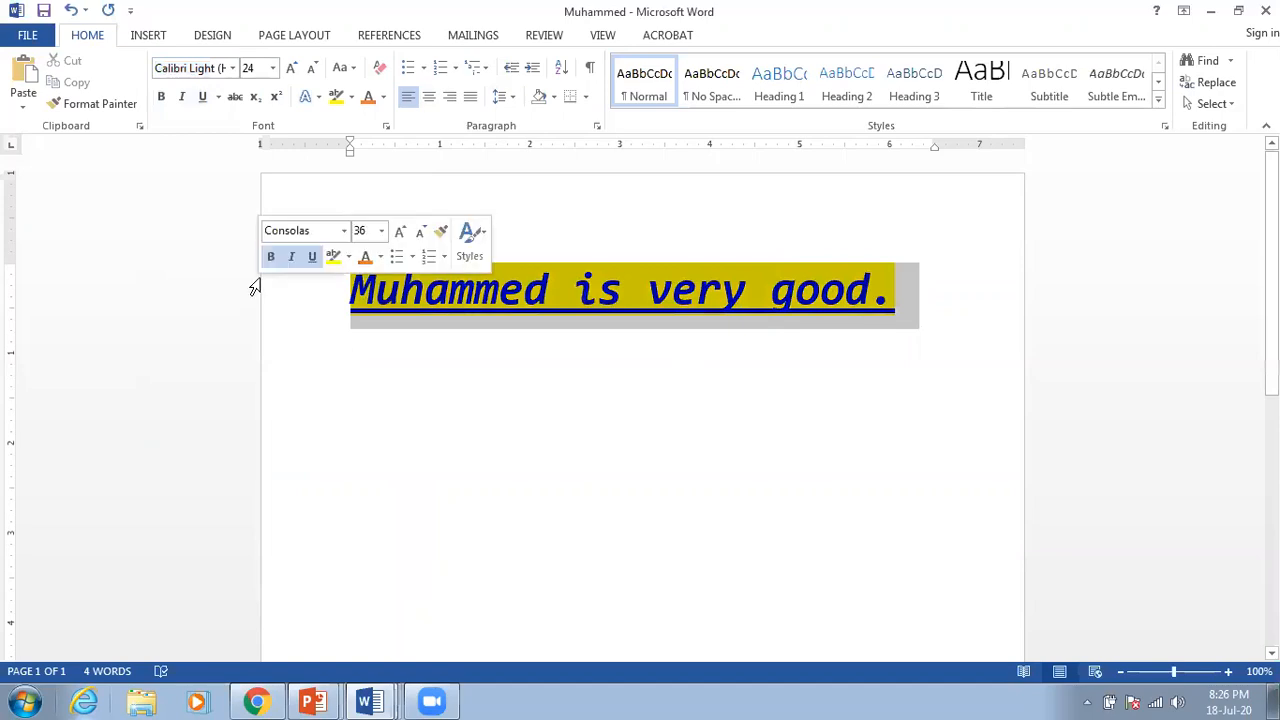
Step: Remove the yellow highlight from the sentence
left_click(352, 97)
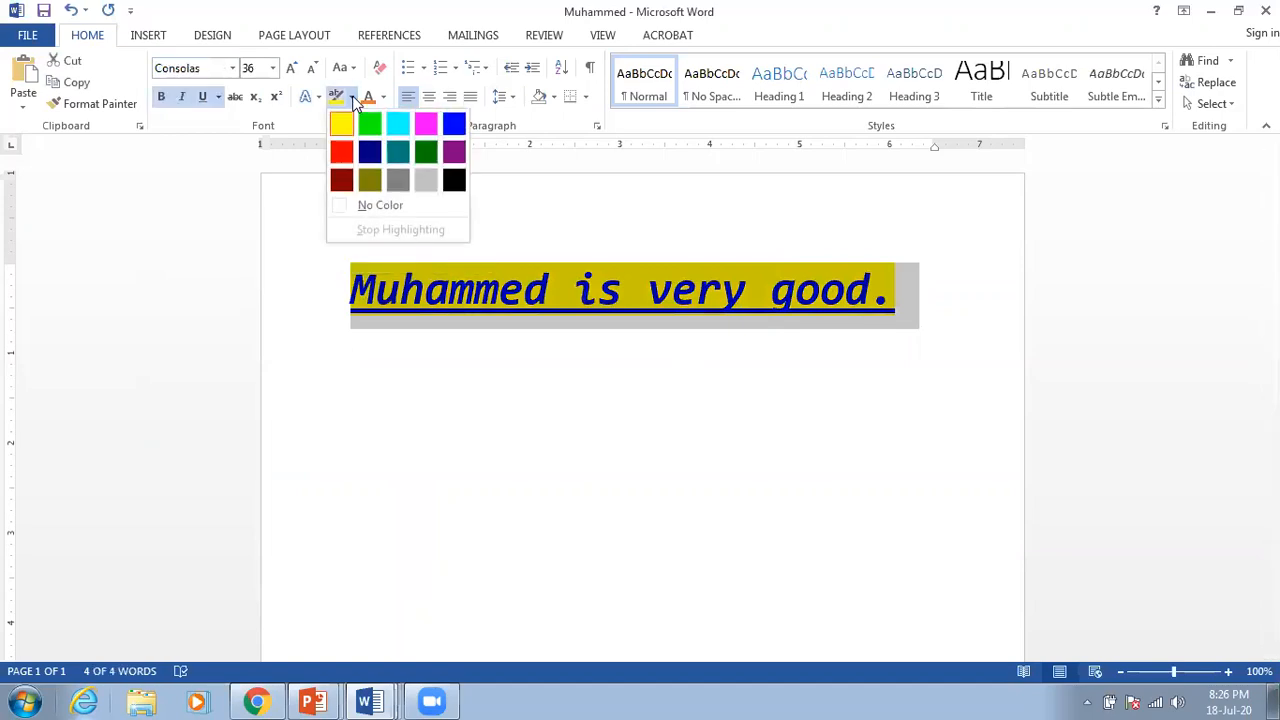
left_click(384, 210)
left_click(540, 345)
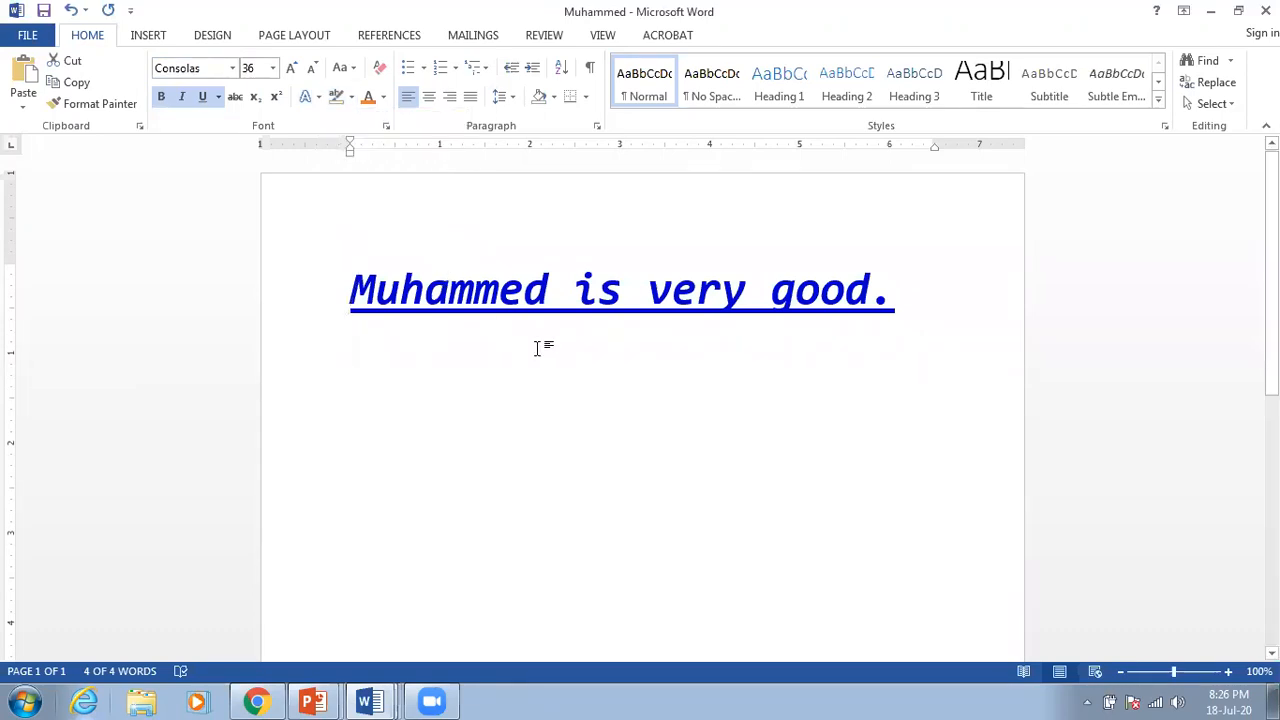
Step: Toggle the sentence's underline off and back on, leaving it underlined
left_click_drag(938, 273, 430, 283)
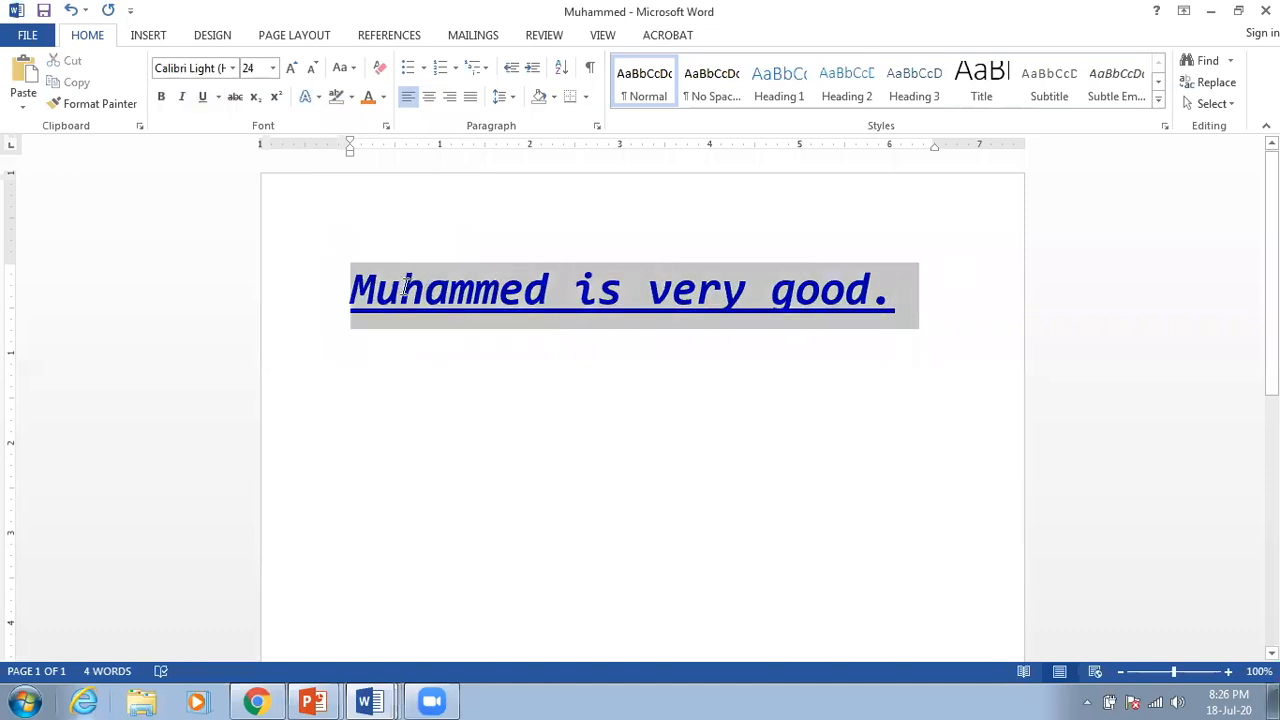
left_click(203, 97)
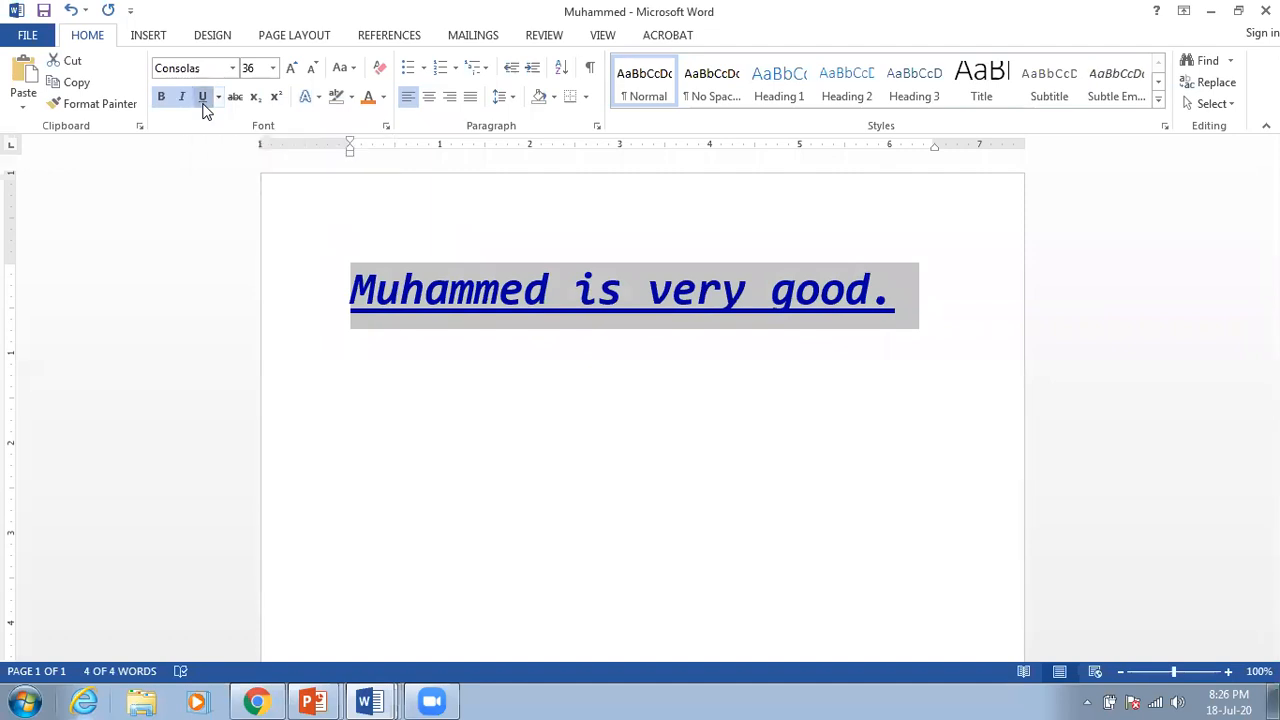
left_click(926, 477)
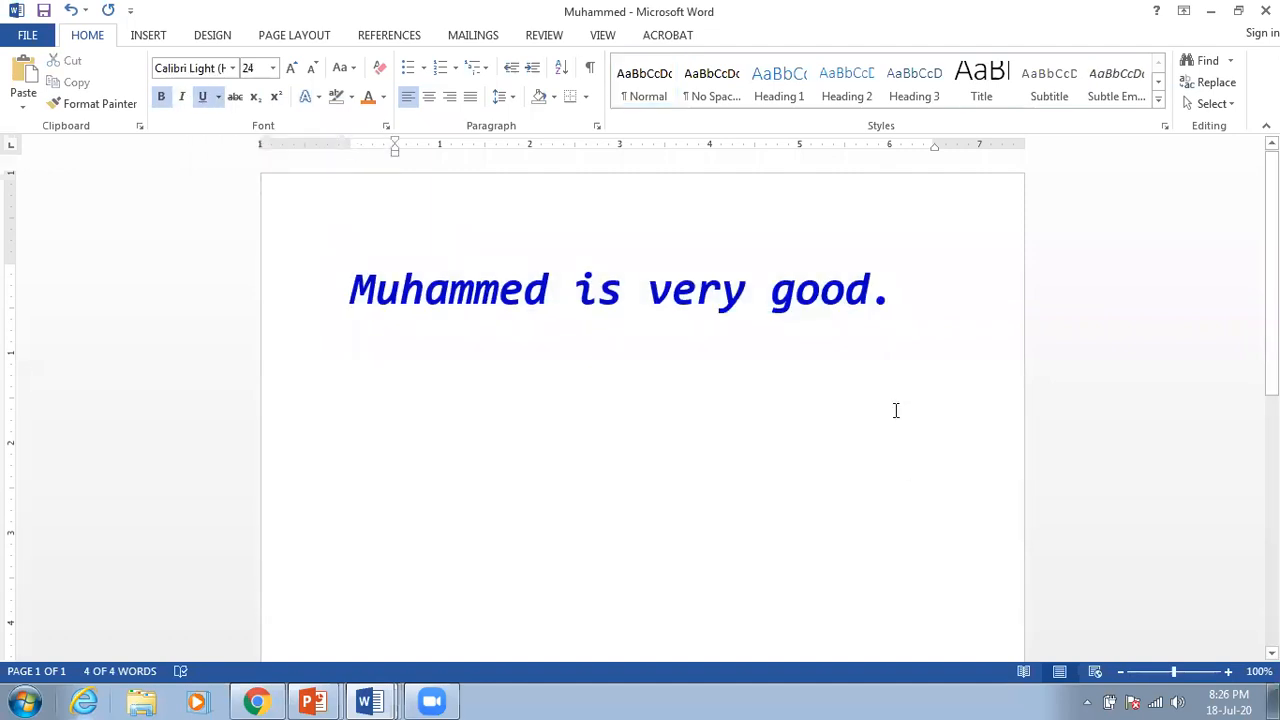
left_click_drag(904, 289, 352, 295)
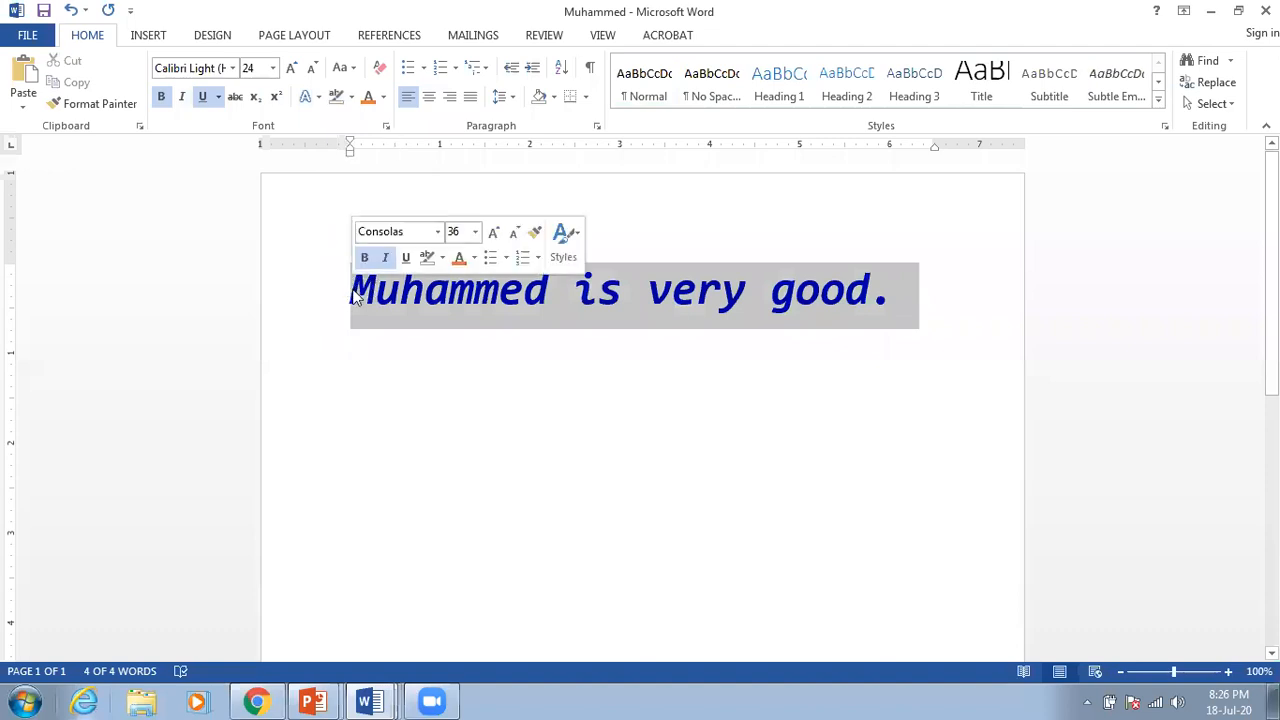
left_click(203, 97)
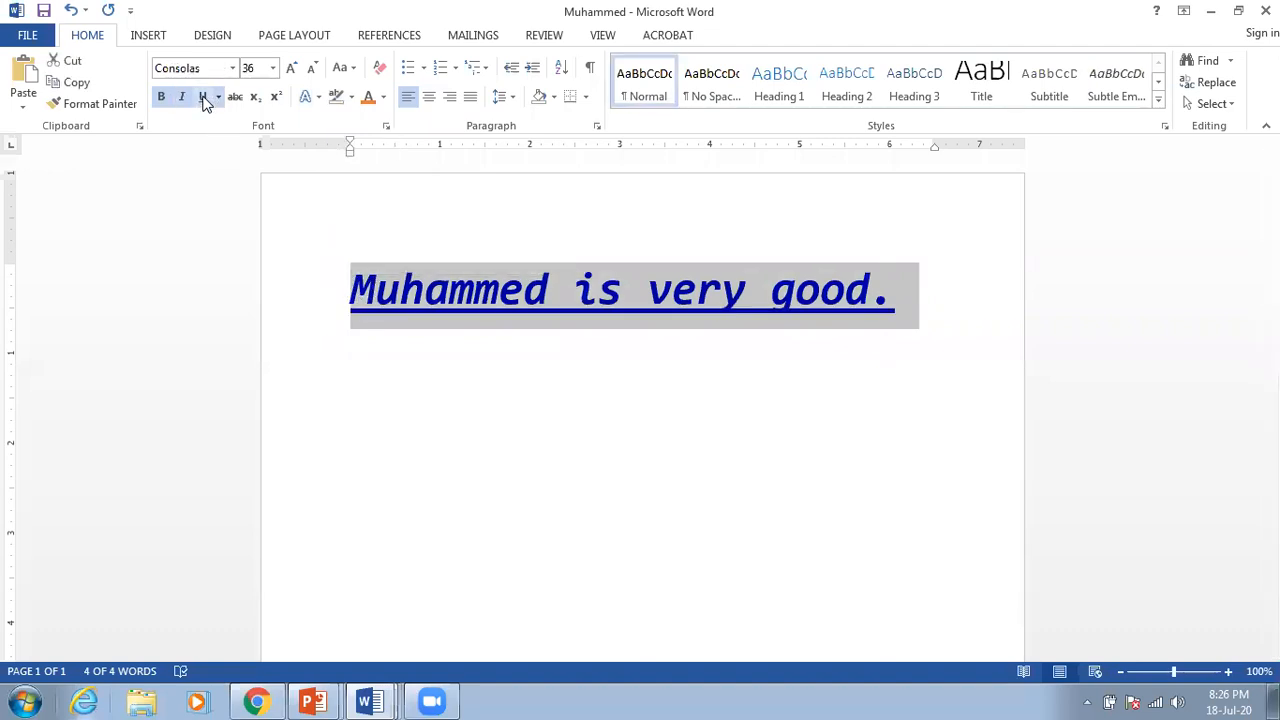
left_click(586, 399)
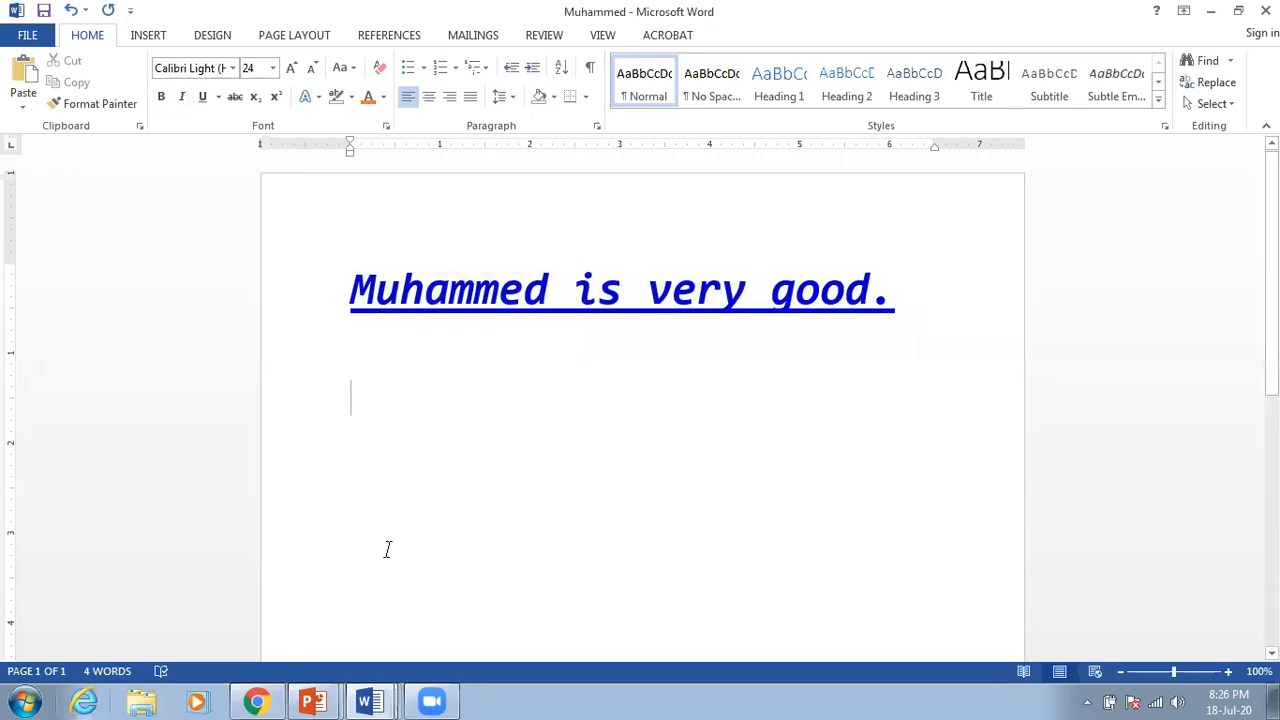
mouse_move(370, 700)
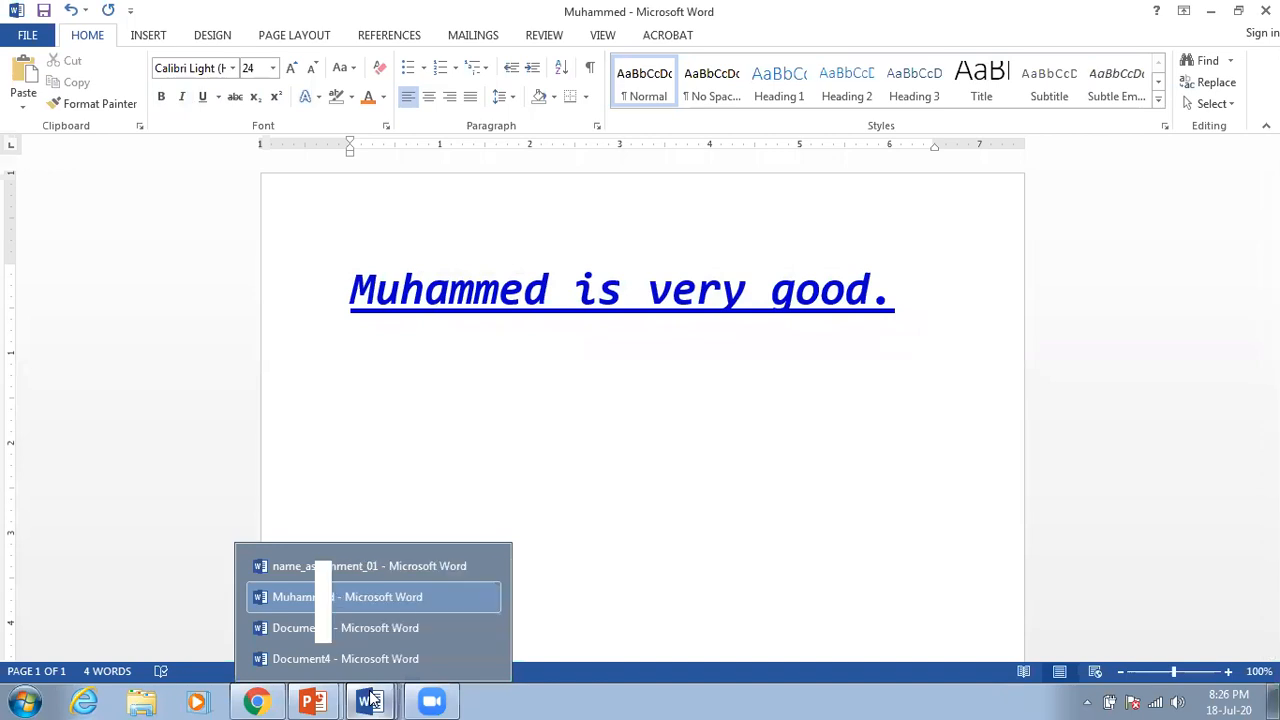
left_click(371, 568)
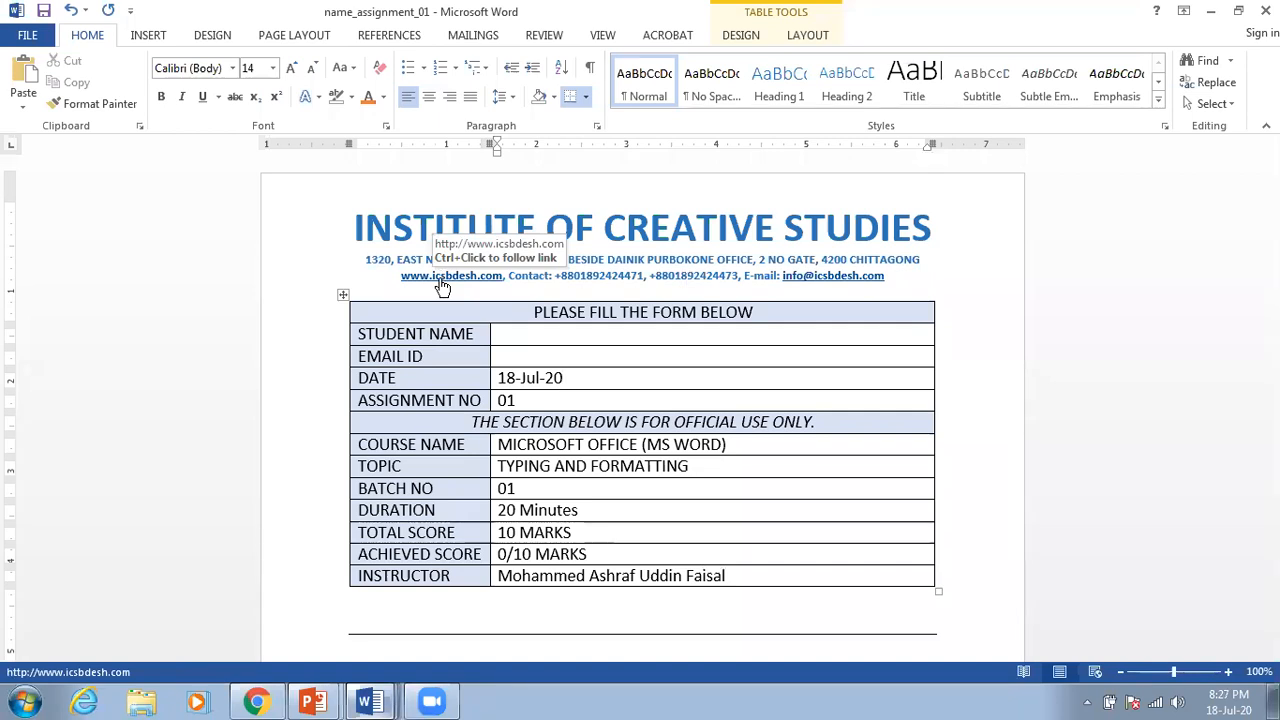
left_click(440, 278)
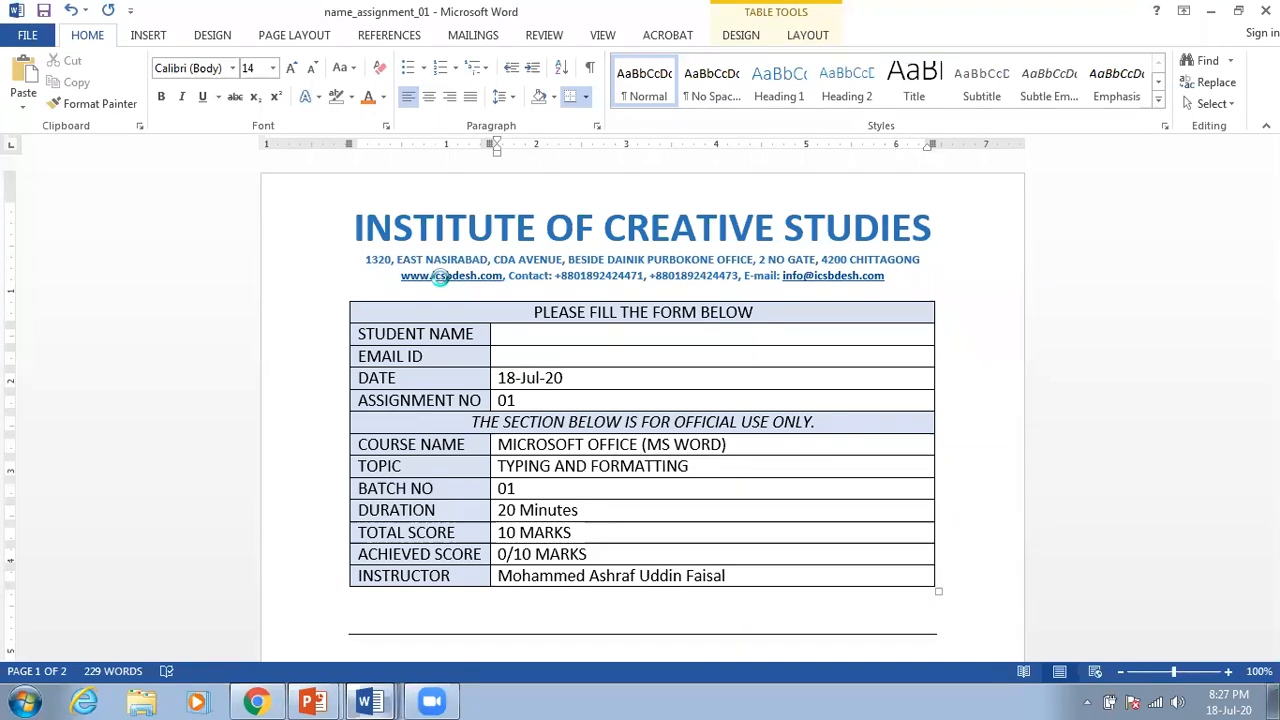
left_click(440, 278, "ctrl")
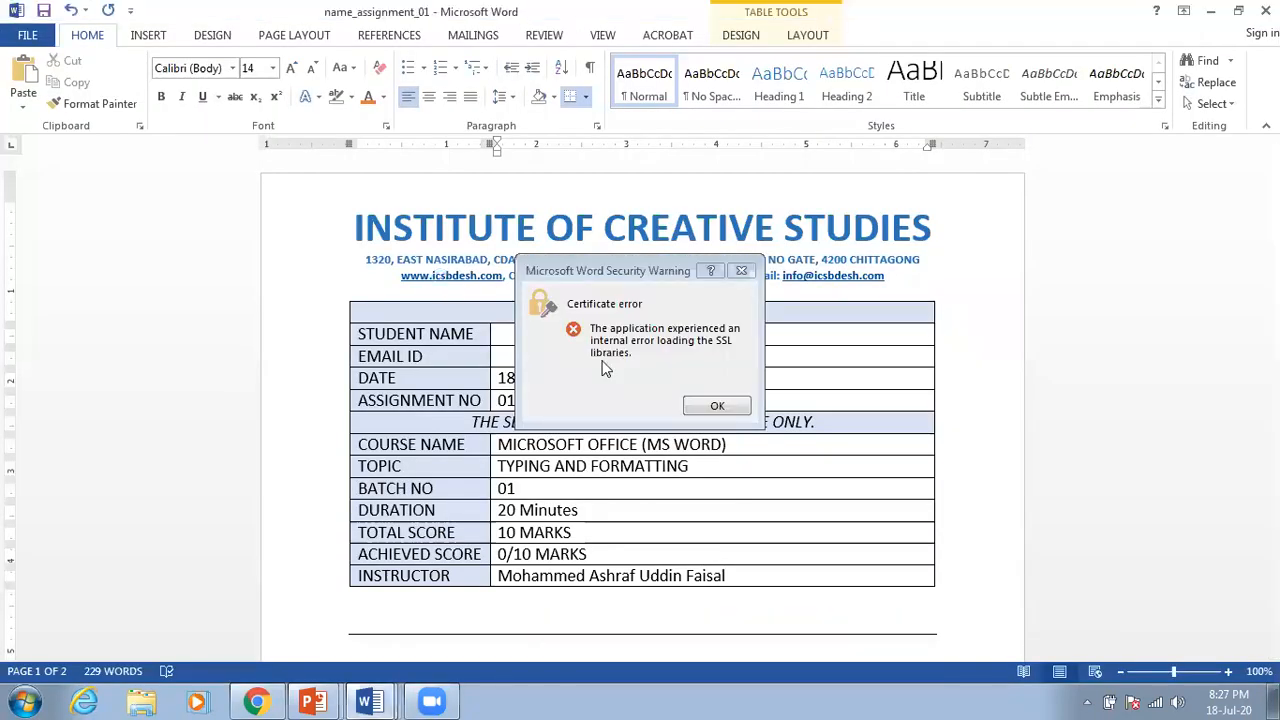
left_click(714, 403)
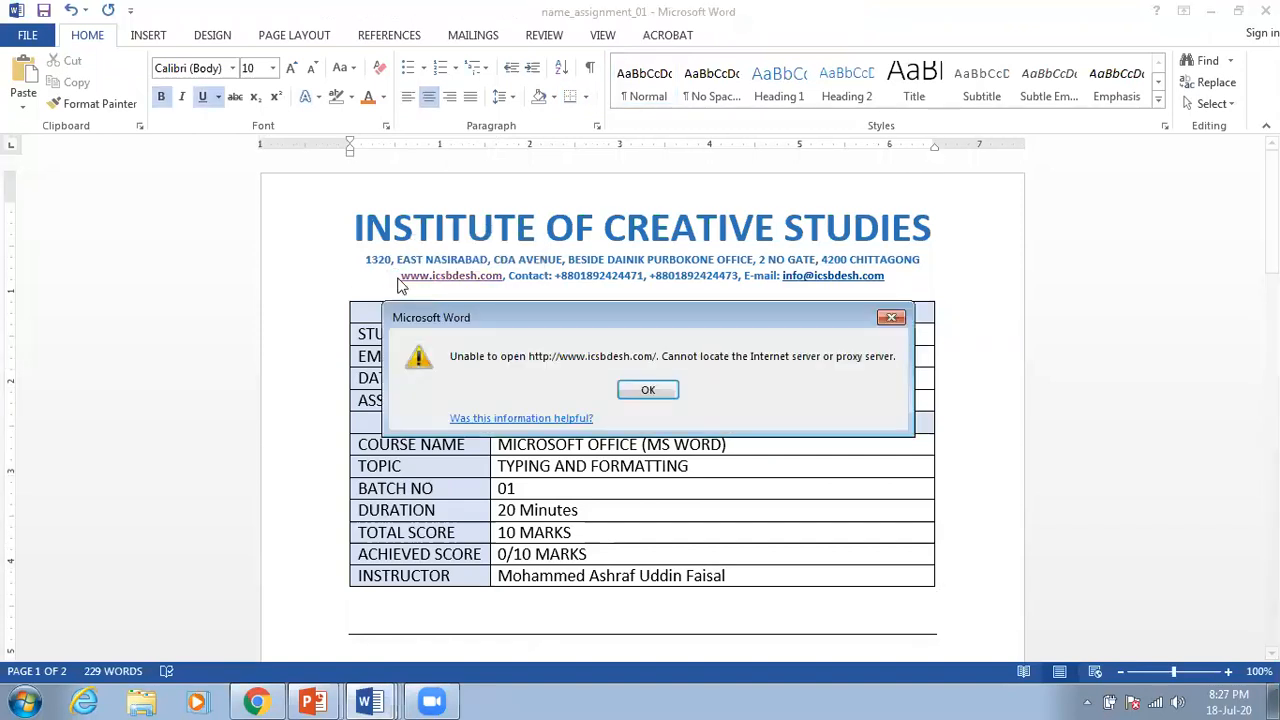
left_click(648, 390)
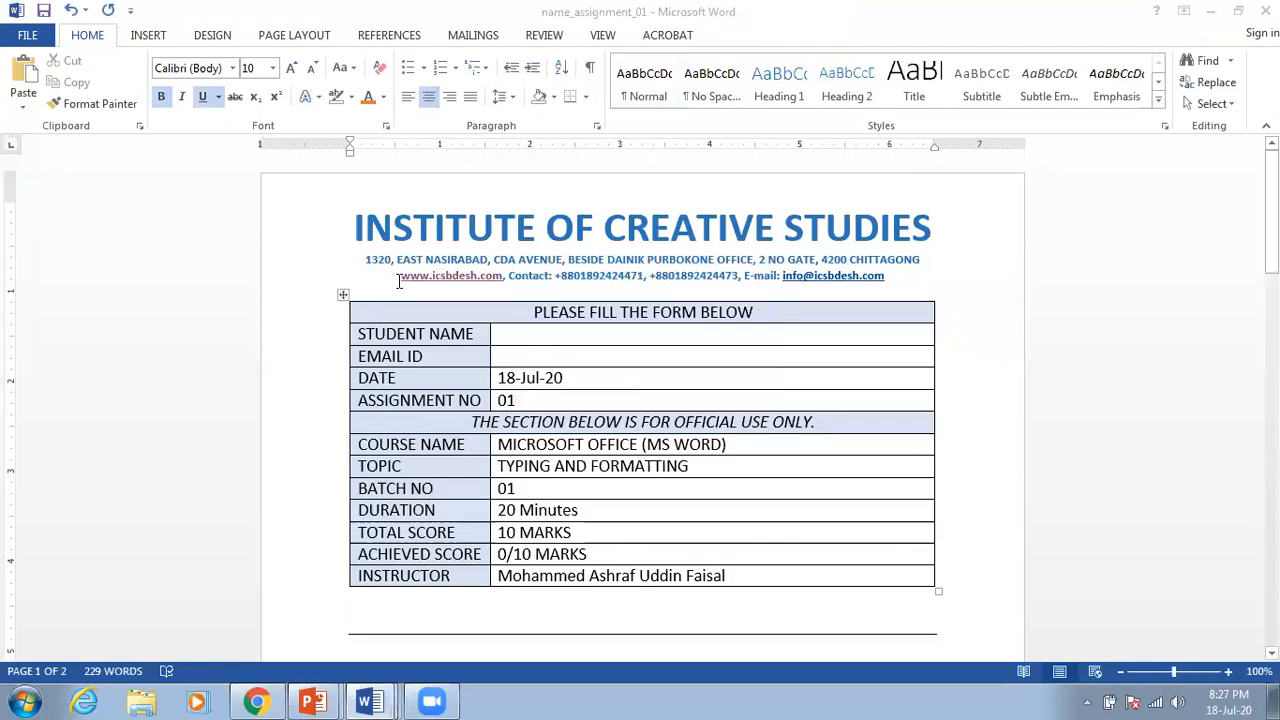
left_click_drag(399, 279, 502, 277)
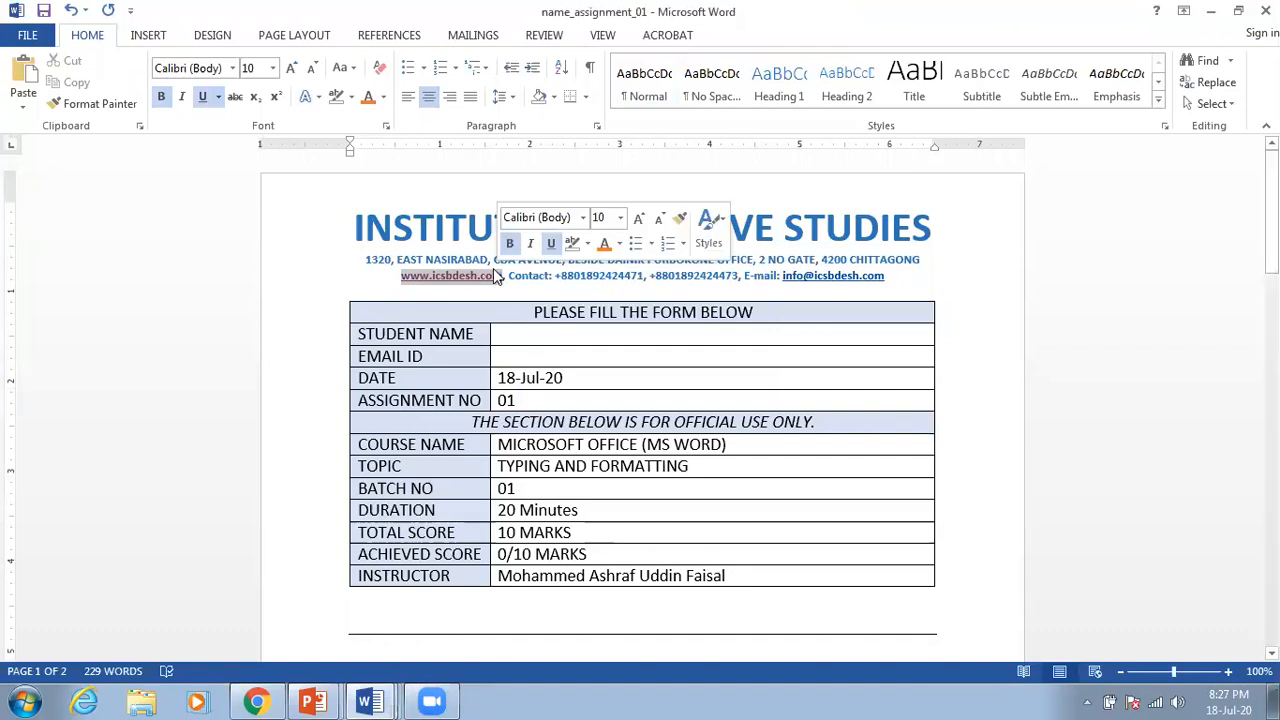
right_click(481, 280)
left_click(518, 312)
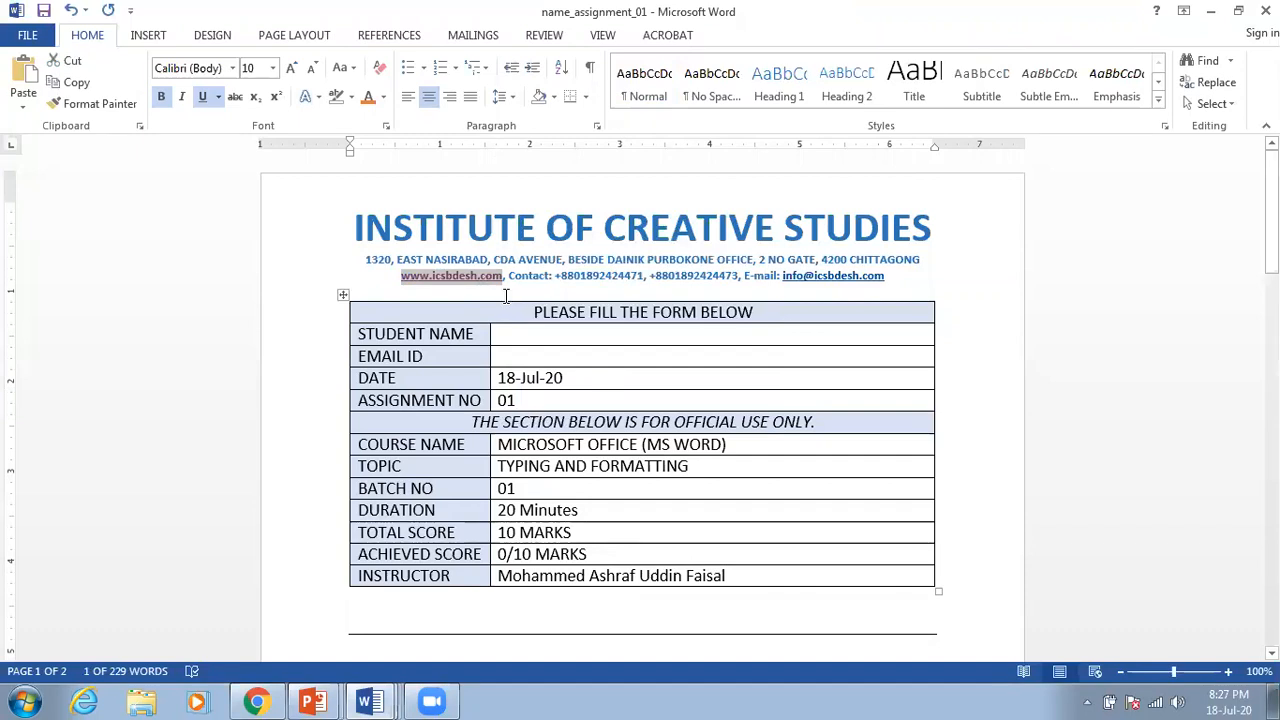
left_click(258, 700)
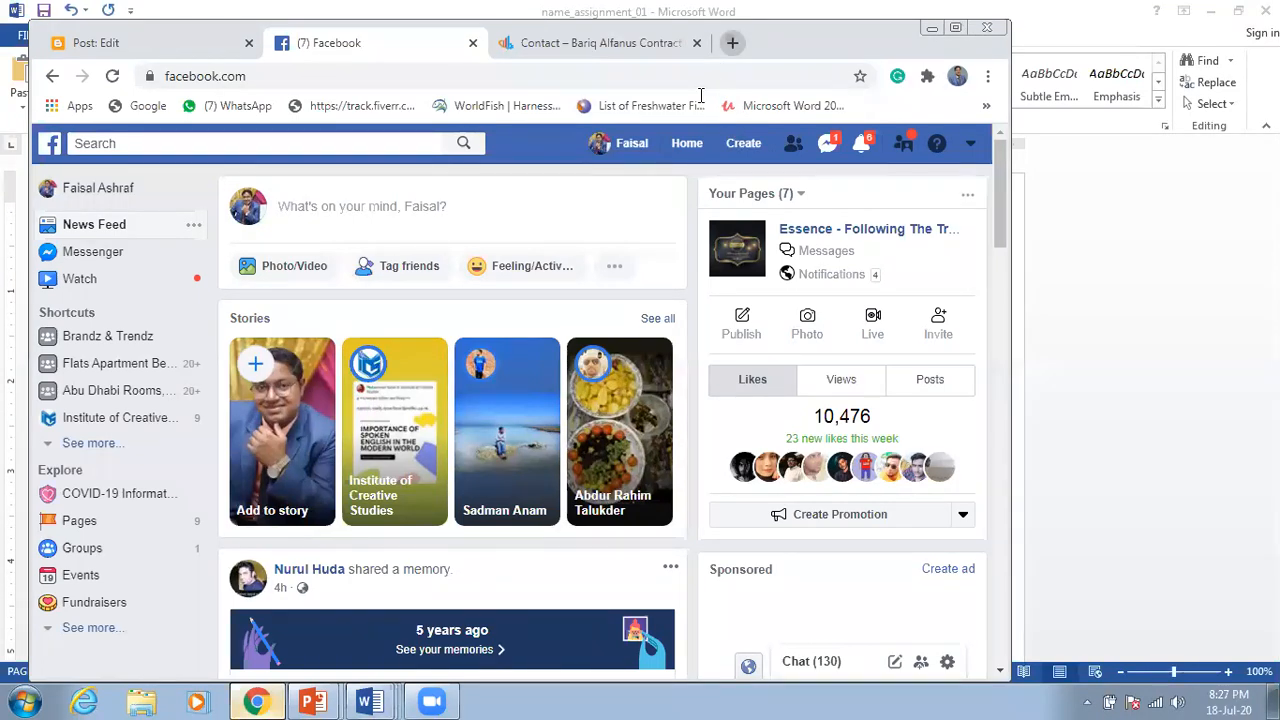
Step: Paste the copied address into a new Chrome tab and load the icsbdesh.com home page
key("ctrl+t")
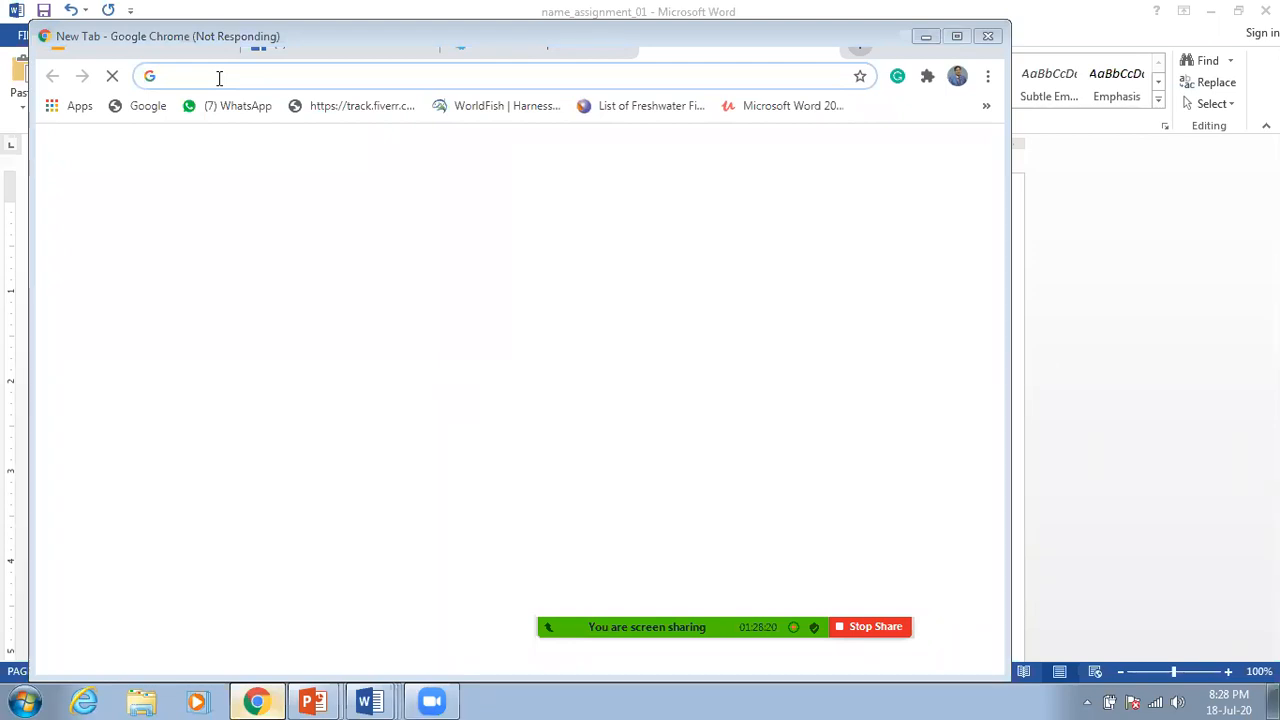
left_click(219, 77)
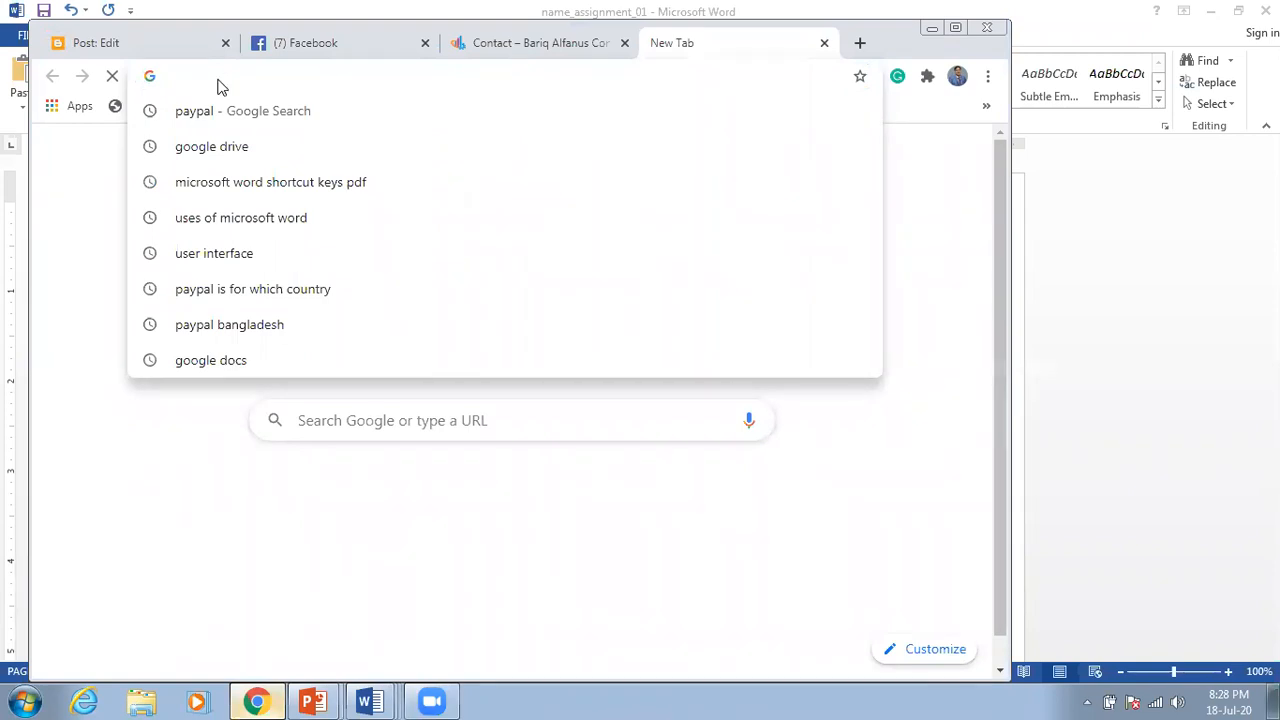
right_click(222, 87)
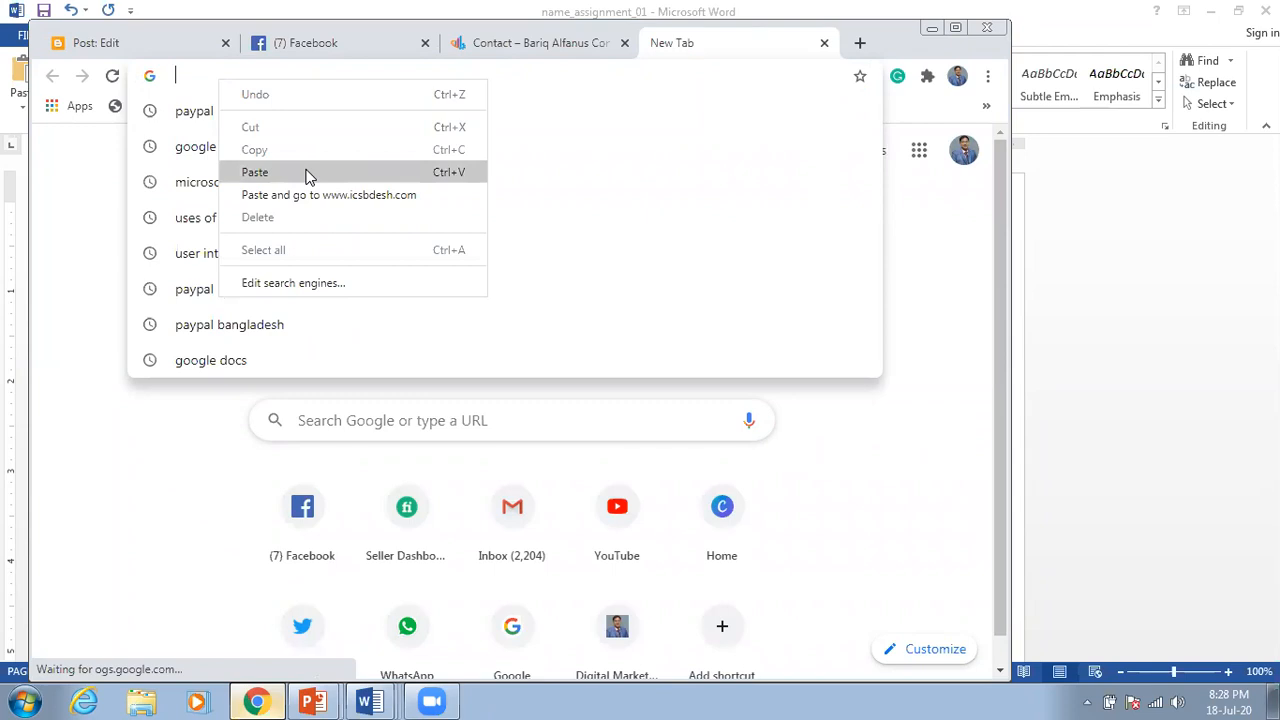
left_click(316, 172)
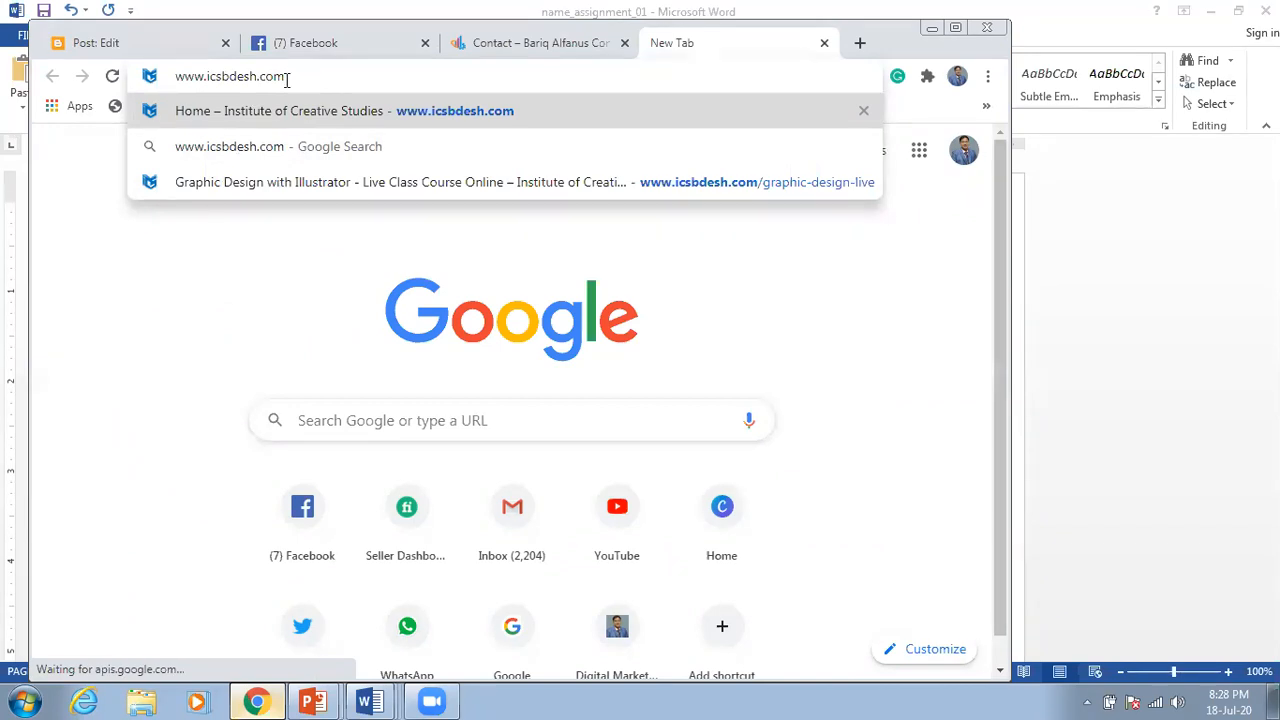
key("Return")
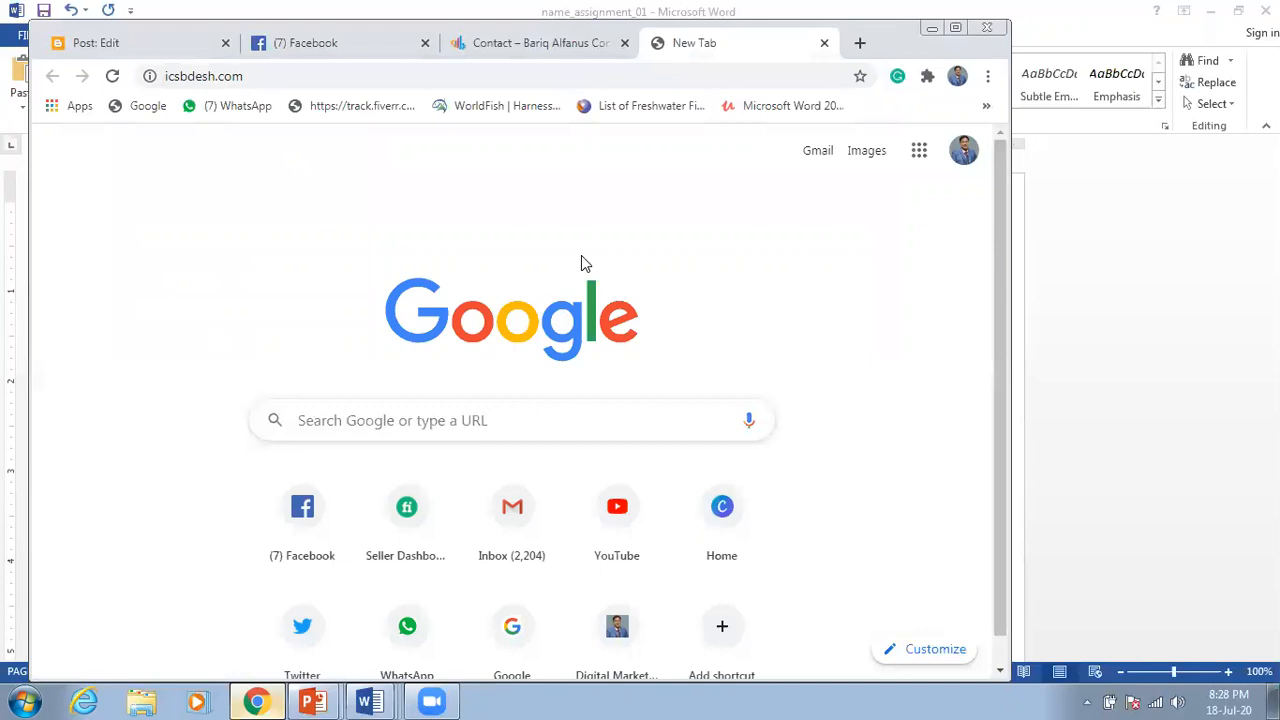
key("Return")
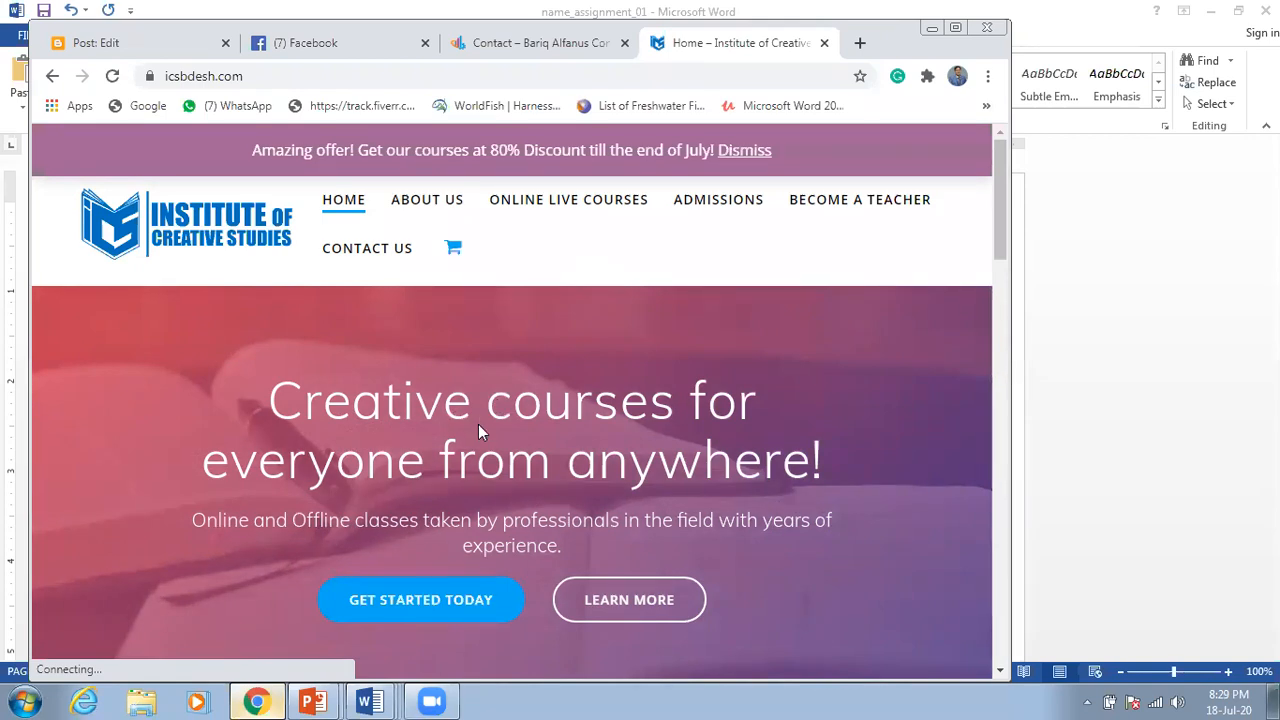
left_click(378, 700)
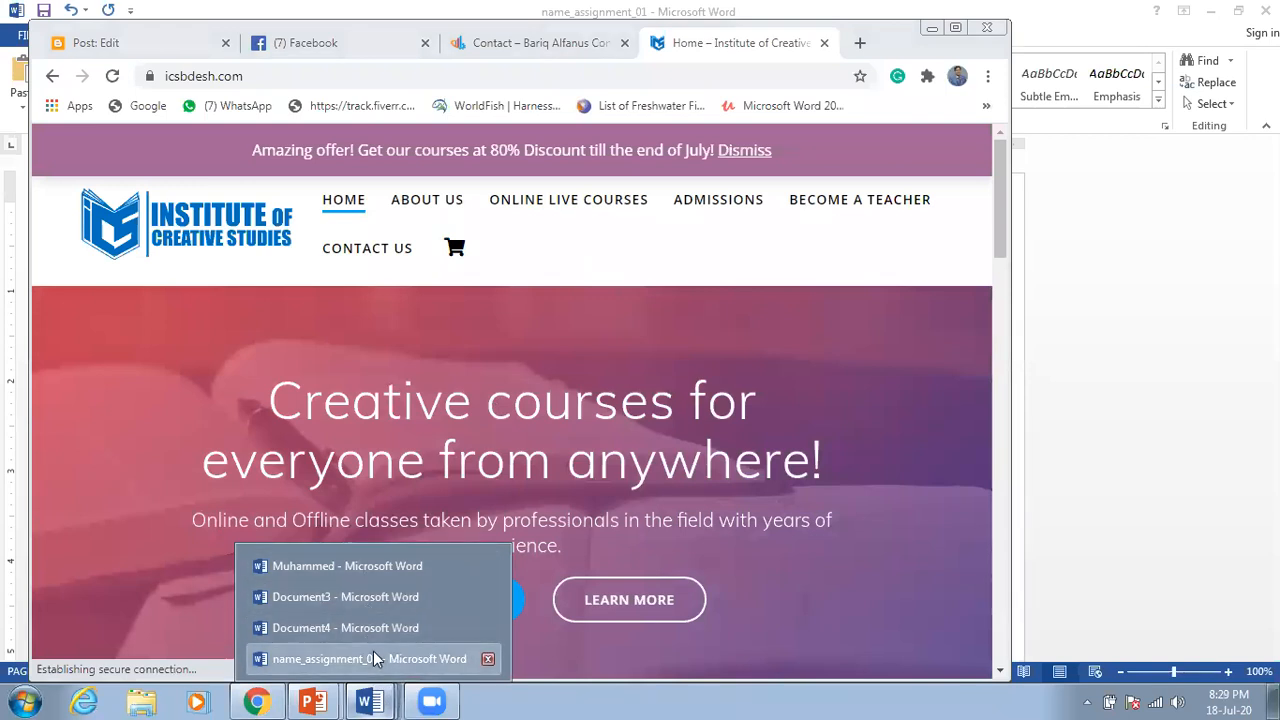
Step: In name_assignment_01, copy the Google Drive folder link under Instructions and return to Chrome
left_click(375, 658)
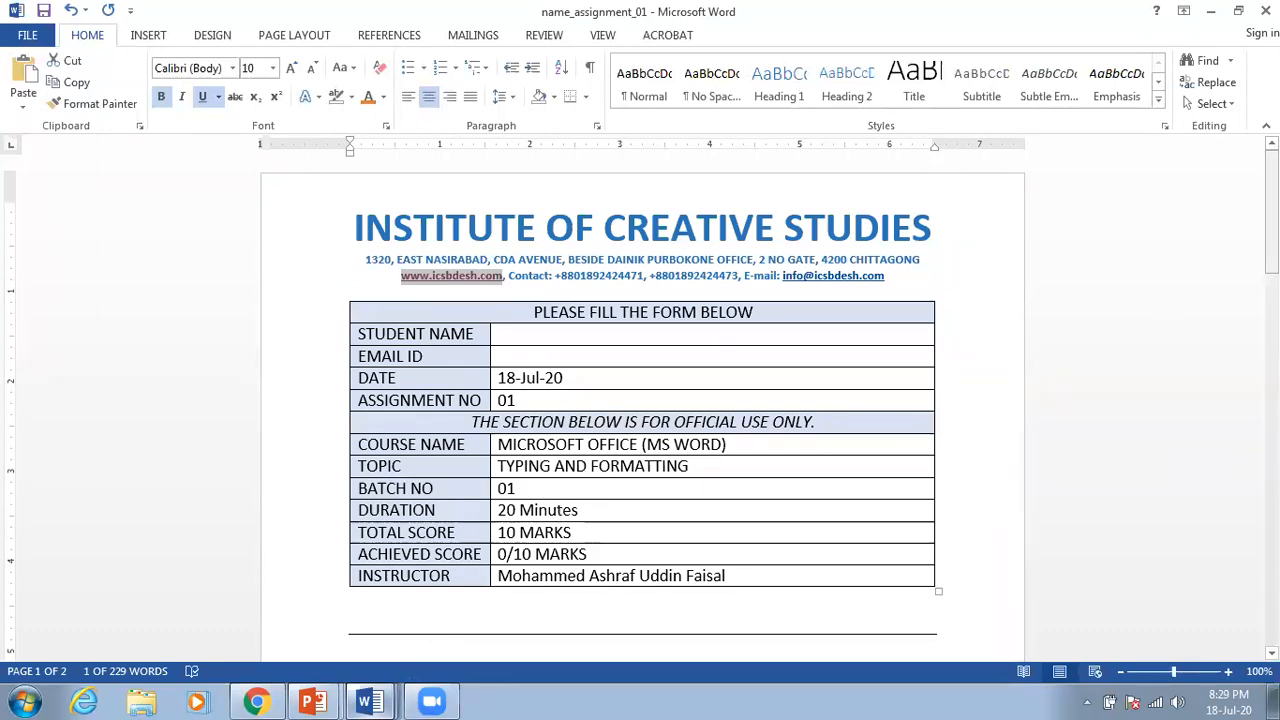
left_click_drag(1272, 197, 1203, 263)
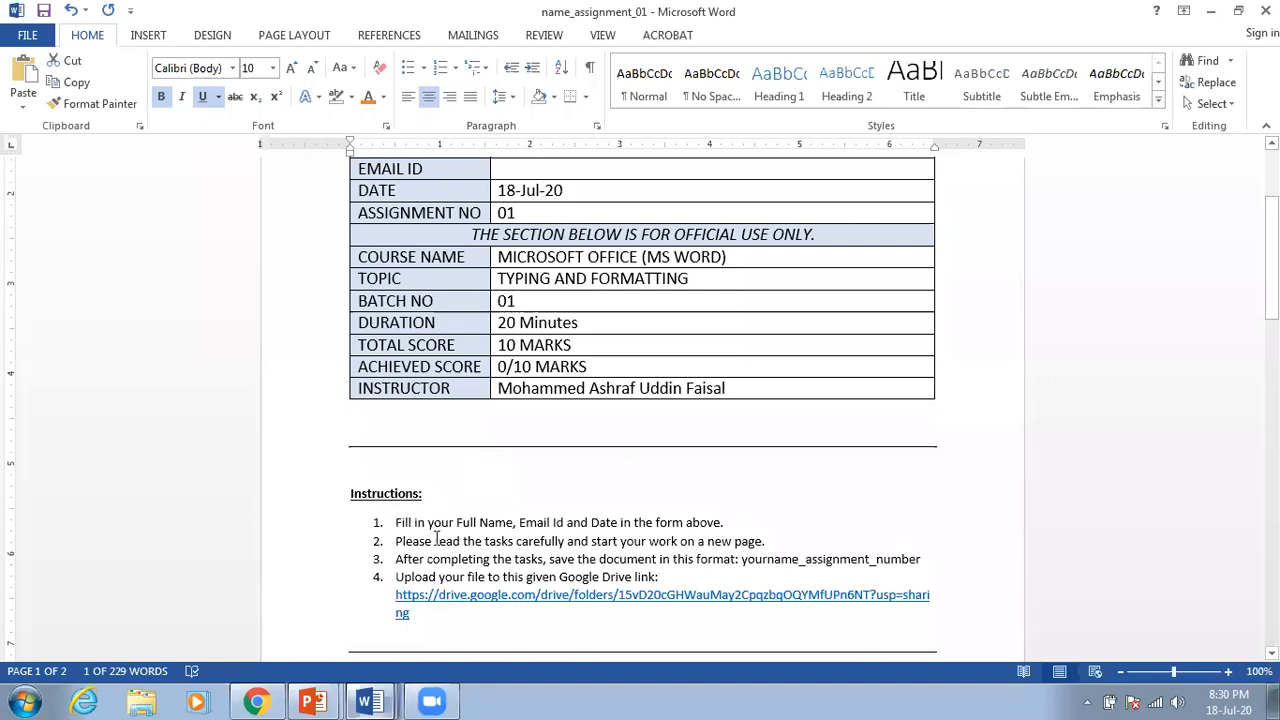
left_click_drag(1272, 300, 1272, 357)
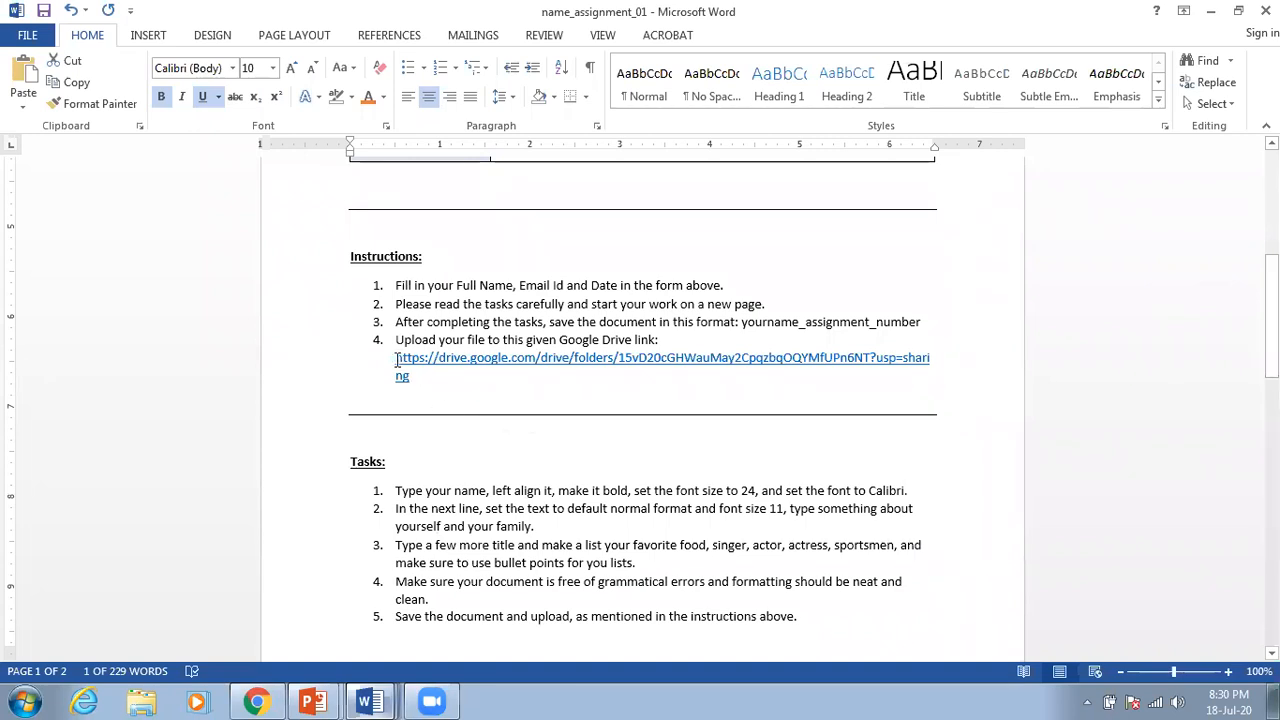
left_click_drag(416, 376, 399, 362)
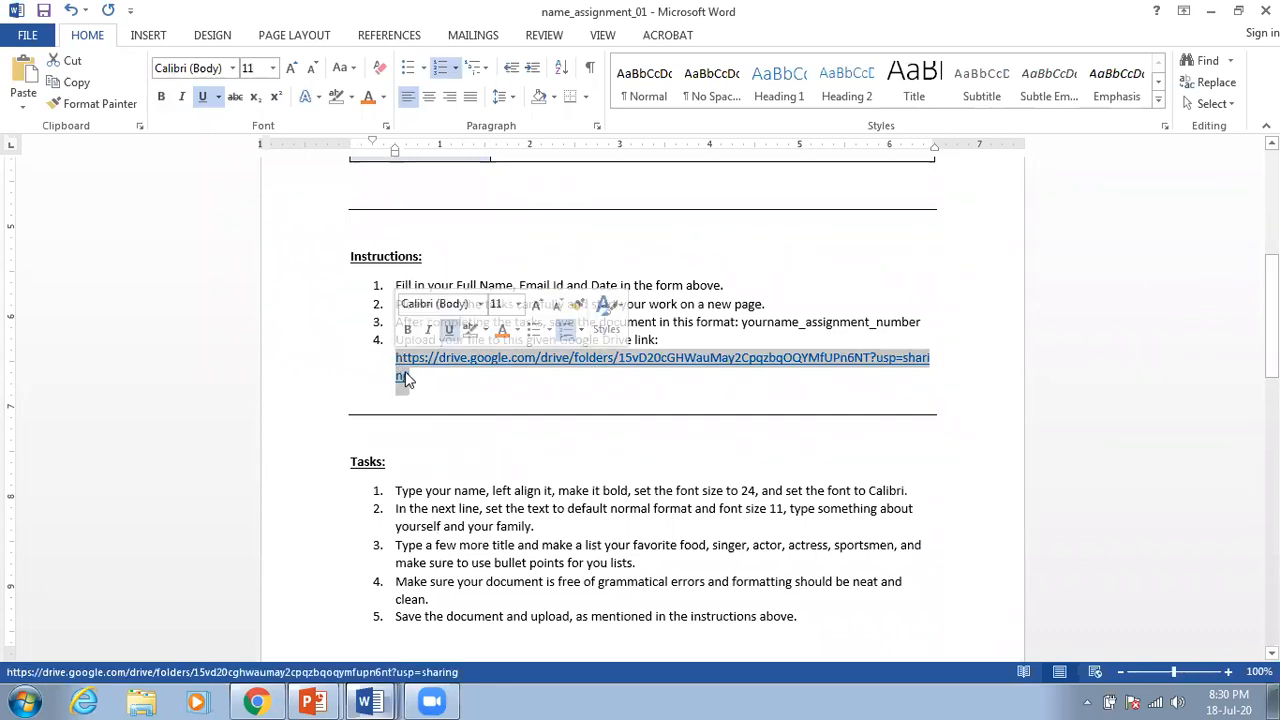
right_click(404, 378)
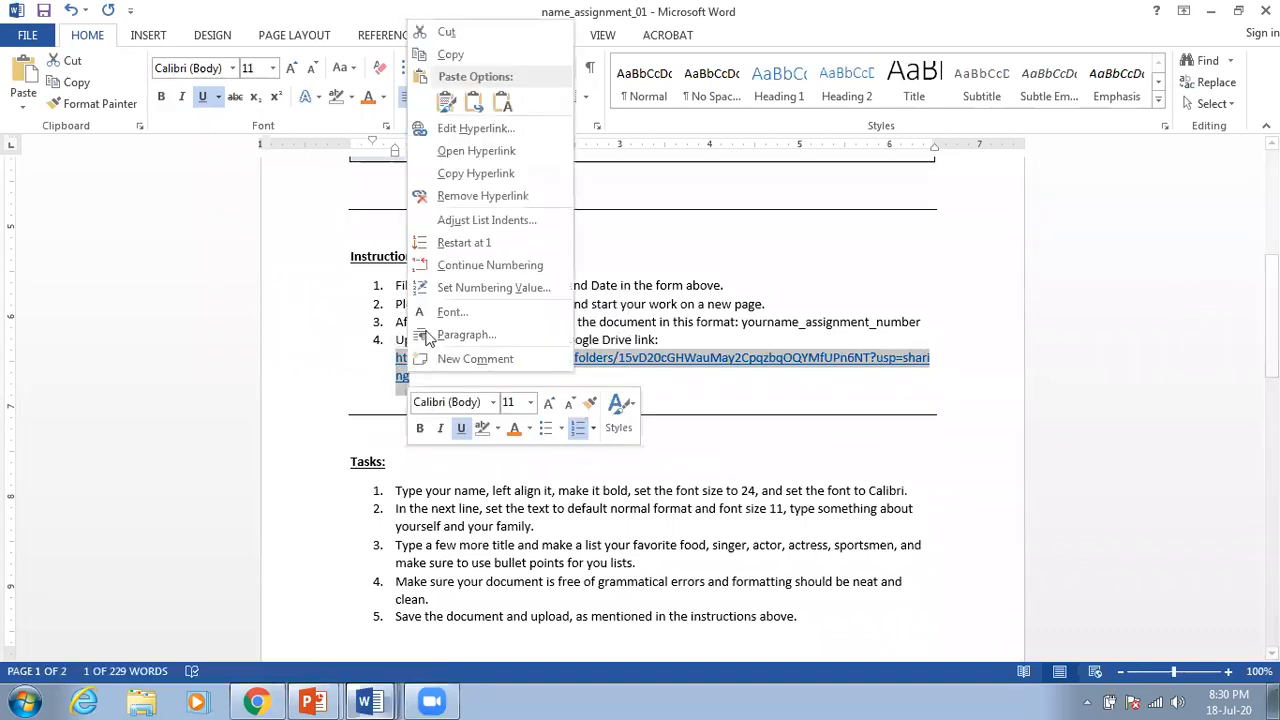
left_click(483, 60)
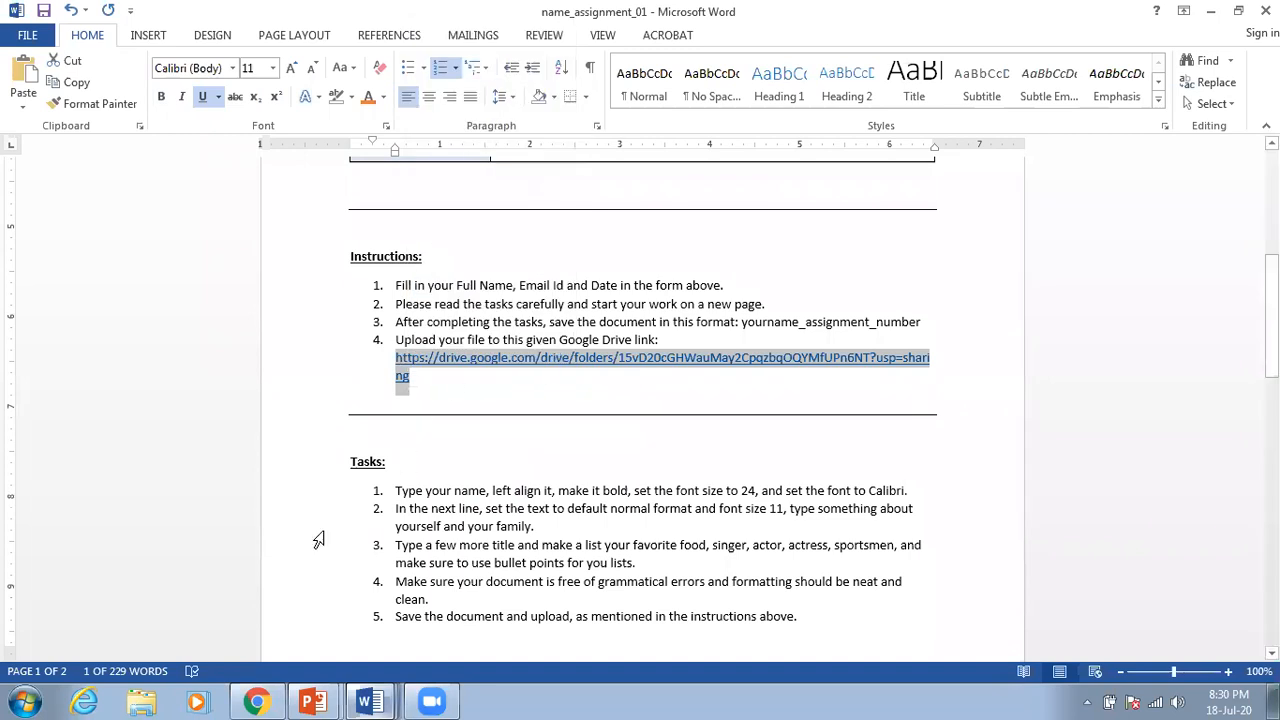
left_click(258, 700)
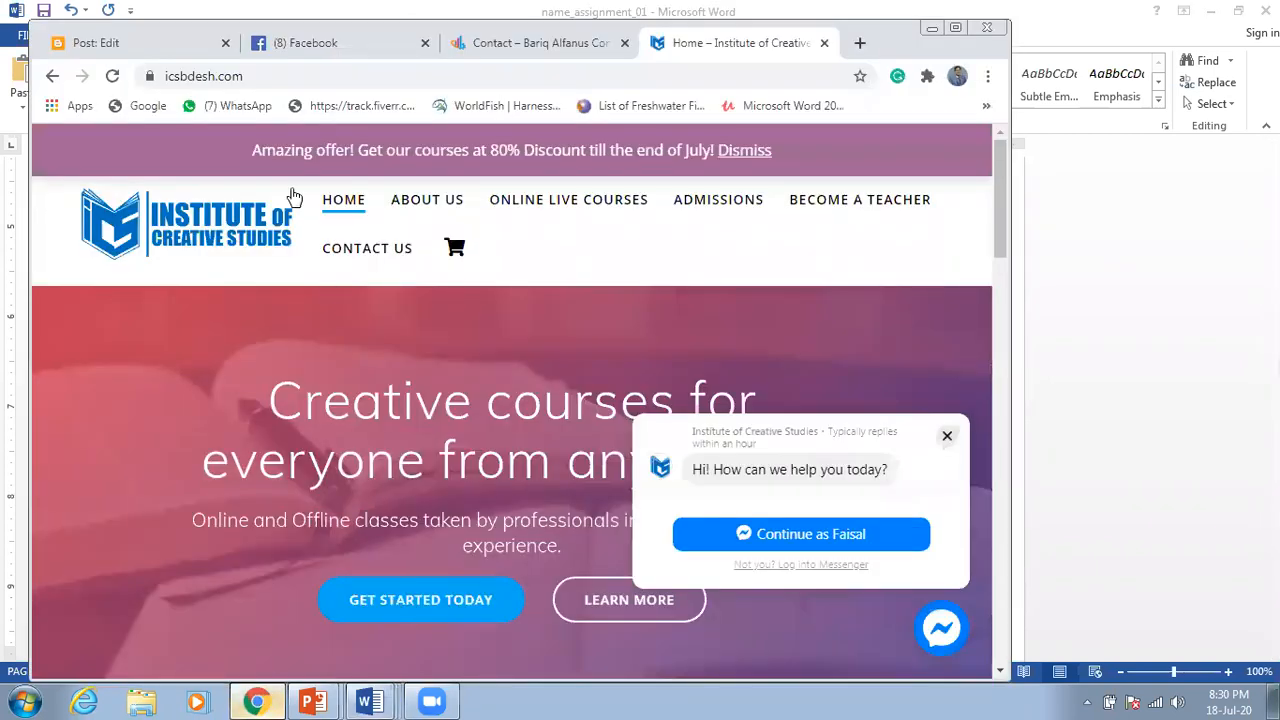
Step: Paste the Drive link over the current address to open MS OFFICE_BATCH_01_ASSIGNMENTS
left_click(253, 78)
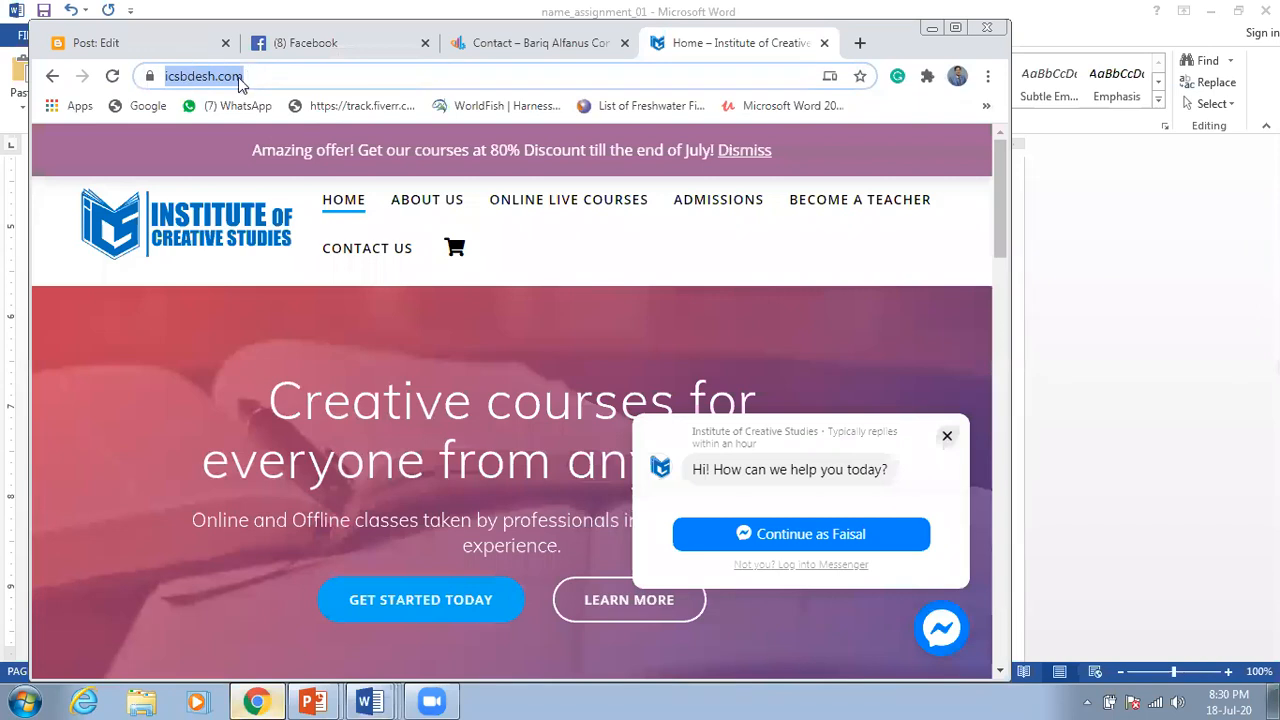
right_click(237, 85)
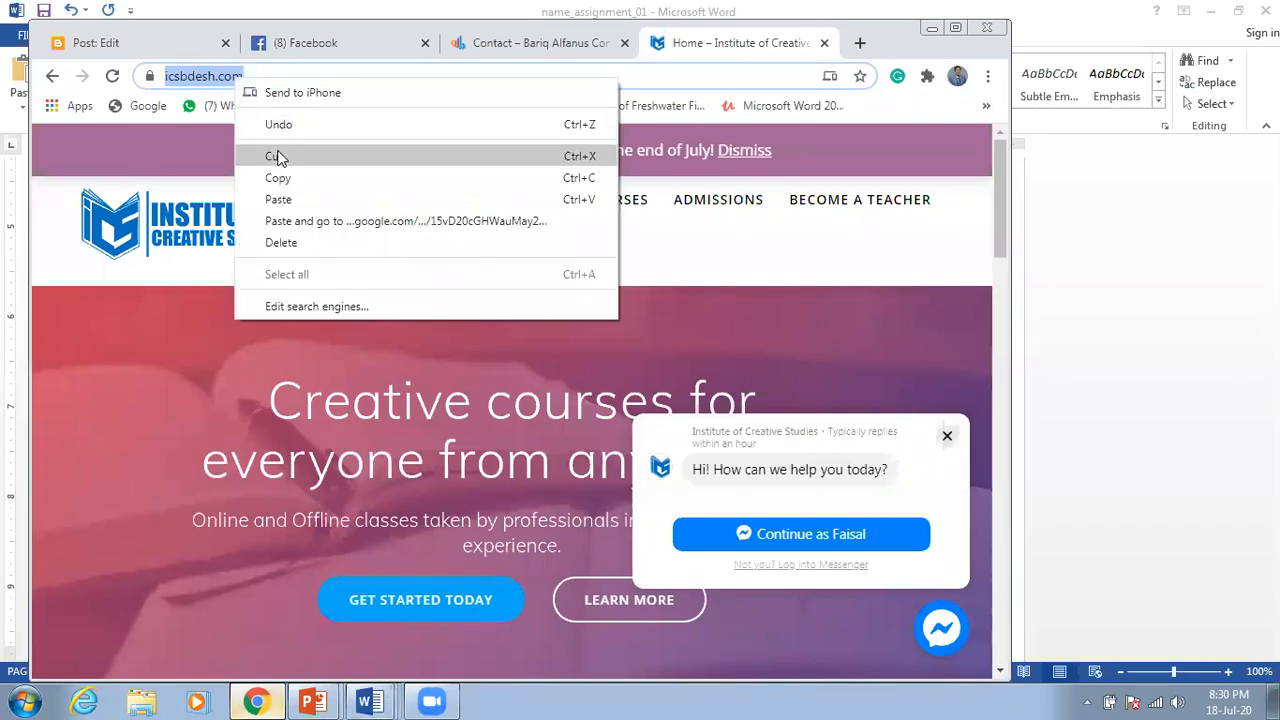
left_click(302, 200)
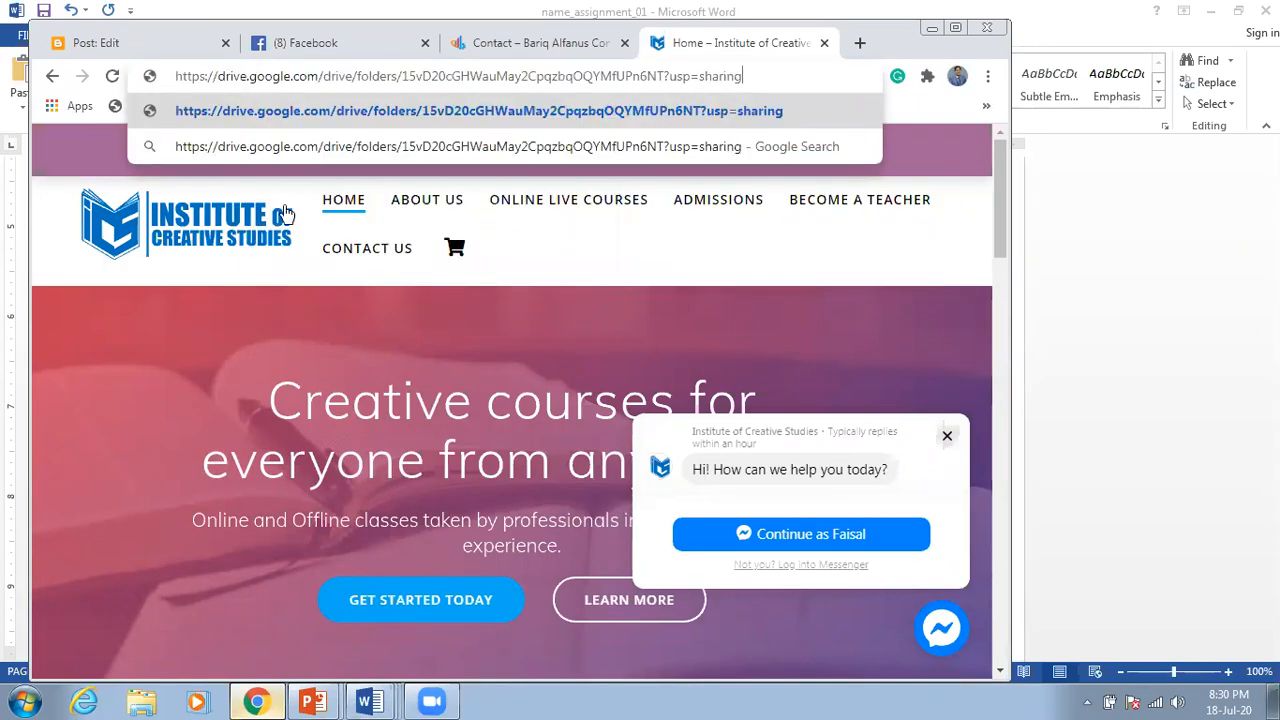
key("Return")
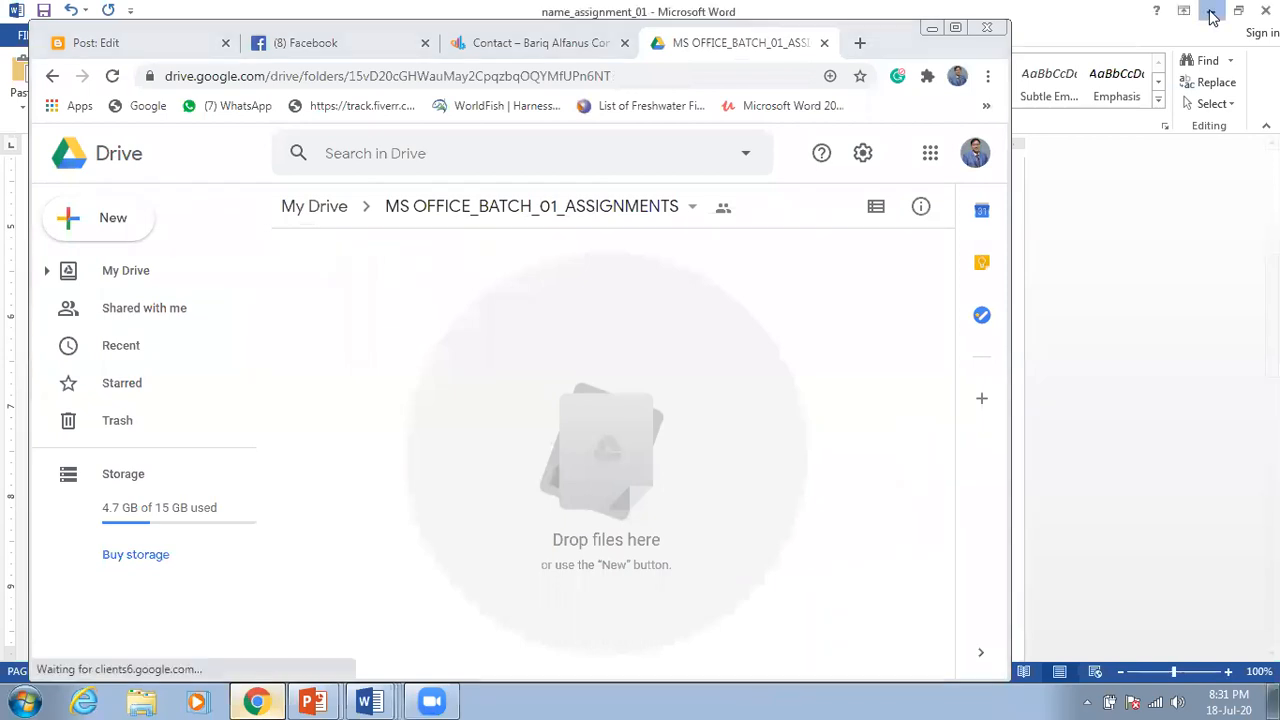
Step: Minimize the Word, PowerPoint and other document windows in front of the Drive folder
left_click(1212, 18)
left_click(1212, 18)
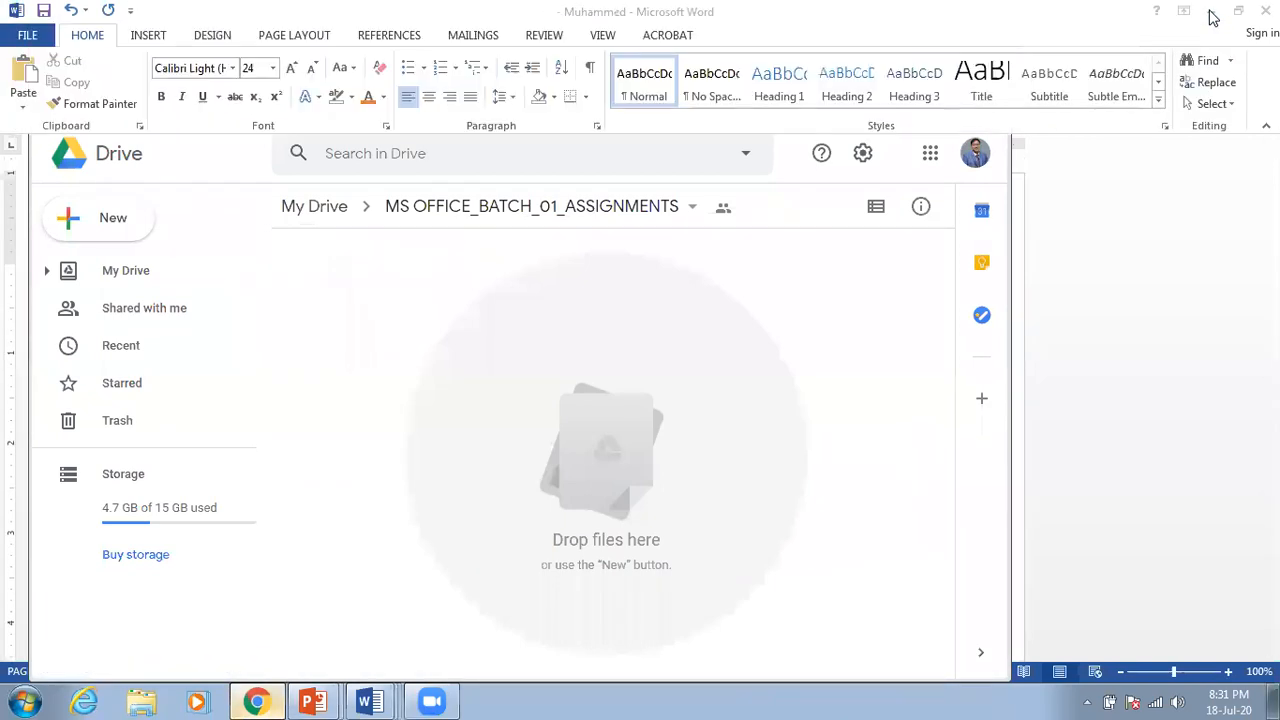
left_click(1212, 18)
left_click(1212, 18)
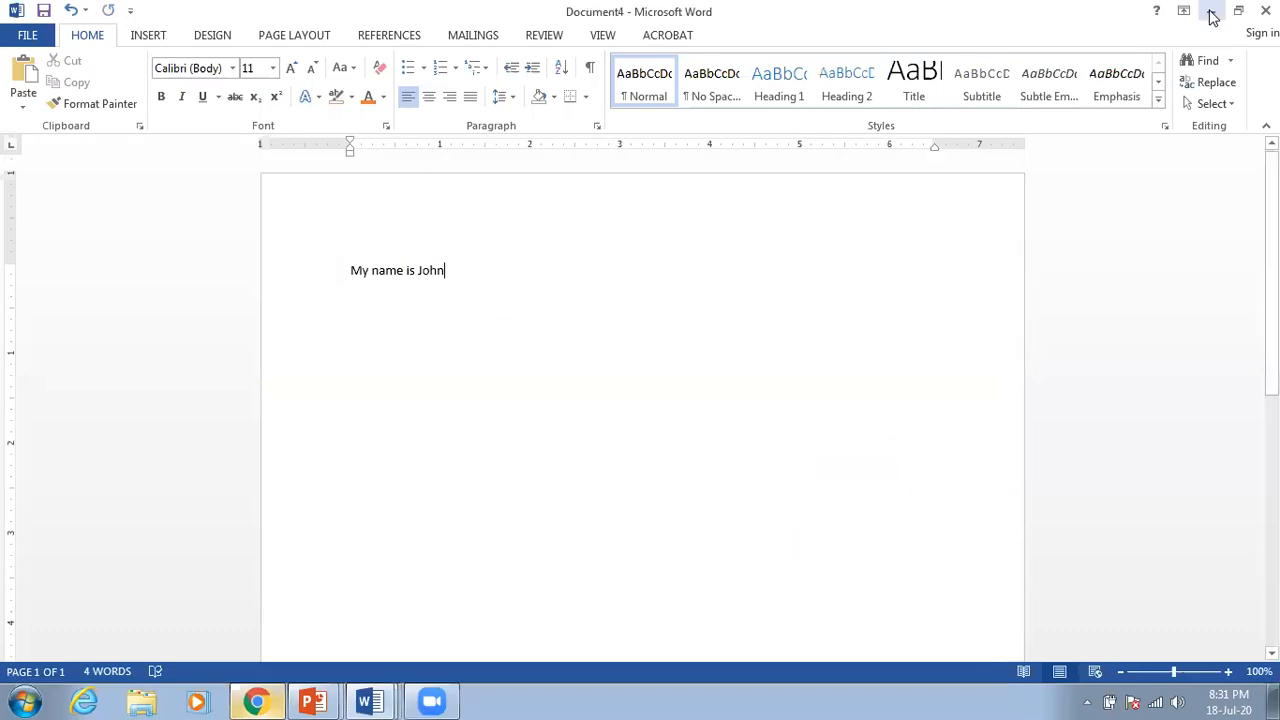
left_click(1212, 18)
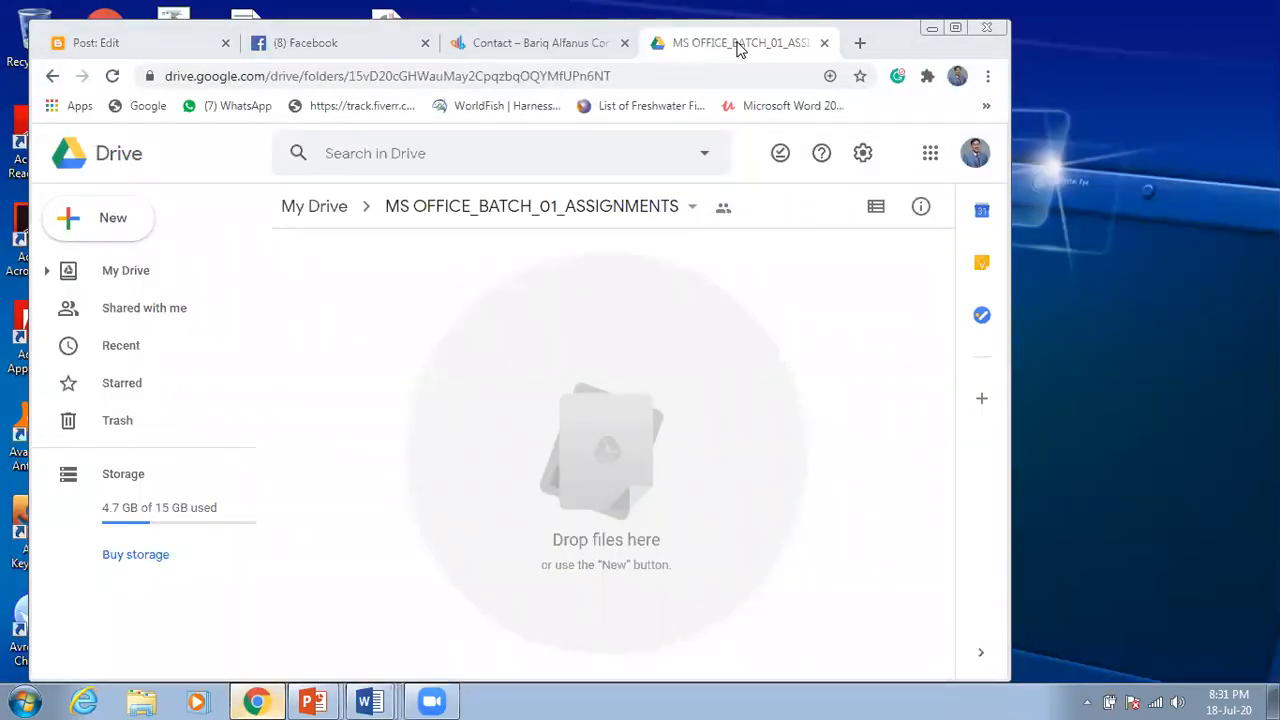
Step: Restore the Chrome window to a smaller size so the desktop shows beside it
left_click_drag(894, 35, 1194, 22)
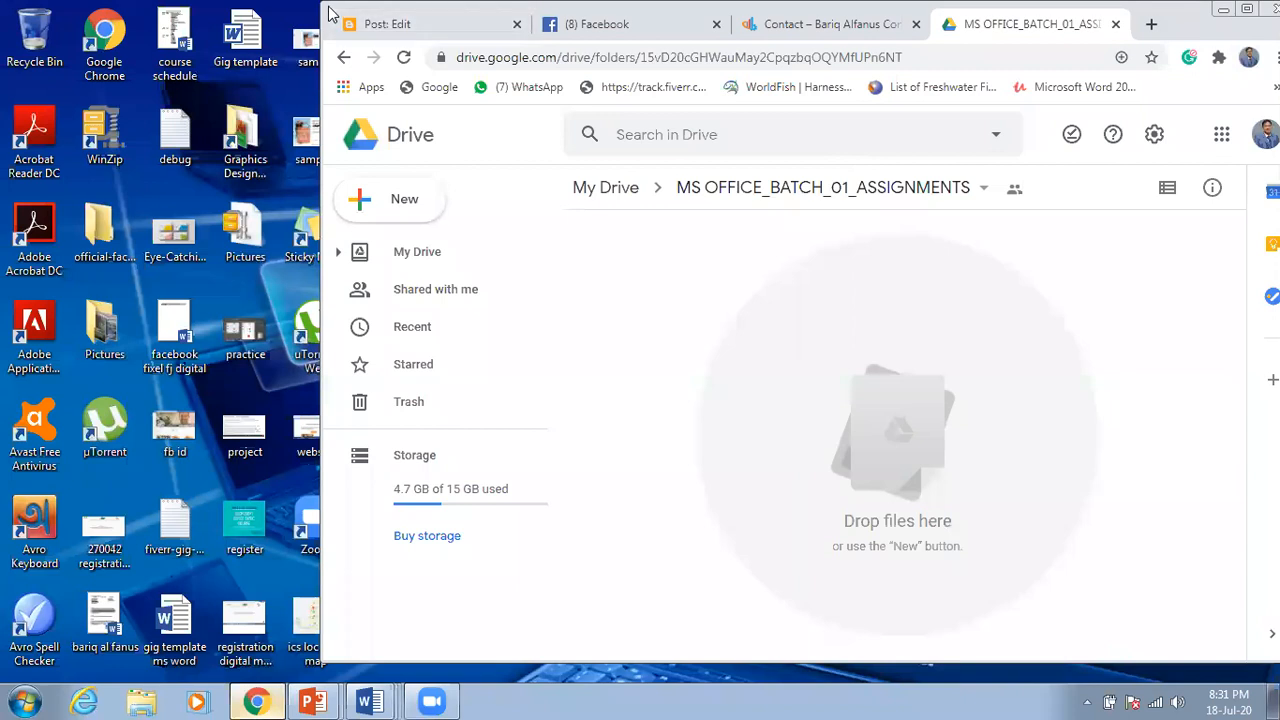
left_click_drag(330, 15, 467, 3)
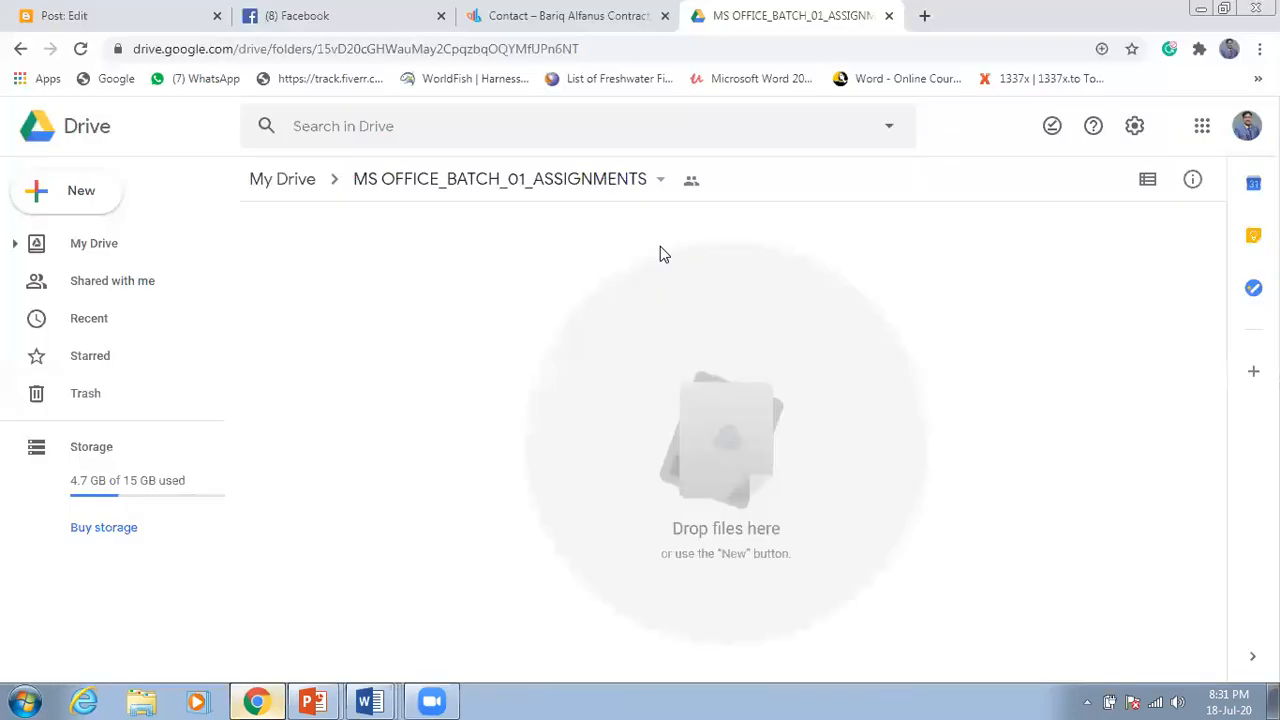
left_click(1224, 8)
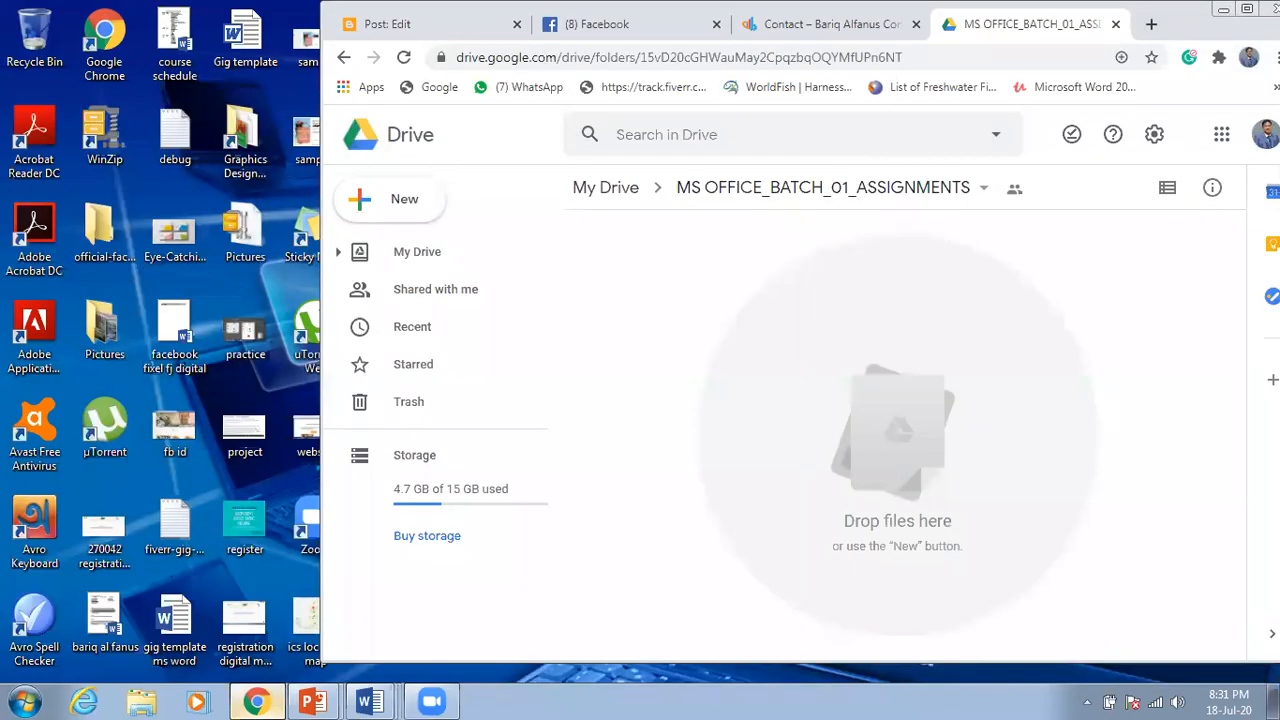
left_click(1246, 9)
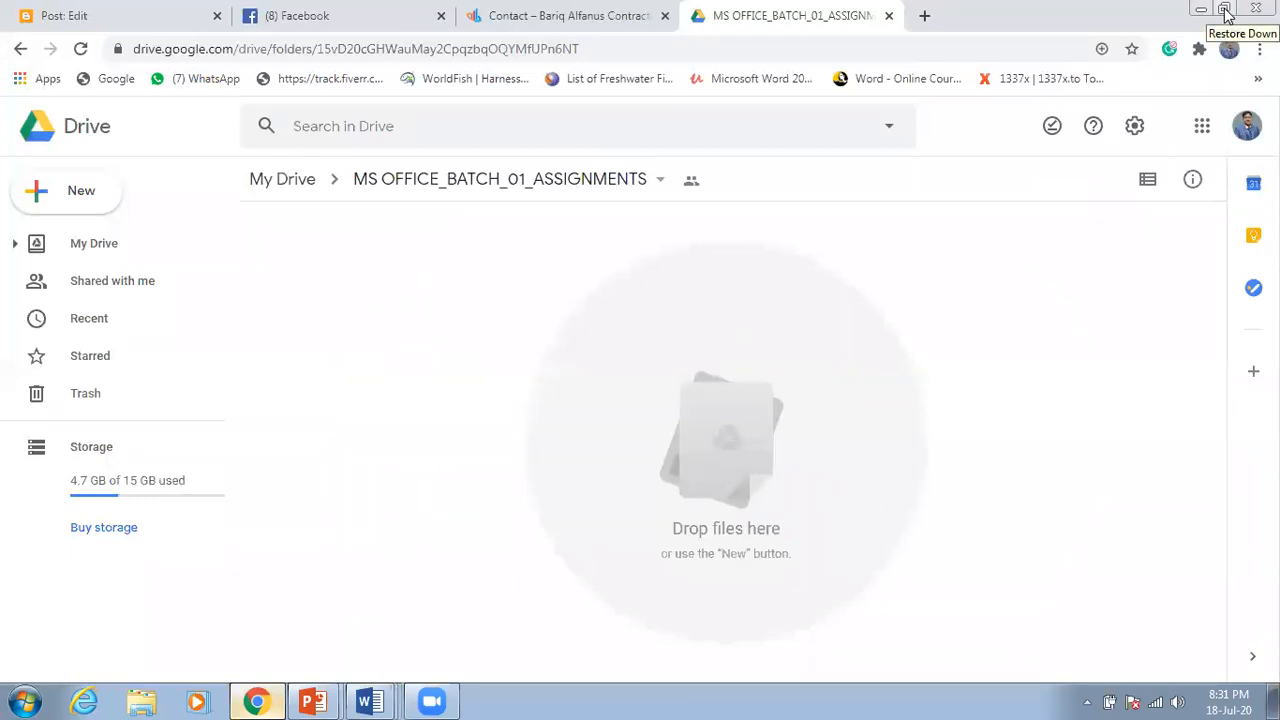
left_click(1224, 9)
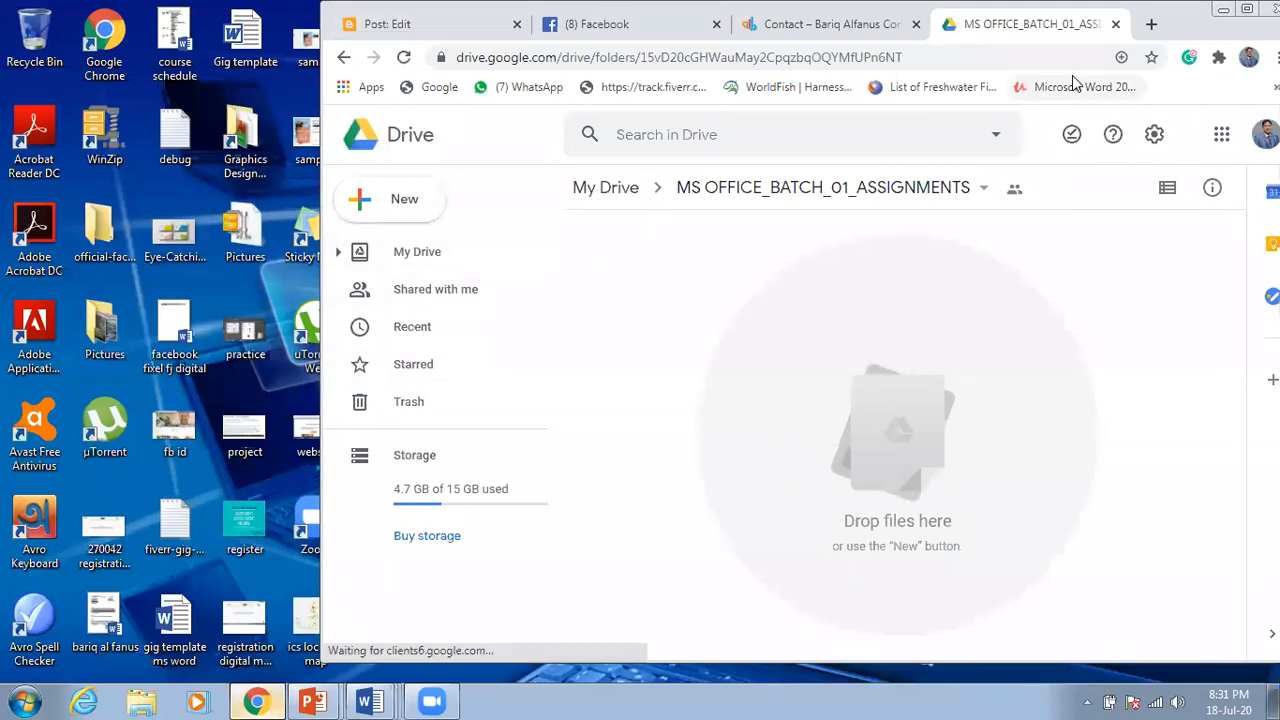
Step: Snap Chrome right, drop the desktop Word file into the folder, then maximize Drive
left_click_drag(1210, 32, 1279, 25)
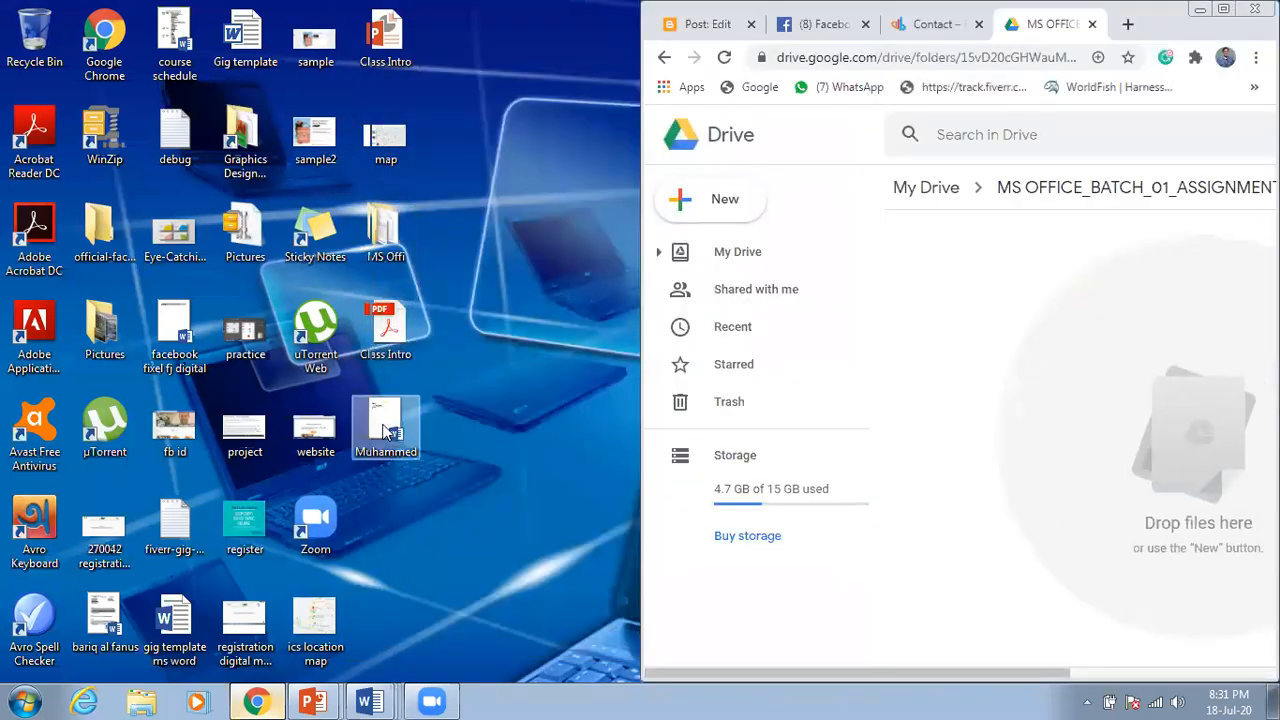
left_click(387, 432)
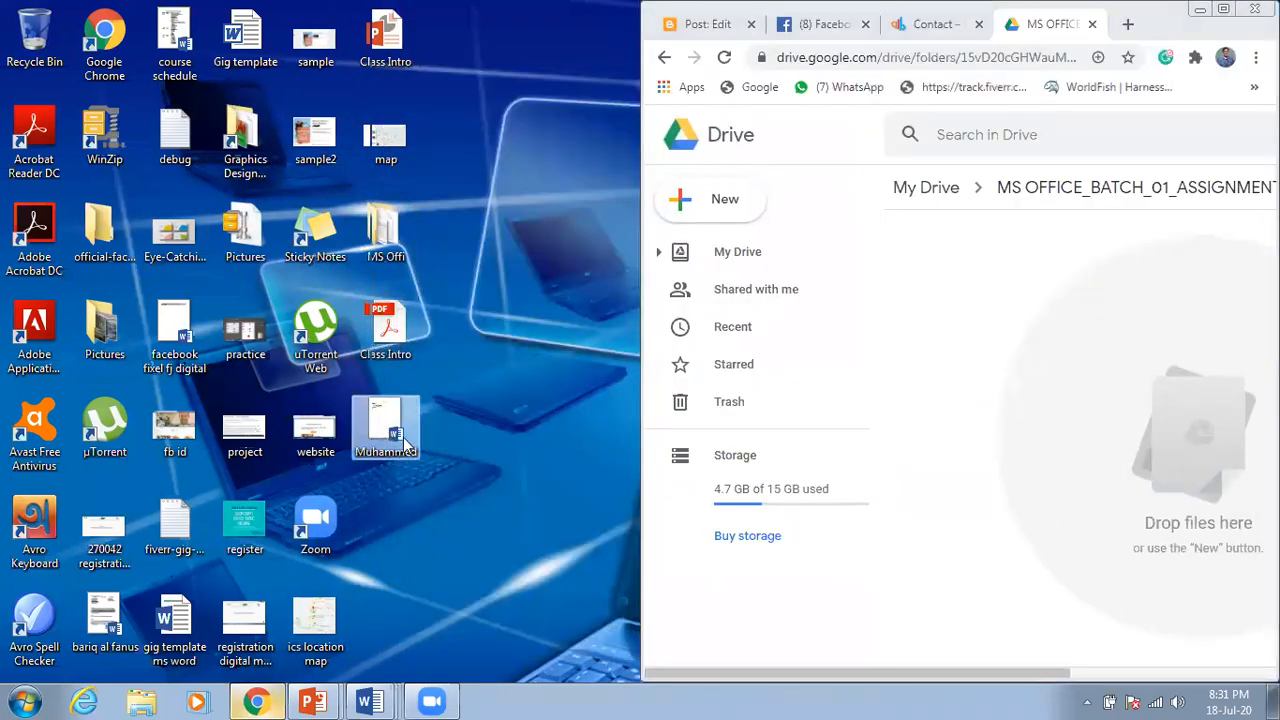
left_click_drag(381, 425, 1140, 336)
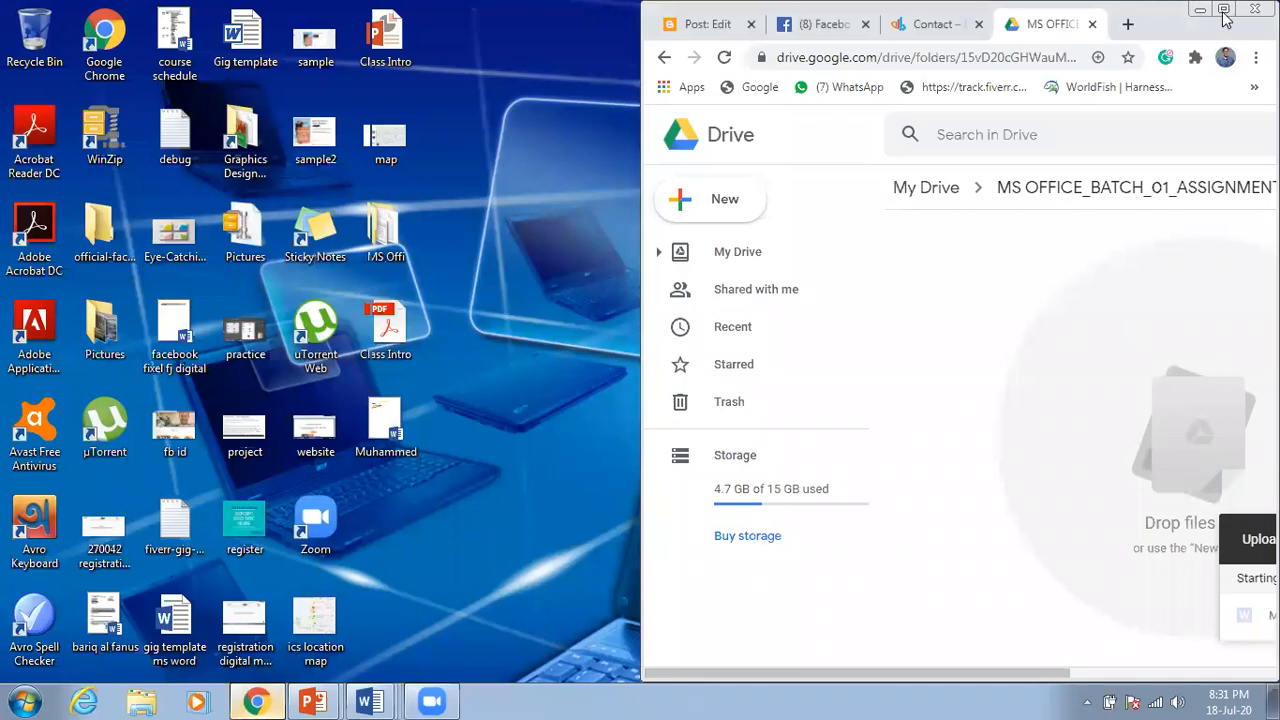
key("super+Left")
key("super+Up")
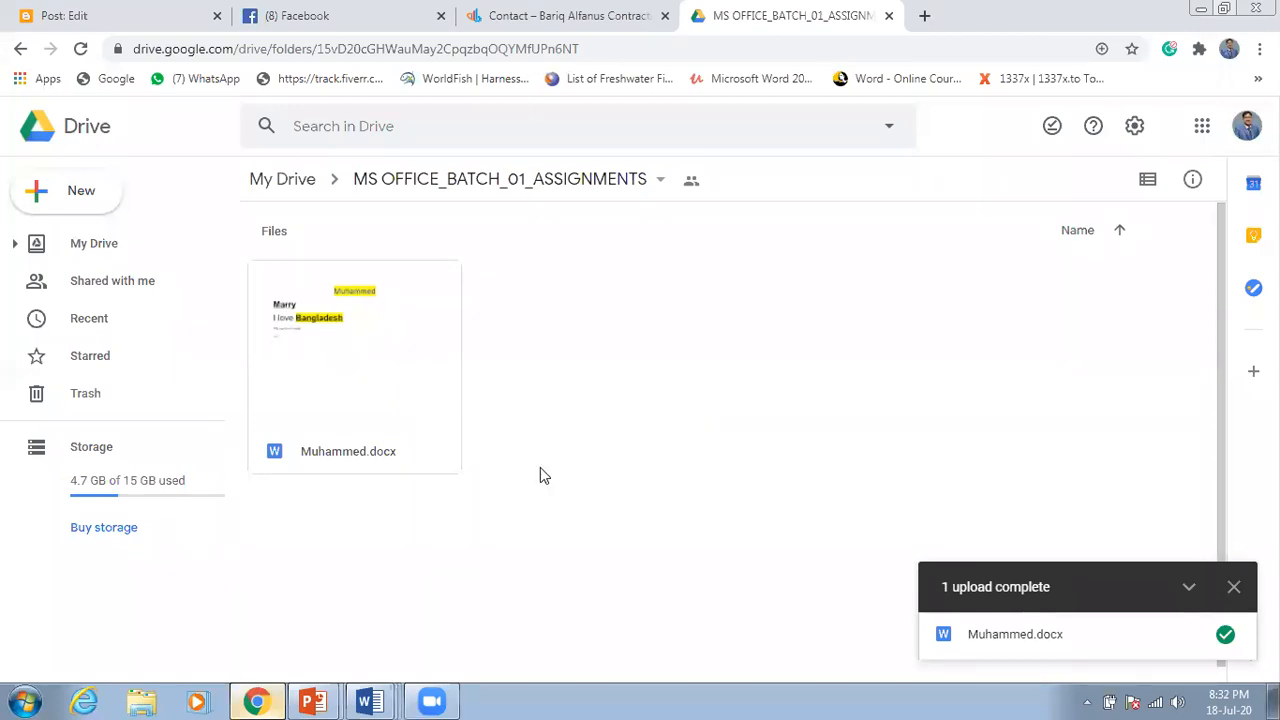
left_click(368, 700)
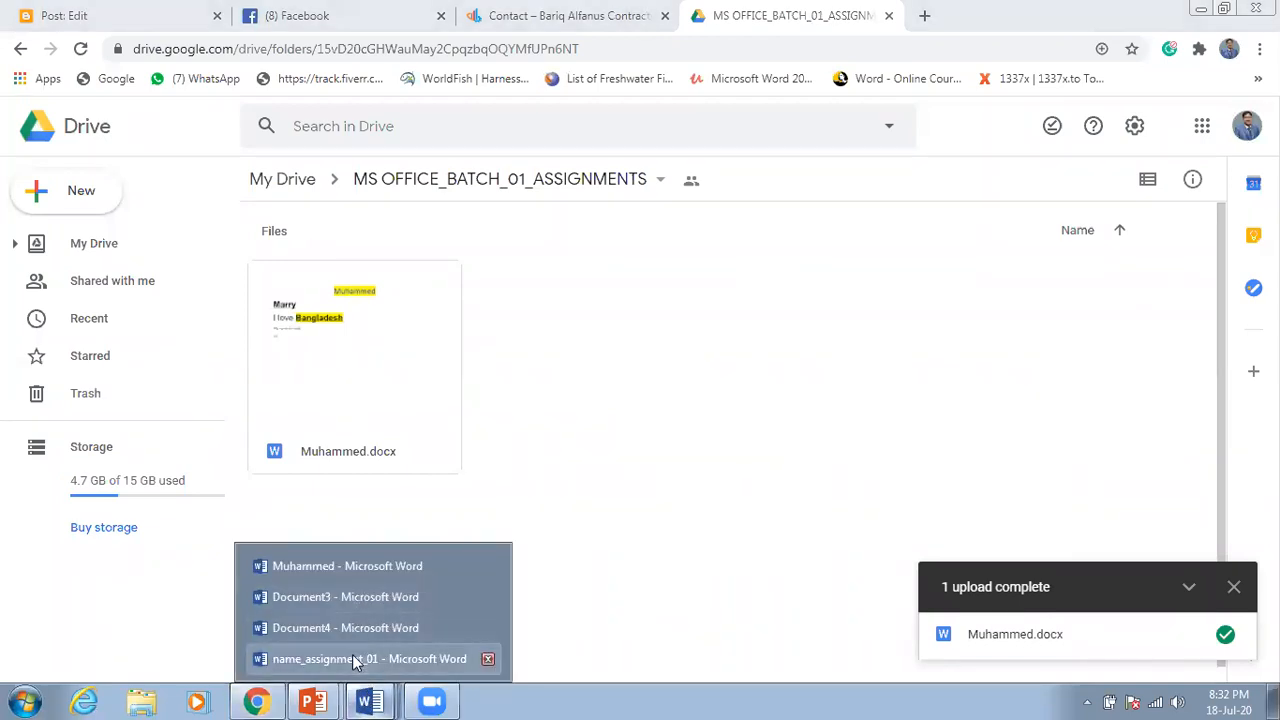
Step: Return to name_assignment_01 and highlight phrases like 'make it bold' in task 1
left_click(352, 659)
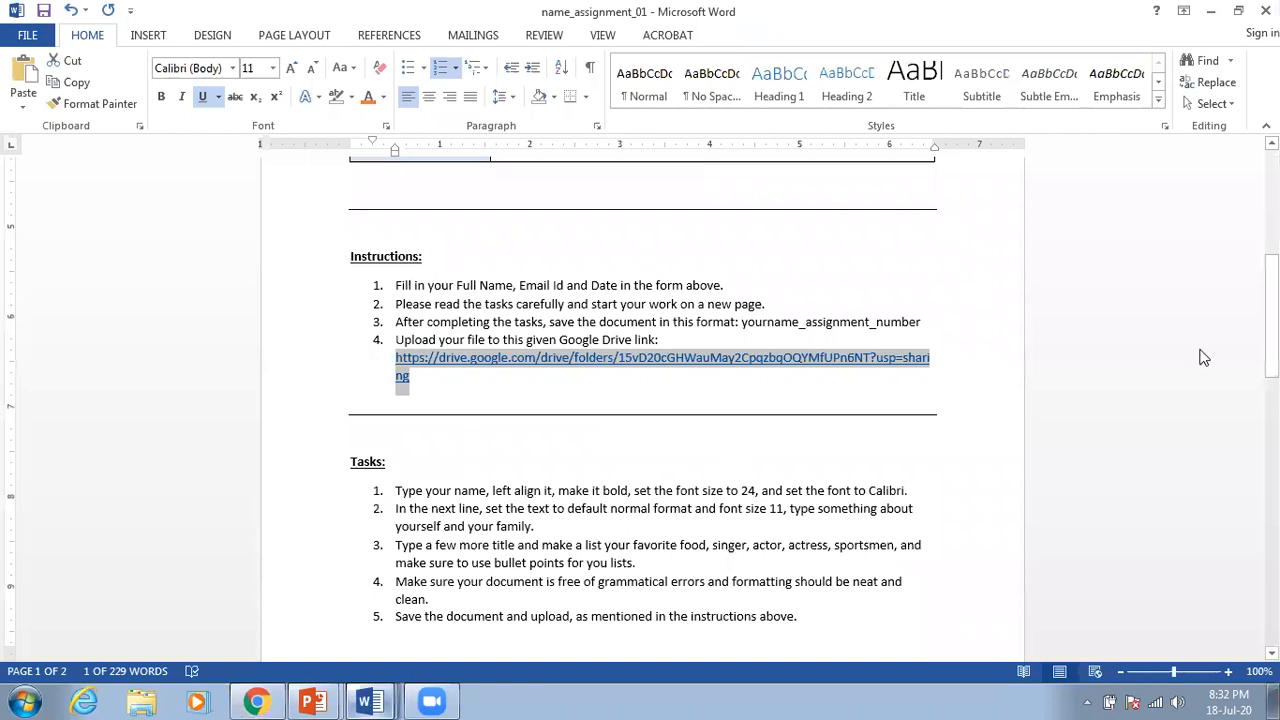
left_click_drag(1271, 320, 1271, 374)
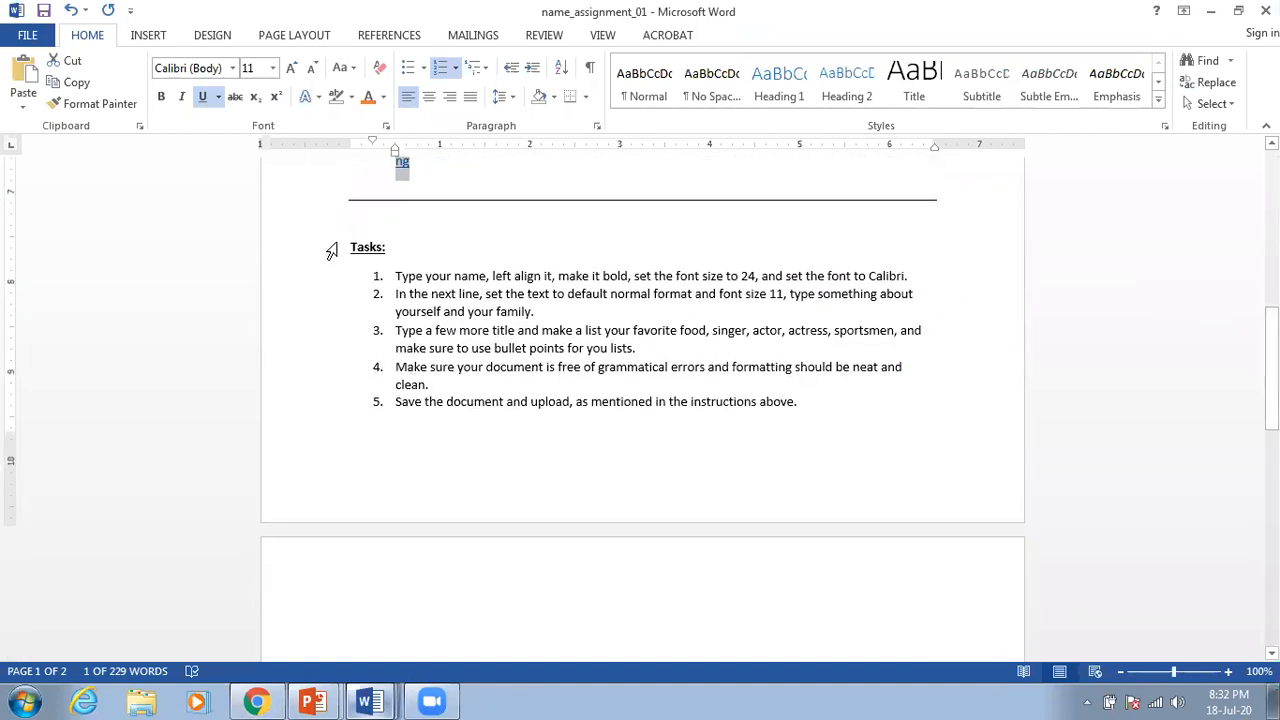
left_click_drag(396, 277, 527, 277)
left_click(487, 277)
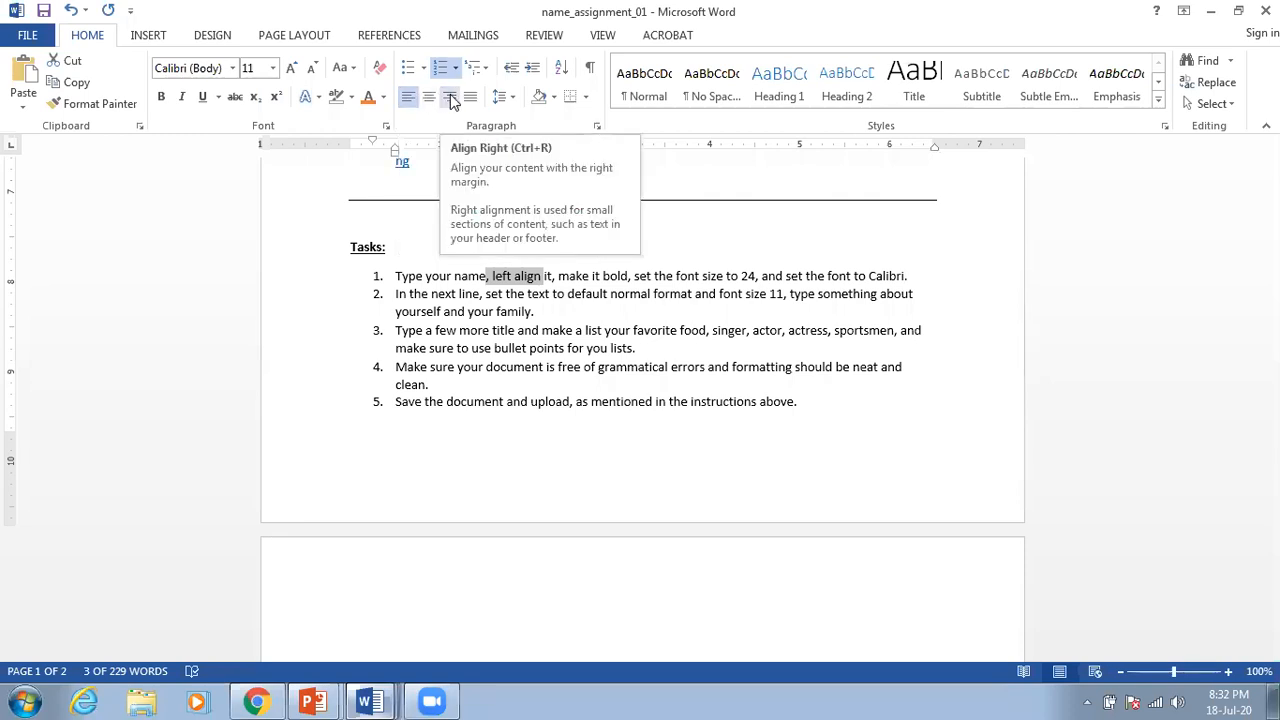
left_click_drag(559, 276, 627, 276)
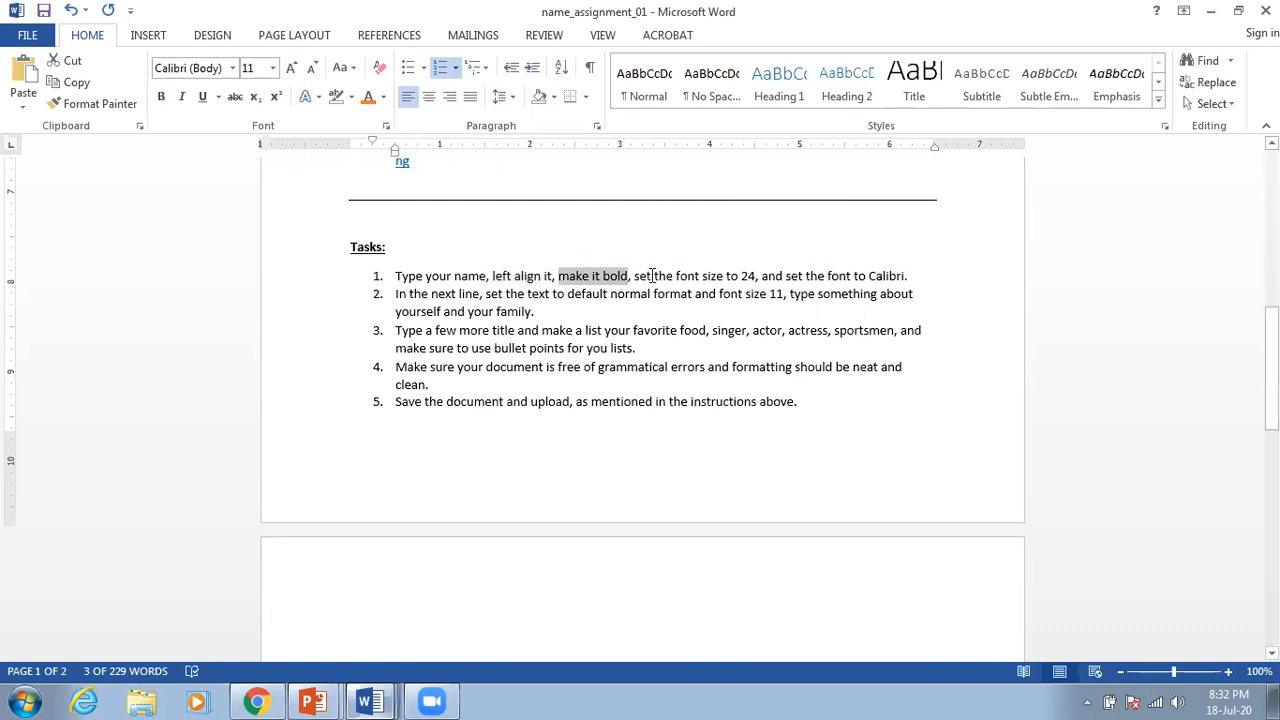
left_click(748, 276)
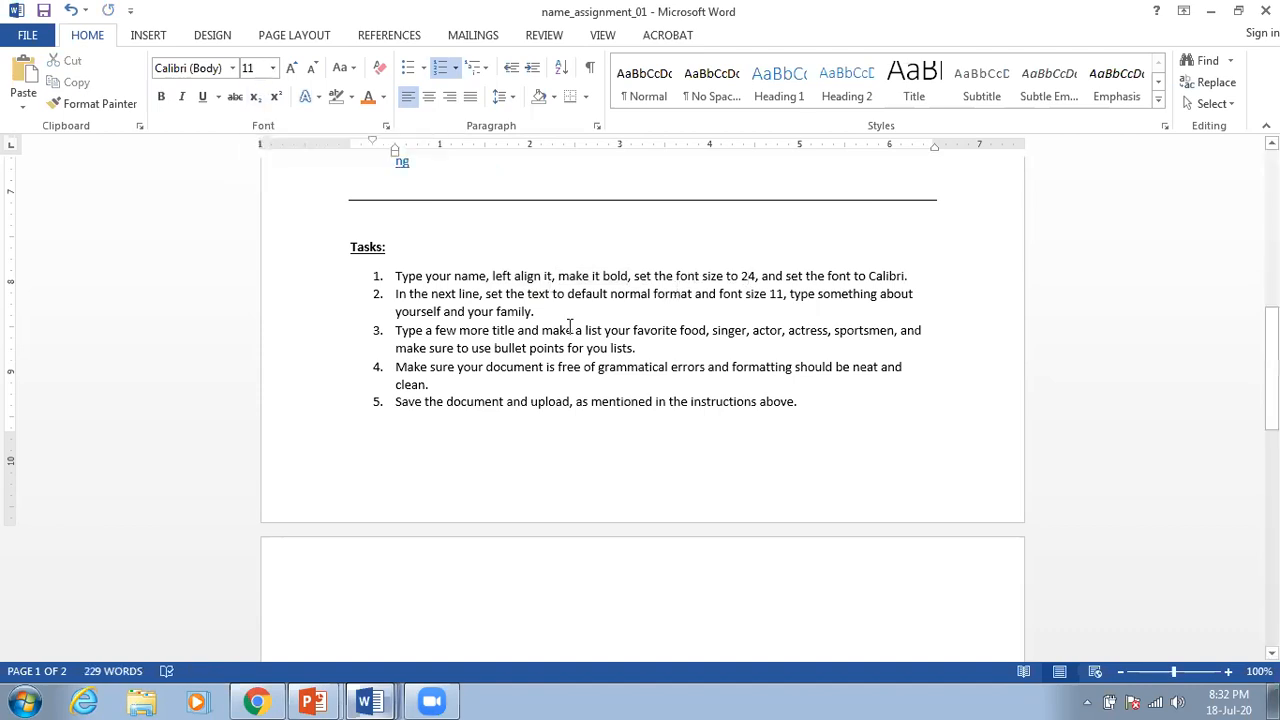
scroll(566, 478, "down", 3)
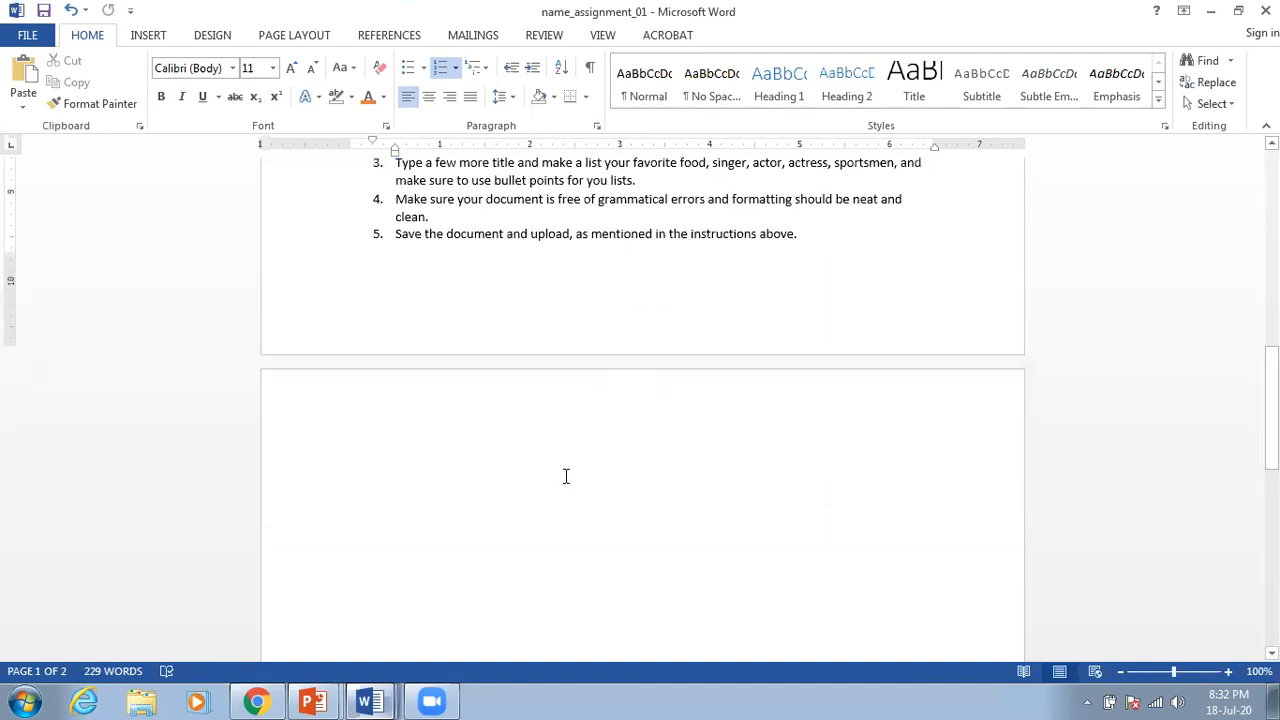
Step: Highlight 'In the next line' in task 2 of the Tasks list
left_click(440, 409)
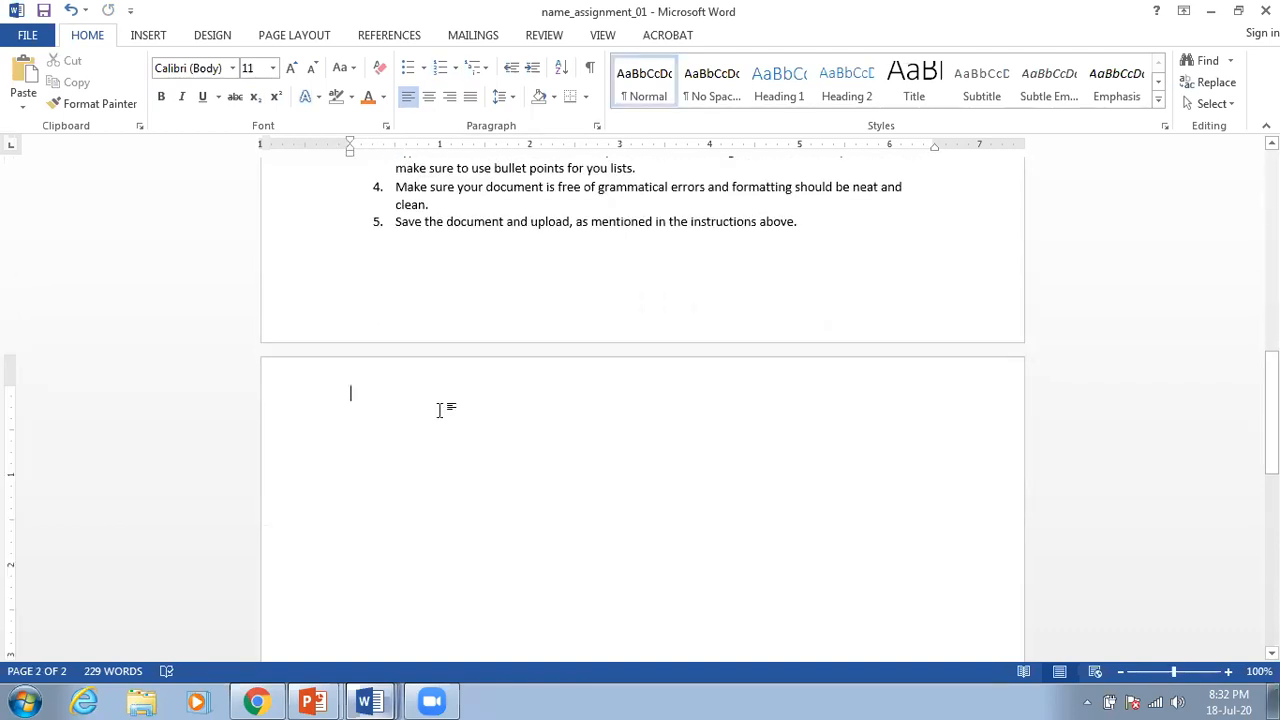
scroll(440, 419, "up", 3)
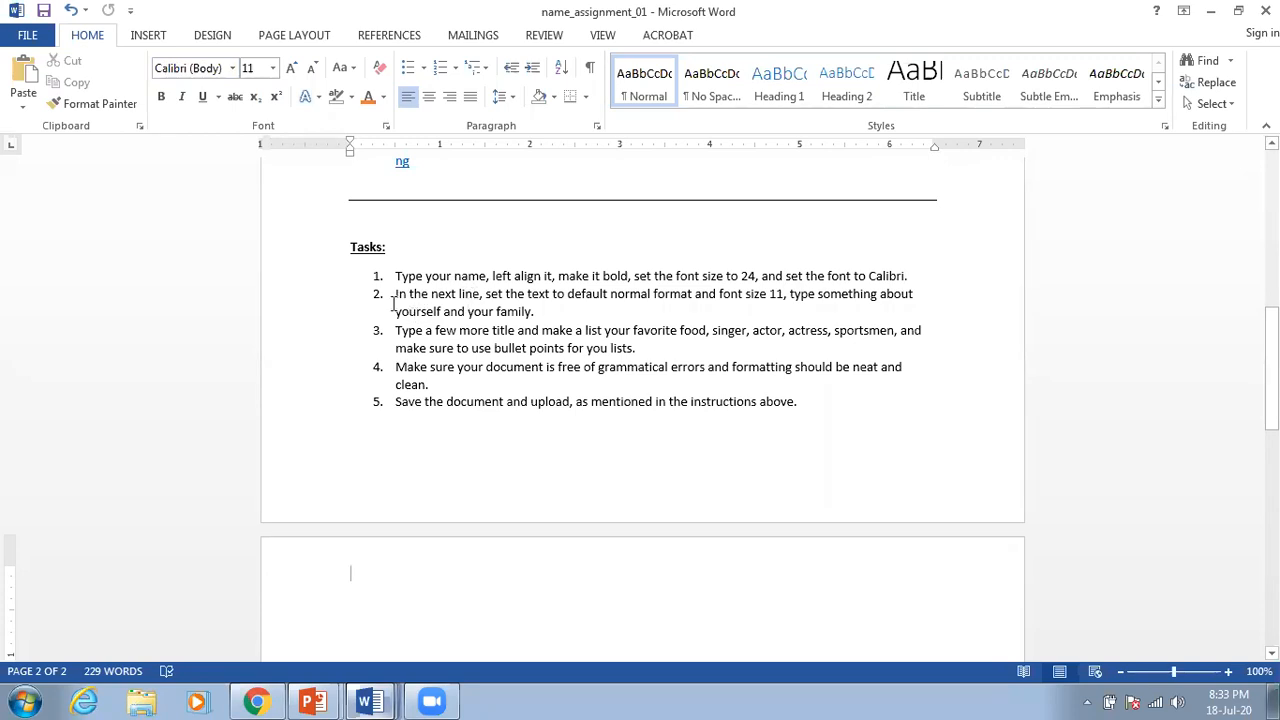
left_click_drag(394, 297, 466, 298)
scroll(449, 500, "down", 2)
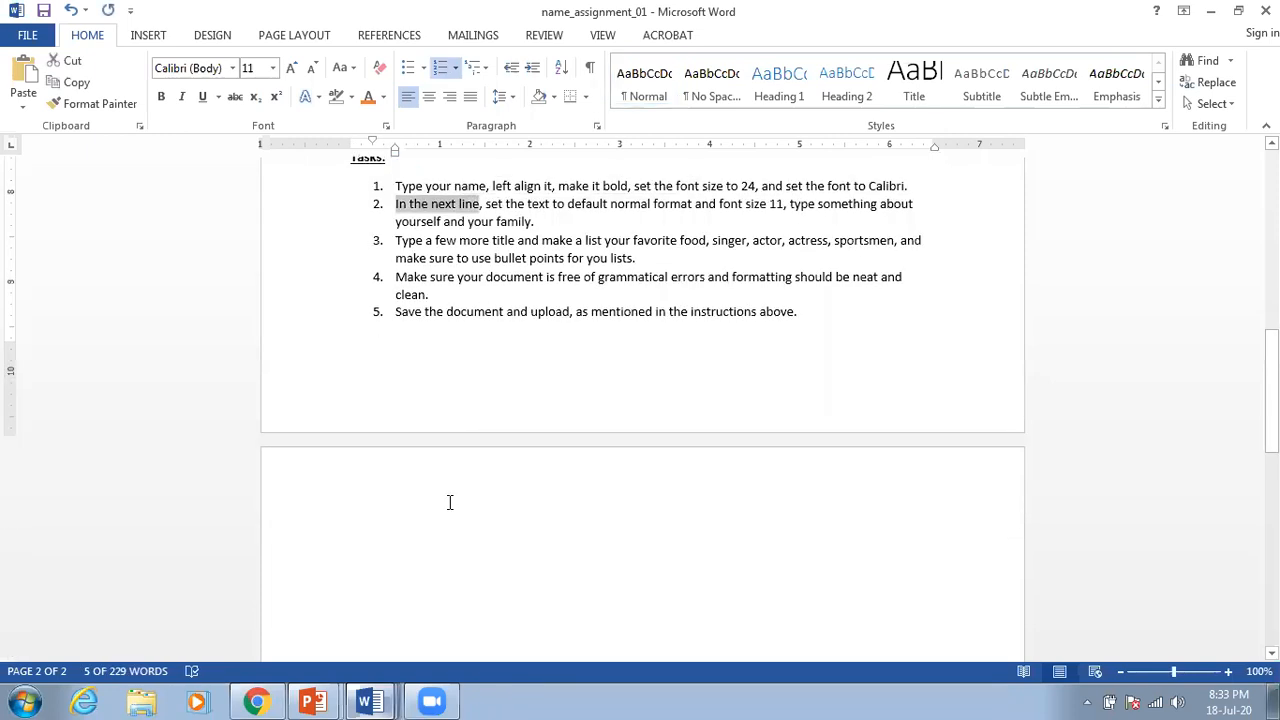
Step: Type the student's name at the top of page 2, then backspace it onto task 5
left_click(445, 502)
type("Fla")
key("BackSpace")
key("BackSpace")
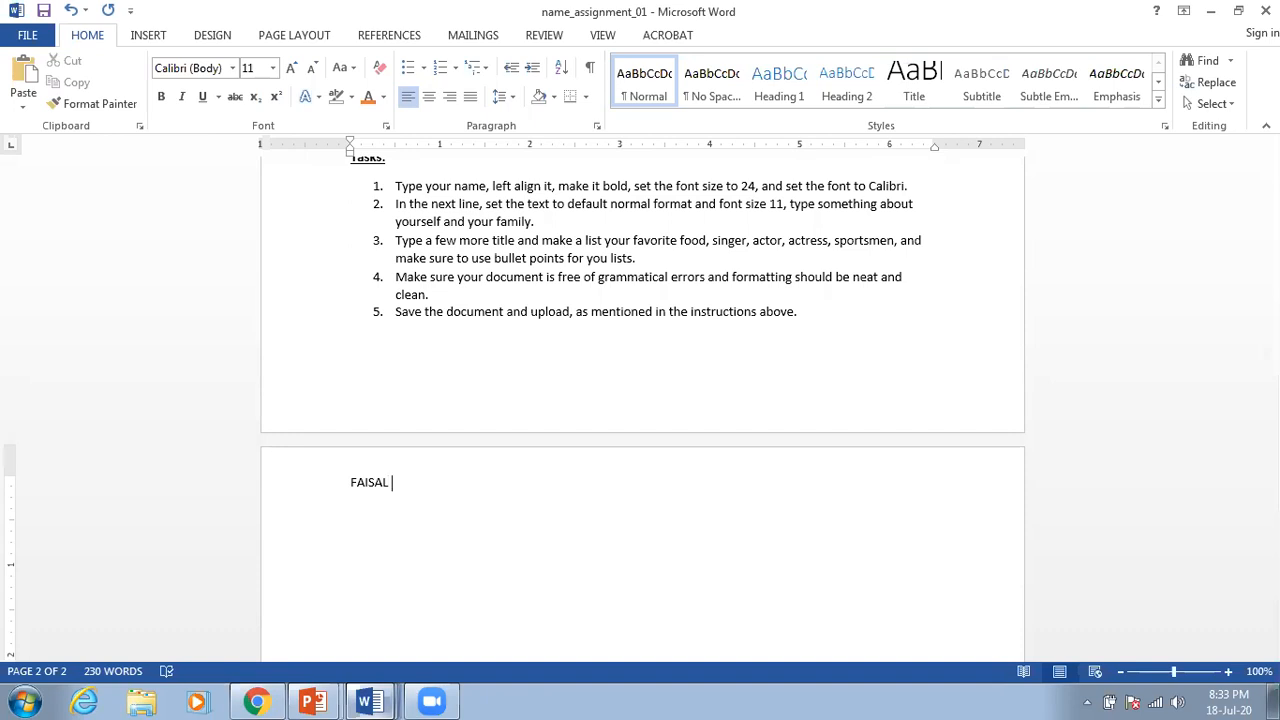
type("ais")
key("BackSpace")
key("BackSpace")
key("BackSpace")
key("BackSpace")
key("BackSpace")
key("BackSpace")
key("BackSpace")
key("BackSpace")
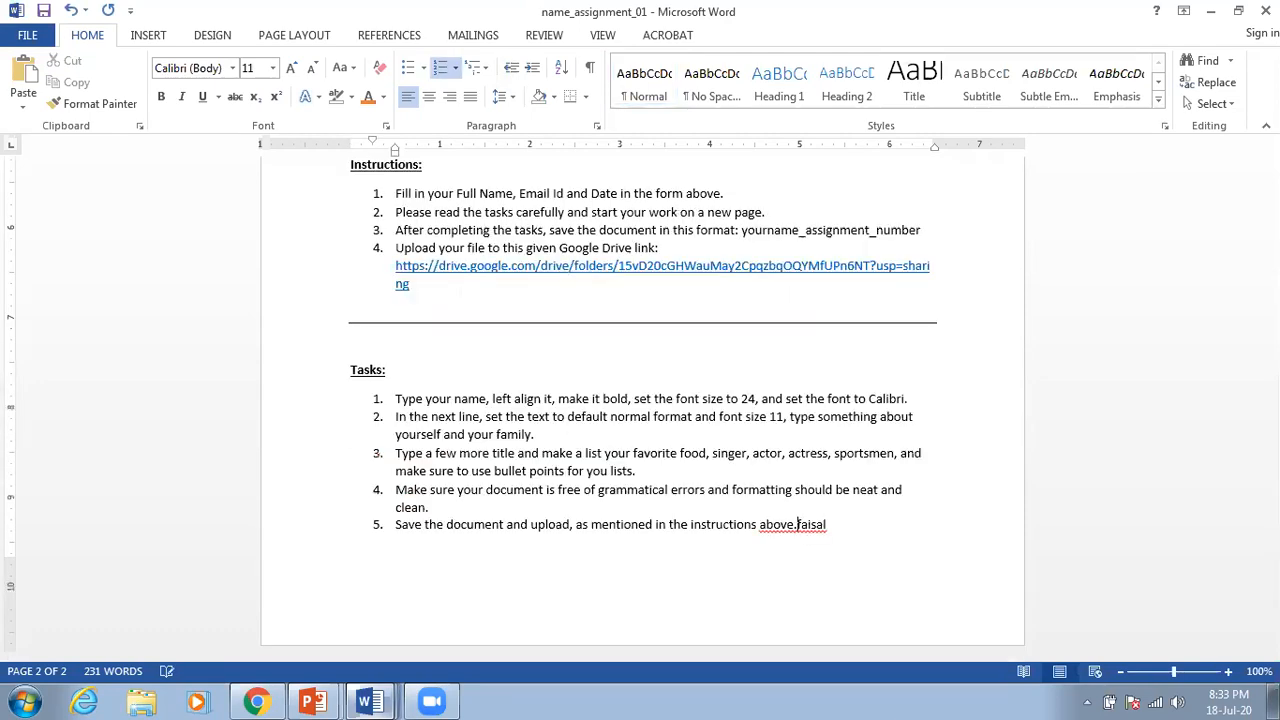
Step: Remove the appended name and extra empty item from the end of task 5
left_click_drag(797, 527, 804, 537)
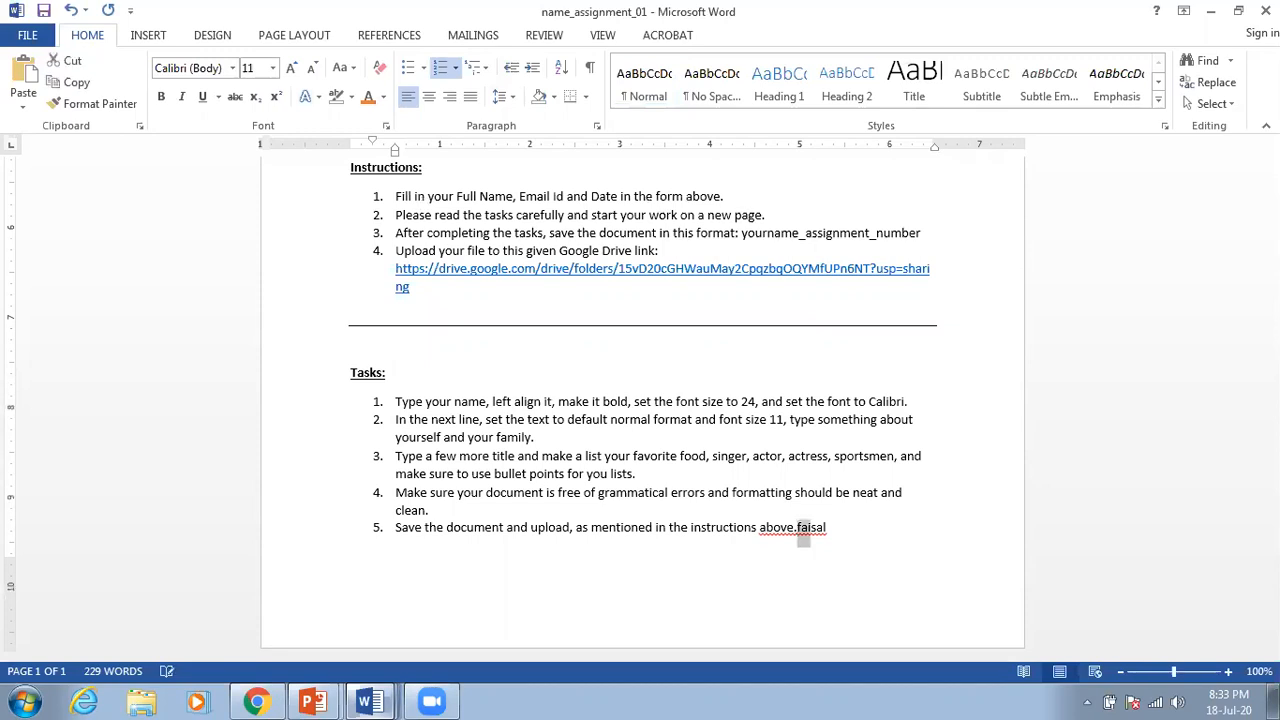
left_click(797, 528)
key("Return")
key("Return")
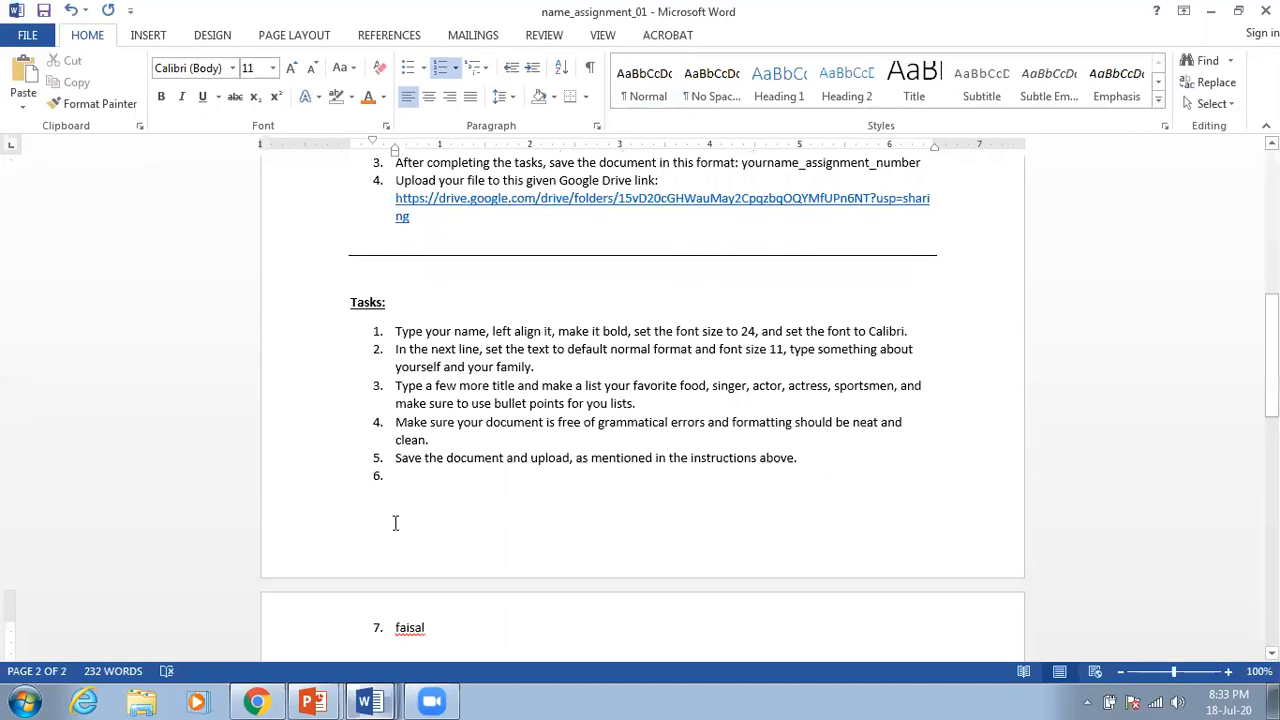
left_click_drag(395, 523, 369, 515)
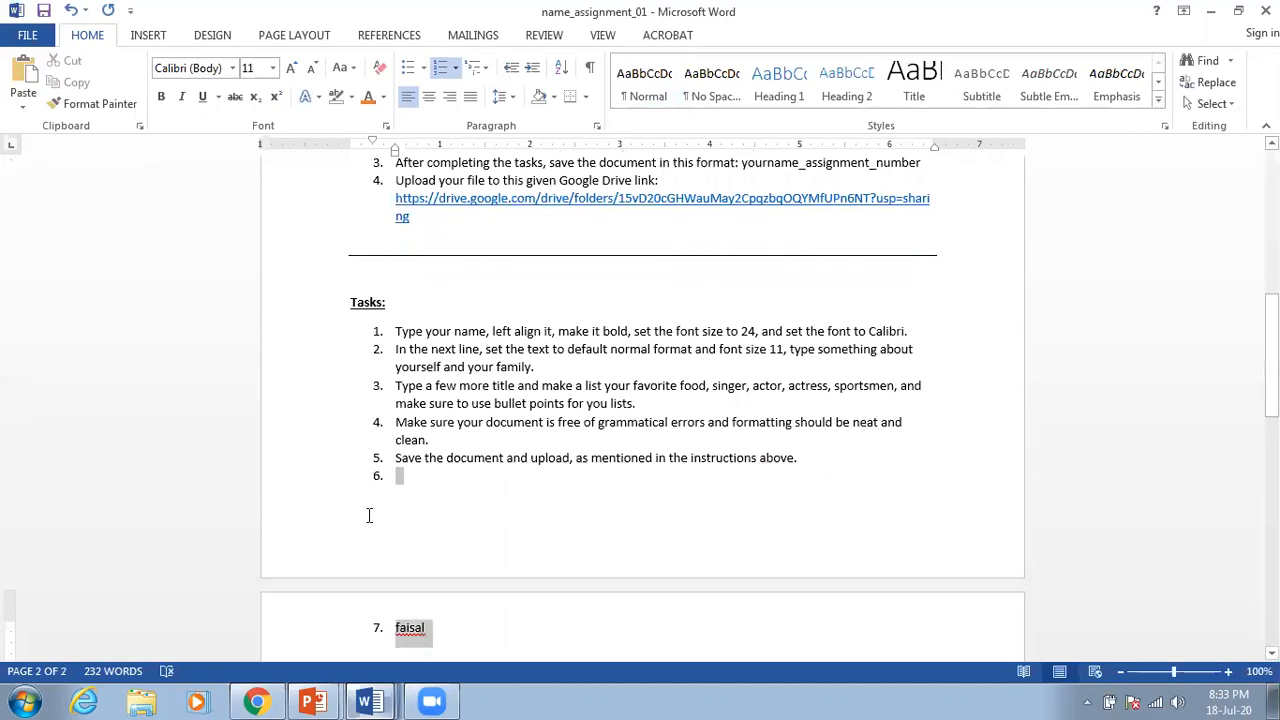
key("Delete")
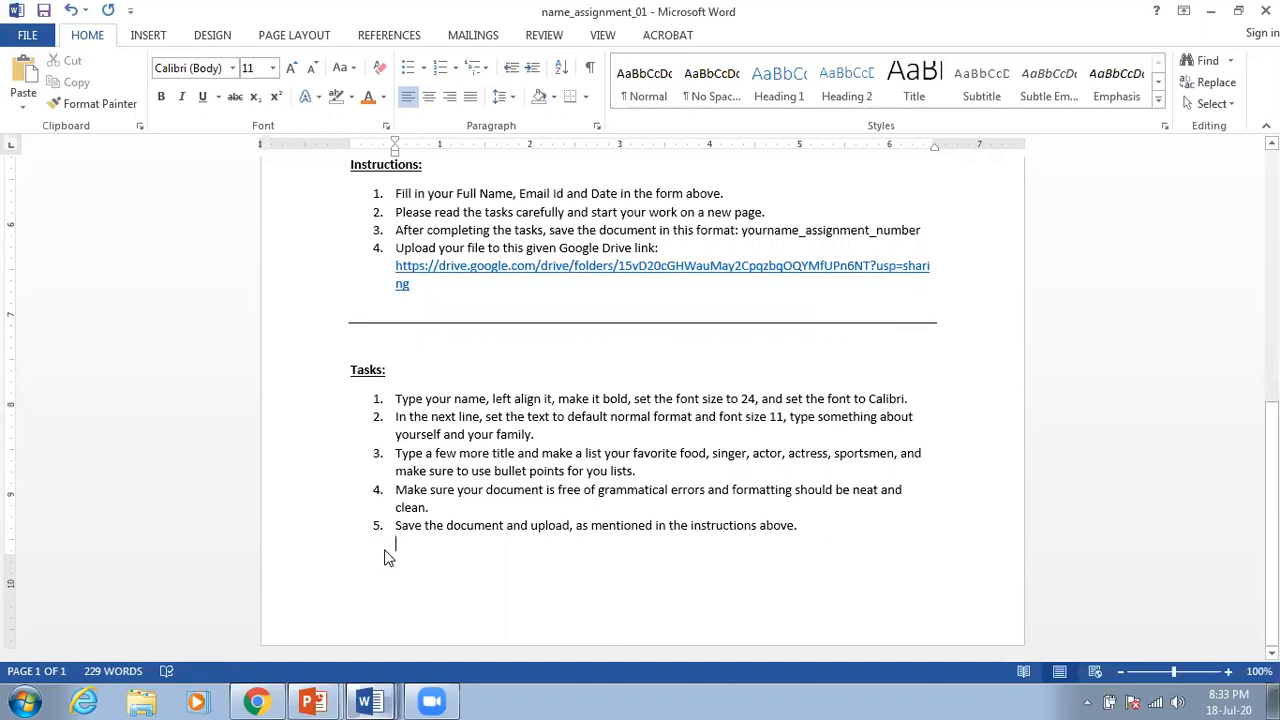
Step: Insert a page break after the Tasks list and type the student's first name on page 2
key("ctrl+Return")
scroll(417, 476, "down", 4)
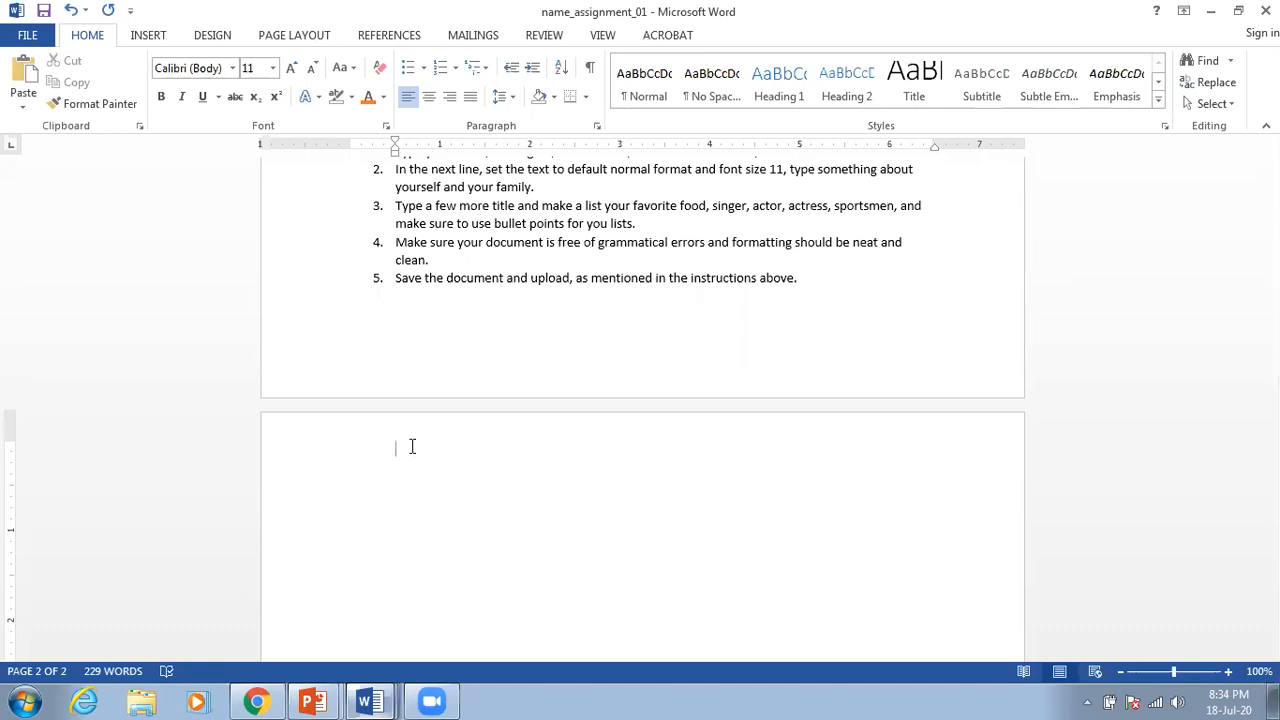
type("Faisaa")
key("BackSpace")
type("l")
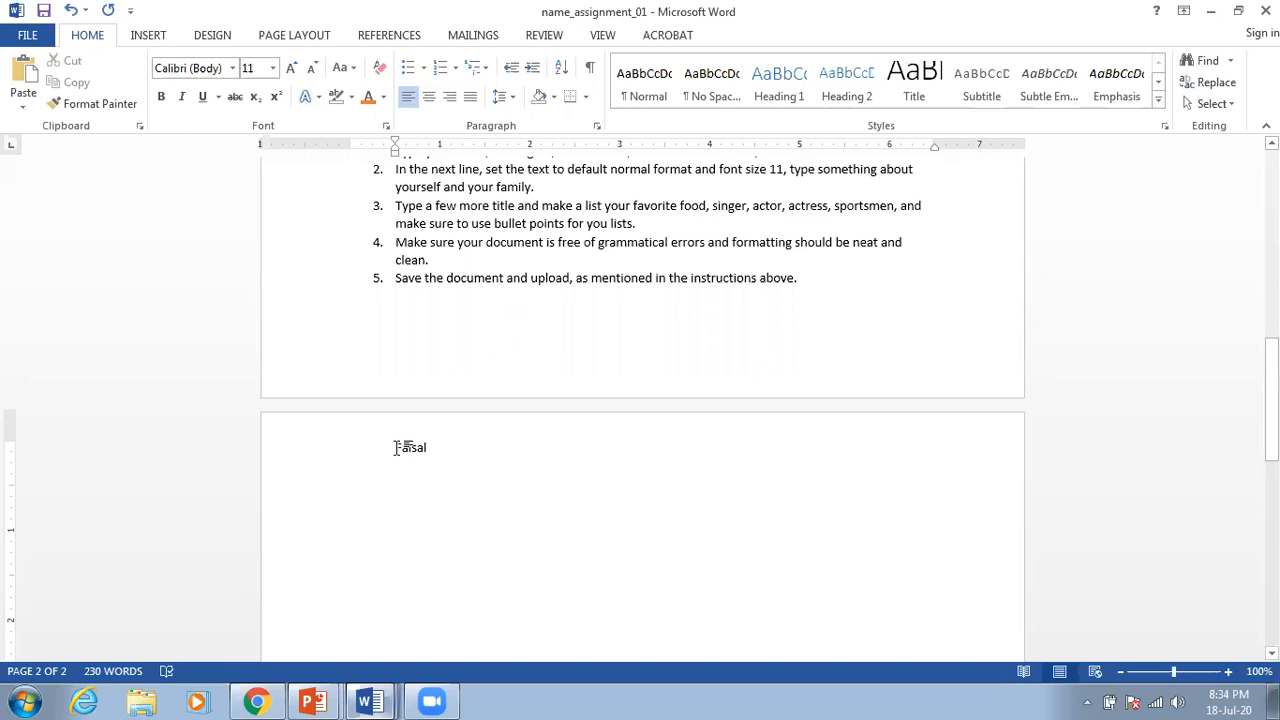
Step: Make the page 2 name bold and left-aligned, then start a new line below it
left_click_drag(388, 445, 423, 514)
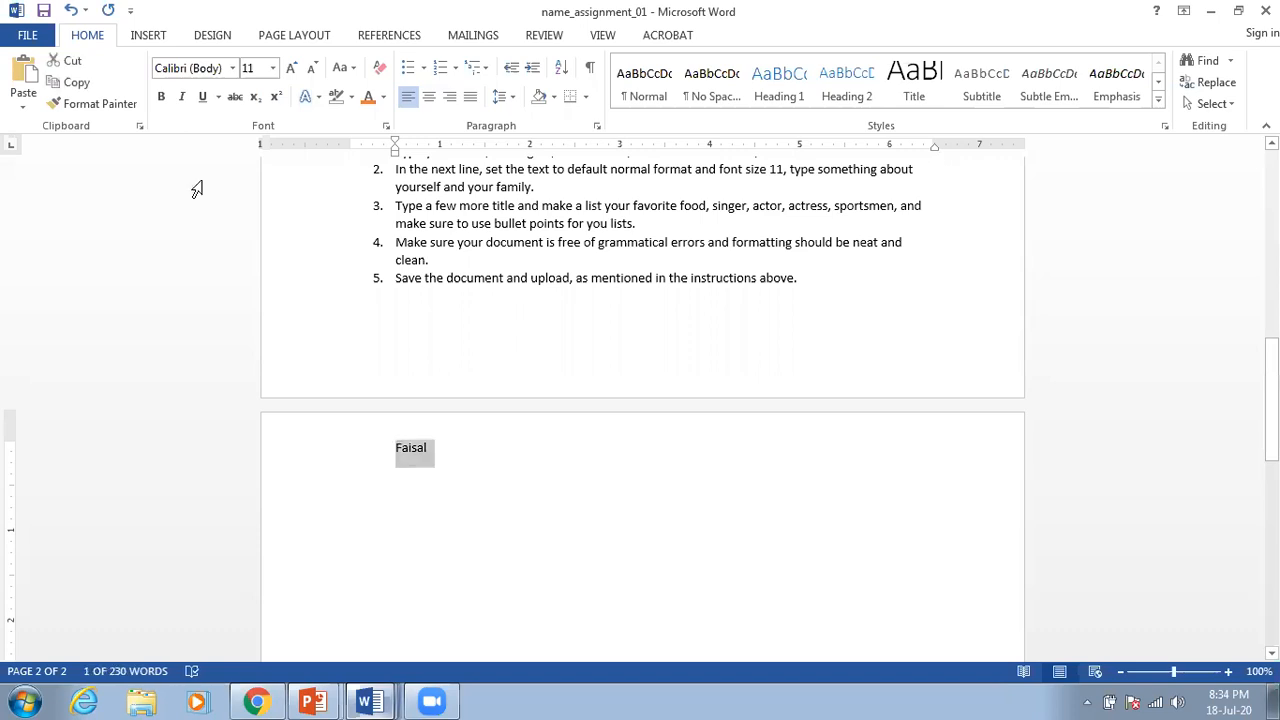
left_click(161, 96)
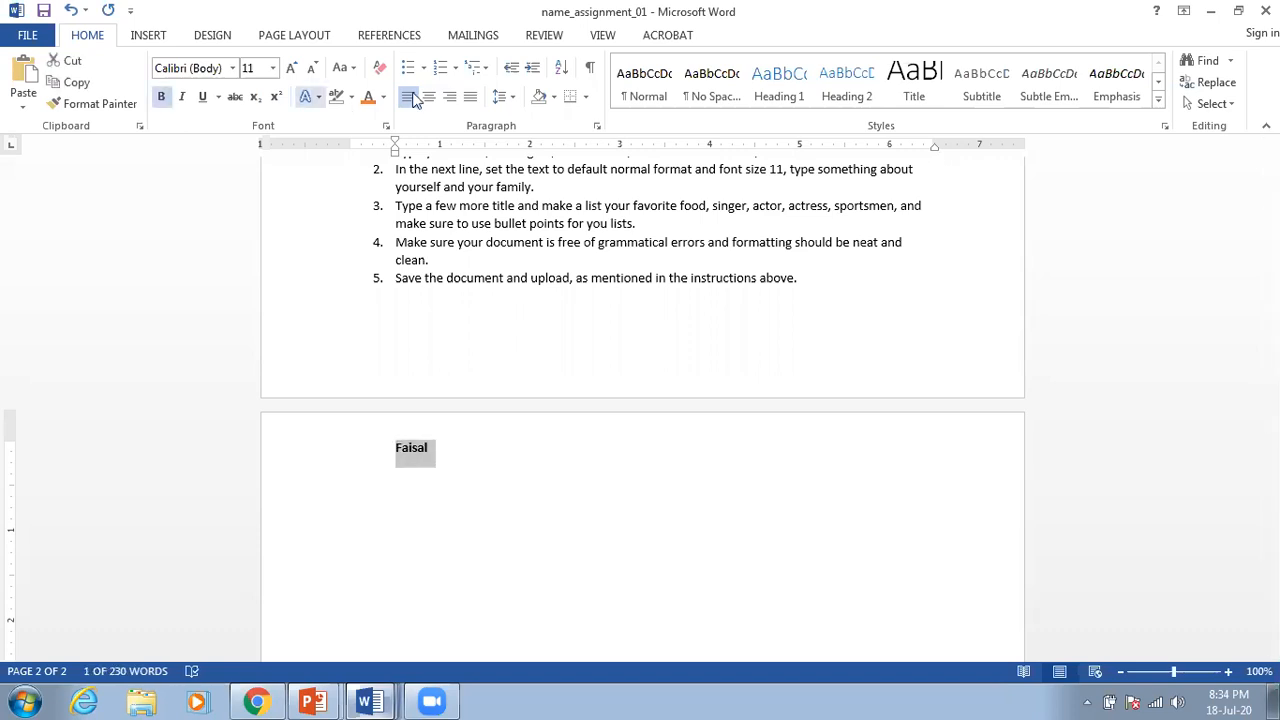
left_click(410, 97)
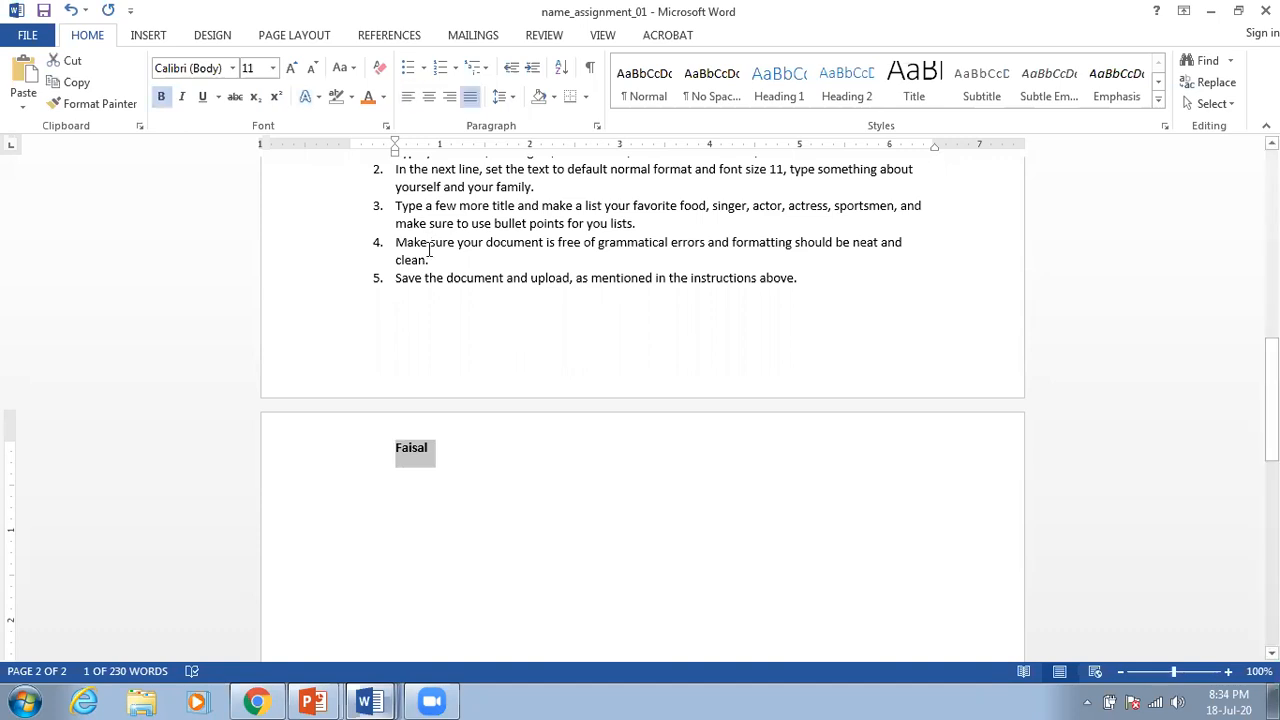
scroll(462, 448, "up", 2)
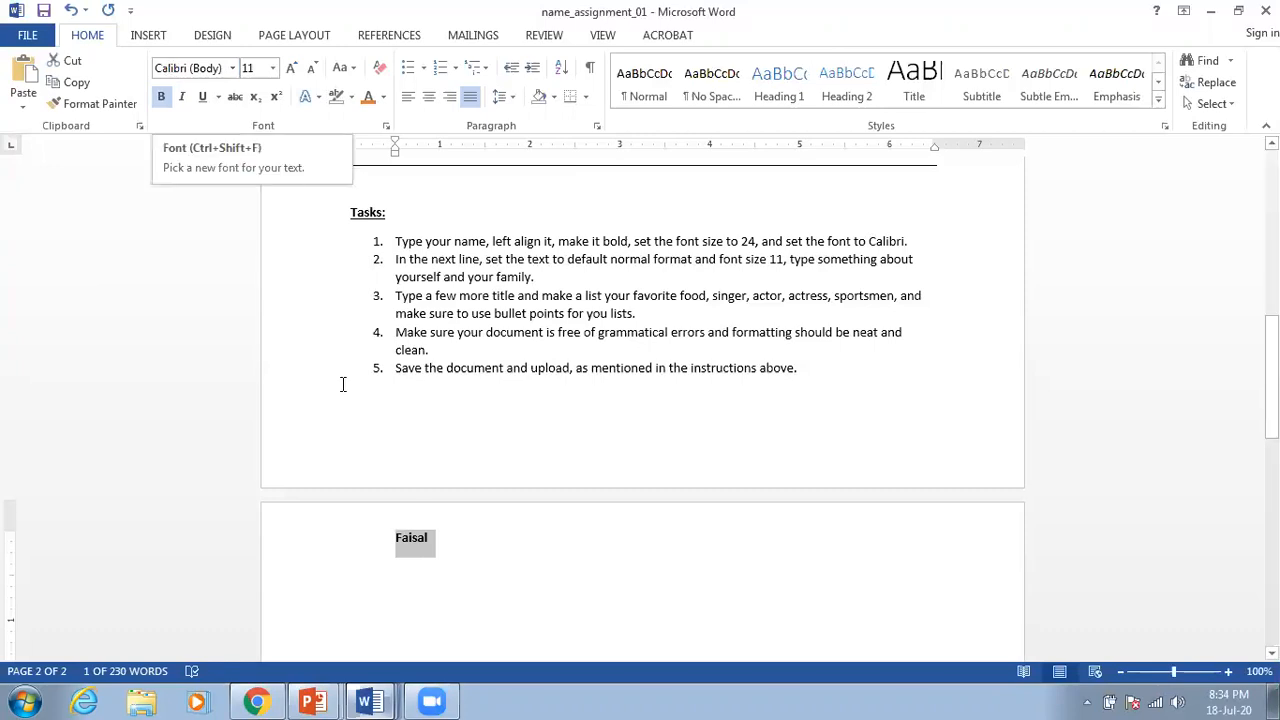
left_click(451, 549)
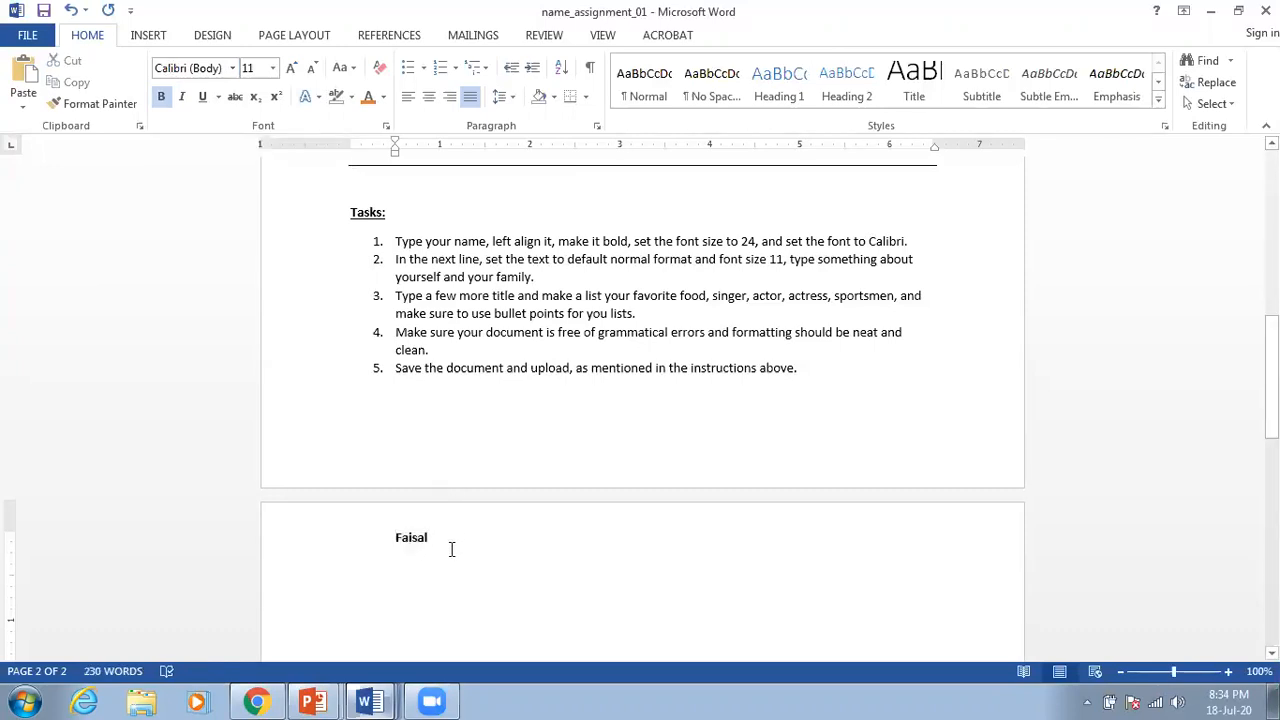
key("Return")
Step: Turn bold off and type the intro 'I am from Bangladesh. I have 3 brothers.'
type("I am")
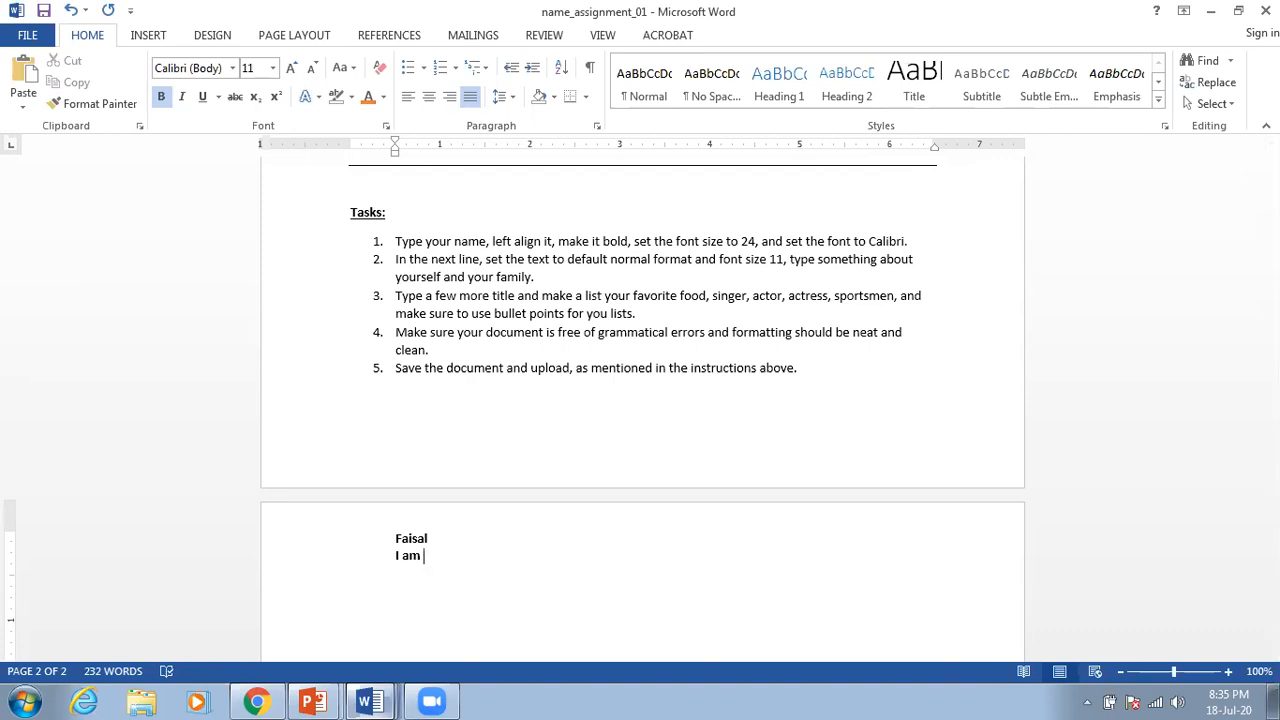
key("BackSpace")
key("BackSpace")
key("BackSpace")
key("BackSpace")
key("BackSpace")
left_click(163, 100)
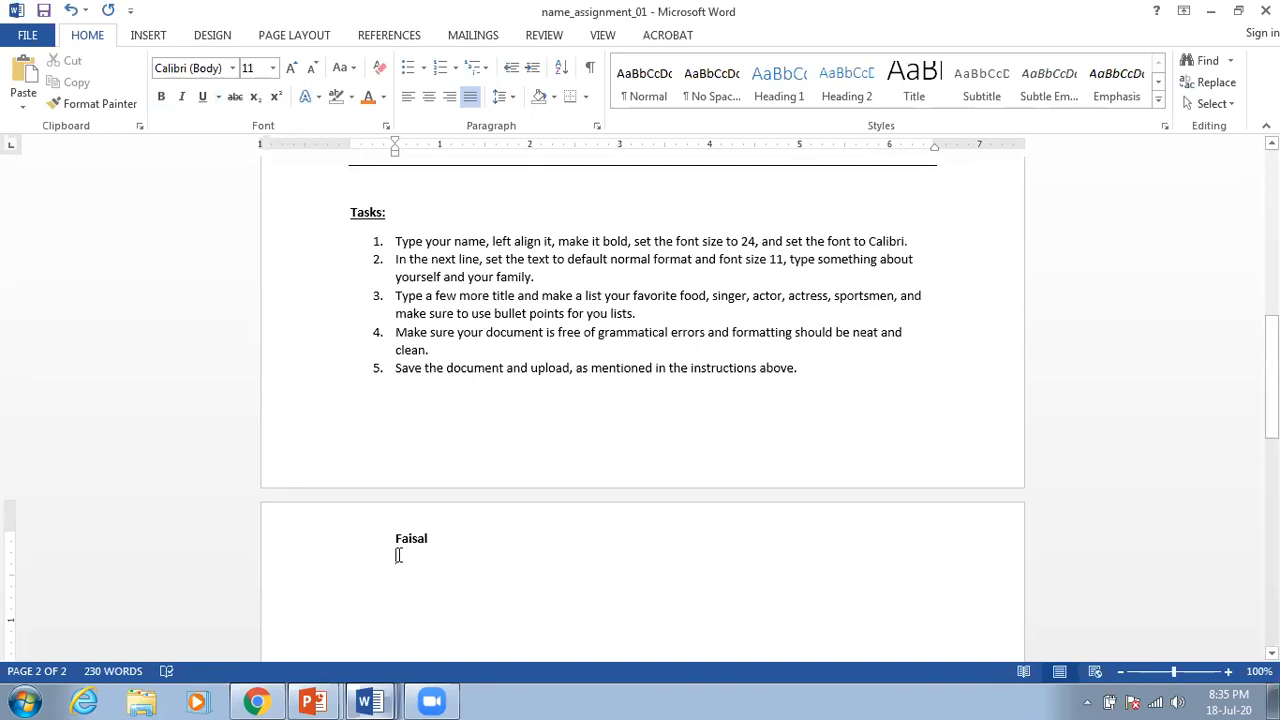
type("I a")
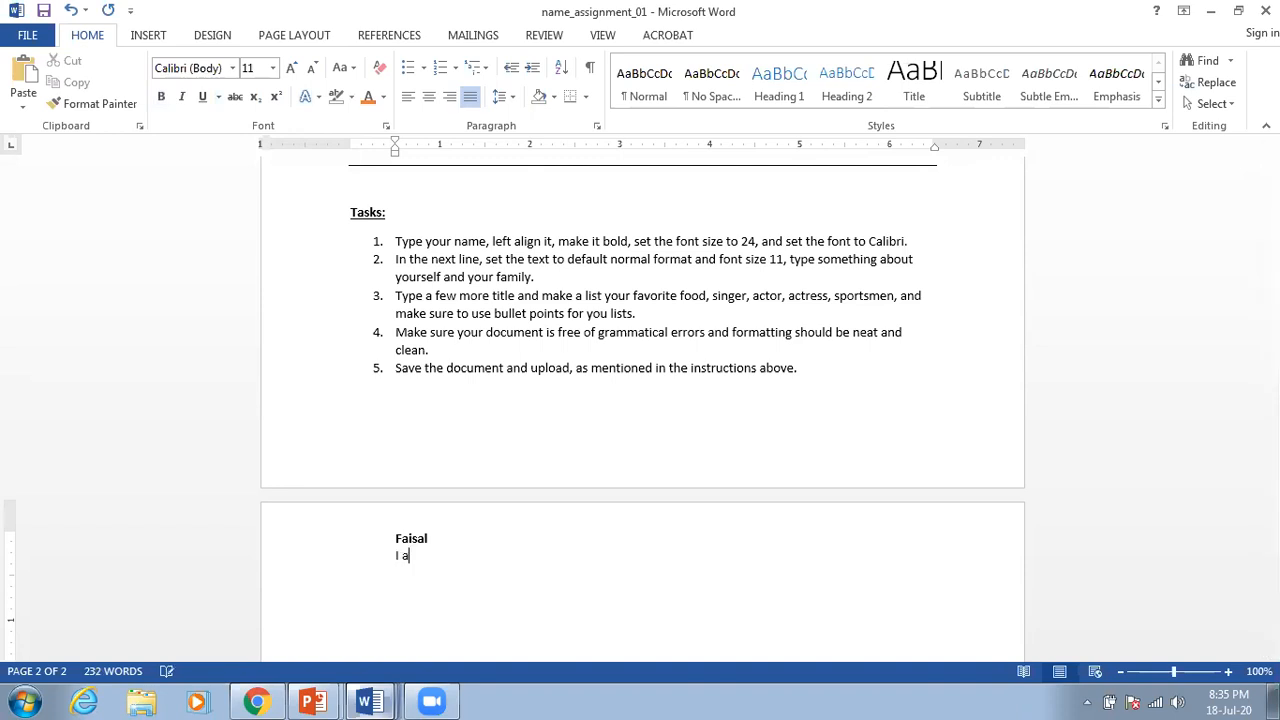
type("m from Bangladesh. I have 3 brothers.")
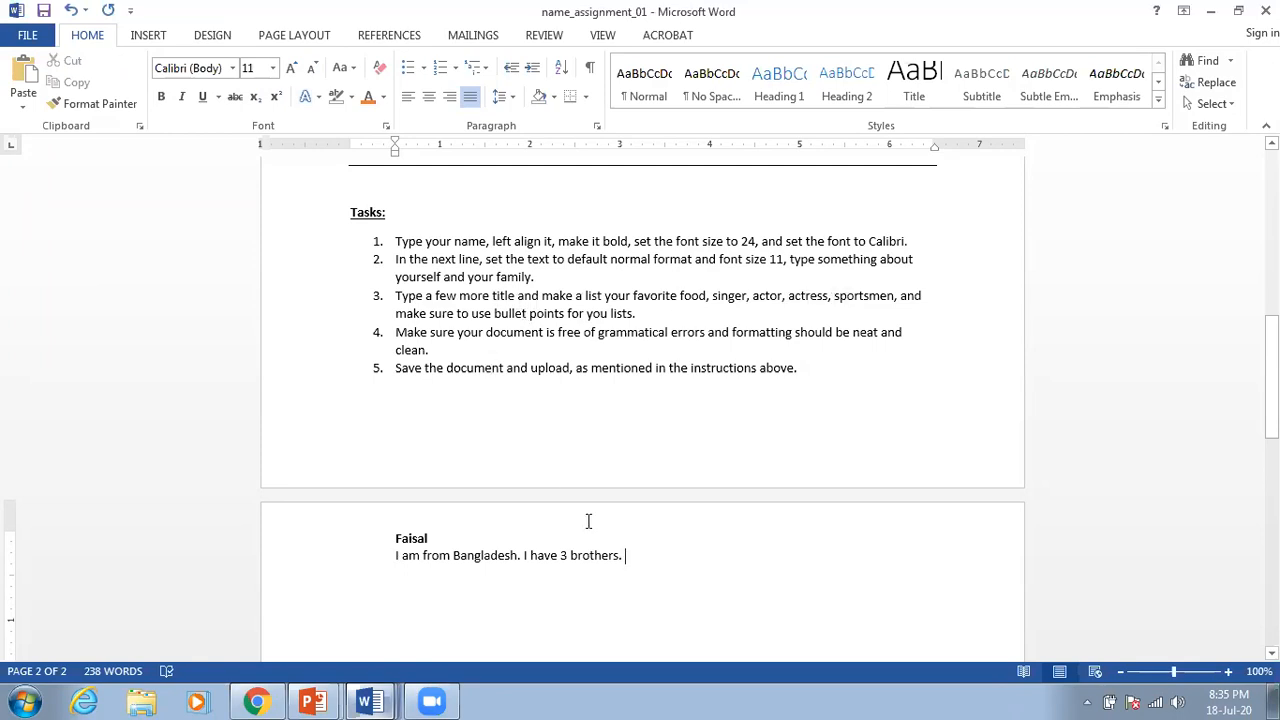
scroll(590, 522, "down", 1)
key("Return")
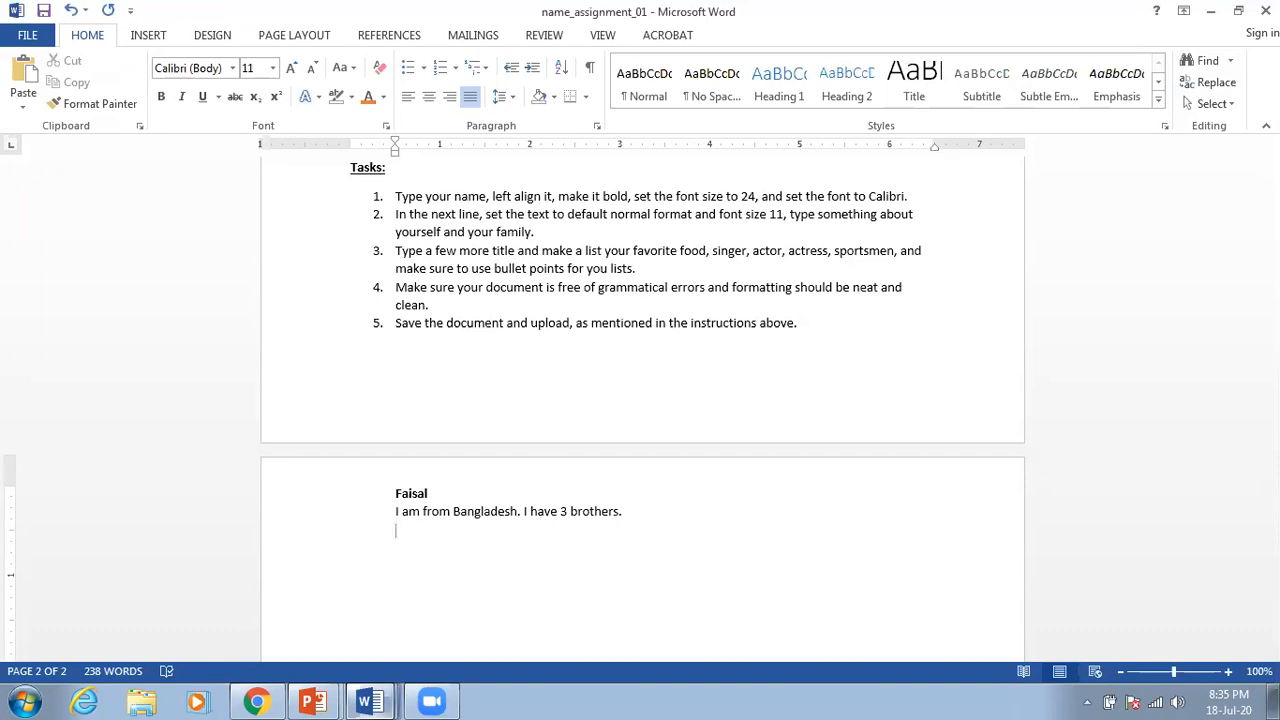
Step: Add a 'Favorite Food:' line below the intro sentence
type("Favorite Food:")
key("Return")
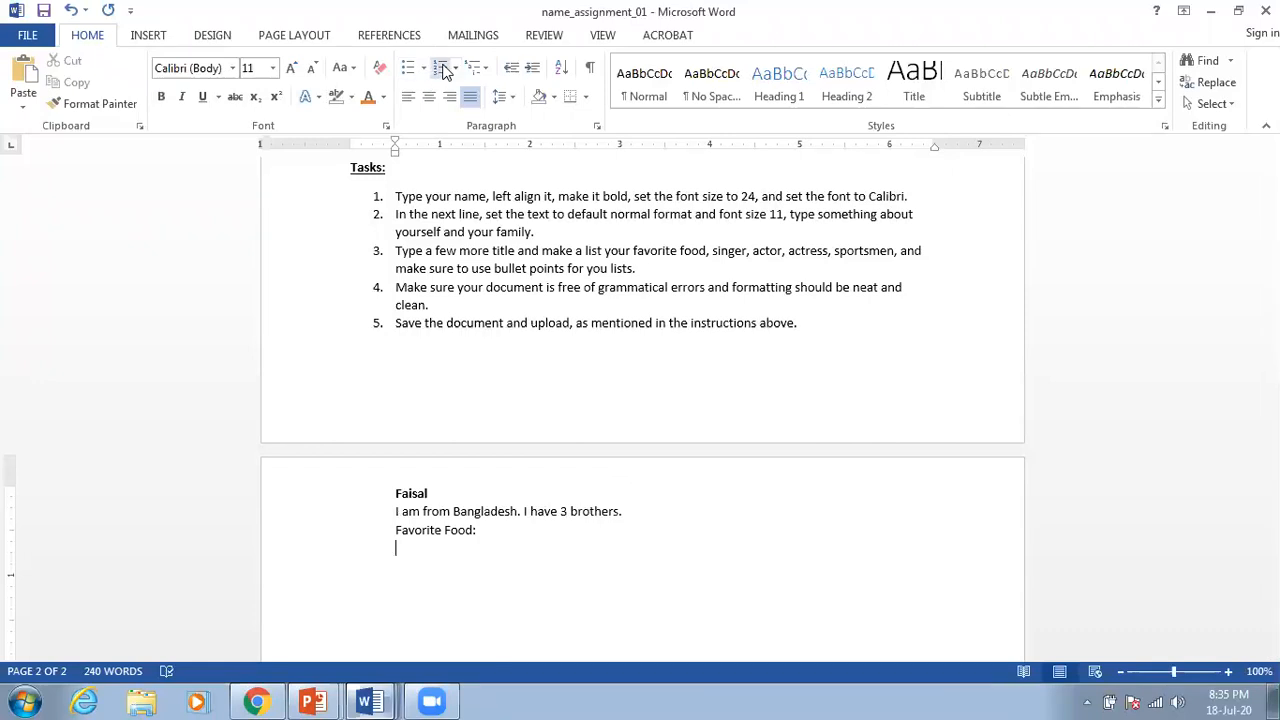
Step: Start a numbered list restarted at 1 with the first item 'Burger'
left_click(442, 68)
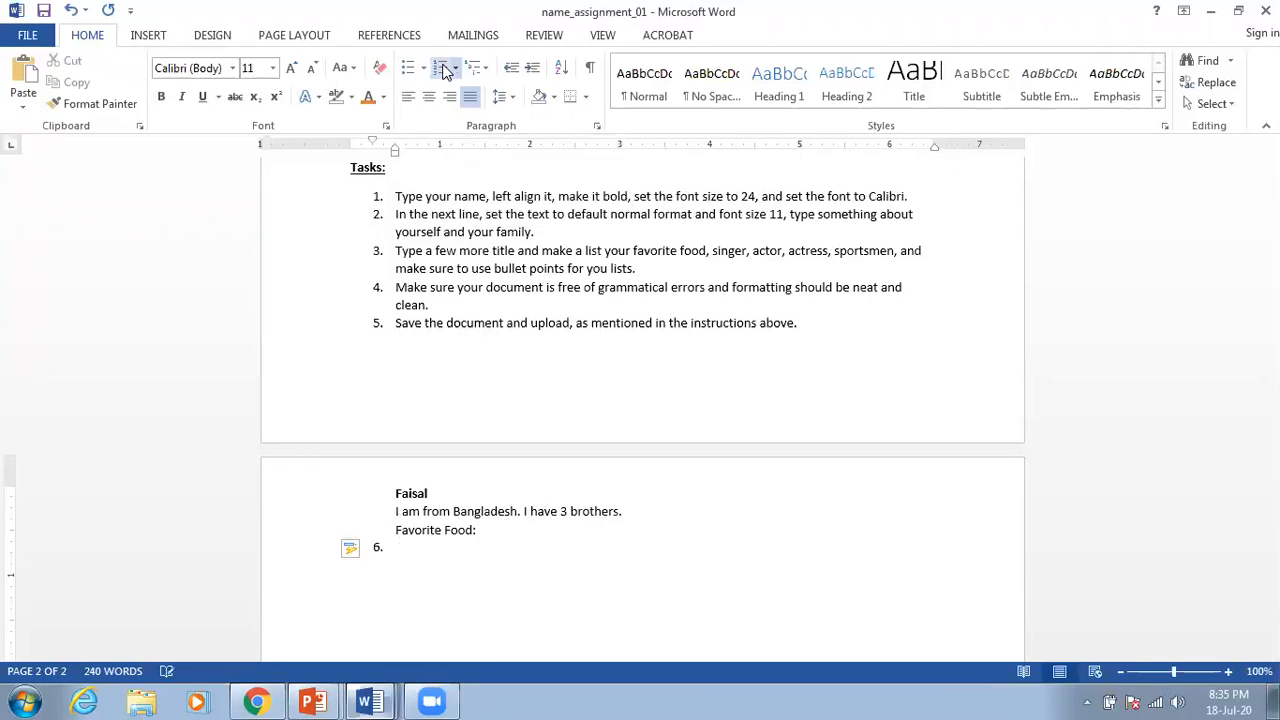
left_click(377, 547)
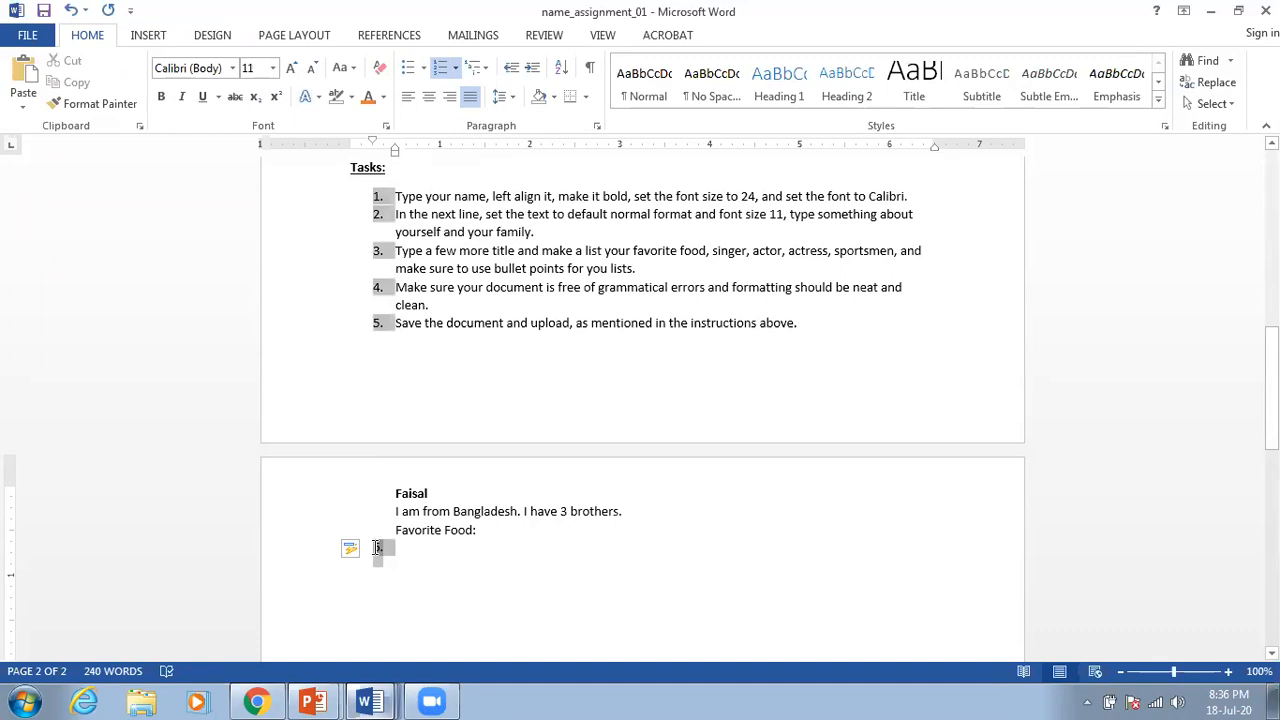
right_click(377, 547)
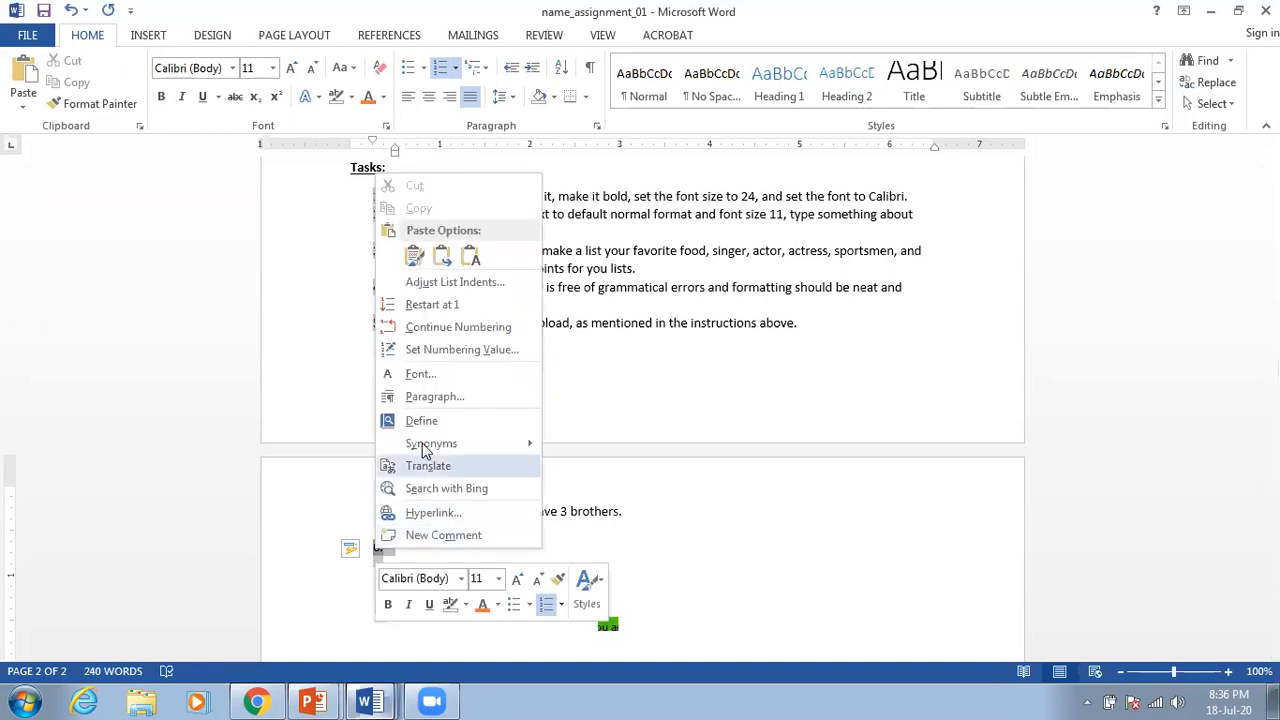
left_click(471, 306)
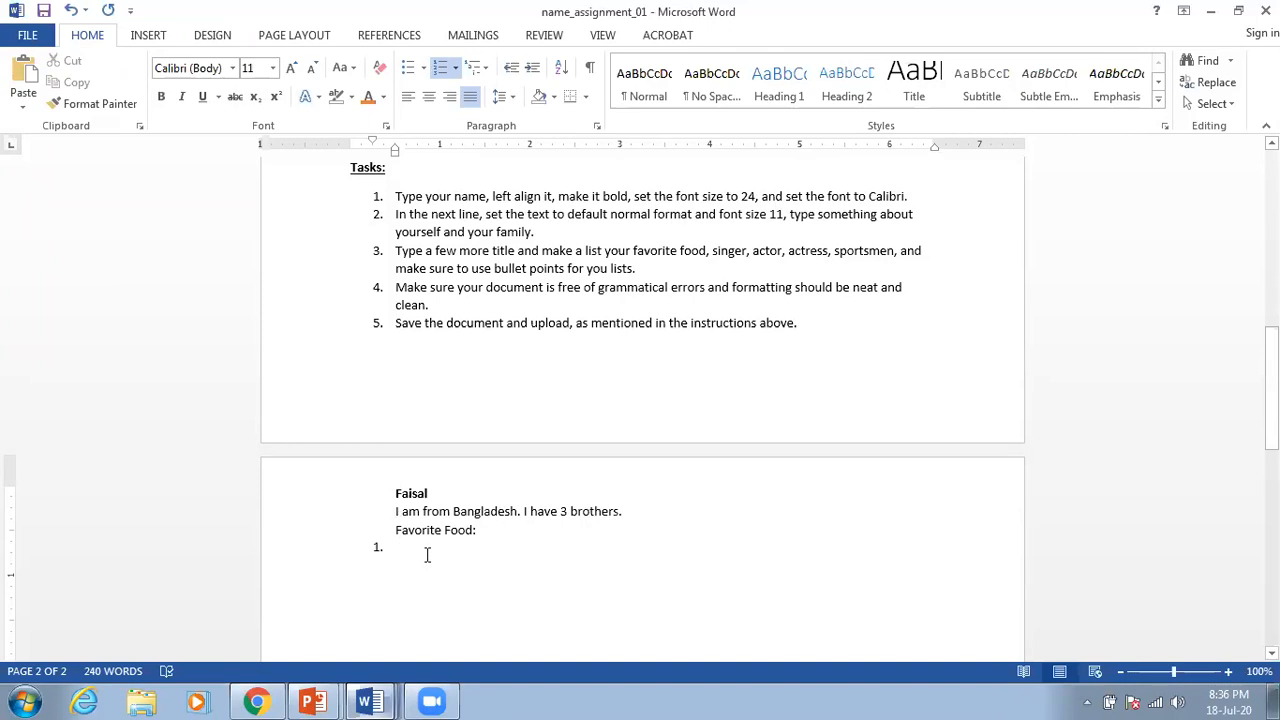
type("Burge")
key("BackSpace")
key("BackSpace")
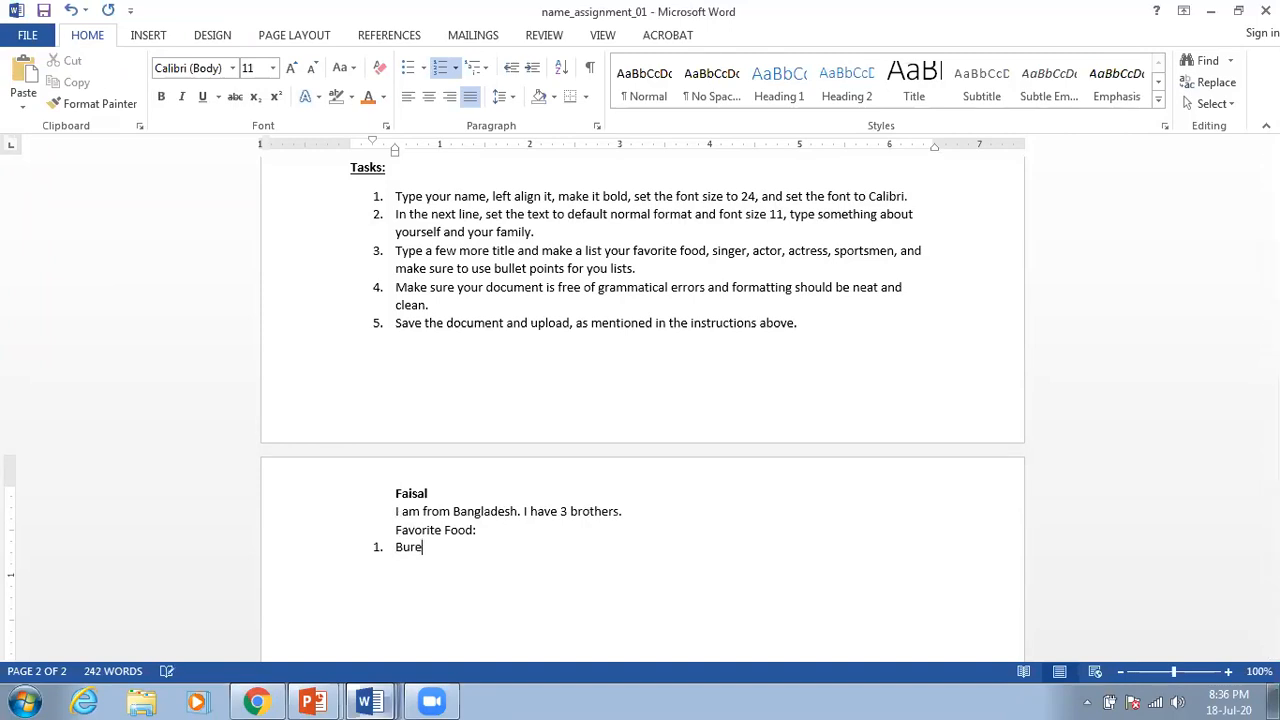
type("ger")
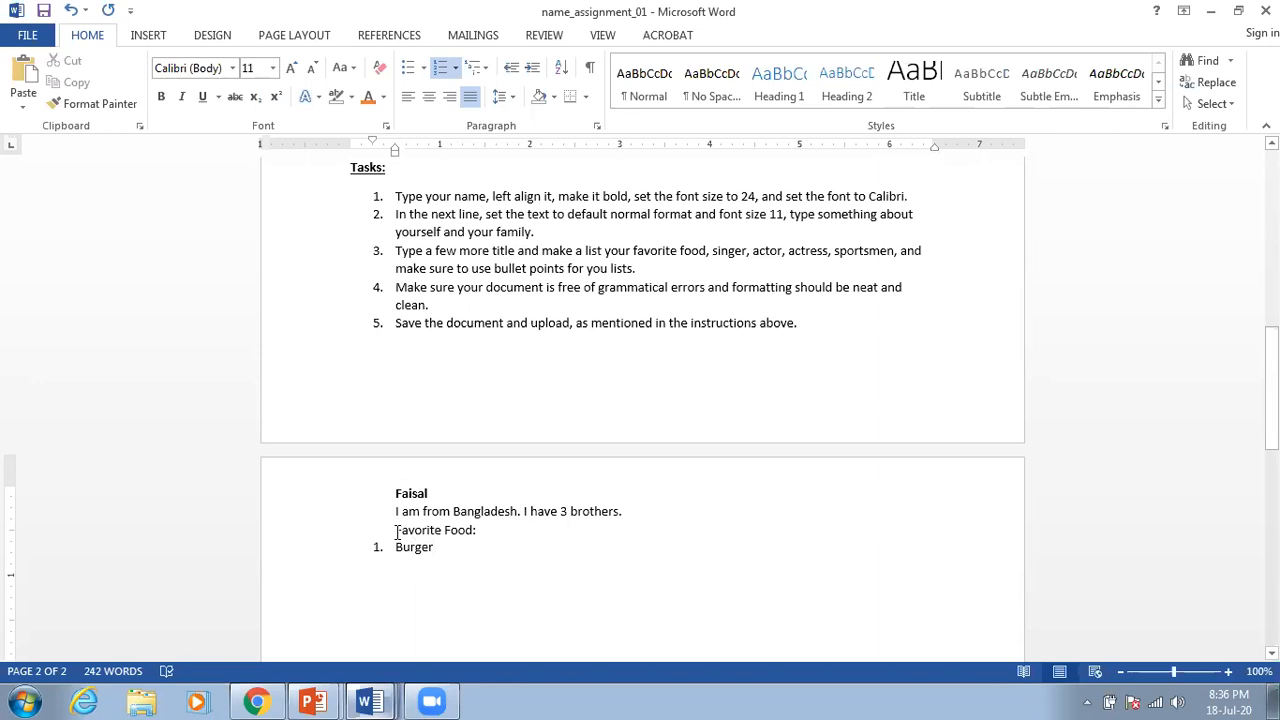
Step: Add a blank line above 'Favorite Food:' and make the heading bold and underlined
left_click(396, 531)
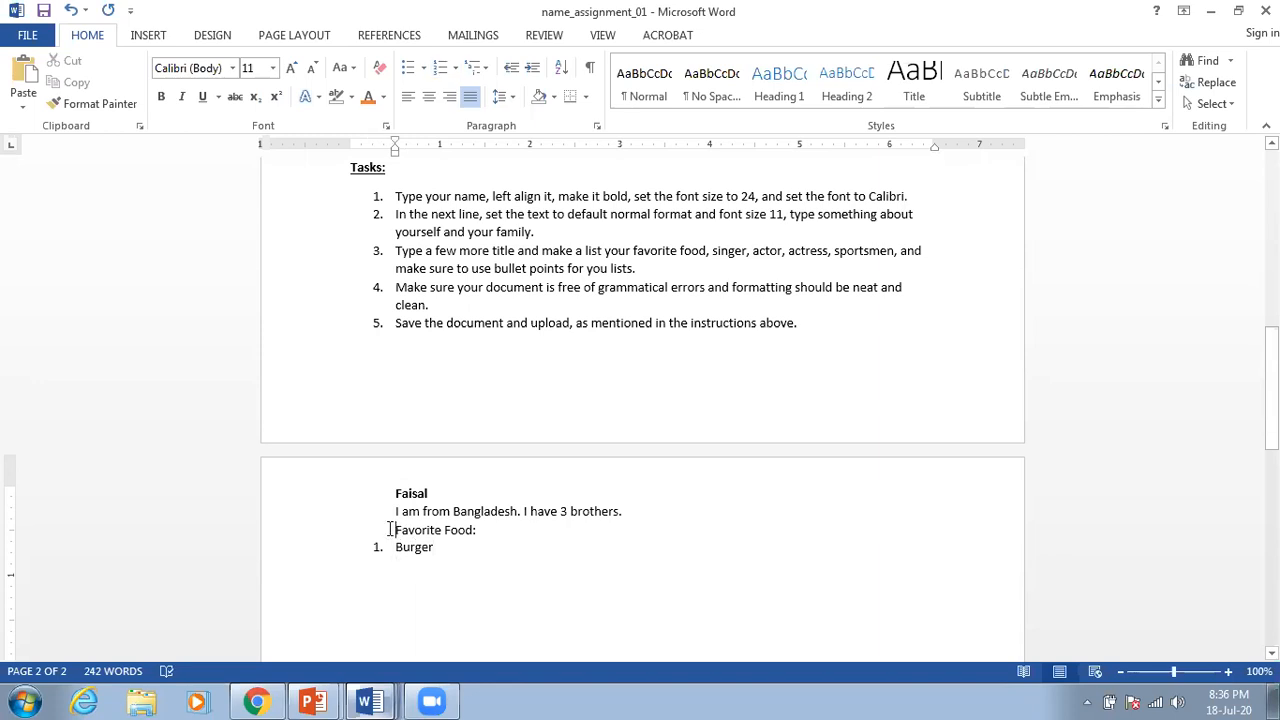
key("Return")
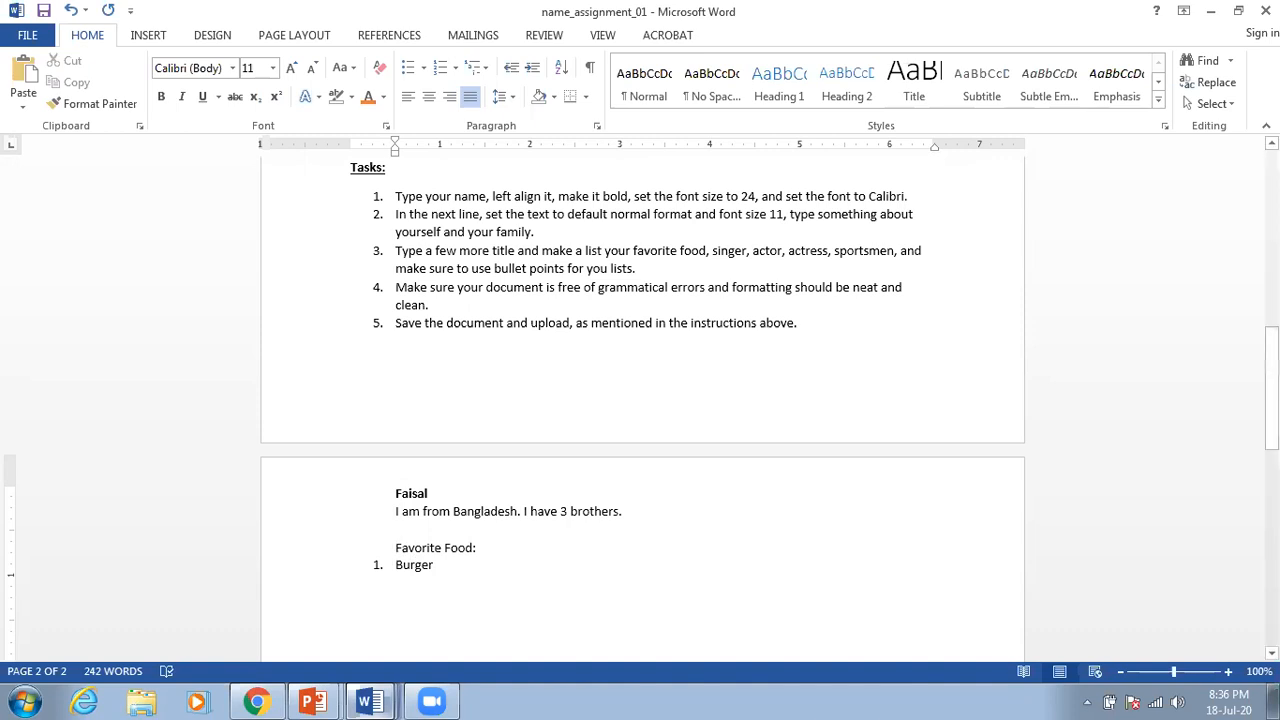
left_click_drag(395, 540, 483, 540)
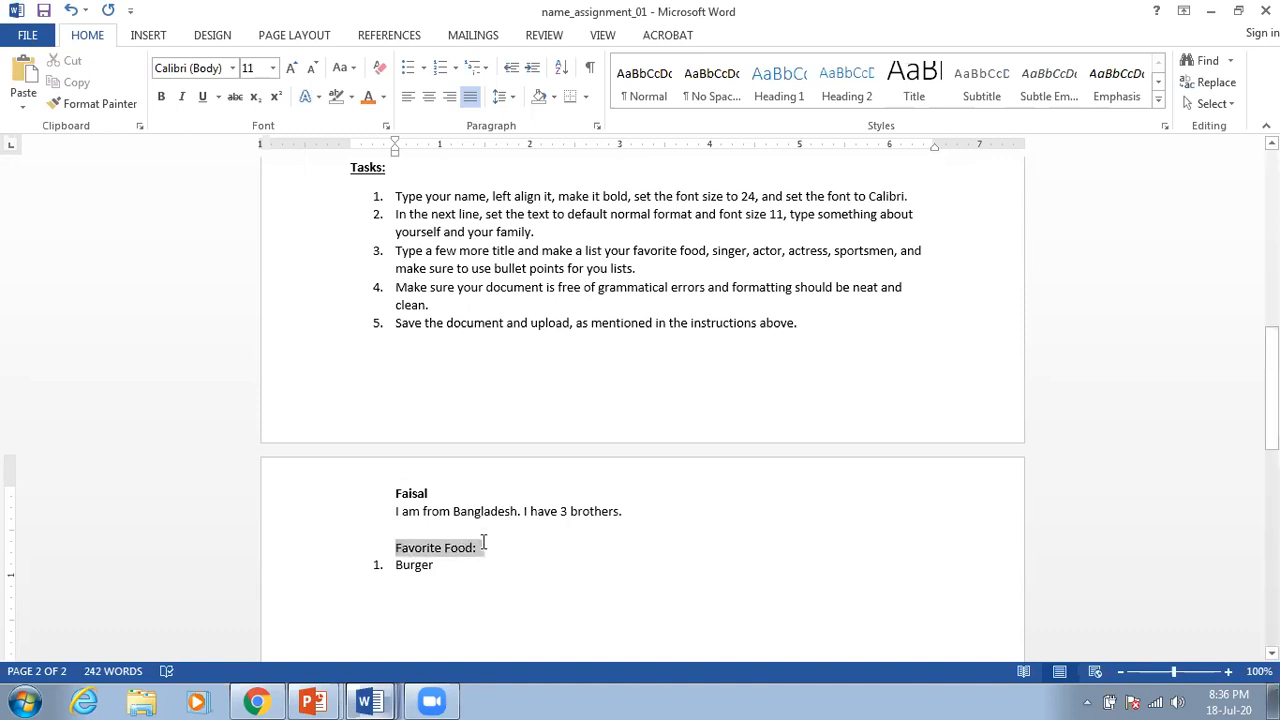
left_click(202, 96)
left_click(161, 96)
left_click(496, 548)
left_click(487, 557)
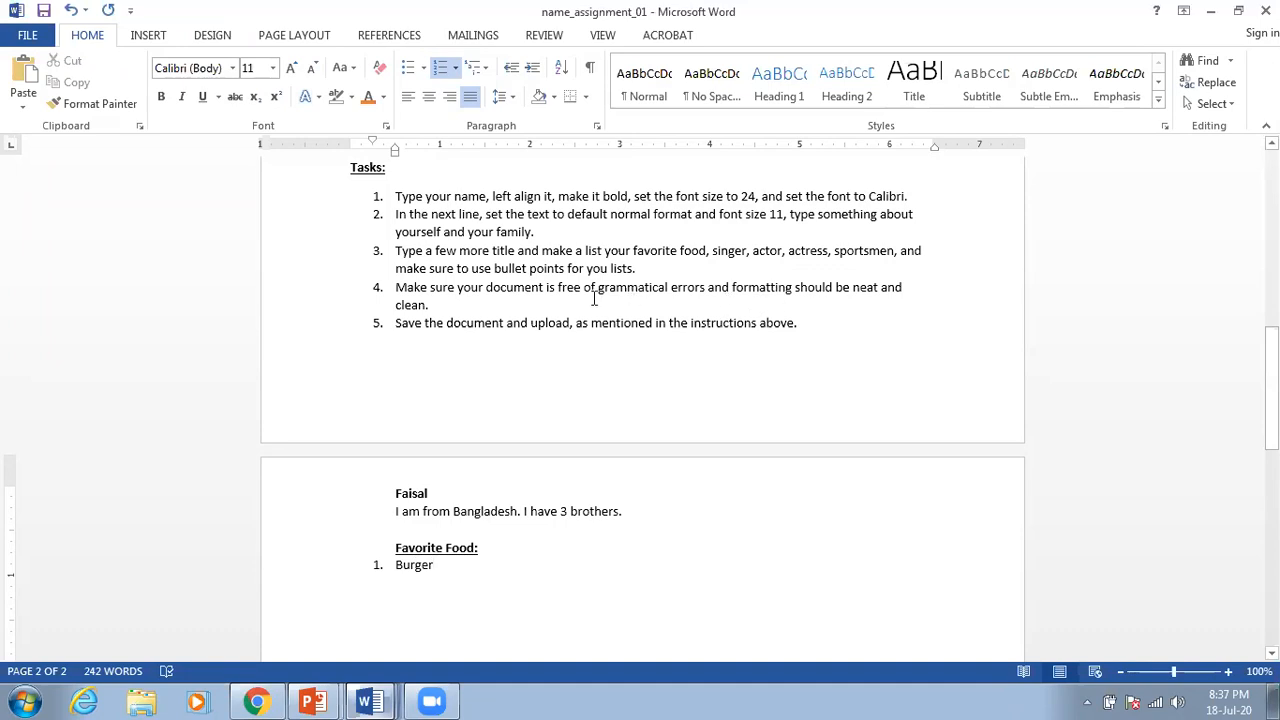
scroll(526, 403, "down", 3)
scroll(524, 403, "up", 10)
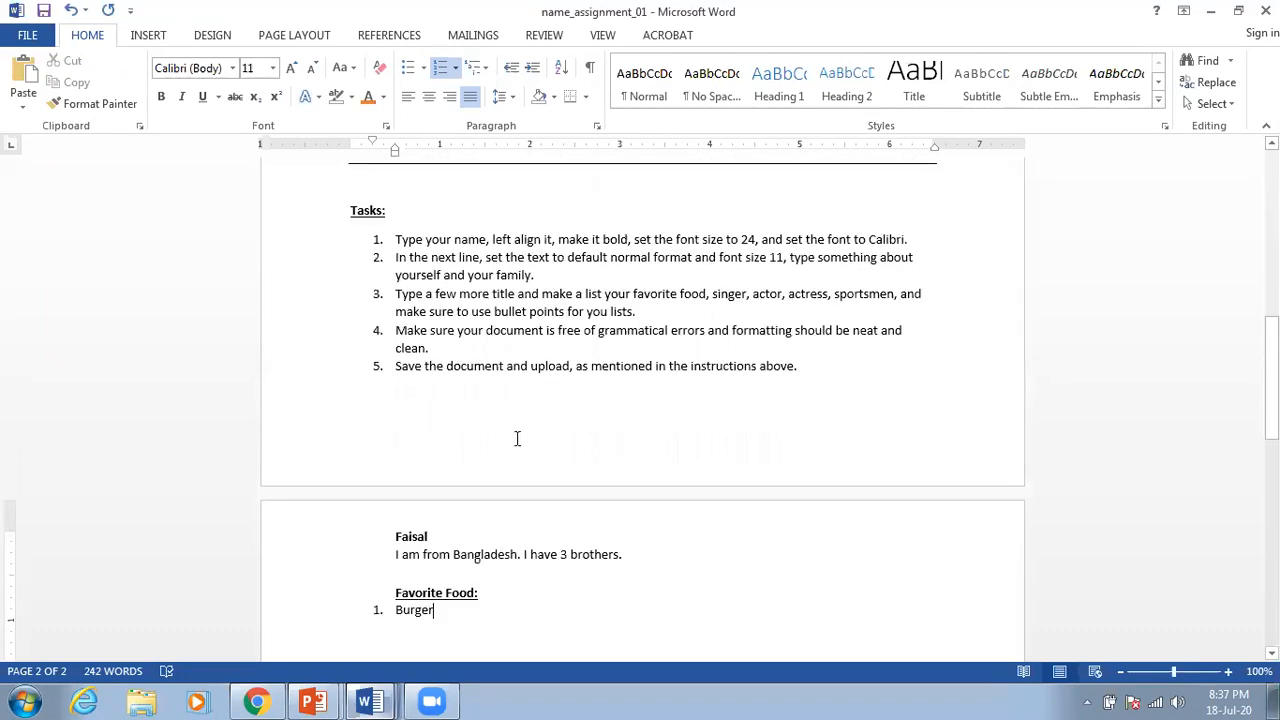
scroll(517, 405, "up", 4)
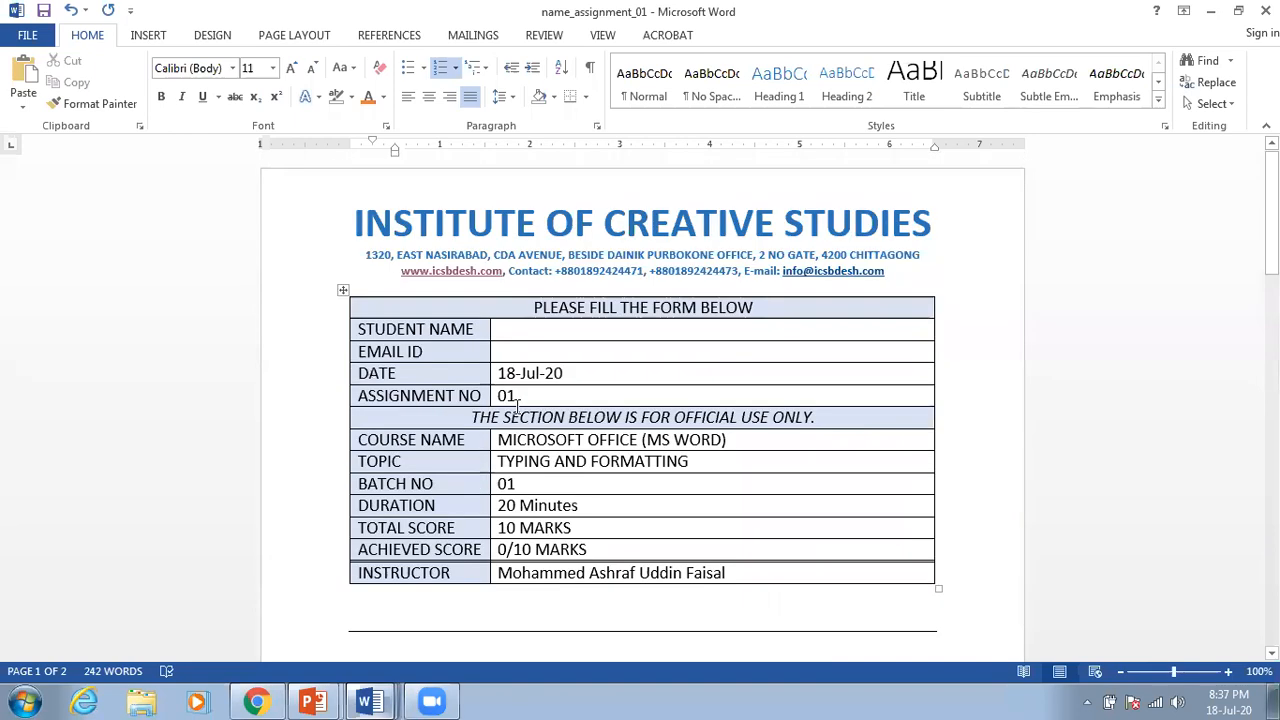
scroll(517, 406, "down", 10)
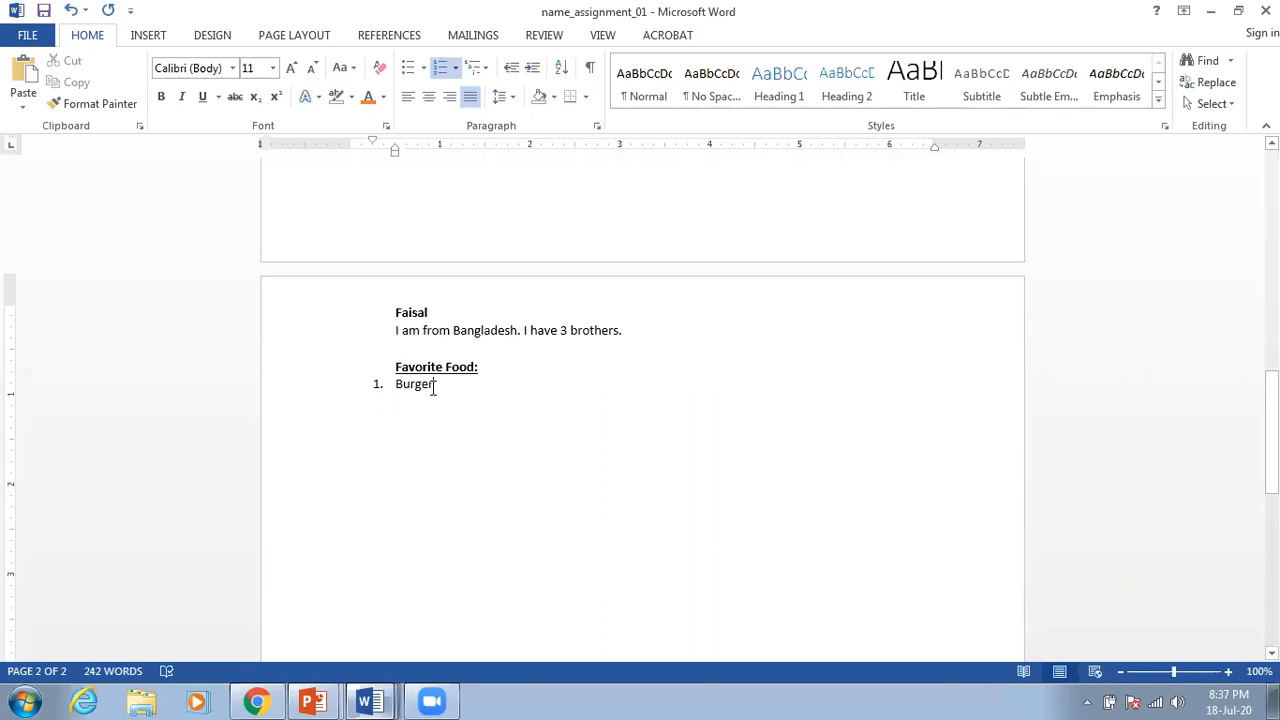
scroll(520, 377, "up", 3)
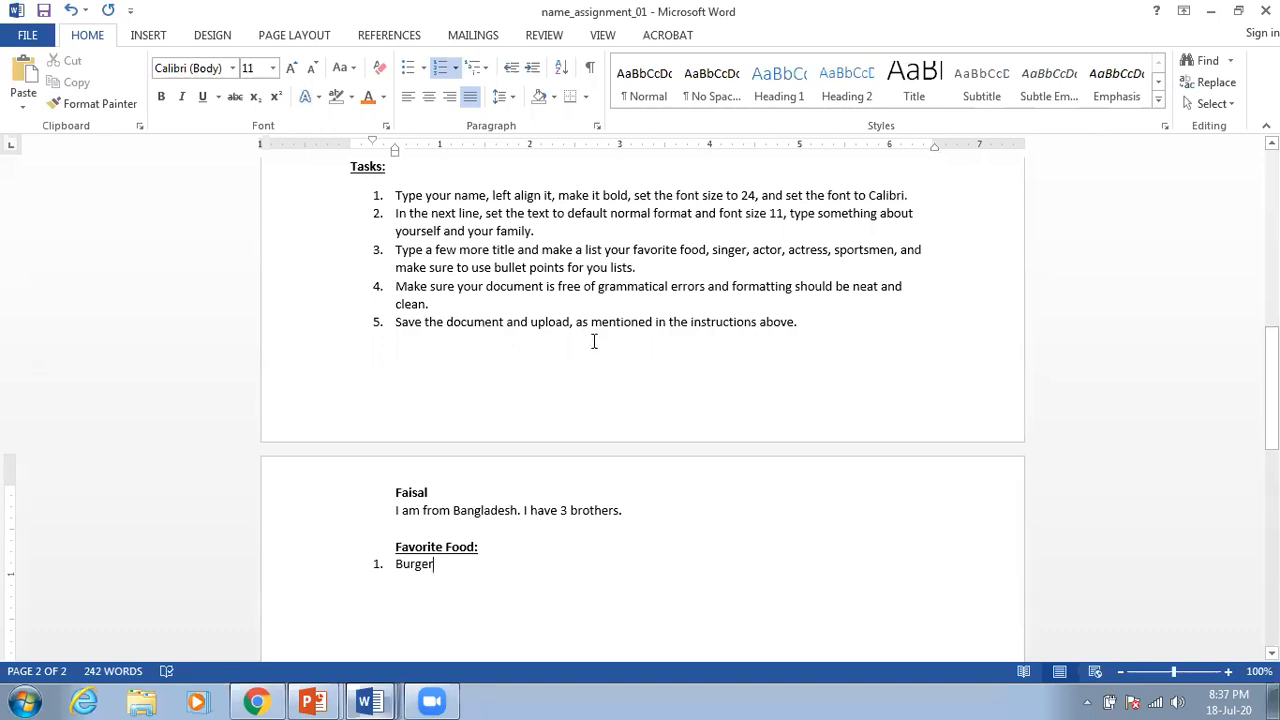
scroll(574, 357, "down", 4)
scroll(520, 365, "down", 1)
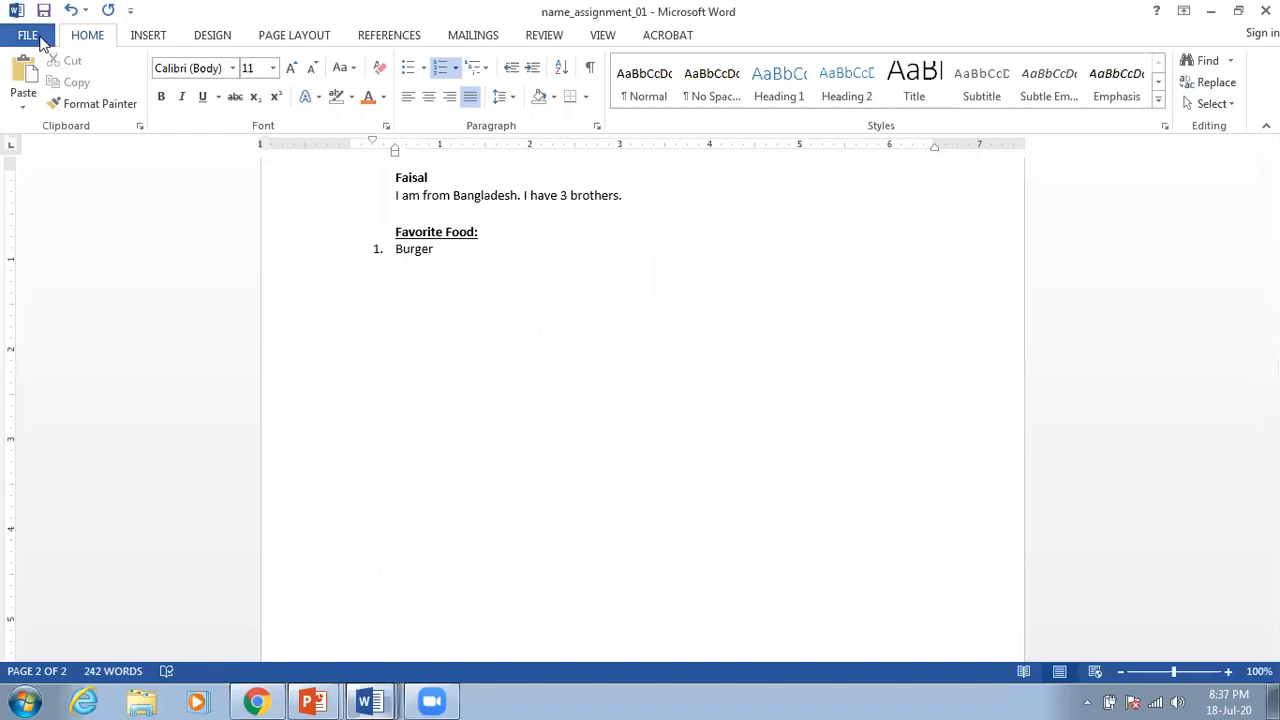
Step: Save the document to the Desktop as the student's name followed by _assignment_01
left_click(42, 40)
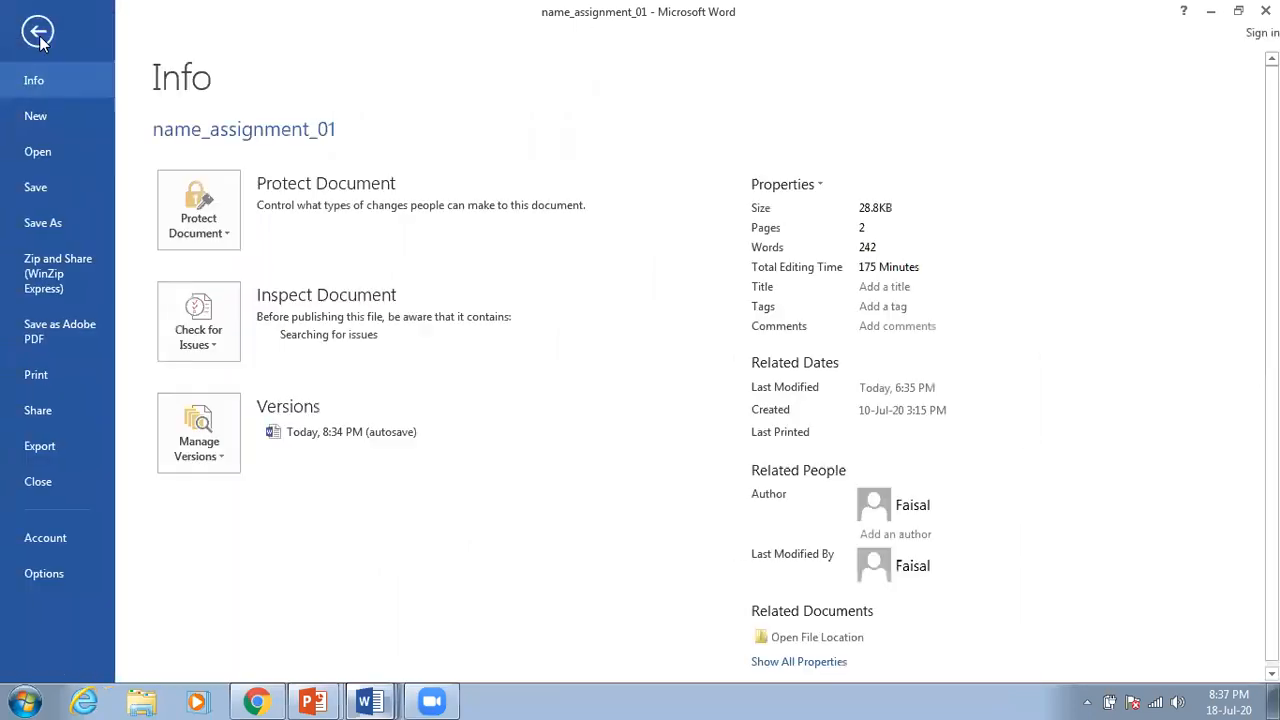
left_click(56, 224)
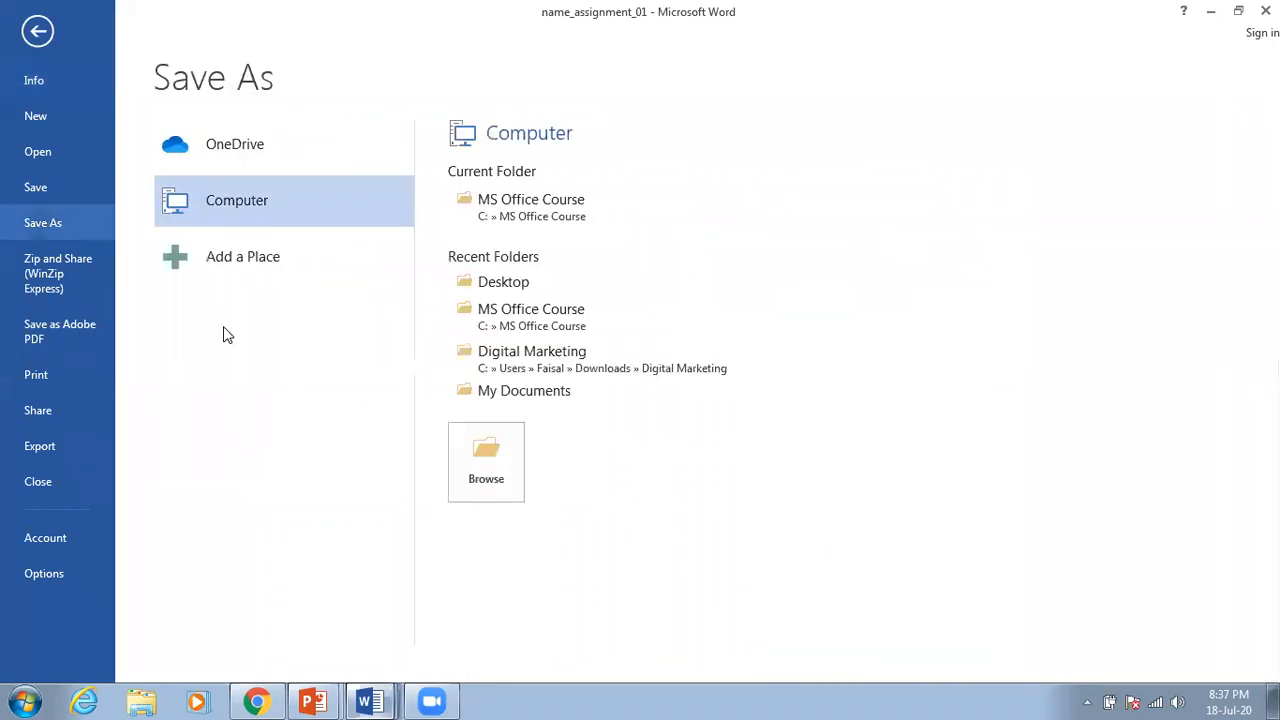
left_click(523, 285)
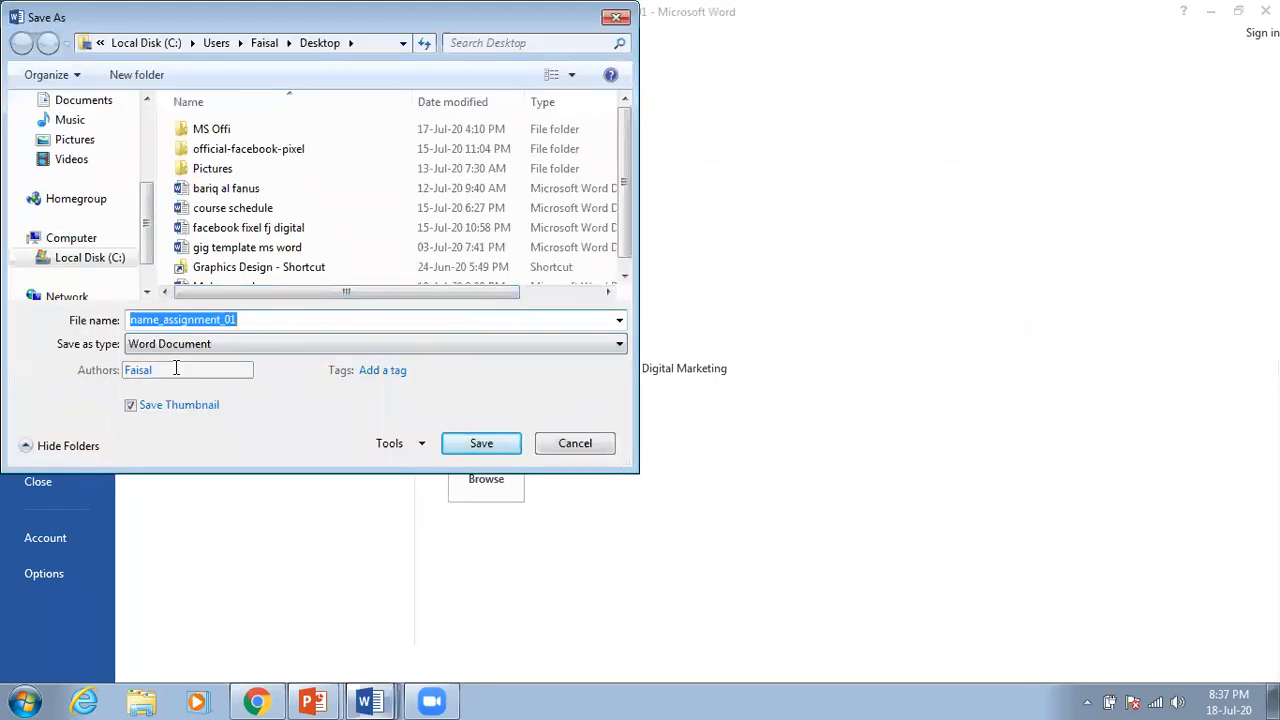
left_click(158, 320)
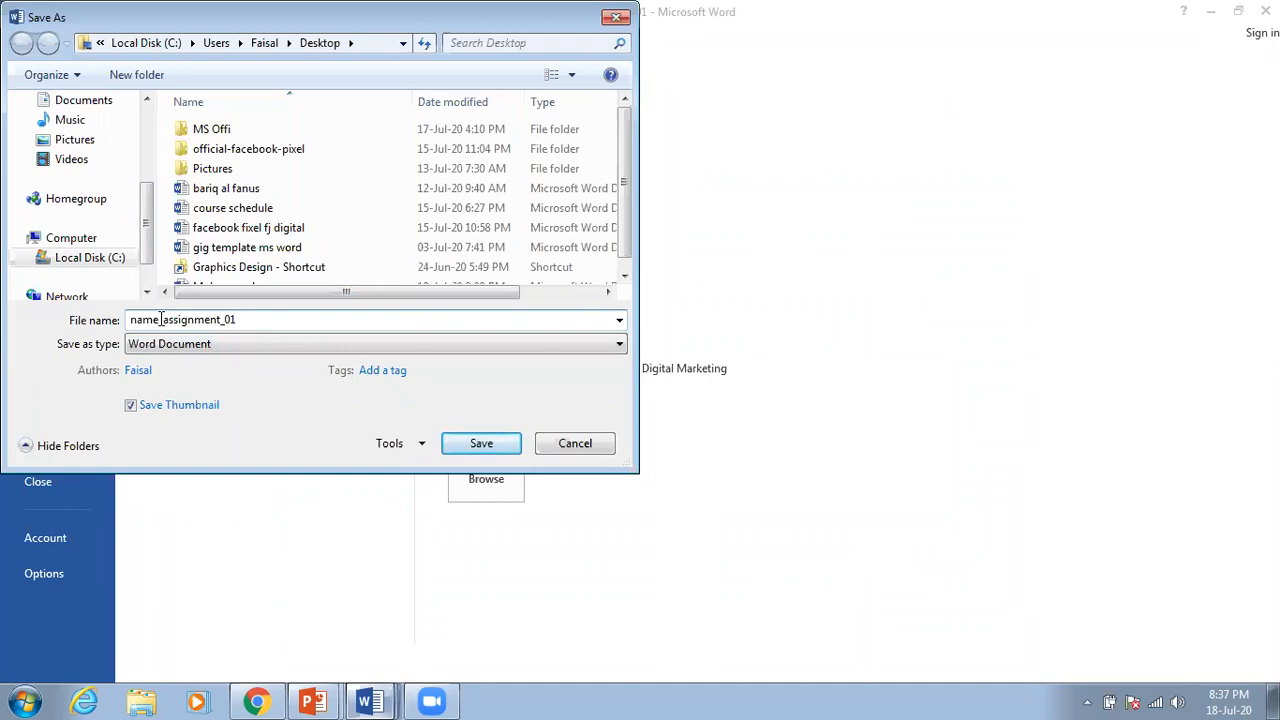
left_click_drag(160, 319, 129, 319)
type("Faisal")
left_click(486, 448)
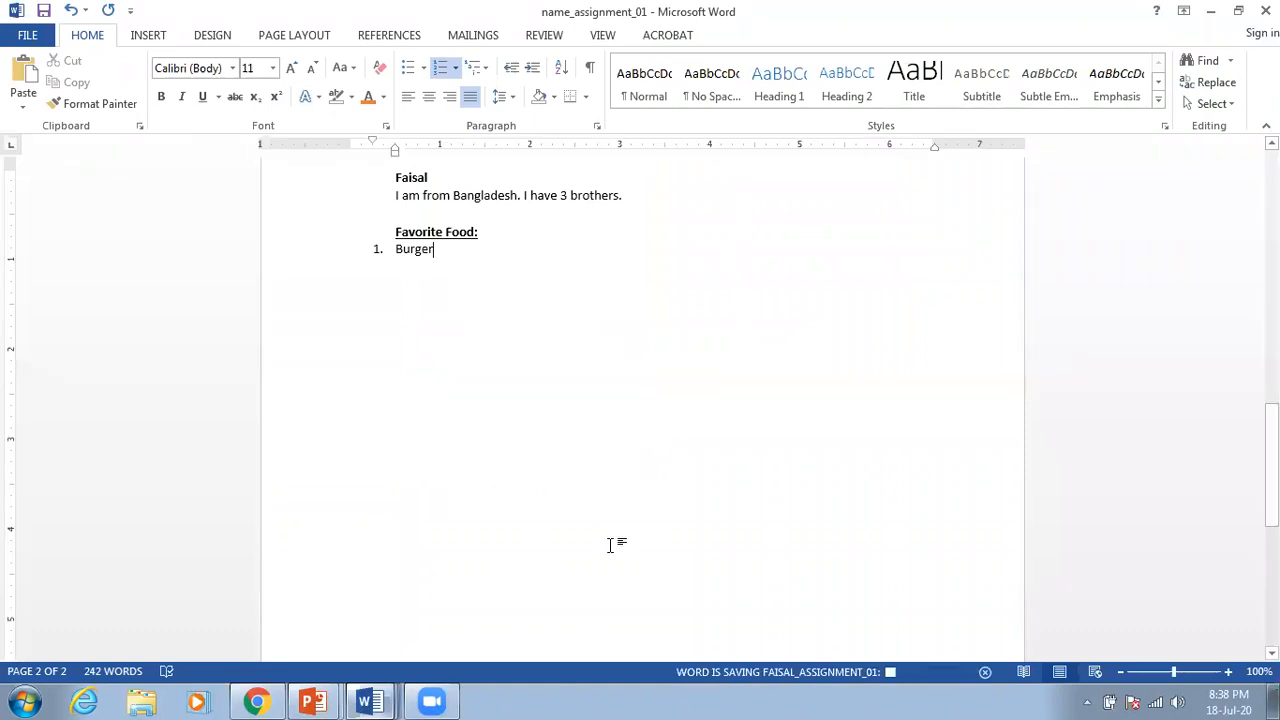
Step: Copy the Google Drive link from instruction 4 and return to the Drive folder in Chrome
scroll(596, 541, "up", 10)
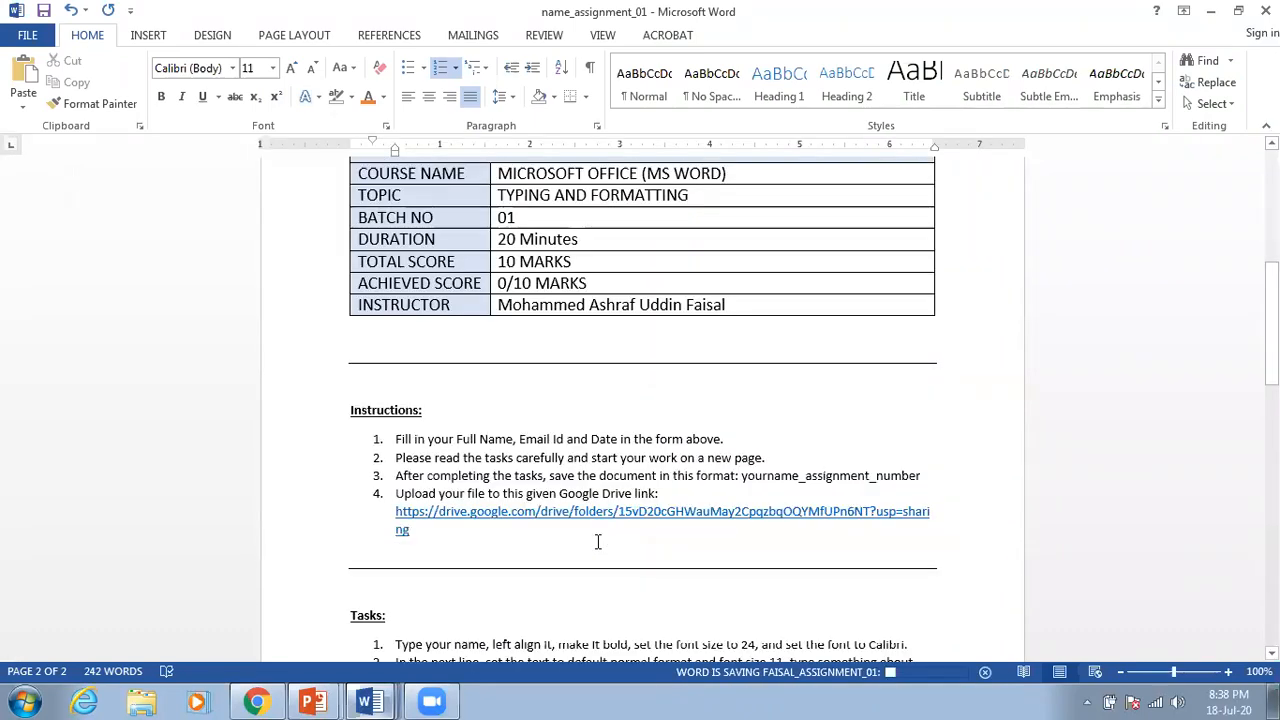
scroll(489, 529, "down", 1)
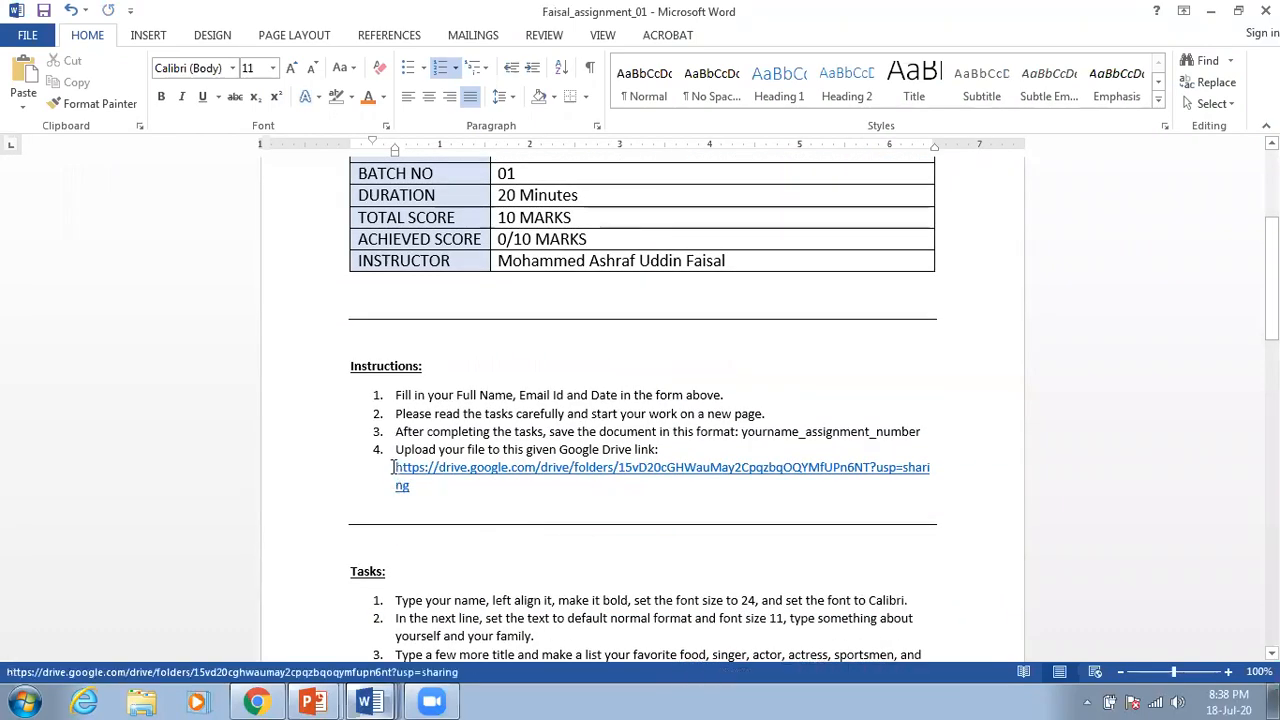
left_click_drag(397, 467, 425, 487)
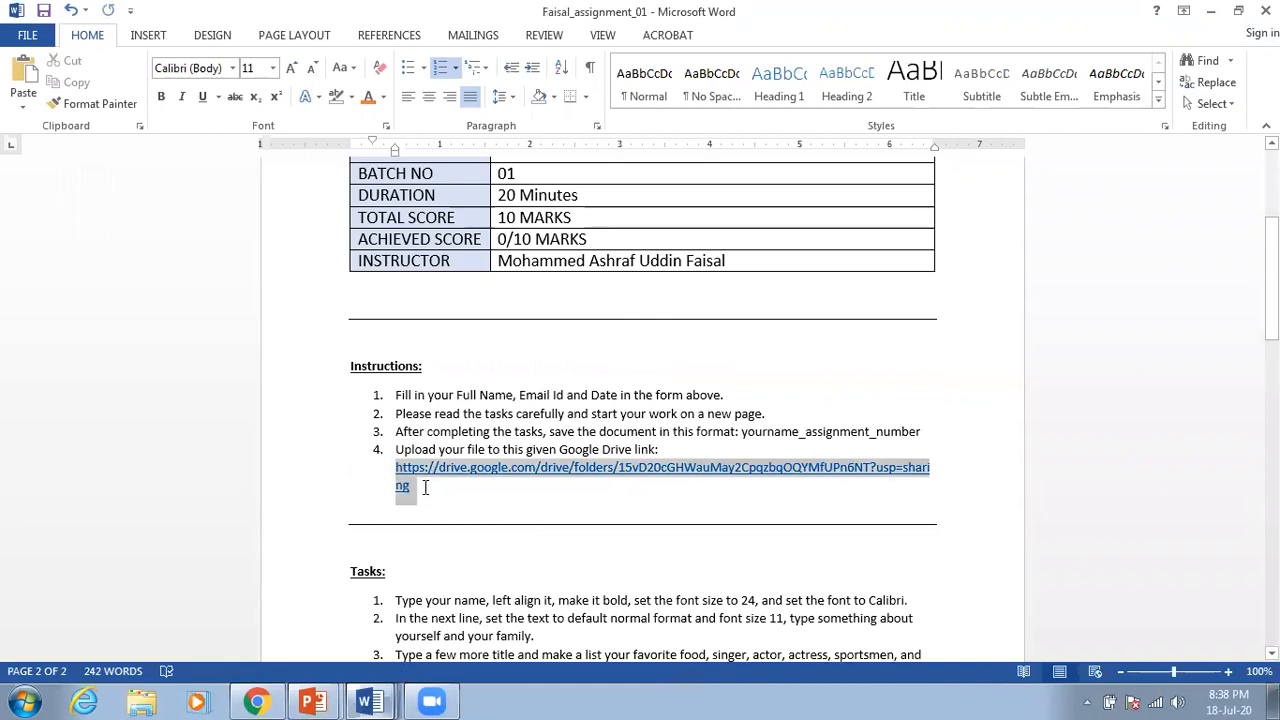
right_click(407, 484)
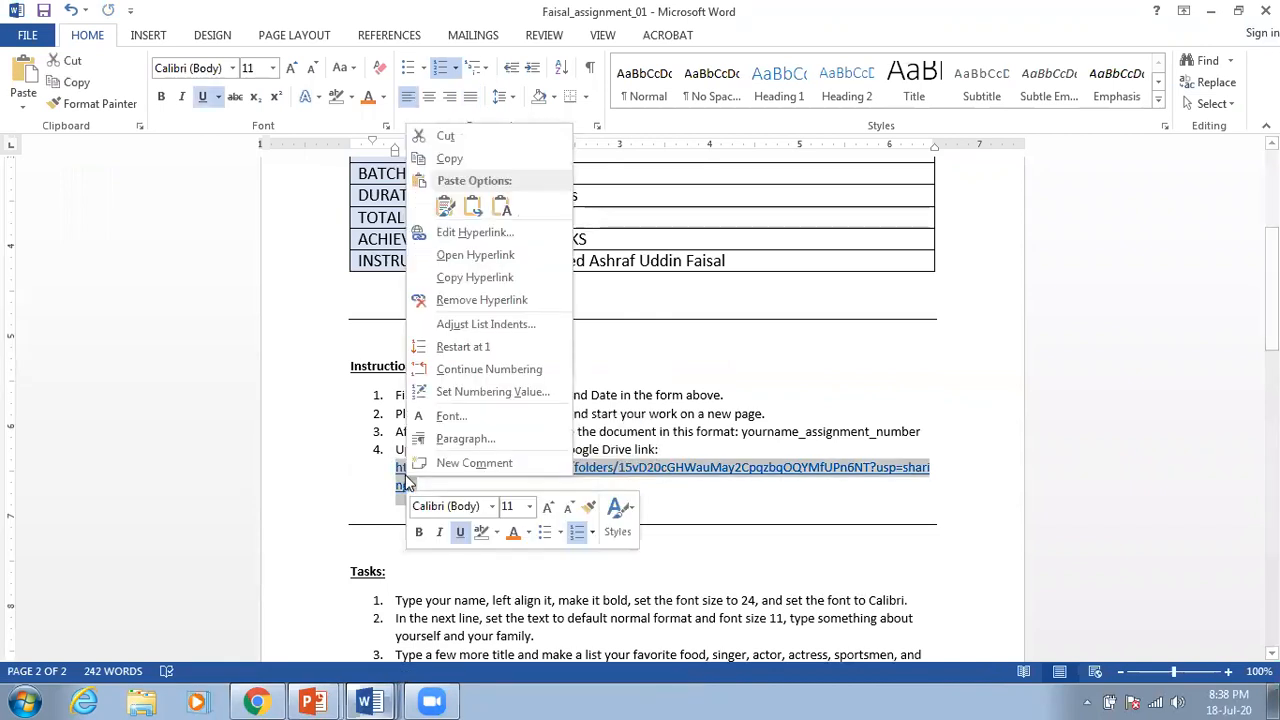
left_click(502, 159)
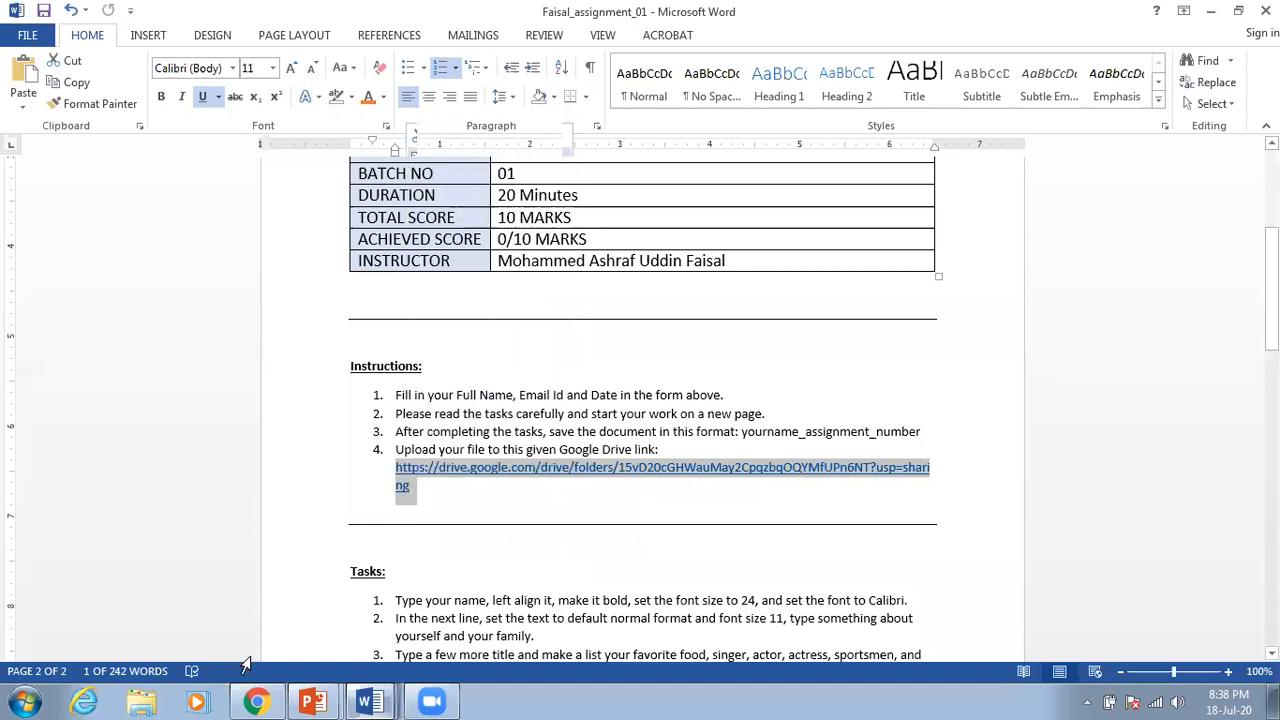
left_click(259, 701)
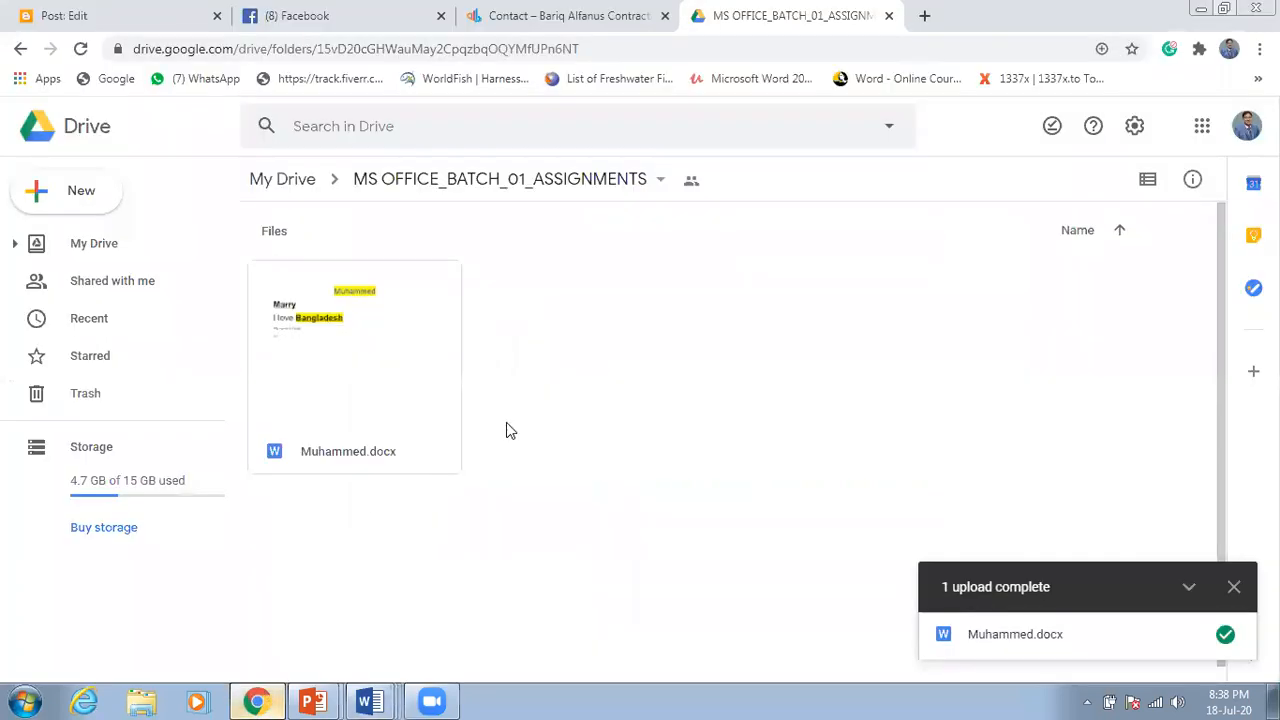
left_click(369, 48)
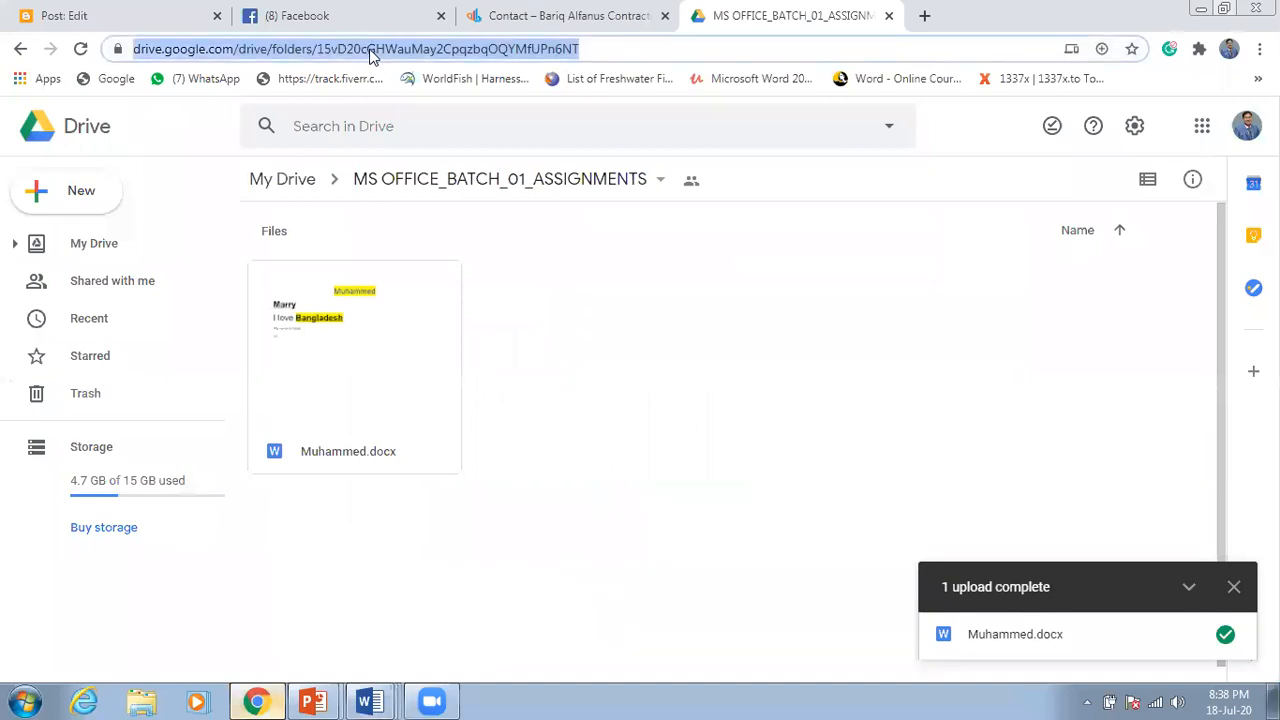
left_click(590, 48)
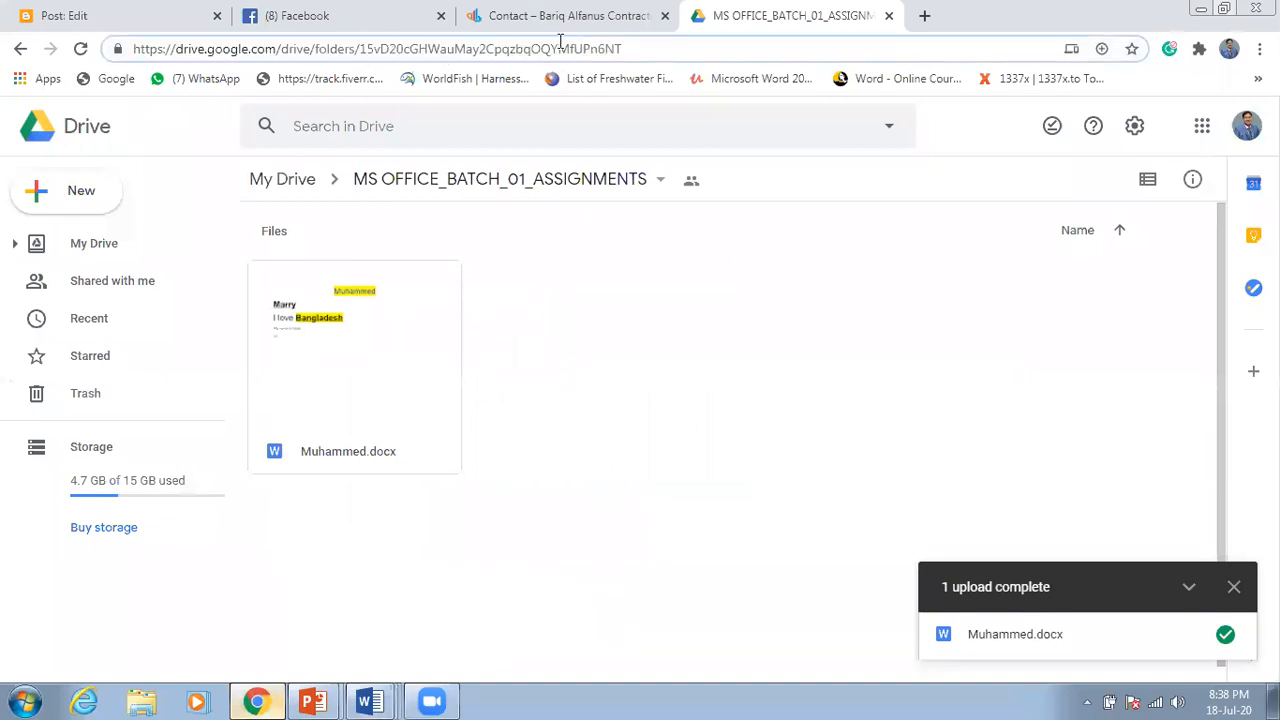
double_click(635, 48)
left_click(635, 48)
triple_click(635, 48)
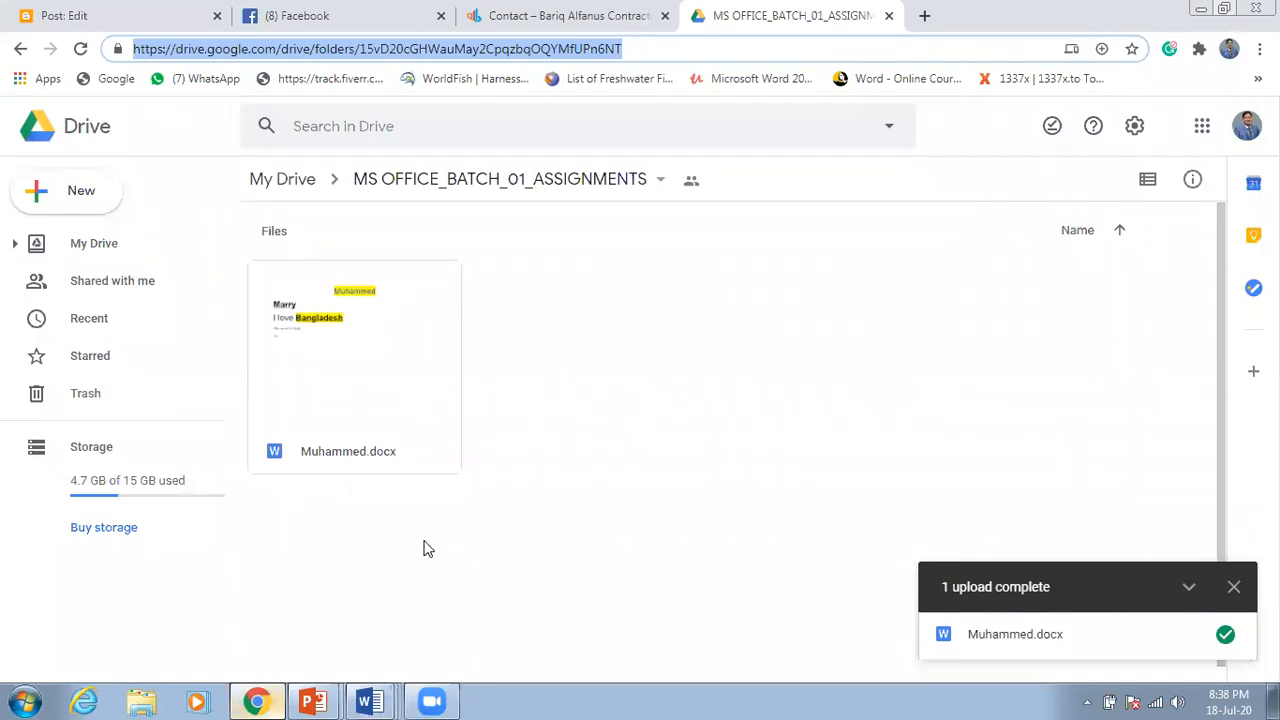
left_click(362, 699)
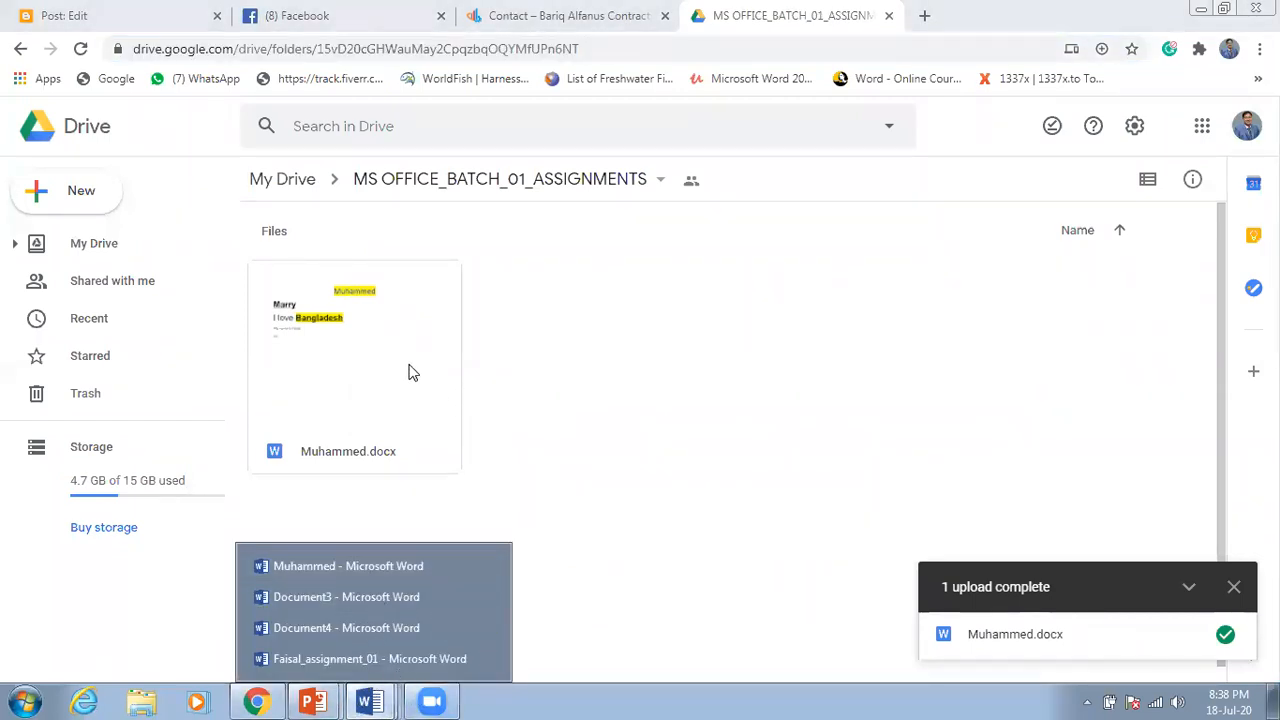
Step: Give the folder's shareable link Editor access, then select the folder URL in the address bar
left_click(661, 181)
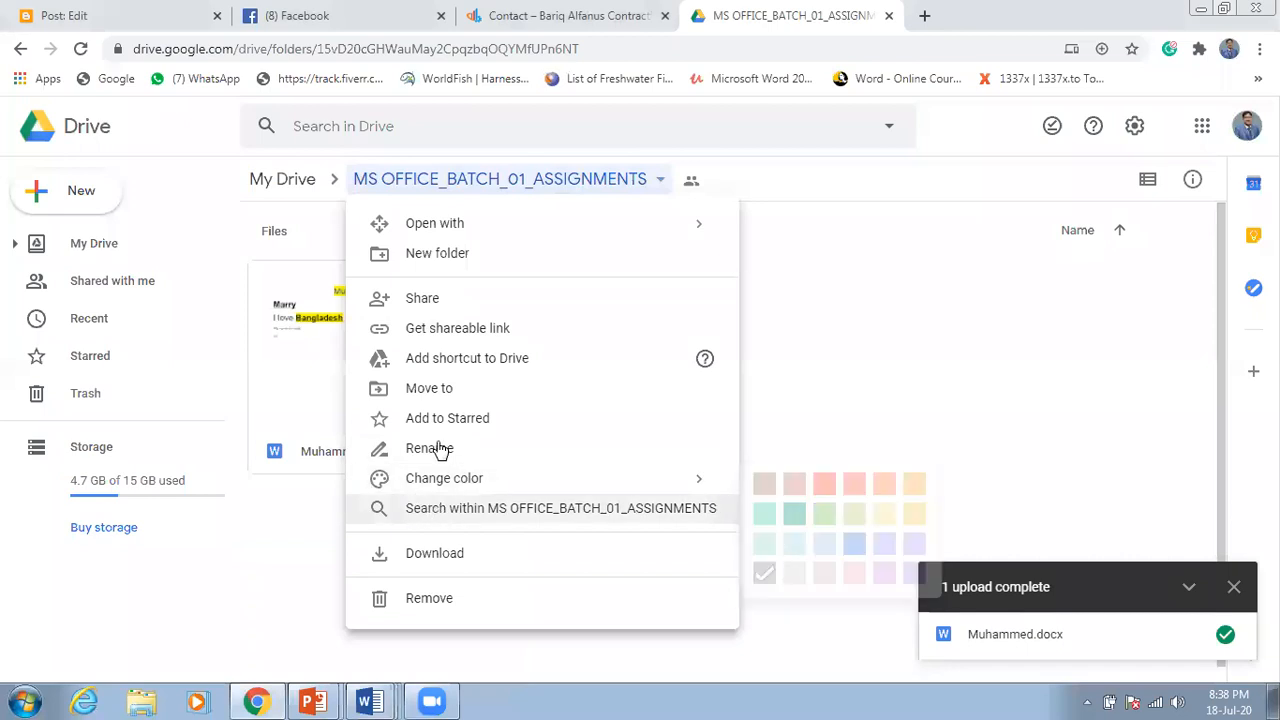
left_click(485, 334)
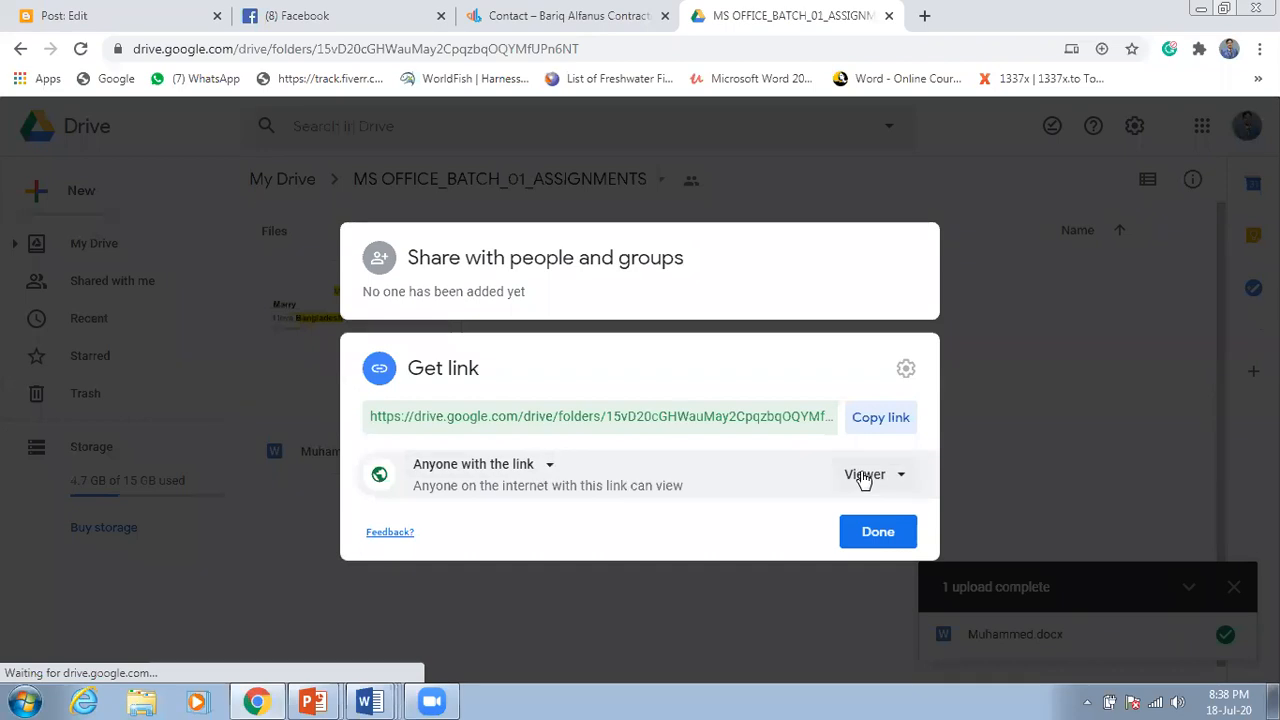
left_click(862, 474)
left_click(928, 566)
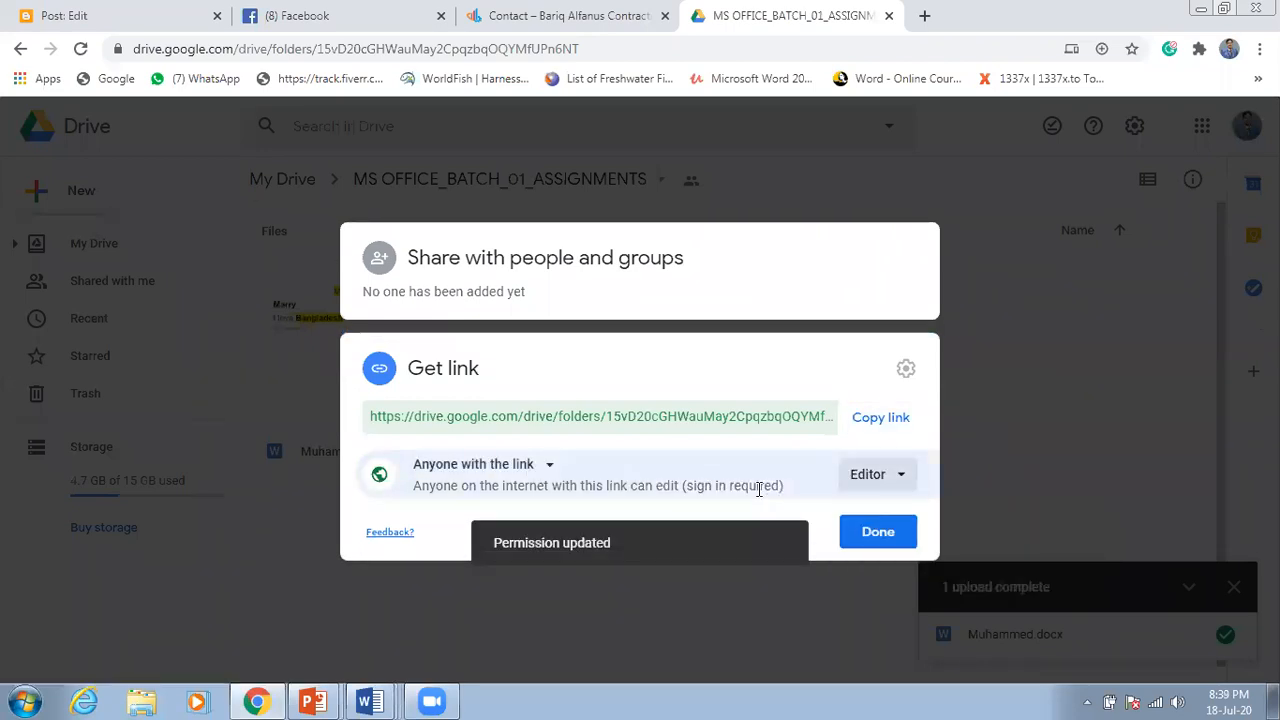
left_click(876, 480)
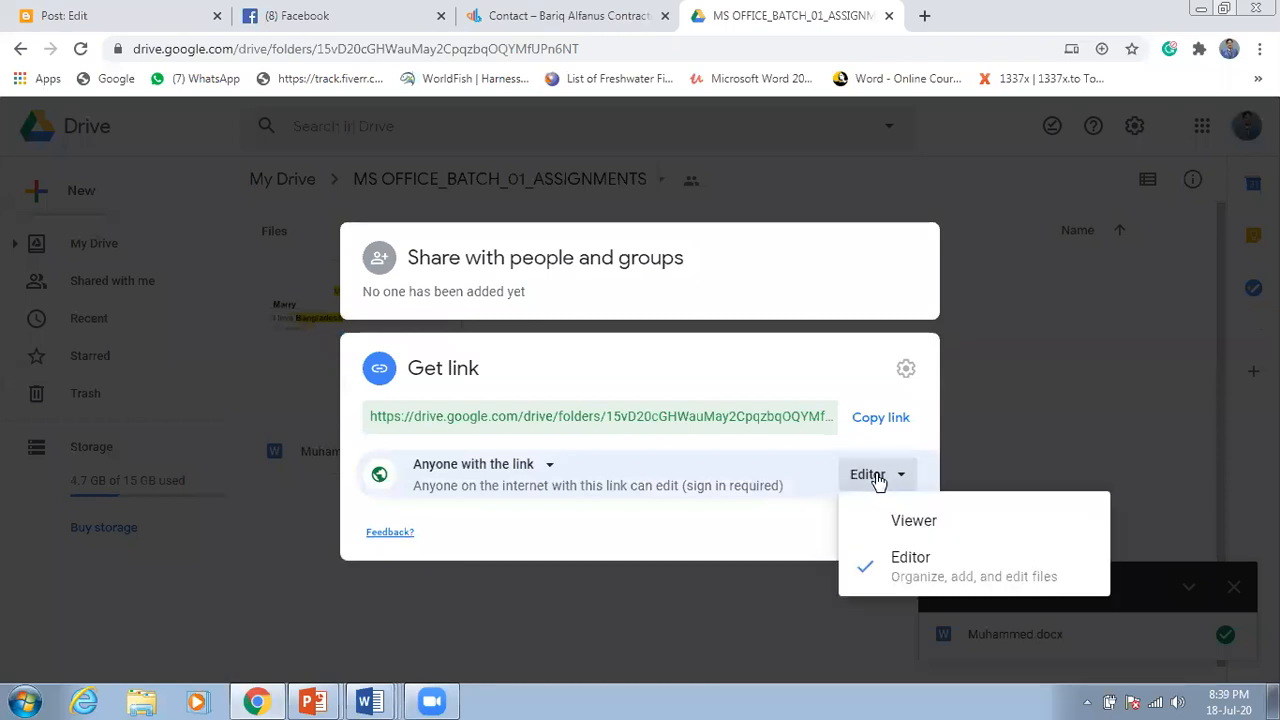
left_click(800, 523)
left_click(866, 534)
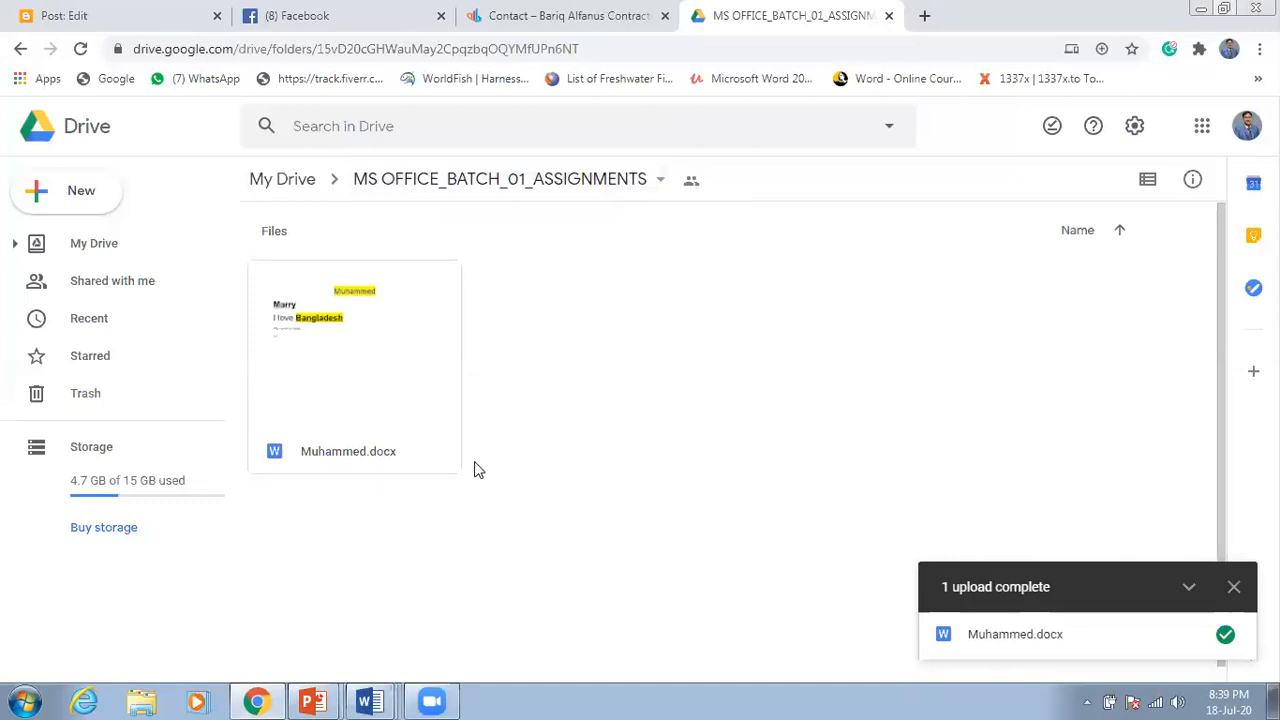
left_click(378, 50)
key("ctrl+c")
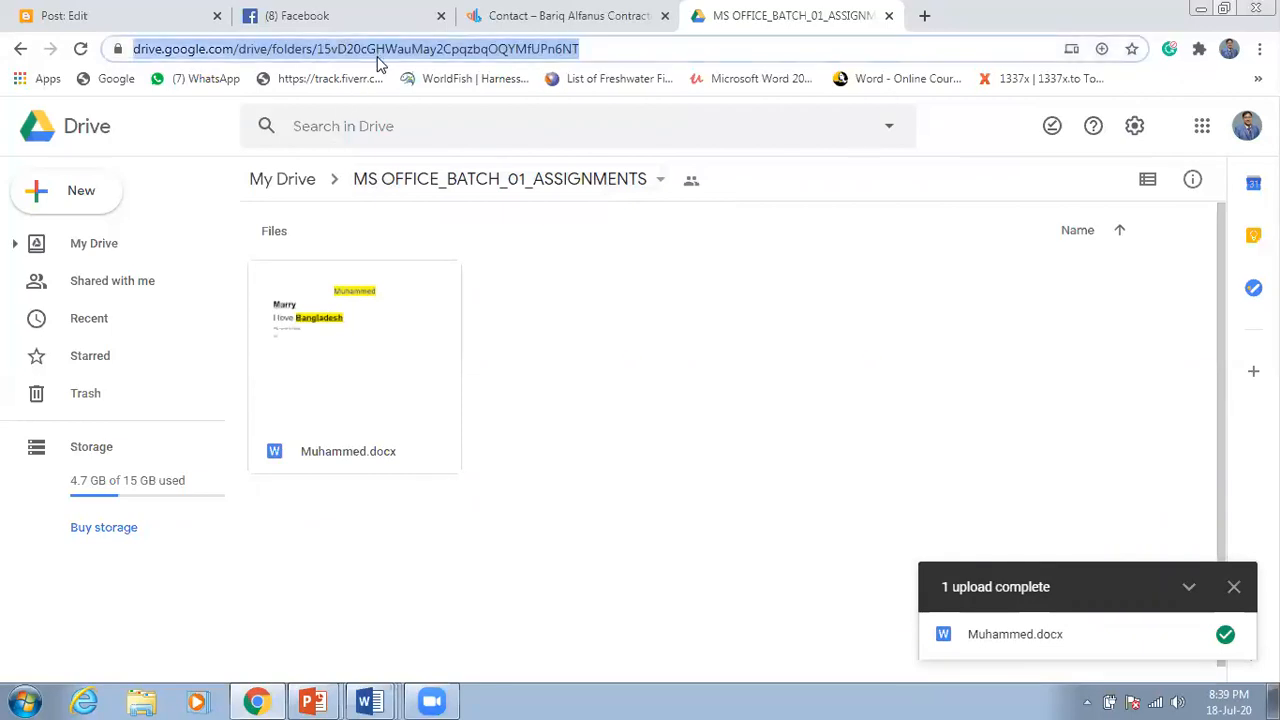
Step: Paste the folder URL over instruction 4's Drive link in Word and open it in Chrome
left_click(256, 700)
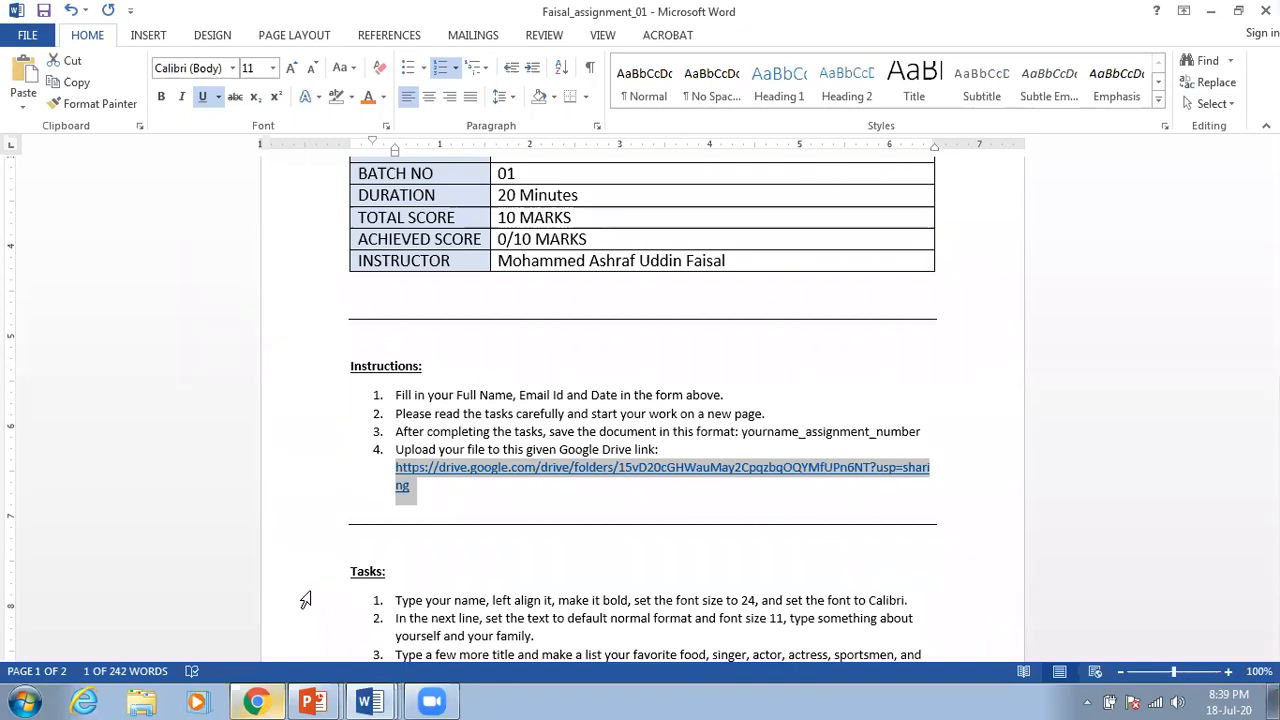
key("ctrl+v")
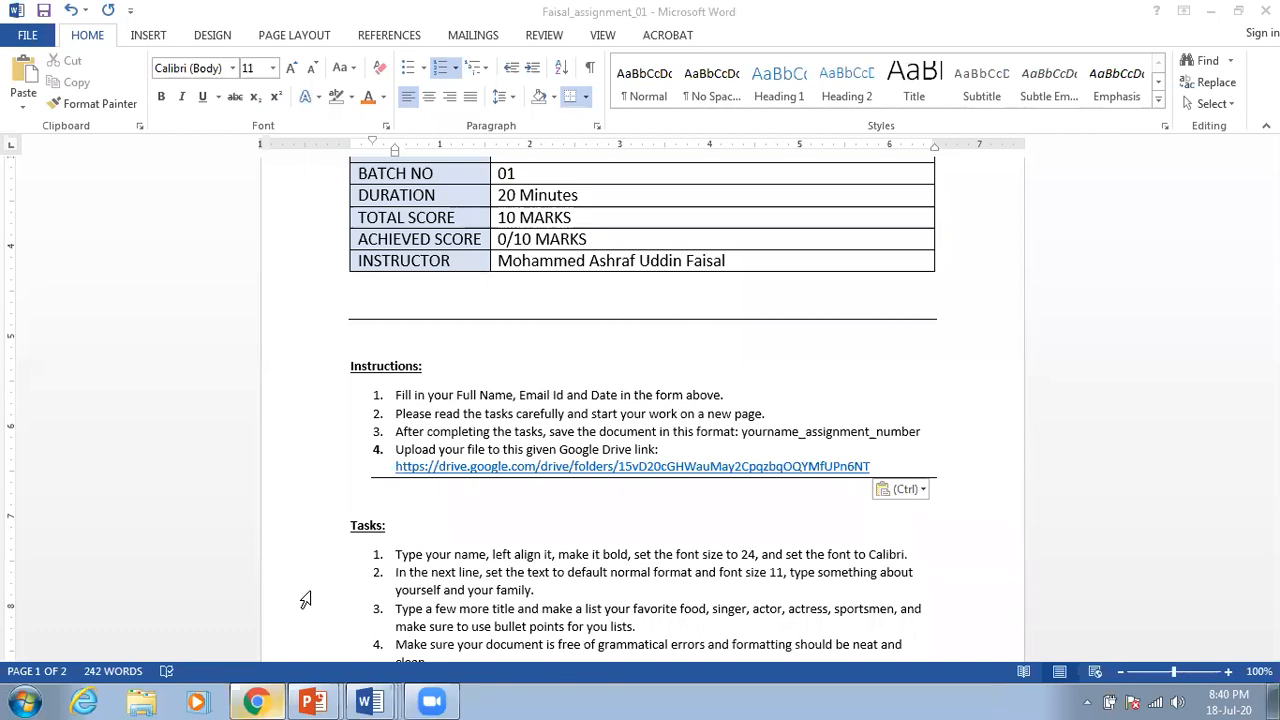
left_click(405, 465, "ctrl")
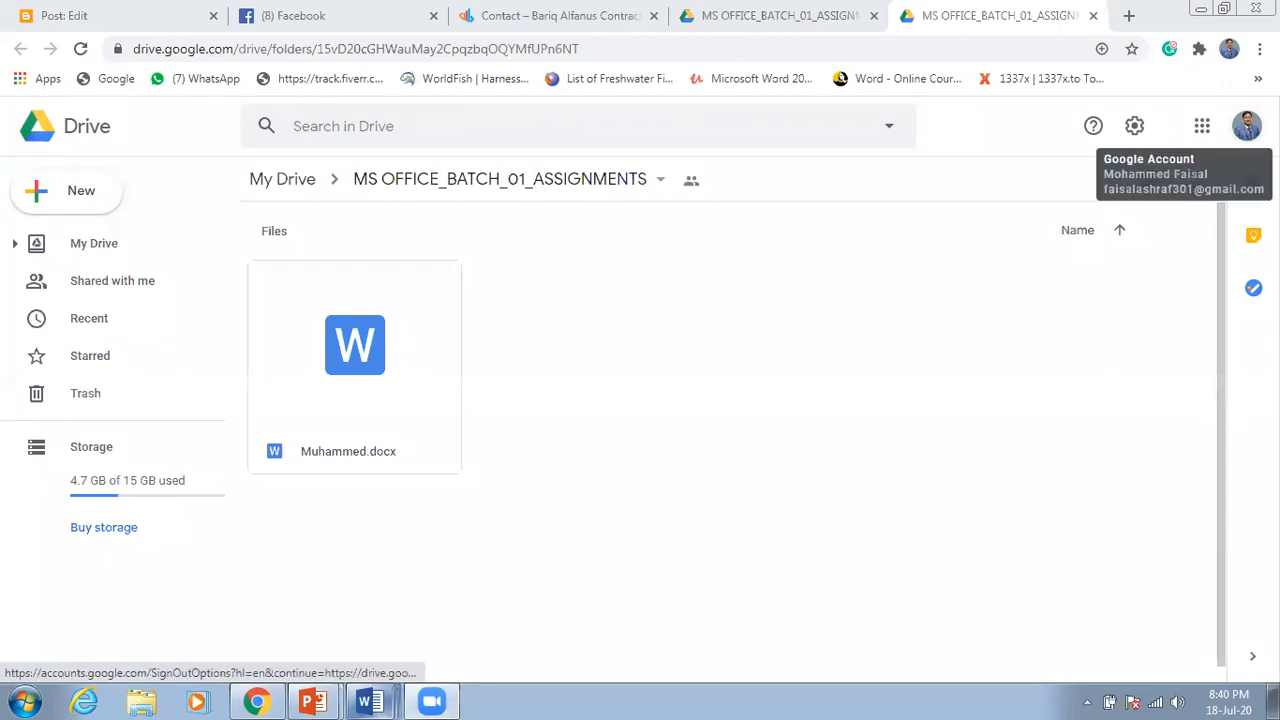
Step: Check the Muhammed Word window, then restore the Chrome Drive window from full screen
left_click(1245, 128)
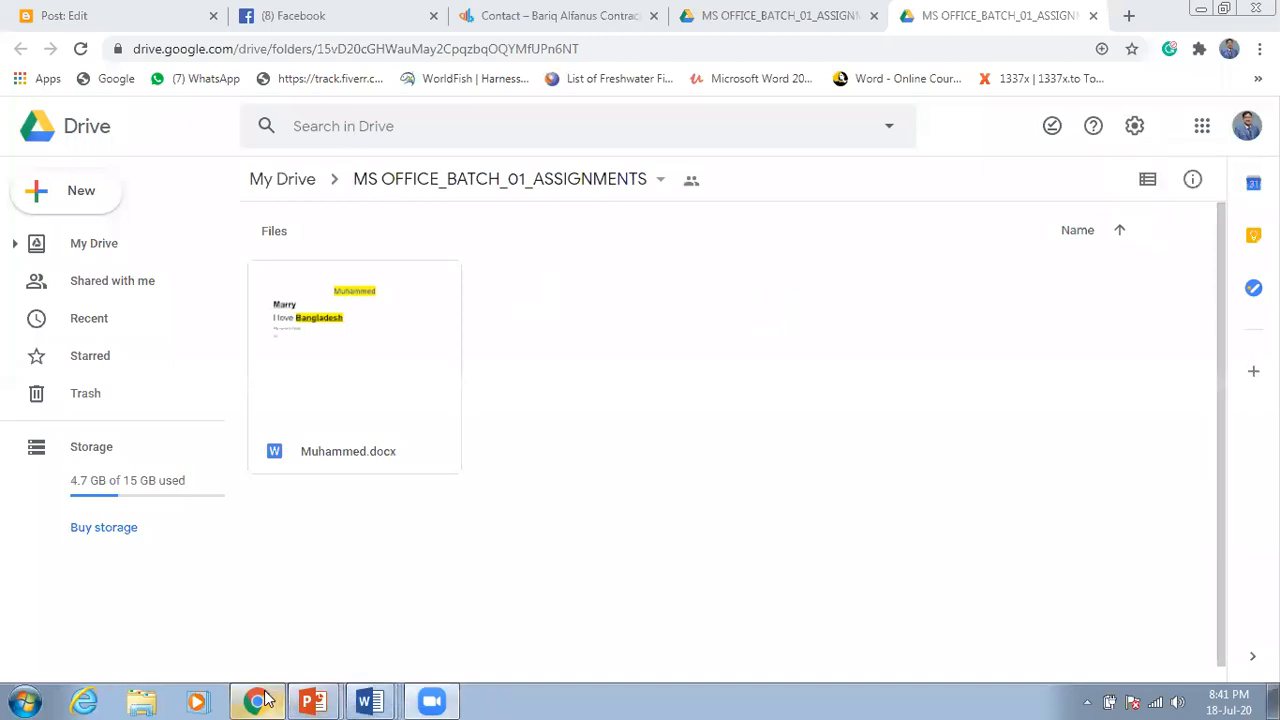
left_click(370, 697)
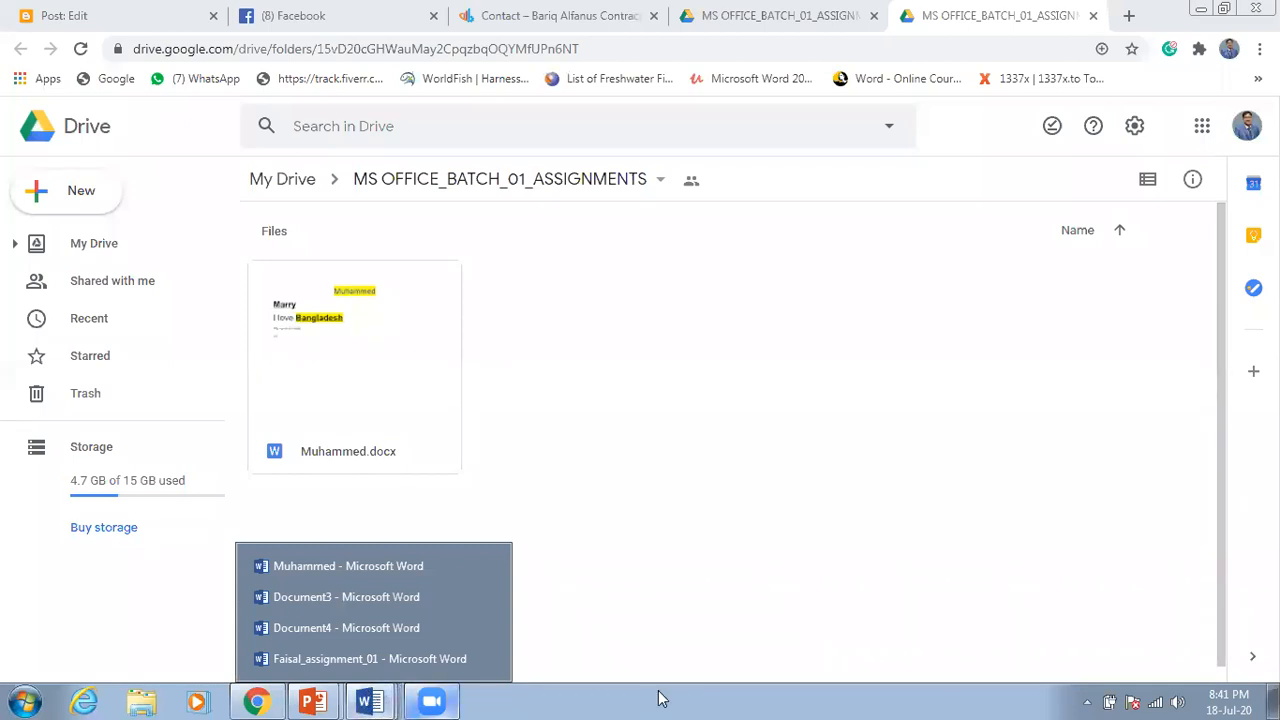
left_click(422, 572)
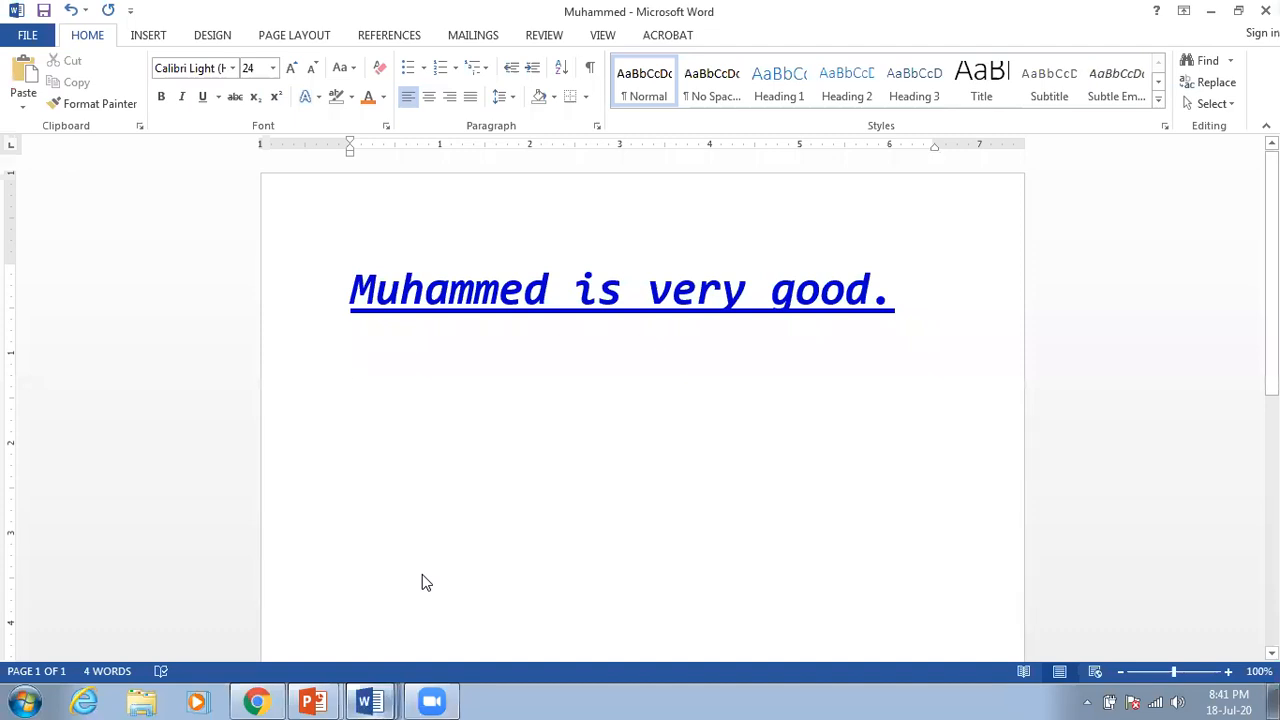
left_click(258, 701)
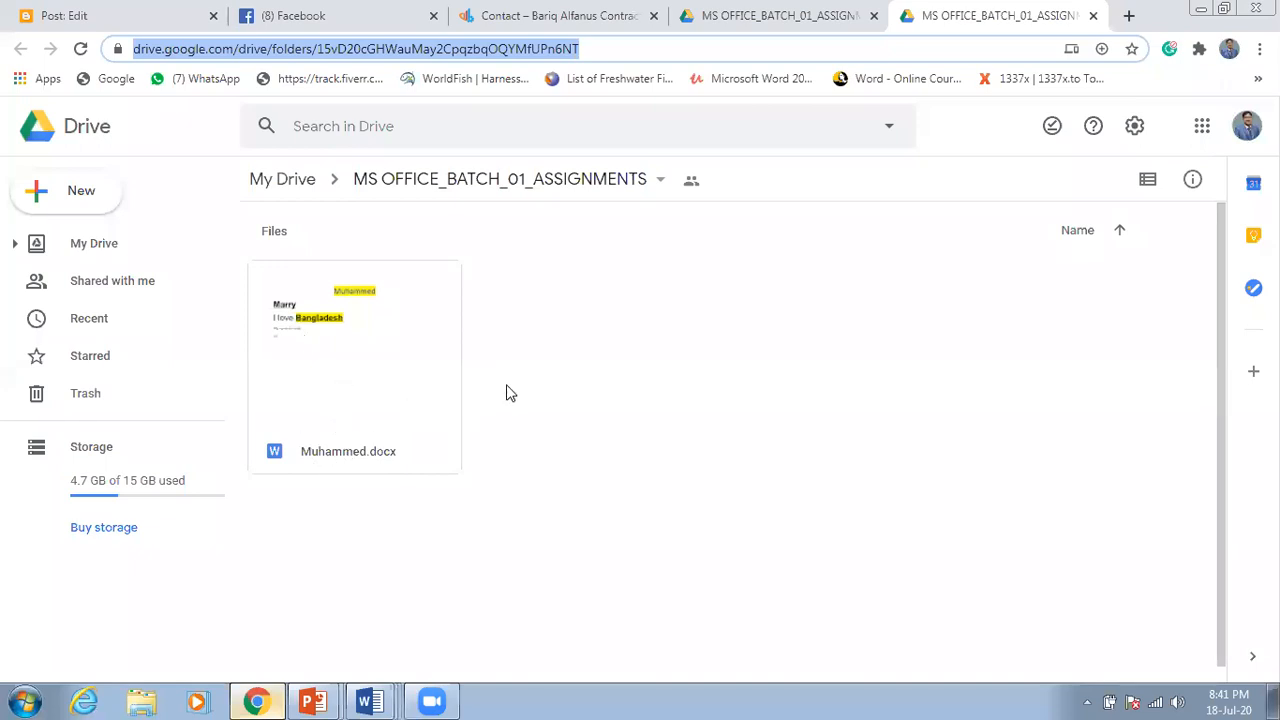
scroll(506, 393, "down", 1)
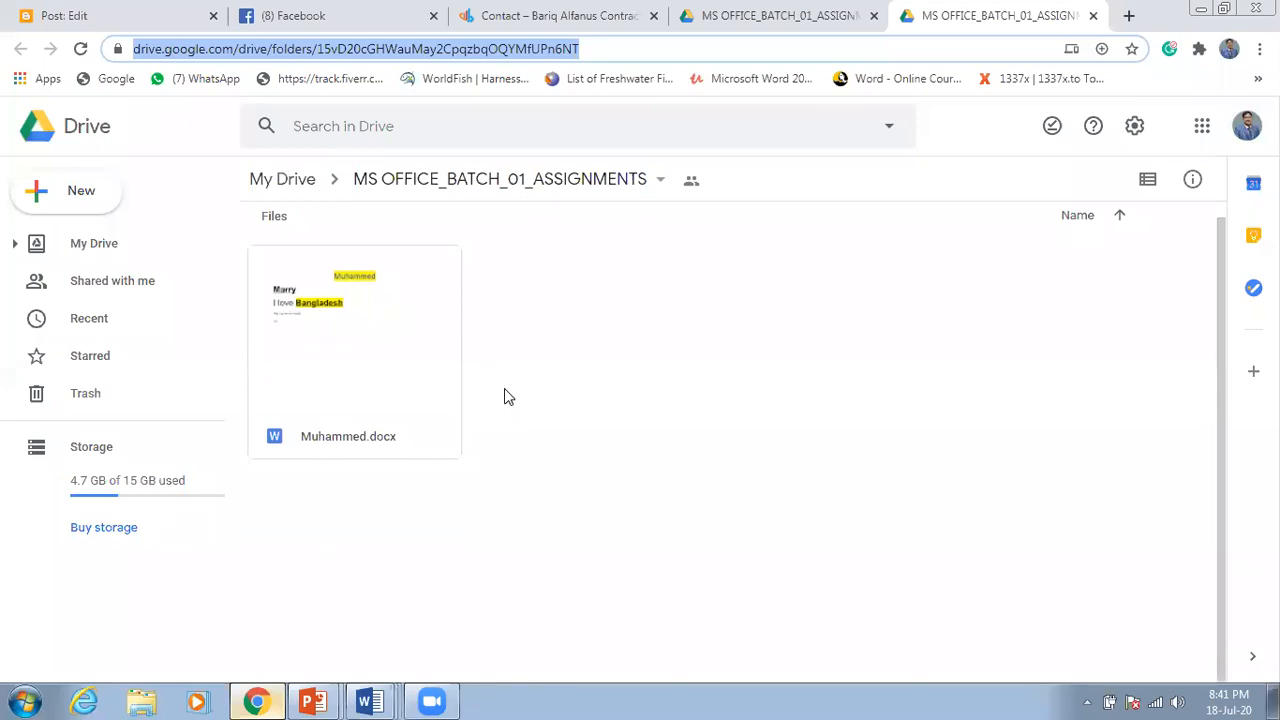
left_click(1226, 10)
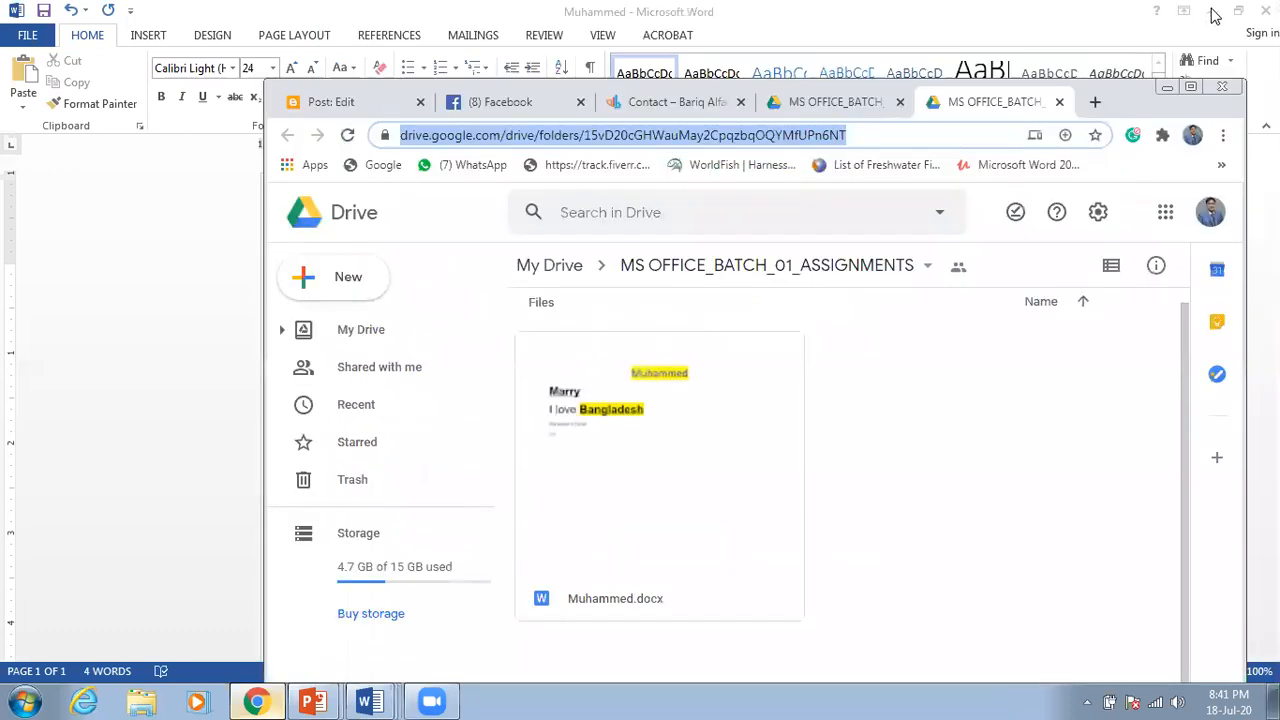
Step: Minimize Word, then move Chrome to the top left and shrink it to expose the desktop
left_click(1211, 11)
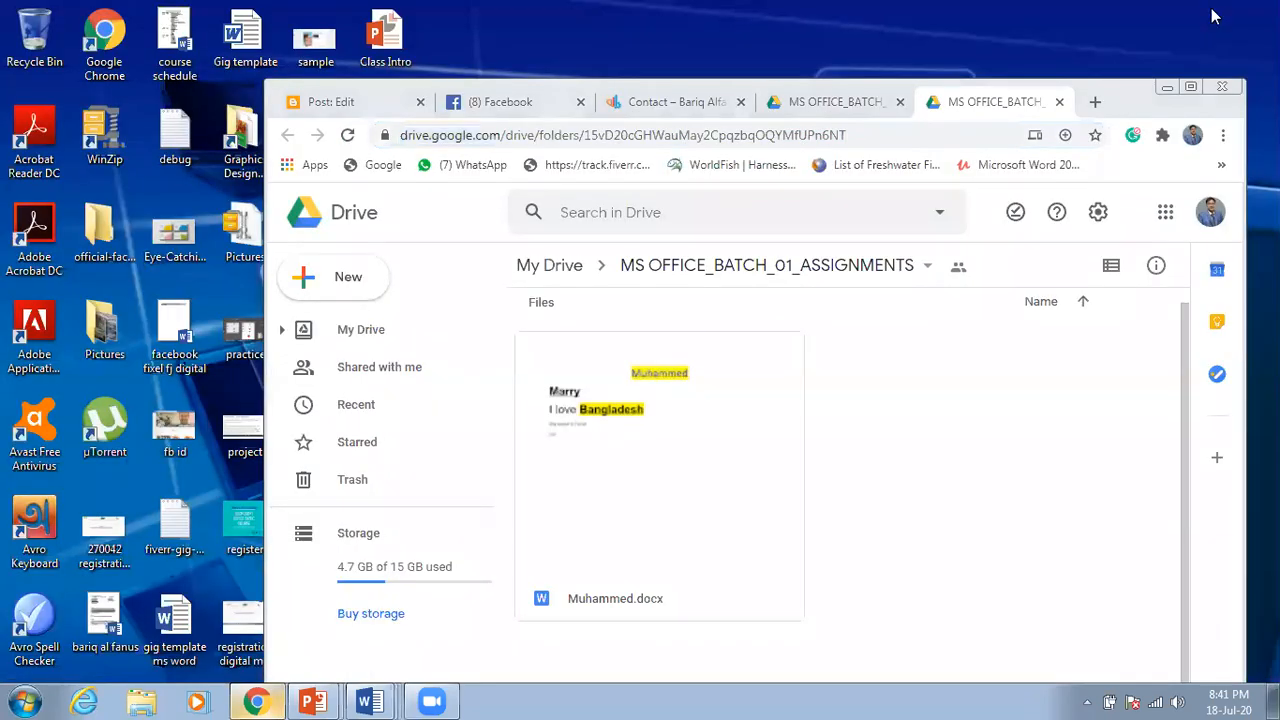
left_click_drag(921, 87, 841, 15)
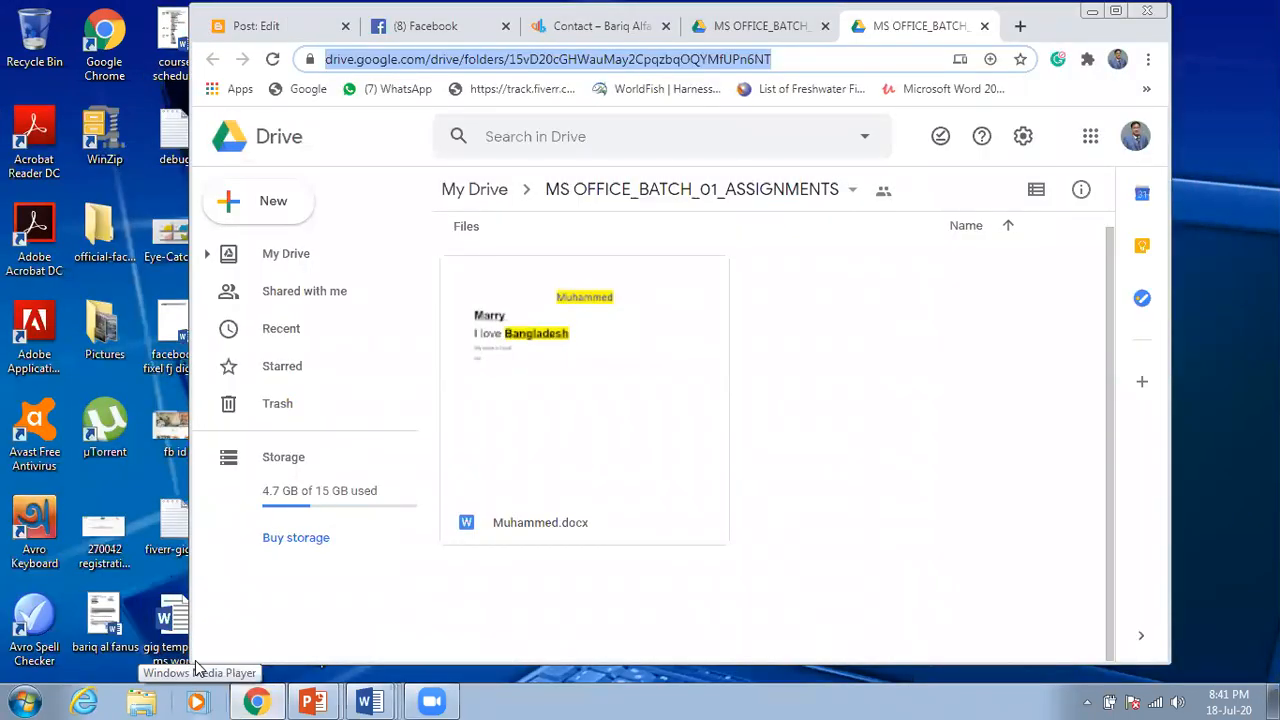
left_click_drag(188, 663, 643, 452)
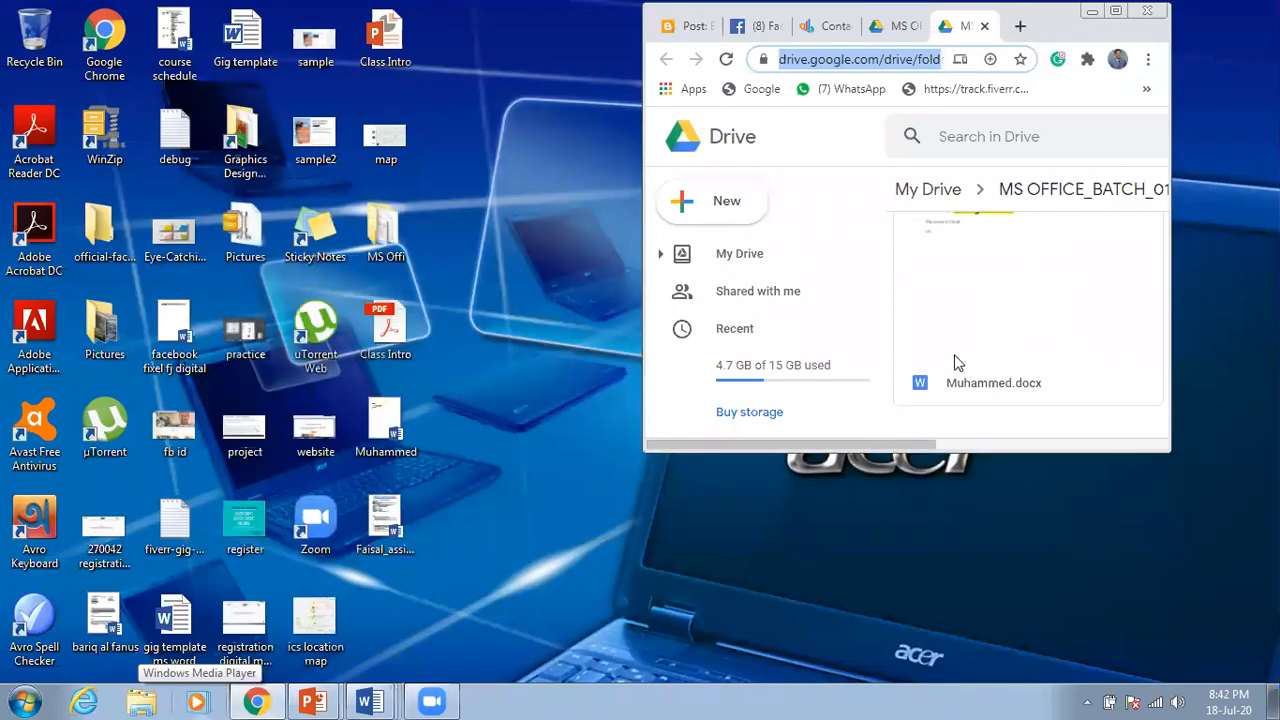
Step: Drag the assignment_01 document from the desktop into the Drive folder to upload it
left_click(388, 524)
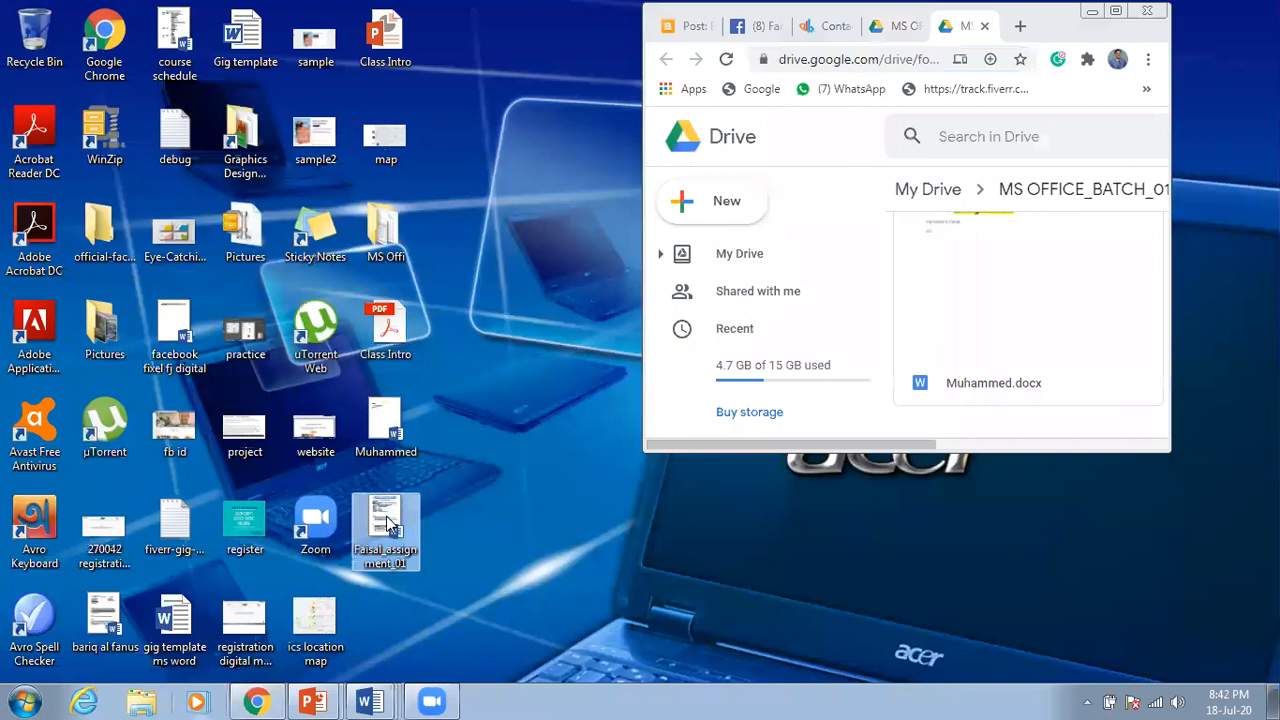
left_click_drag(388, 524, 1057, 296)
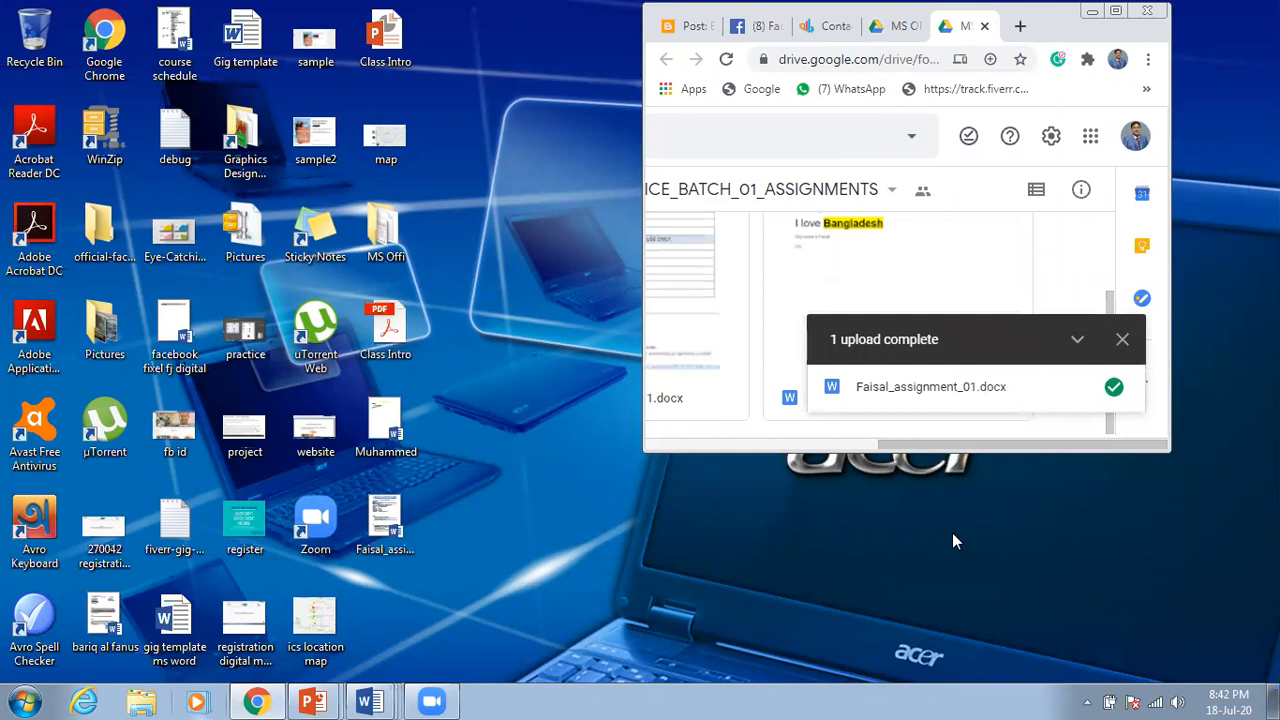
left_click(1121, 339)
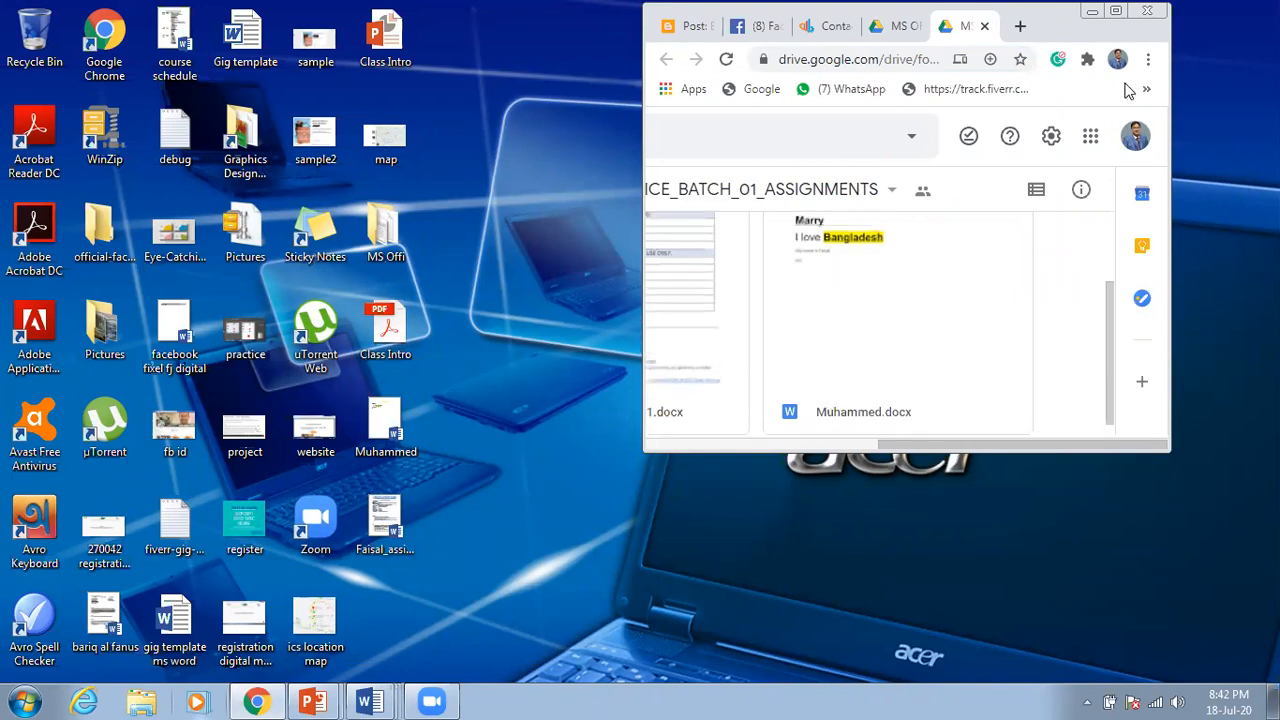
Step: Maximize the browser showing the Drive folder and check the open Word windows
left_click(1116, 10)
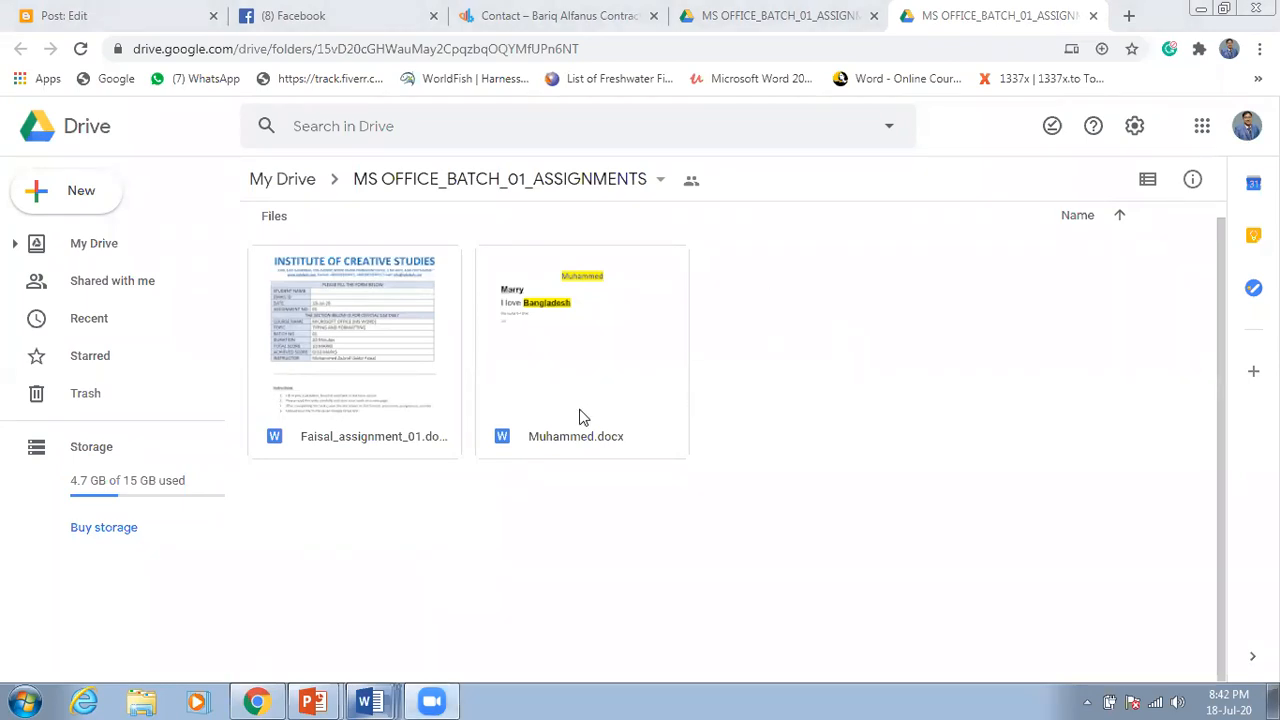
left_click(371, 700)
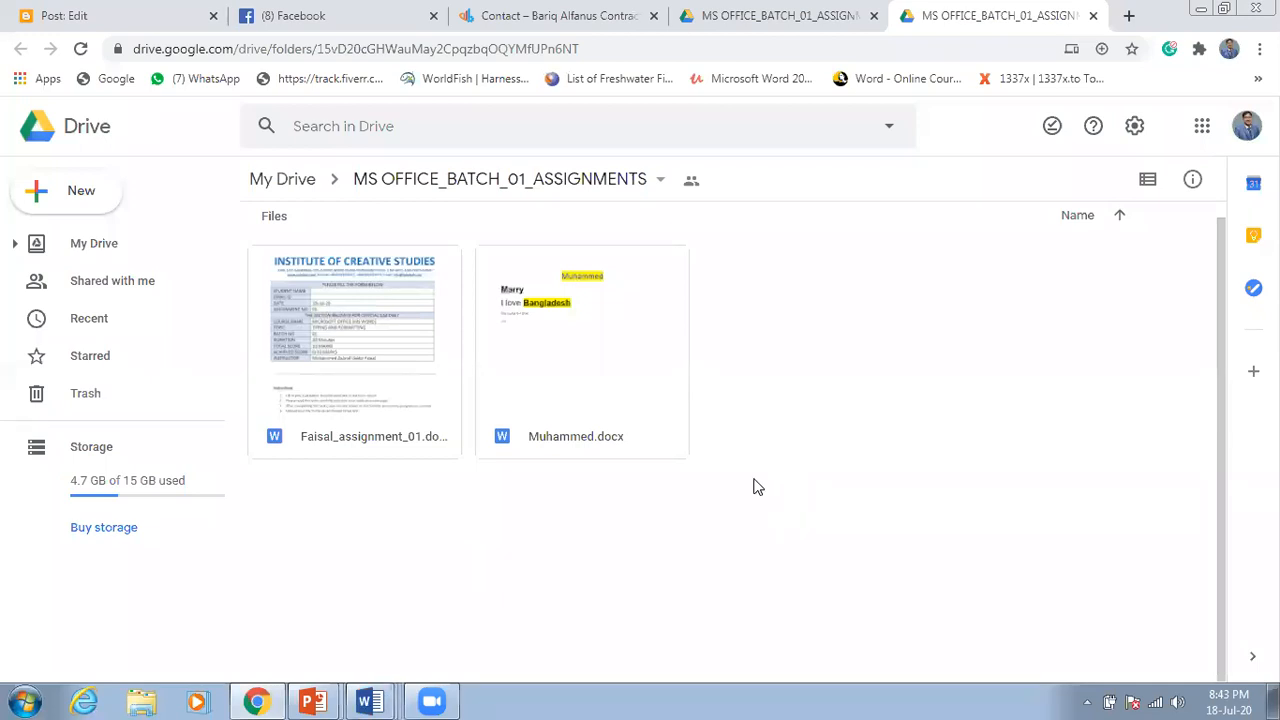
left_click(369, 700)
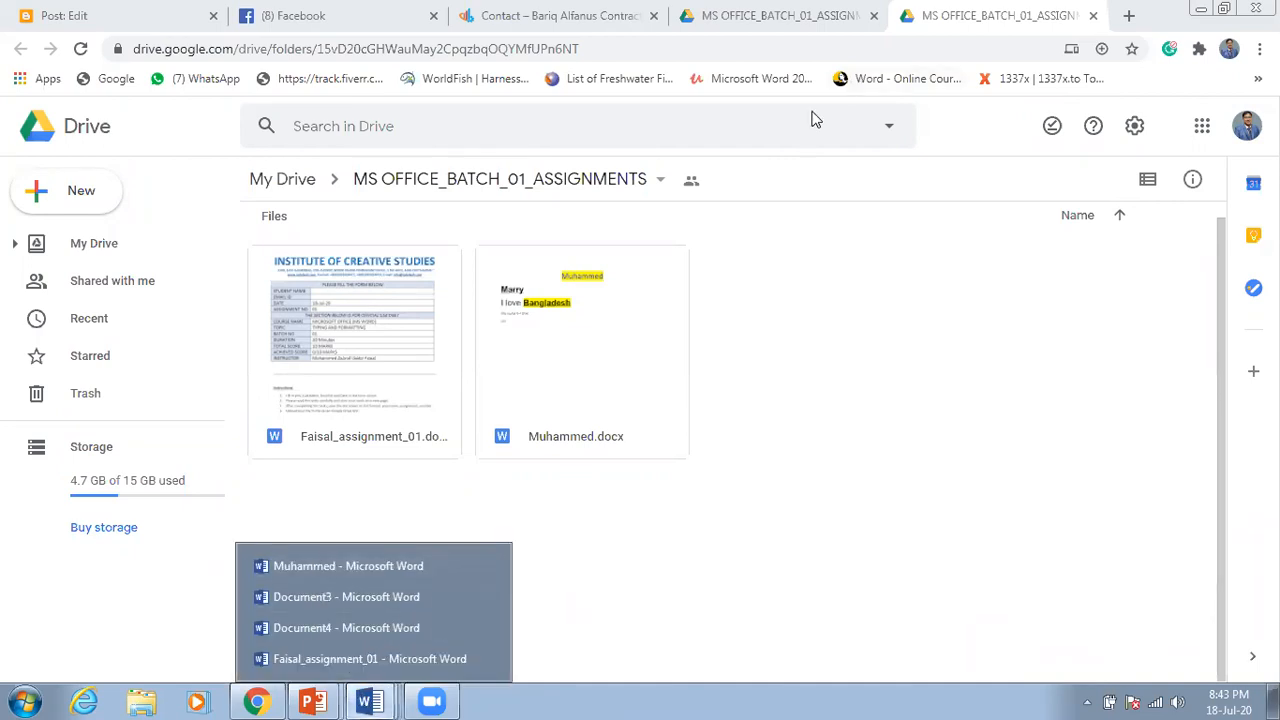
mouse_move(370, 700)
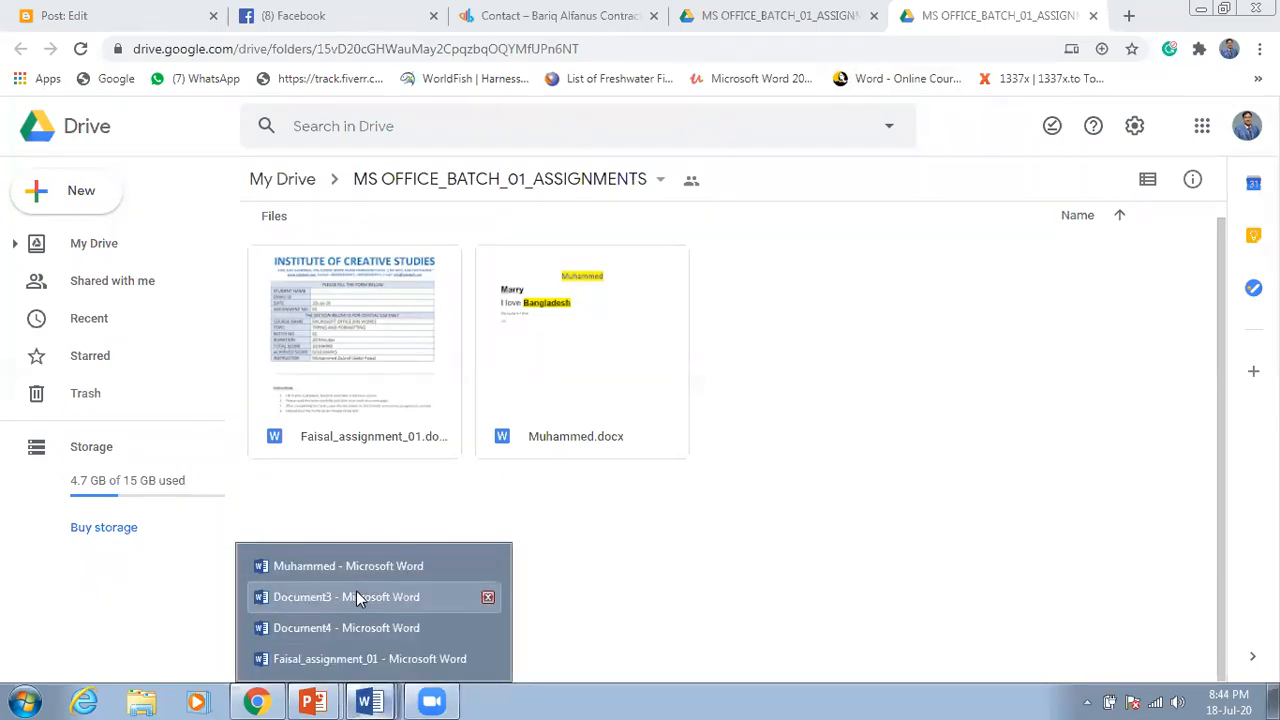
left_click(373, 658)
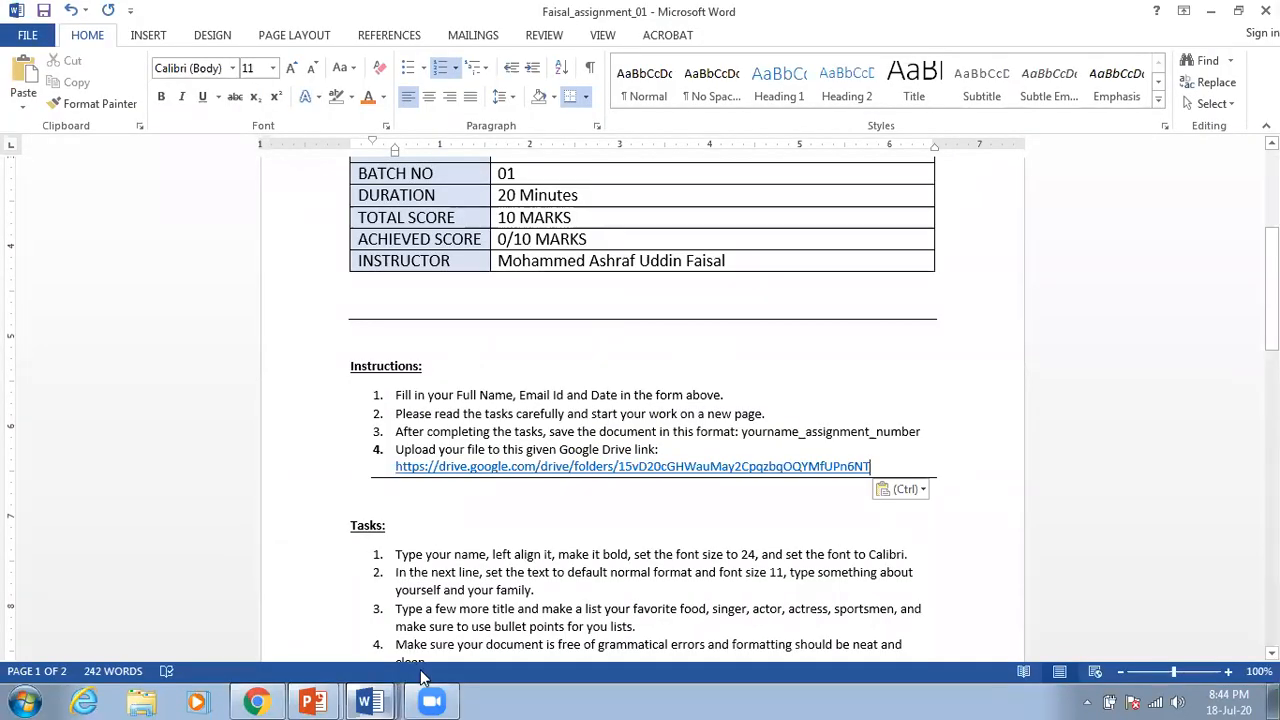
mouse_move(432, 700)
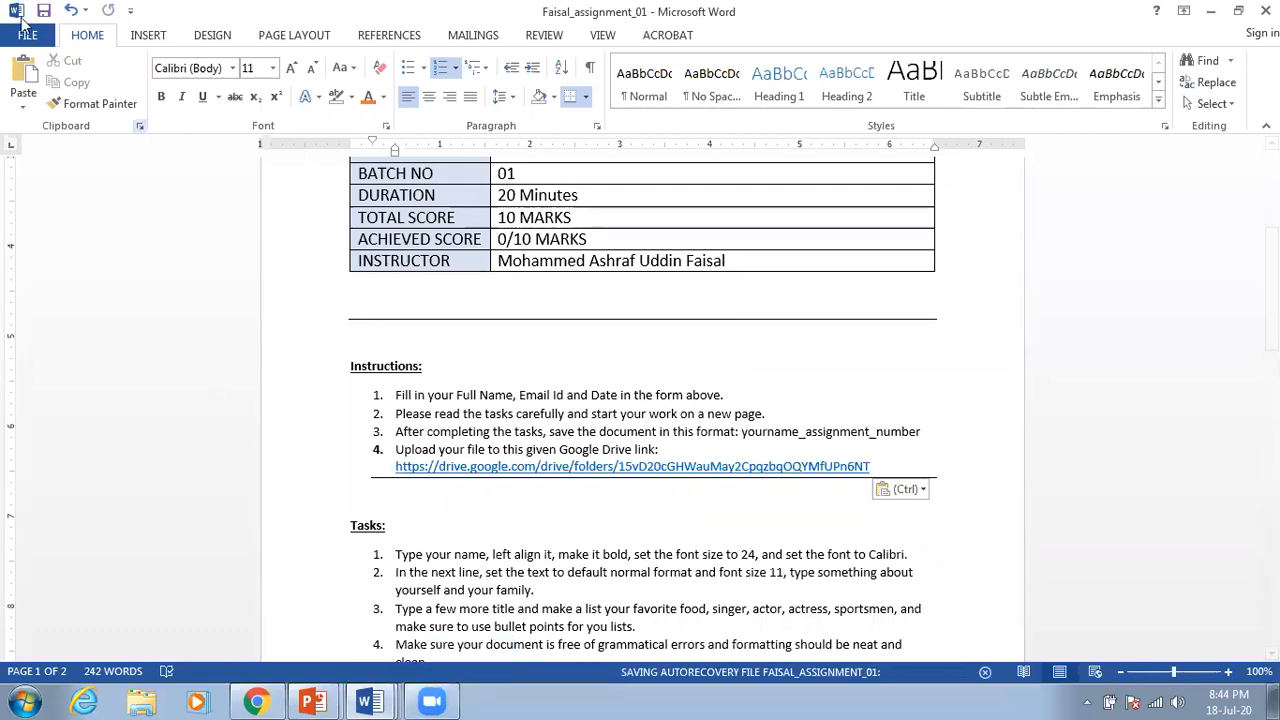
left_click(27, 36)
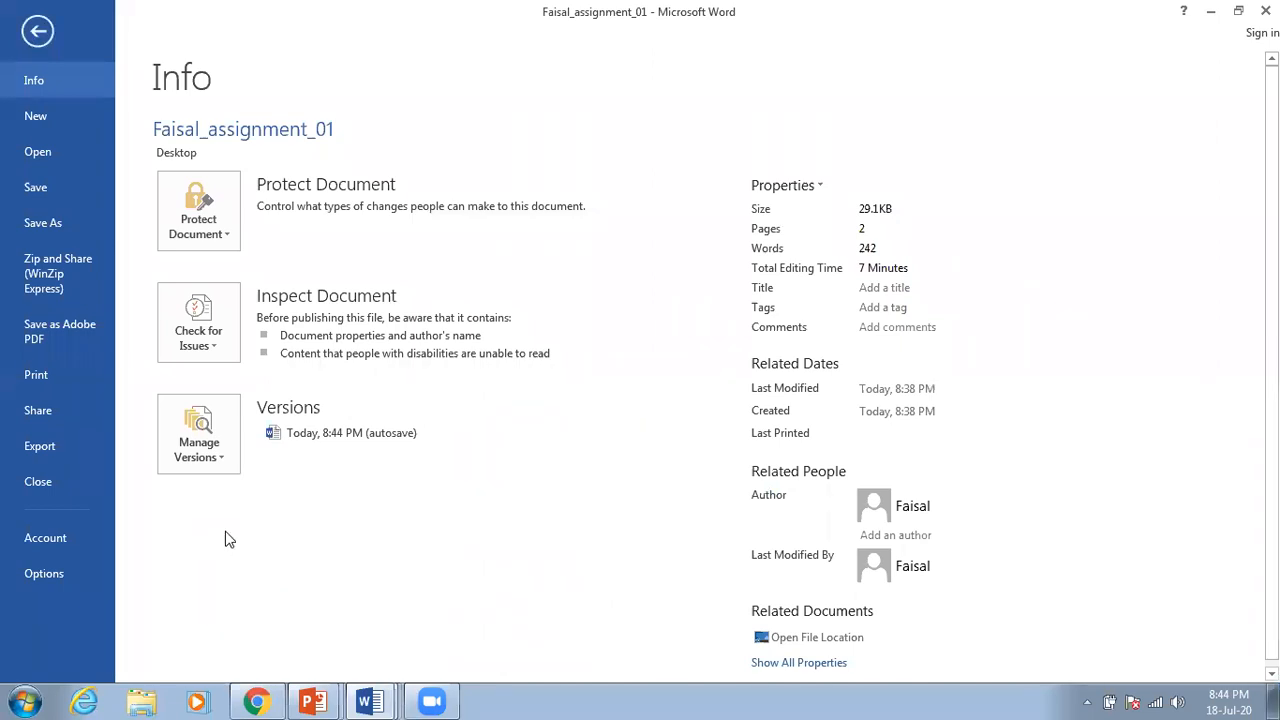
left_click(250, 660)
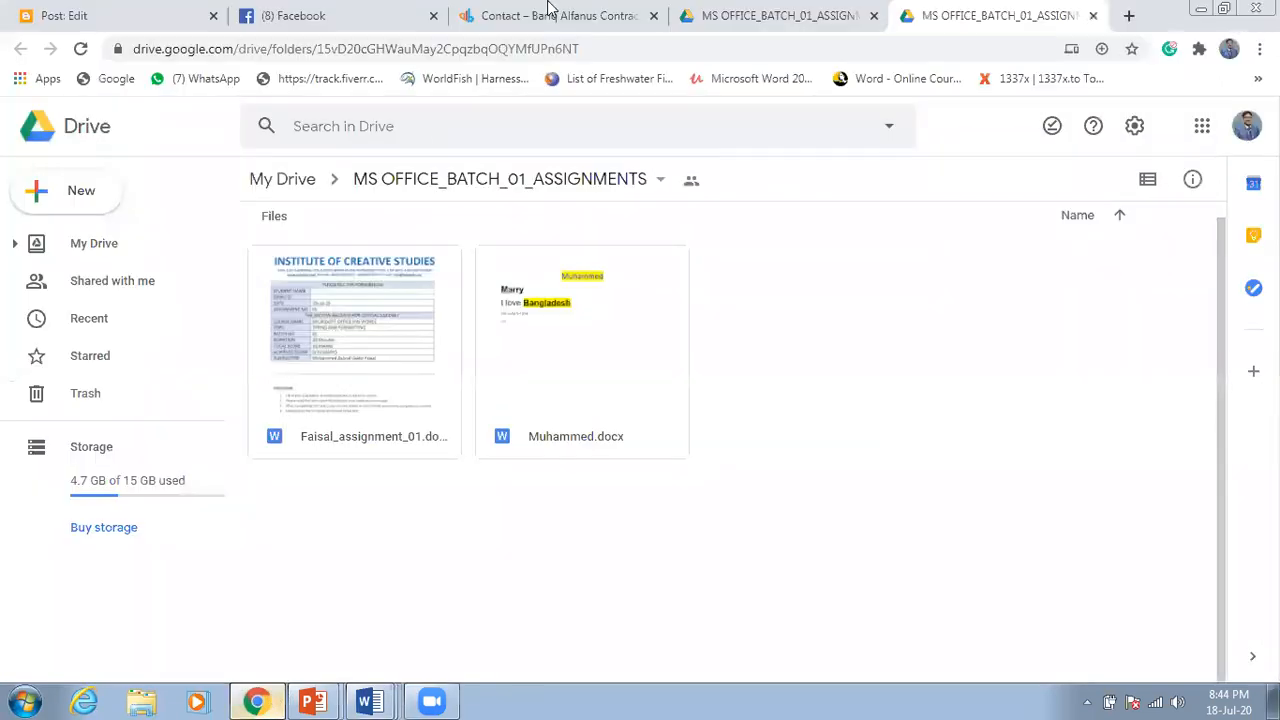
Step: Send the student's e-mail address in the TSDI - MS Office - Batch 01 Messenger group
left_click(380, 12)
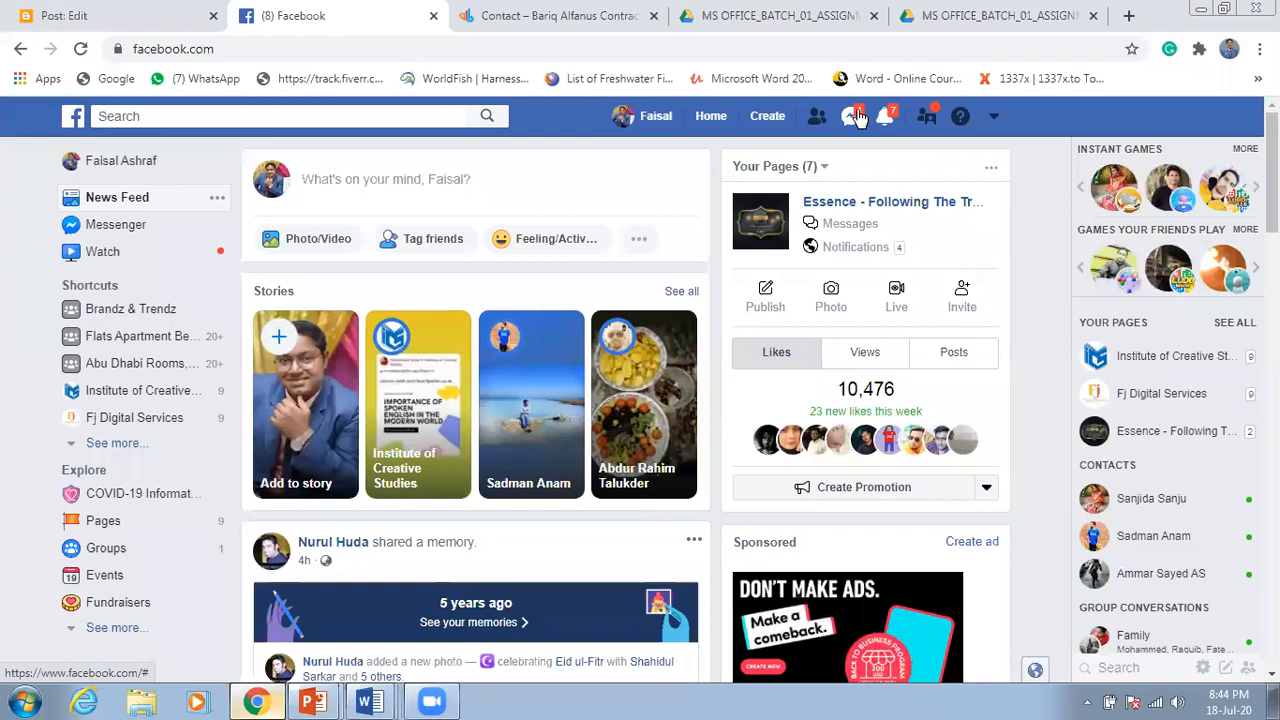
left_click(852, 116)
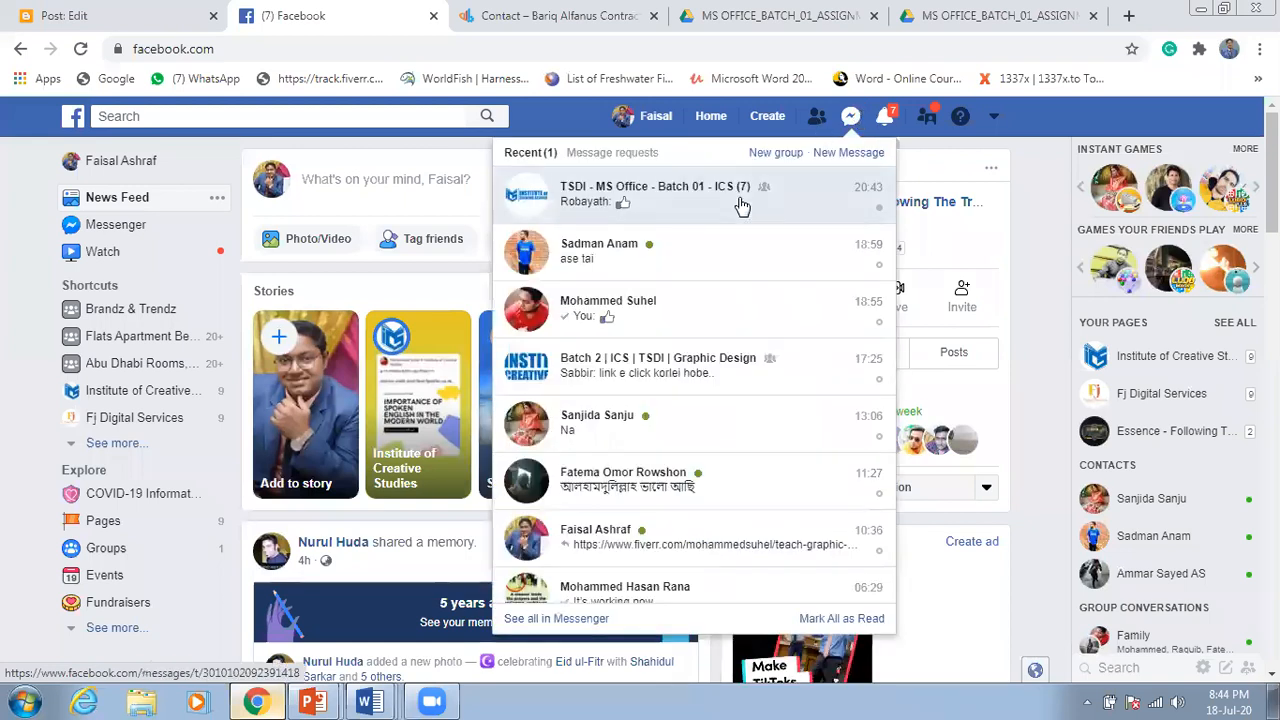
left_click(886, 545)
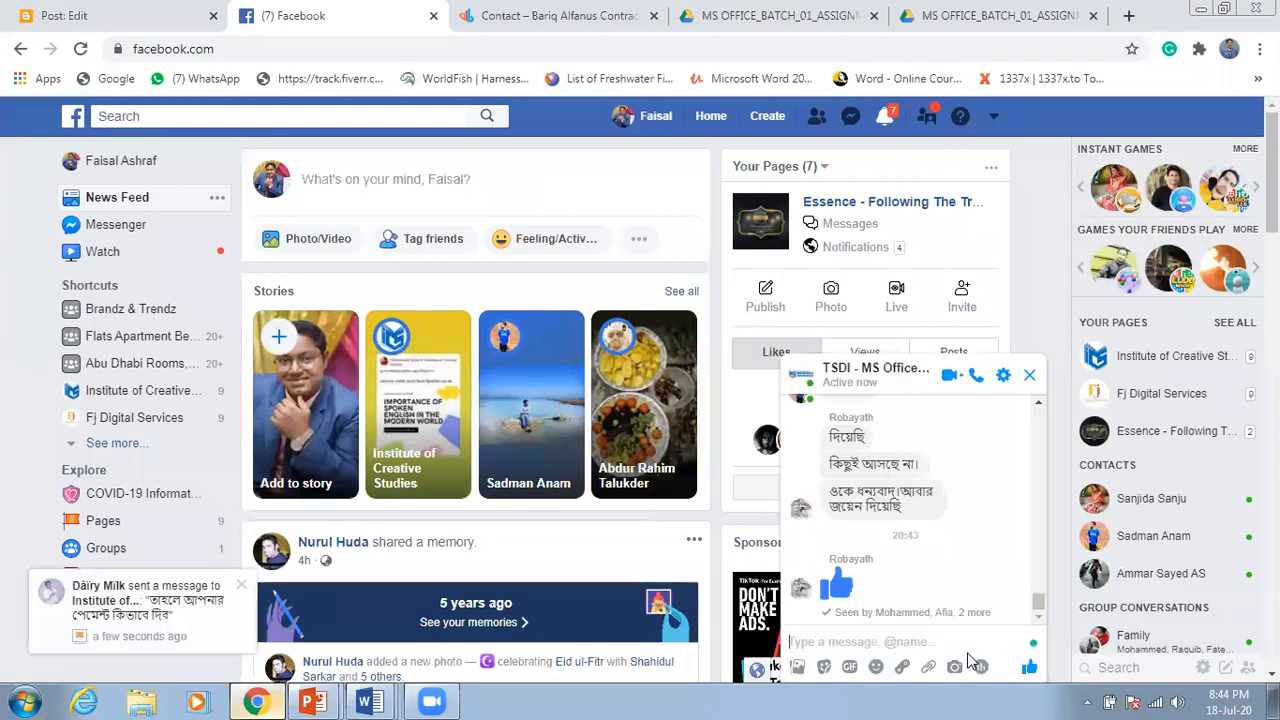
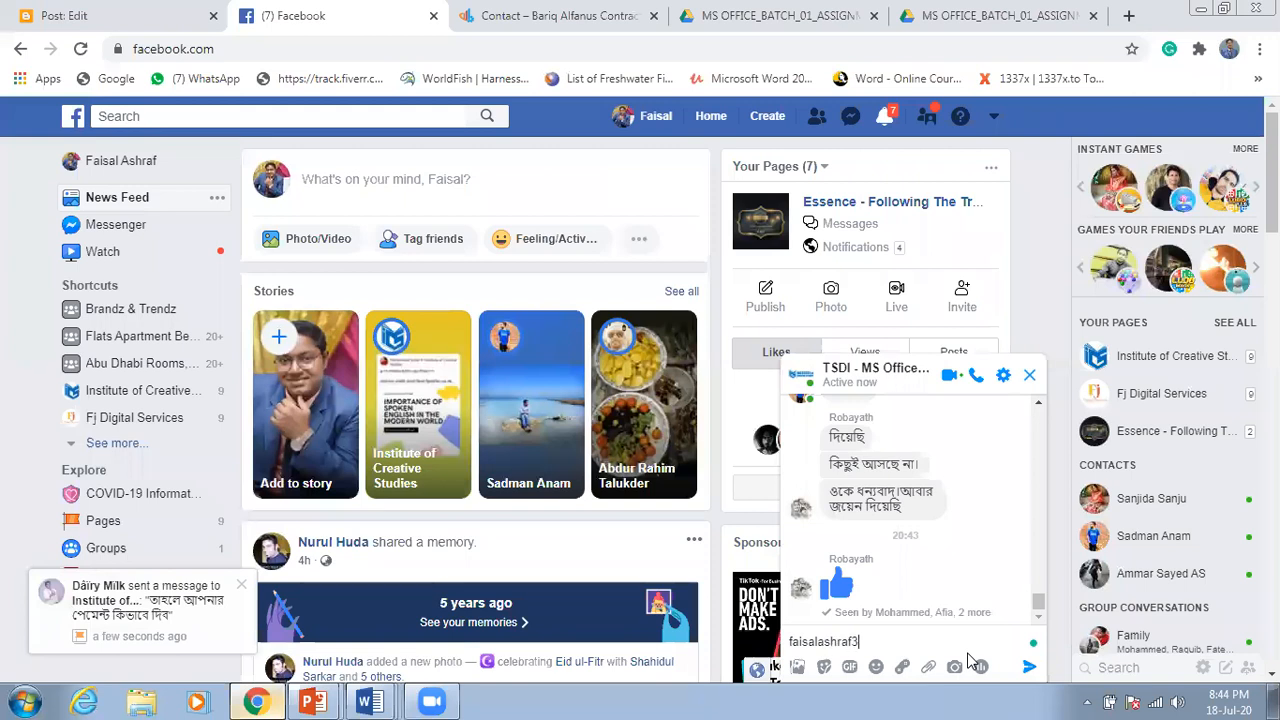
key("Return")
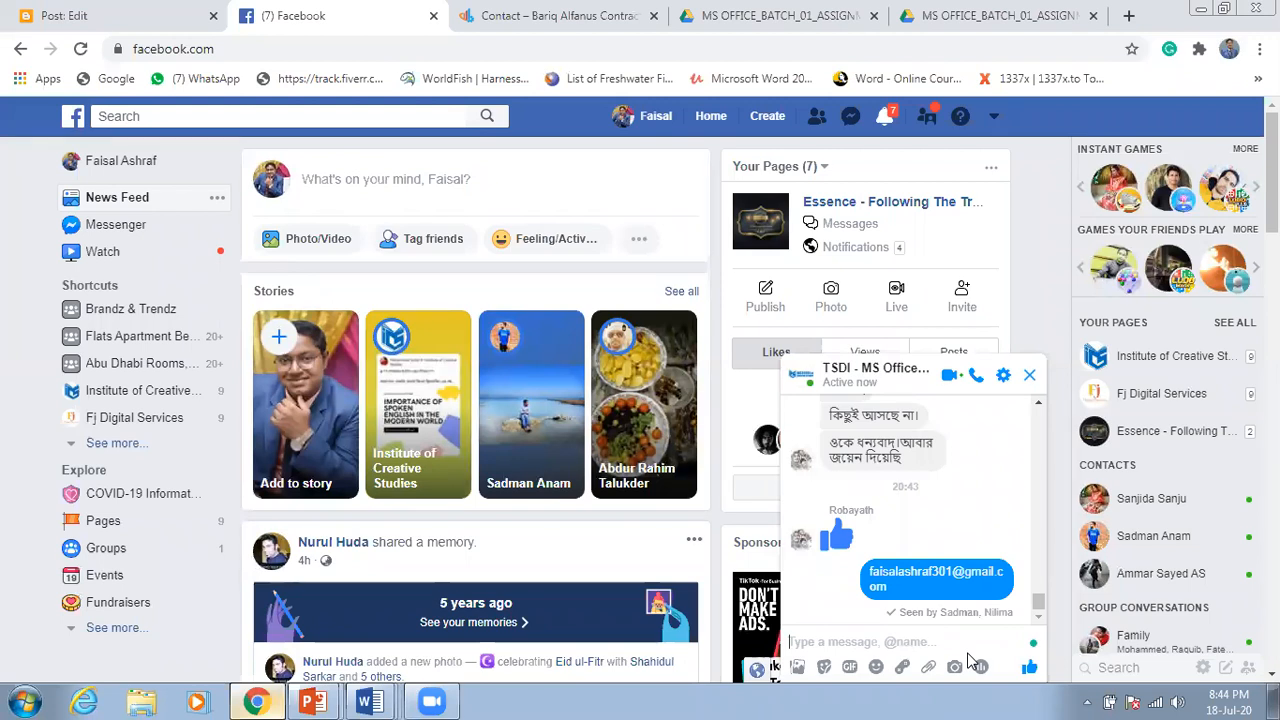
left_click(367, 700)
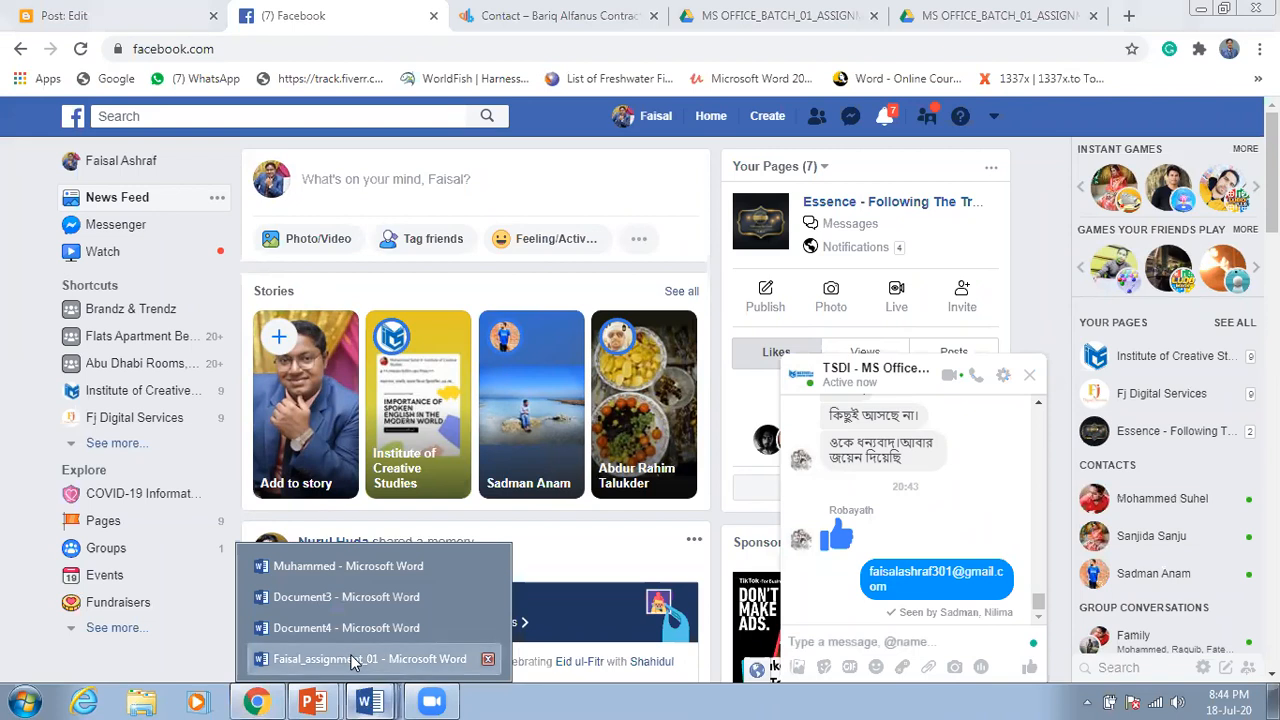
Step: Start a Save As to the Desktop for the assignment document, then cancel it
left_click(352, 661)
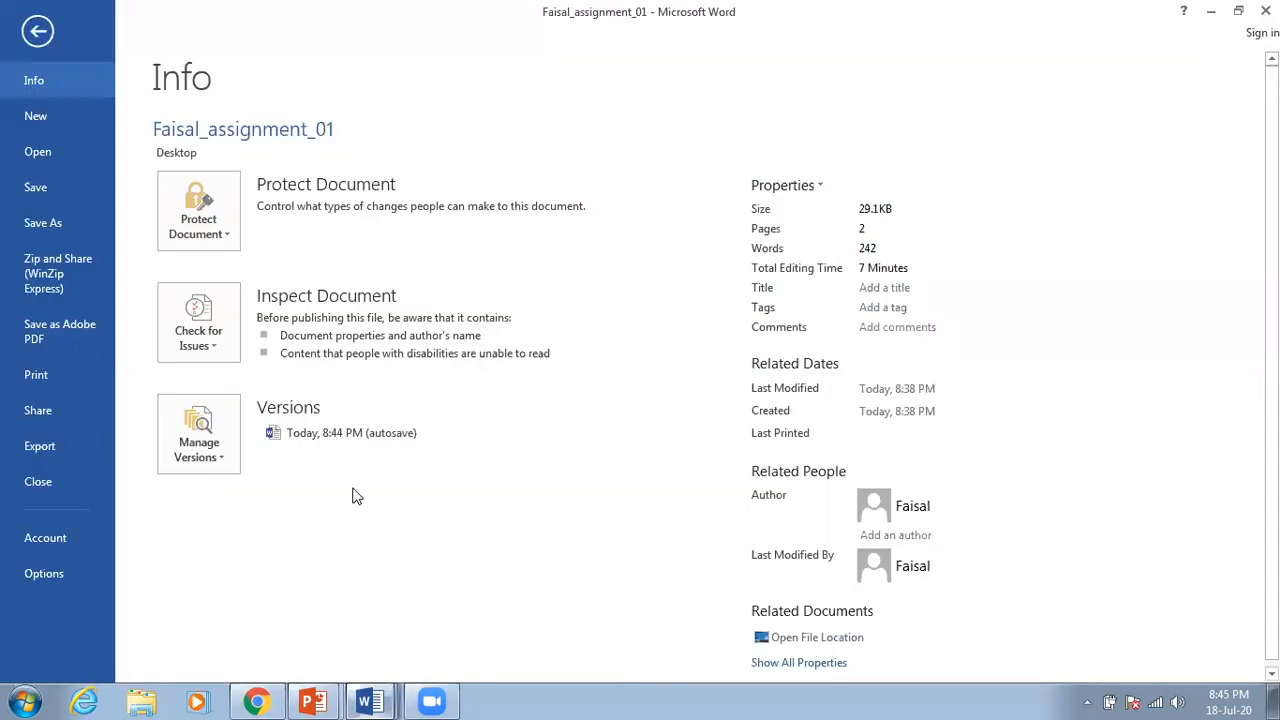
left_click(51, 218)
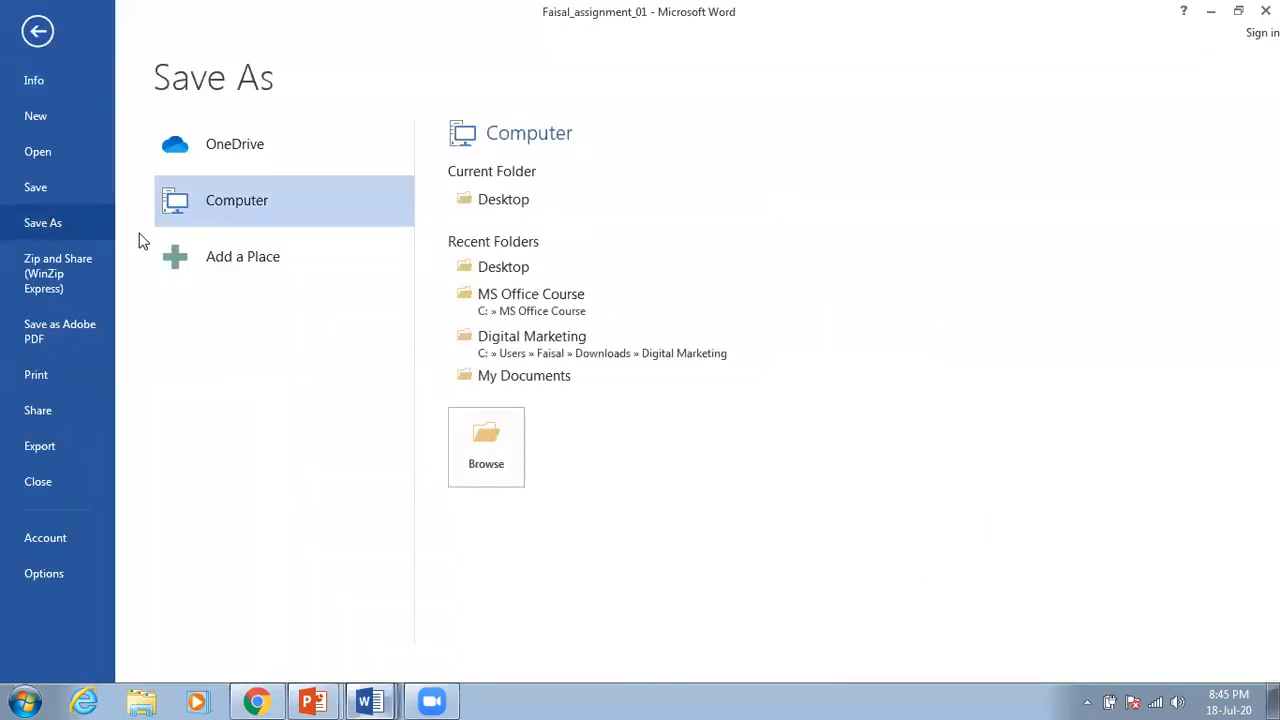
left_click(498, 201)
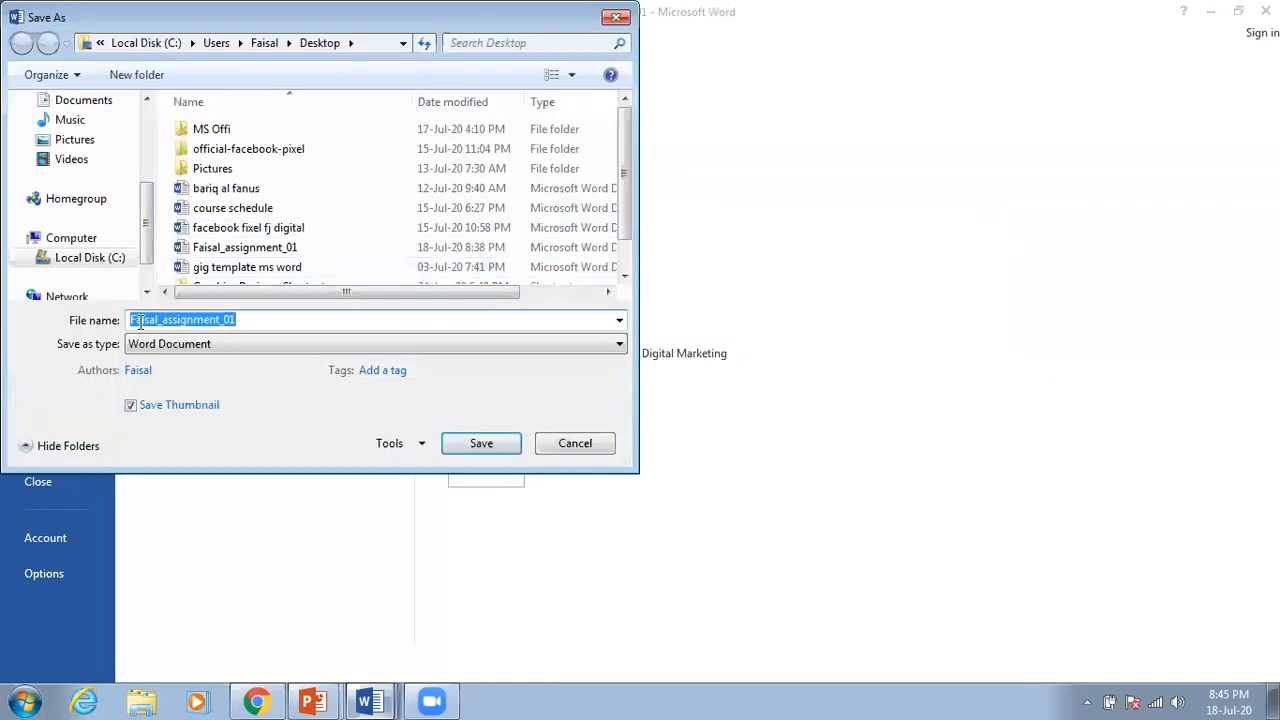
left_click(243, 319)
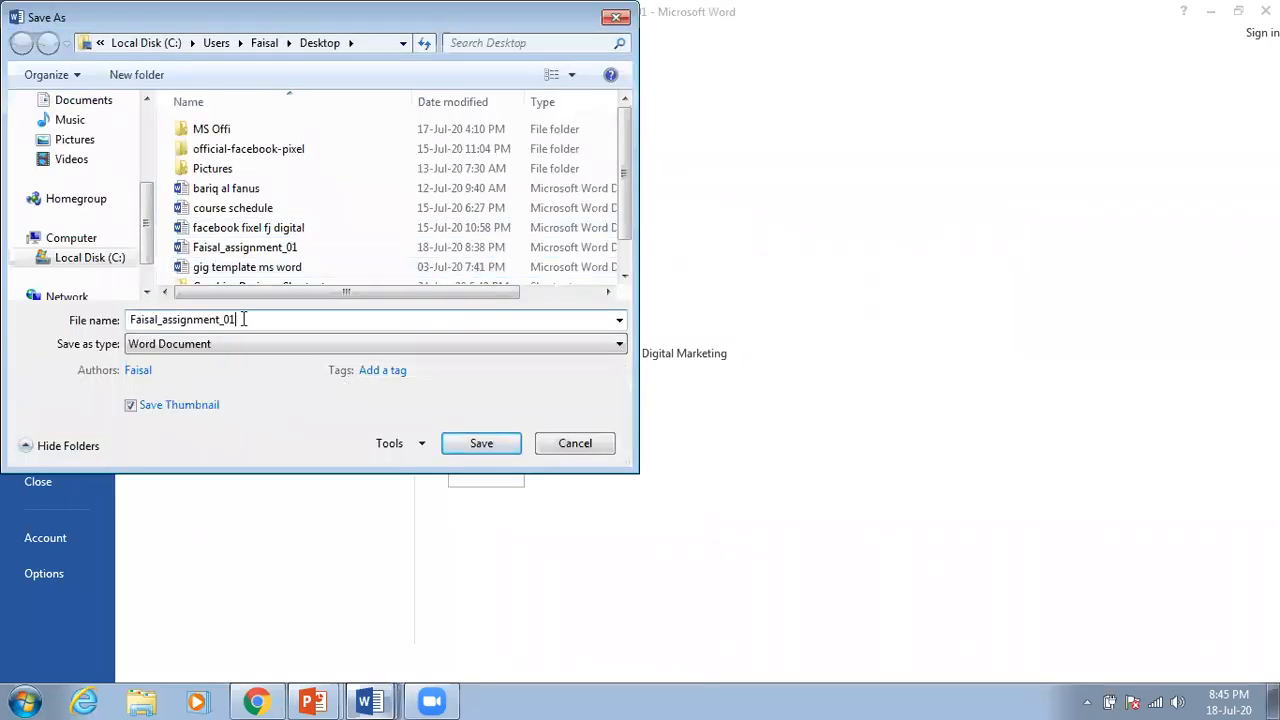
left_click_drag(243, 319, 135, 321)
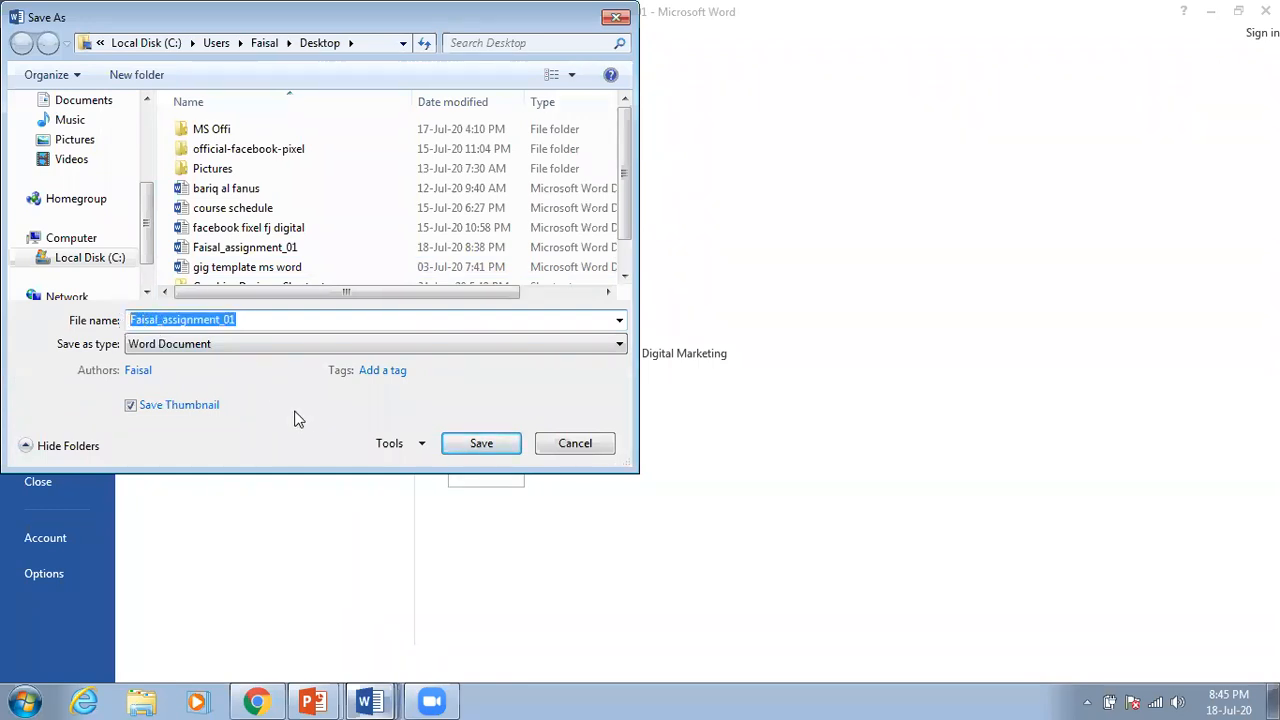
left_click(190, 320)
left_click_drag(238, 319, 128, 319)
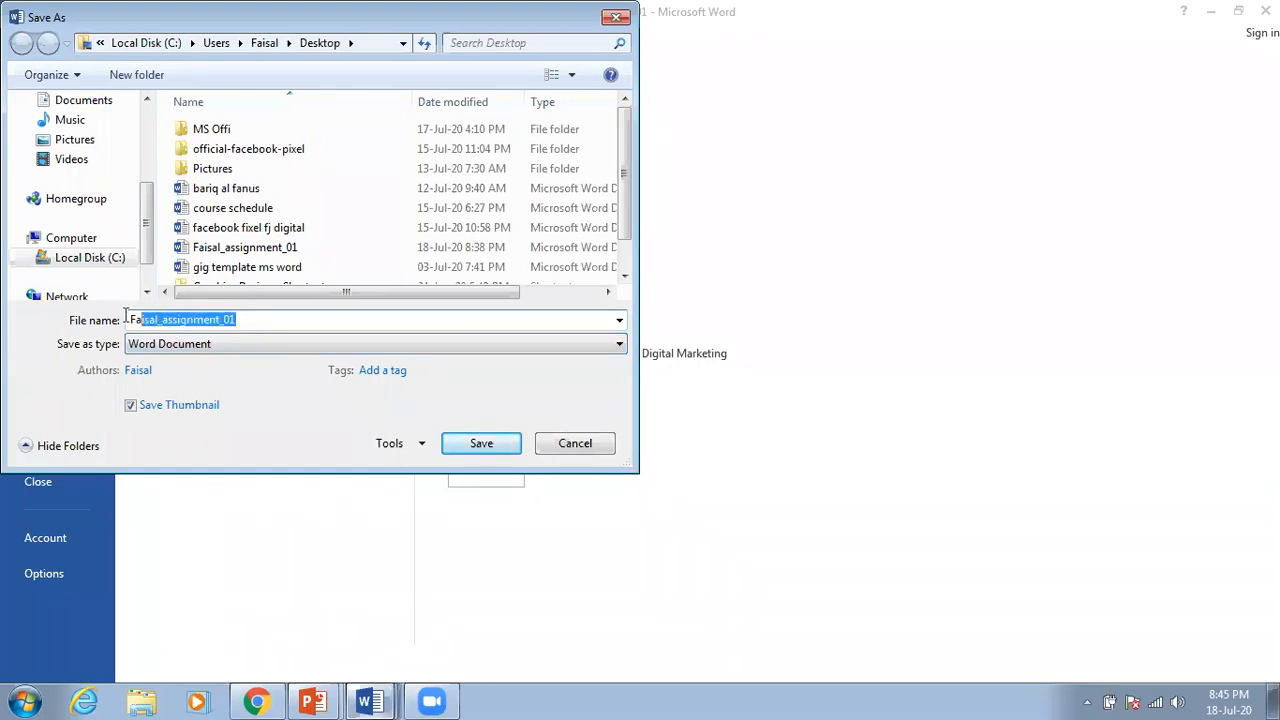
left_click(252, 322)
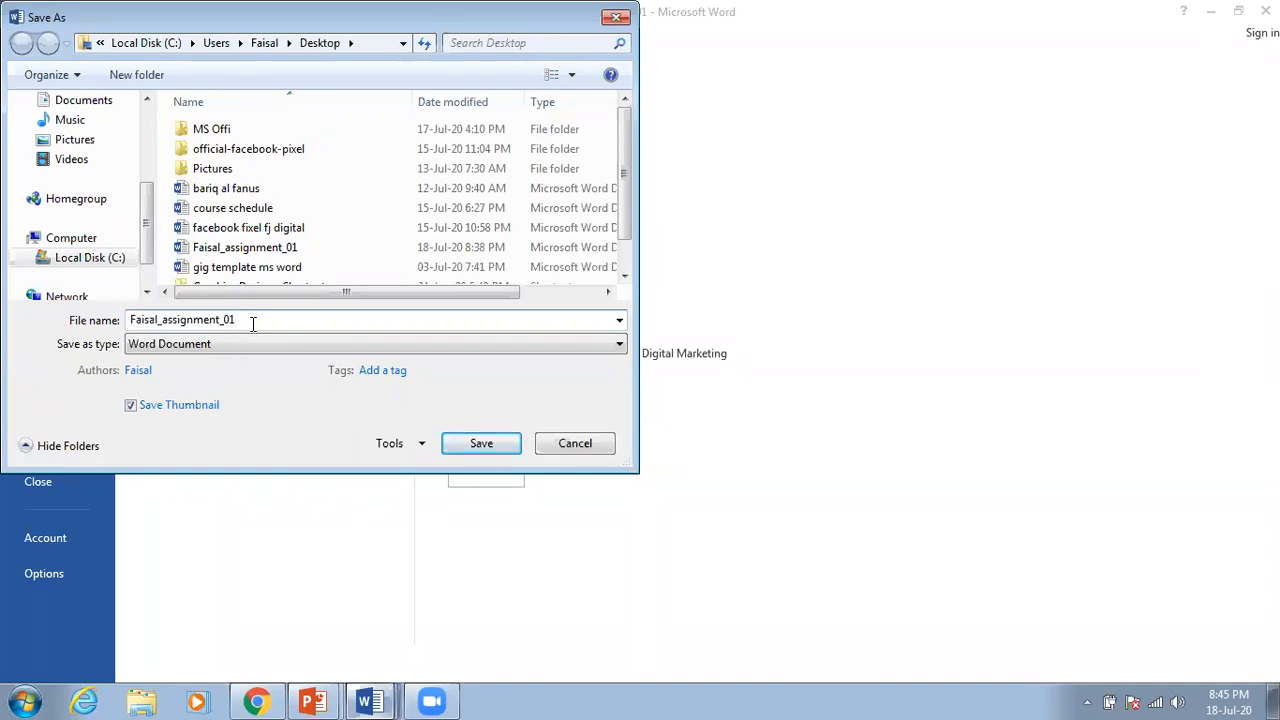
left_click_drag(246, 322, 128, 322)
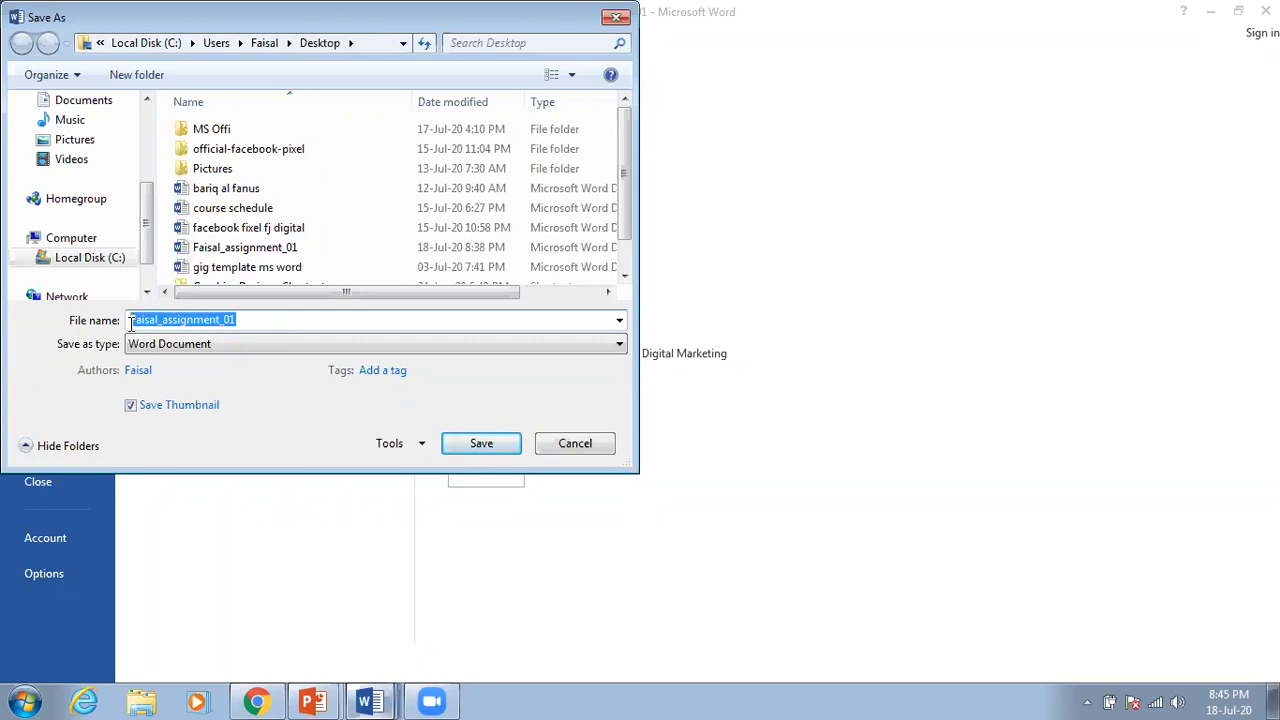
left_click(256, 320)
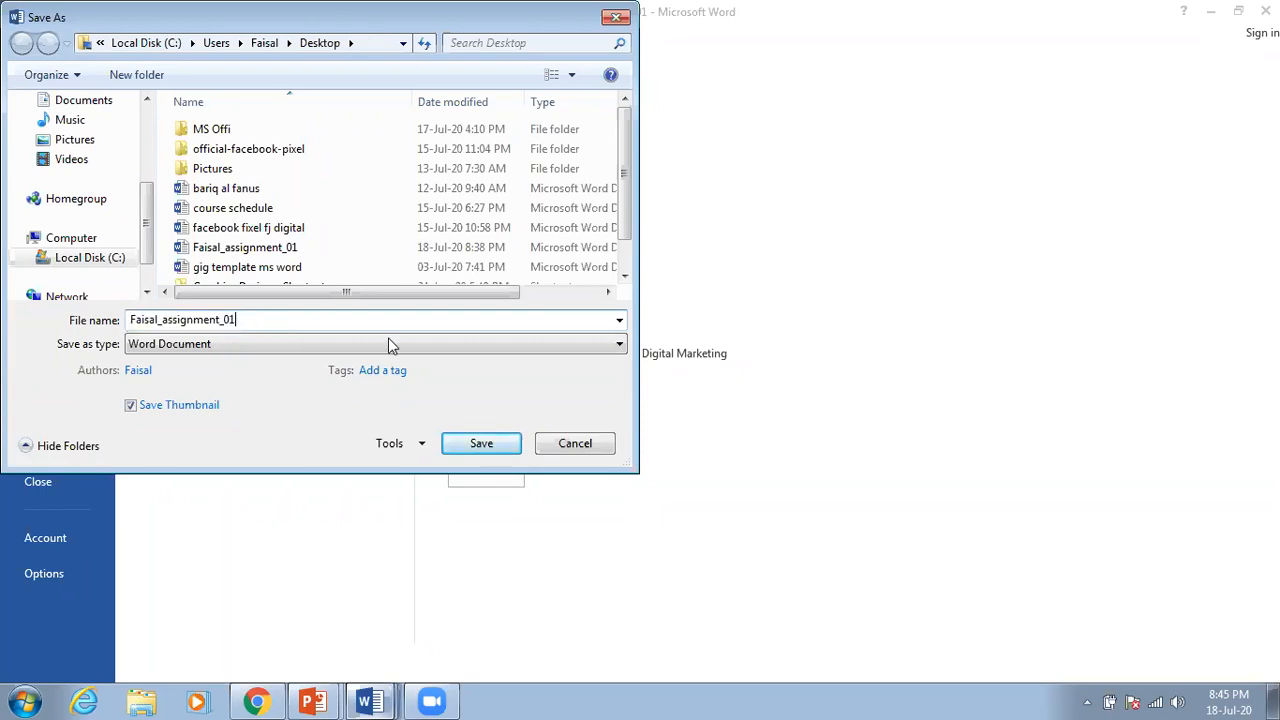
left_click(575, 444)
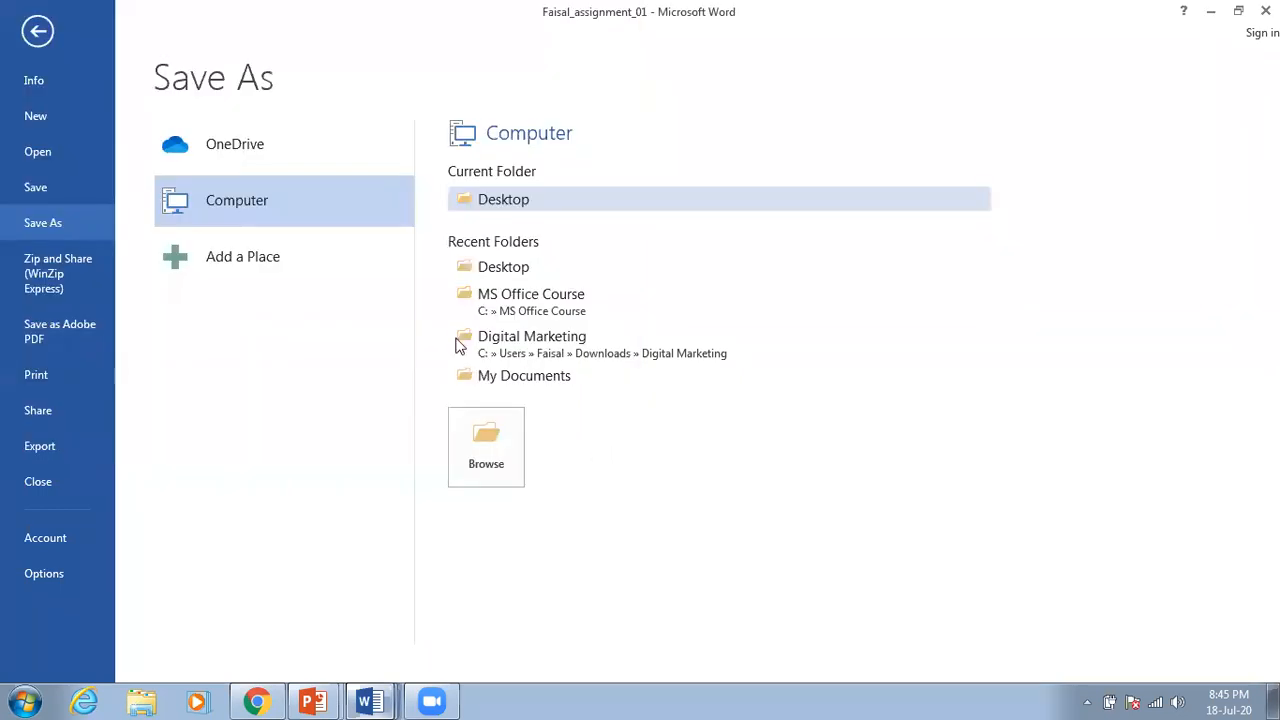
left_click(34, 38)
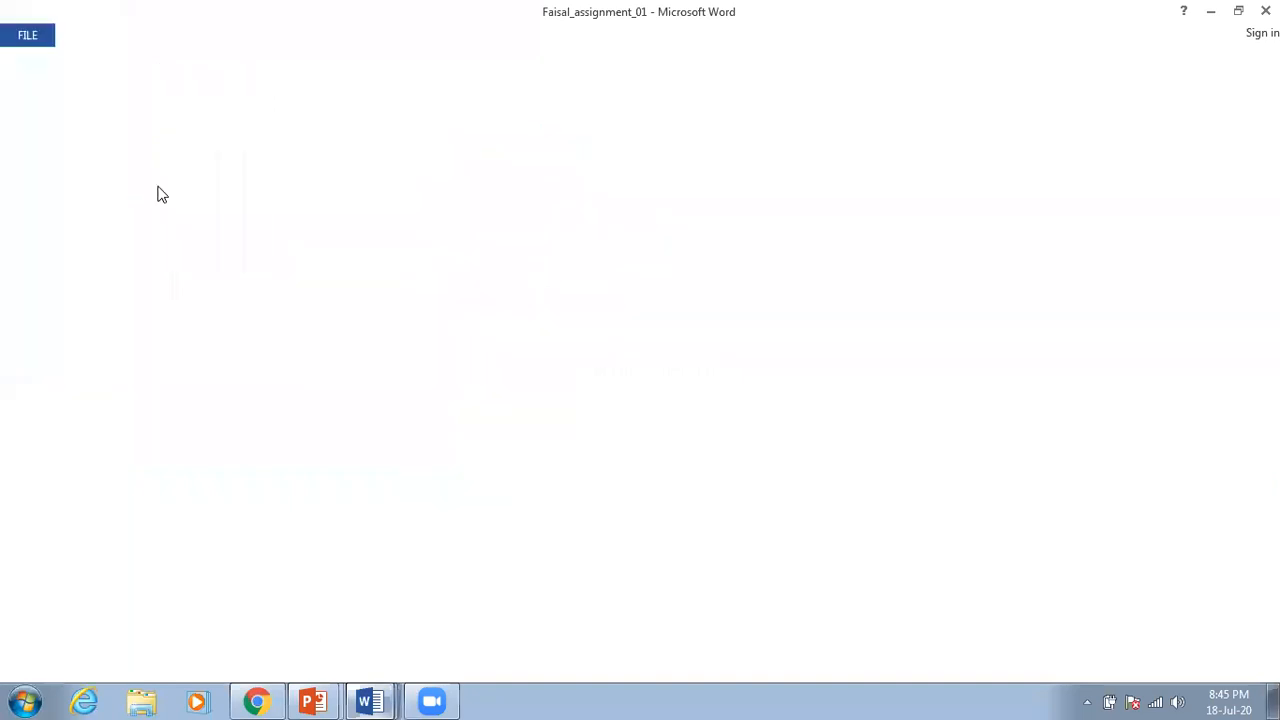
Step: Close the Word document without saving changes
scroll(408, 418, "down", 10)
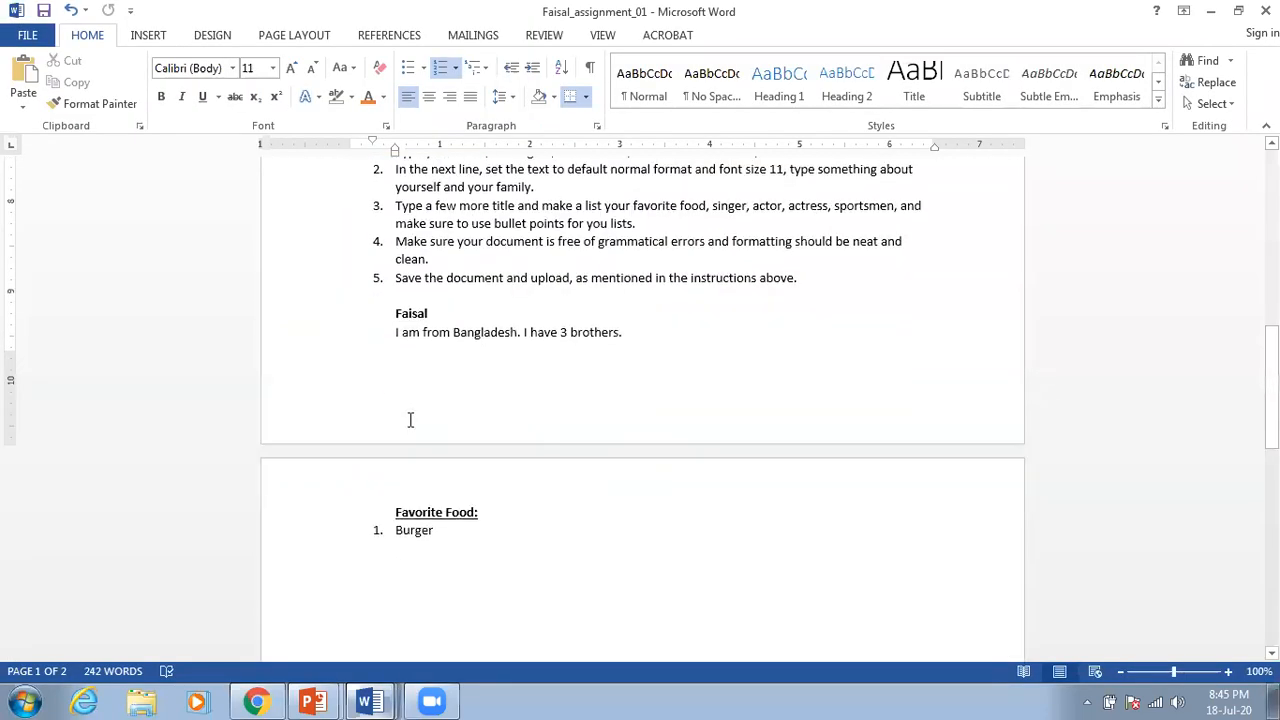
scroll(432, 485, "up", 15)
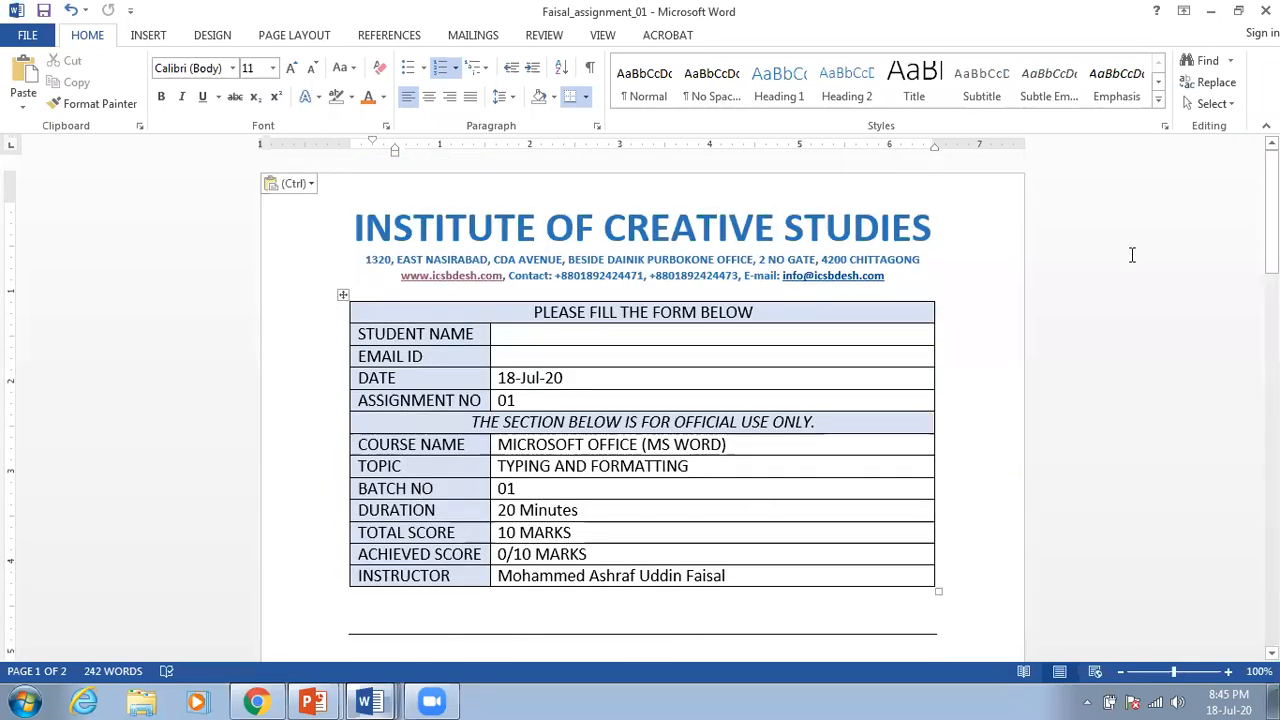
left_click(1267, 10)
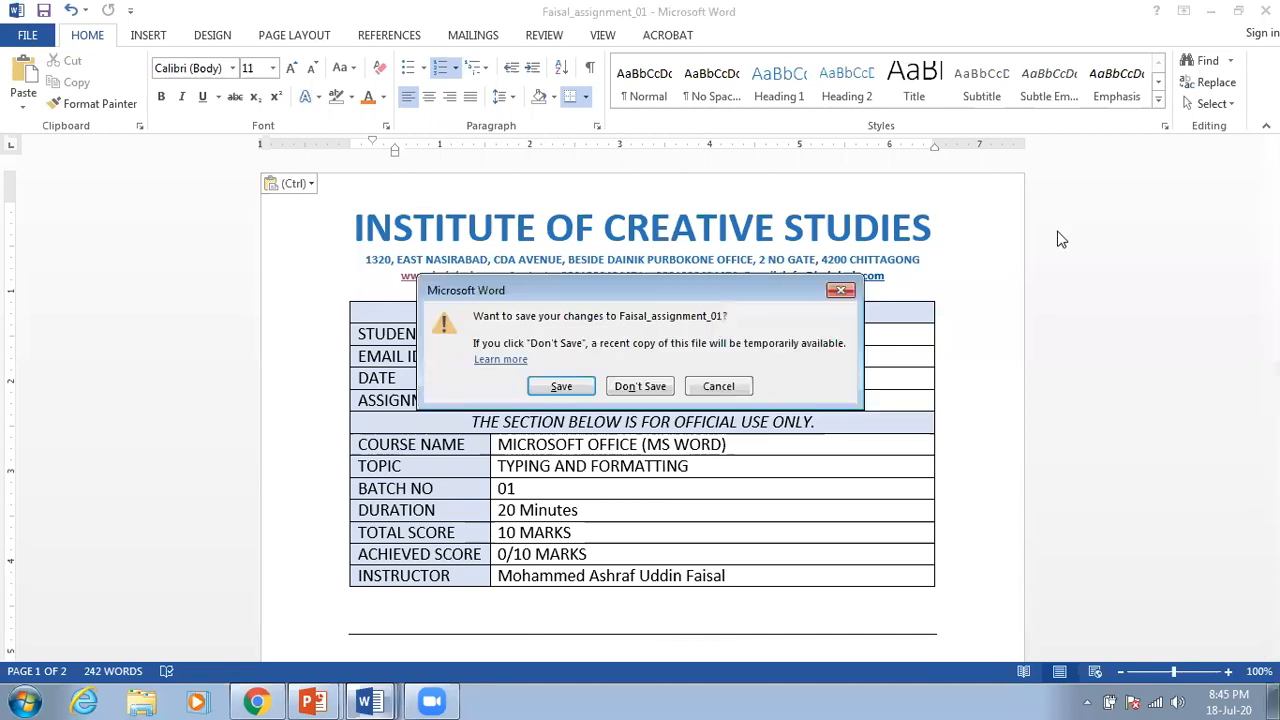
left_click(648, 389)
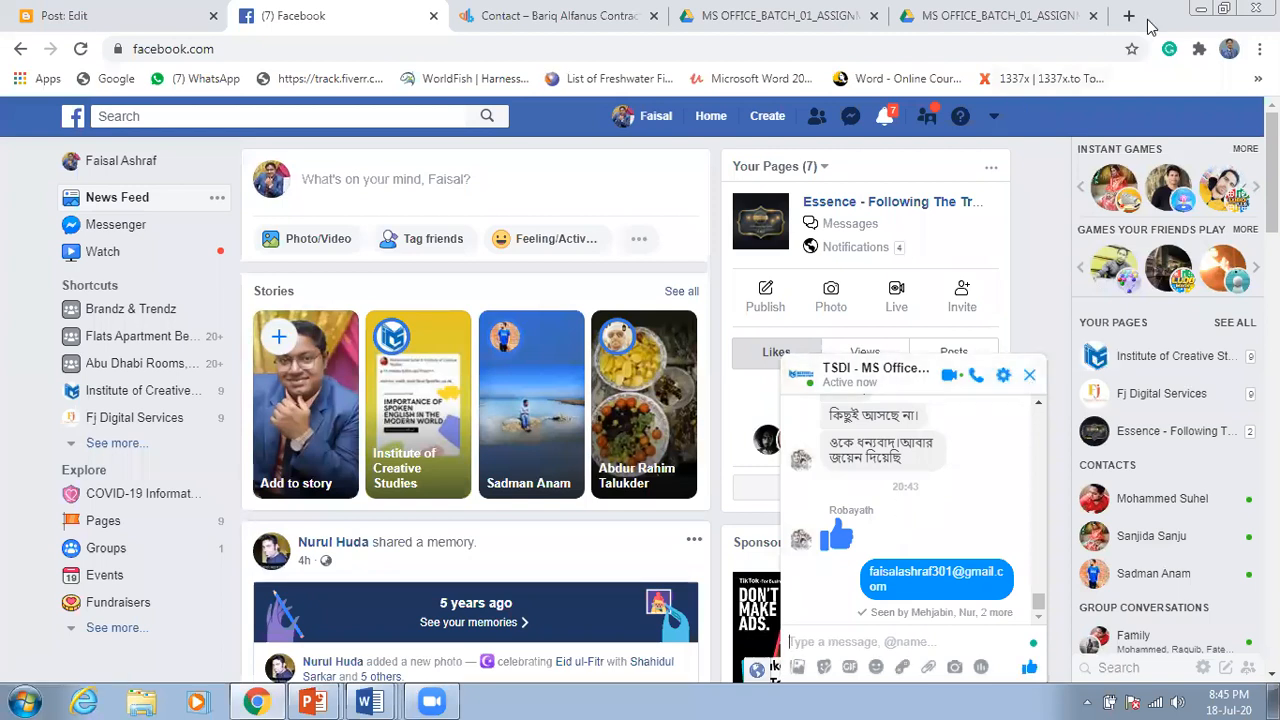
Step: Attach name_assignment_01 from C:\MS Office Course and send it to the TSDI MS Office group chat
left_click(928, 670)
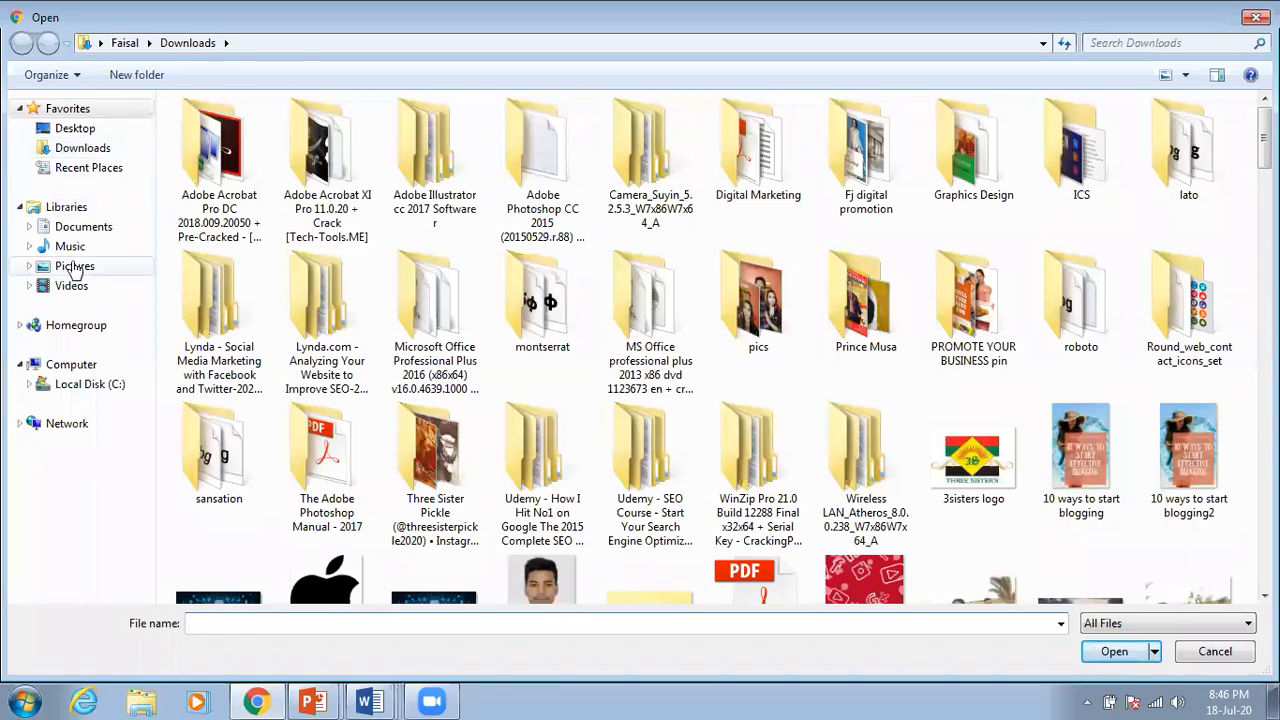
left_click(90, 384)
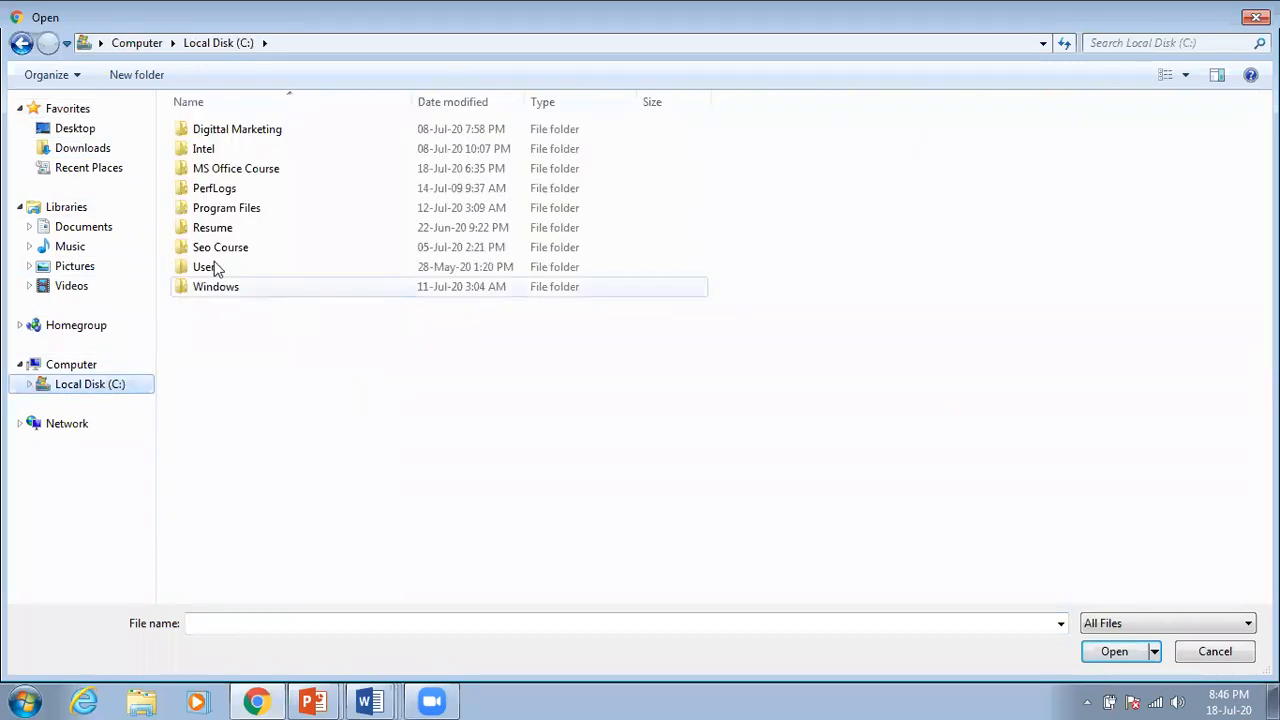
double_click(230, 170)
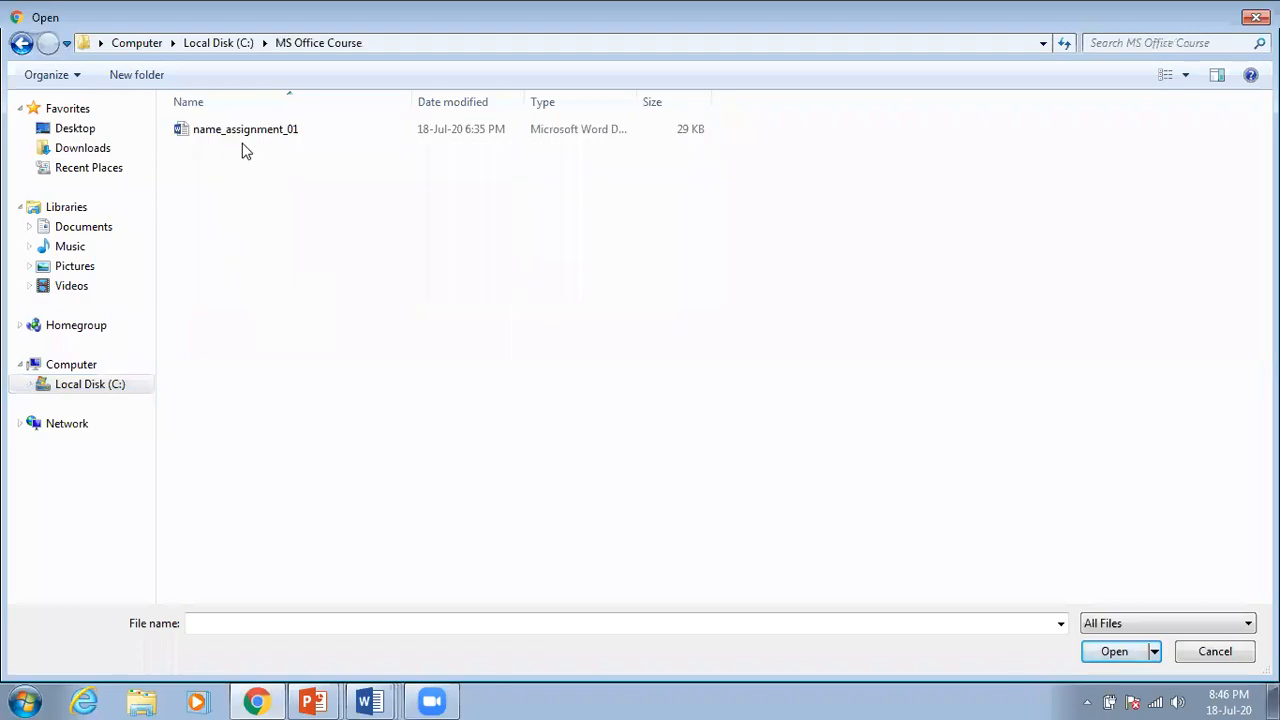
double_click(246, 131)
left_click(974, 645)
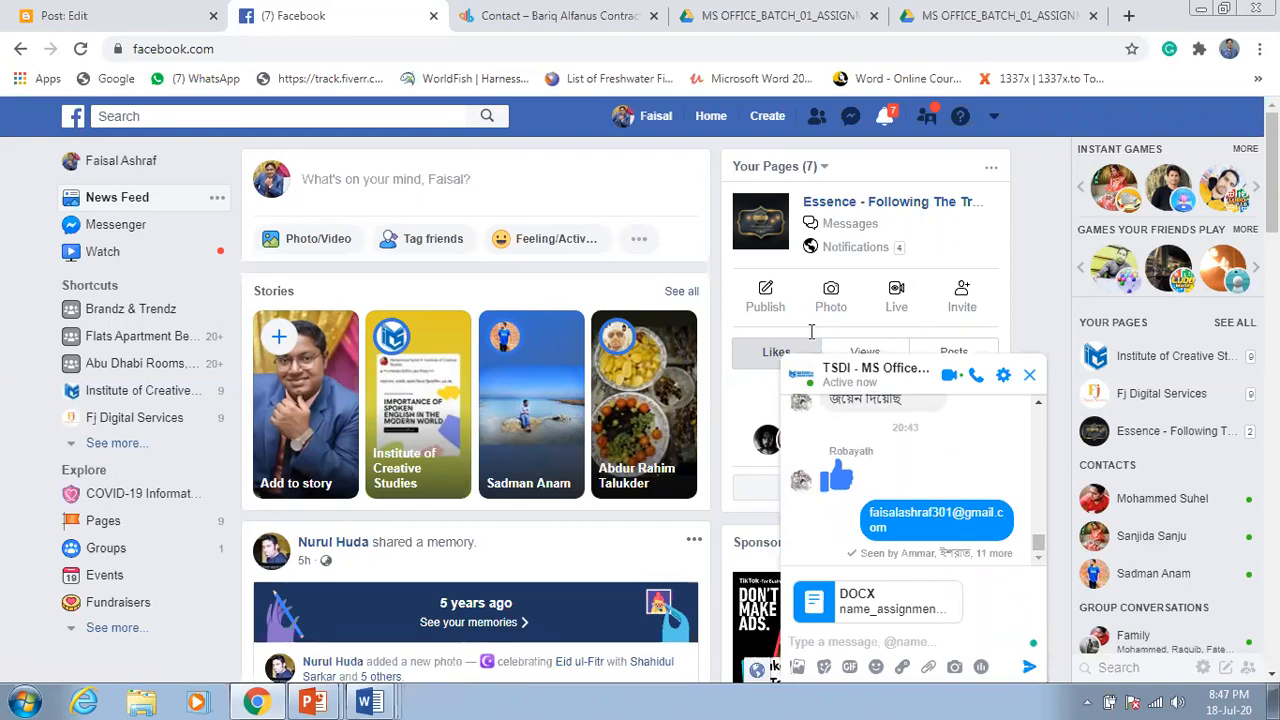
left_click(1030, 670)
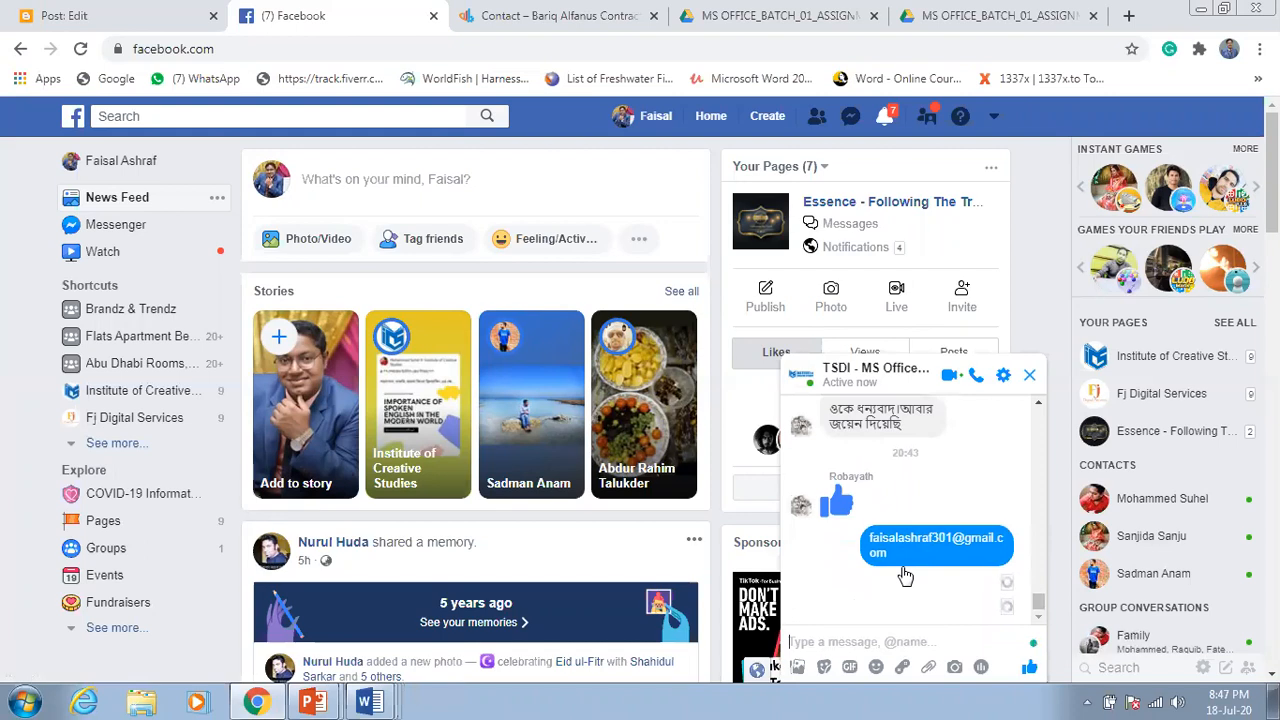